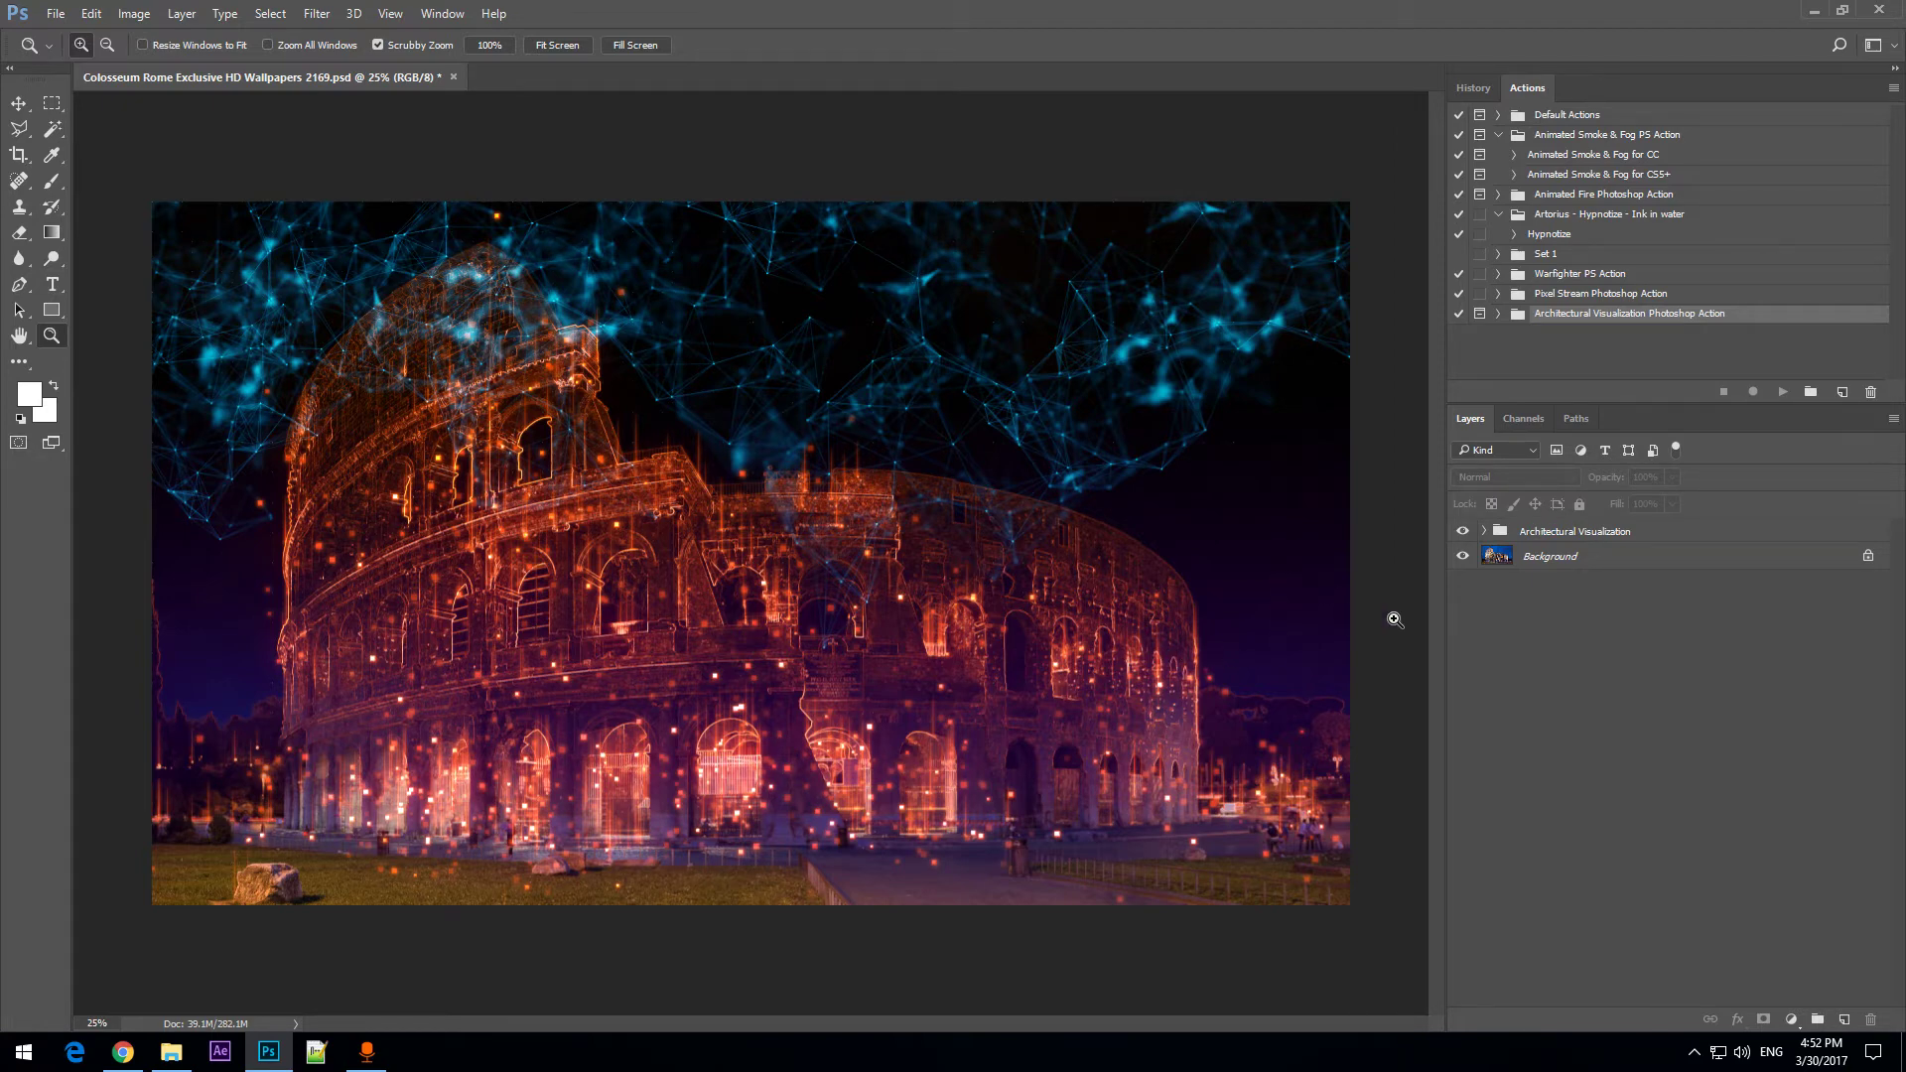
Zoom in on the arches and facade details, then back out to view the whole Colosseum.
click(711, 698)
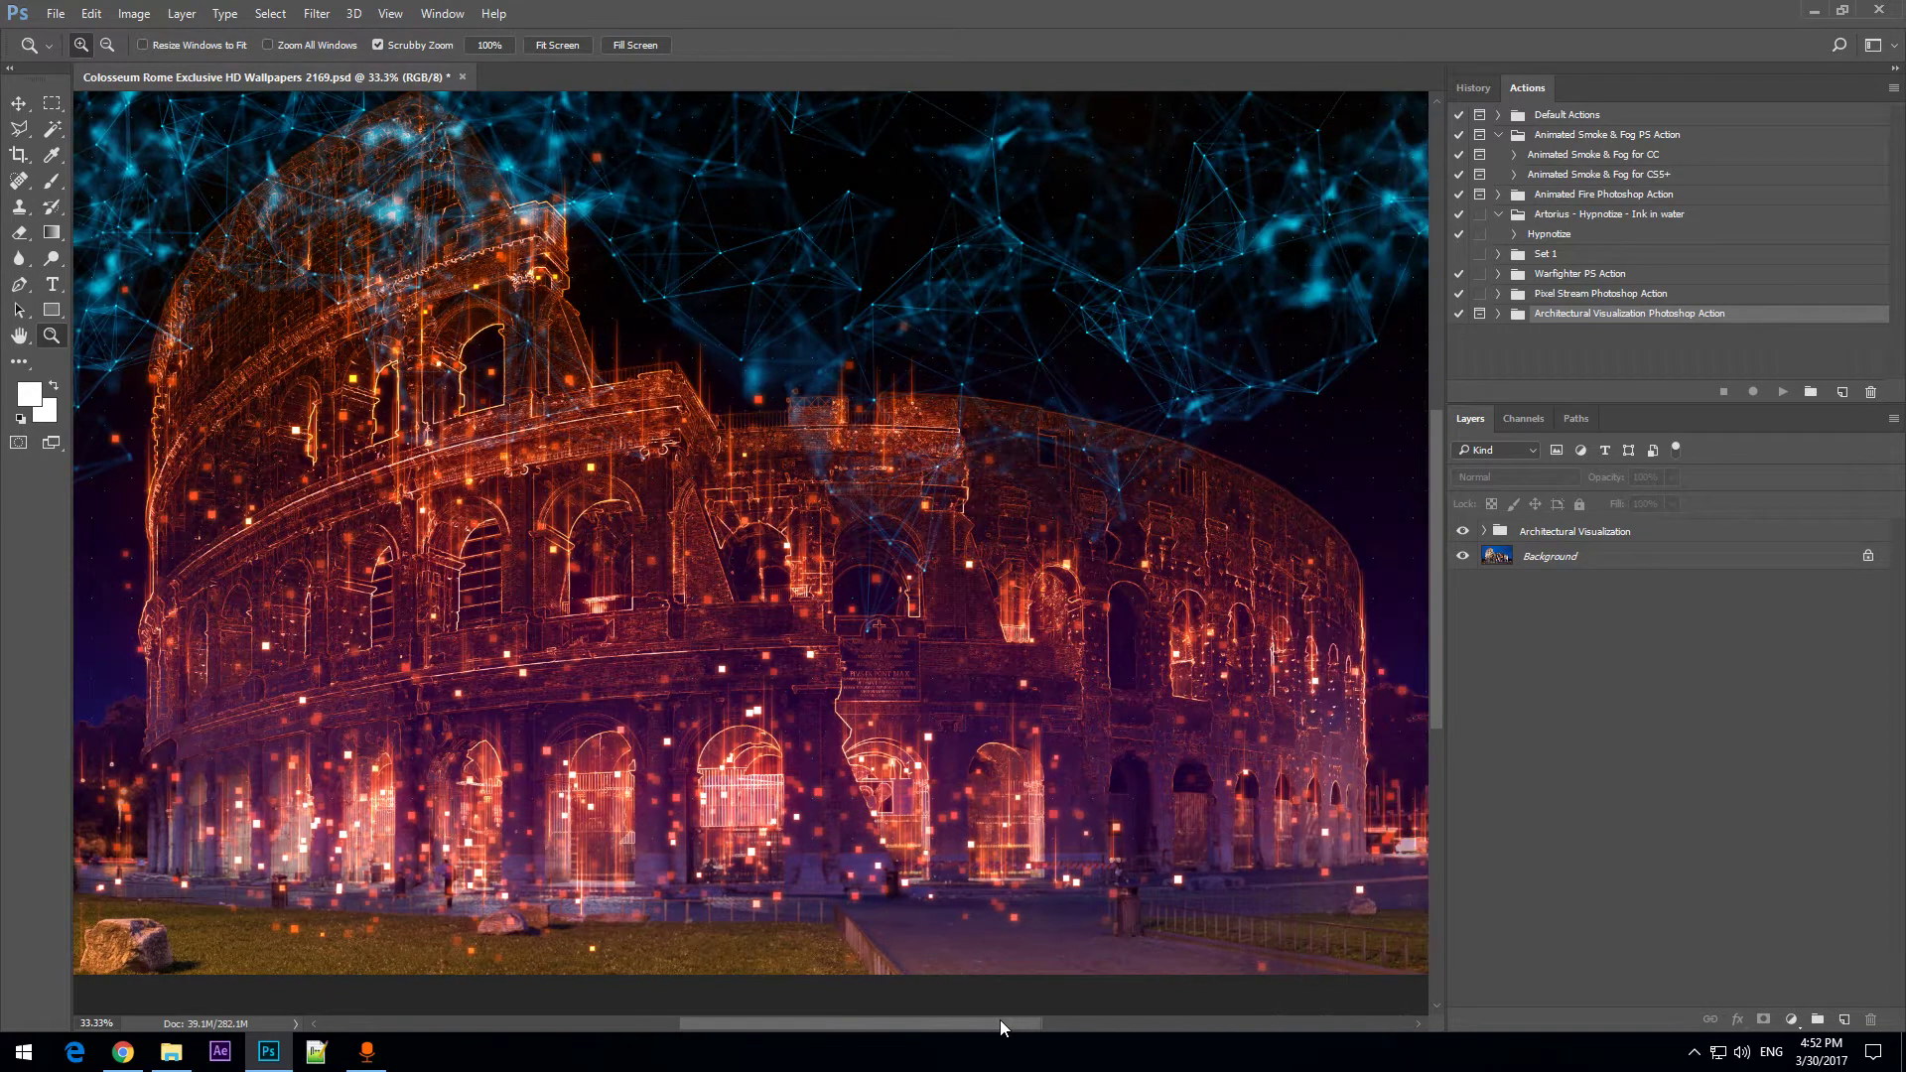
drag(999, 1020, 987, 1017)
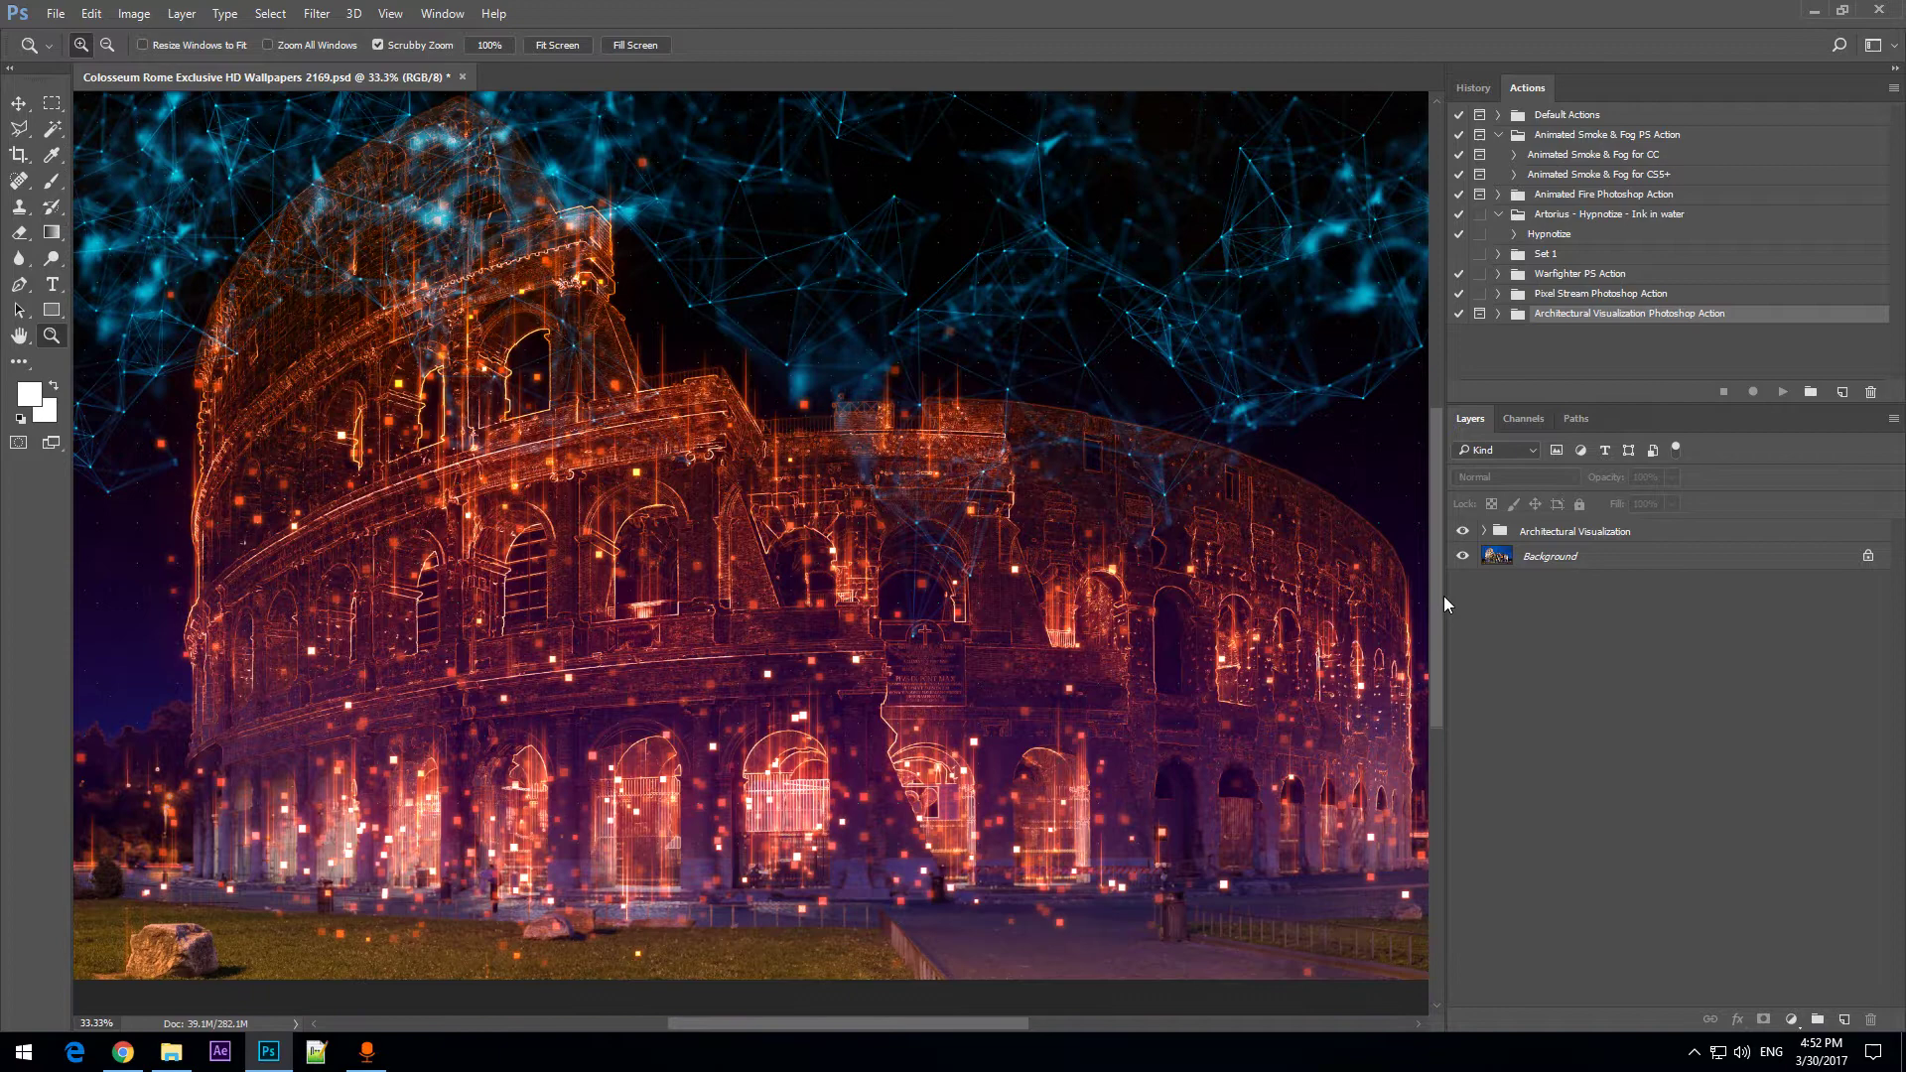
click(532, 650)
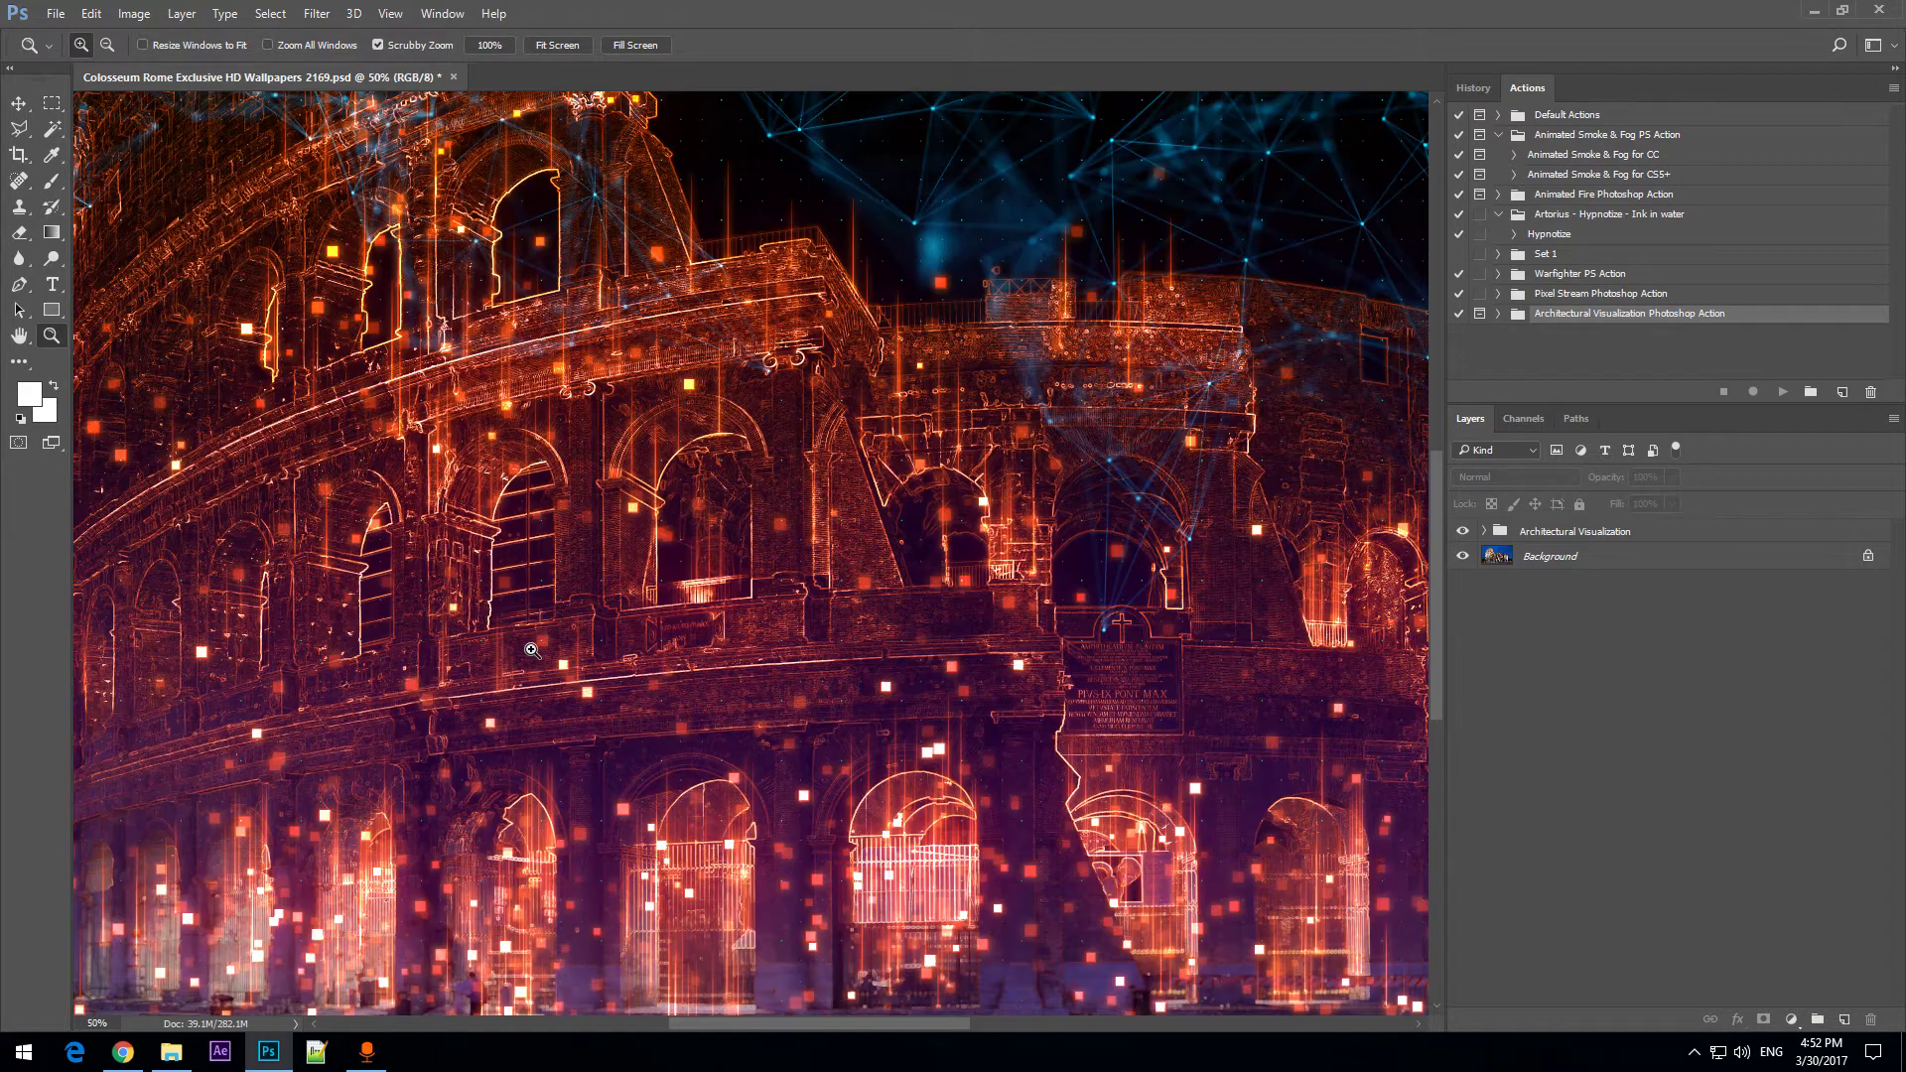
drag(1435, 621, 1438, 692)
key(ctrl+minus)
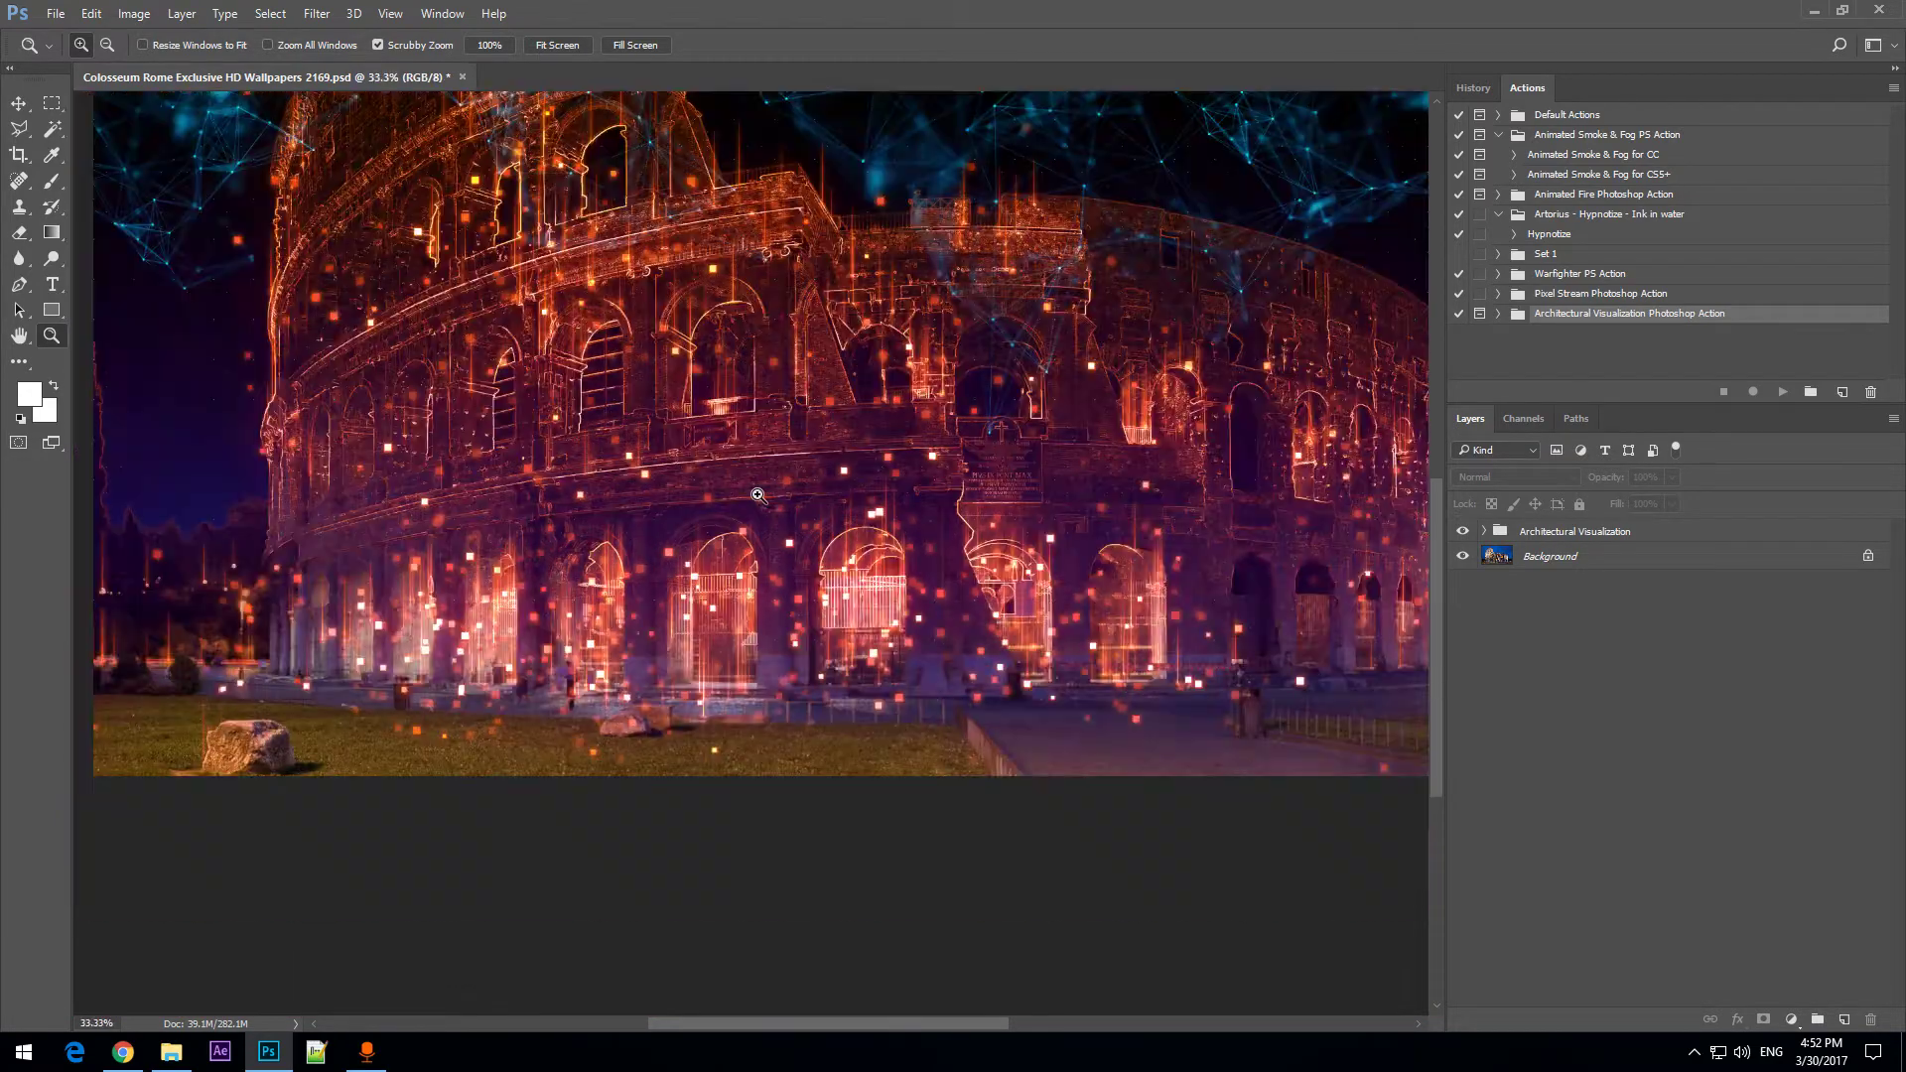
scroll(802, 448, up, 2)
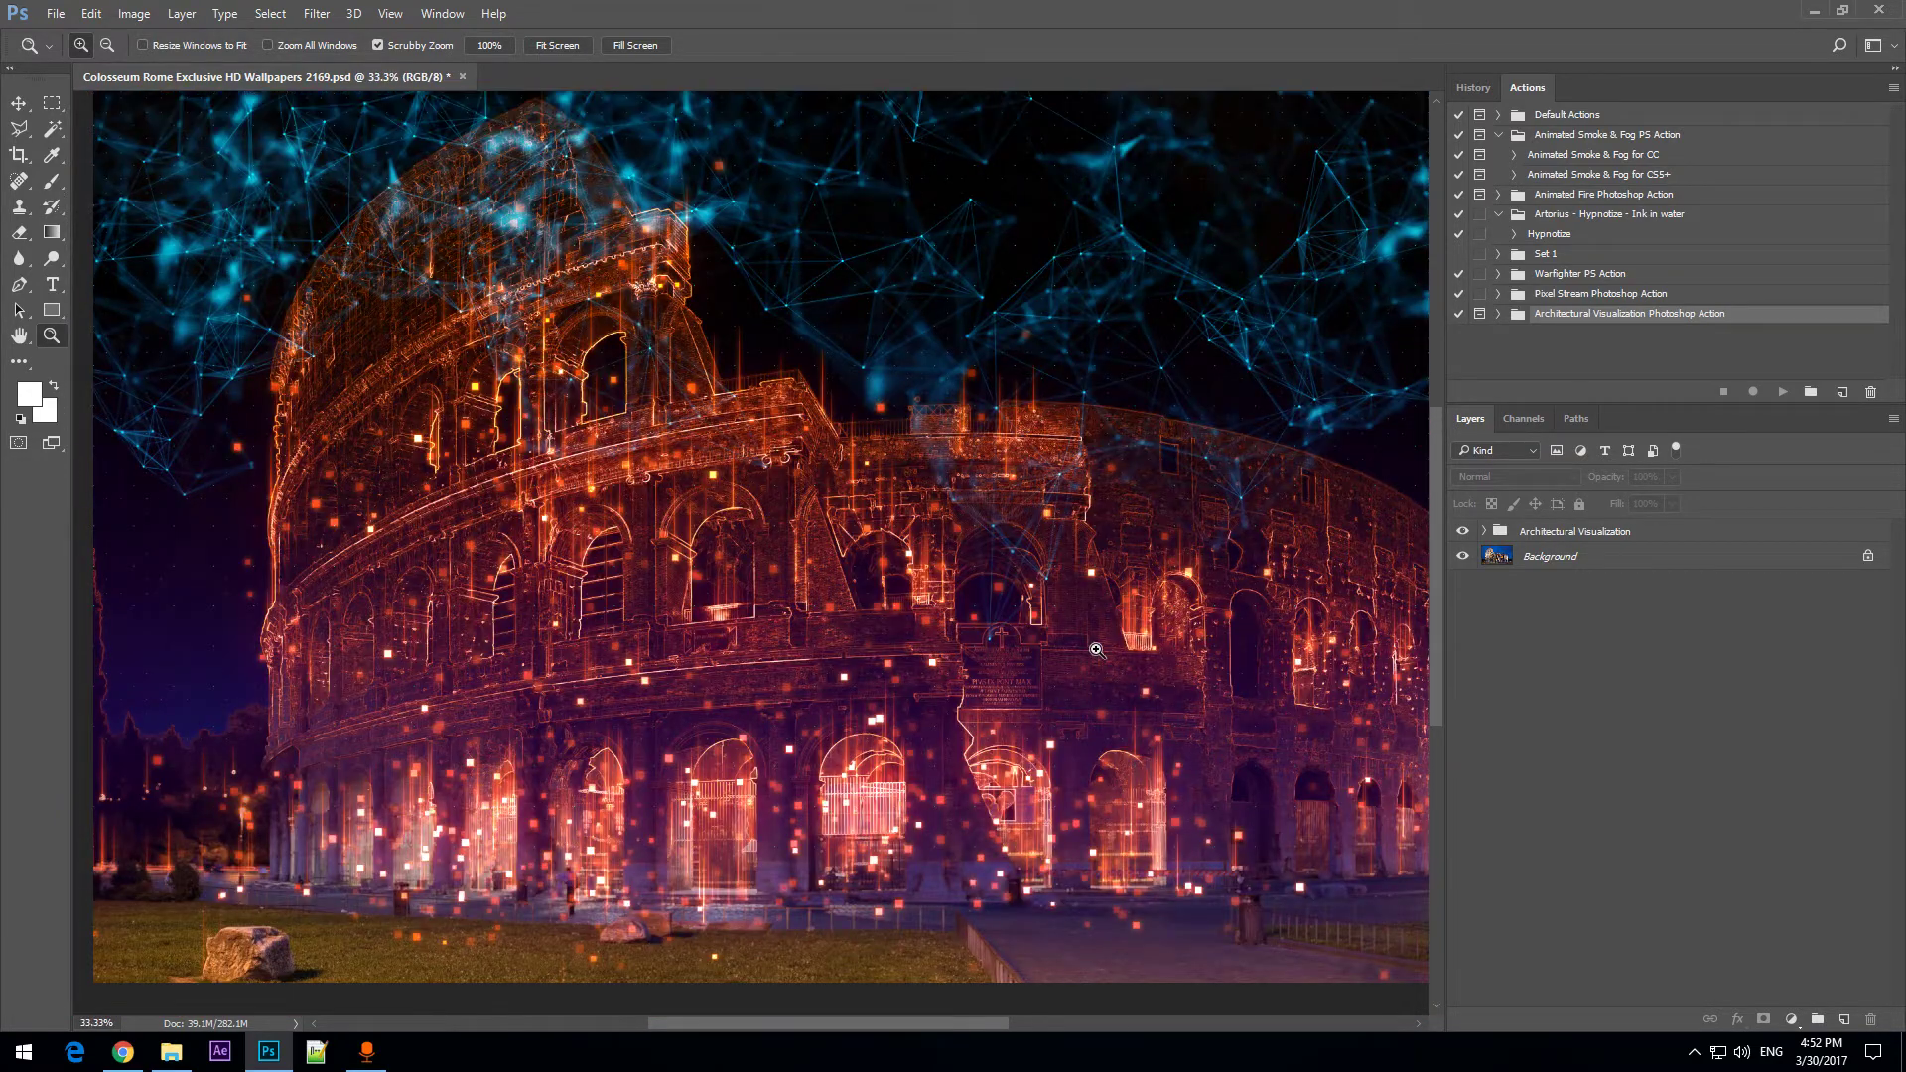
alt+click(802, 448)
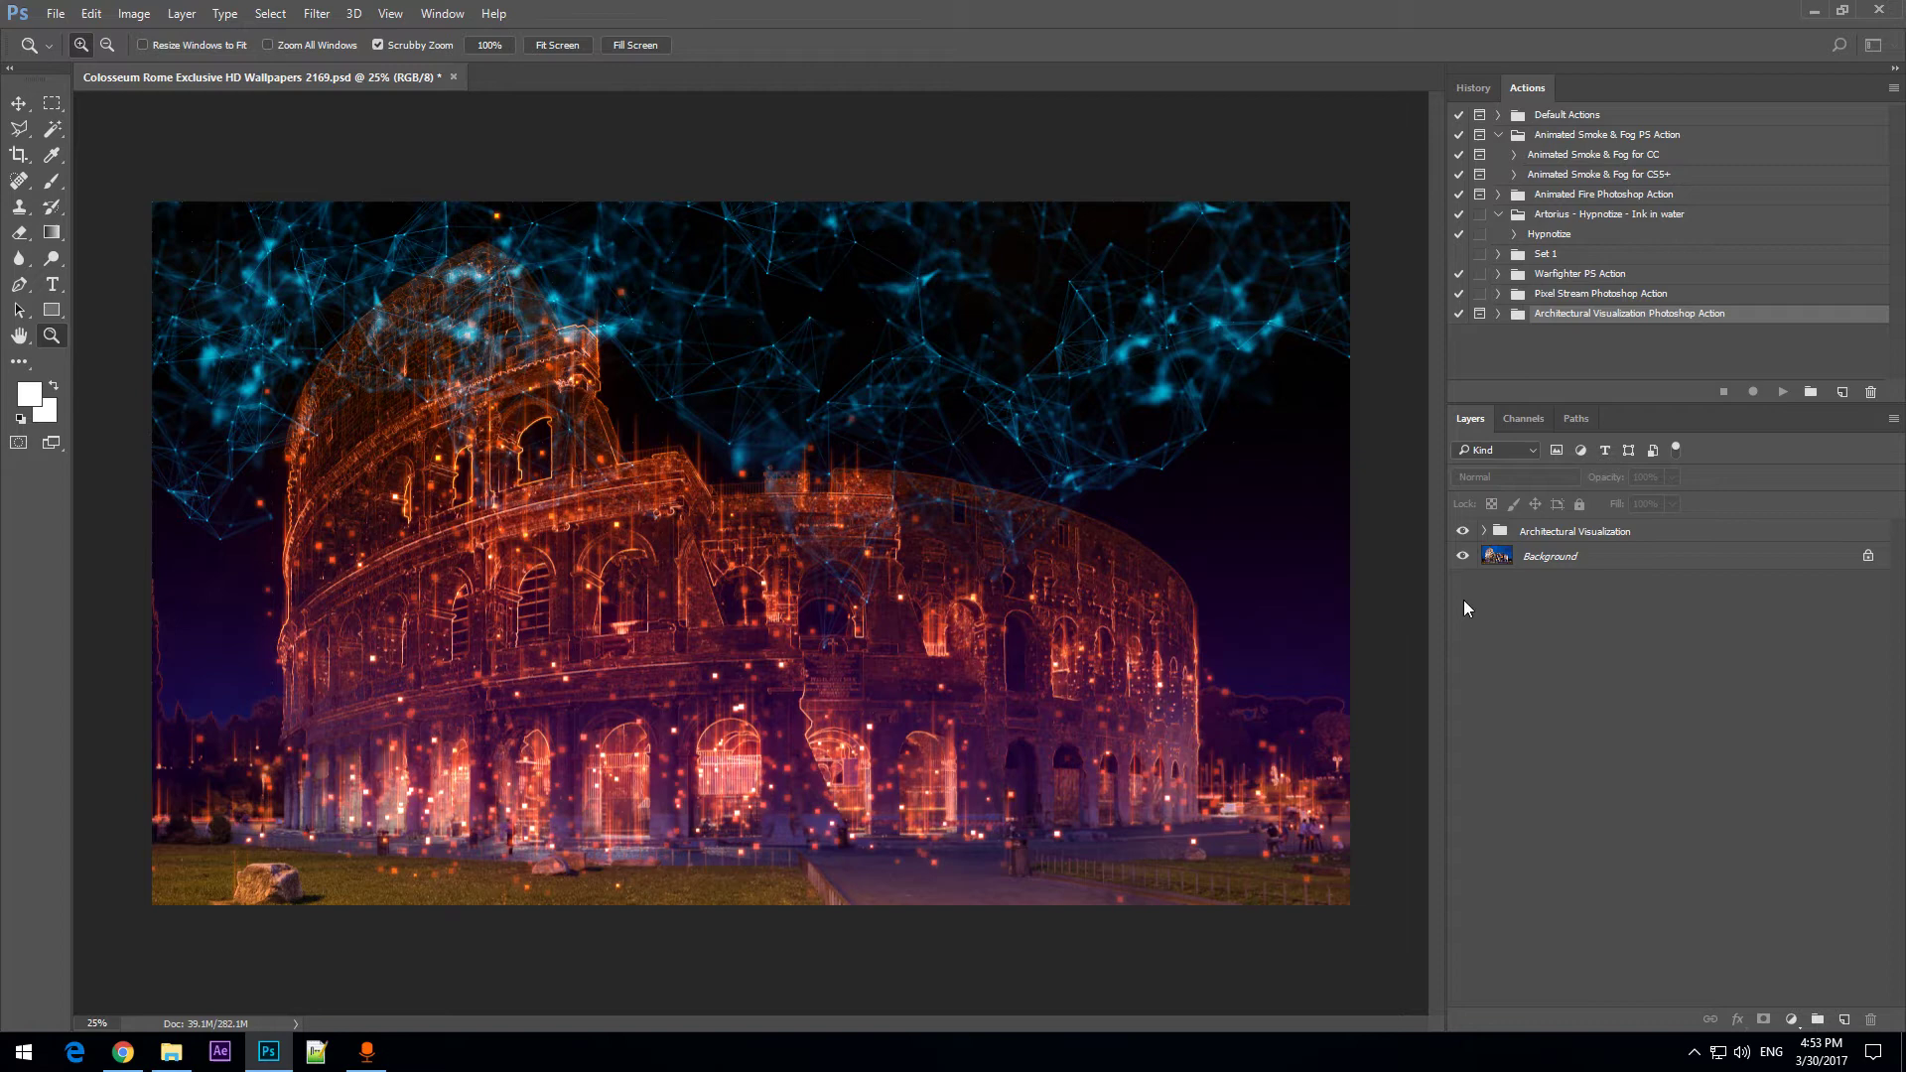
Toggle the Architectural Visualization group off and back on to compare it with the original photo.
click(1460, 534)
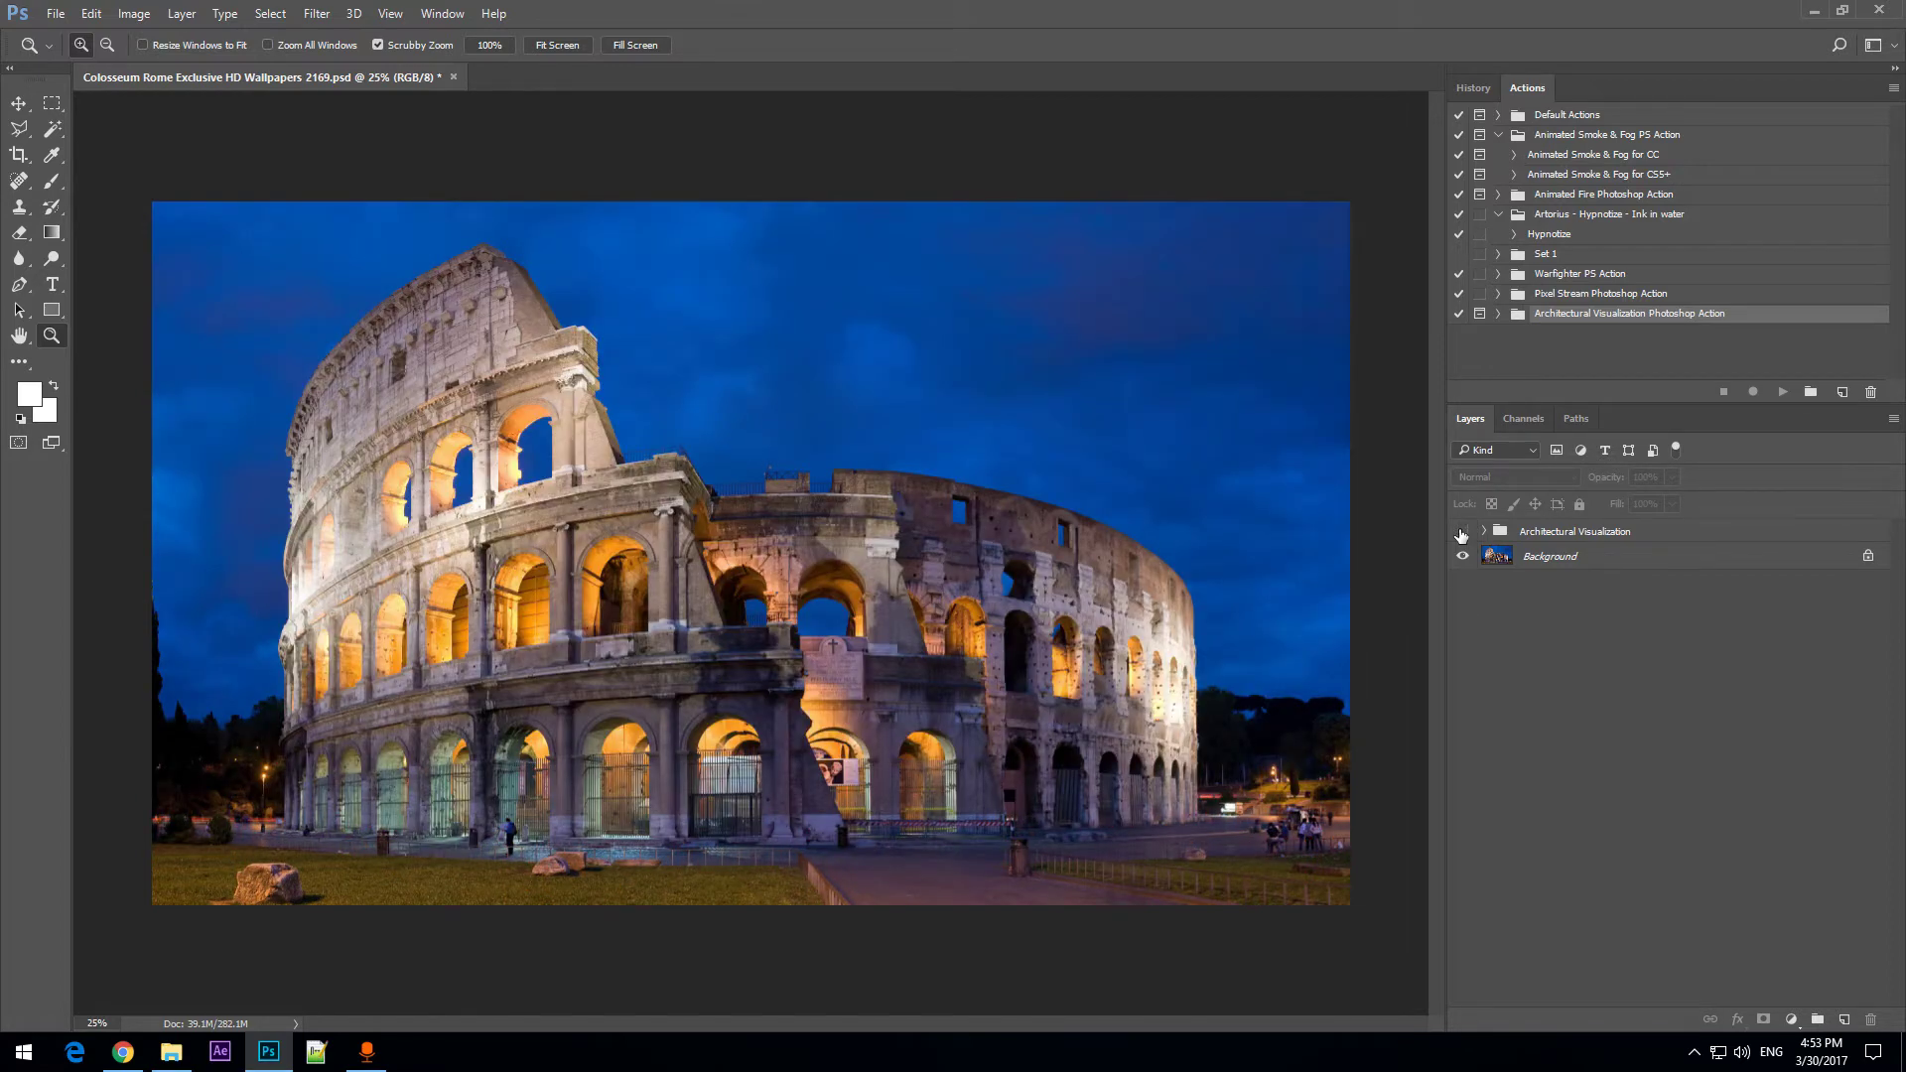
click(1460, 533)
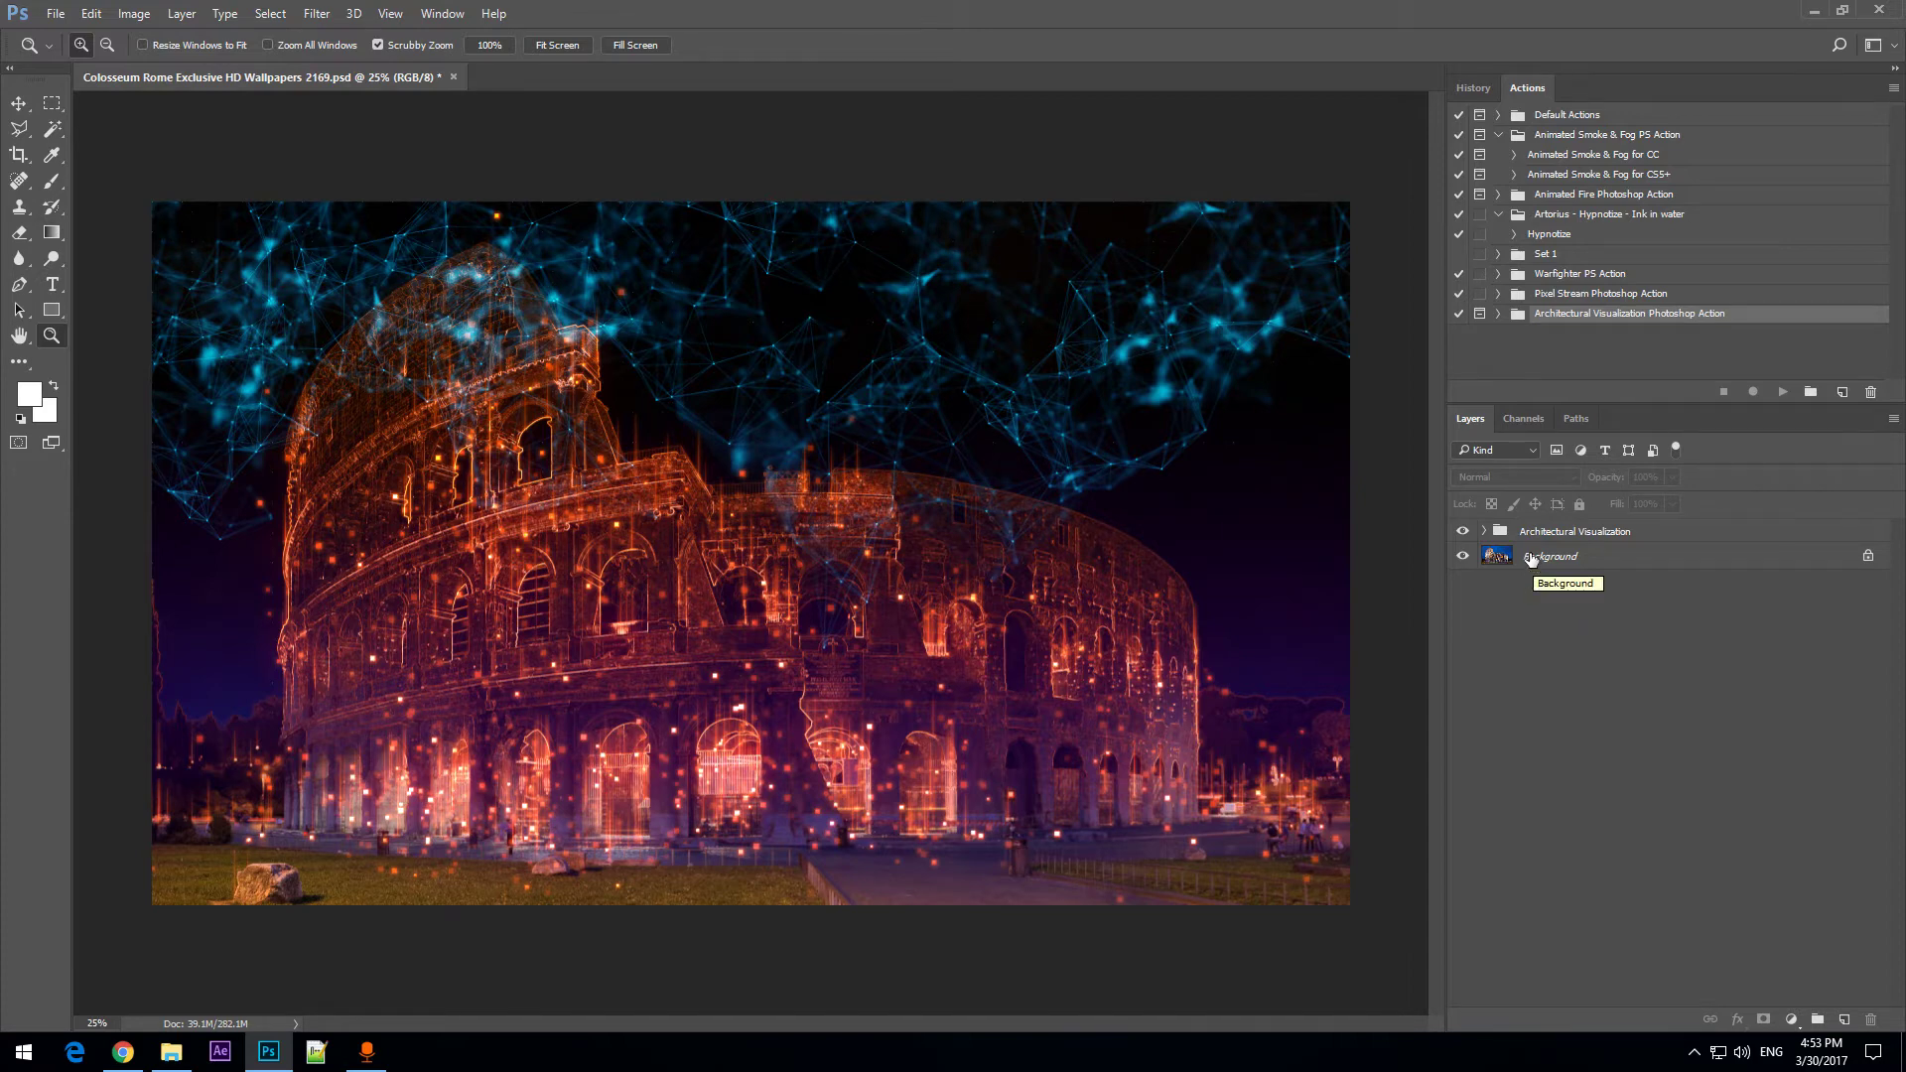
Select and expand the Architectural Visualization group, scrolling through its sublayers, masks and smart filters.
click(1589, 540)
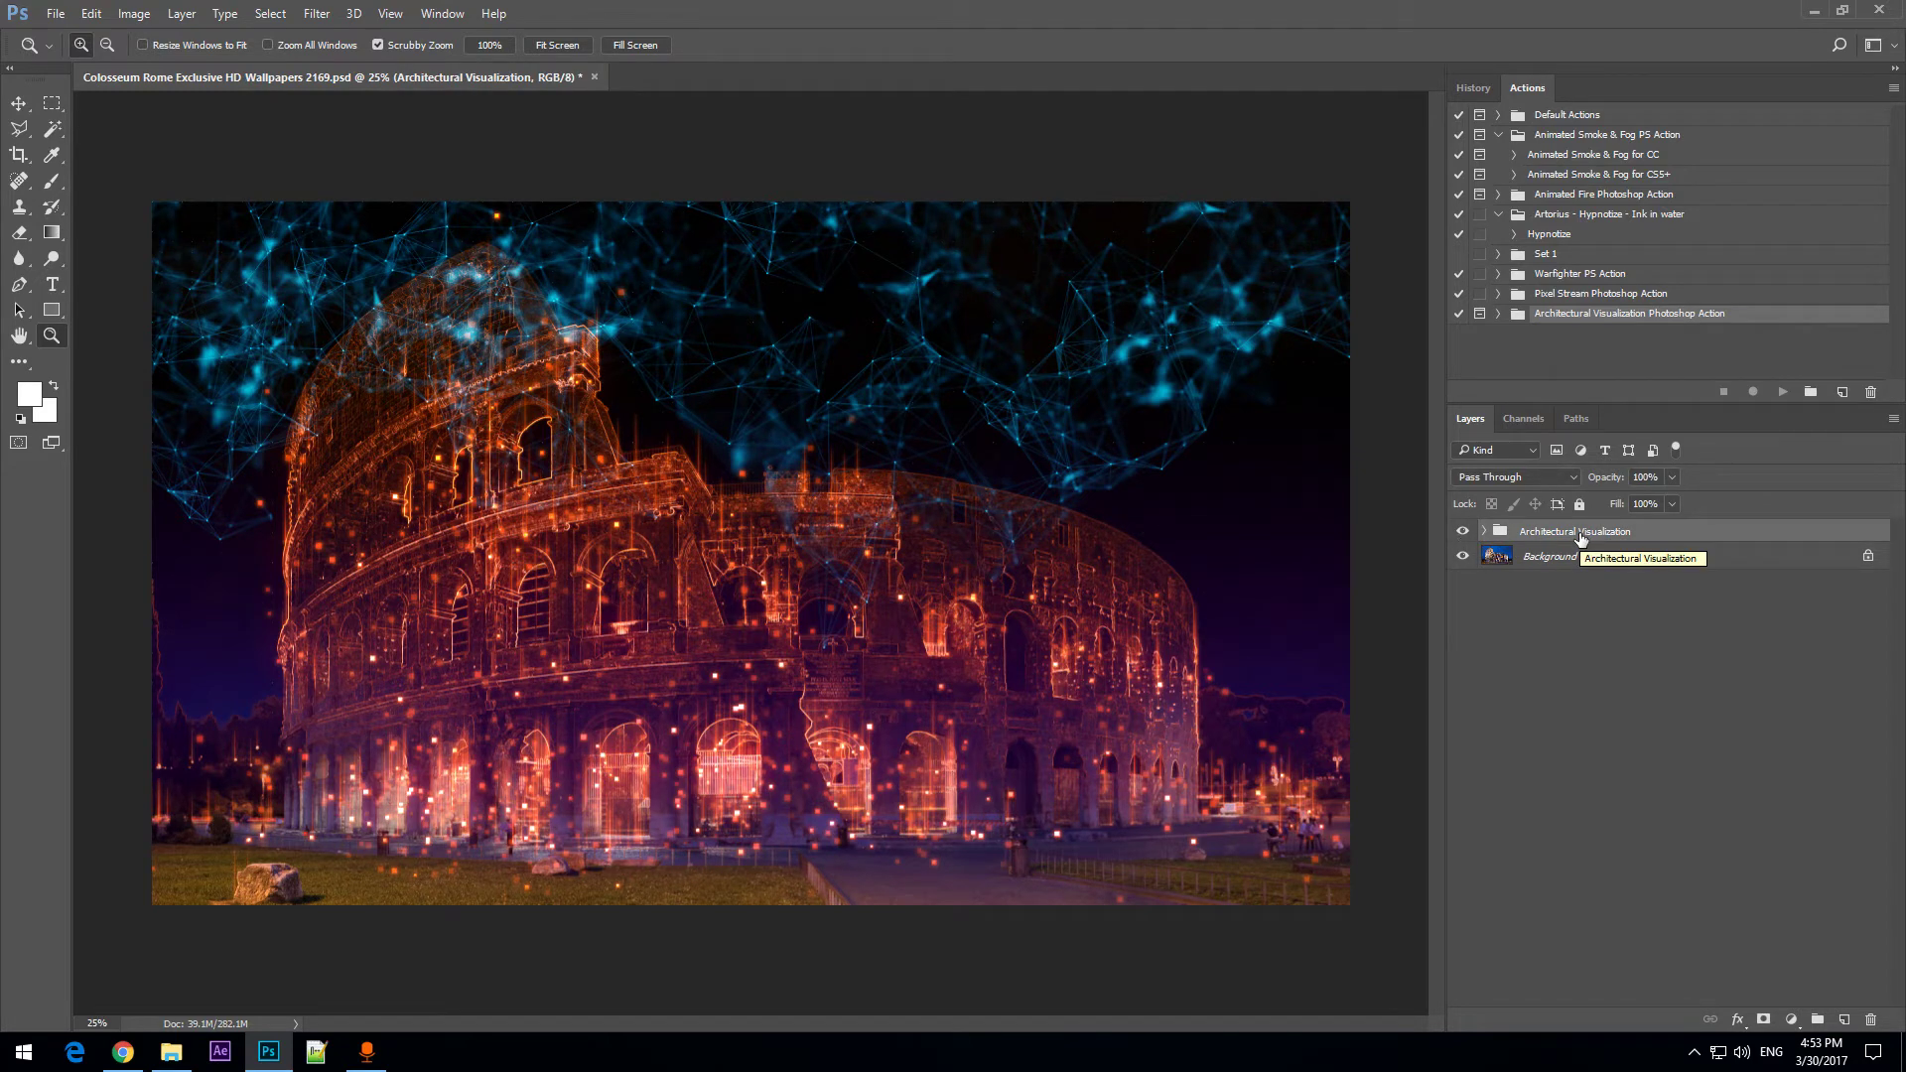
click(1484, 531)
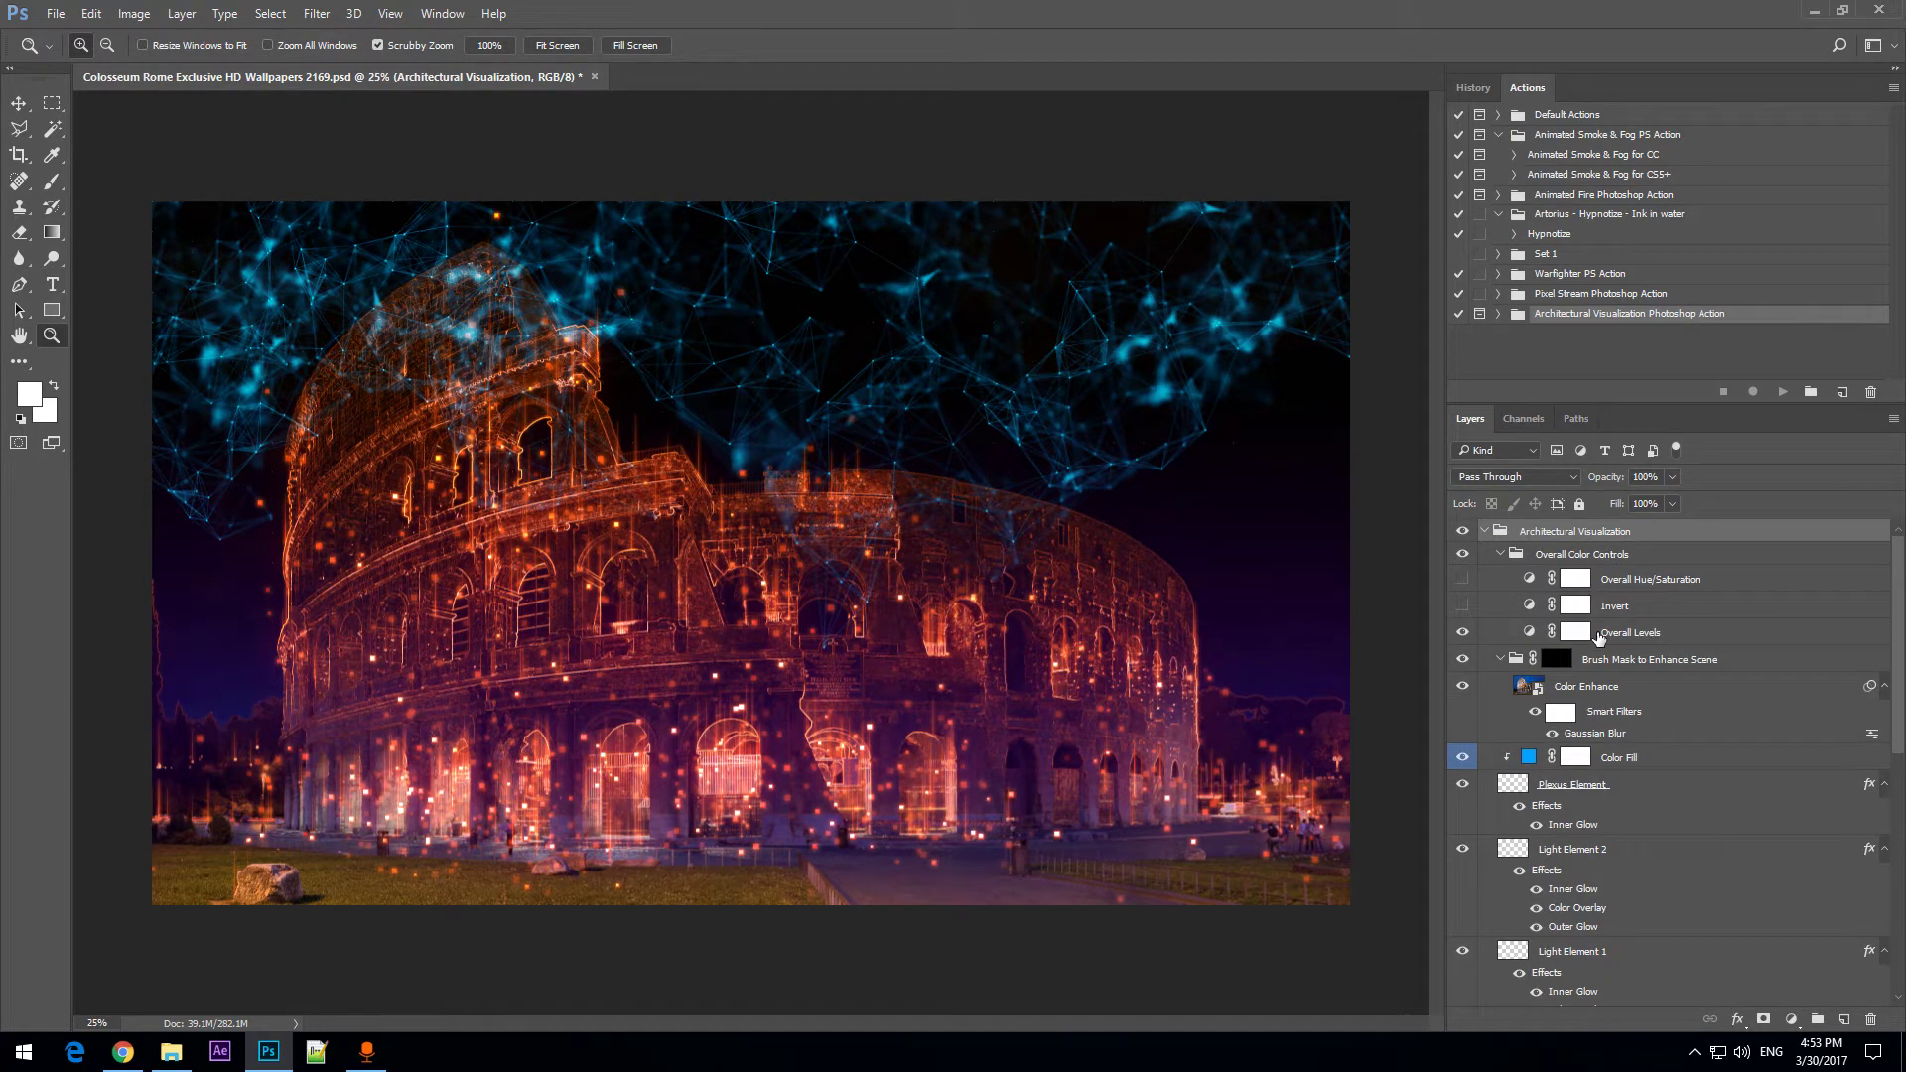
drag(1900, 582, 1899, 856)
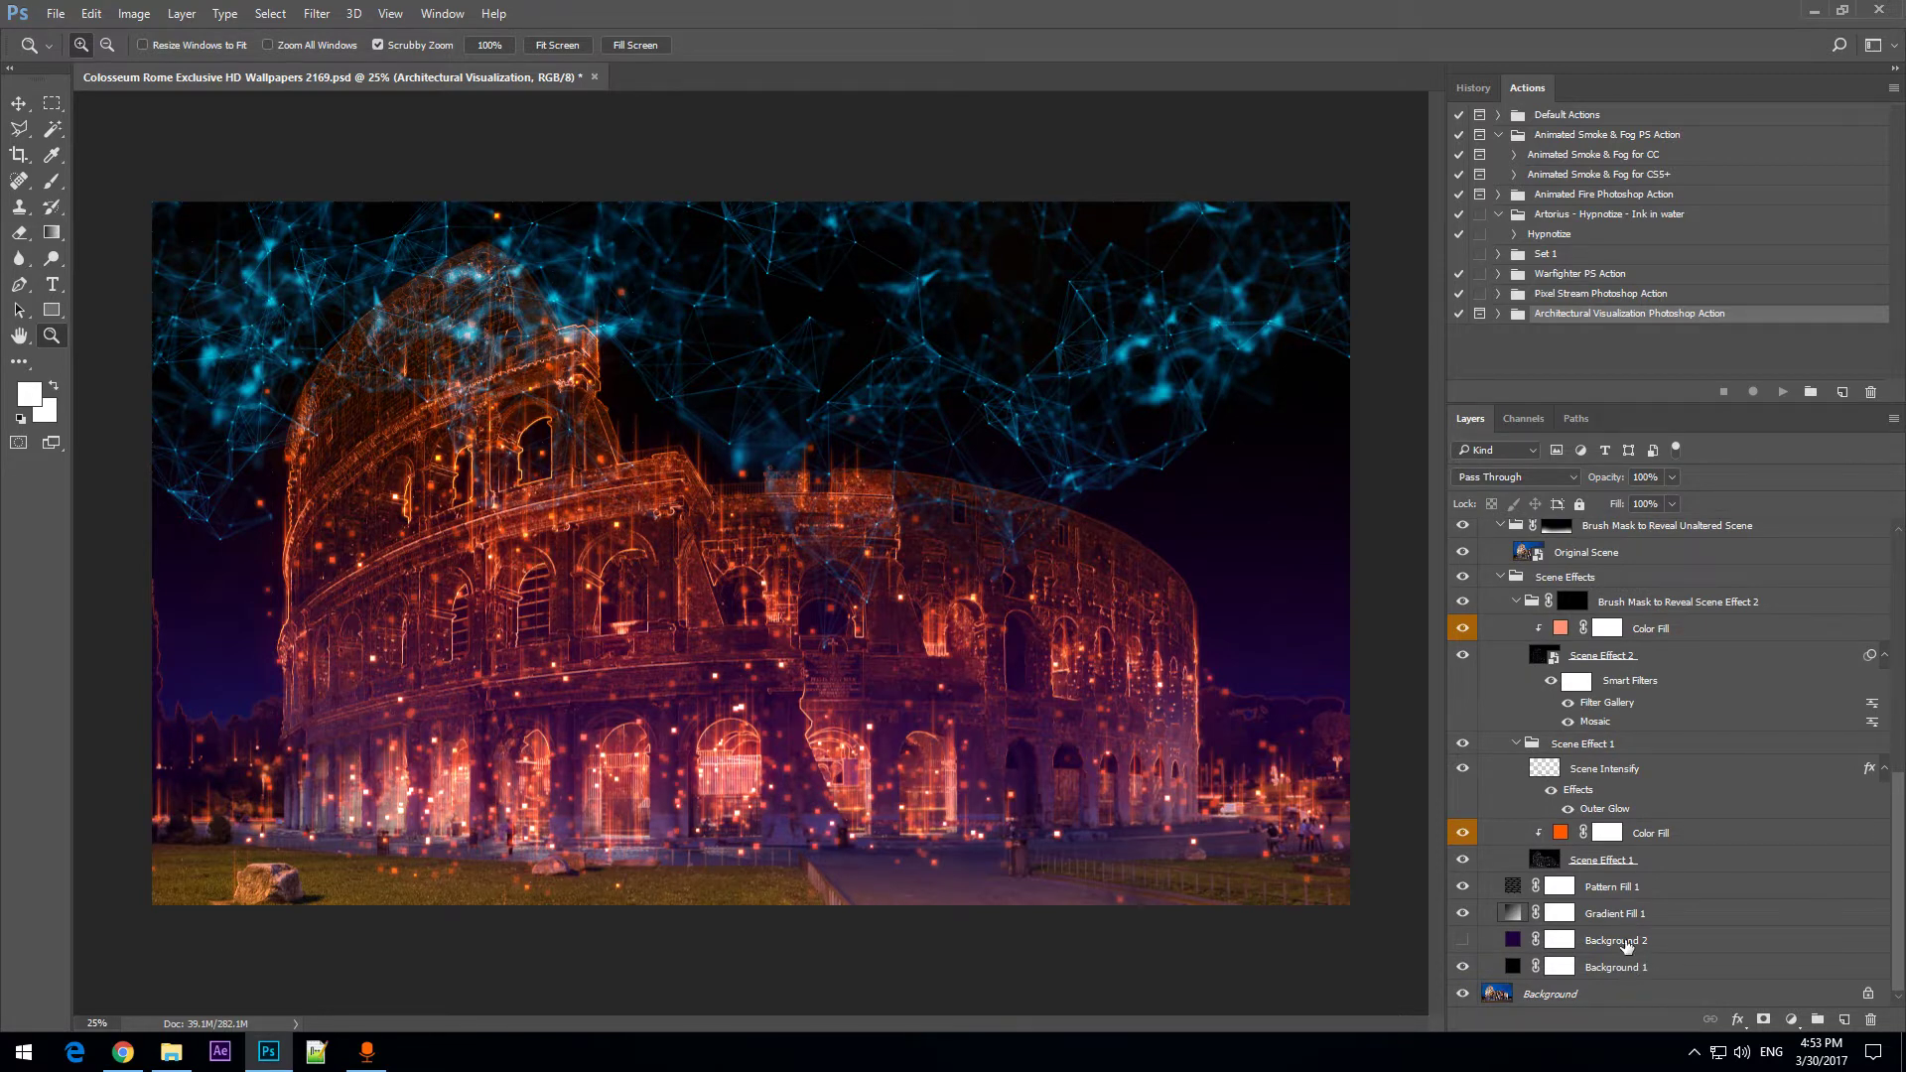
scroll(1628, 760, up, 6)
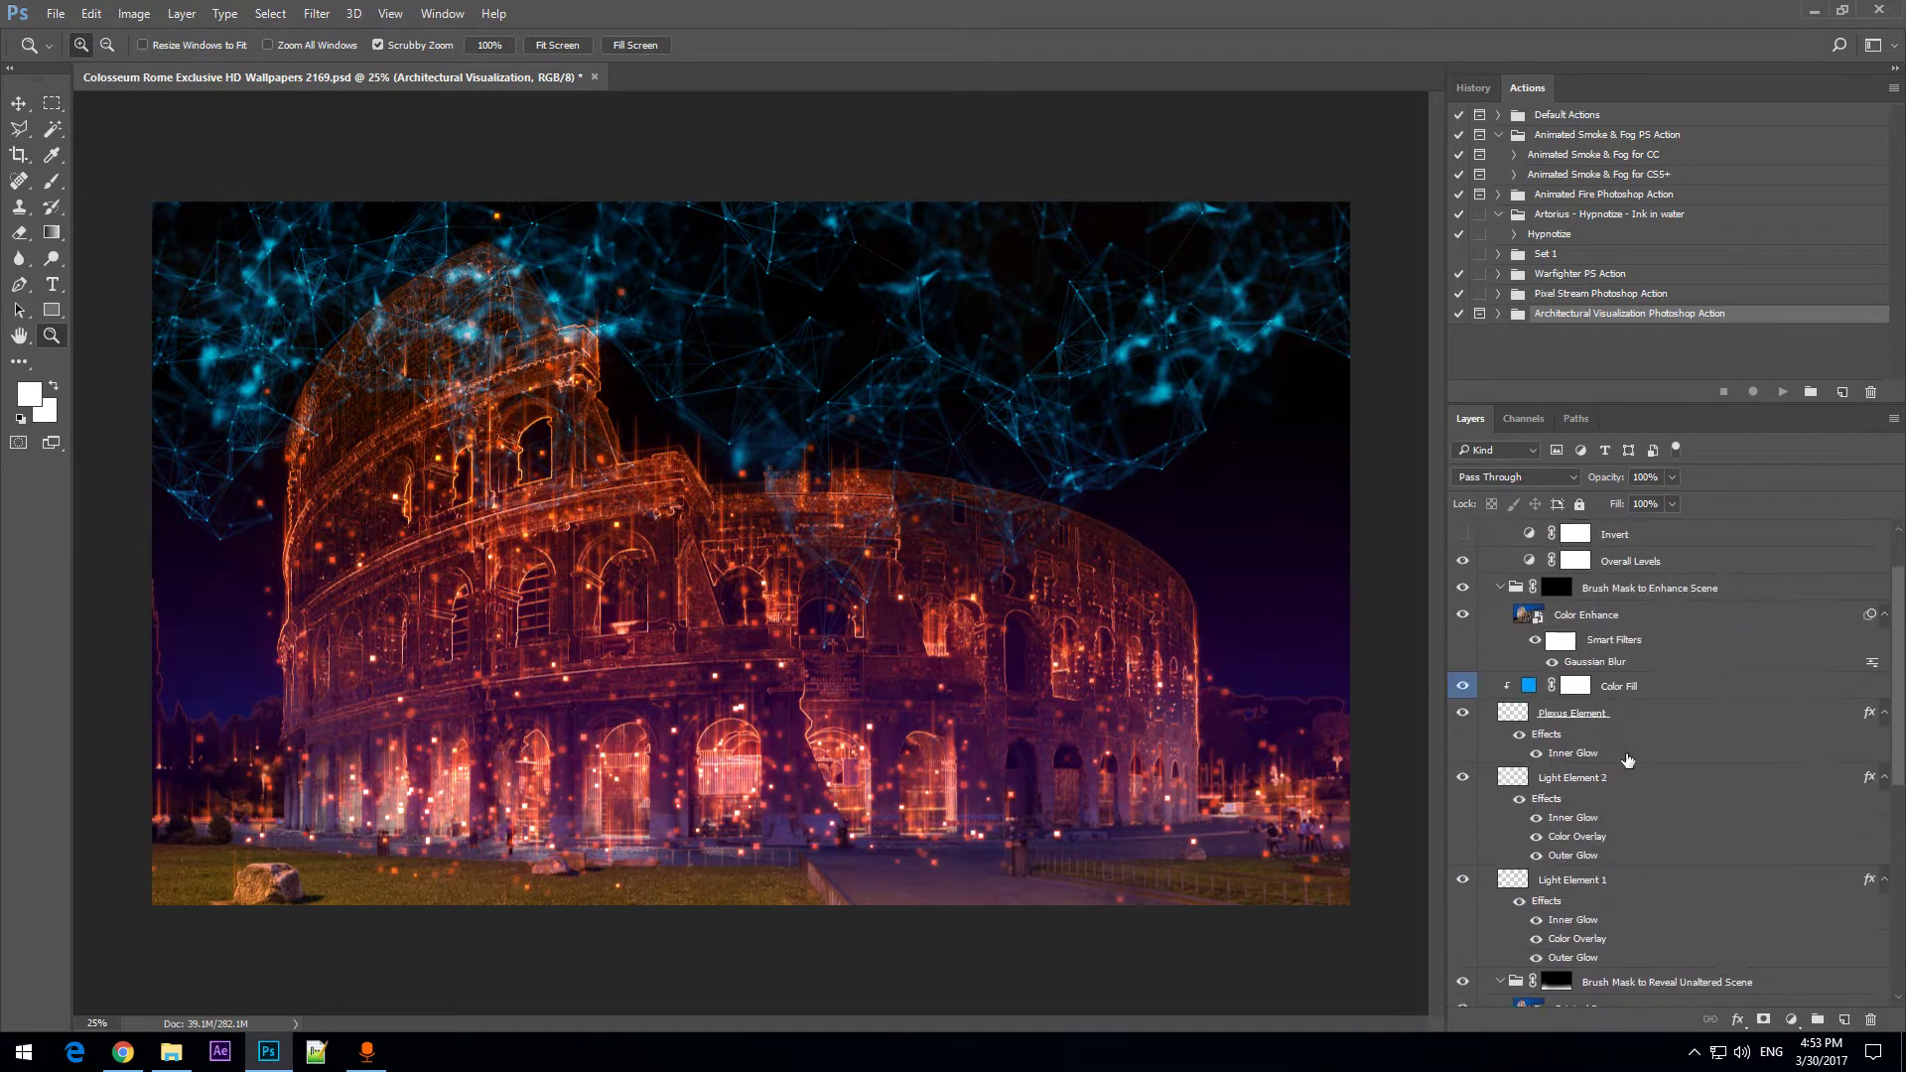
scroll(1627, 761, up, 1)
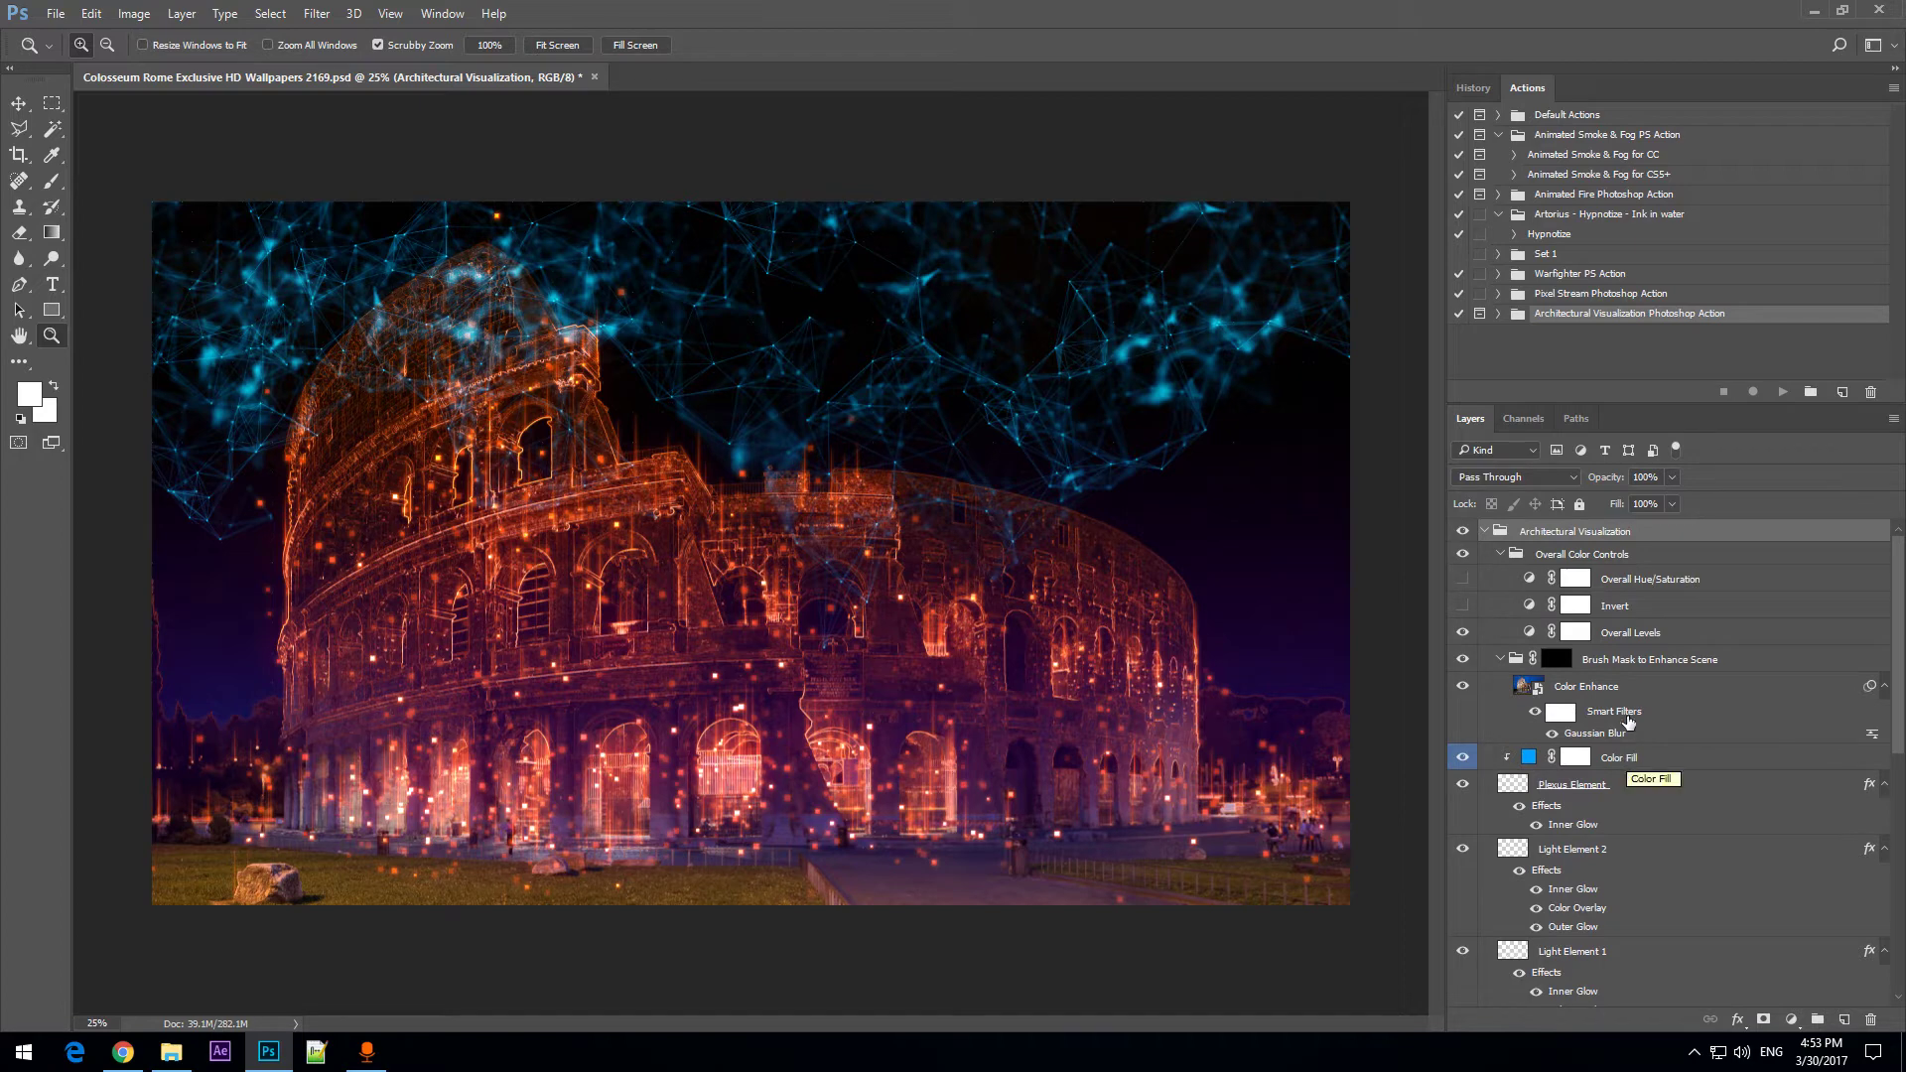
scroll(1902, 655, down, 2)
drag(1901, 655, 1889, 849)
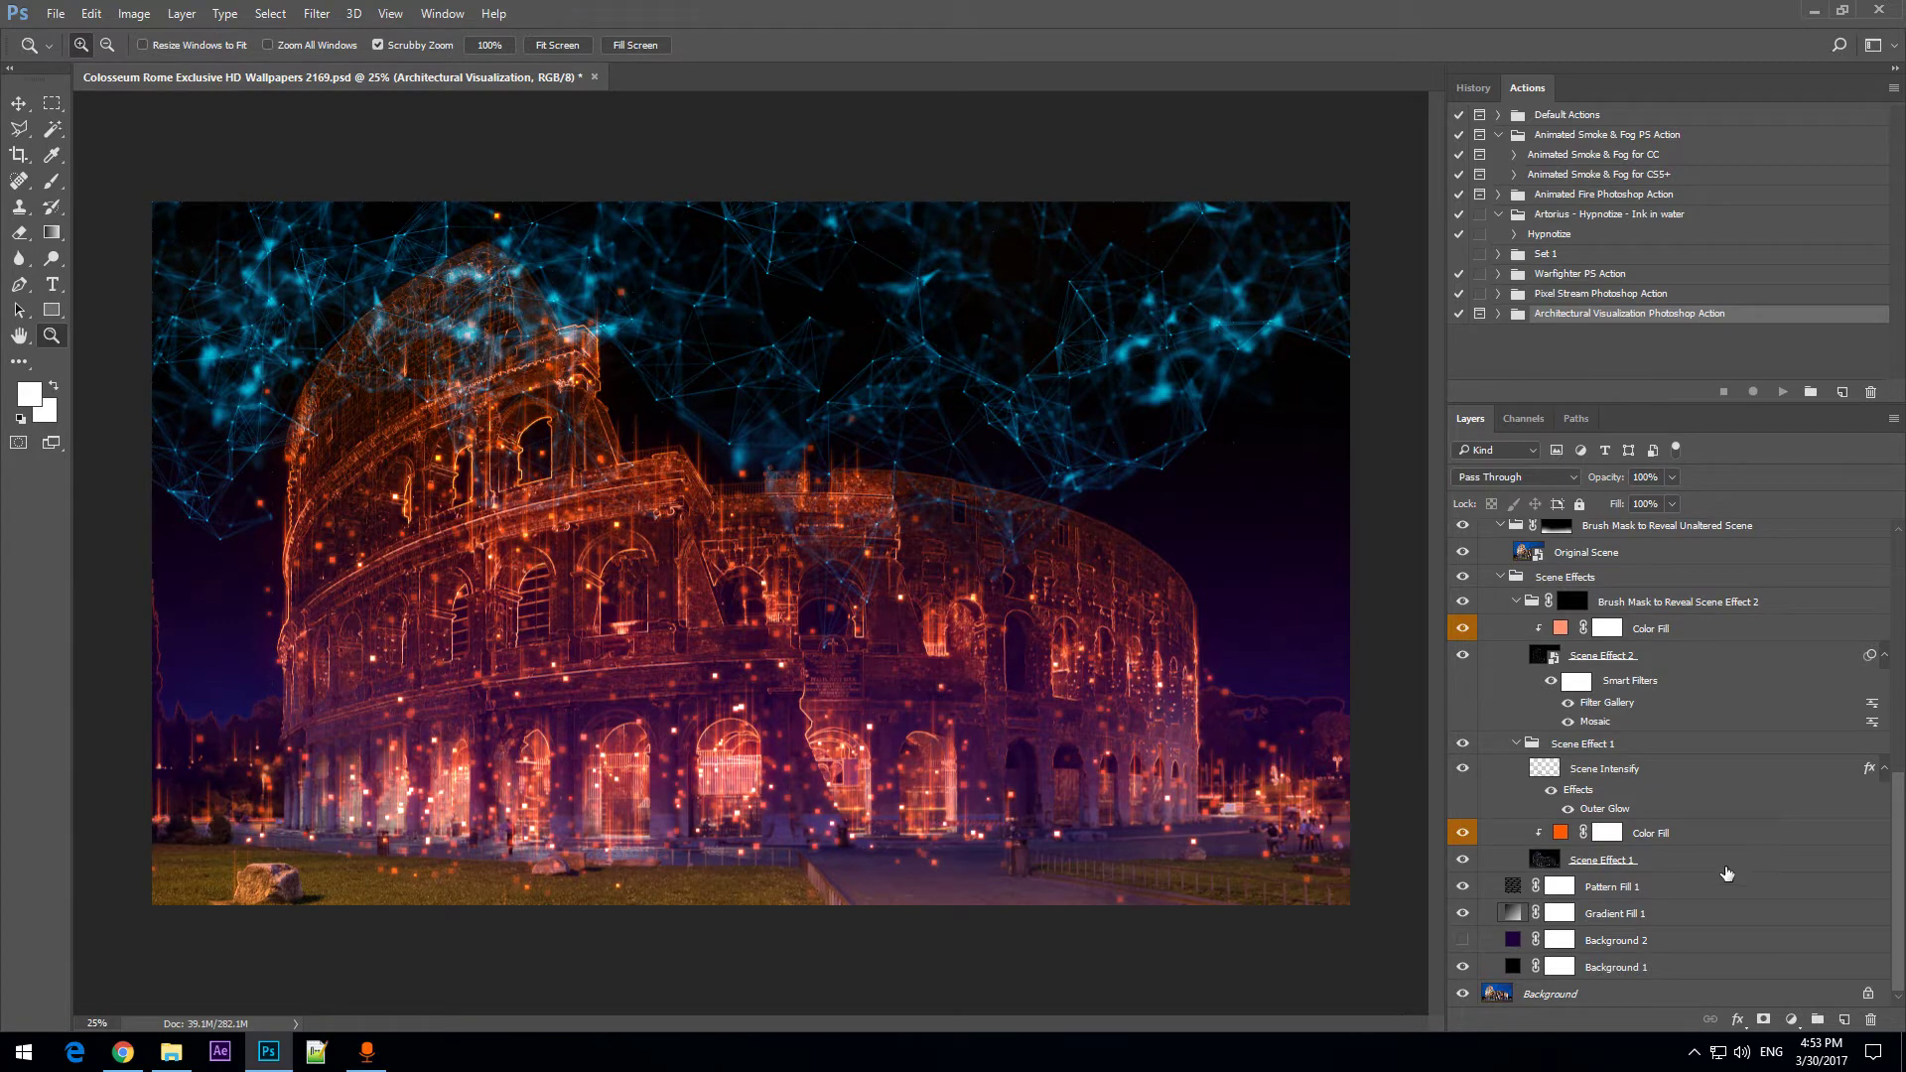
scroll(1777, 650, up, 3)
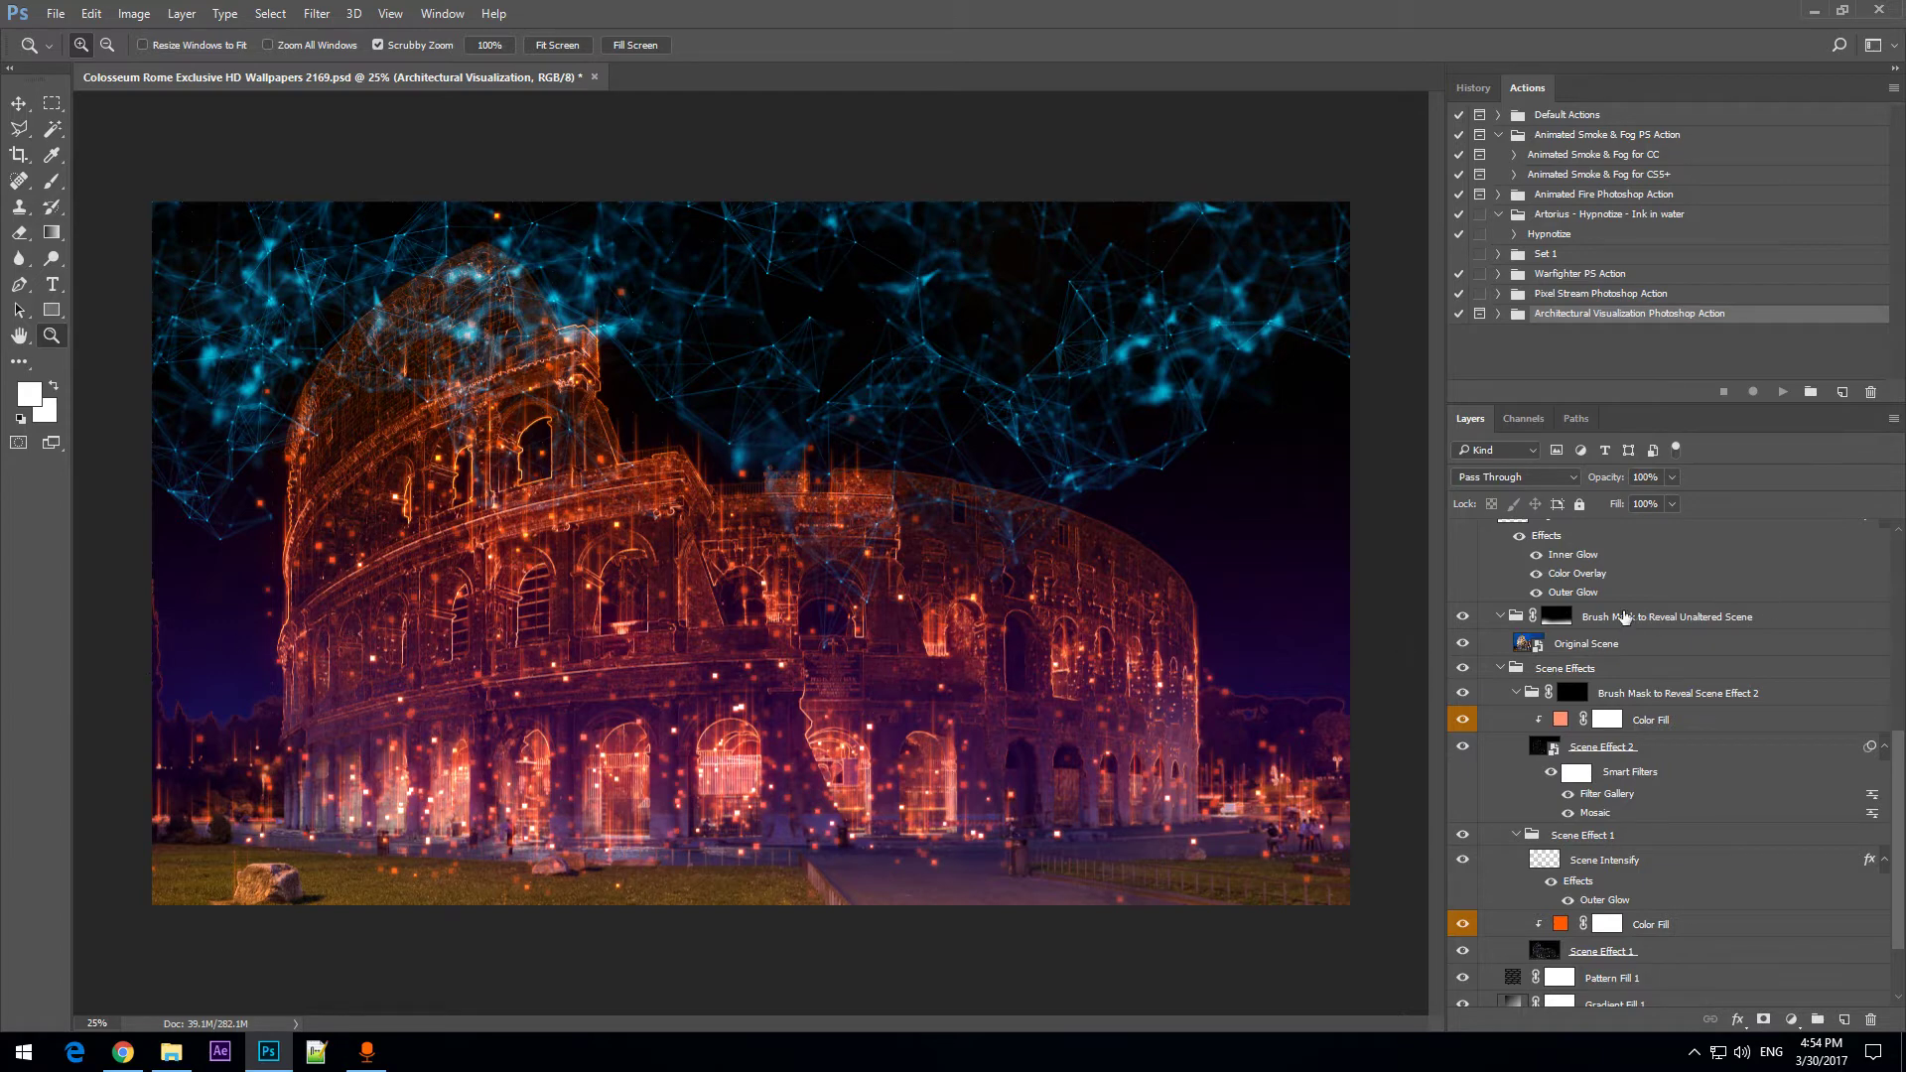
Disable and re-enable the layer mask on the Brush Mask to Reveal Unaltered Scene group.
right_click(1559, 616)
click(1600, 624)
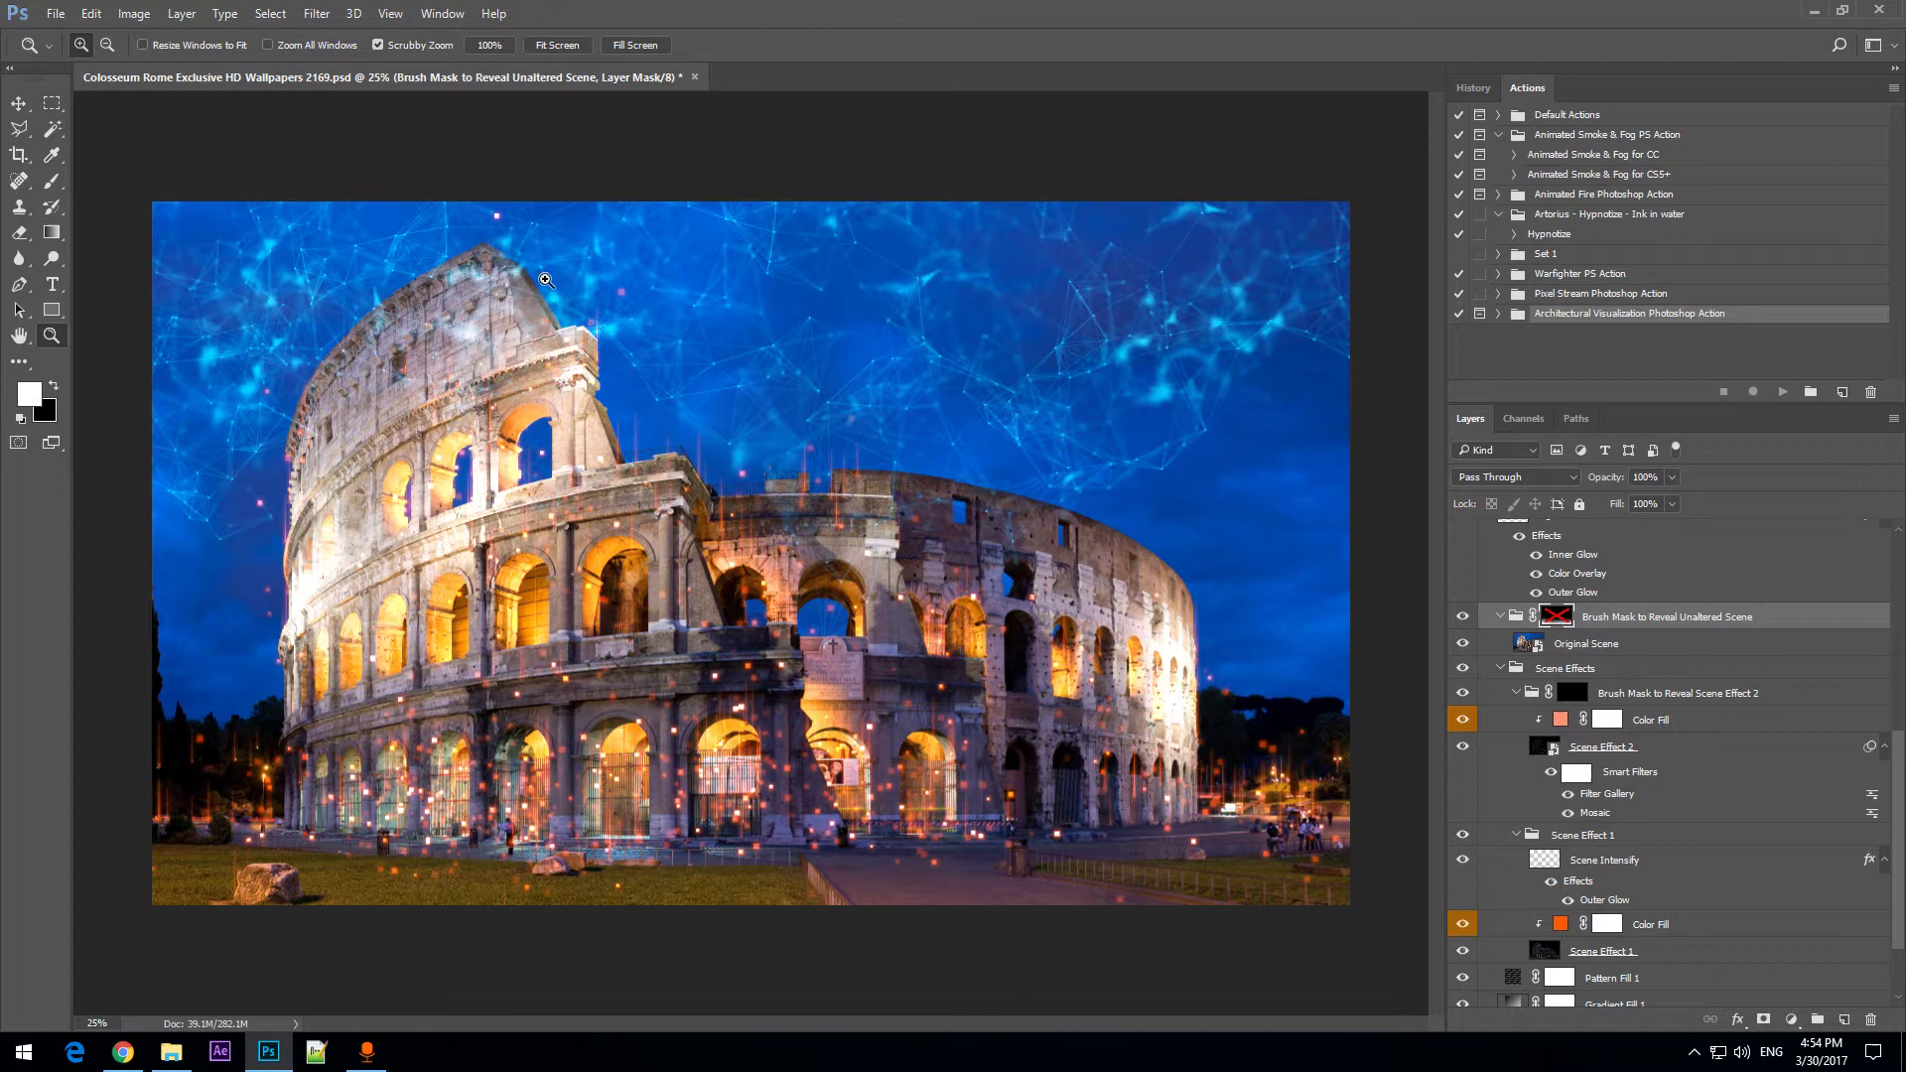
shift+click(1557, 621)
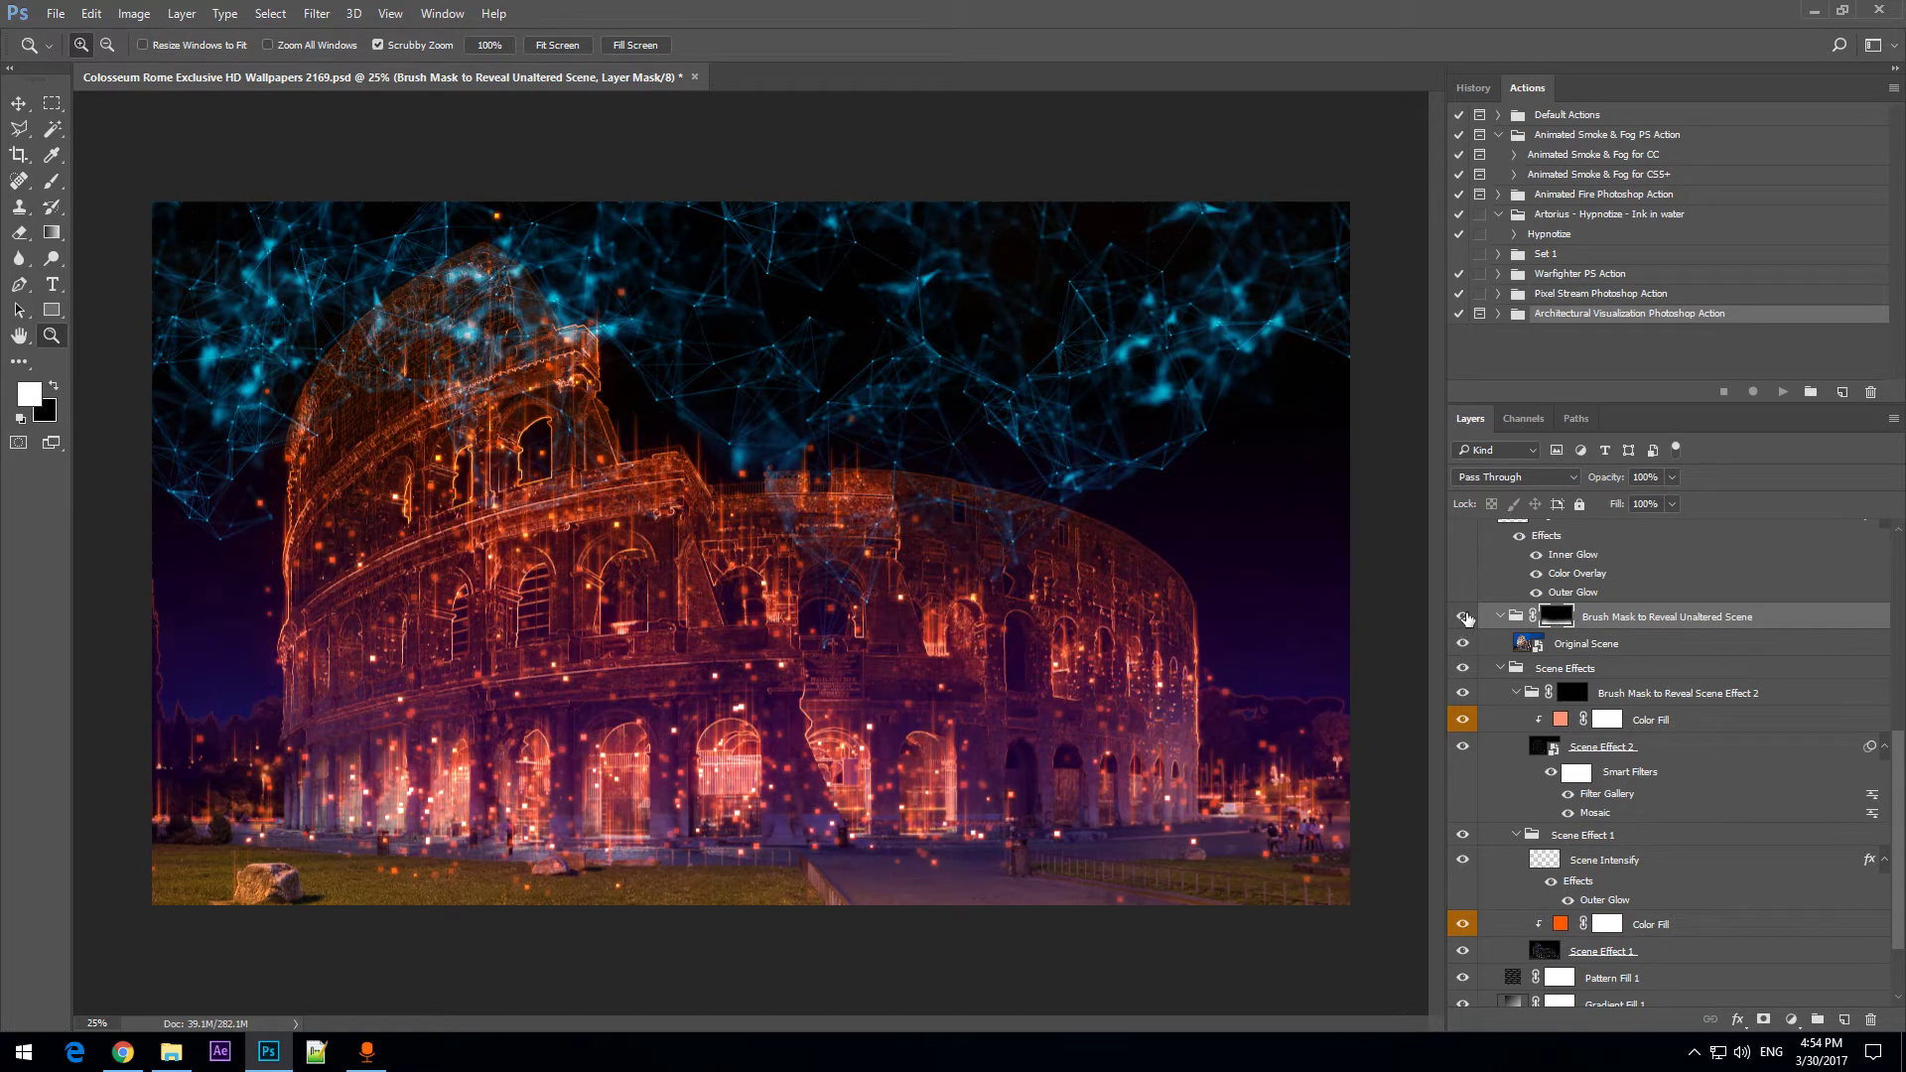
Hide the Brush Mask to Reveal Unaltered Scene group and zoom in to inspect the glowing ground.
click(1465, 618)
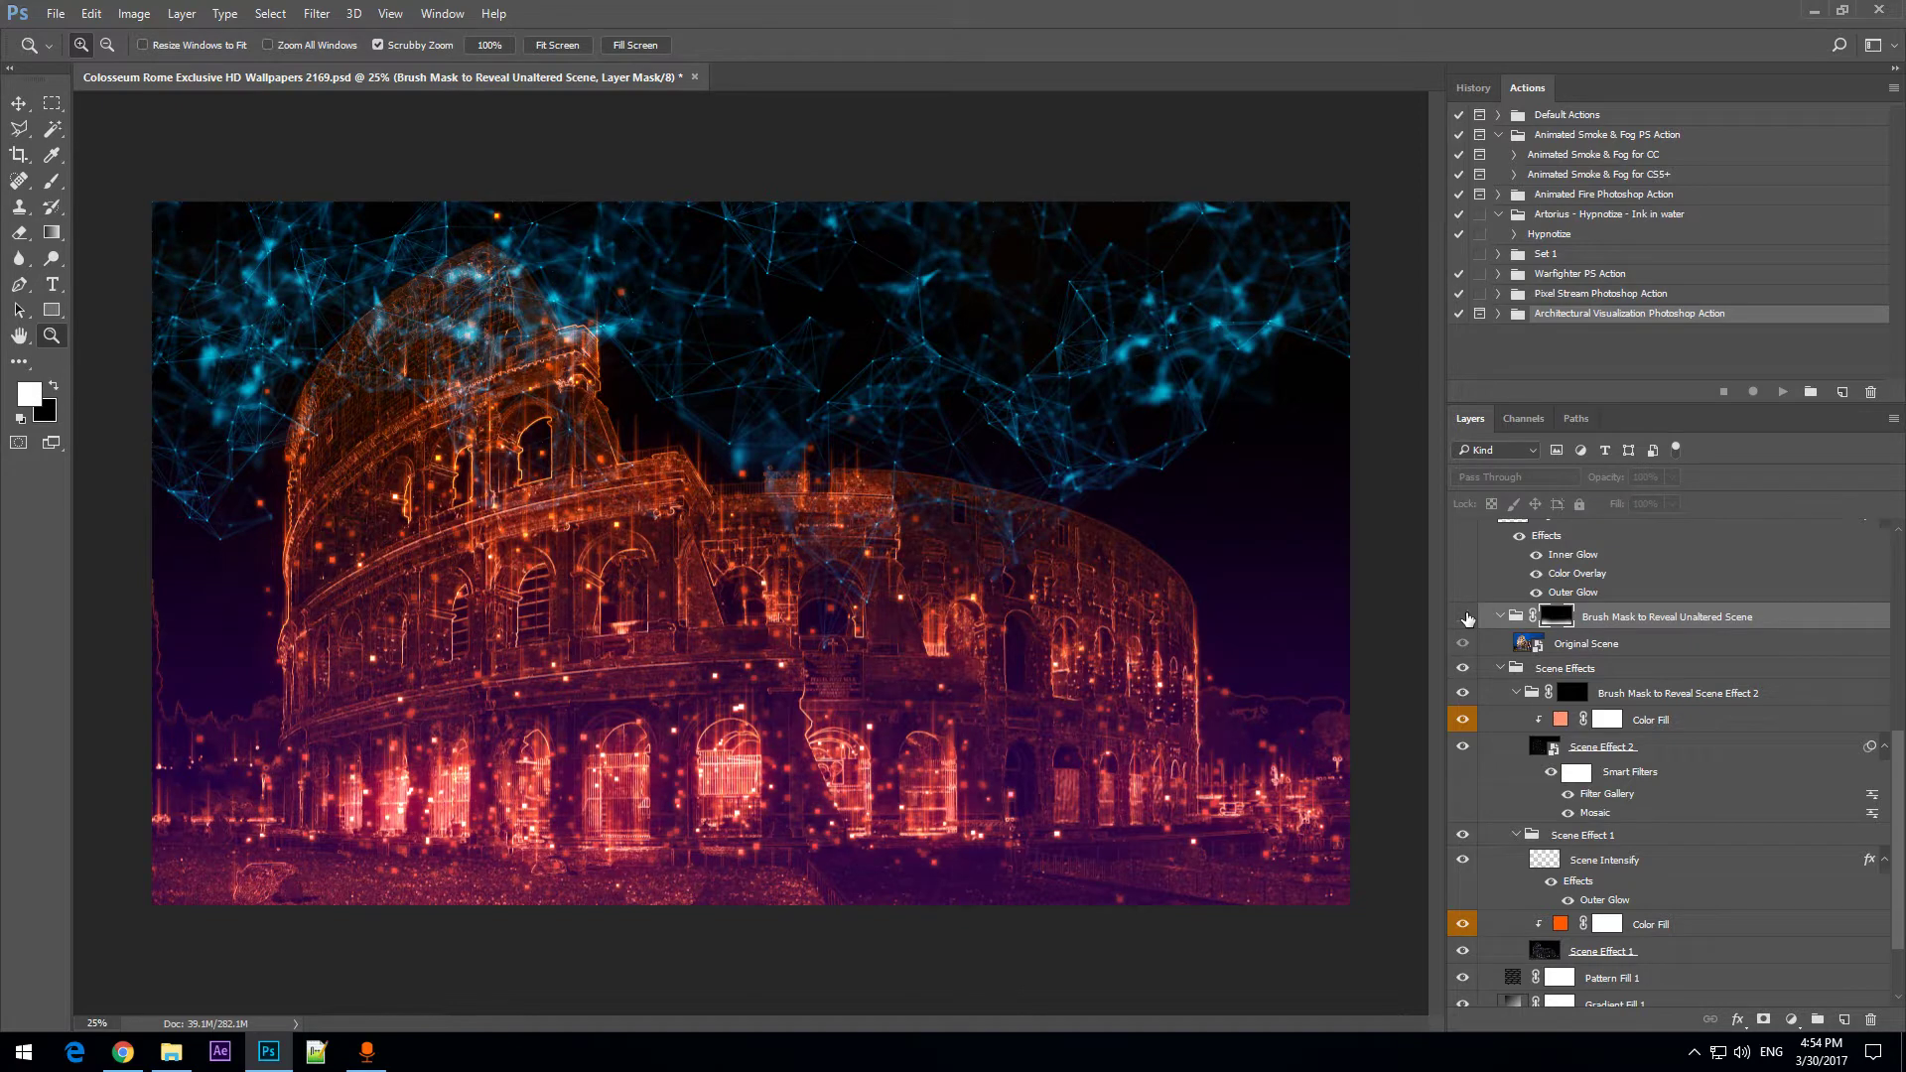
click(644, 673)
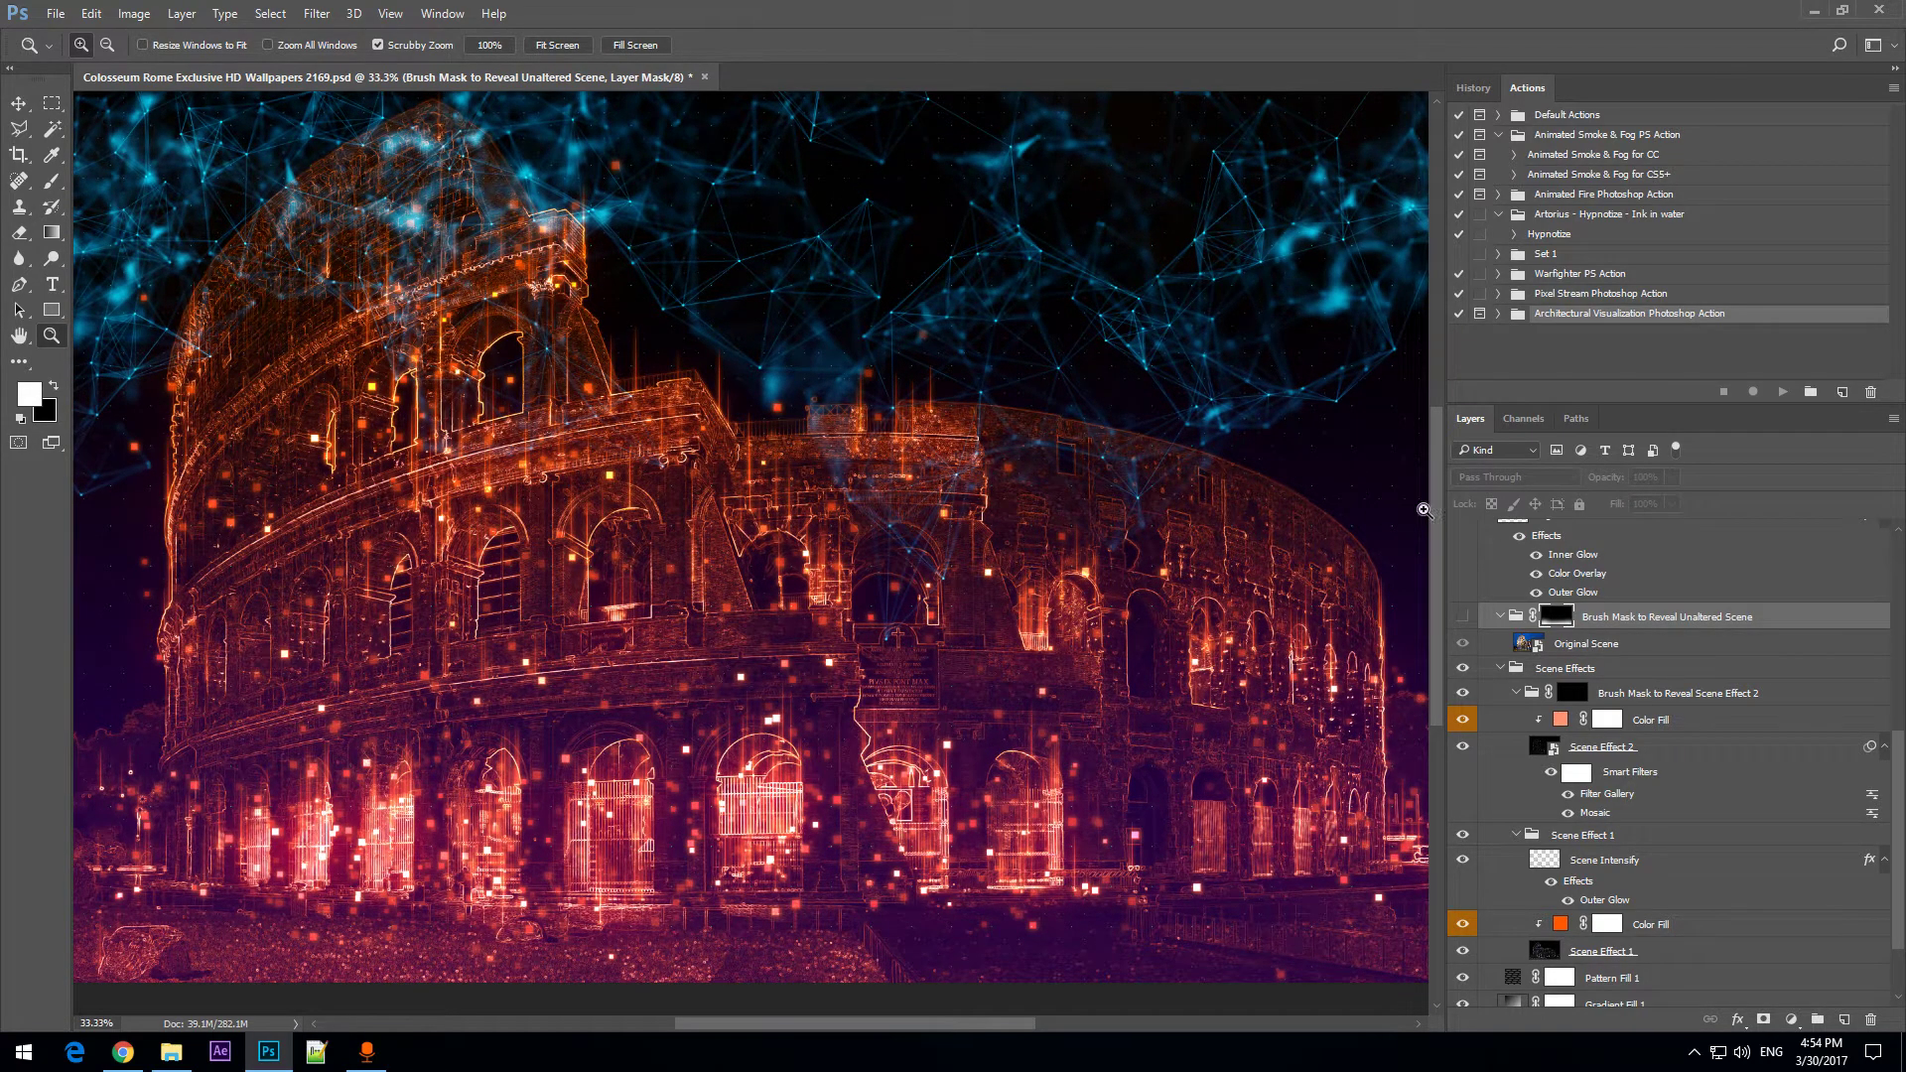
scroll(1436, 527, down, 2)
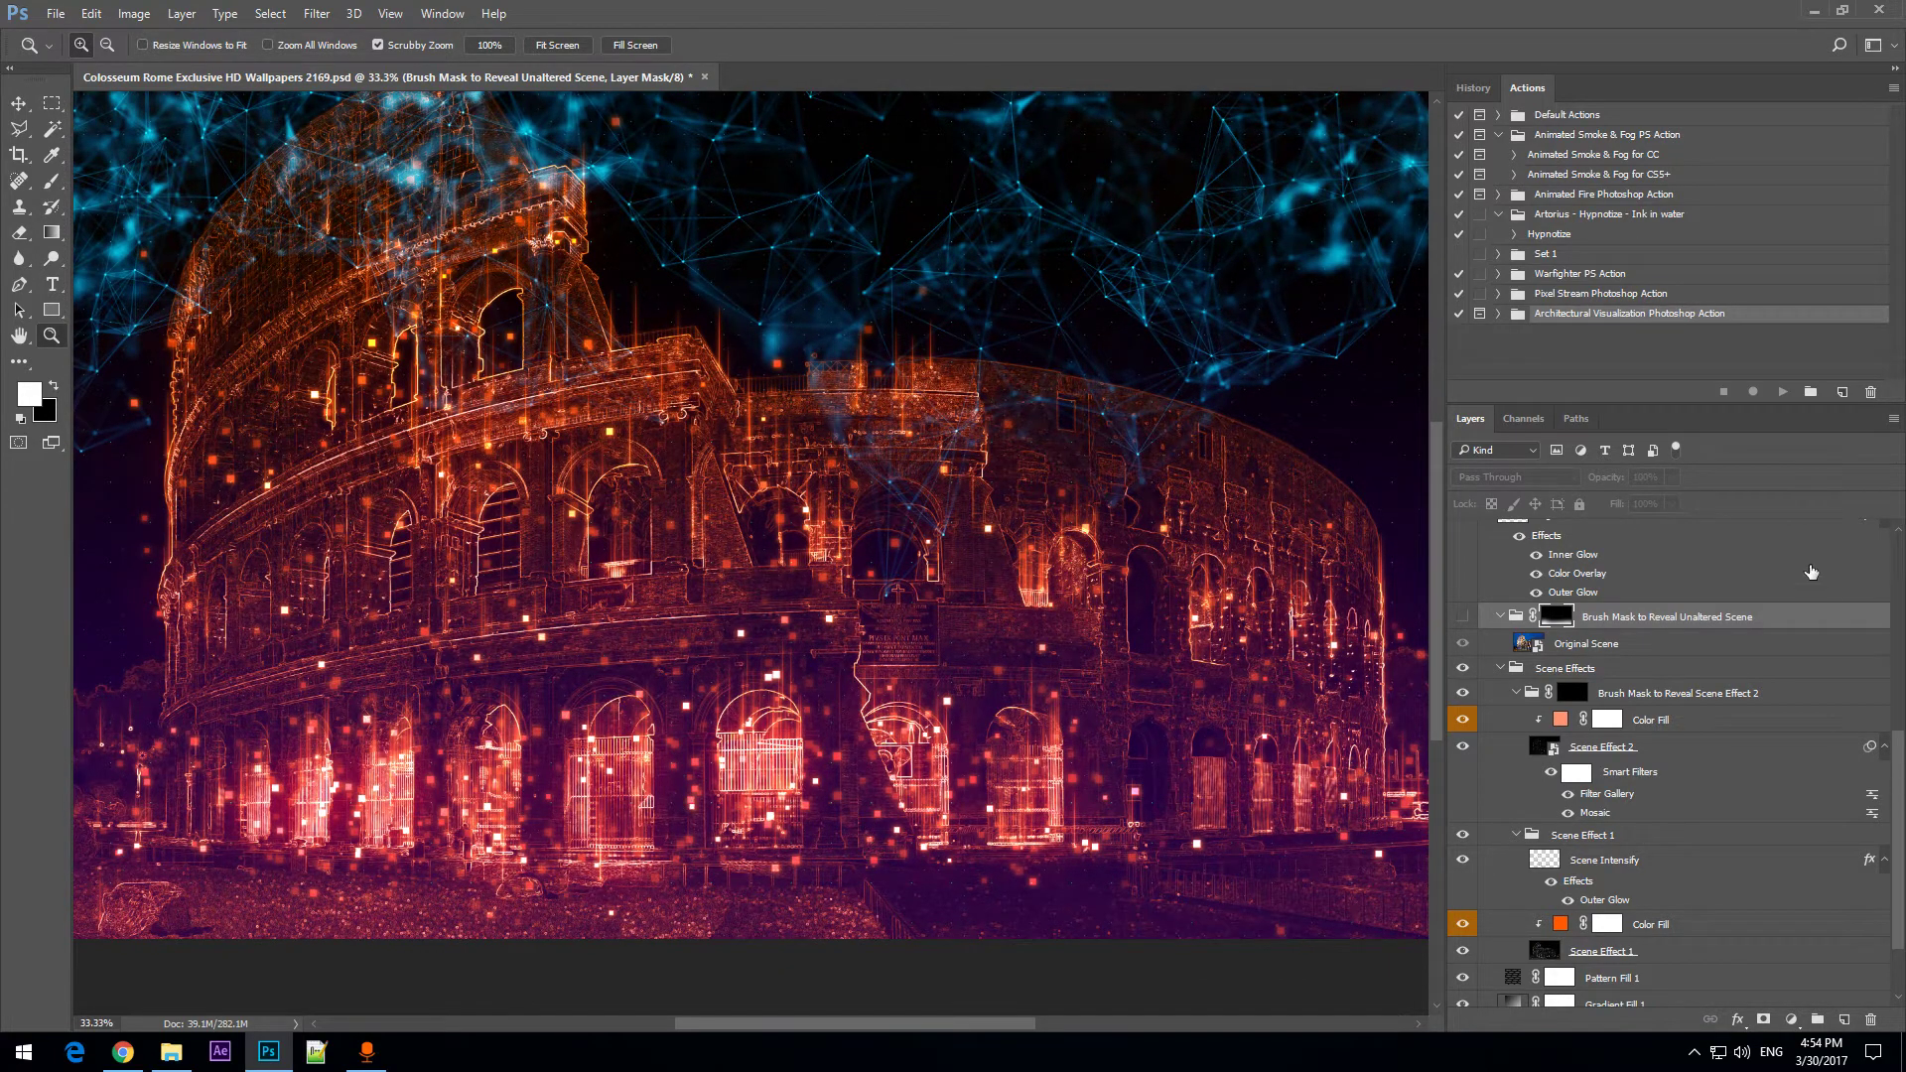
mouse_move(1439, 570)
mouse_down()
mouse_move(1440, 474)
mouse_move(1445, 565)
mouse_up()
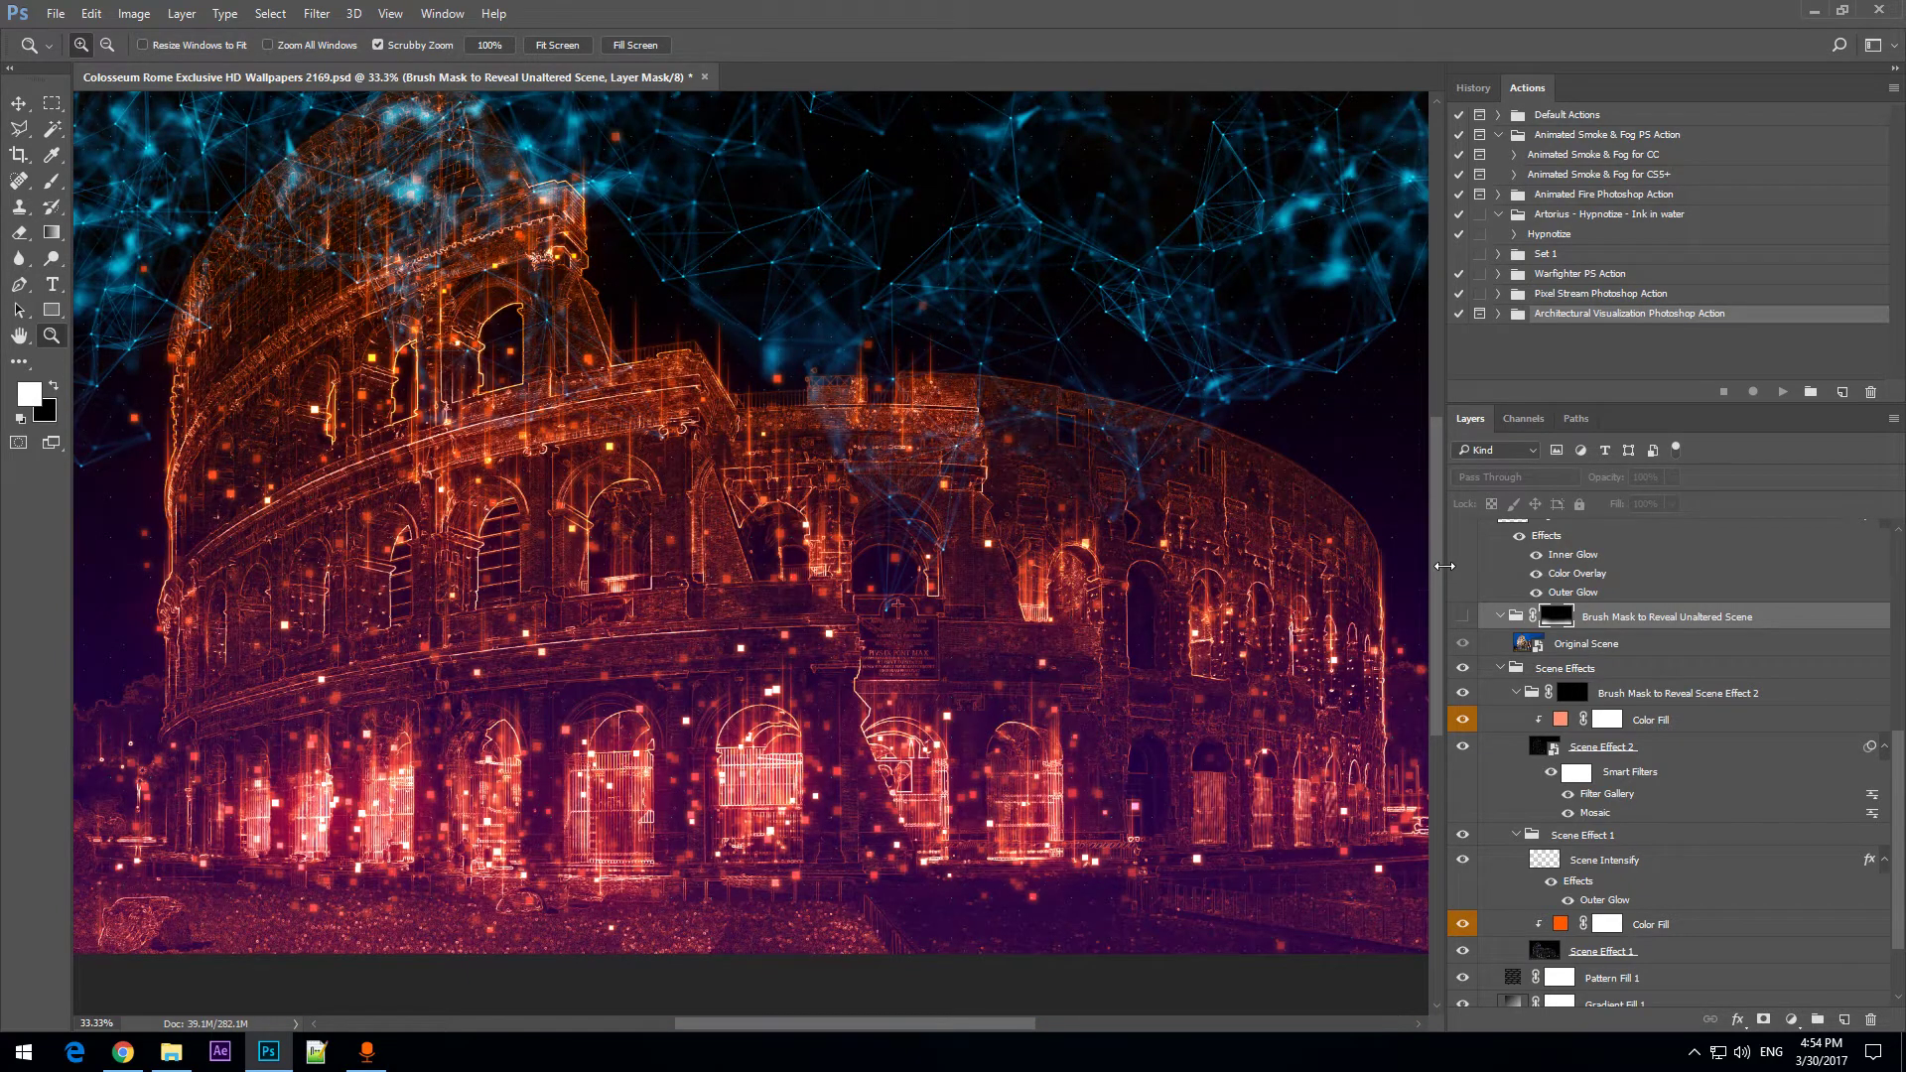
mouse_move(1446, 570)
mouse_down()
mouse_move(1432, 509)
mouse_move(1424, 587)
mouse_up()
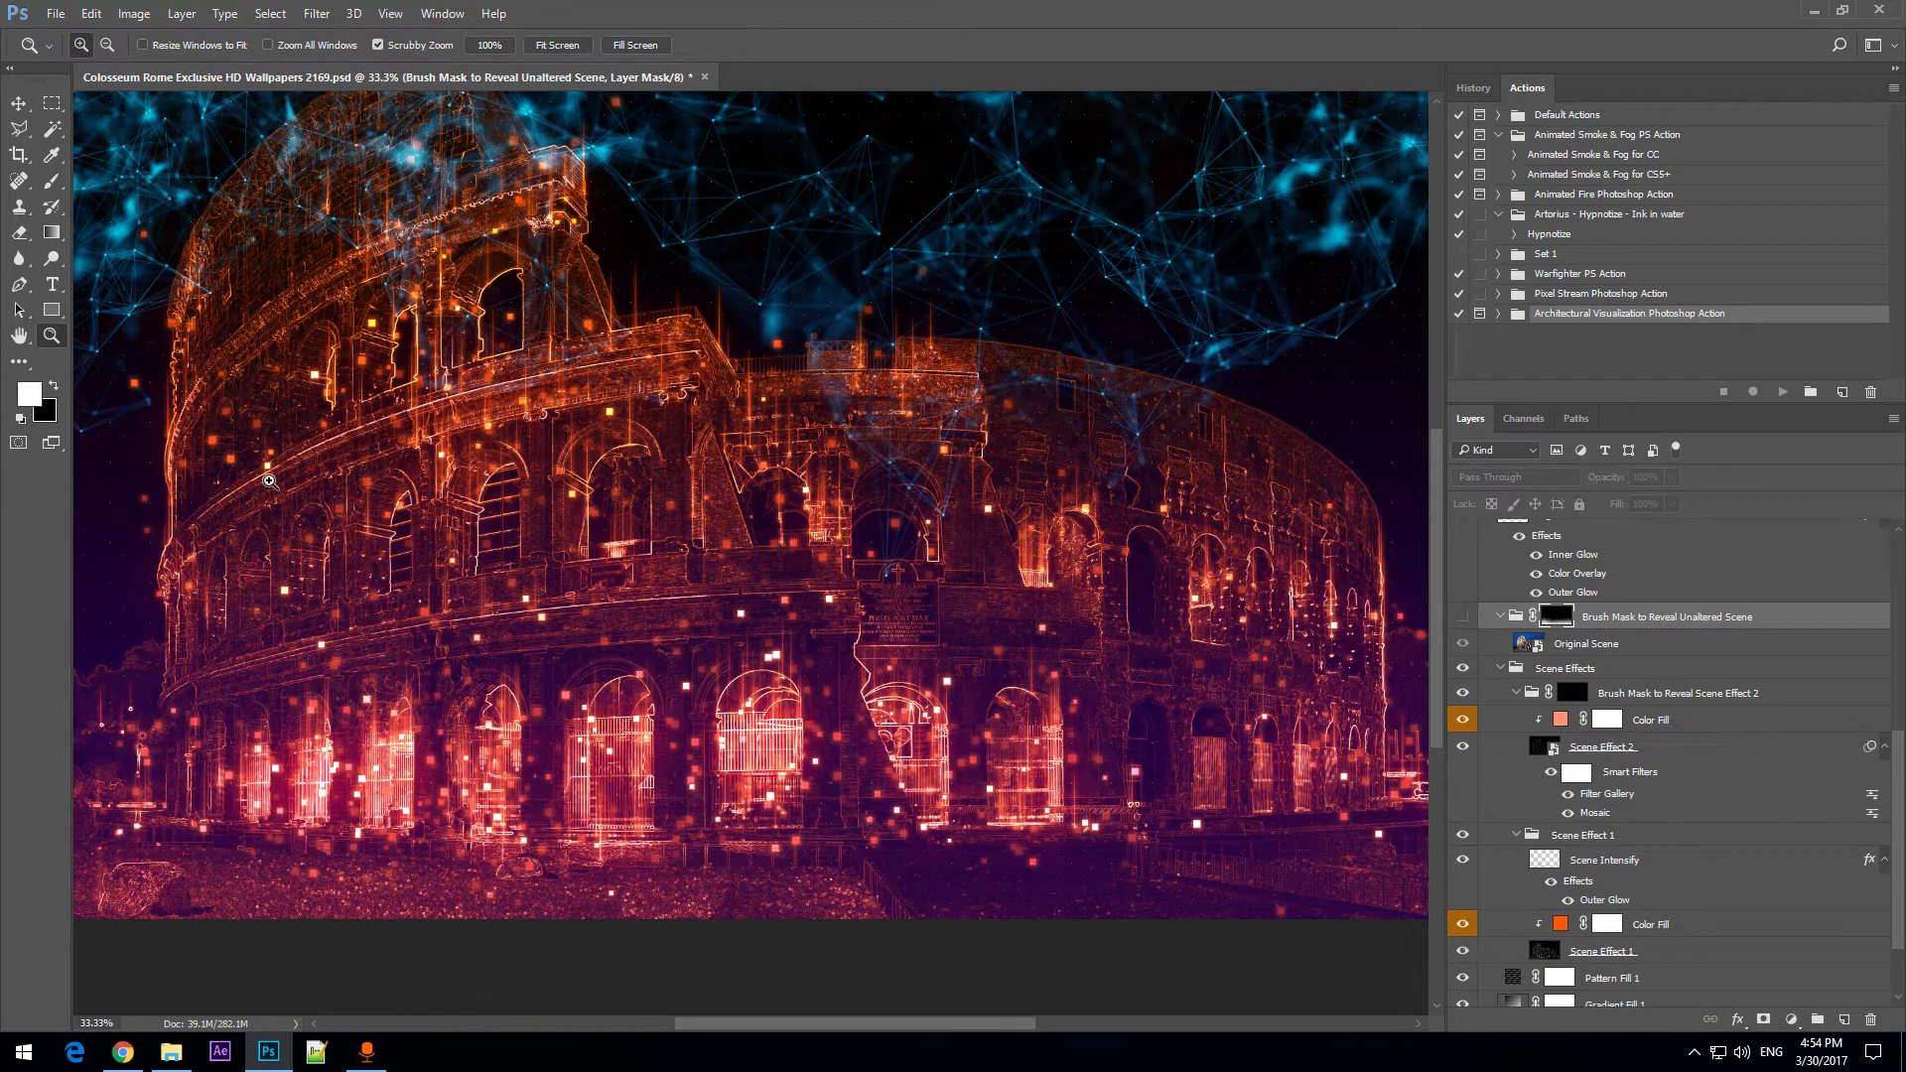
drag(1444, 525, 1440, 552)
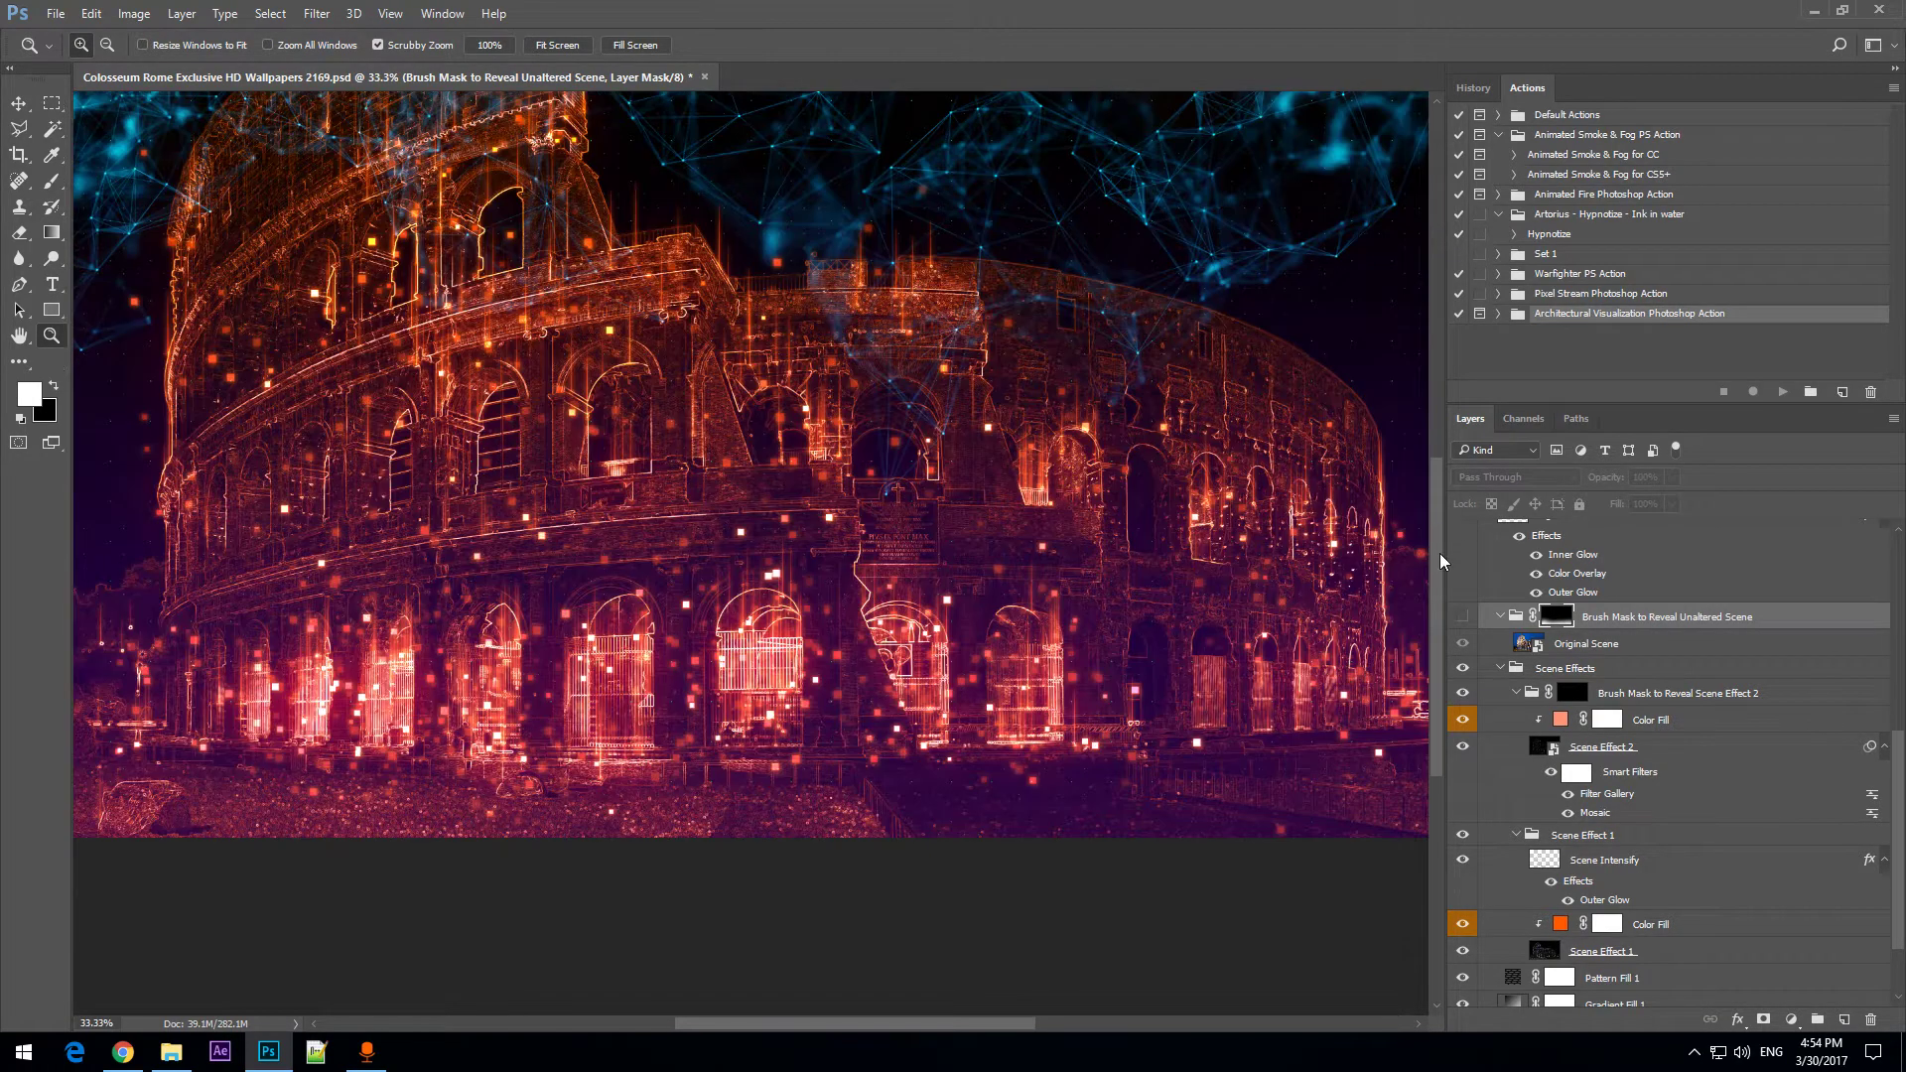
scroll(1259, 476, up, 1)
scroll(1259, 537, up, 1)
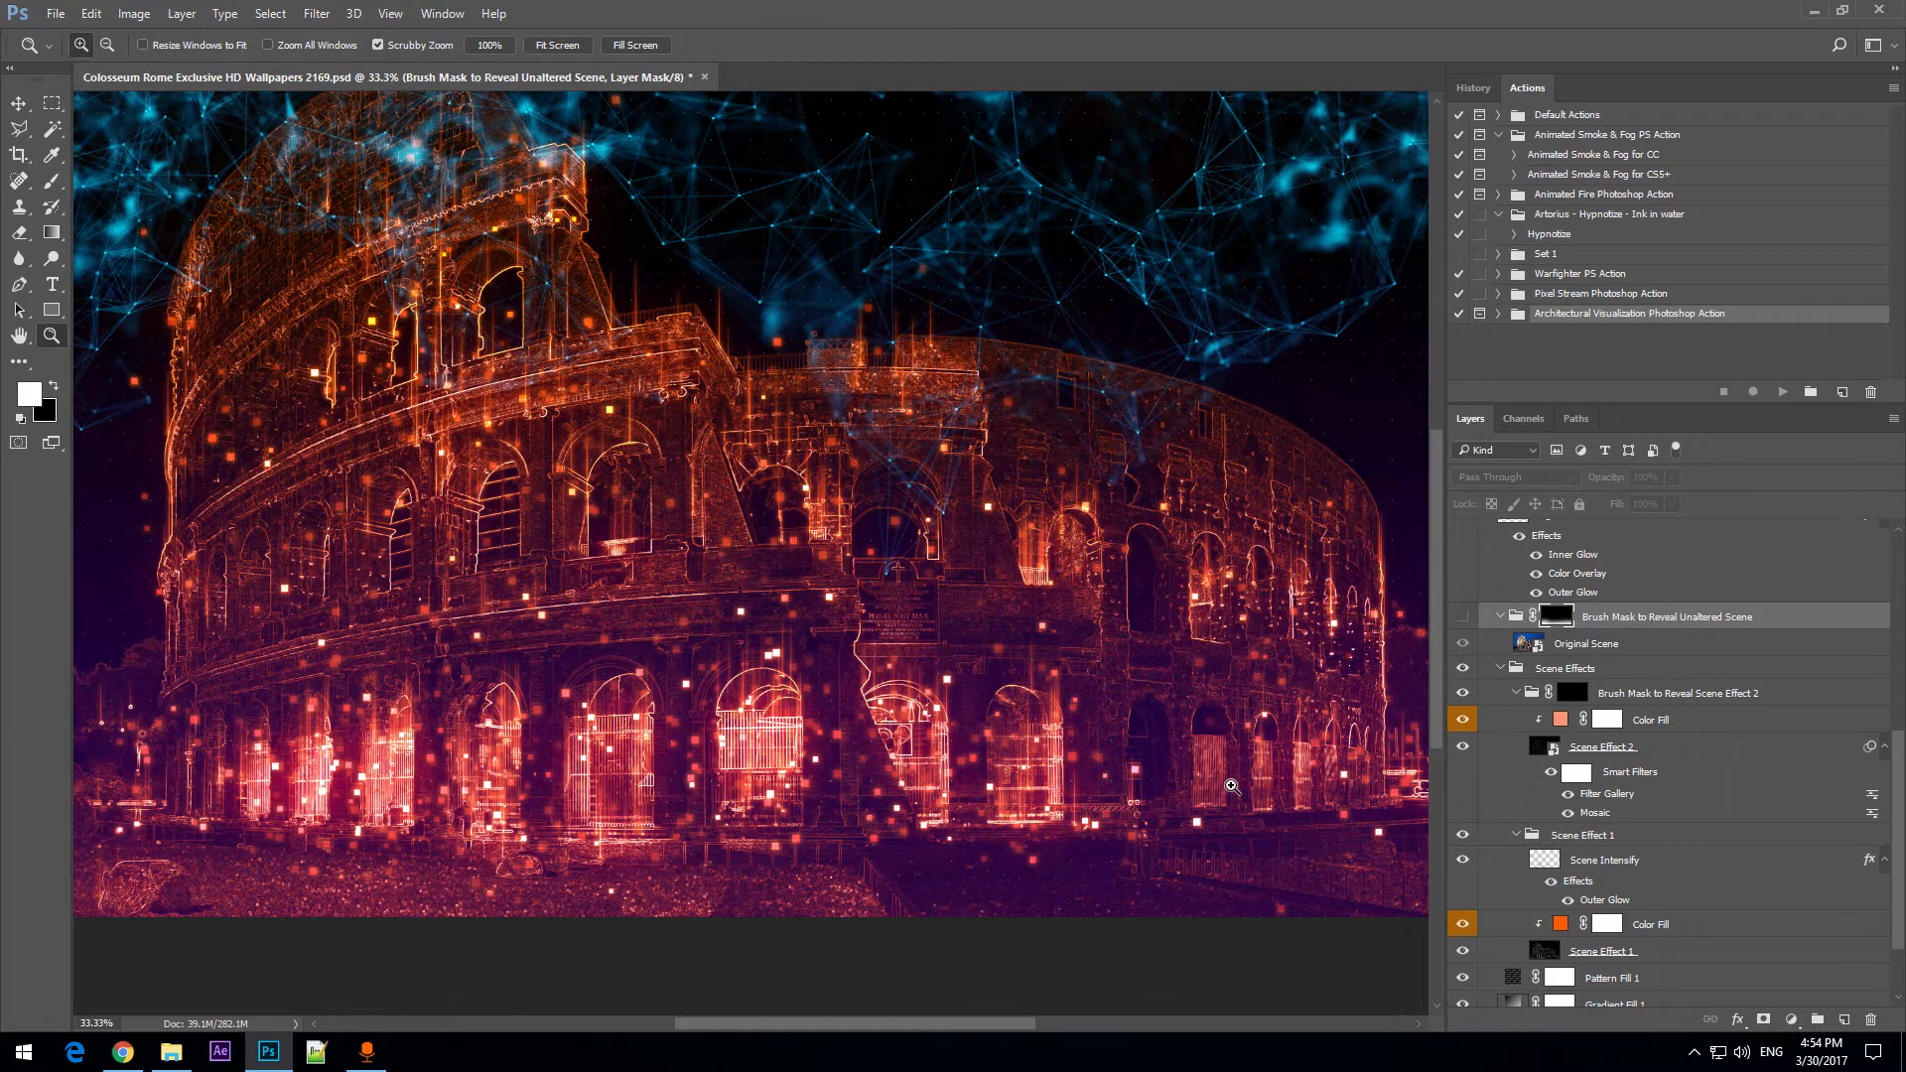
scroll(1686, 771, up, 2)
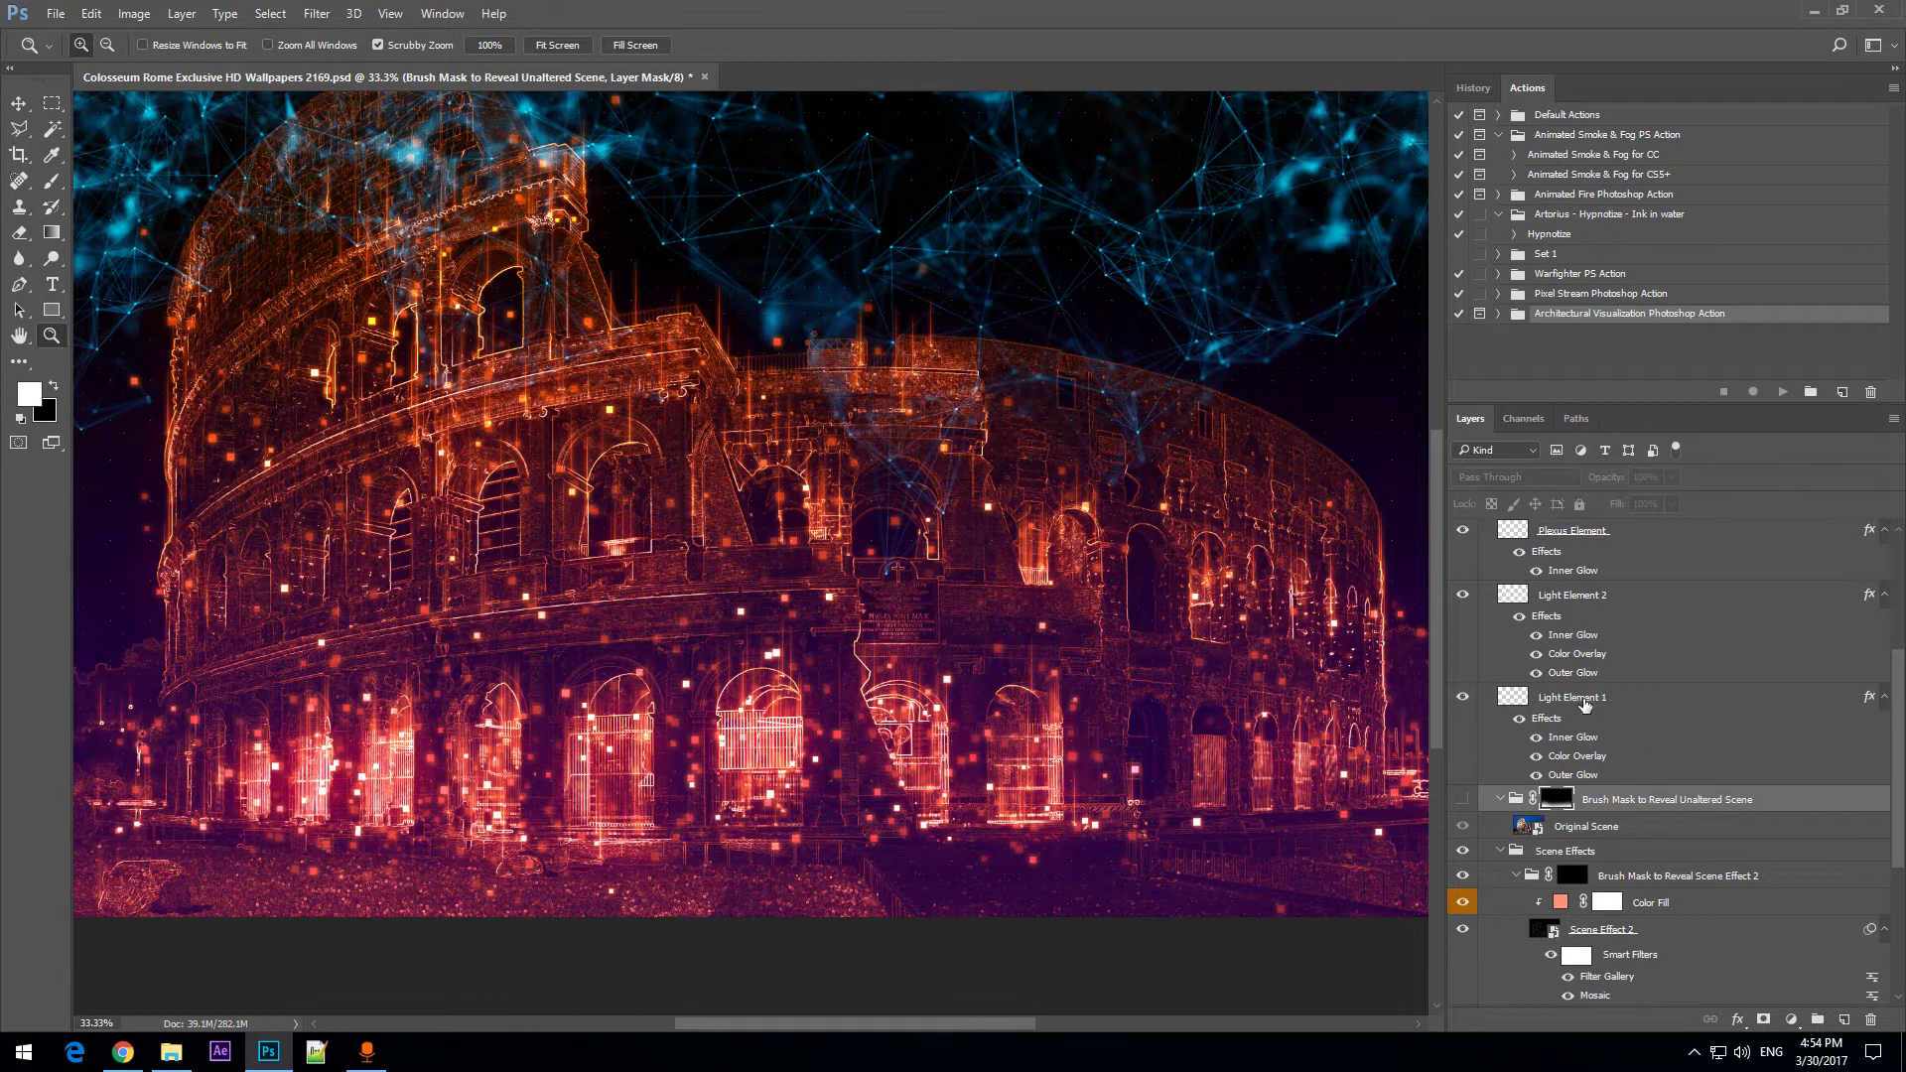
click(1584, 698)
scroll(1585, 703, up, 1)
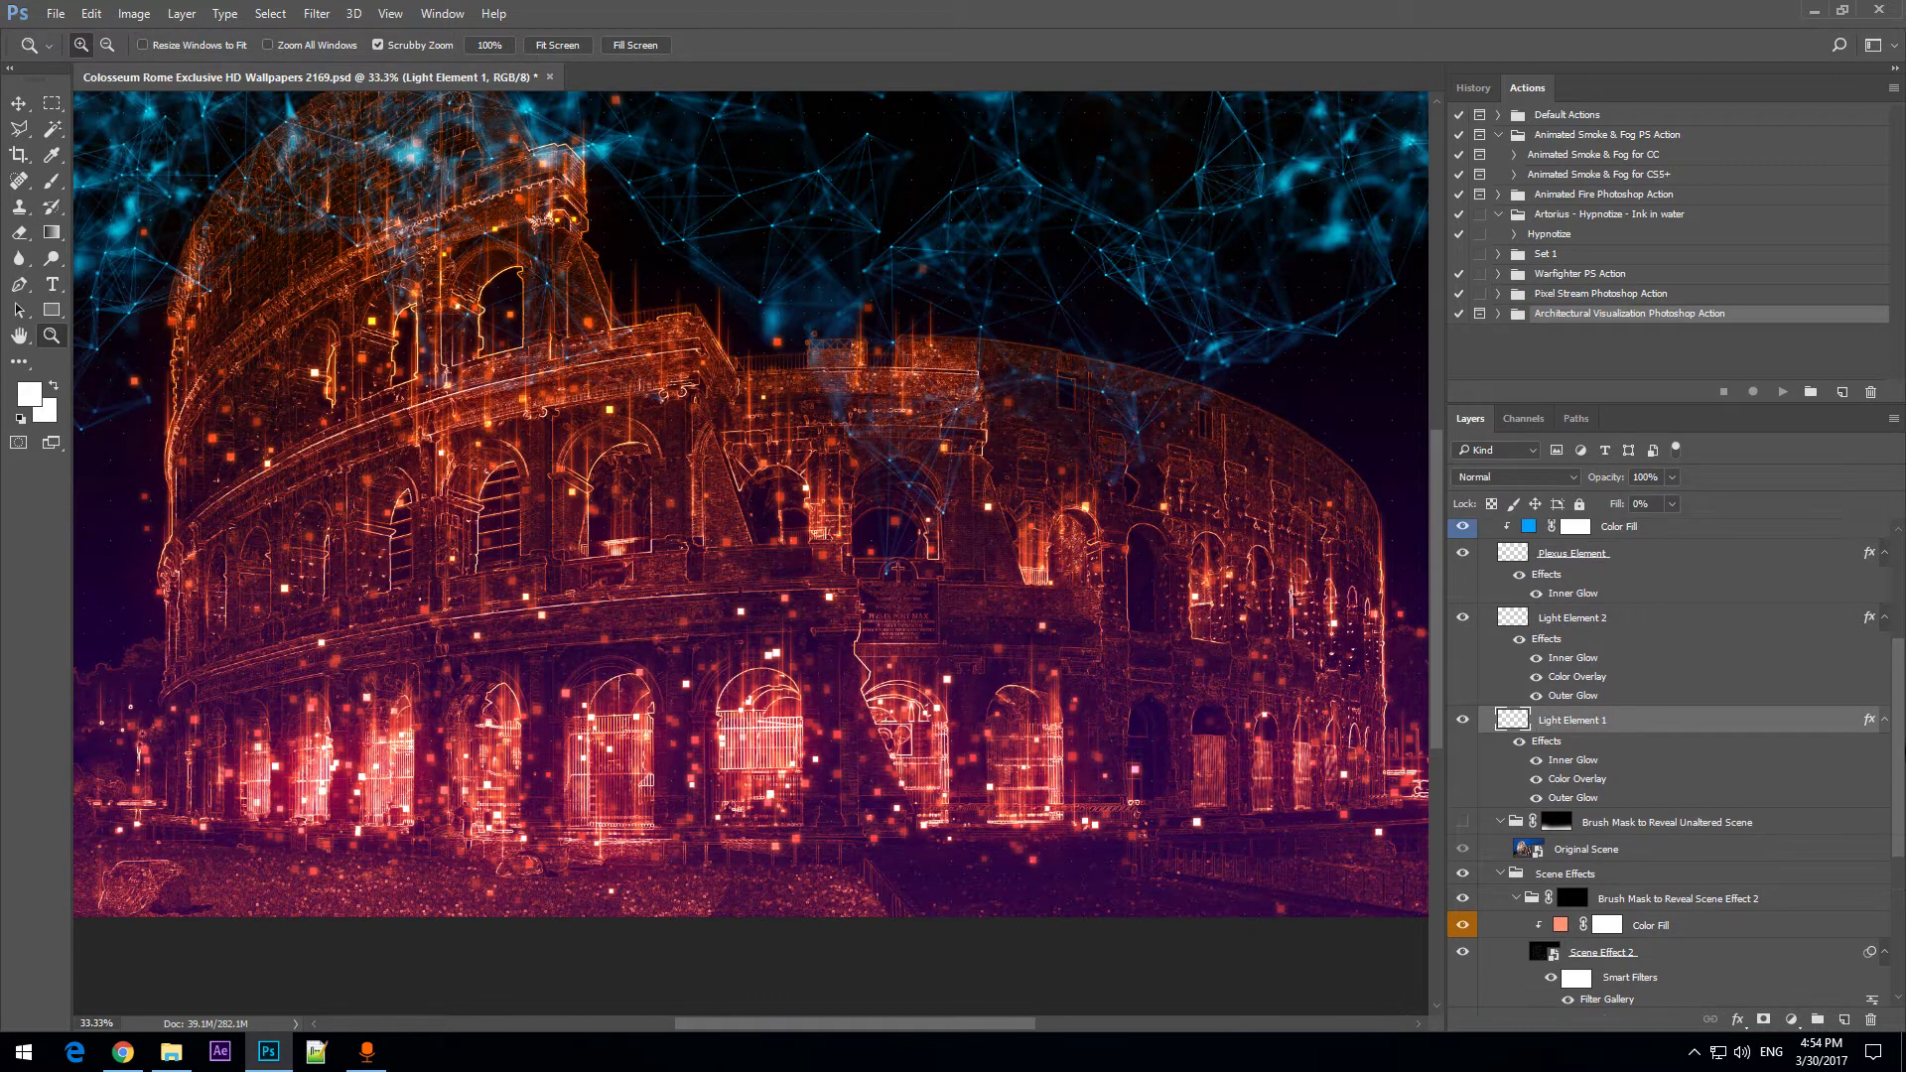
drag(1900, 761, 1902, 918)
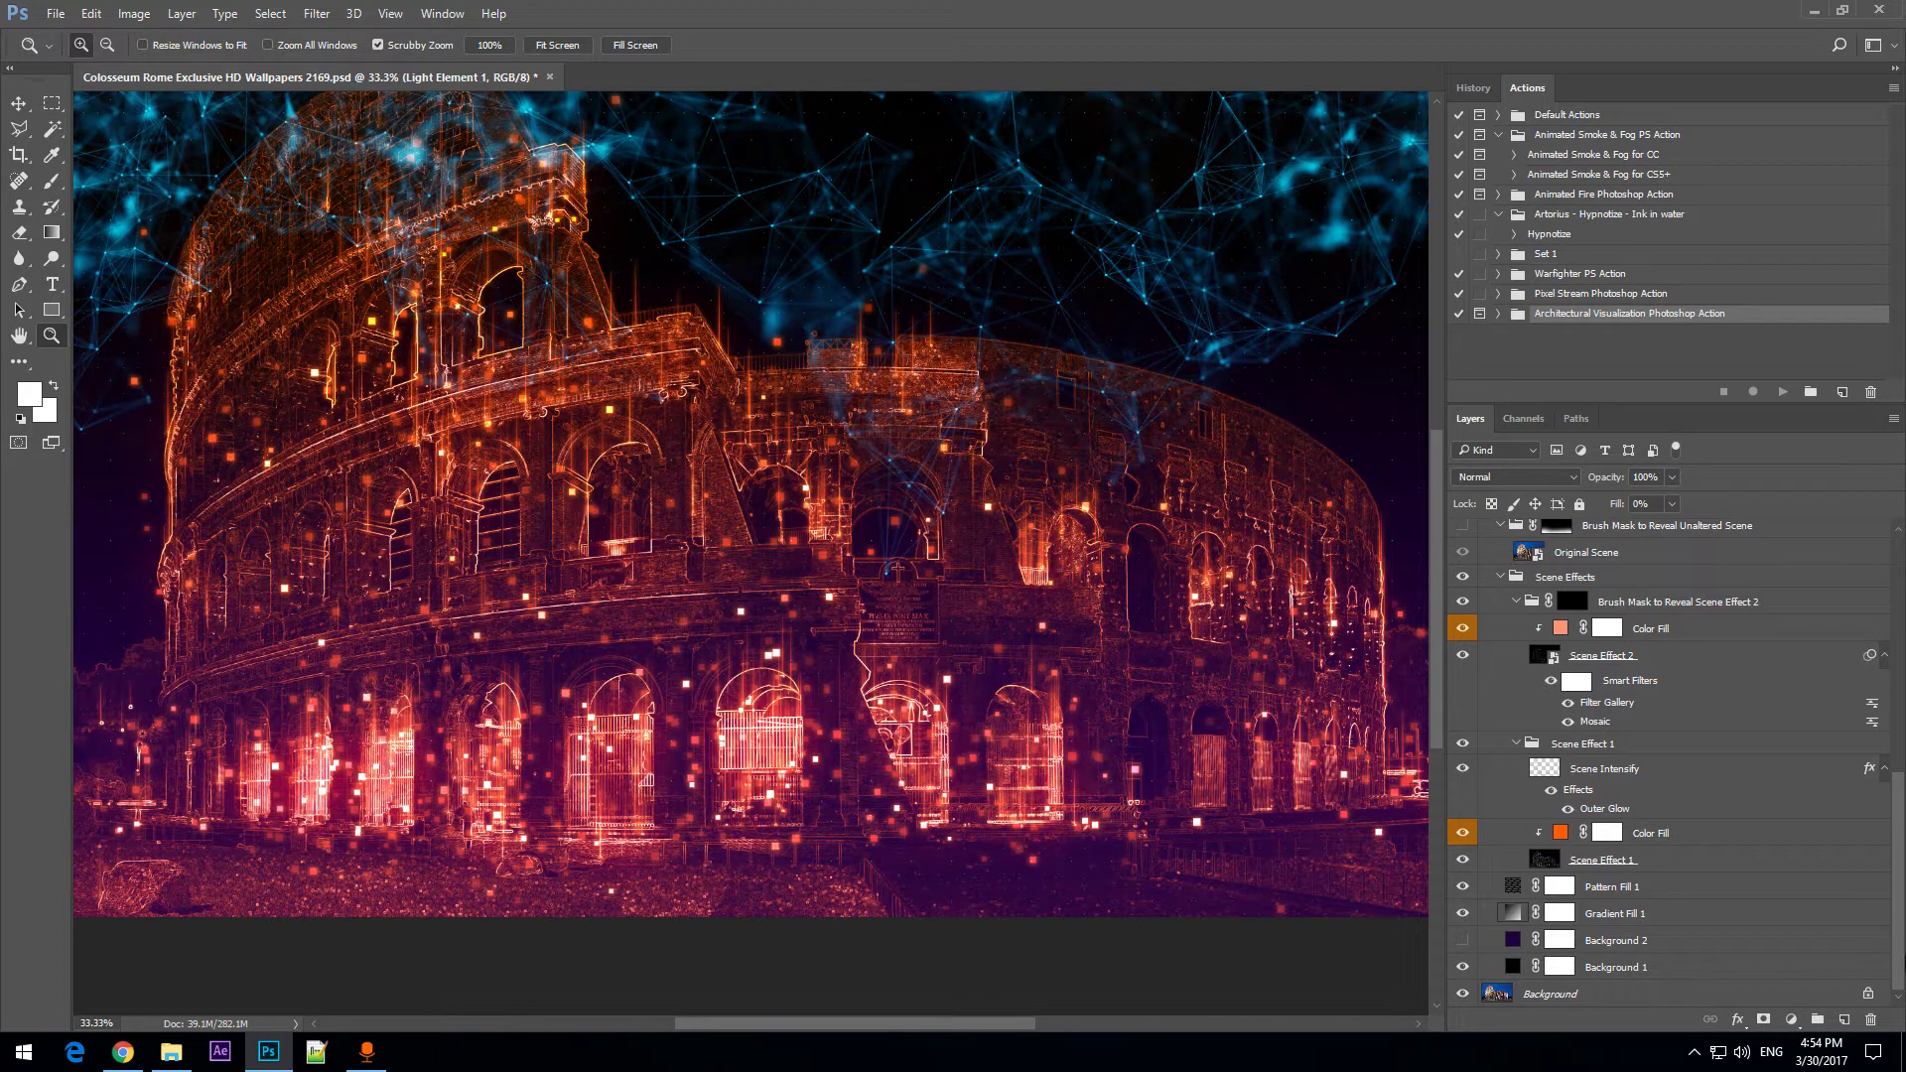
click(1465, 914)
click(1465, 913)
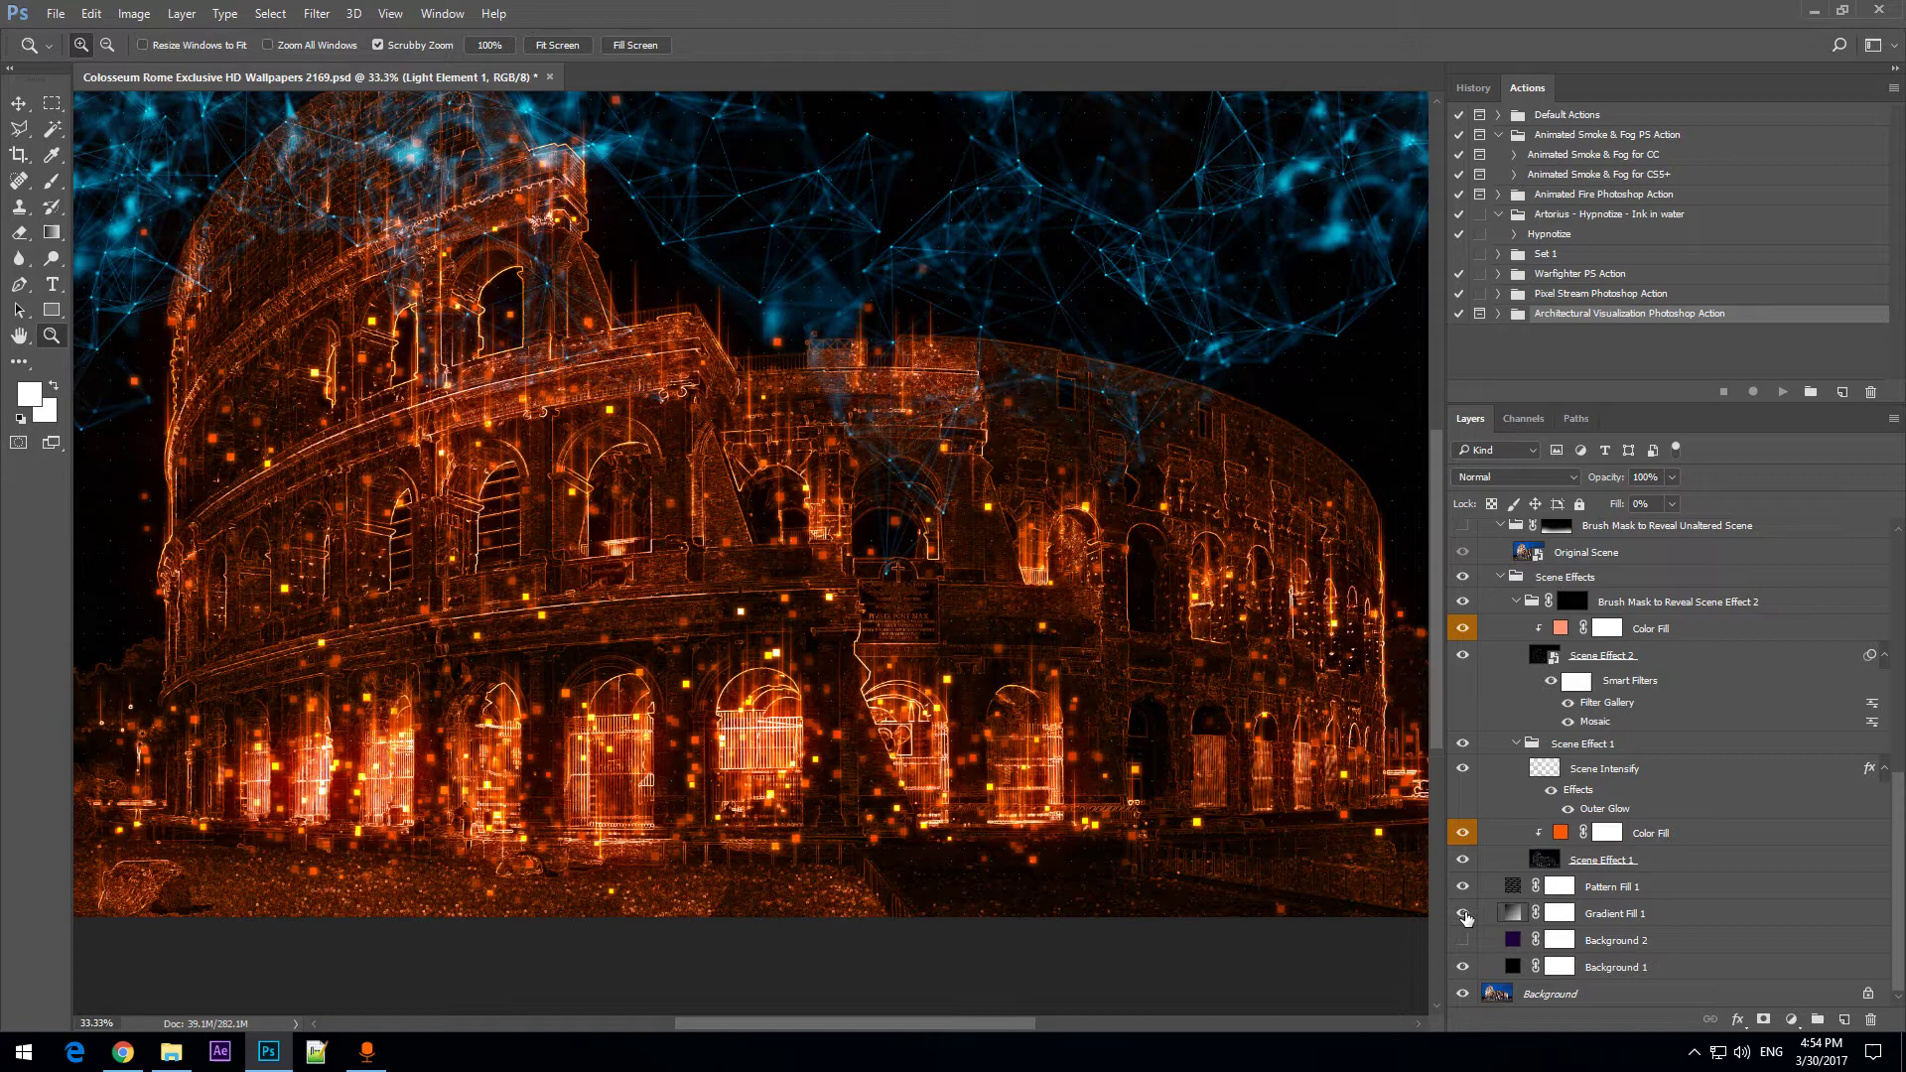
scroll(1769, 874, up, 2)
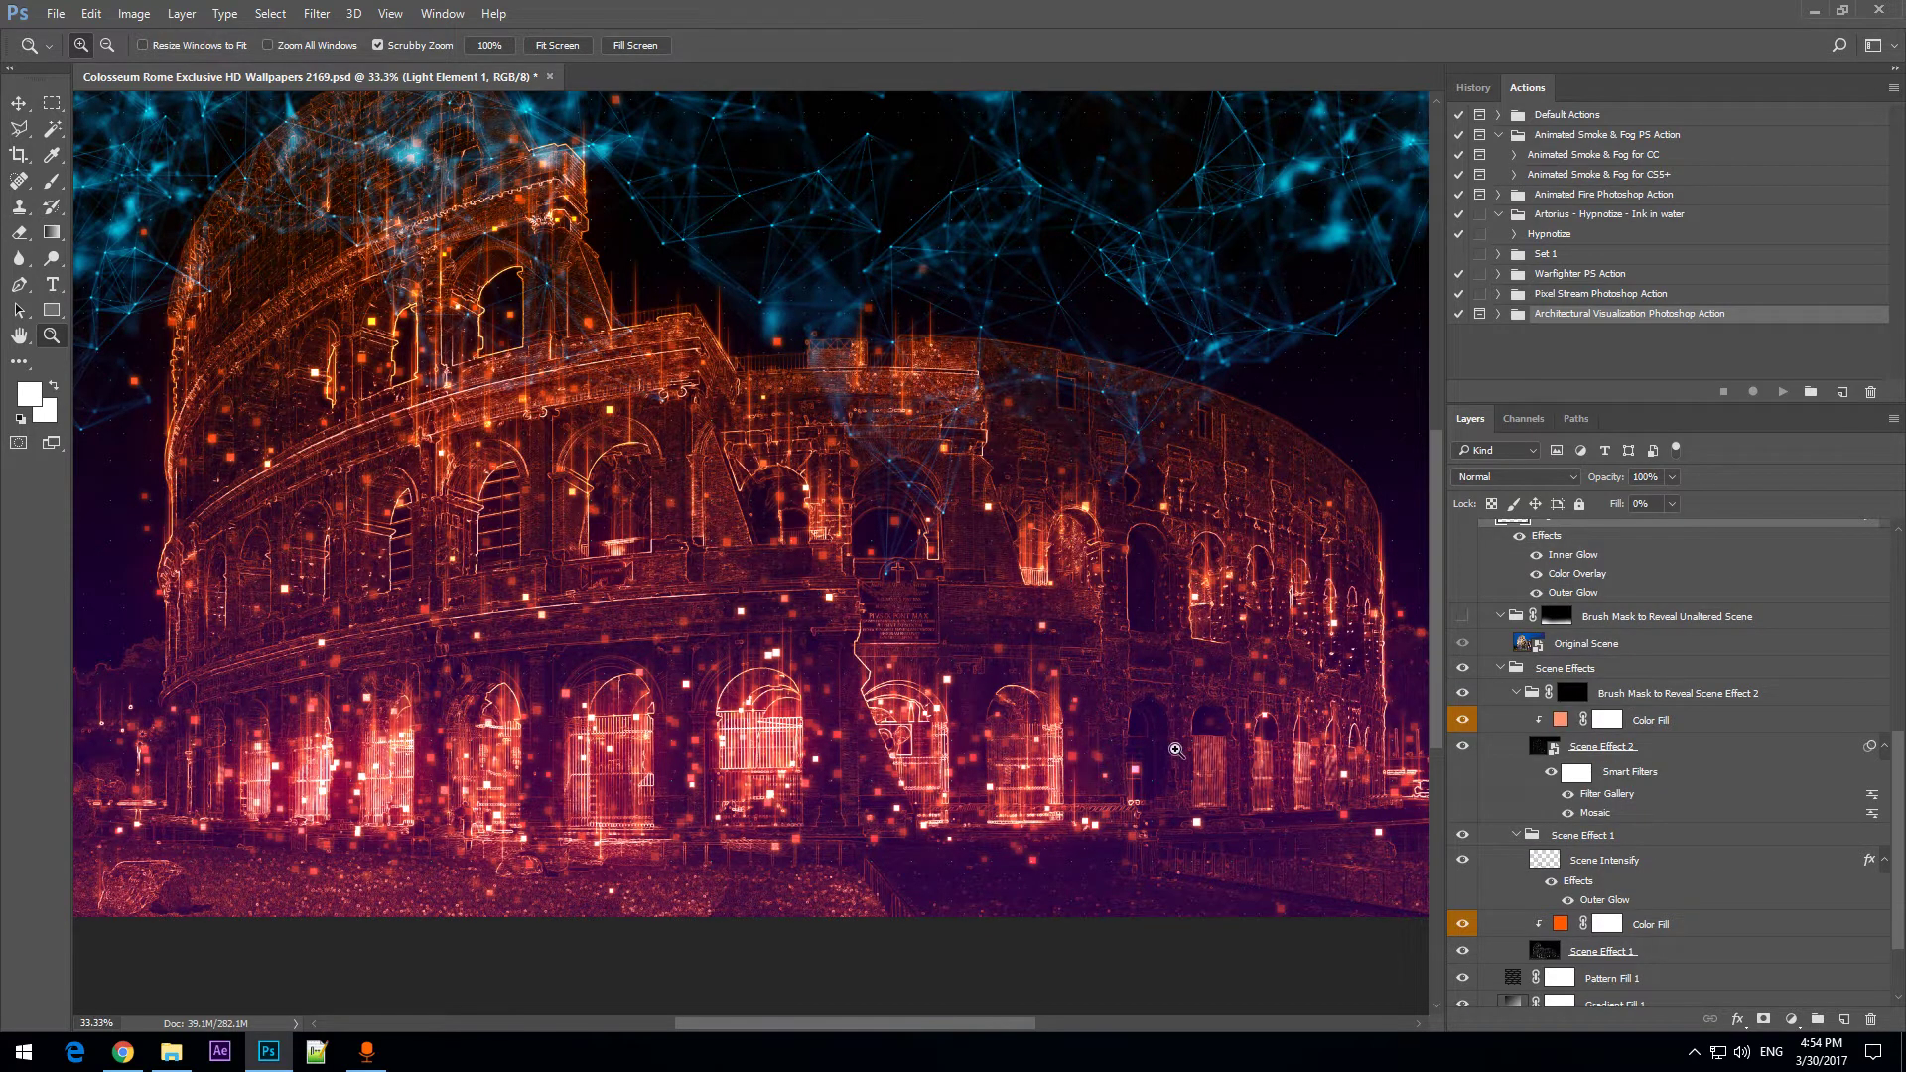
scroll(1704, 818, up, 1)
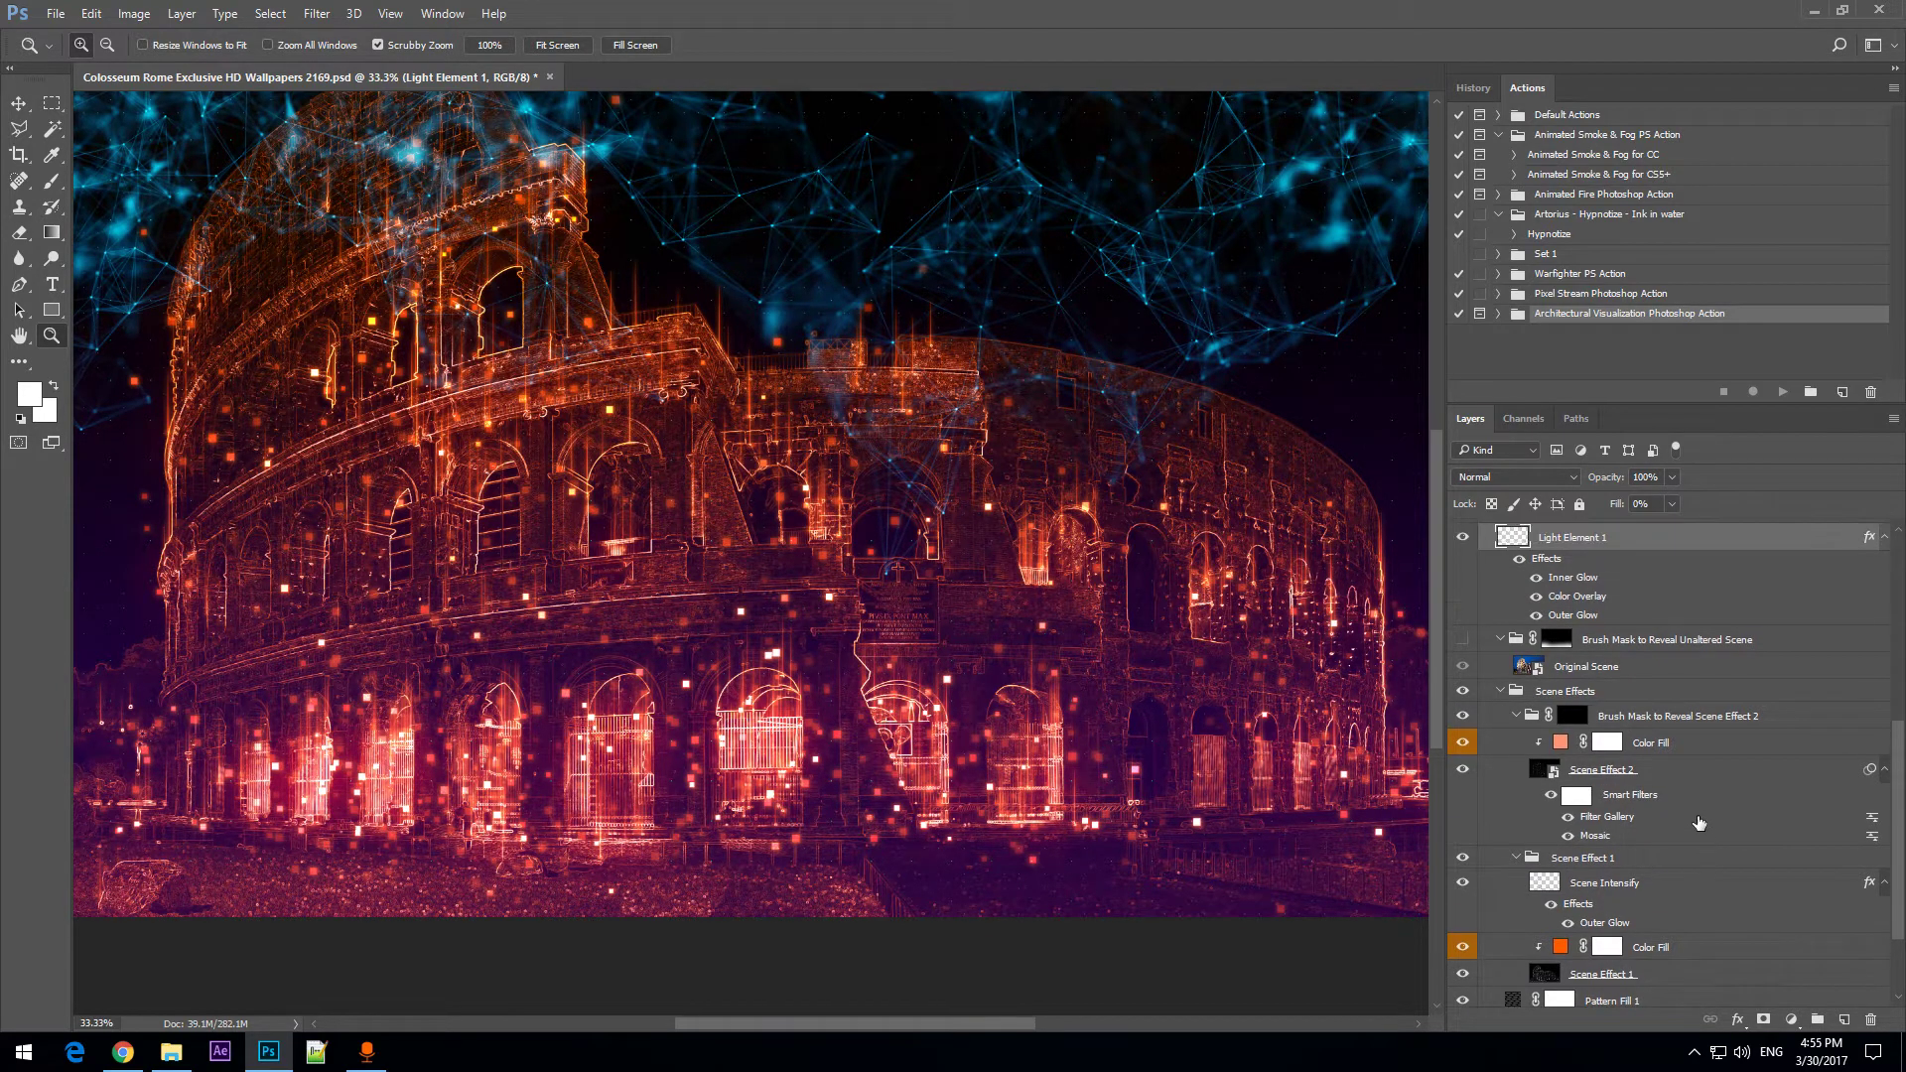
scroll(1656, 909, down, 3)
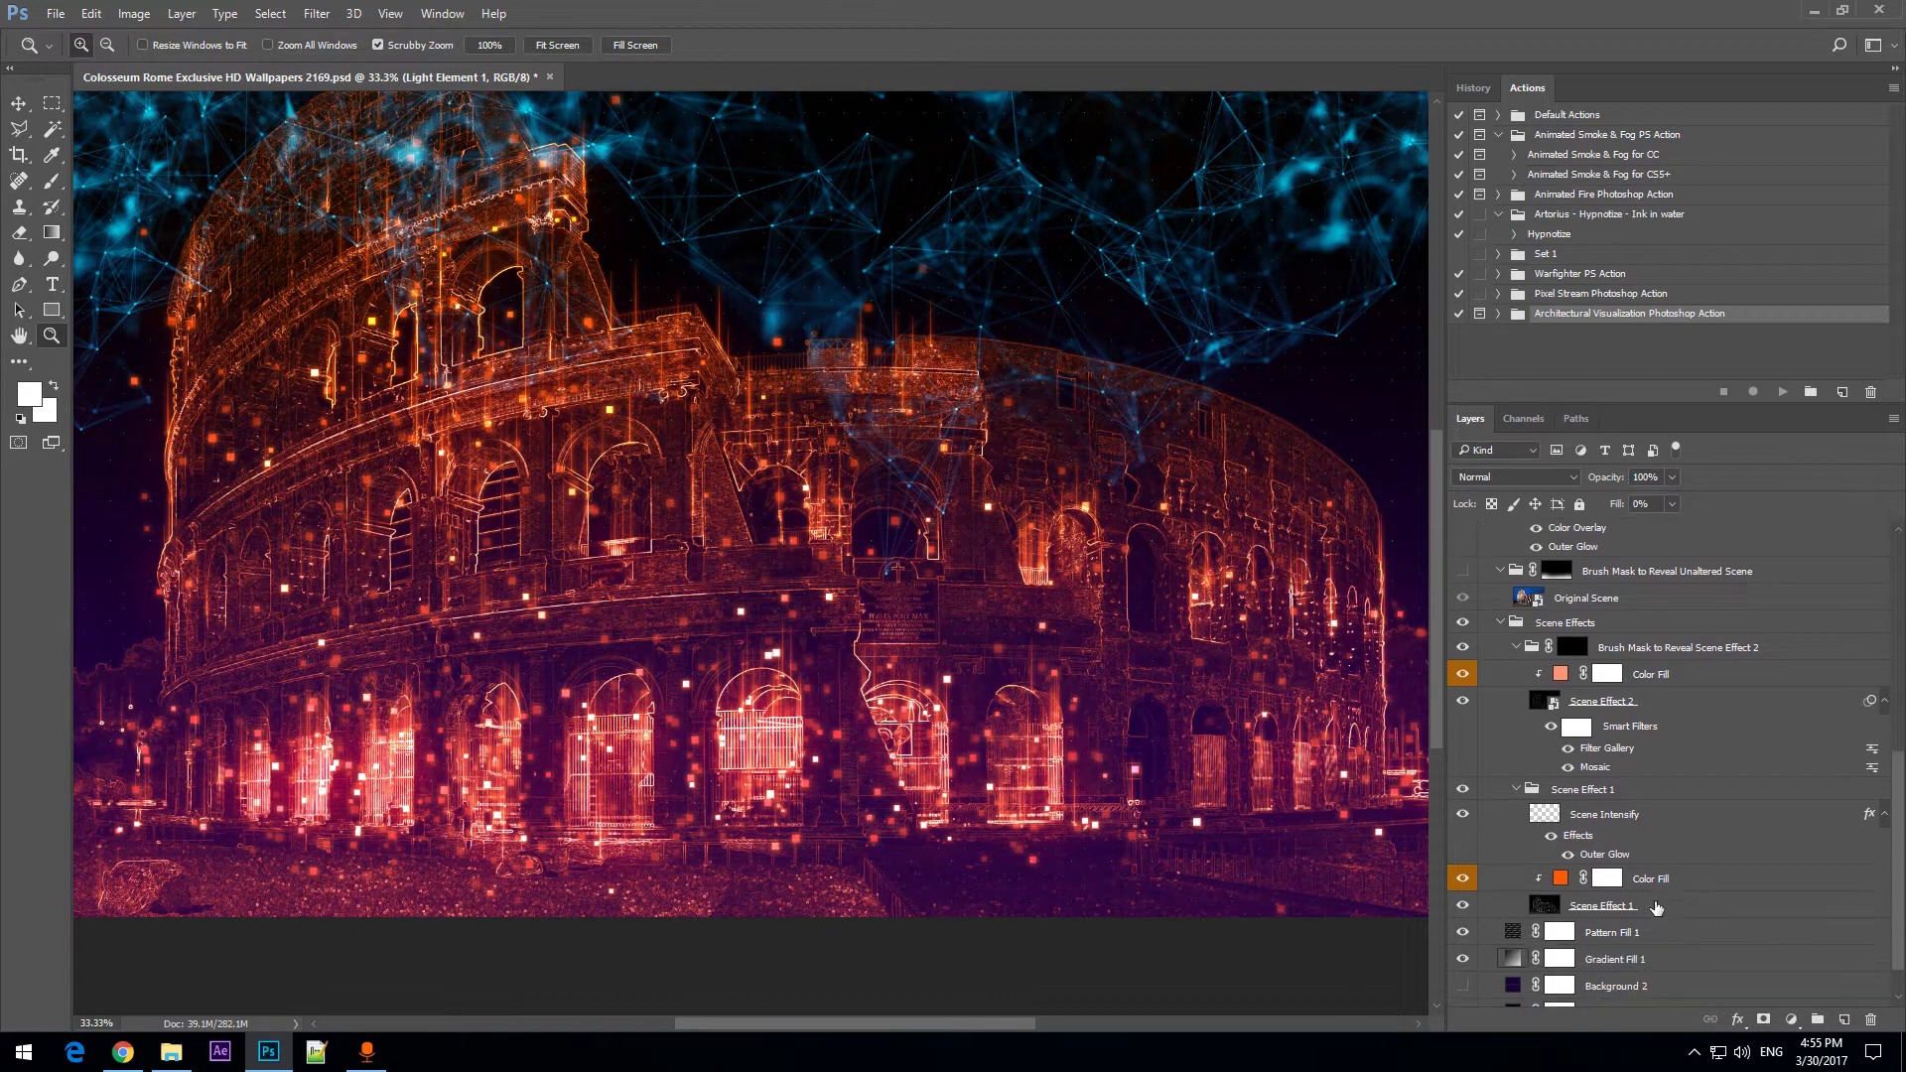
scroll(1621, 945, down, 1)
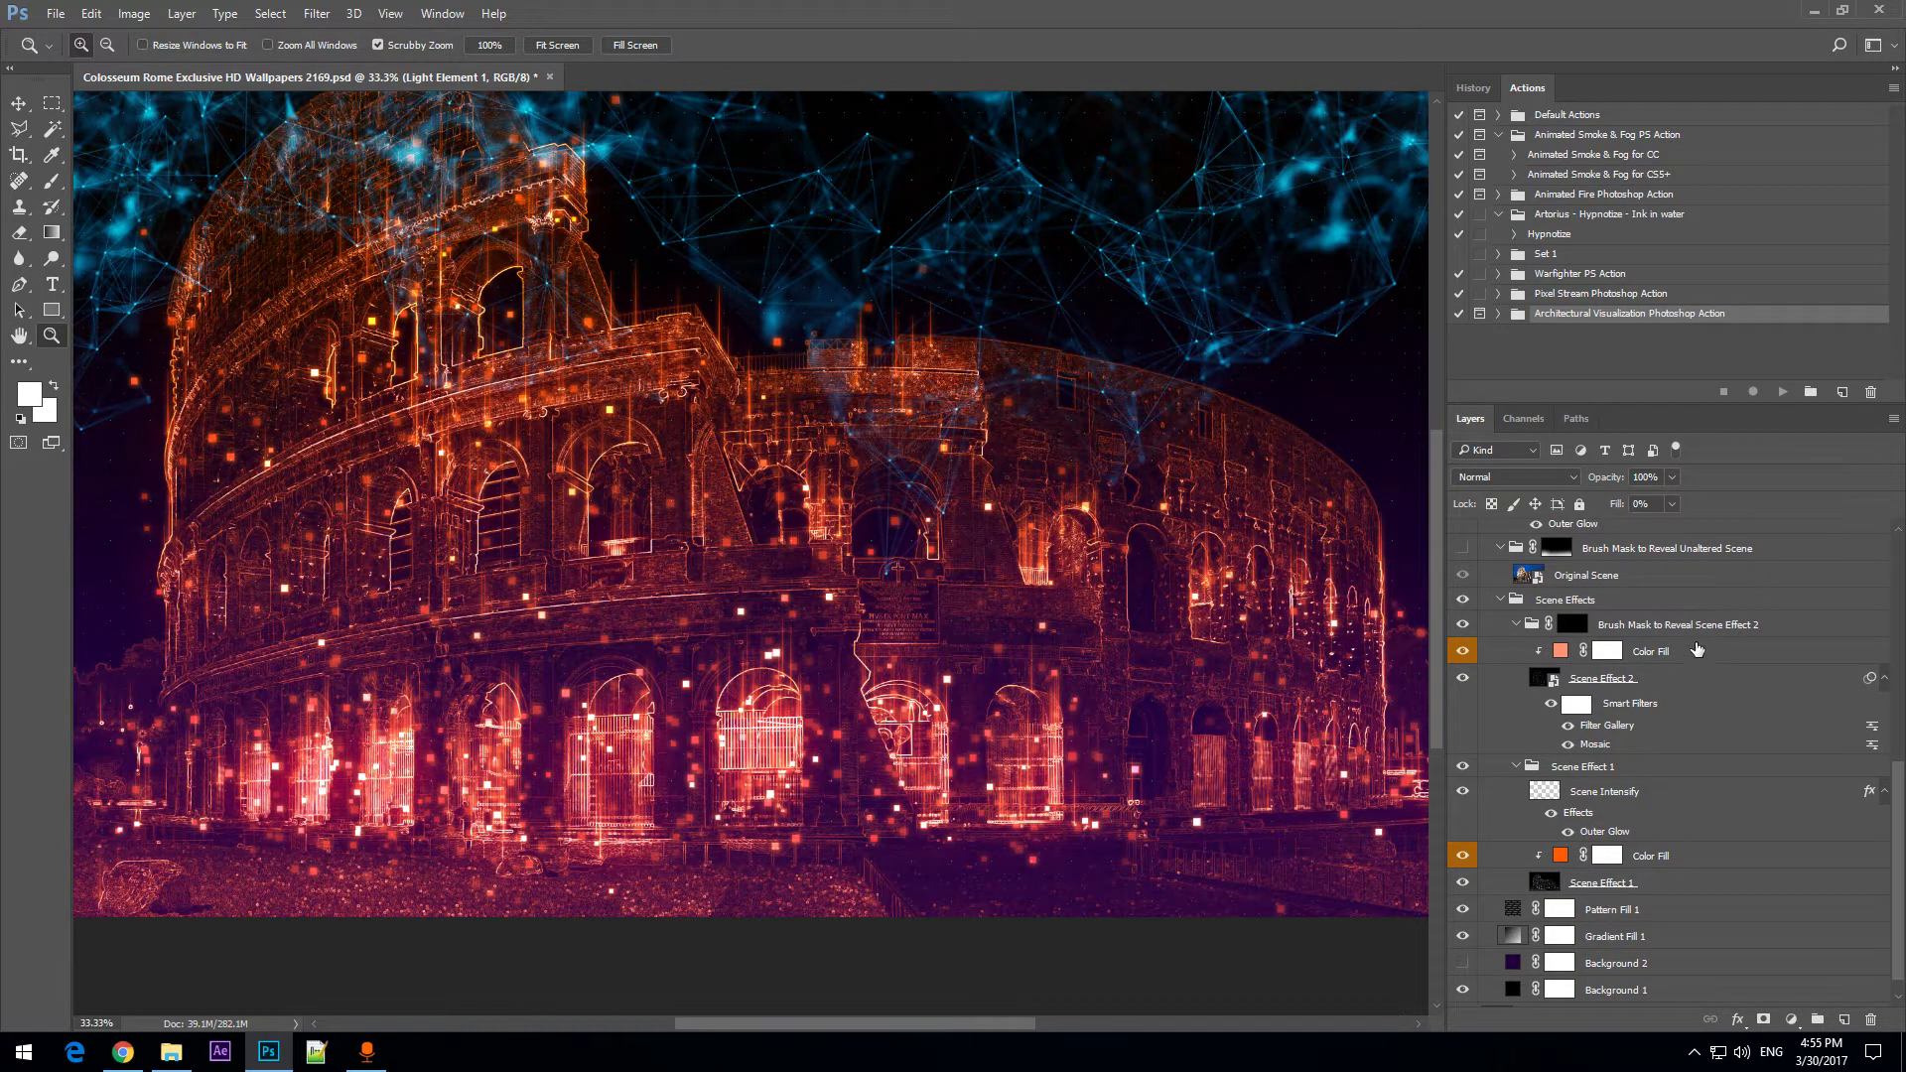
scroll(1644, 843, up, 17)
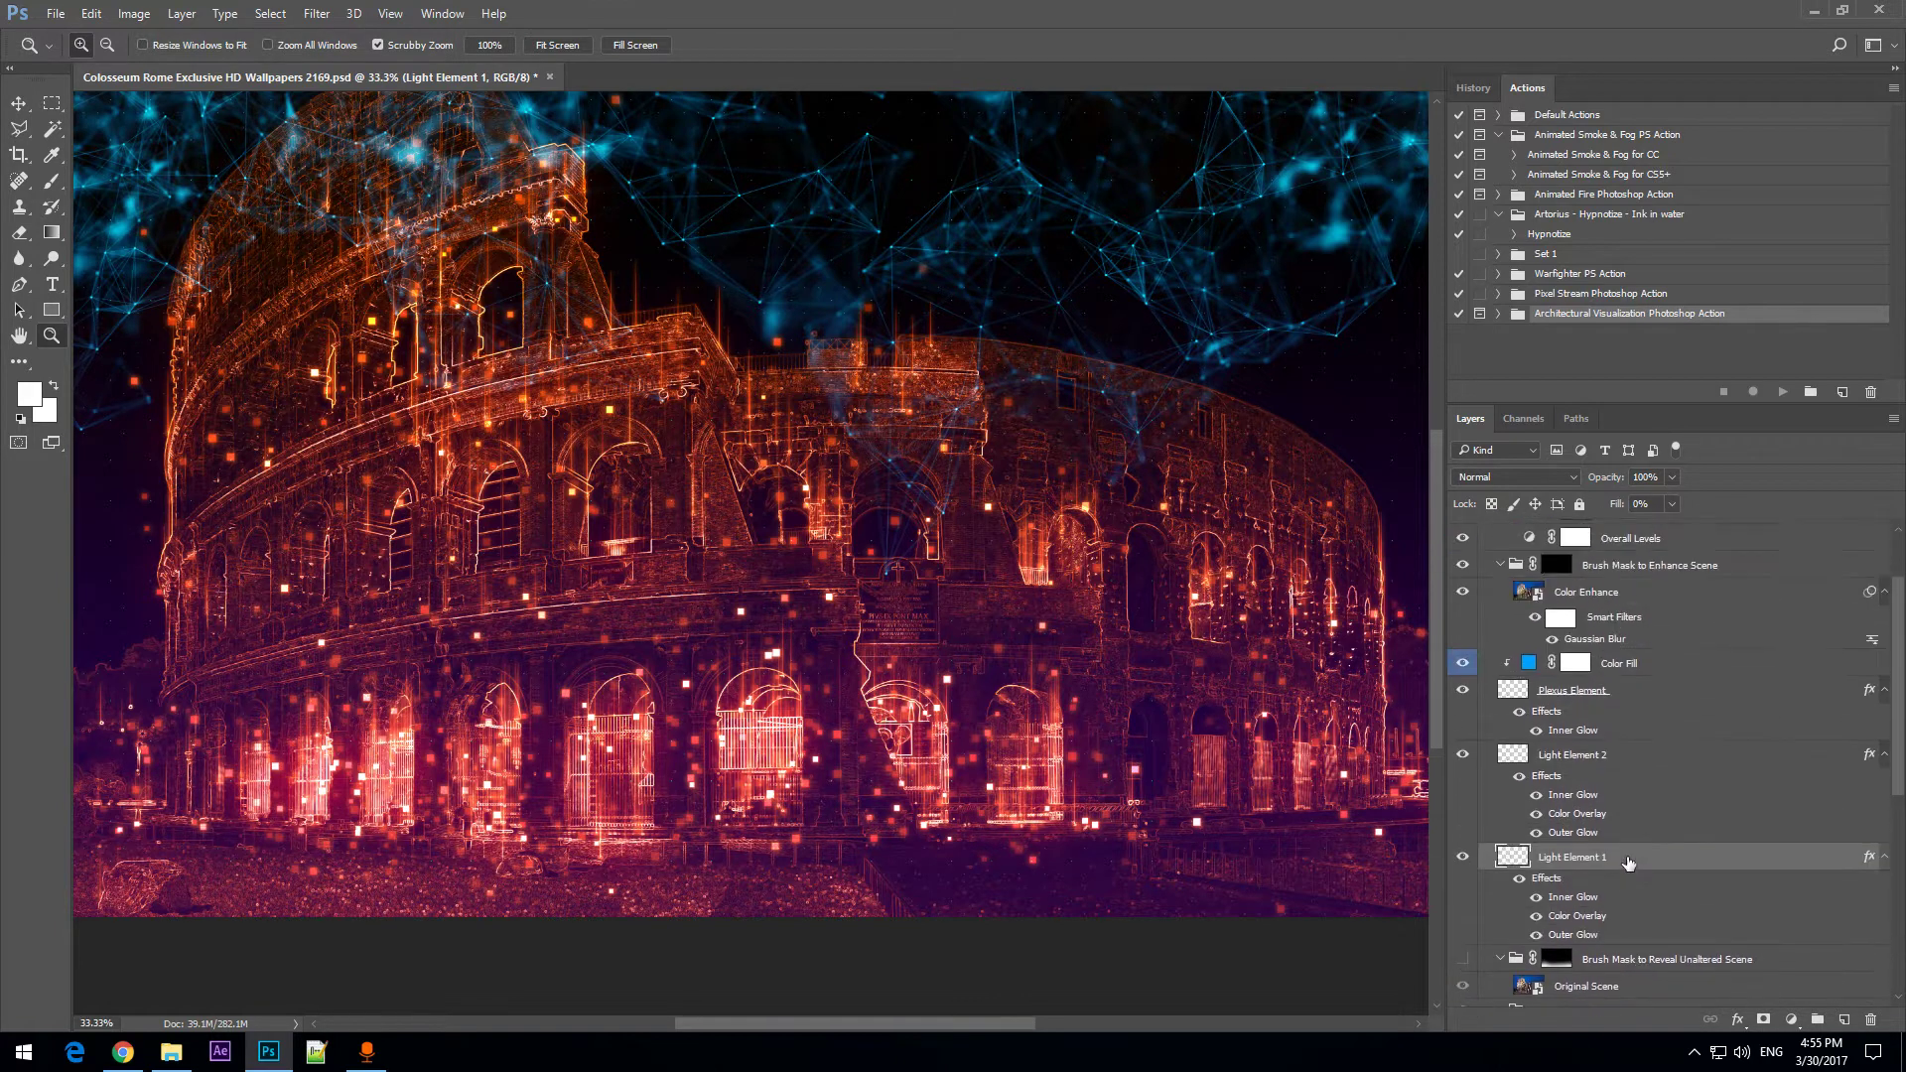
scroll(1628, 863, up, 3)
scroll(1663, 800, up, 1)
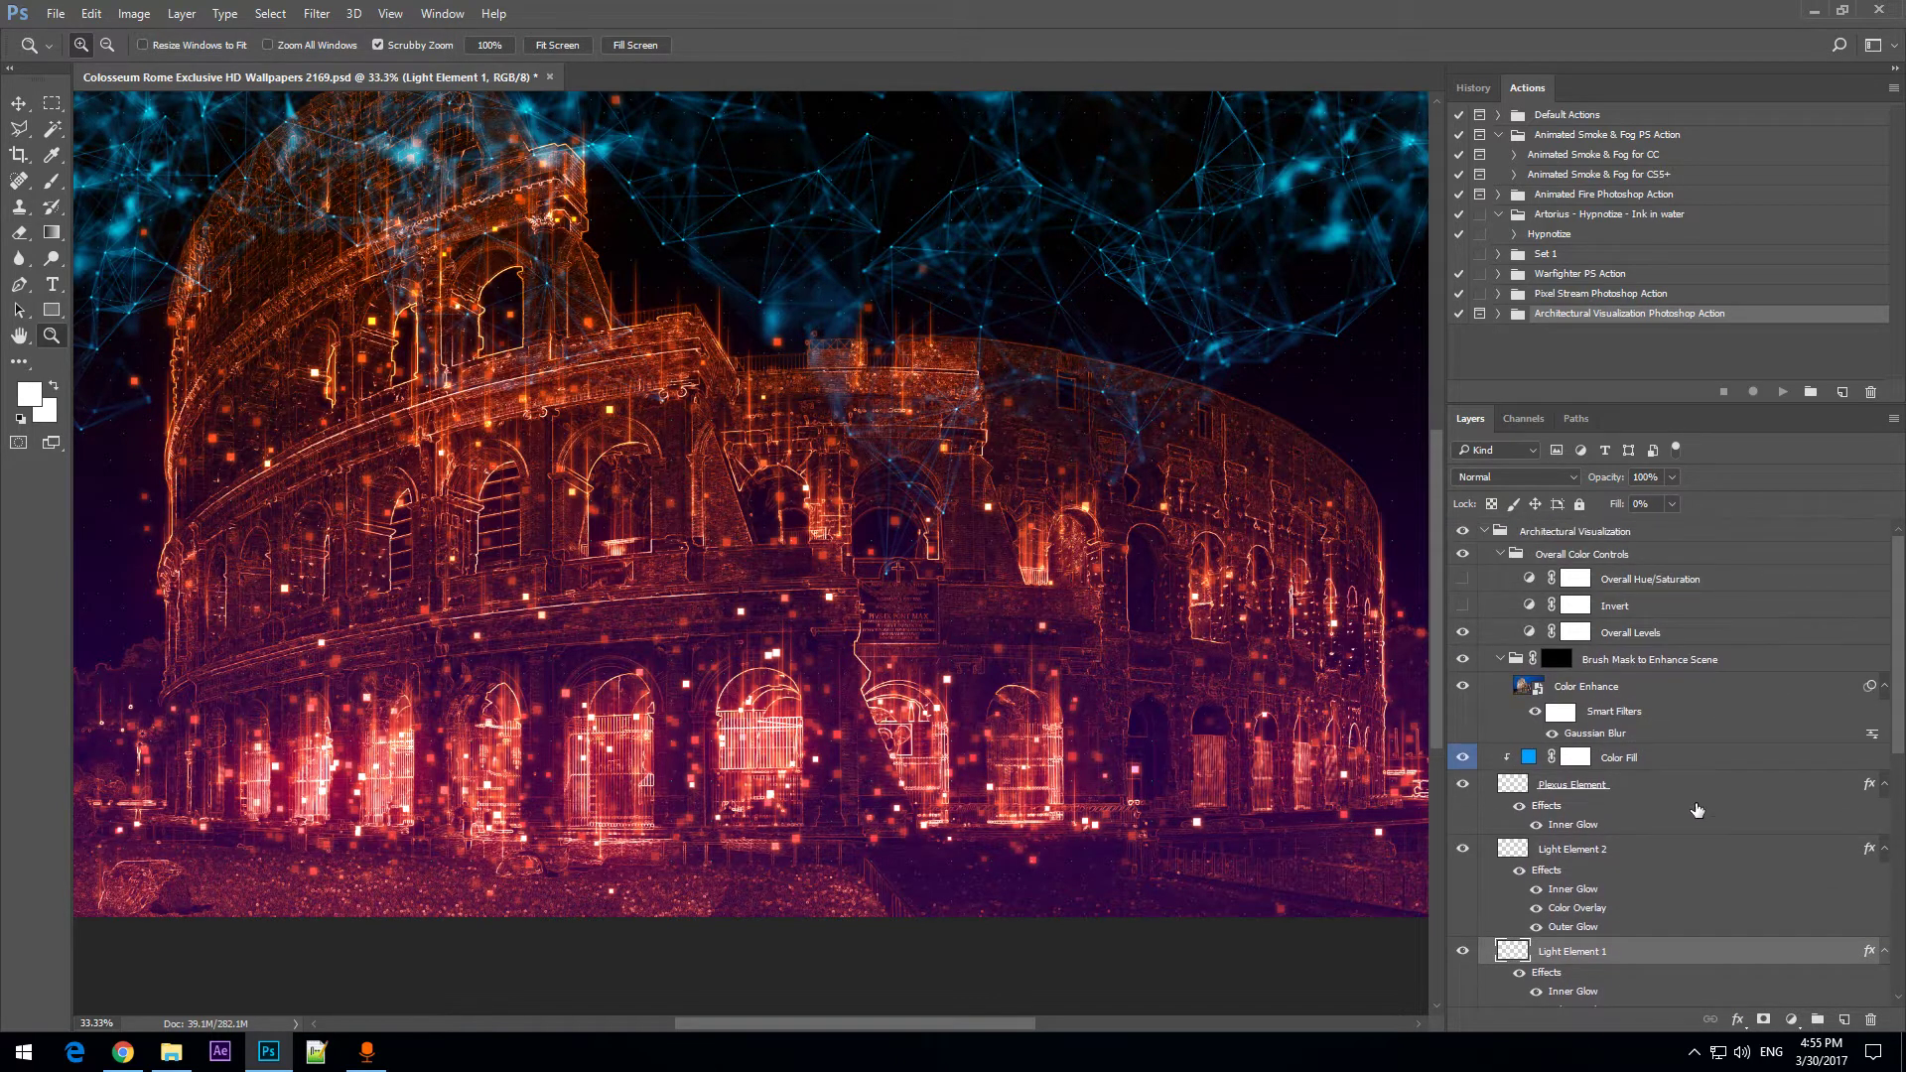
drag(1437, 581, 1444, 540)
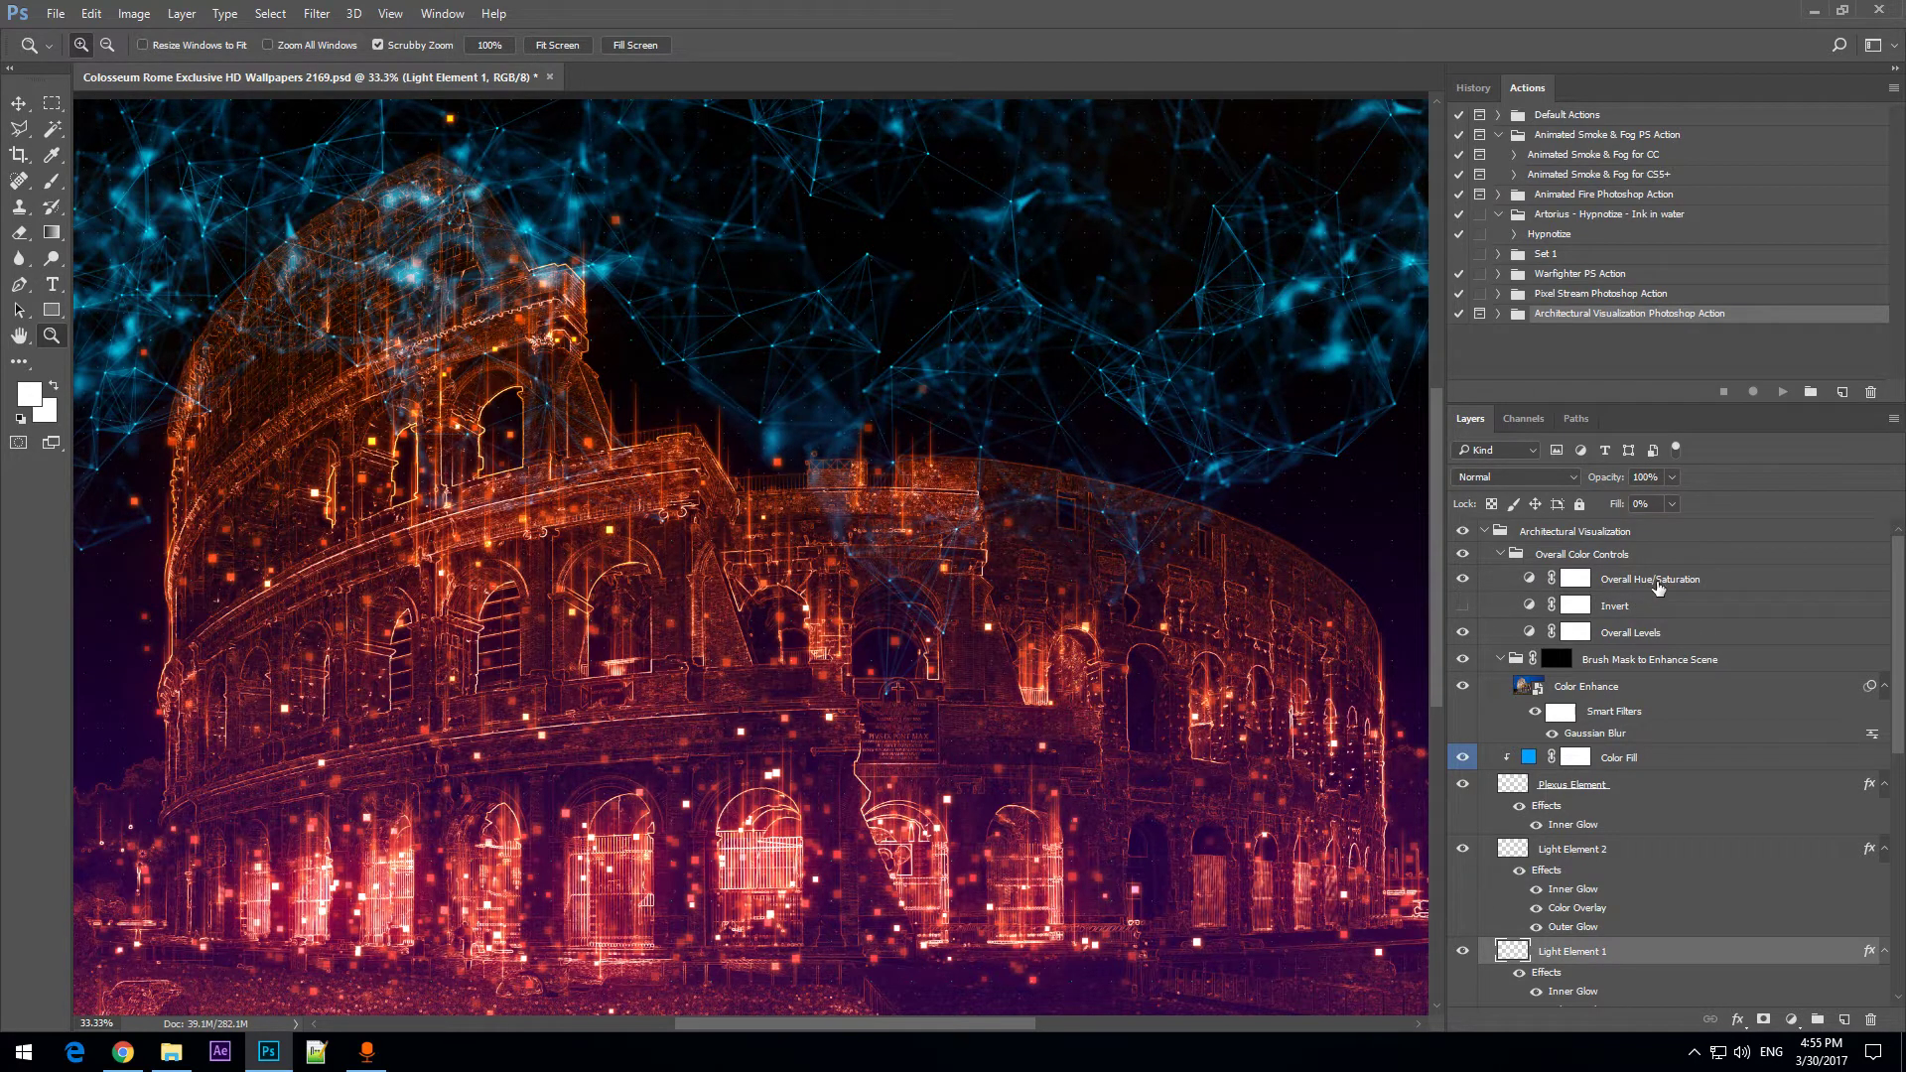
Colorize the Overall Hue/Saturation layer with a saturated blue tint.
click(1527, 587)
double_click(1530, 580)
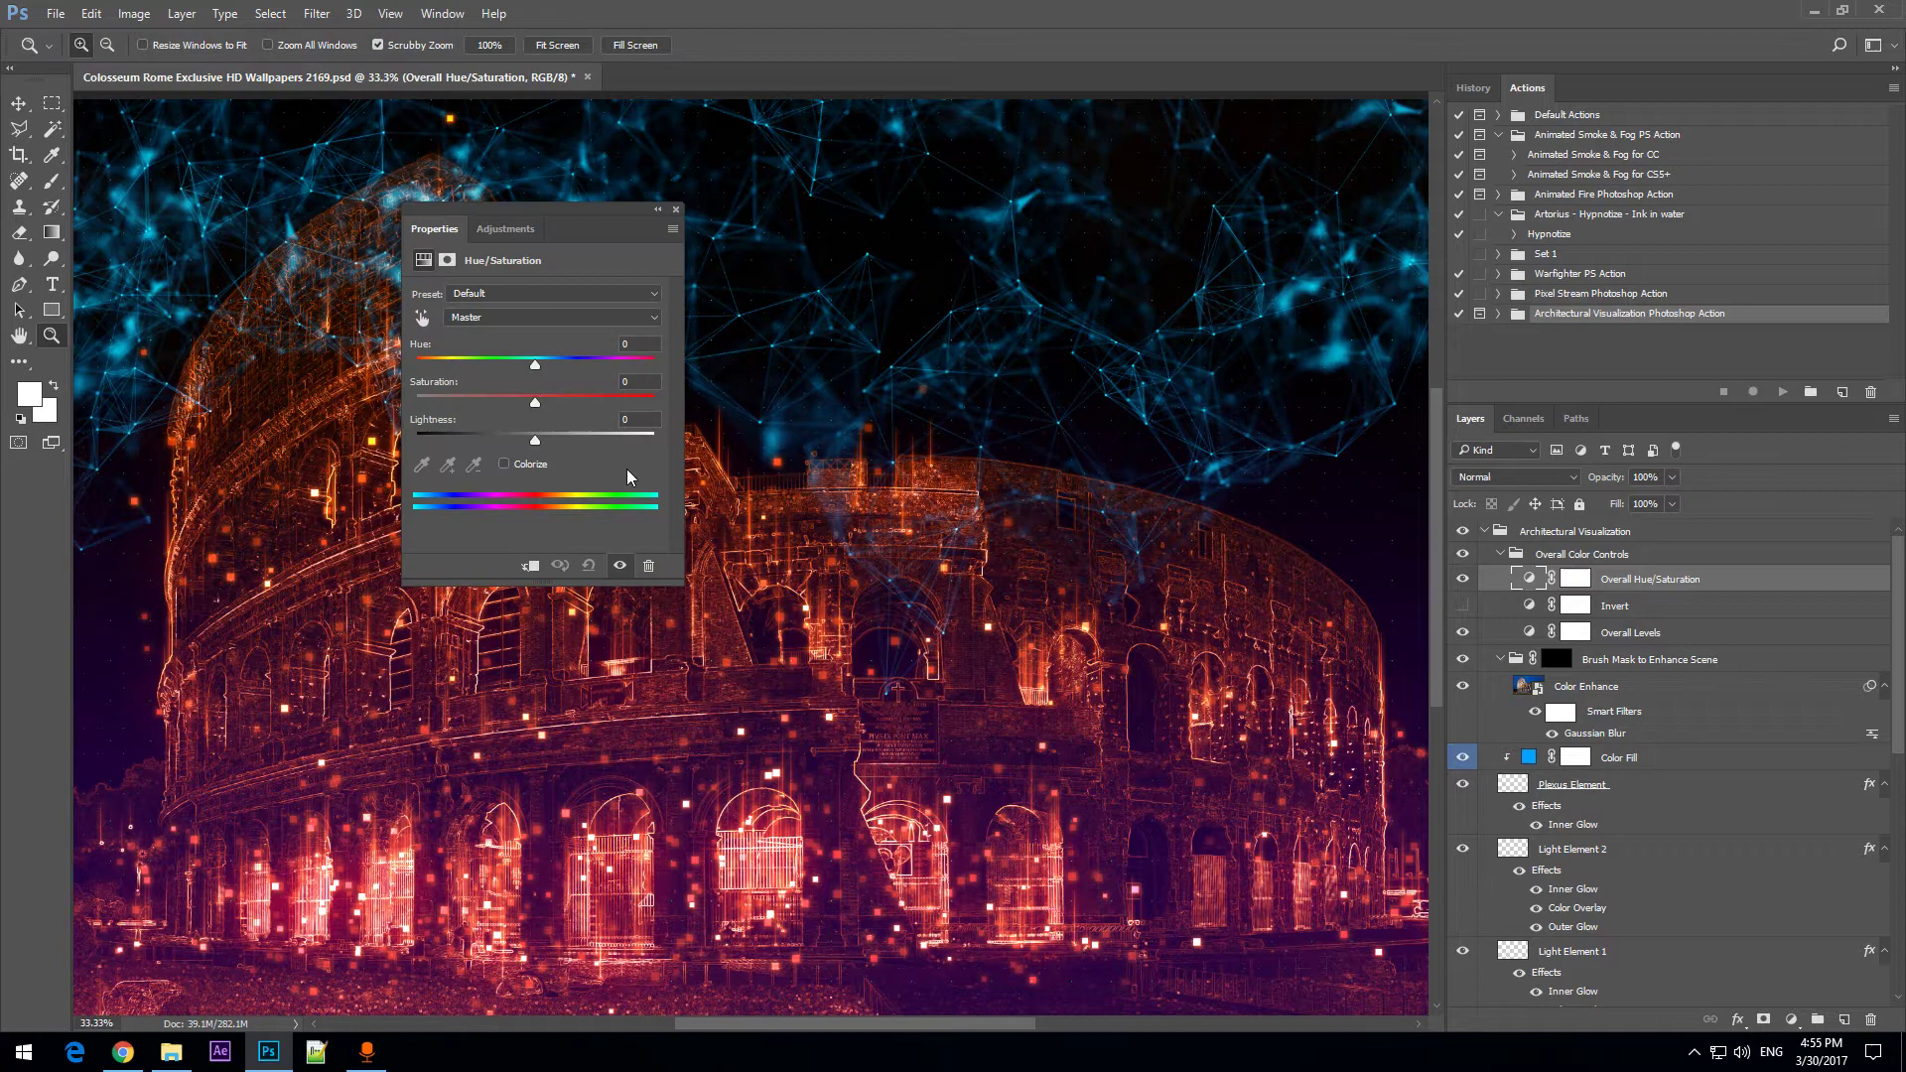
click(515, 466)
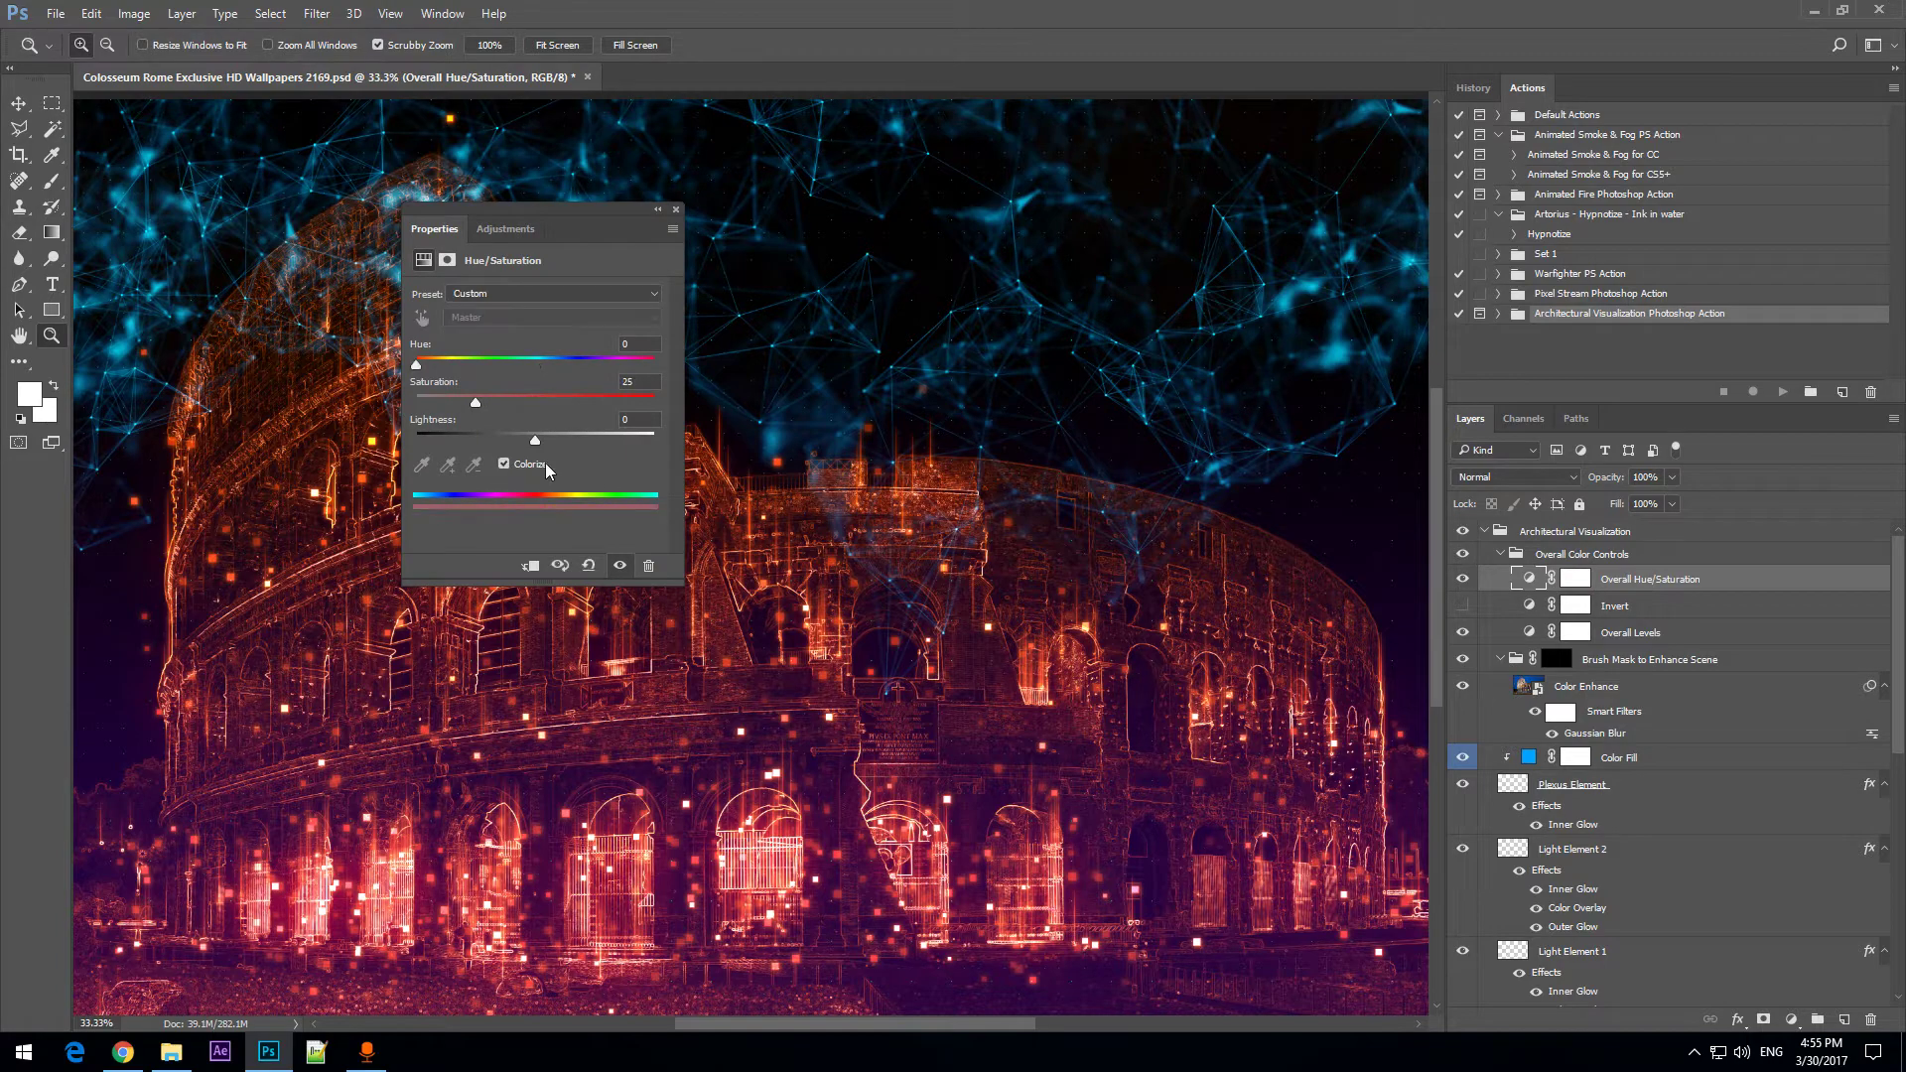
click(593, 398)
click(566, 365)
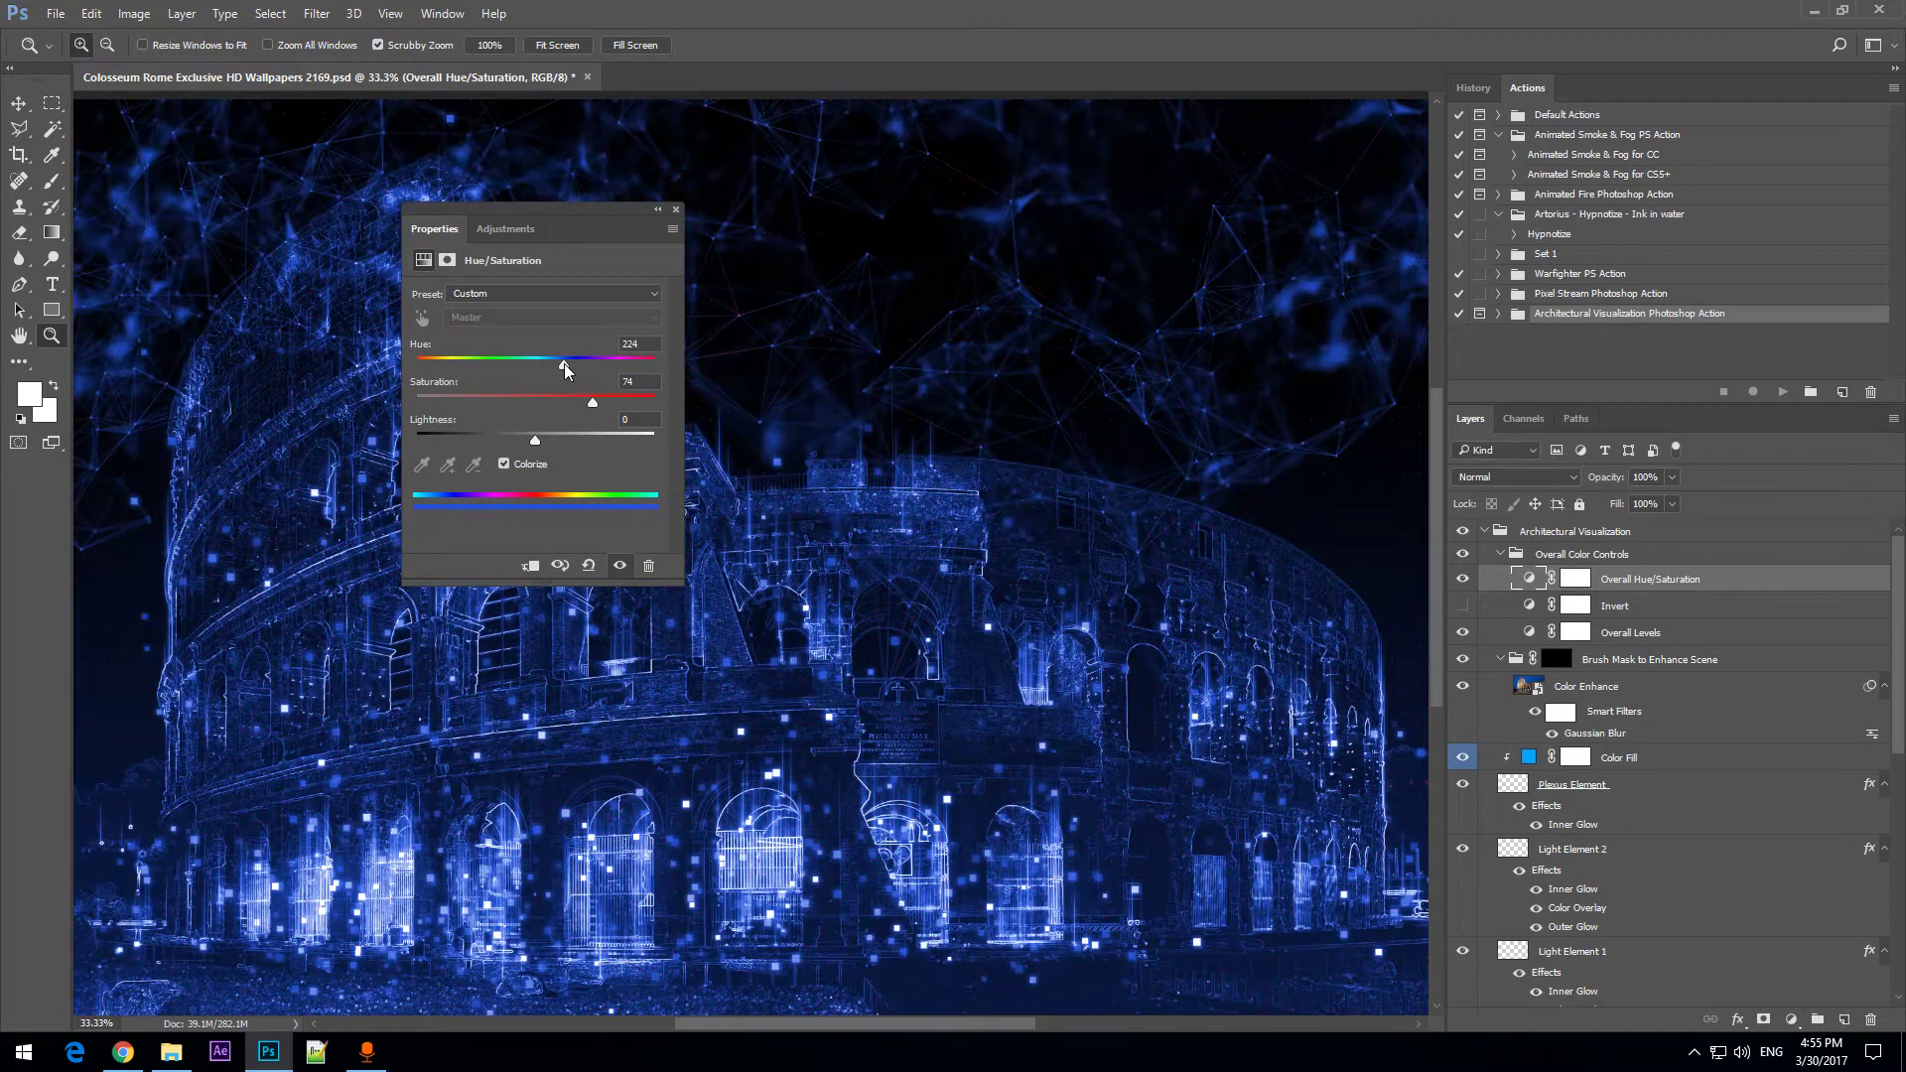
Hide the plexus lines and particles, invert the image, and lower the Levels white input to 218.
click(1462, 784)
click(1465, 953)
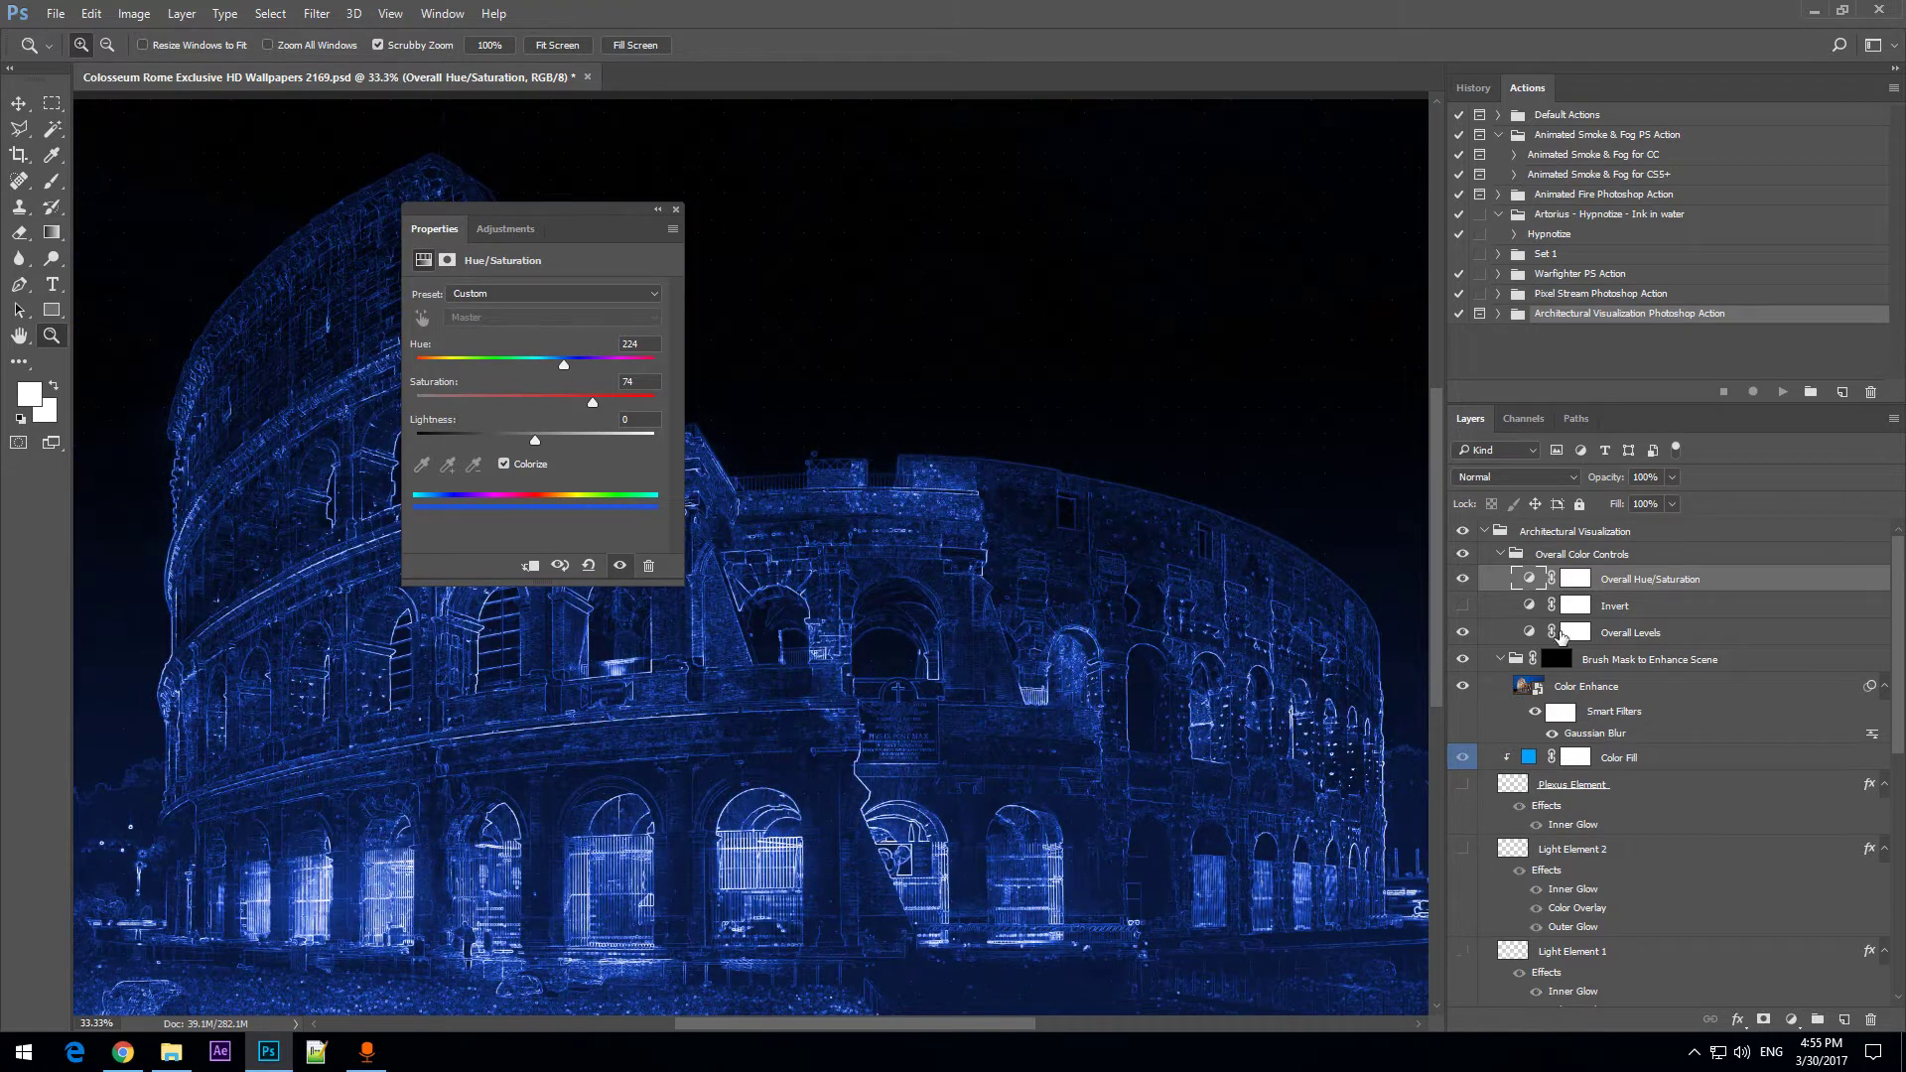
click(1462, 606)
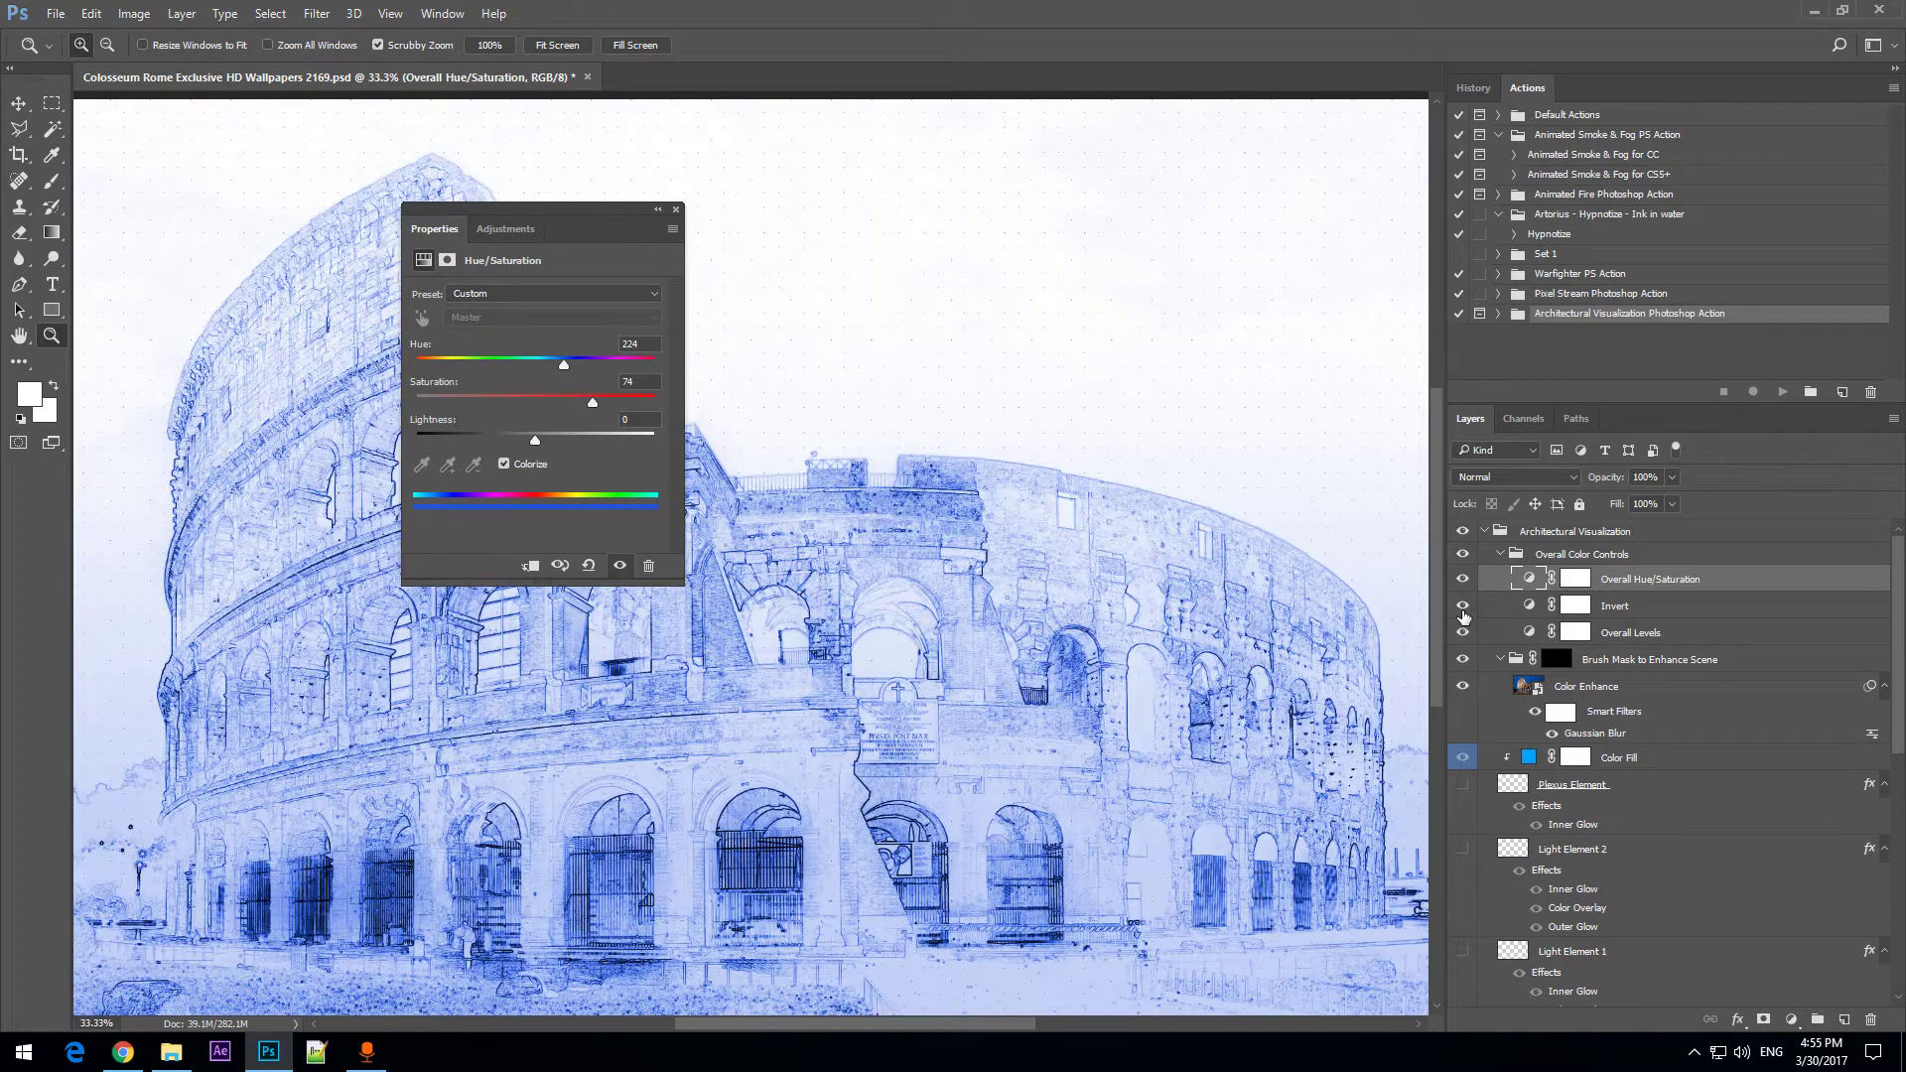
alt+click(722, 635)
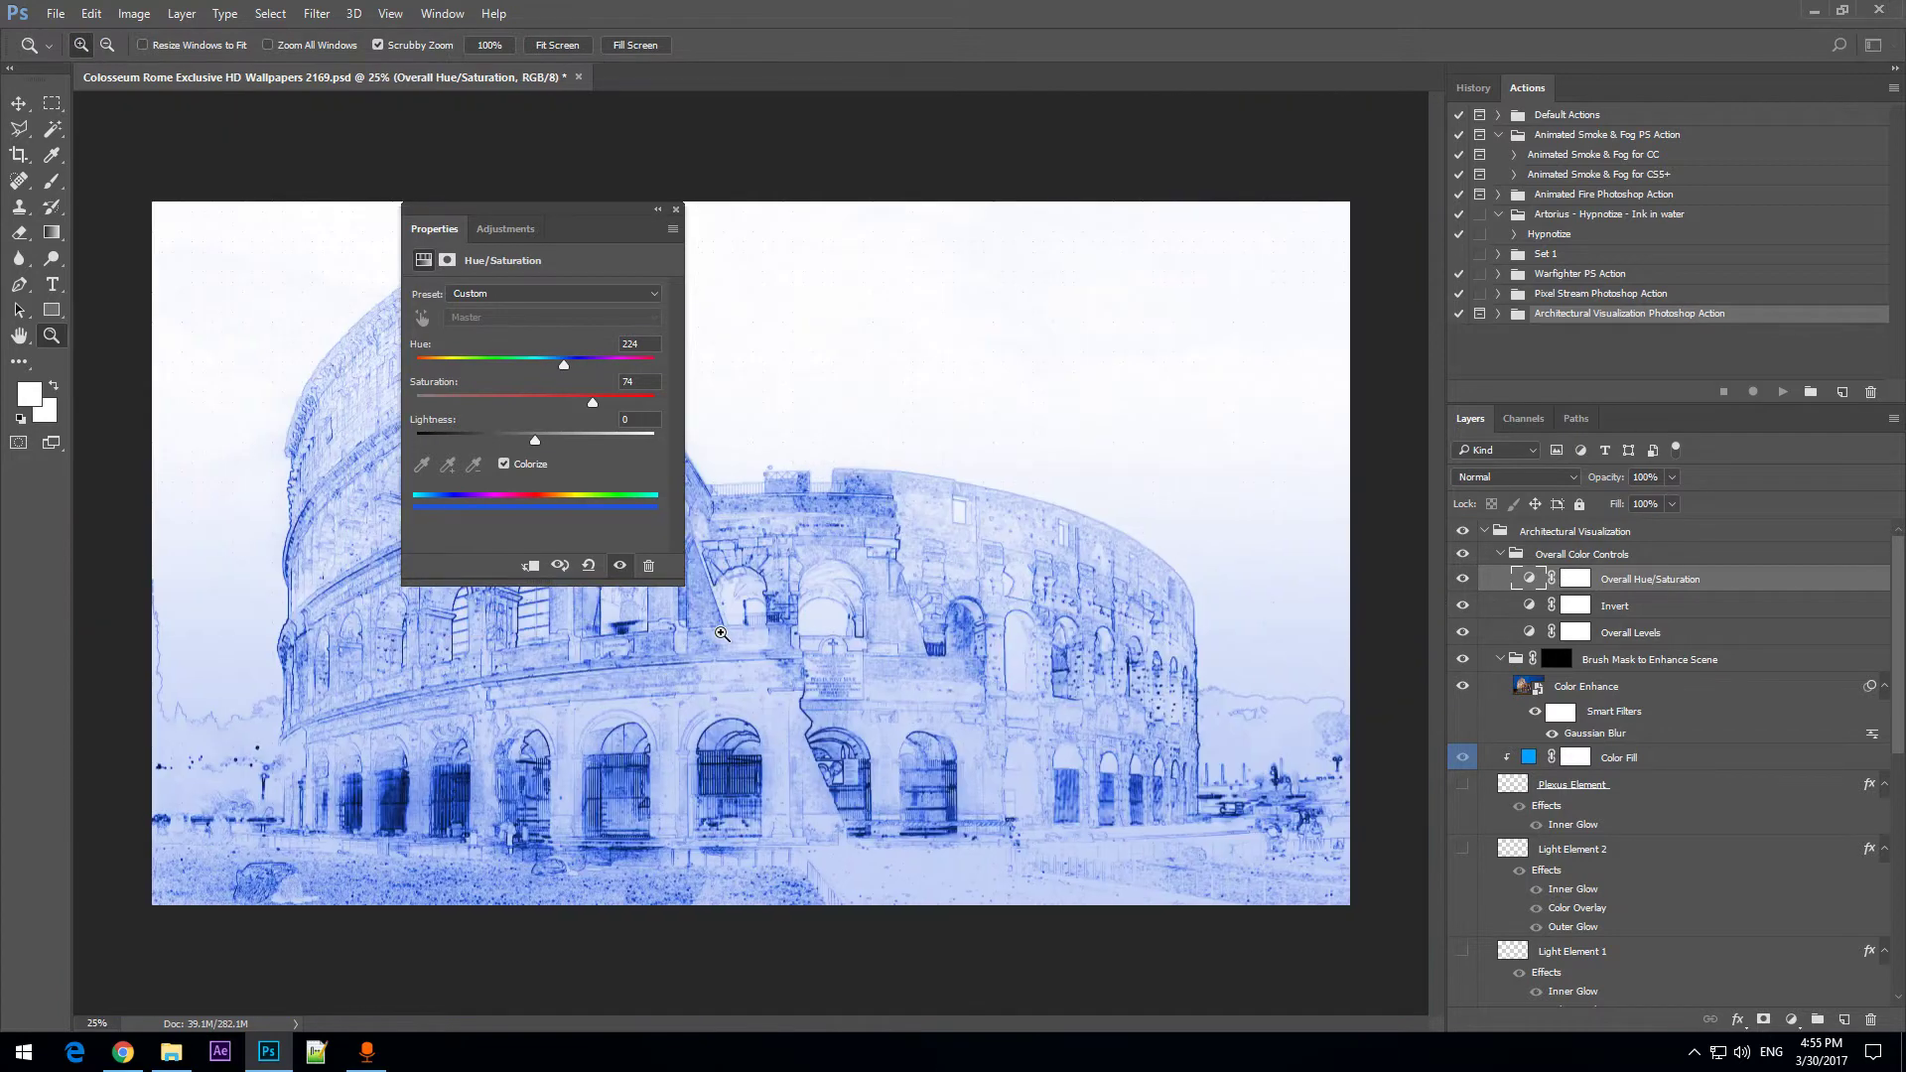
click(1678, 636)
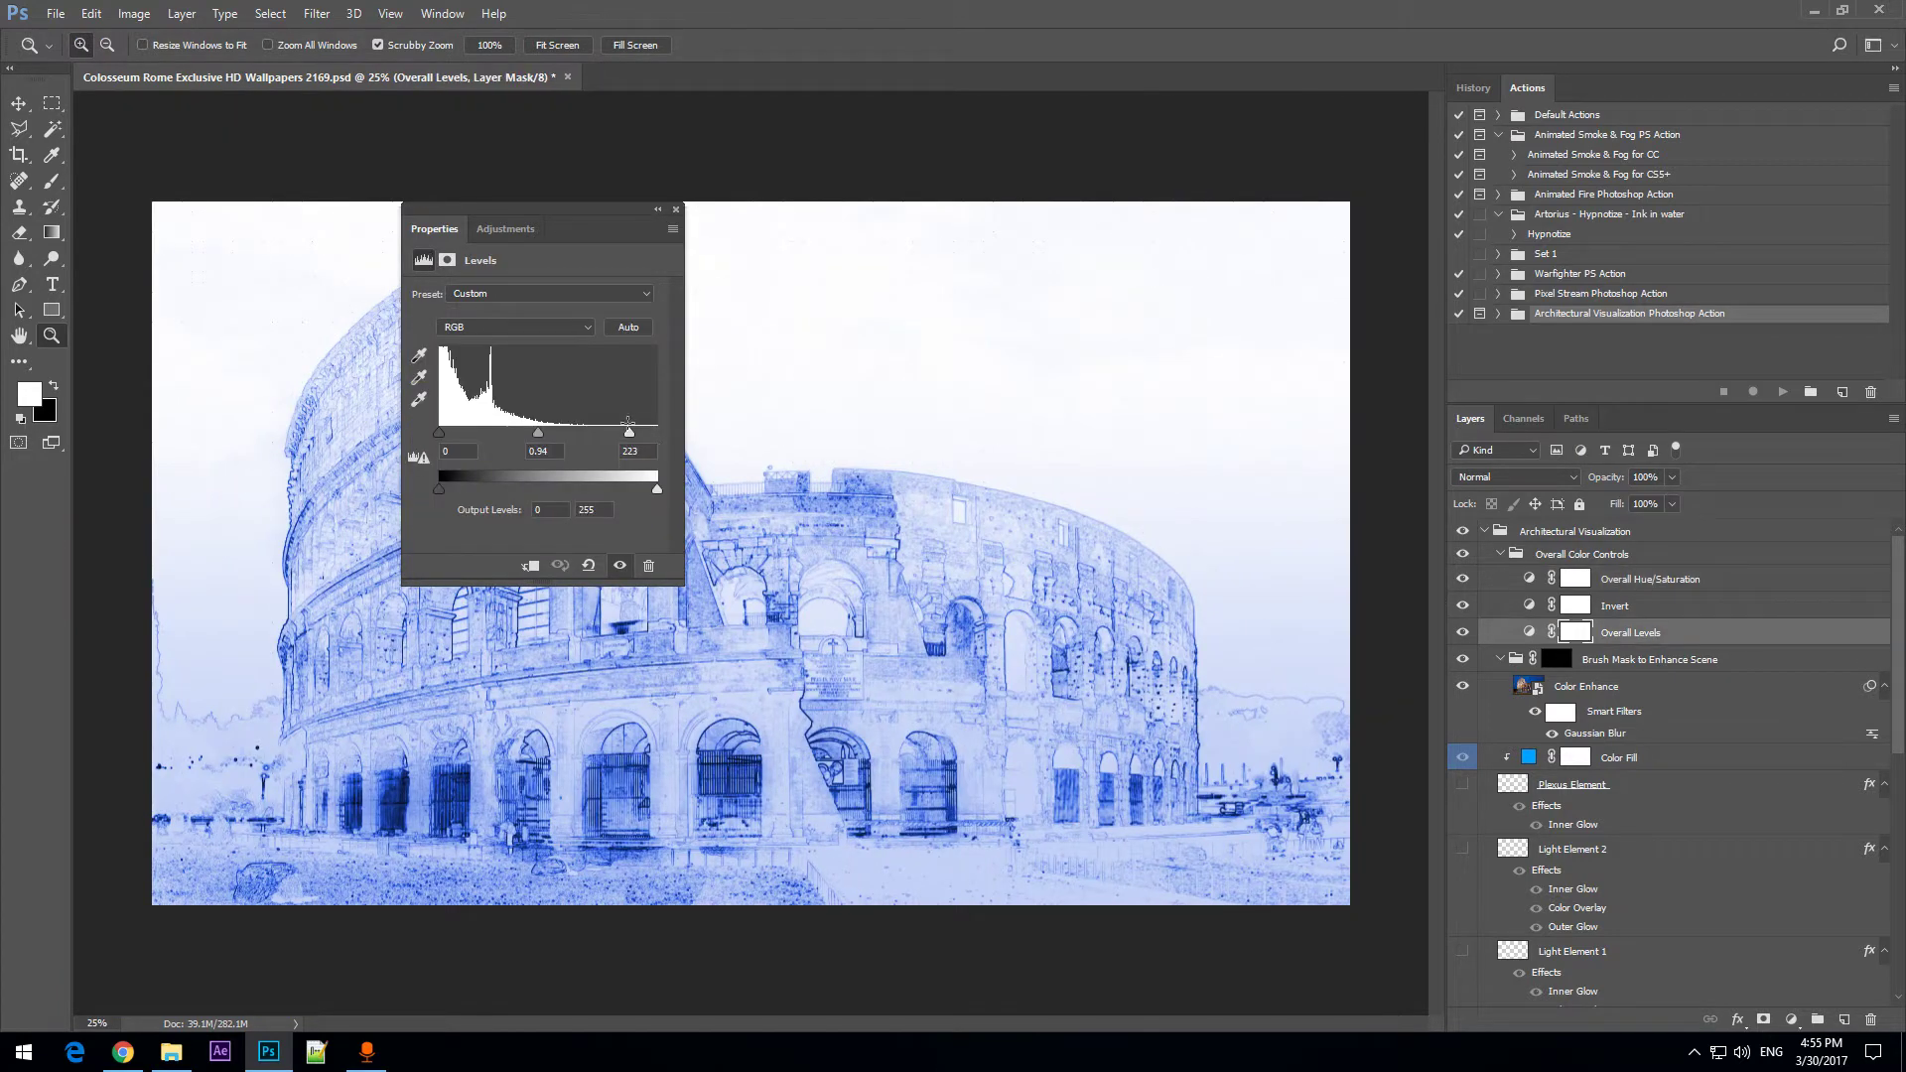
drag(628, 430, 626, 434)
drag(441, 437, 536, 432)
Fine-tune the Overall Hue/Saturation blue hue to 219 and zoom in on the blueprint.
click(1636, 580)
drag(563, 367, 562, 367)
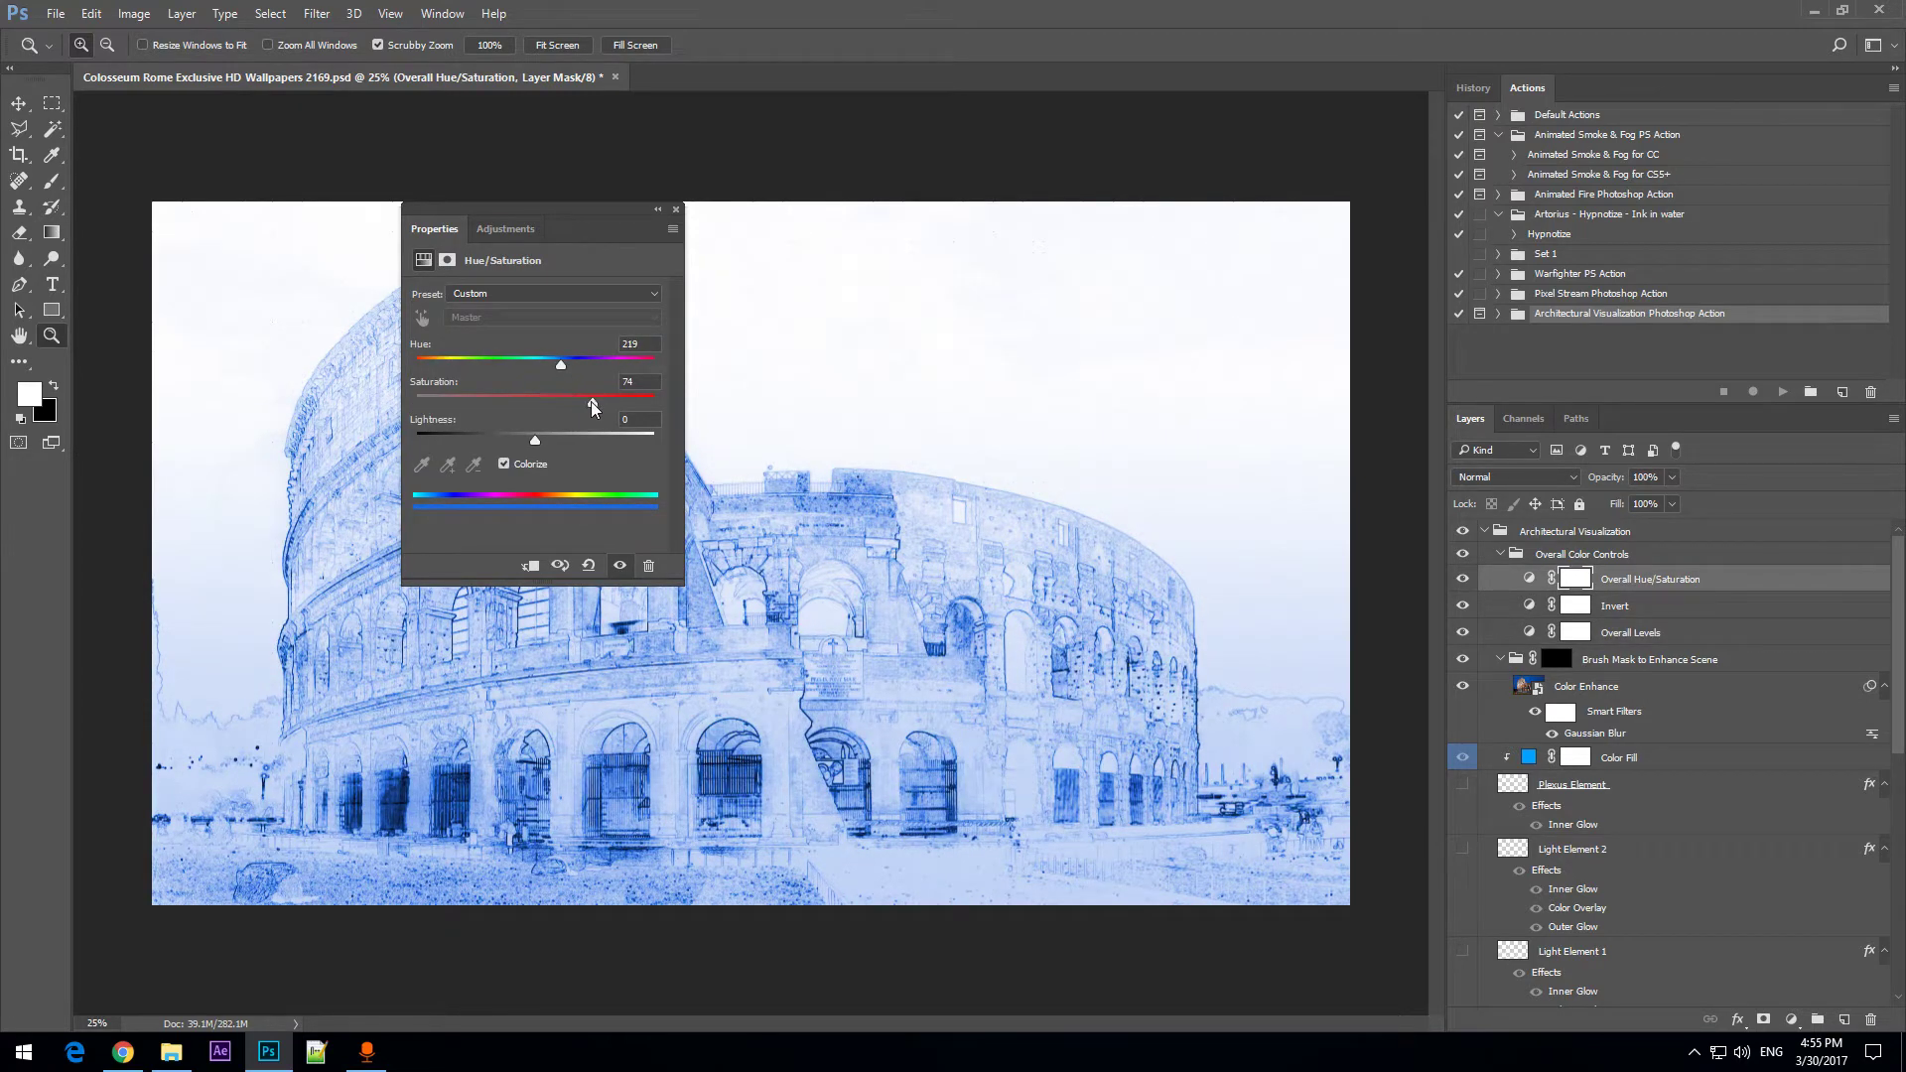
click(677, 209)
click(694, 703)
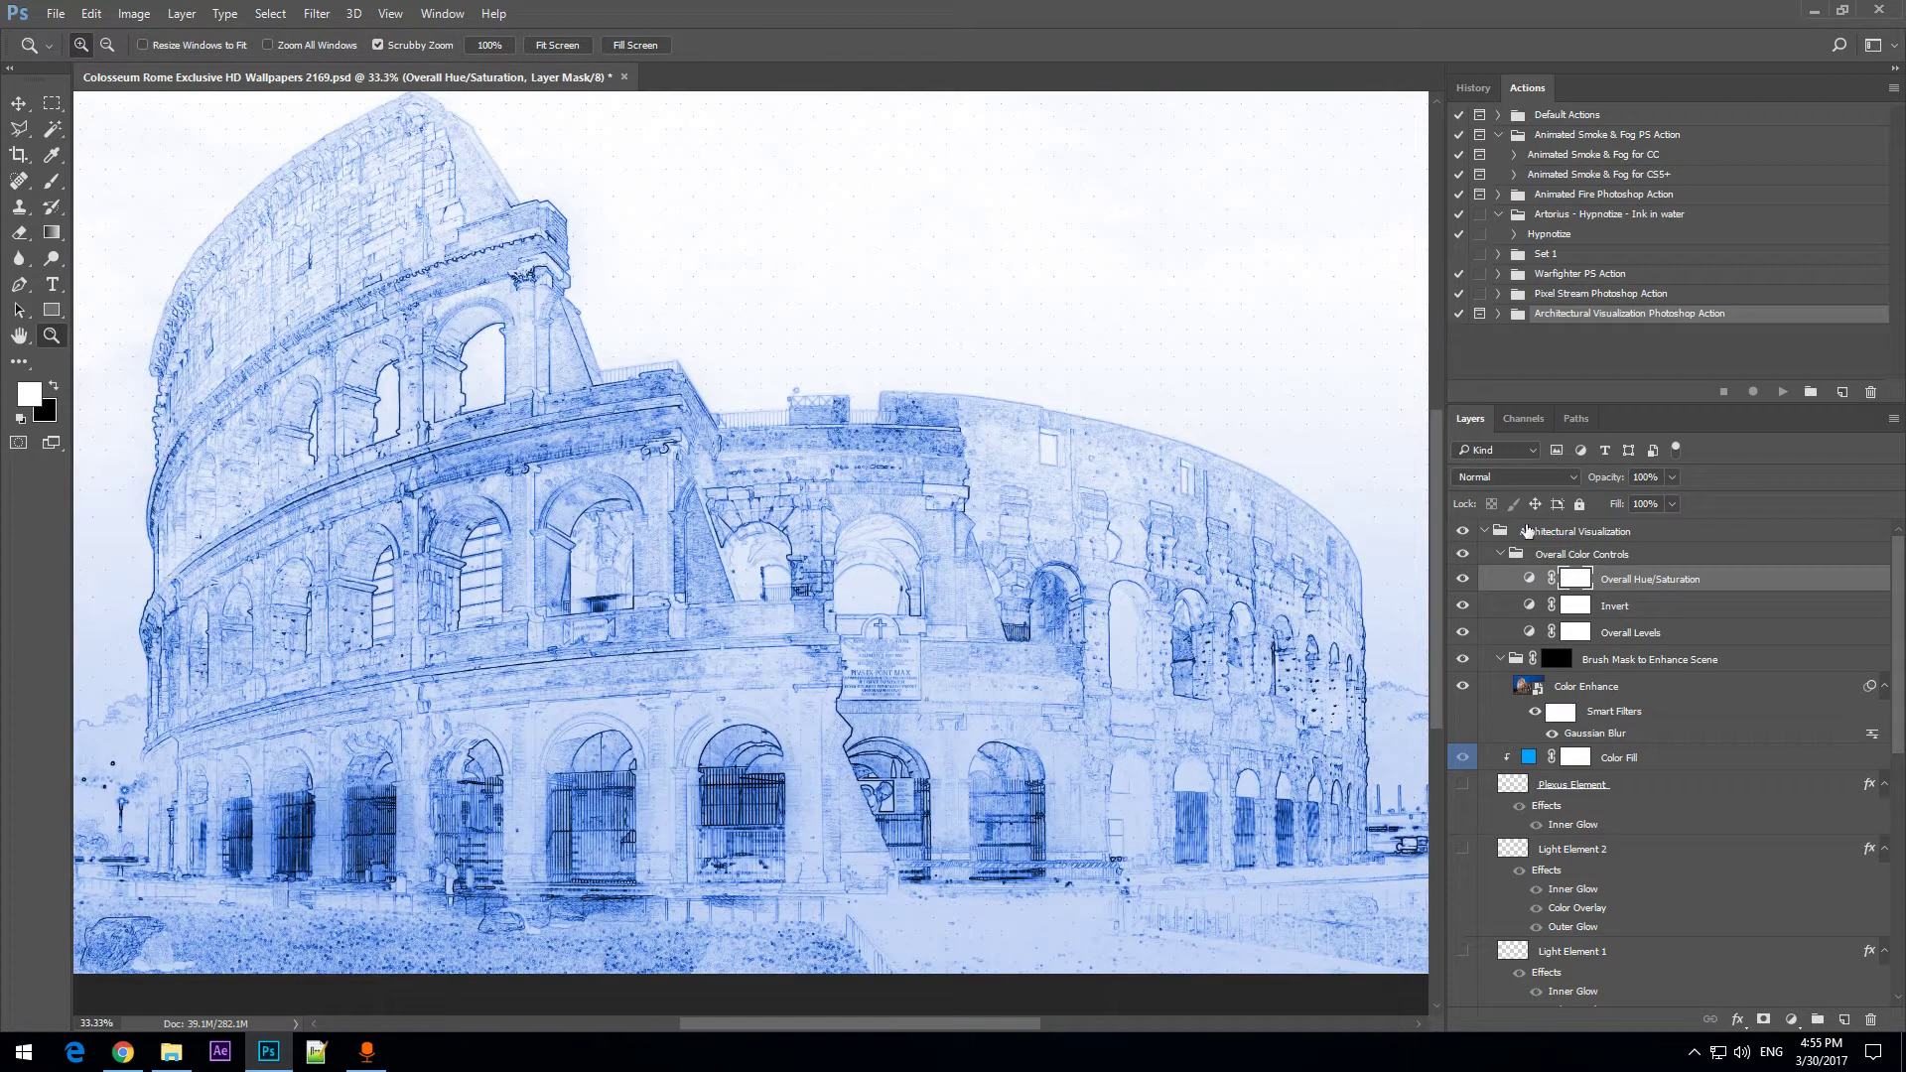
Hide Overall Color Controls and show the plexus network and Light Element 1 and 2 again.
click(1462, 554)
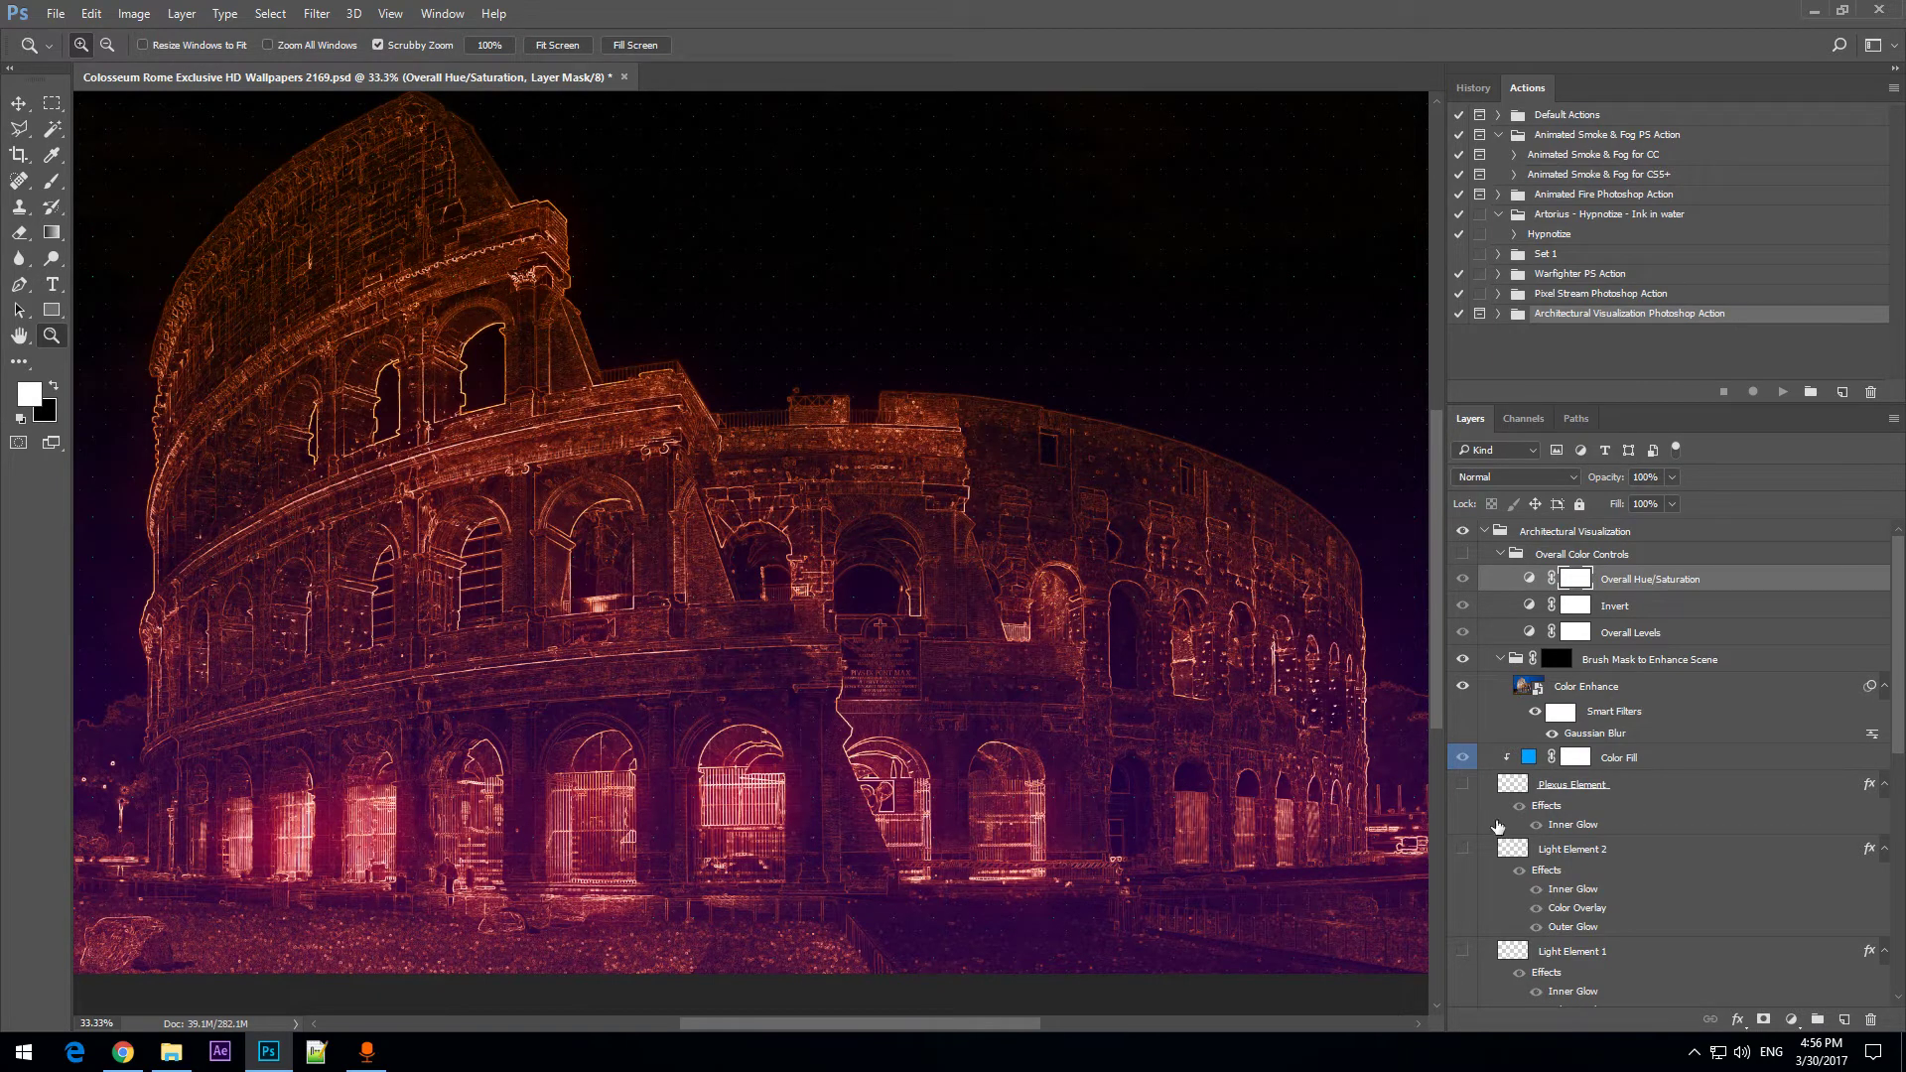
click(1462, 784)
click(1462, 849)
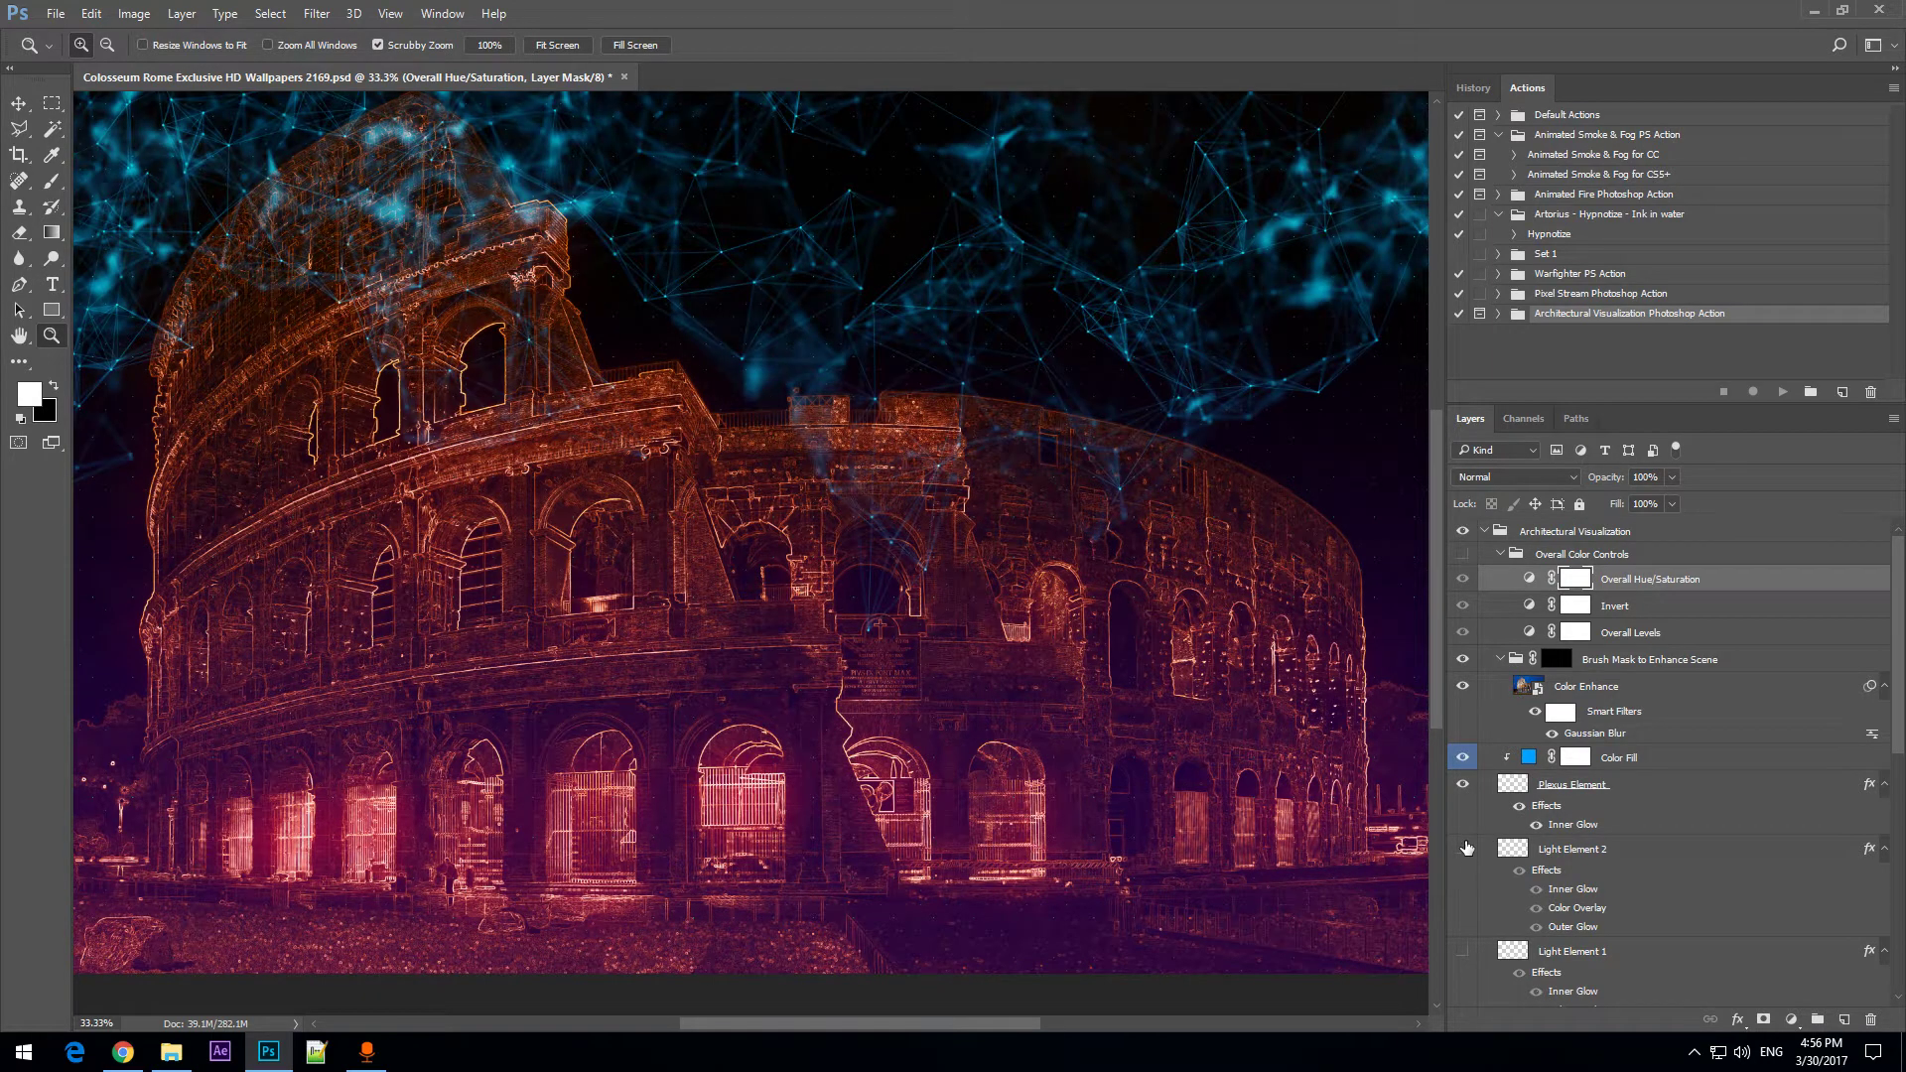
scroll(1463, 893, down, 1)
click(1462, 905)
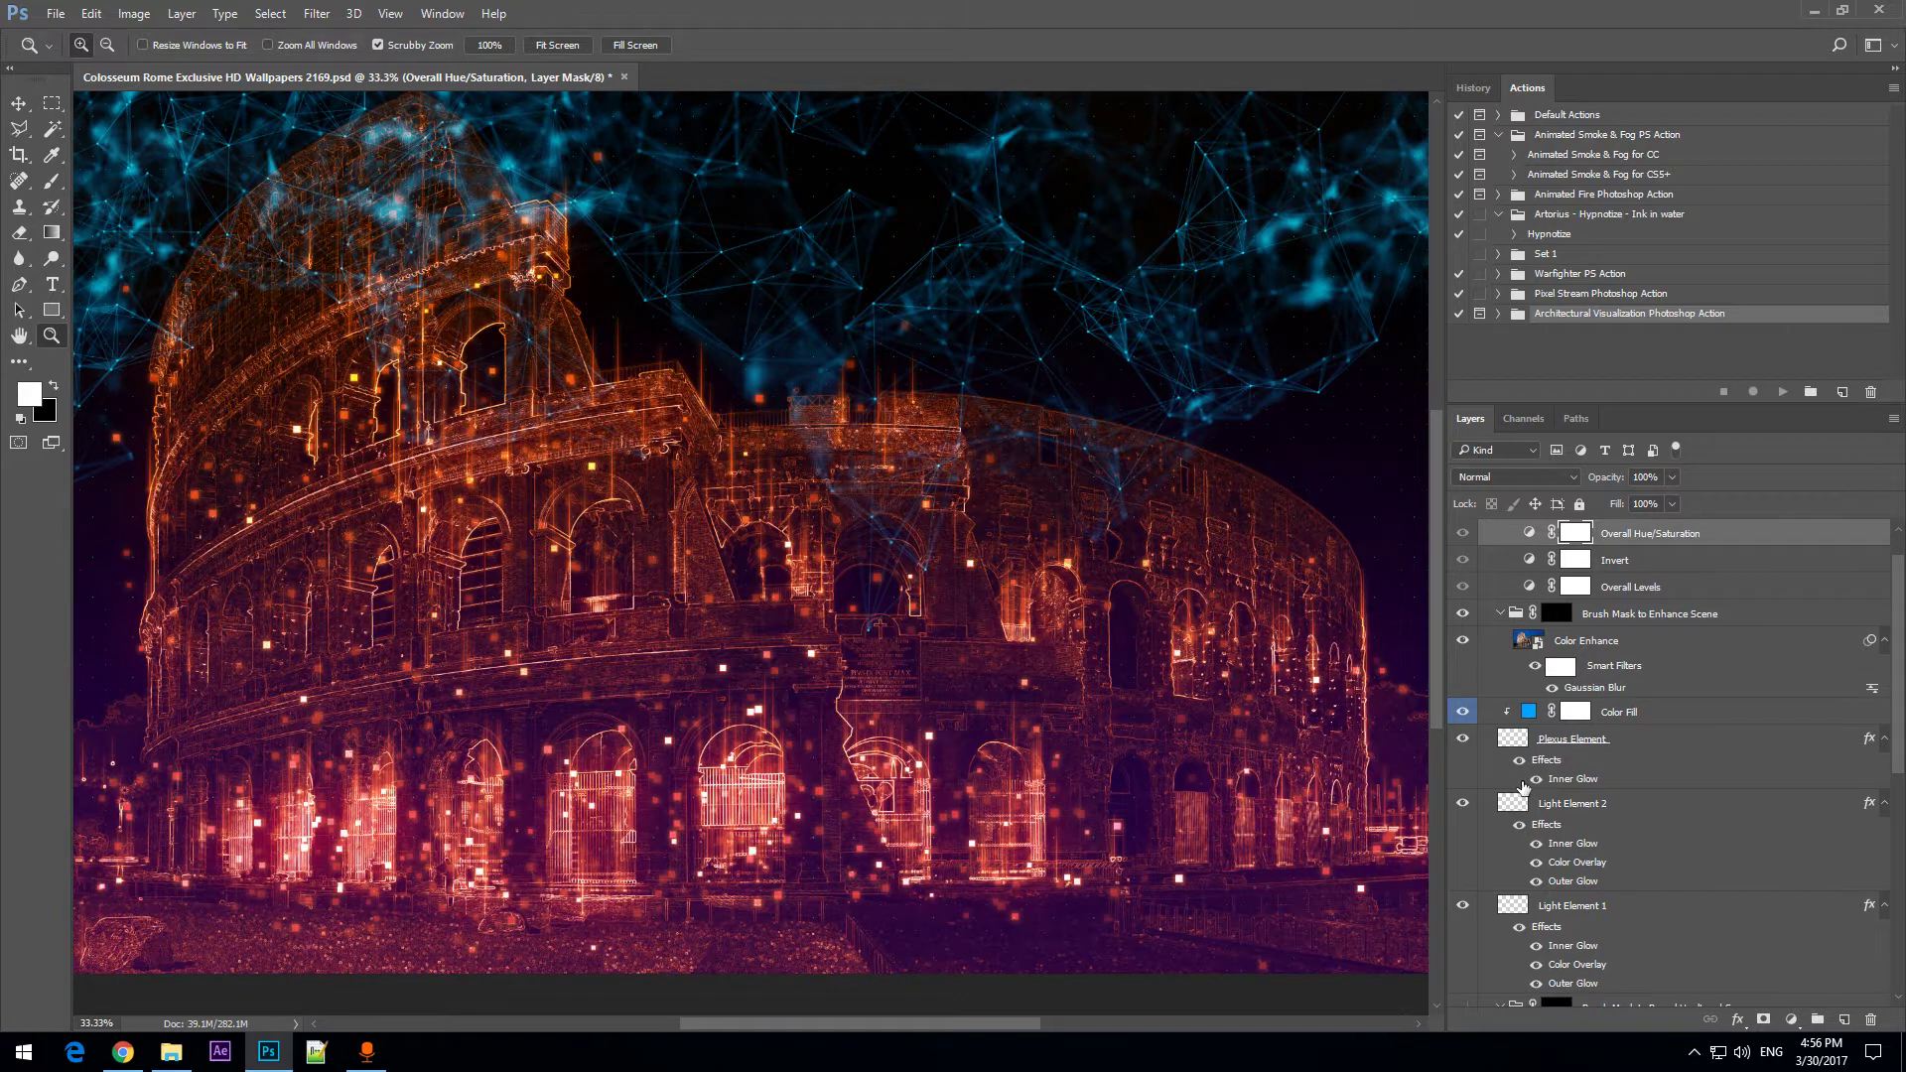
alt+click(702, 370)
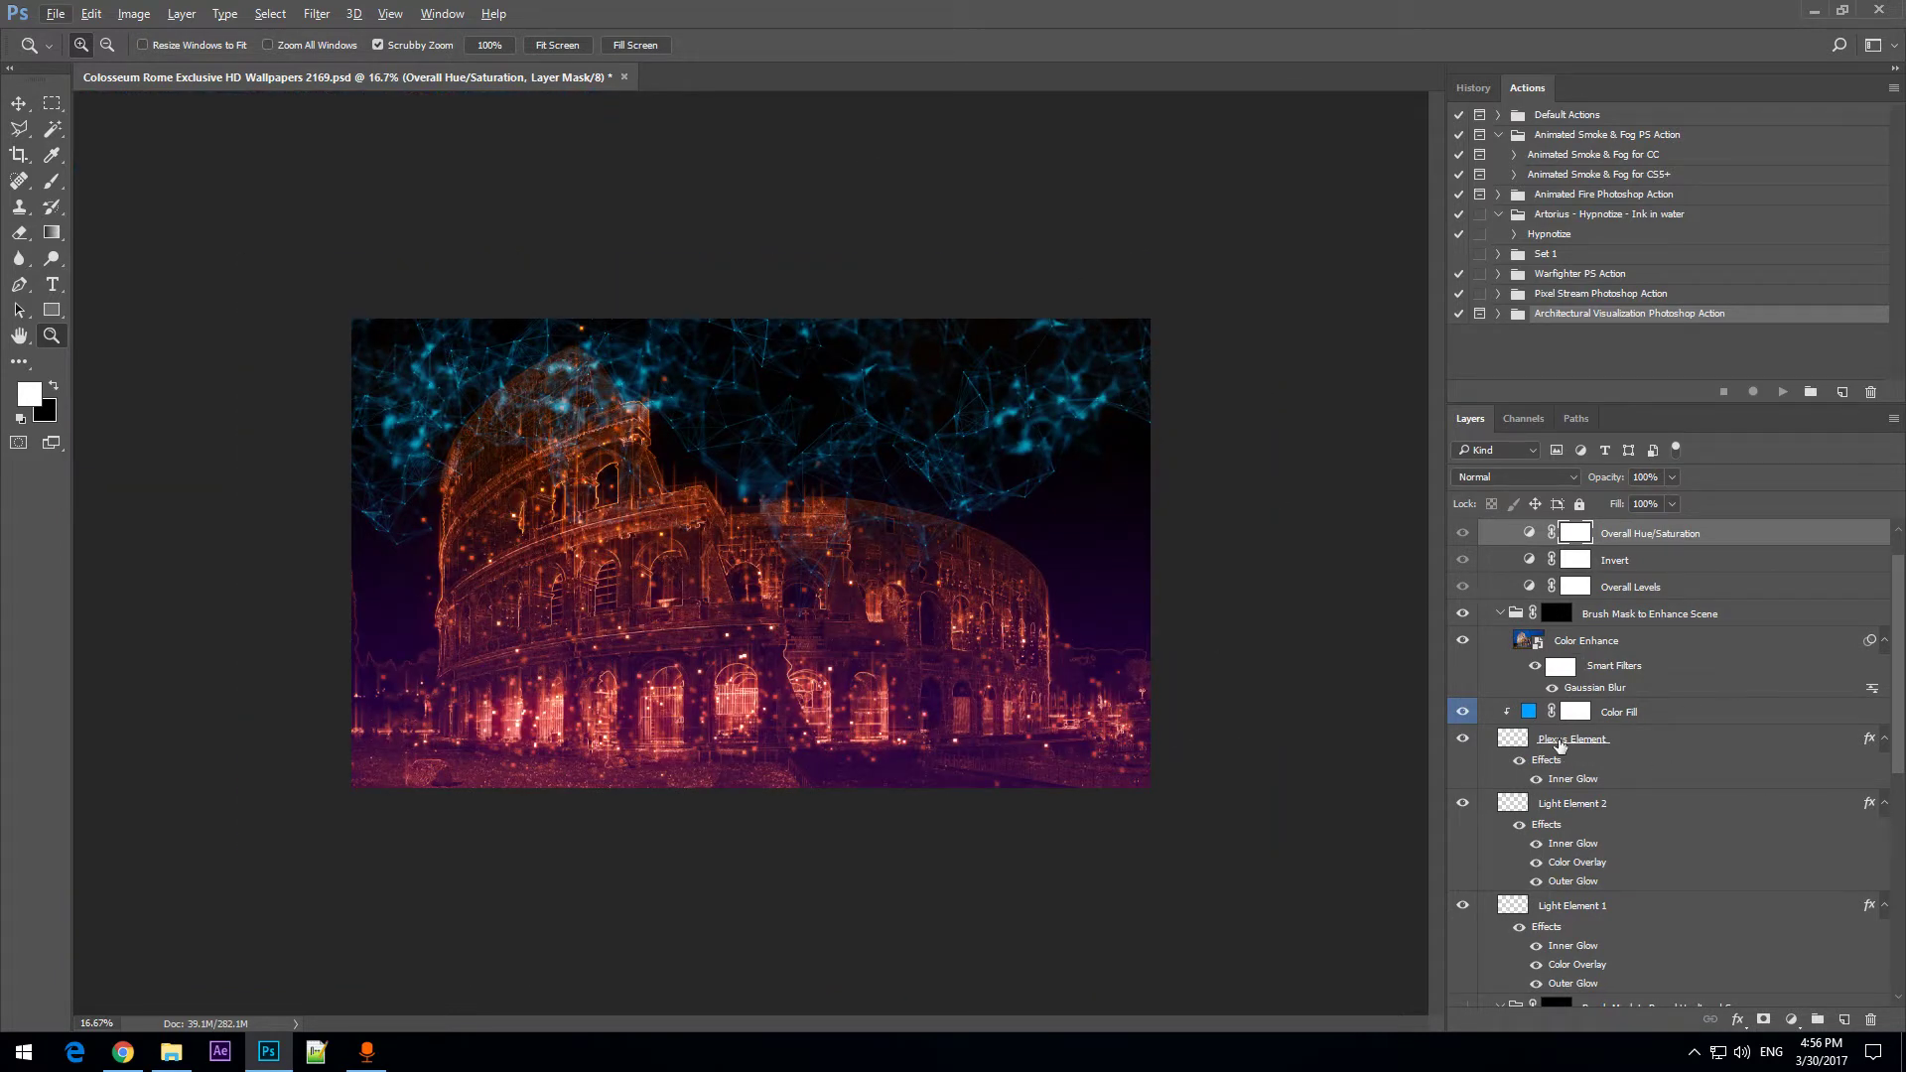
scroll(1534, 742, up, 1)
click(1545, 539)
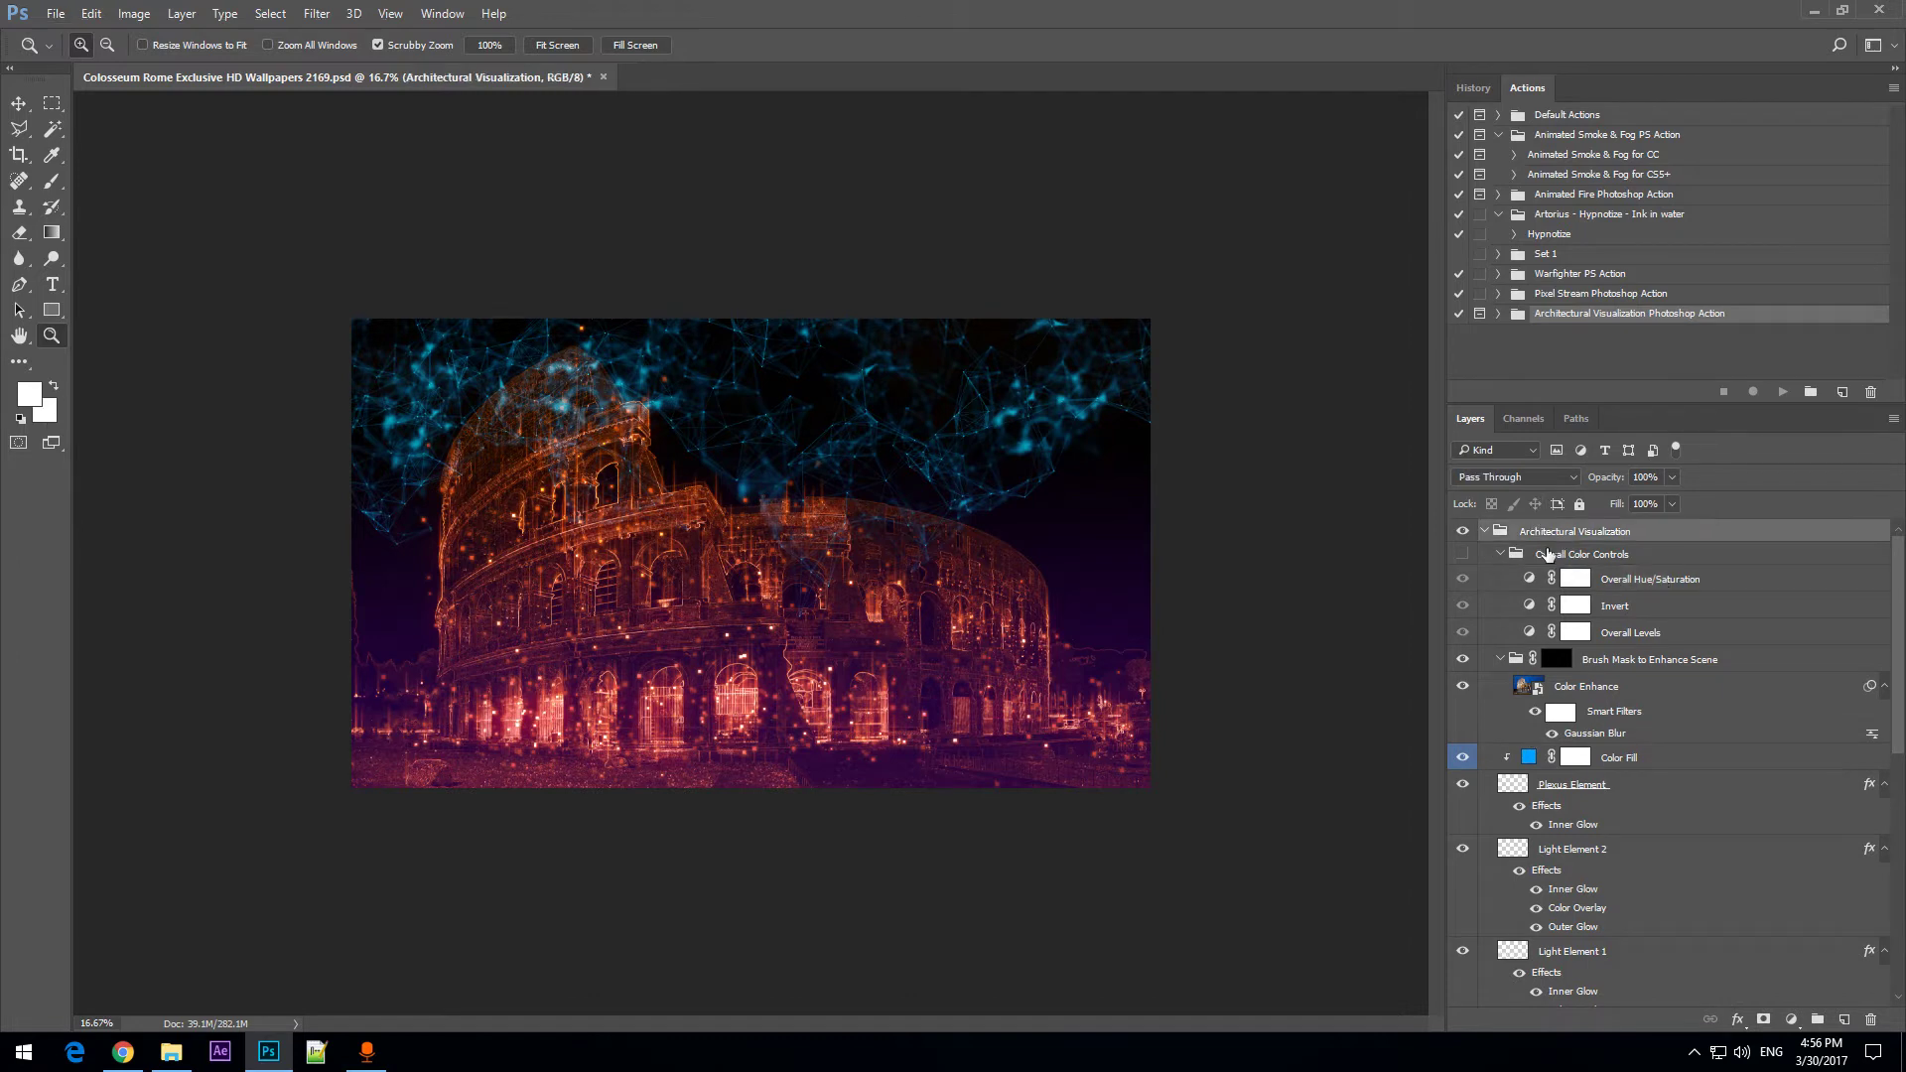
Collapse the Architectural Visualization group, zoom to 50% on the Colosseum, then back out to the whole image.
click(1485, 532)
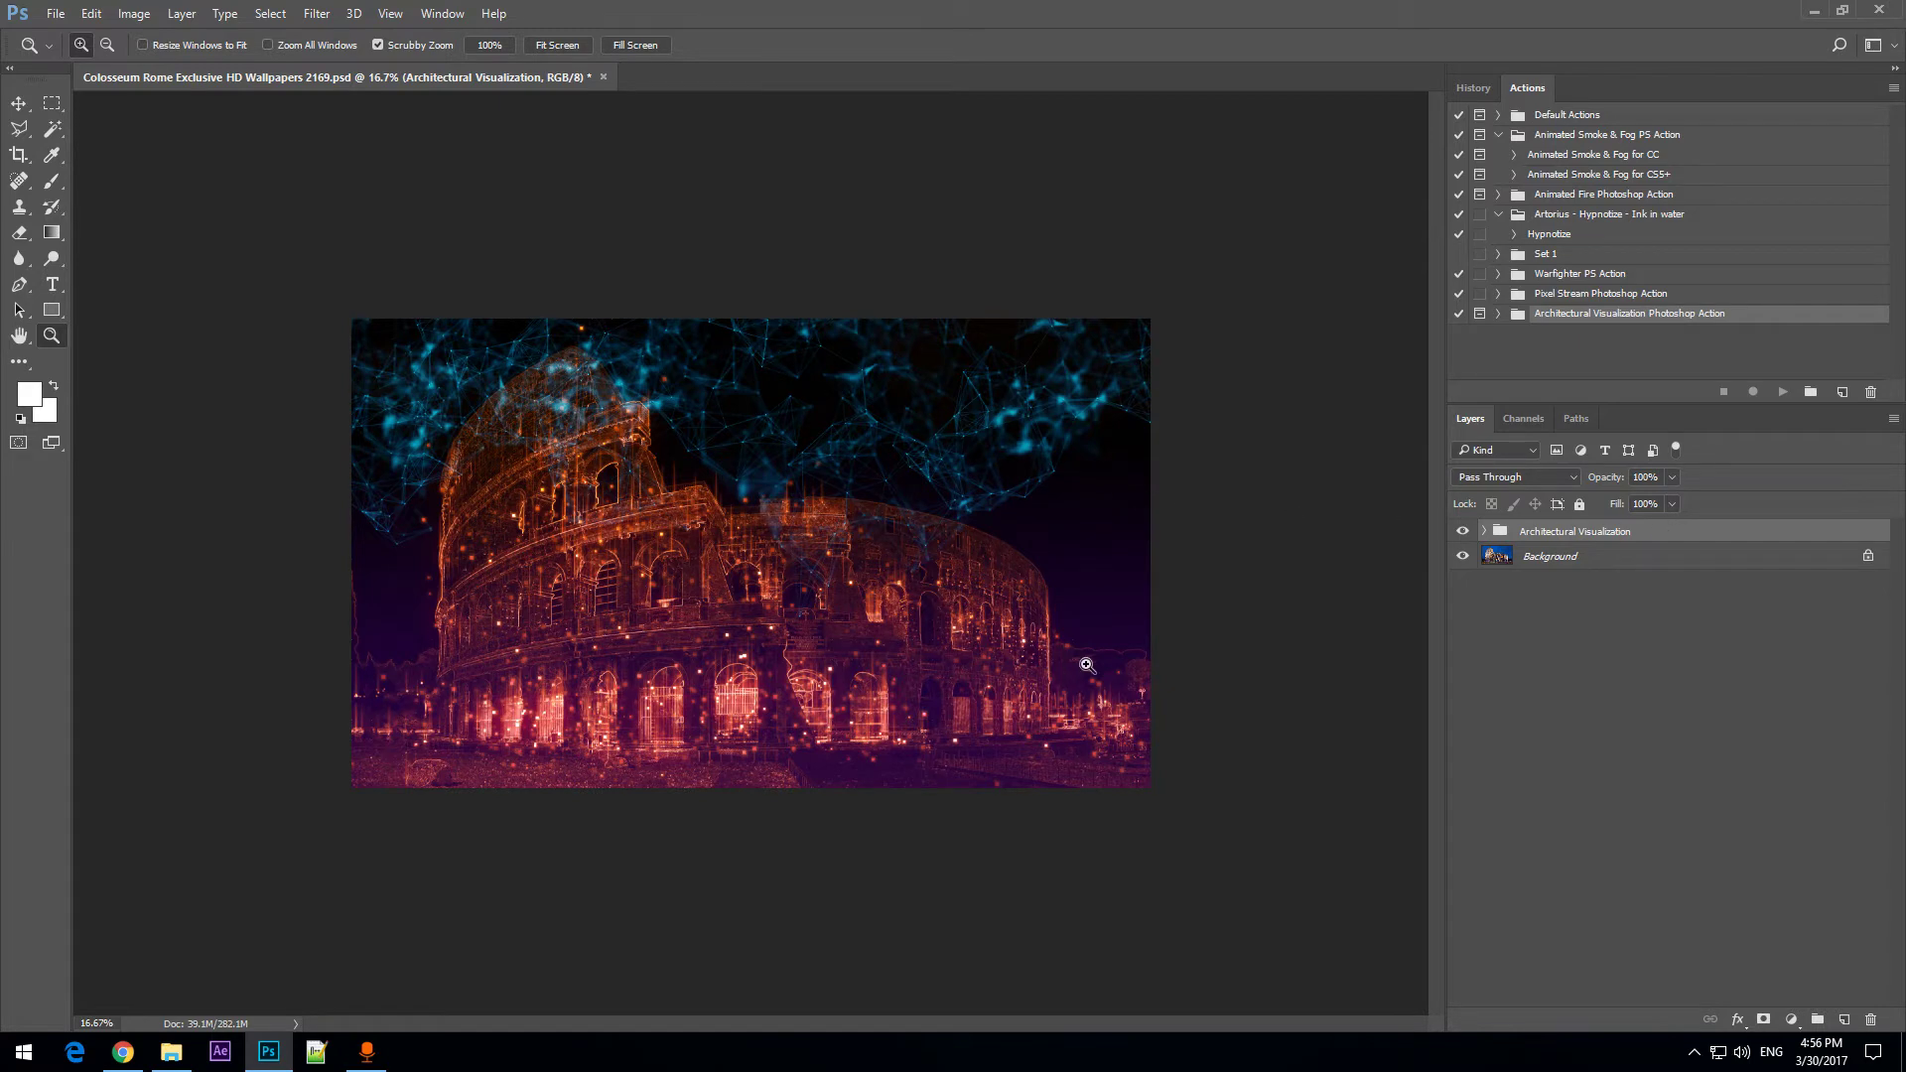
click(1049, 560)
click(1286, 573)
click(1283, 555)
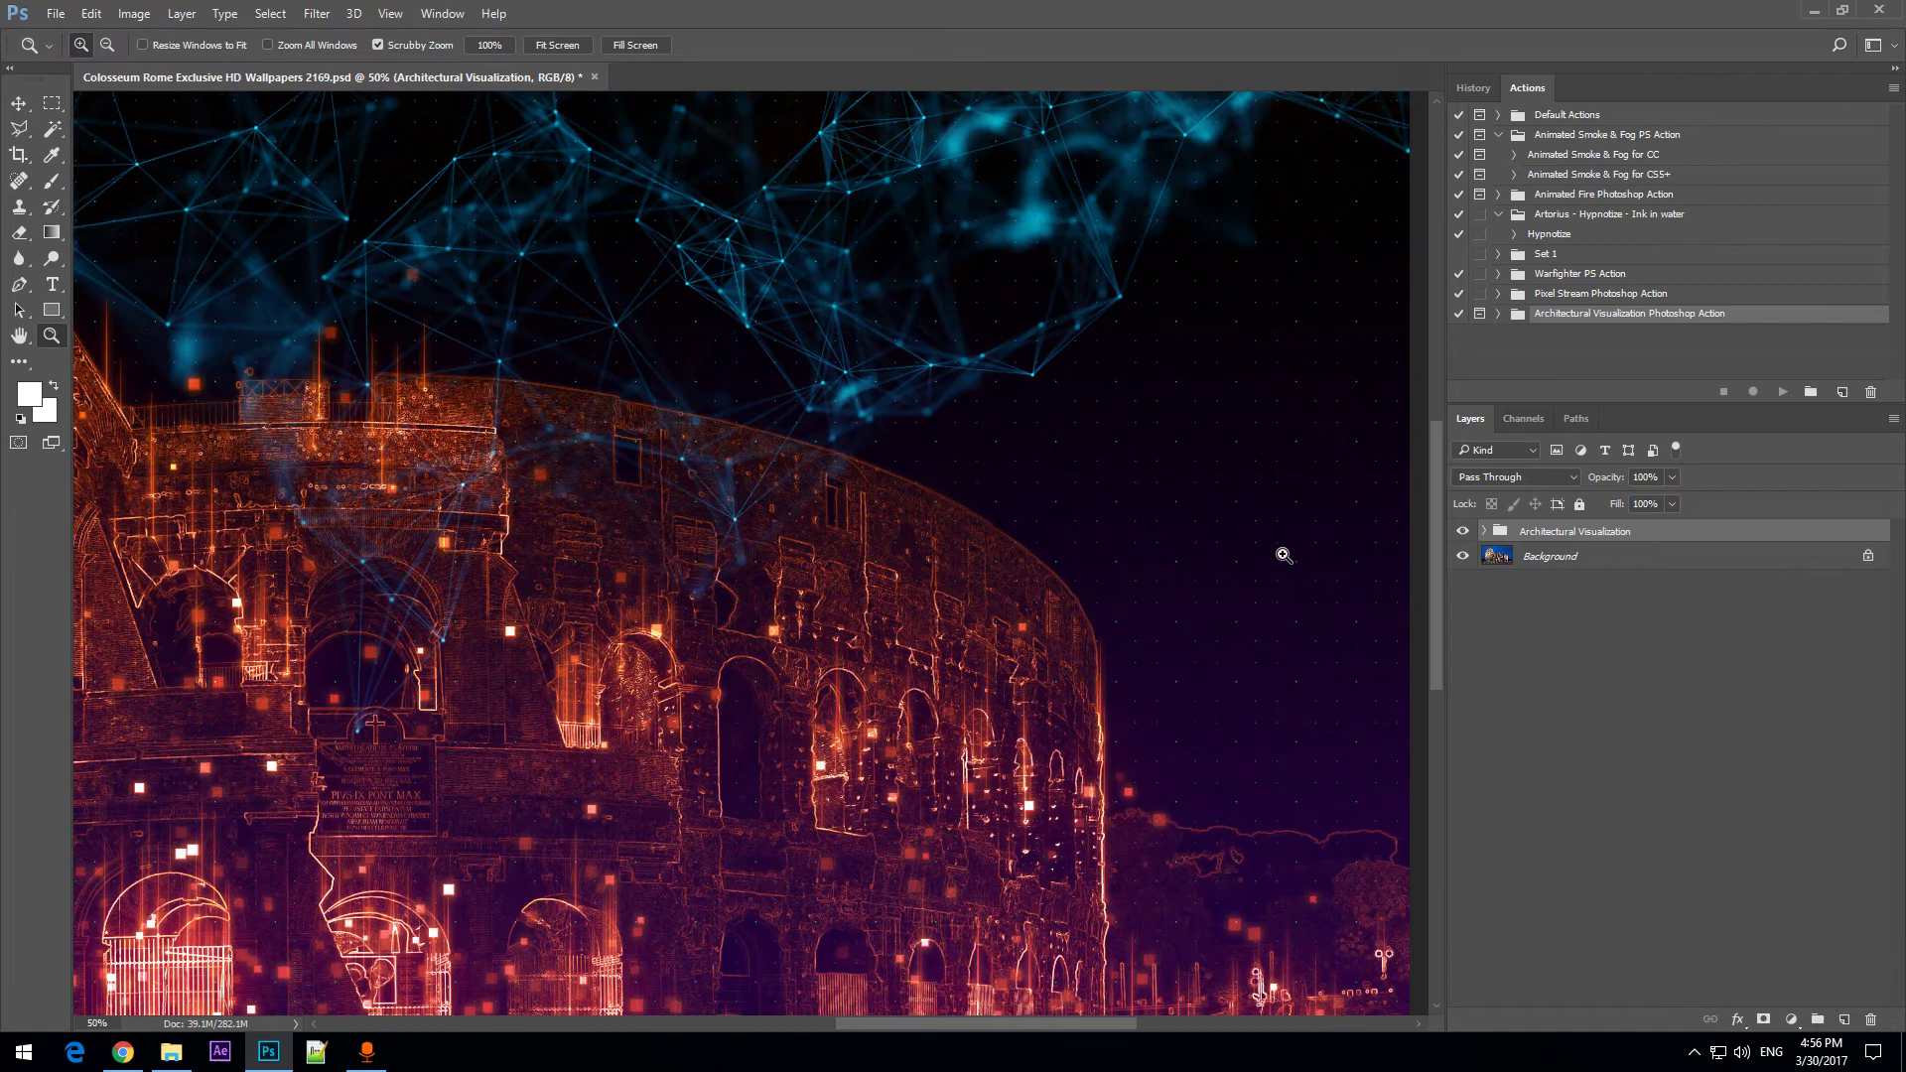
drag(1433, 510, 1440, 473)
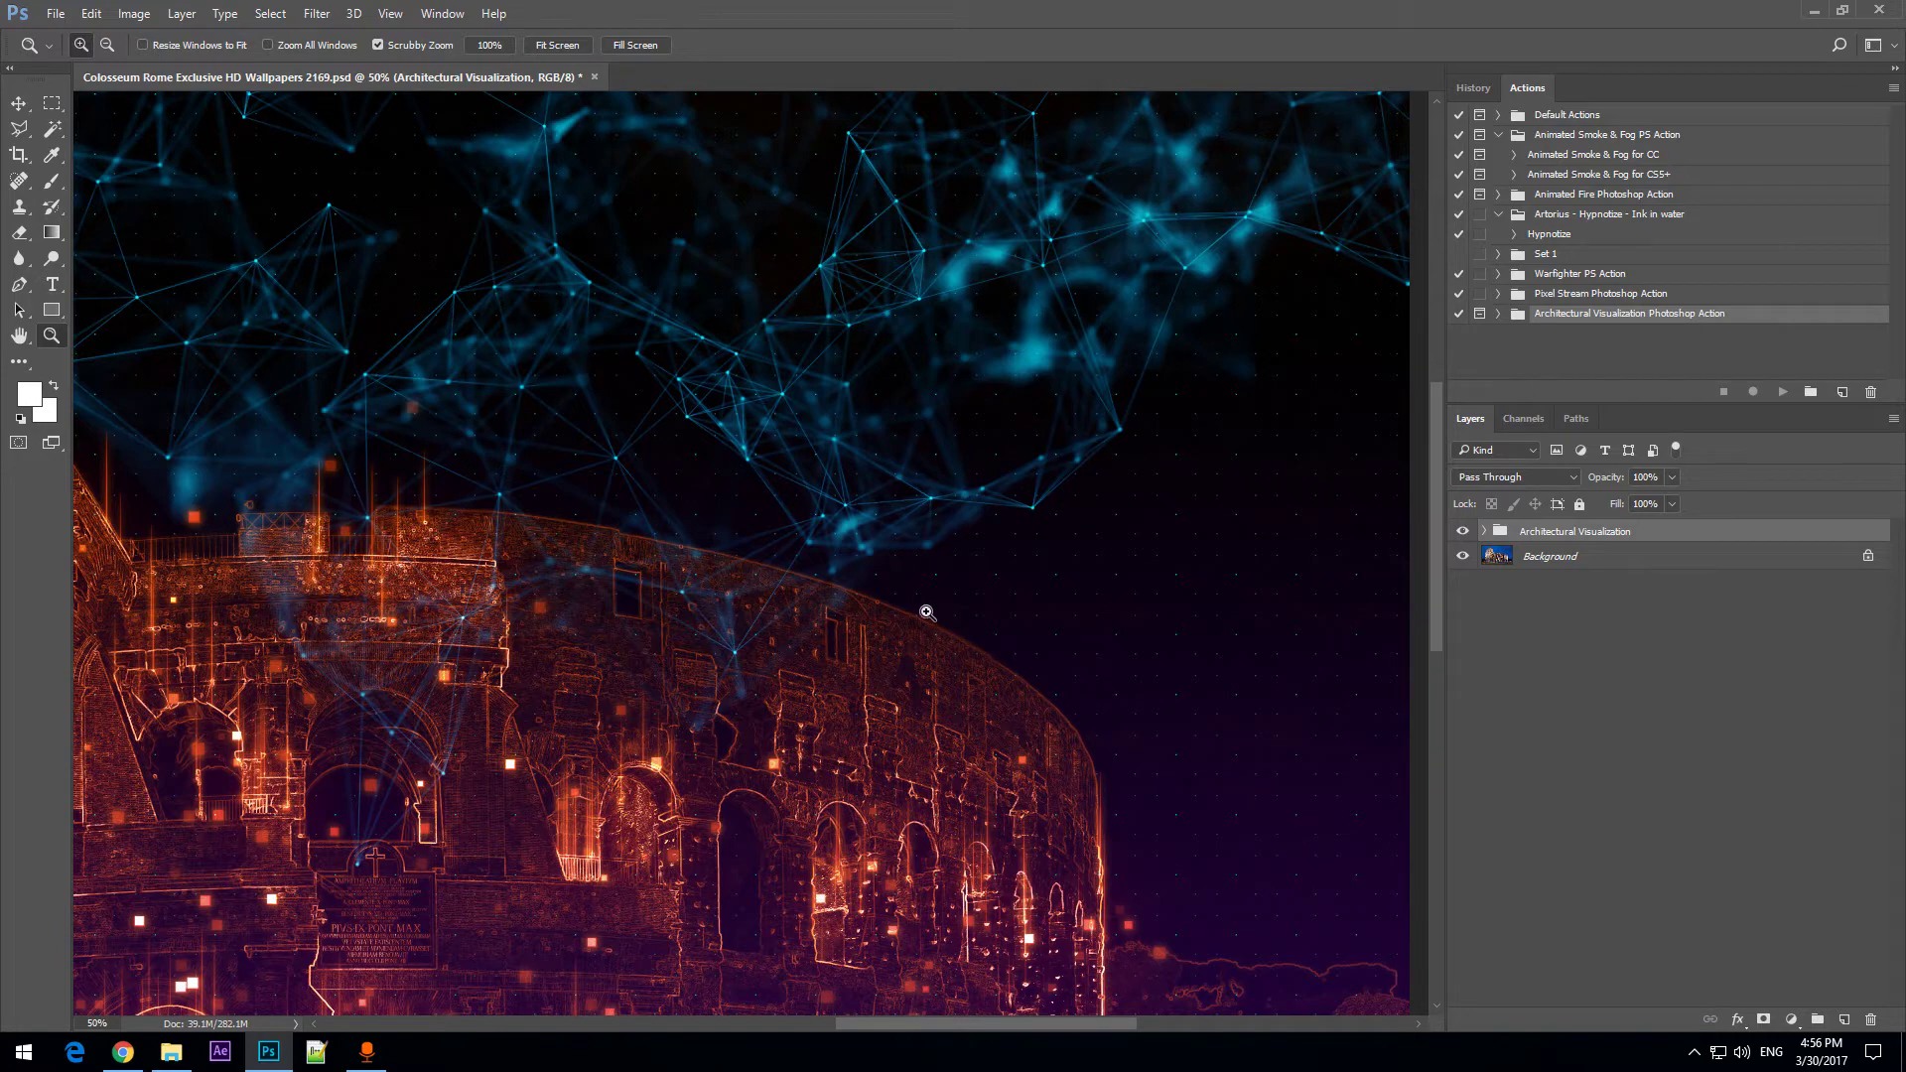
drag(910, 608, 798, 604)
alt+click(798, 604)
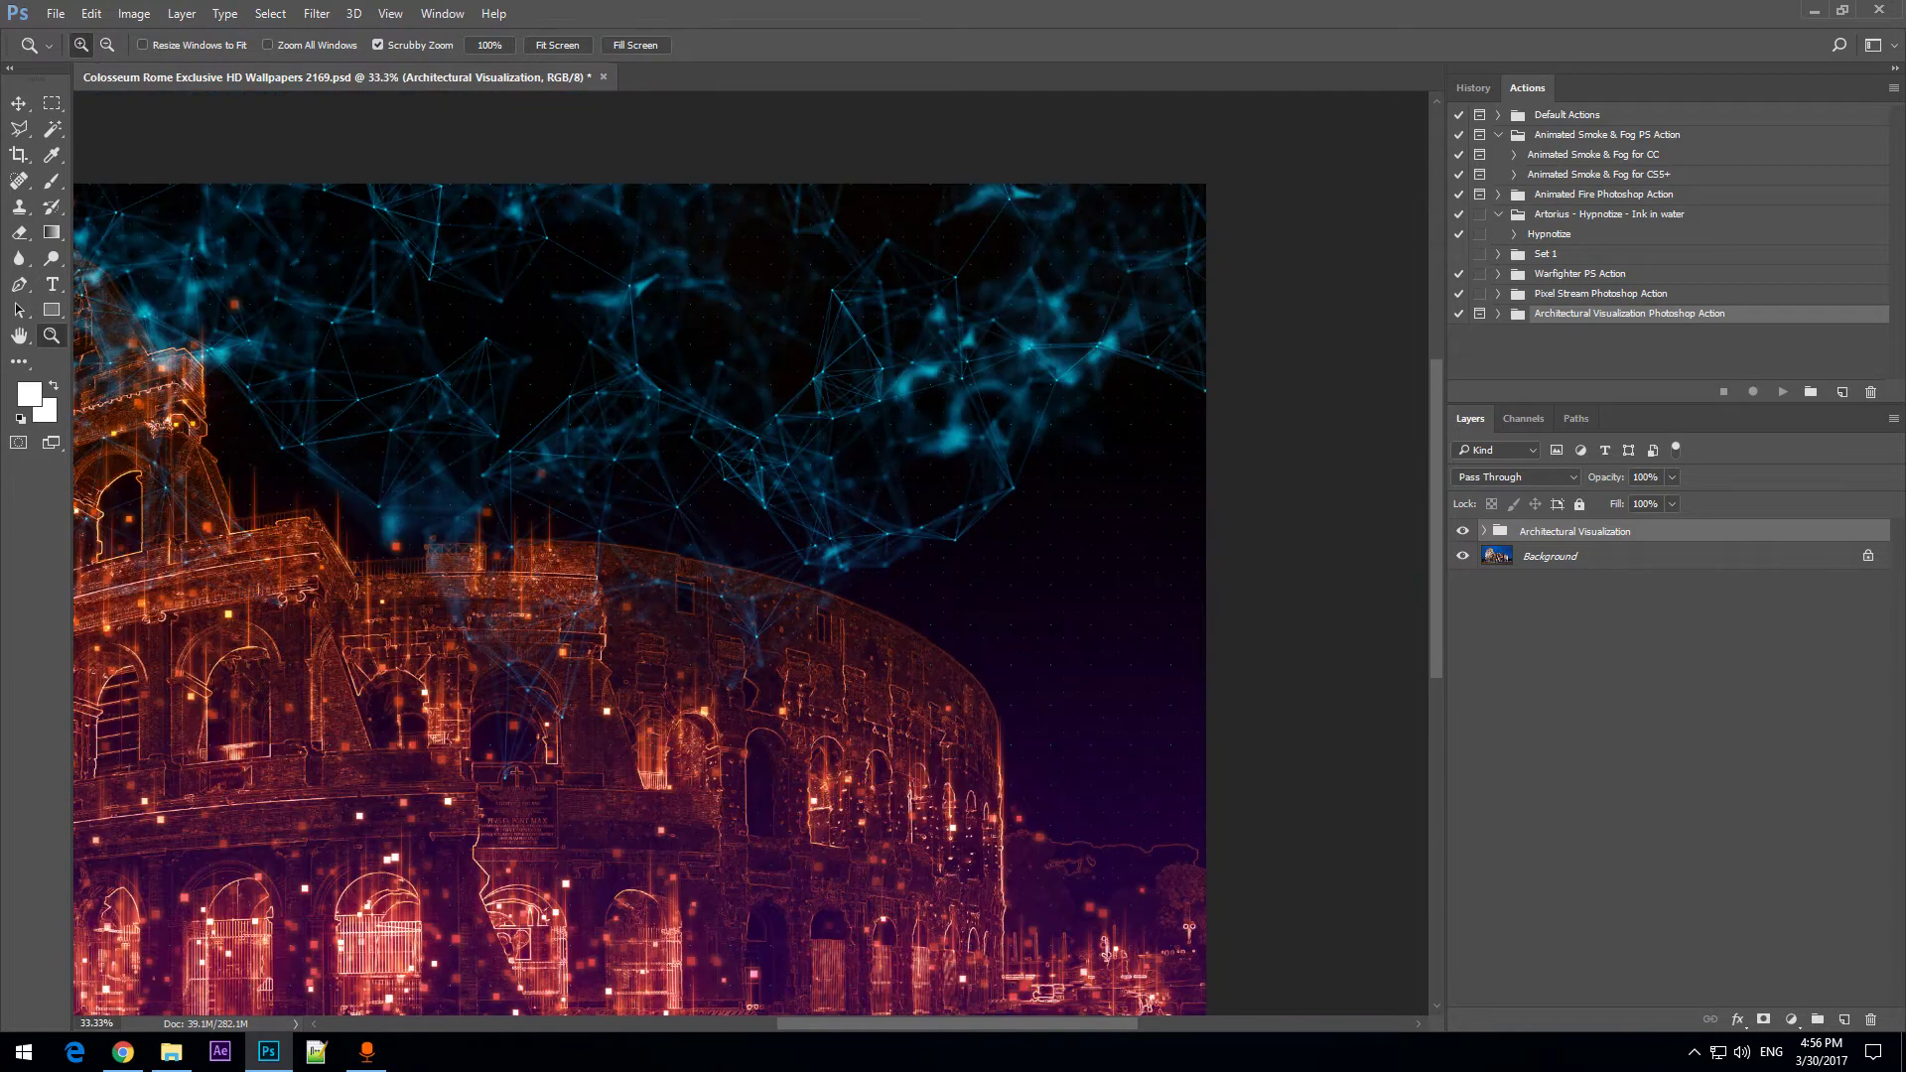
drag(1098, 1026, 1016, 1004)
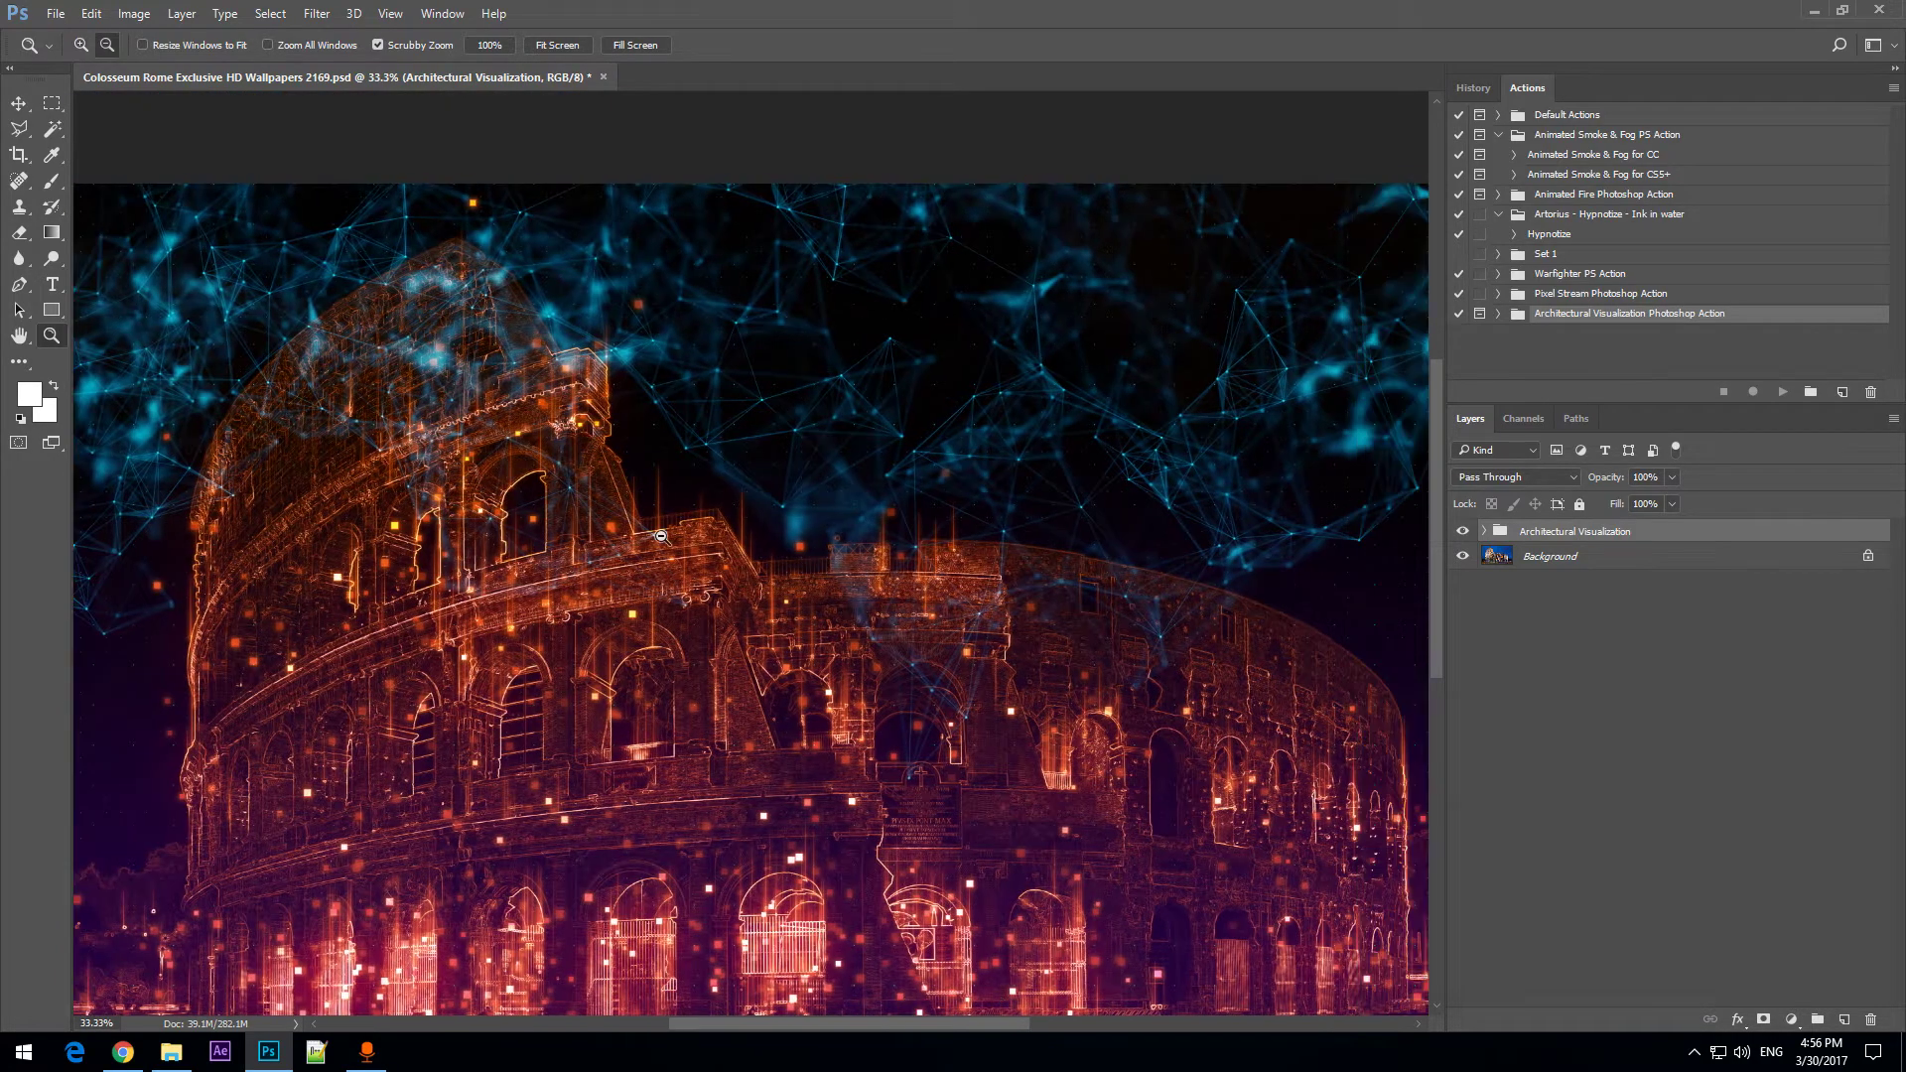
alt+click(660, 551)
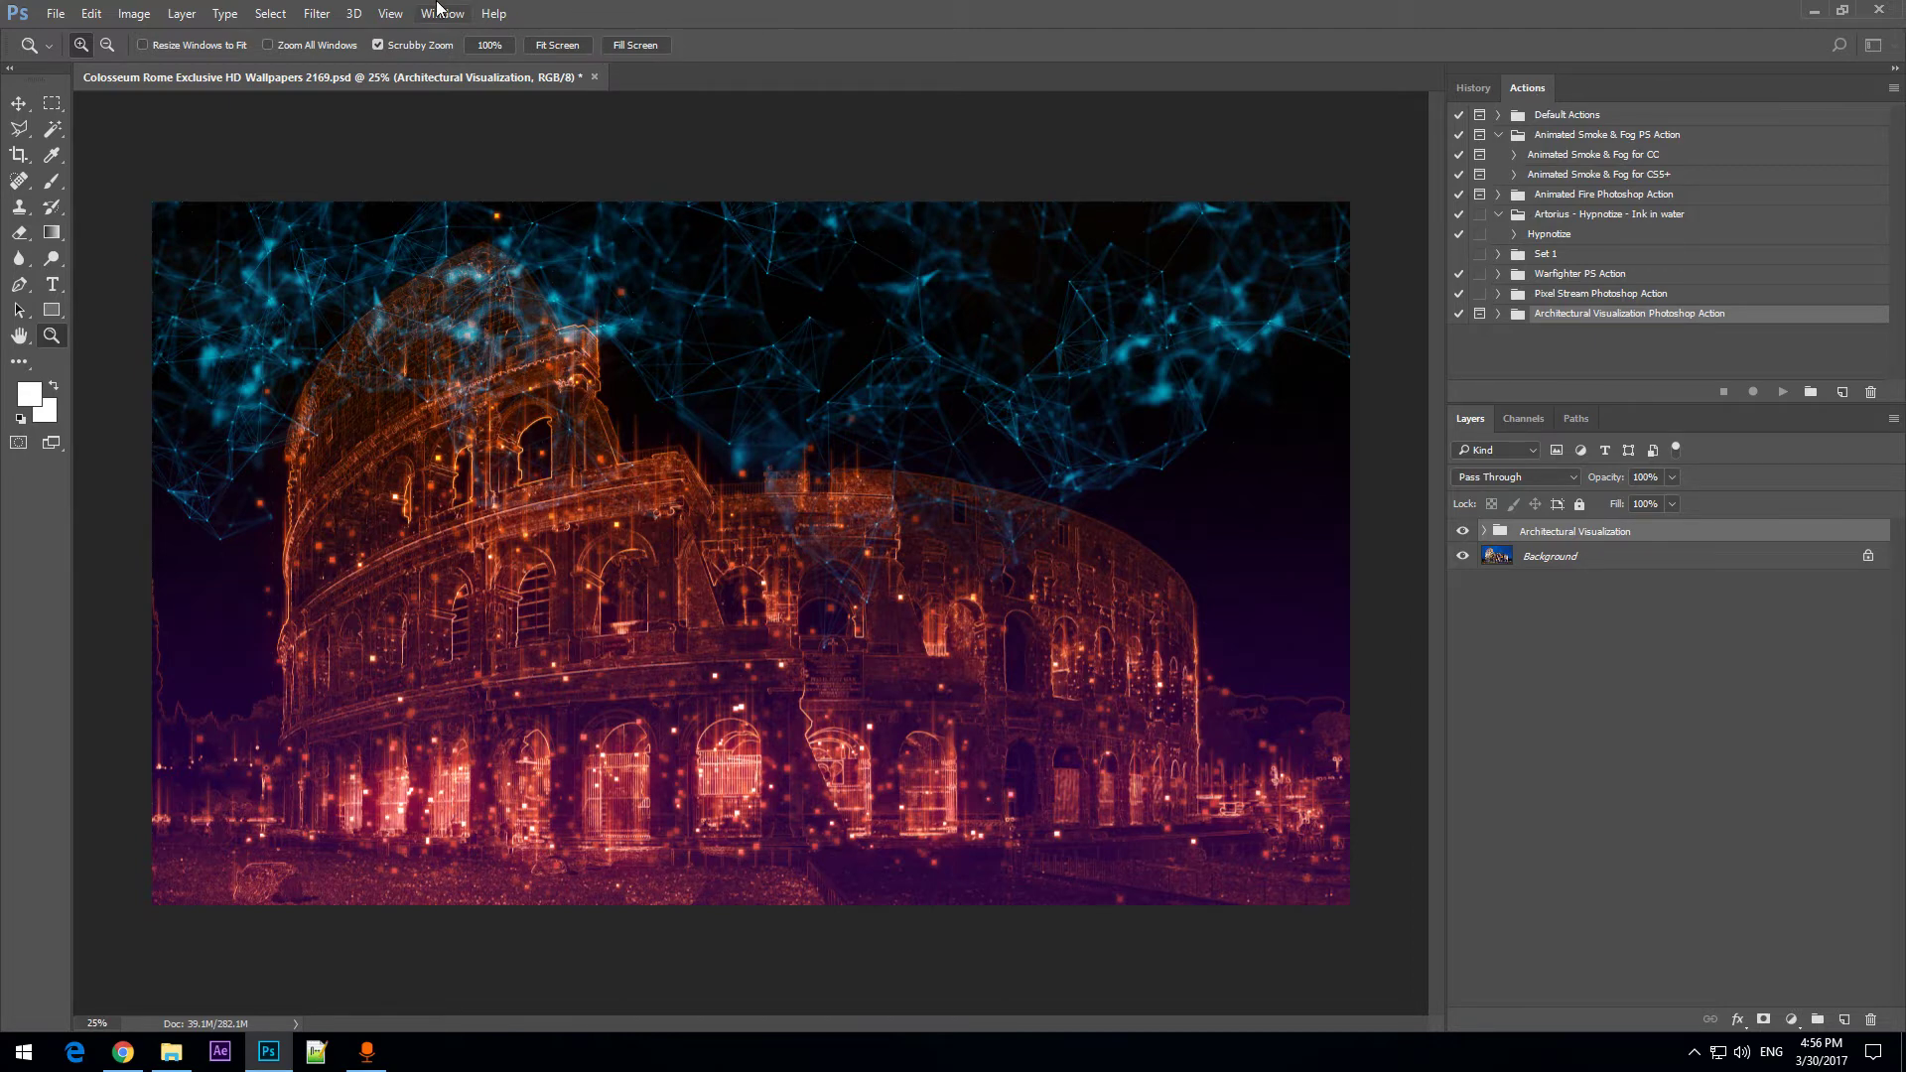
Load Architectural Visualization Photoshop Action.atn into the Actions panel and collapse the new action.
click(444, 14)
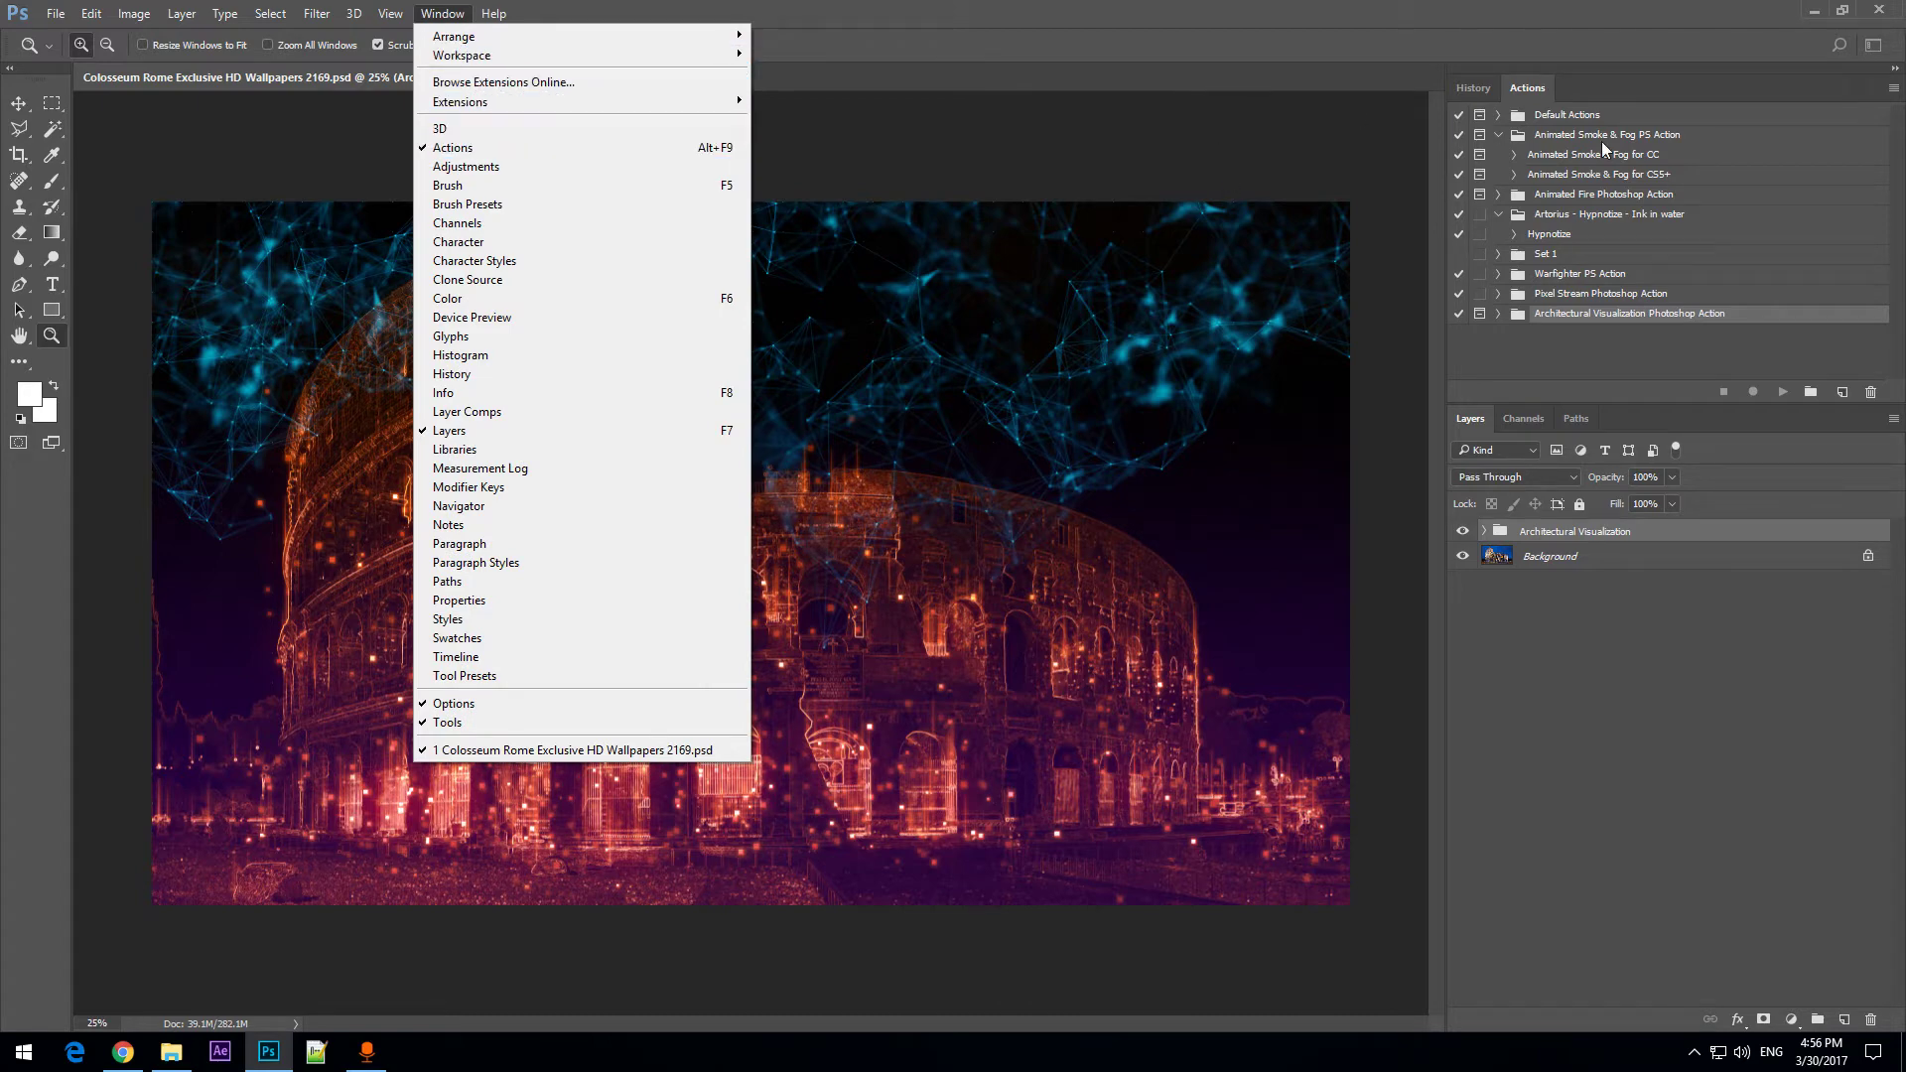
click(1893, 88)
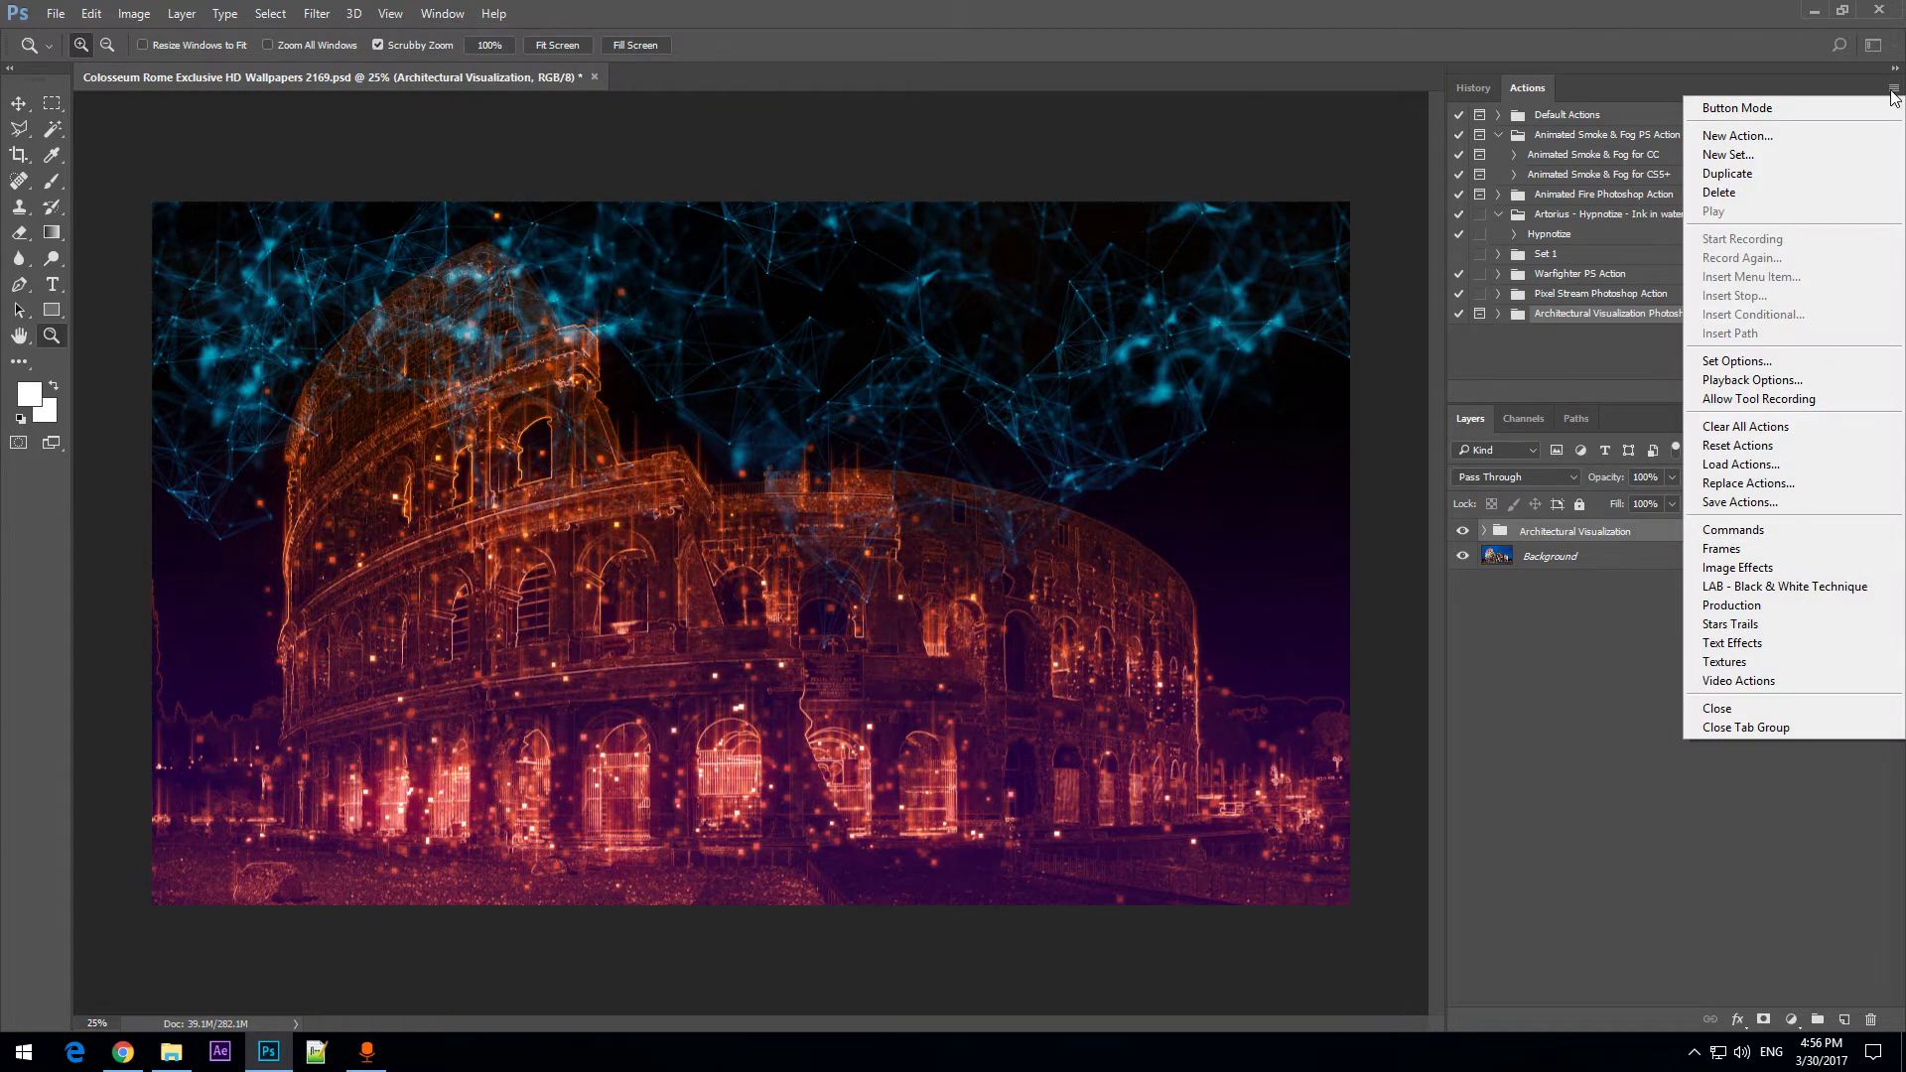
click(1707, 462)
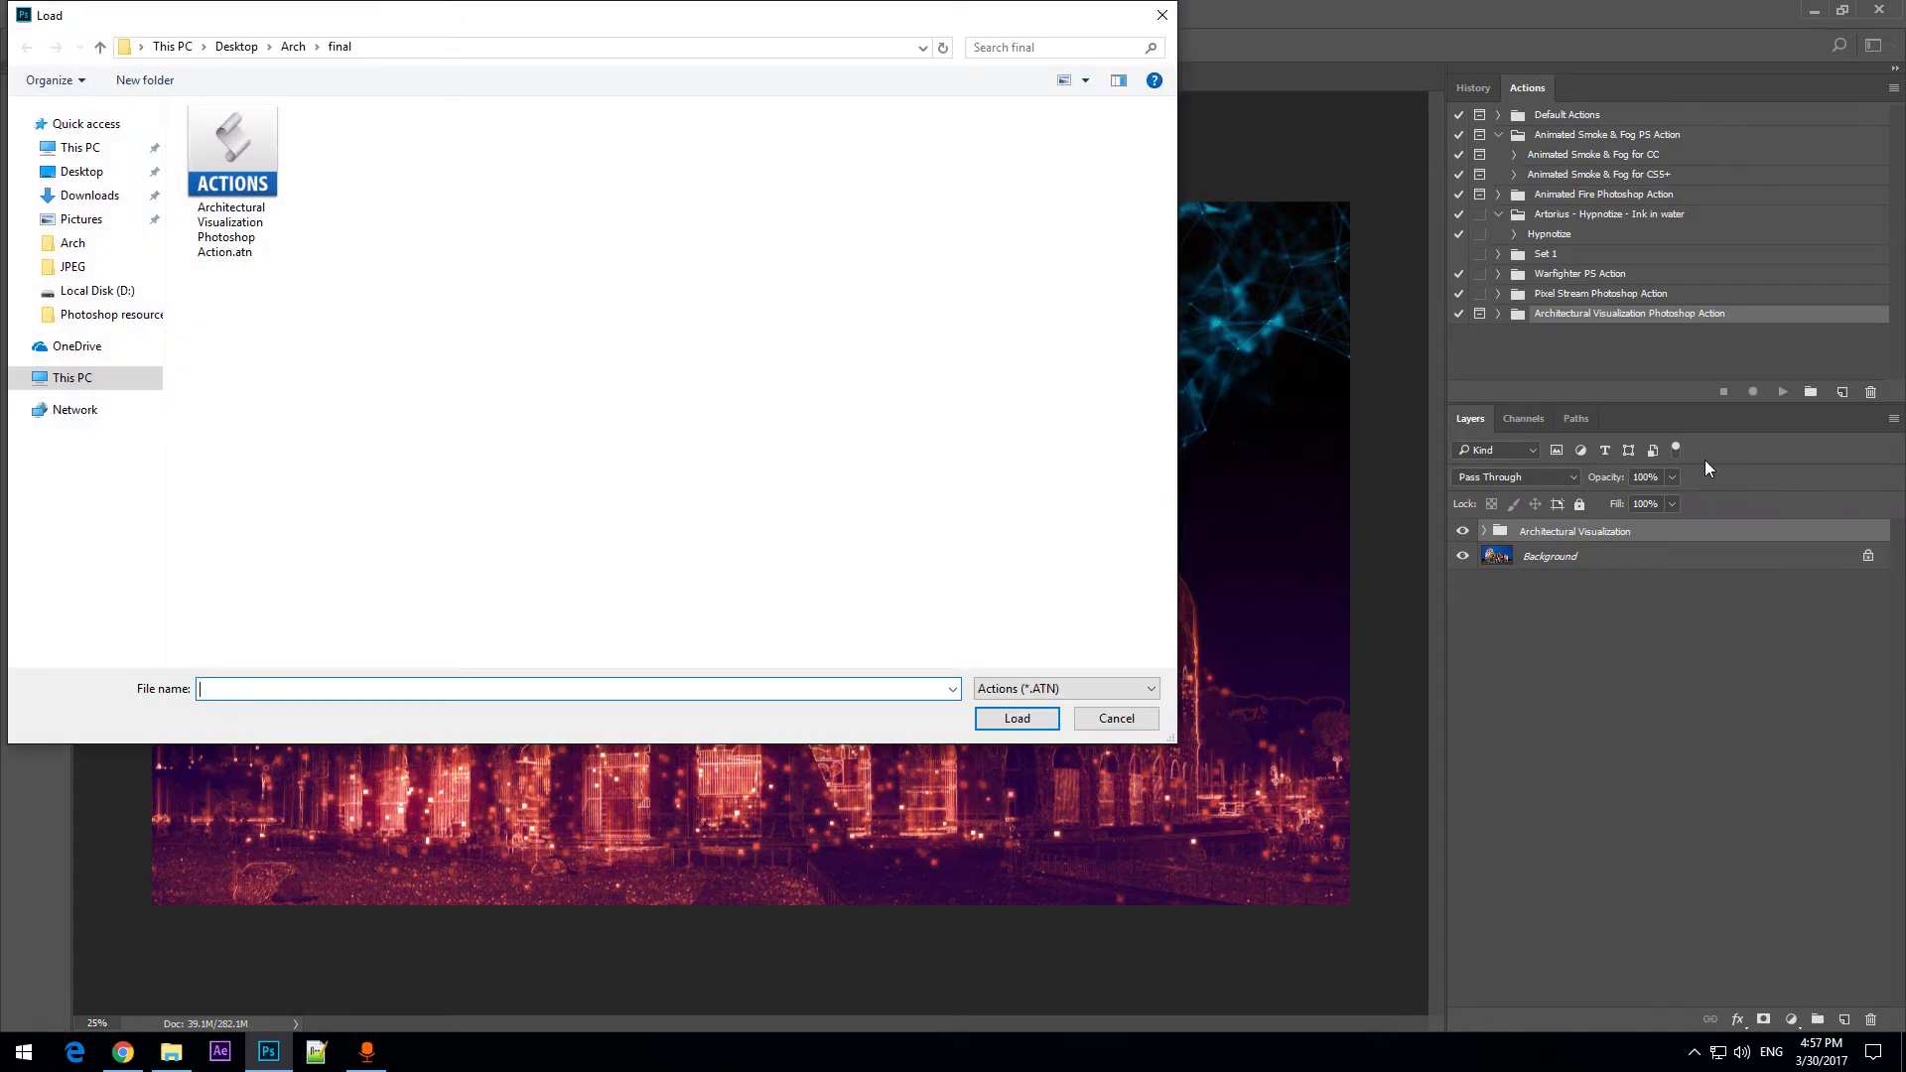
click(252, 164)
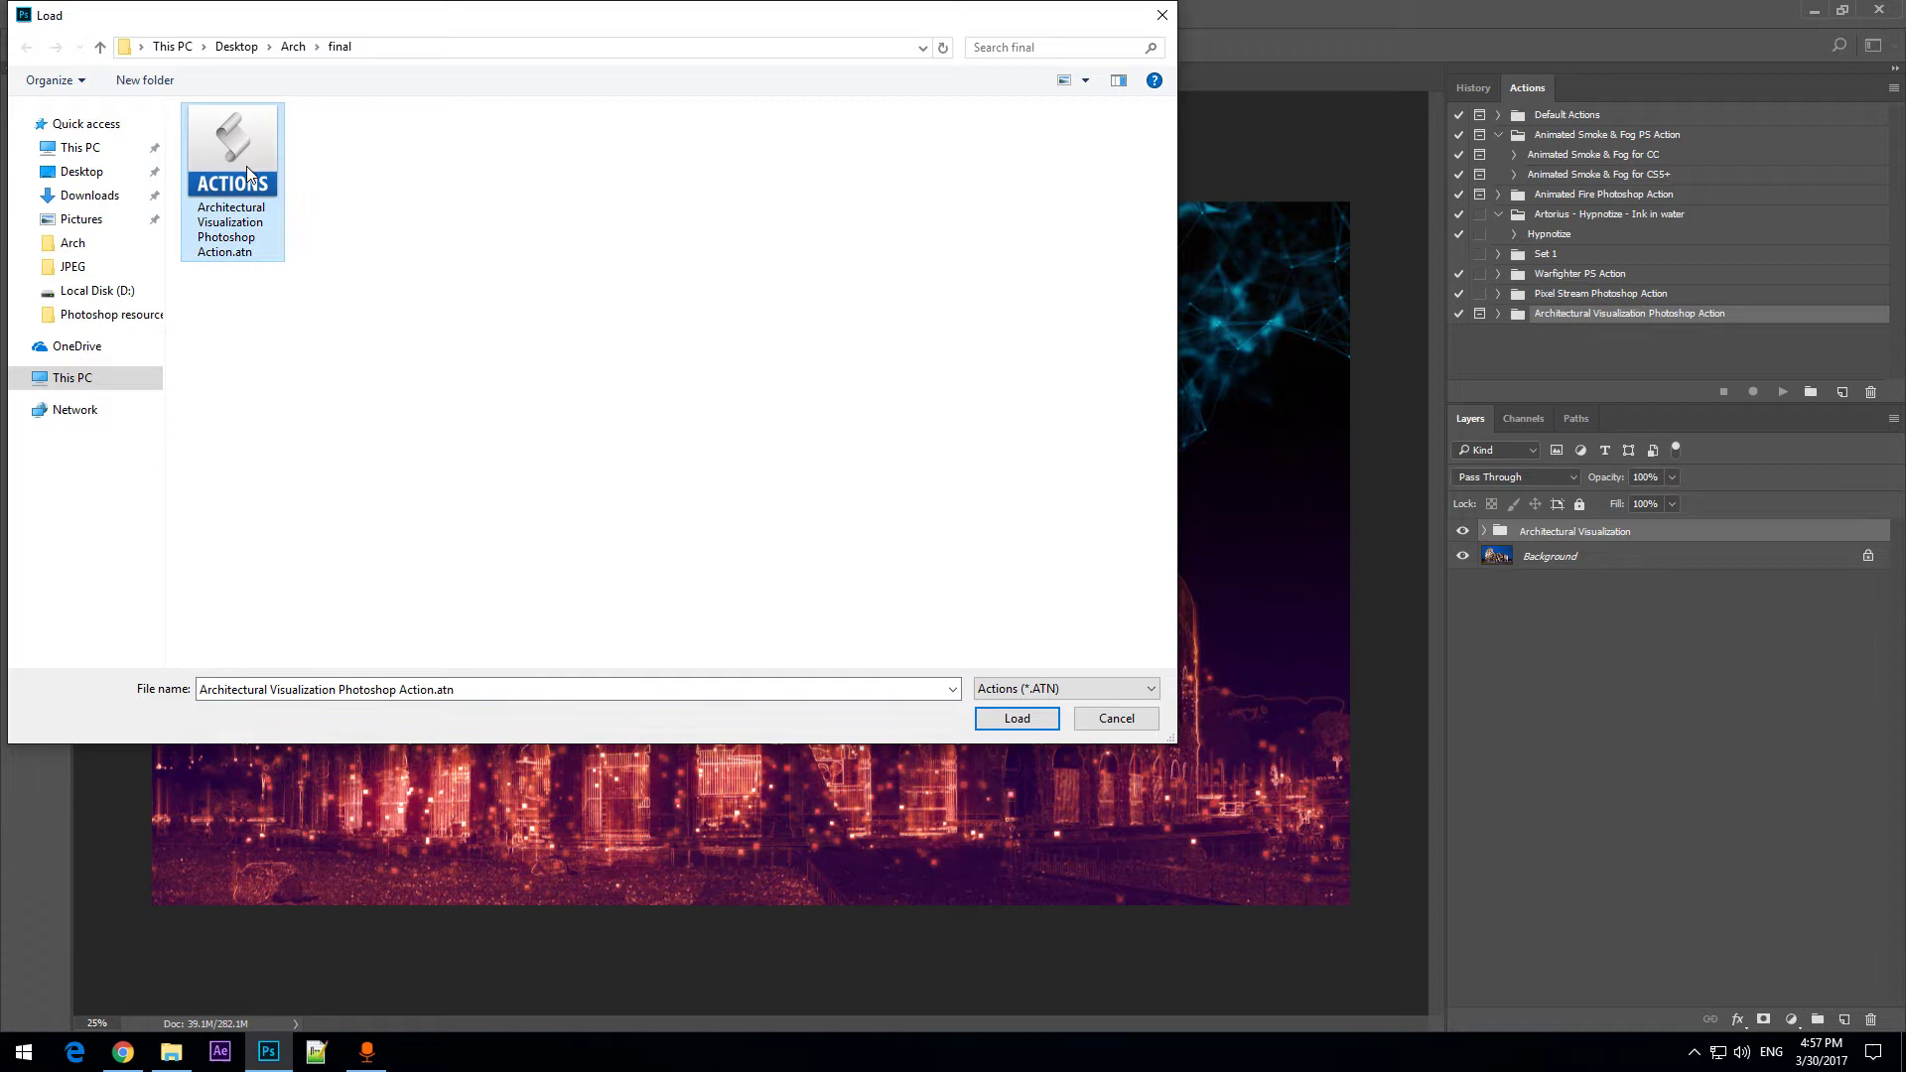
click(1014, 719)
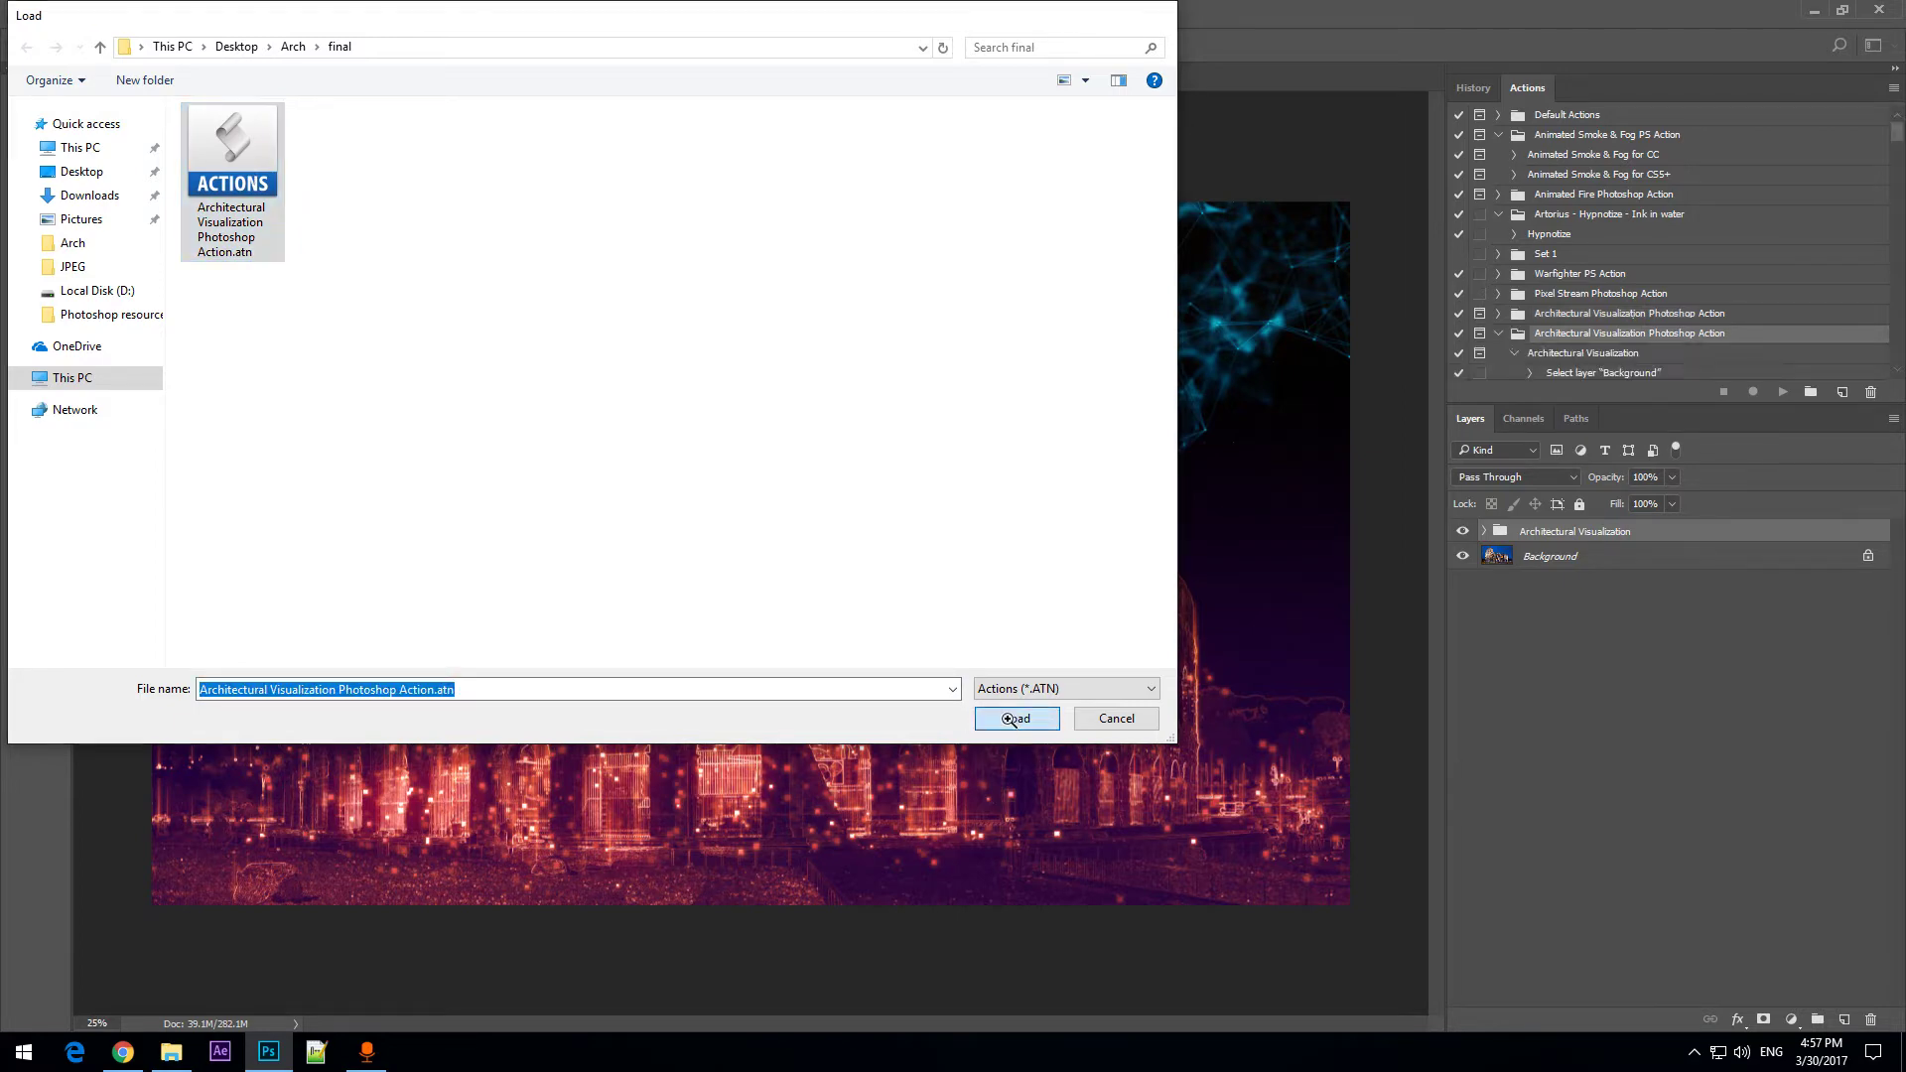
scroll(1588, 245, down, 1)
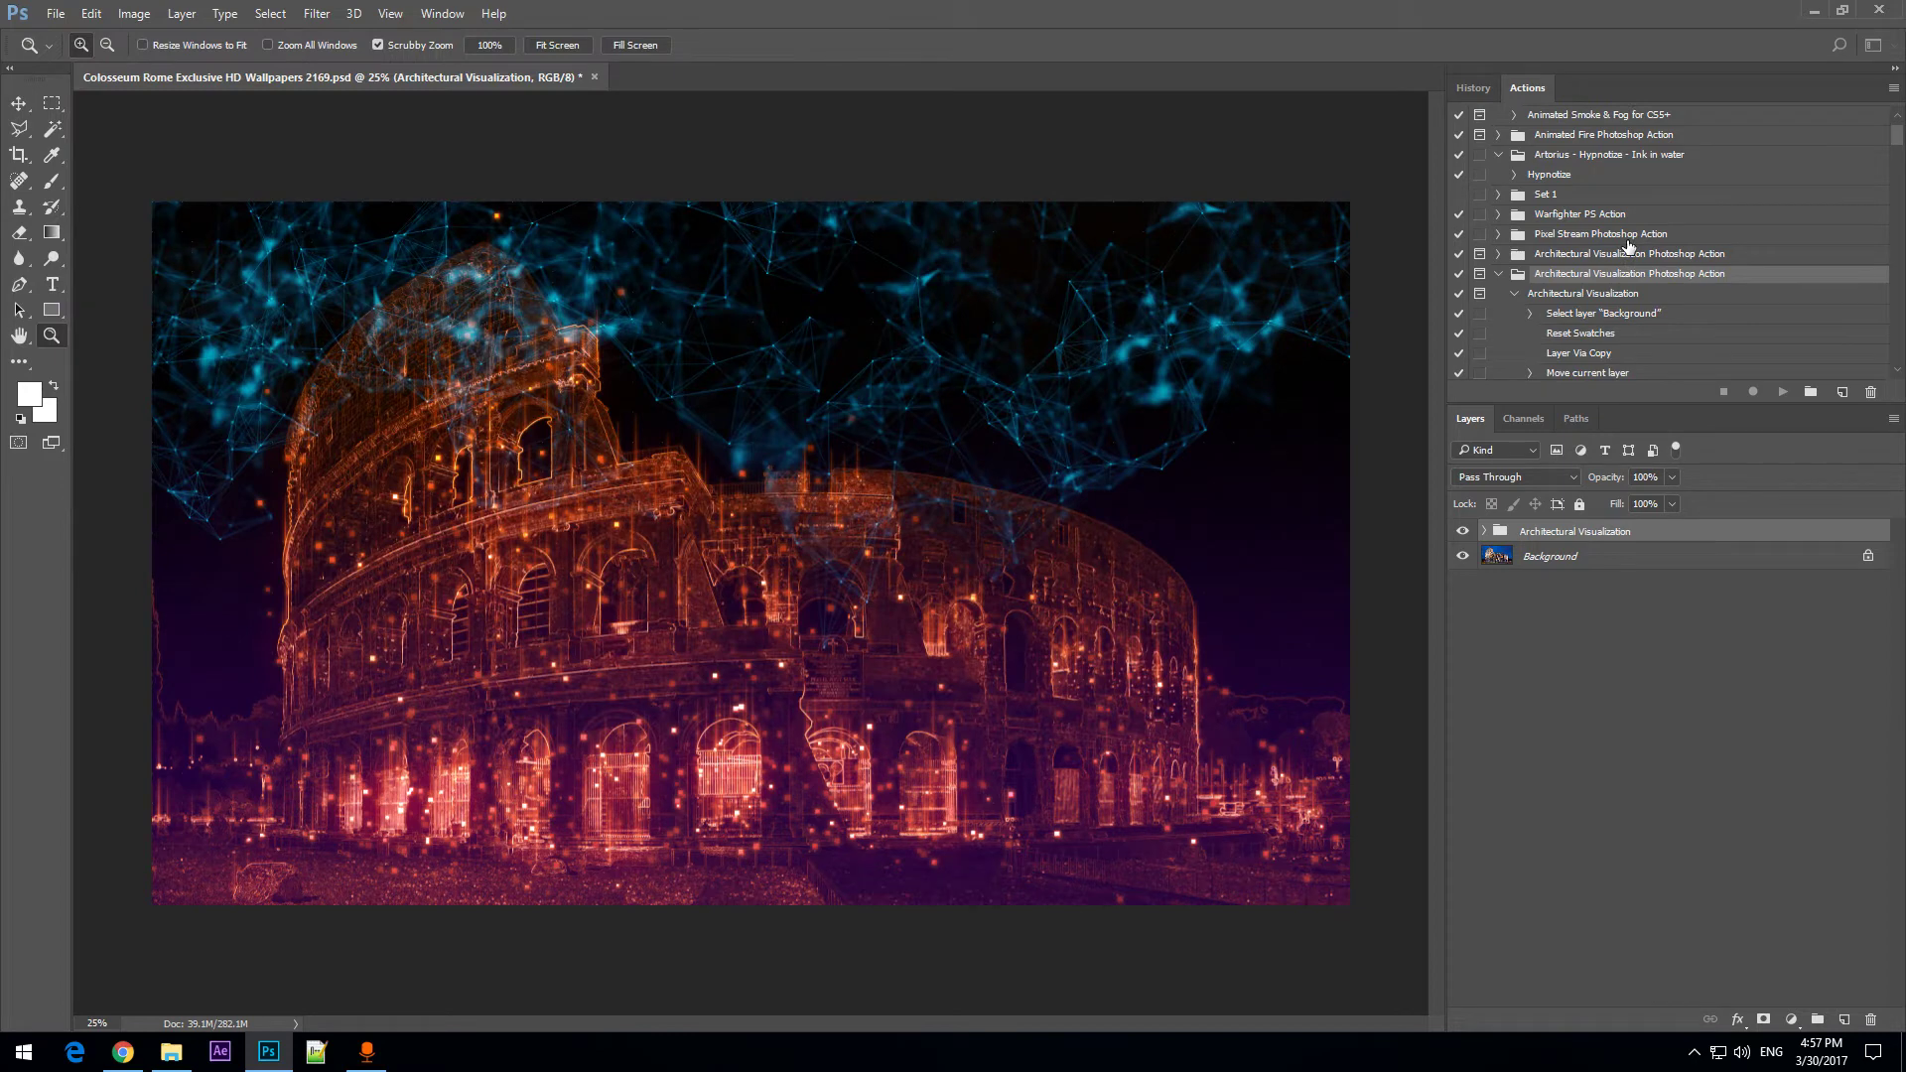
click(1571, 301)
click(1514, 294)
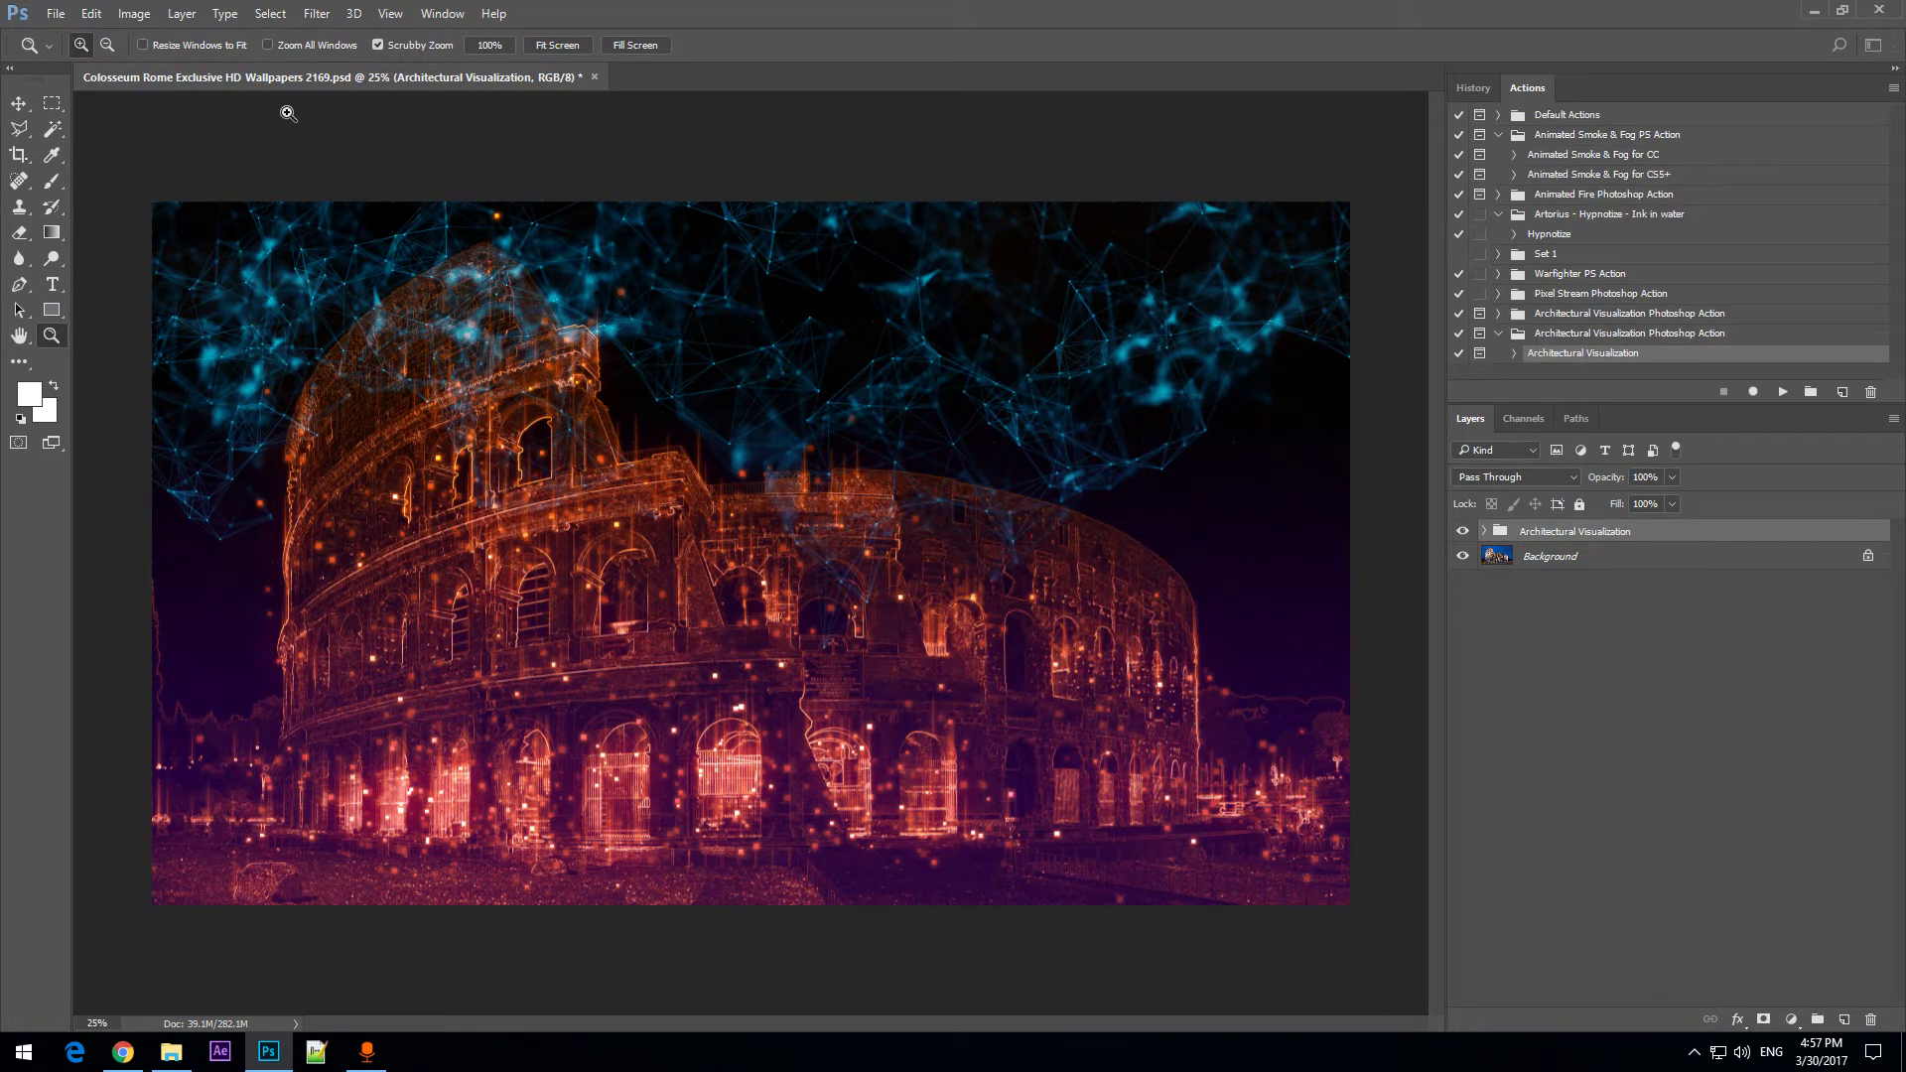
Load Architectural Visualization Brushes.abr through the Brush tool's preset picker.
click(53, 187)
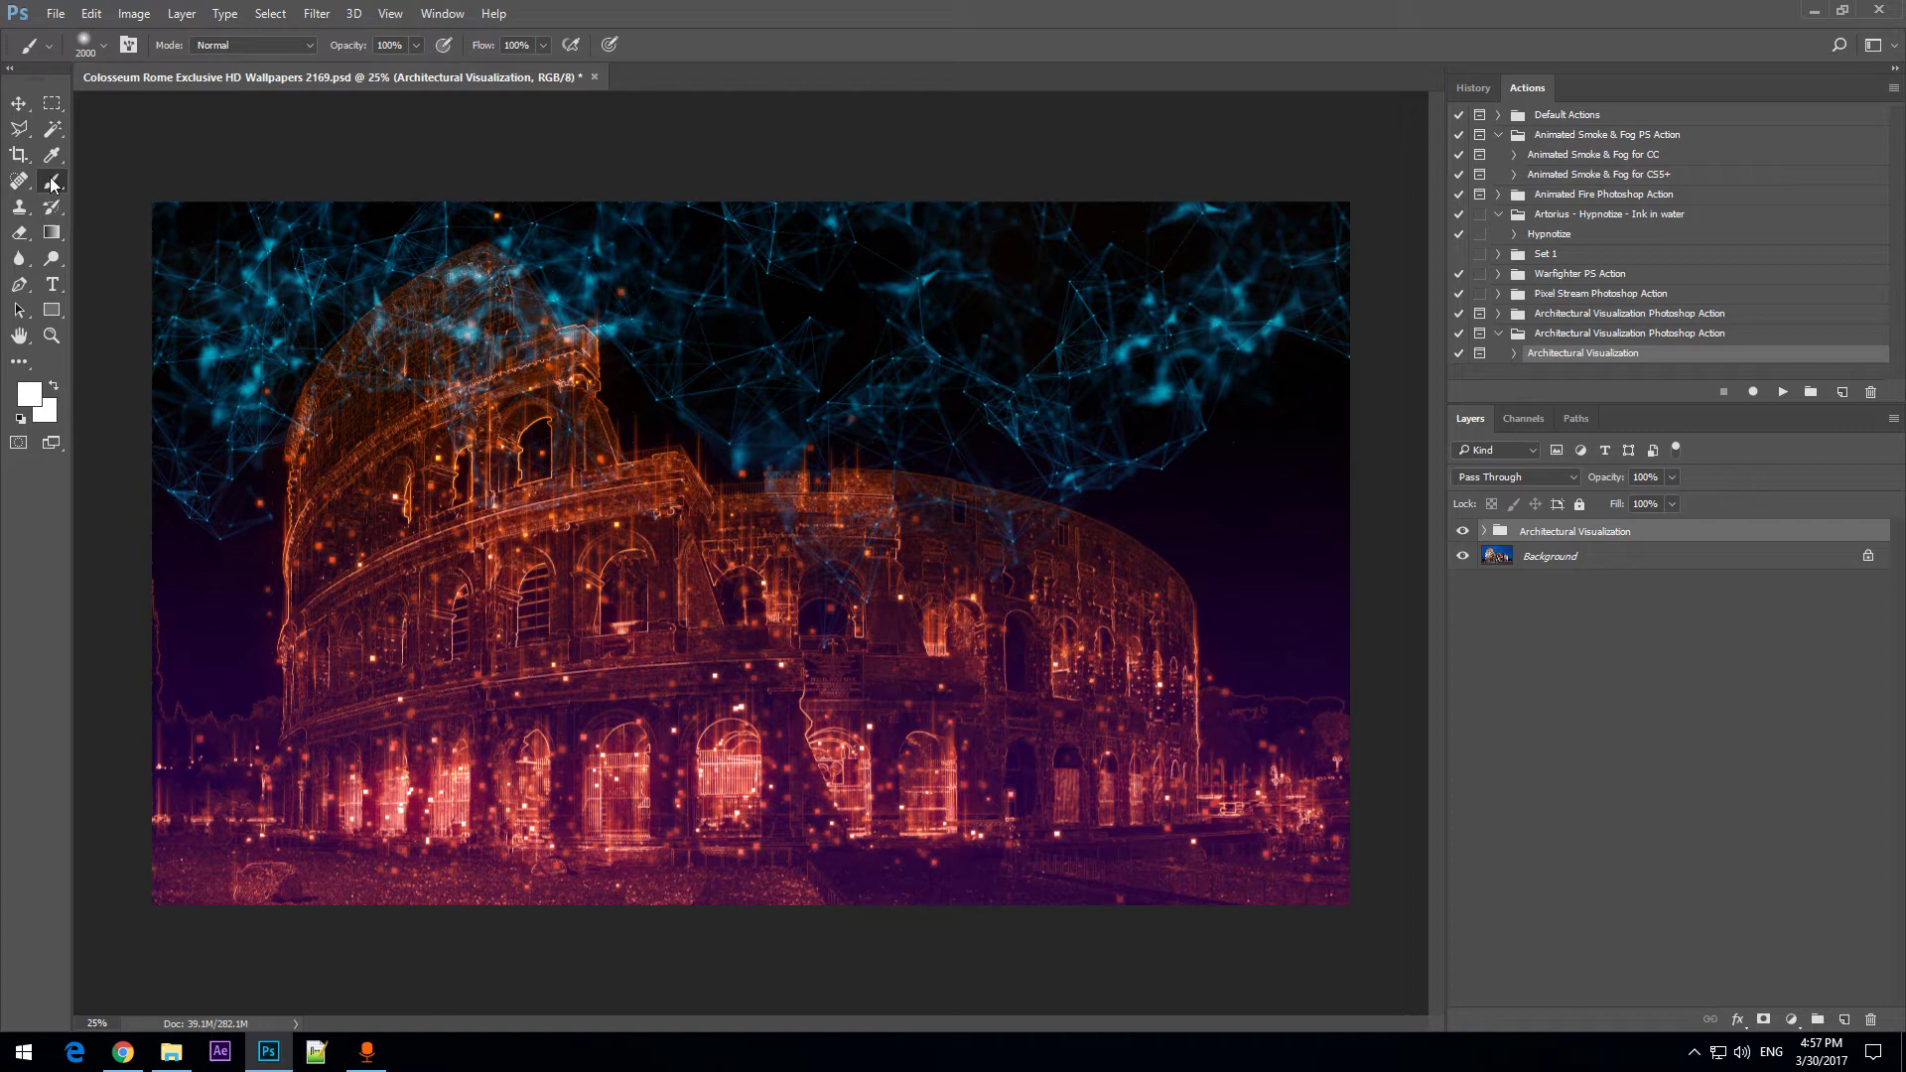
click(105, 44)
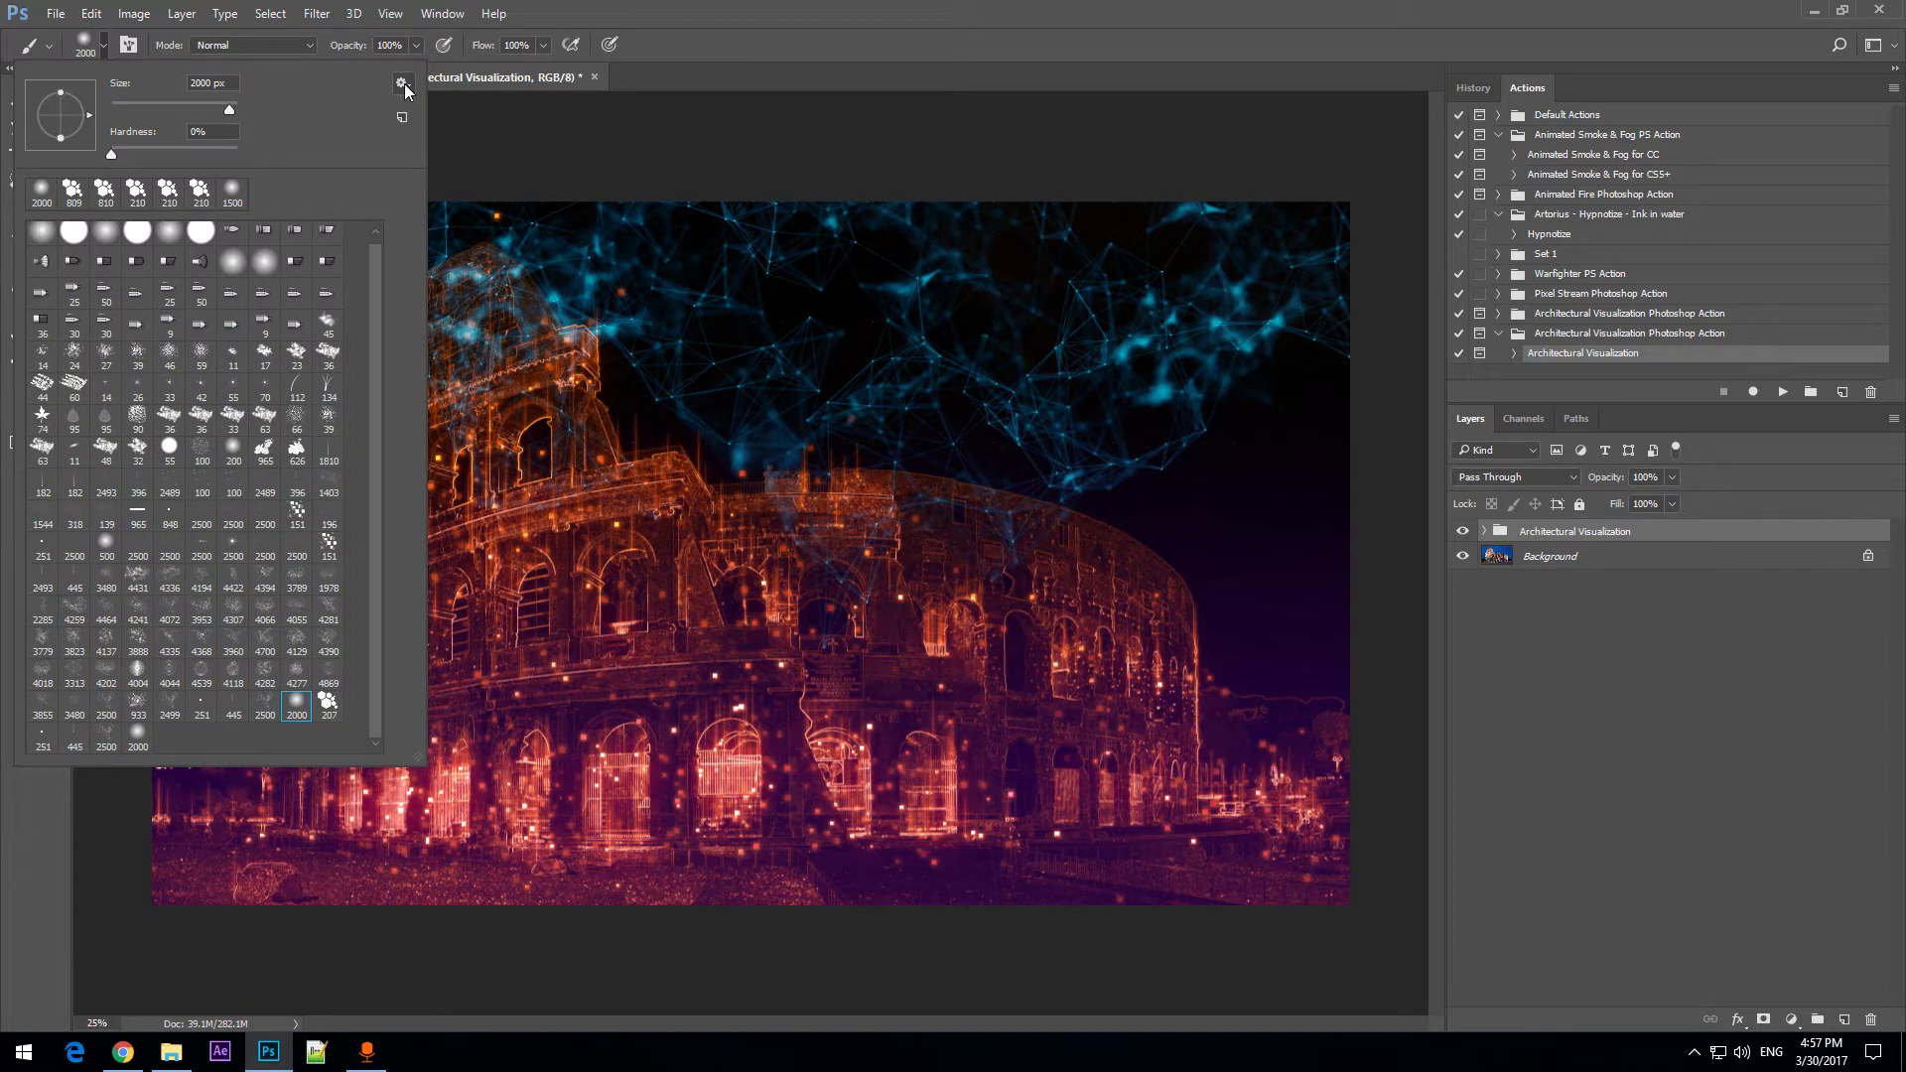
click(402, 83)
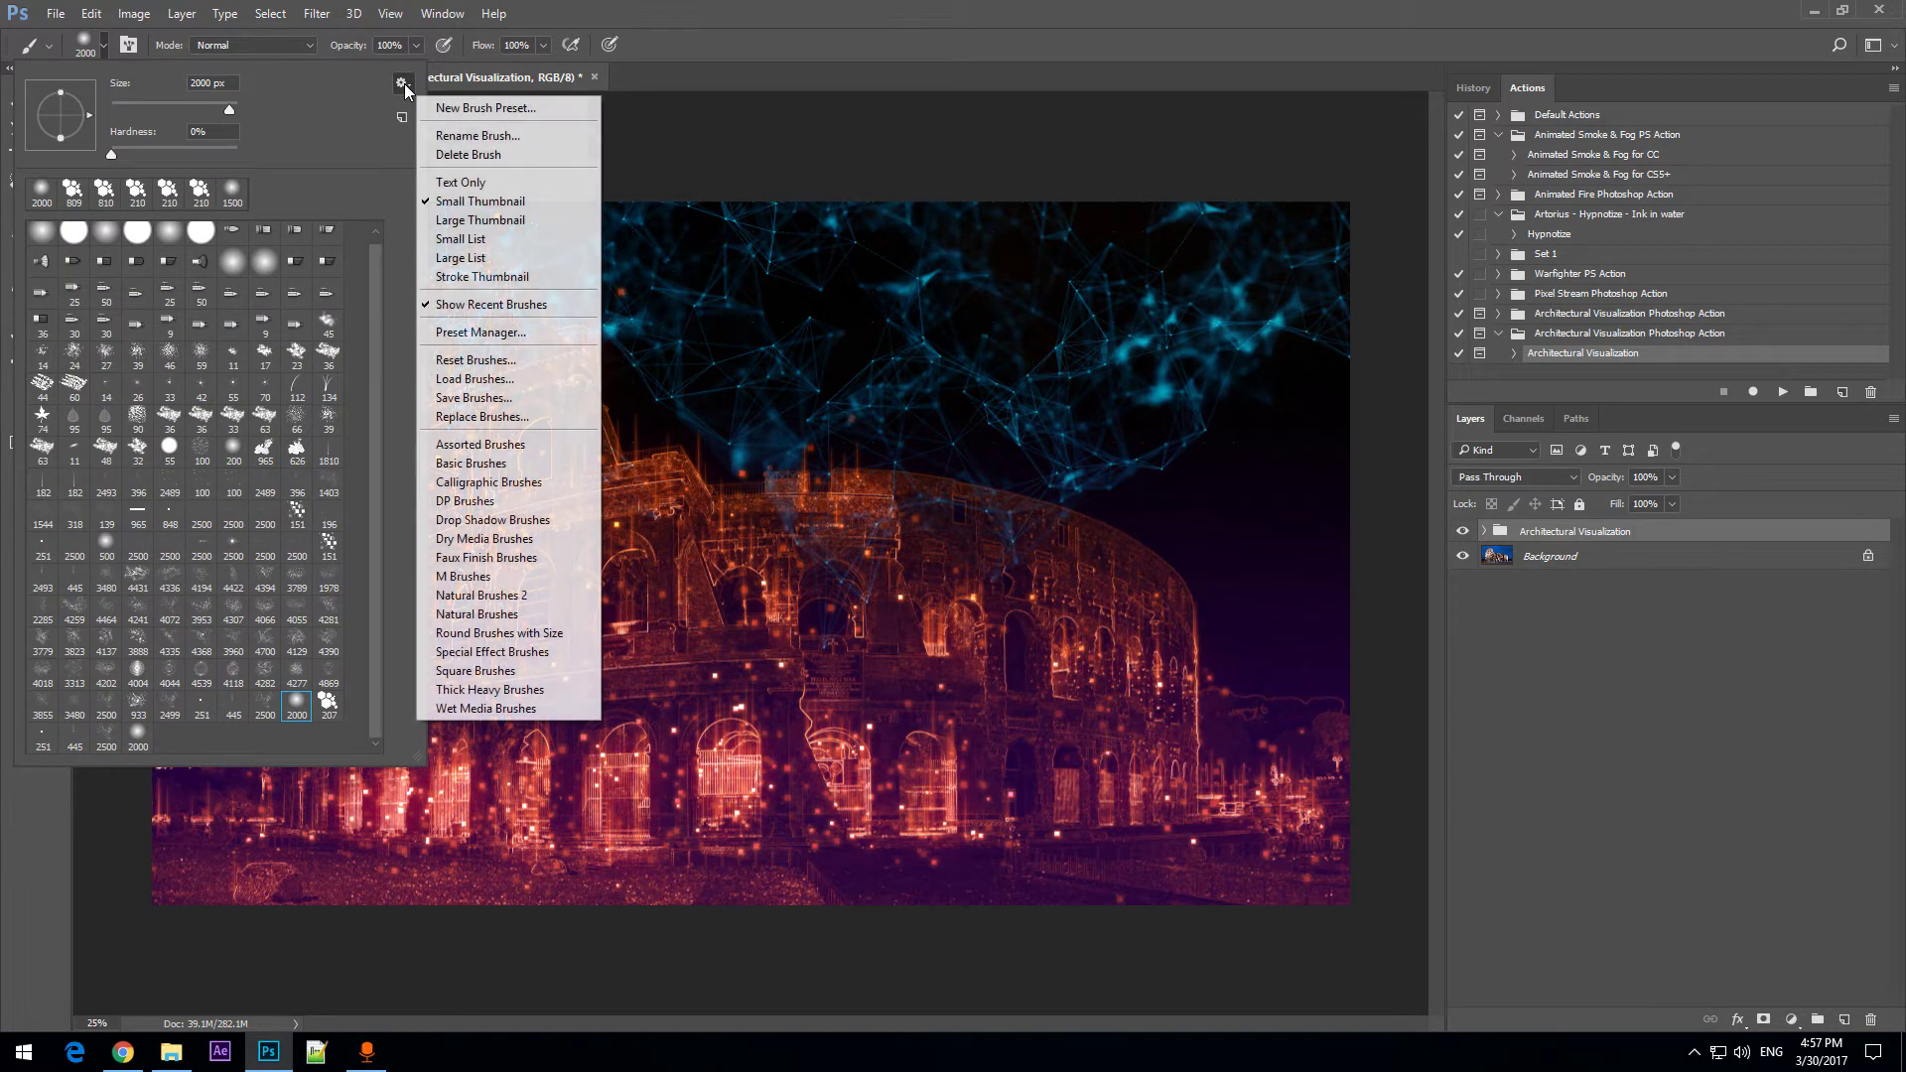
click(490, 380)
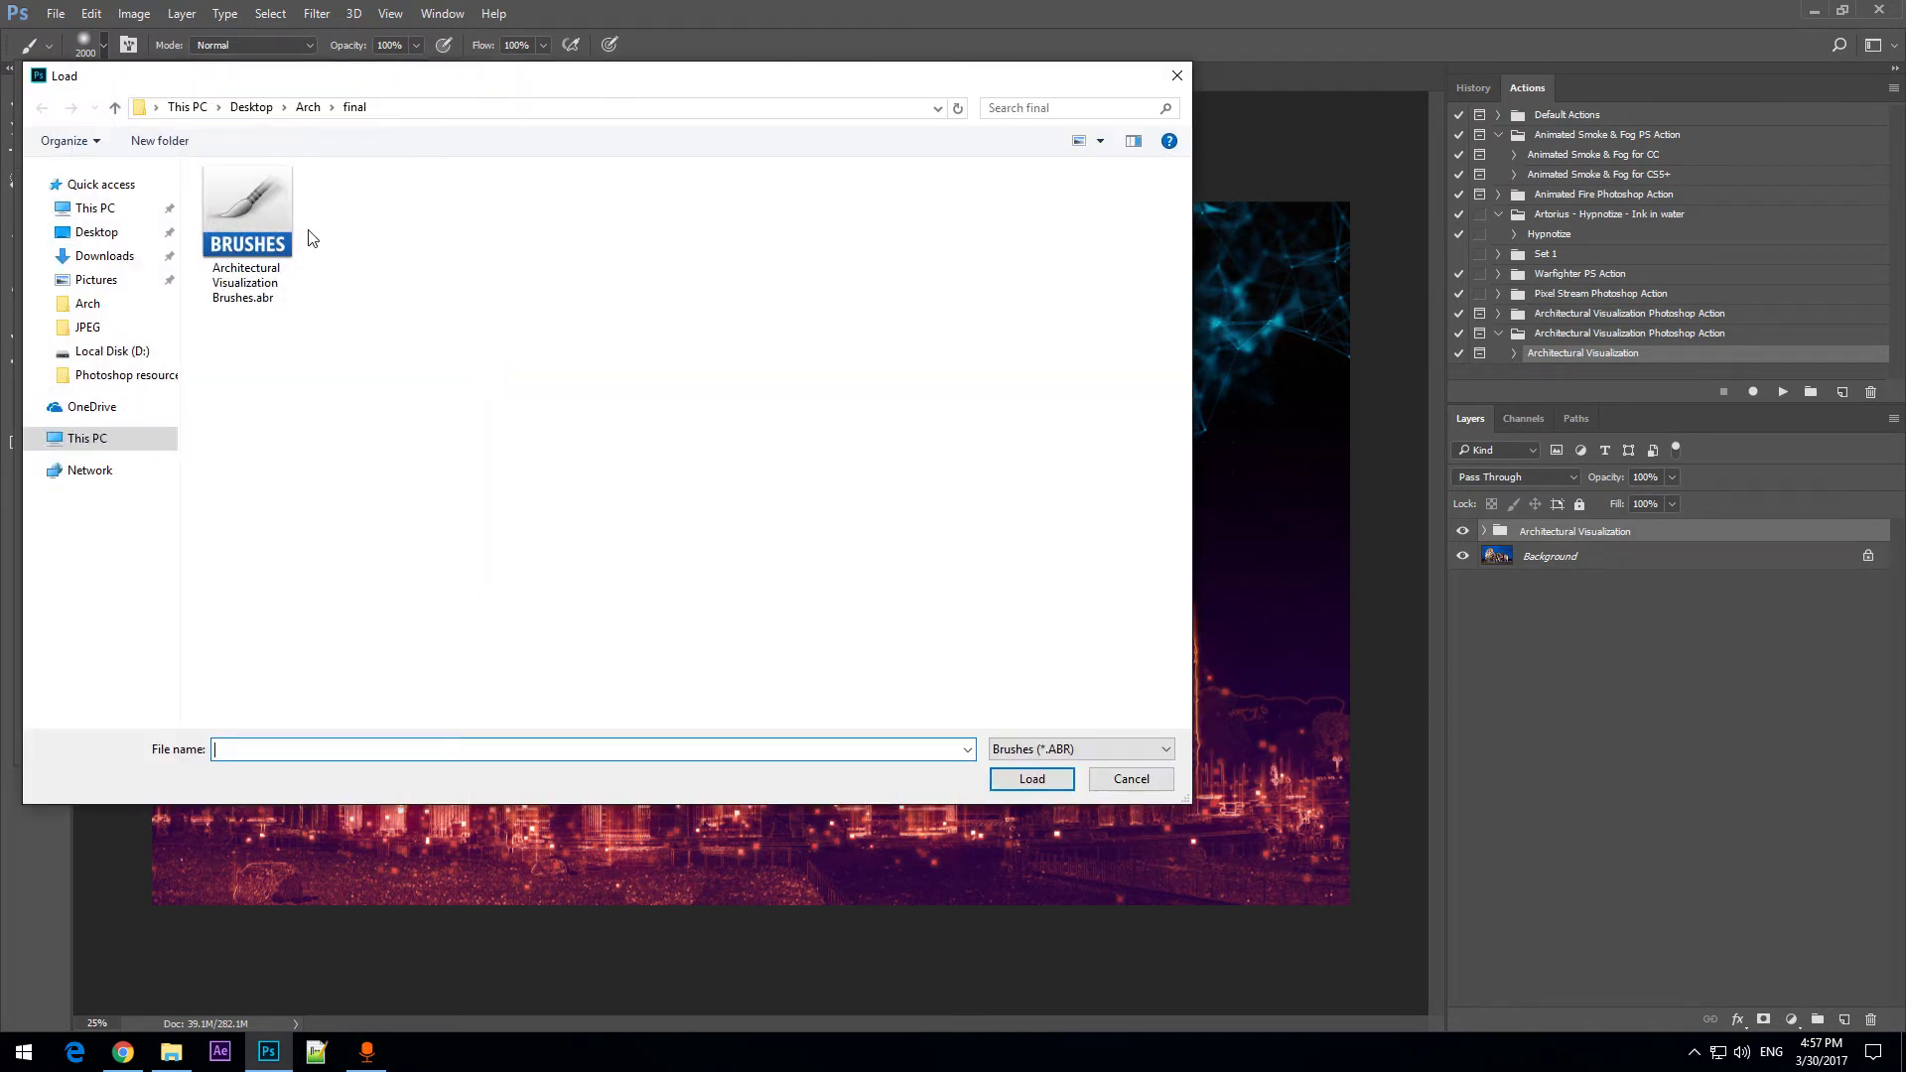
click(265, 217)
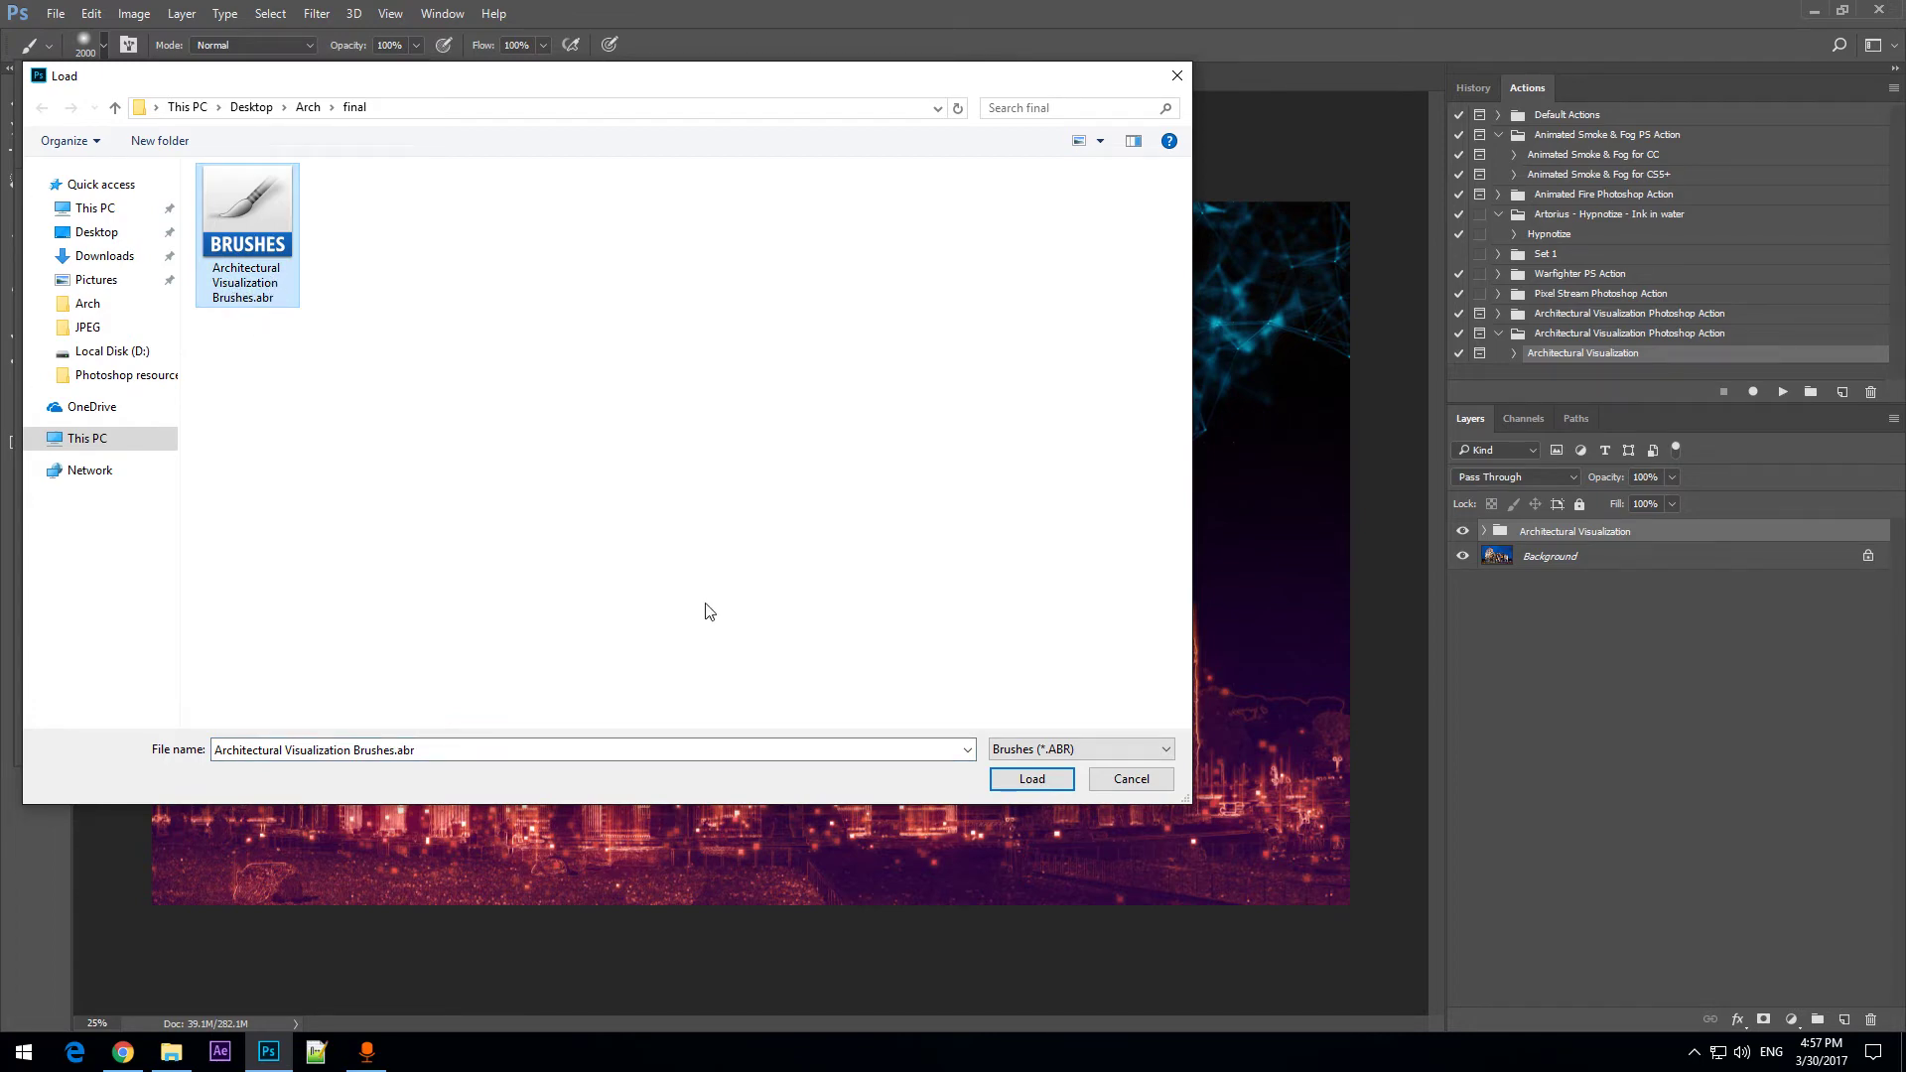
click(1032, 778)
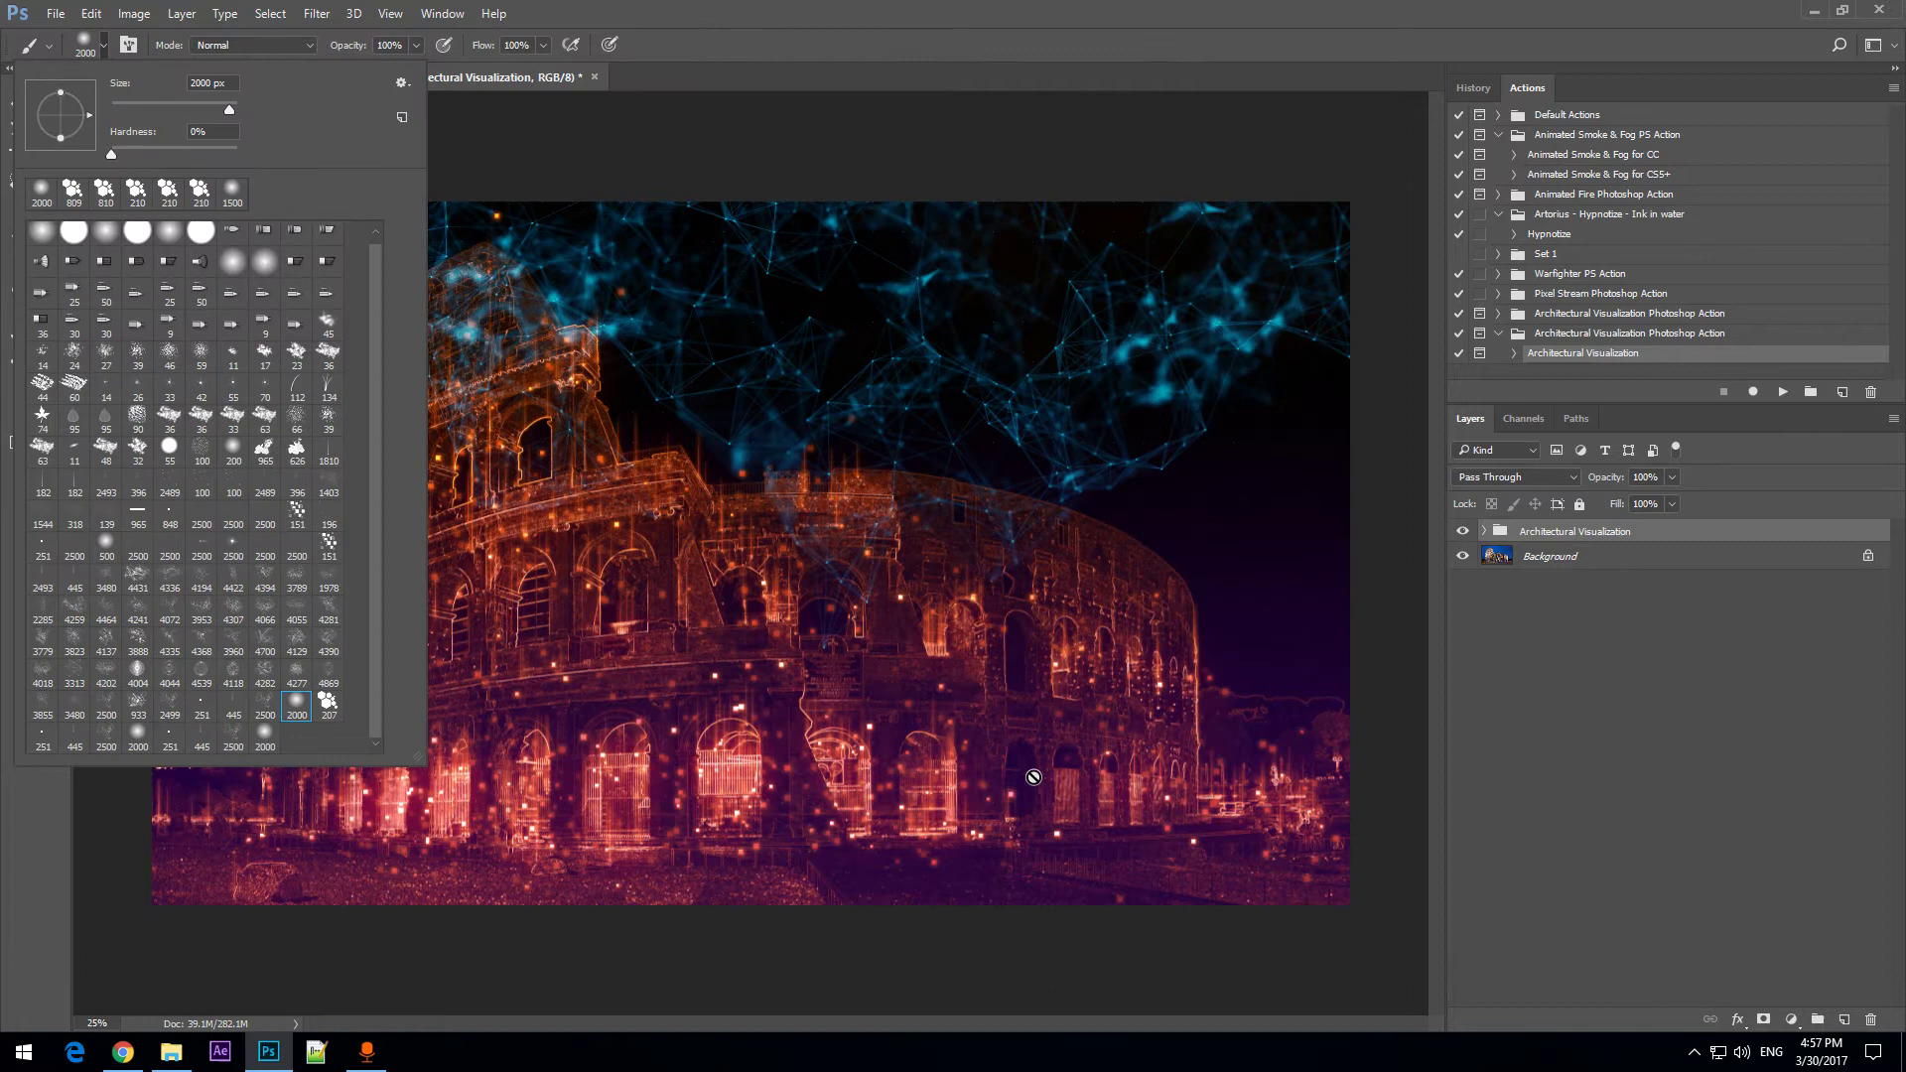
Switch to the Paint Bucket tool with its fill source set to Pattern.
click(735, 9)
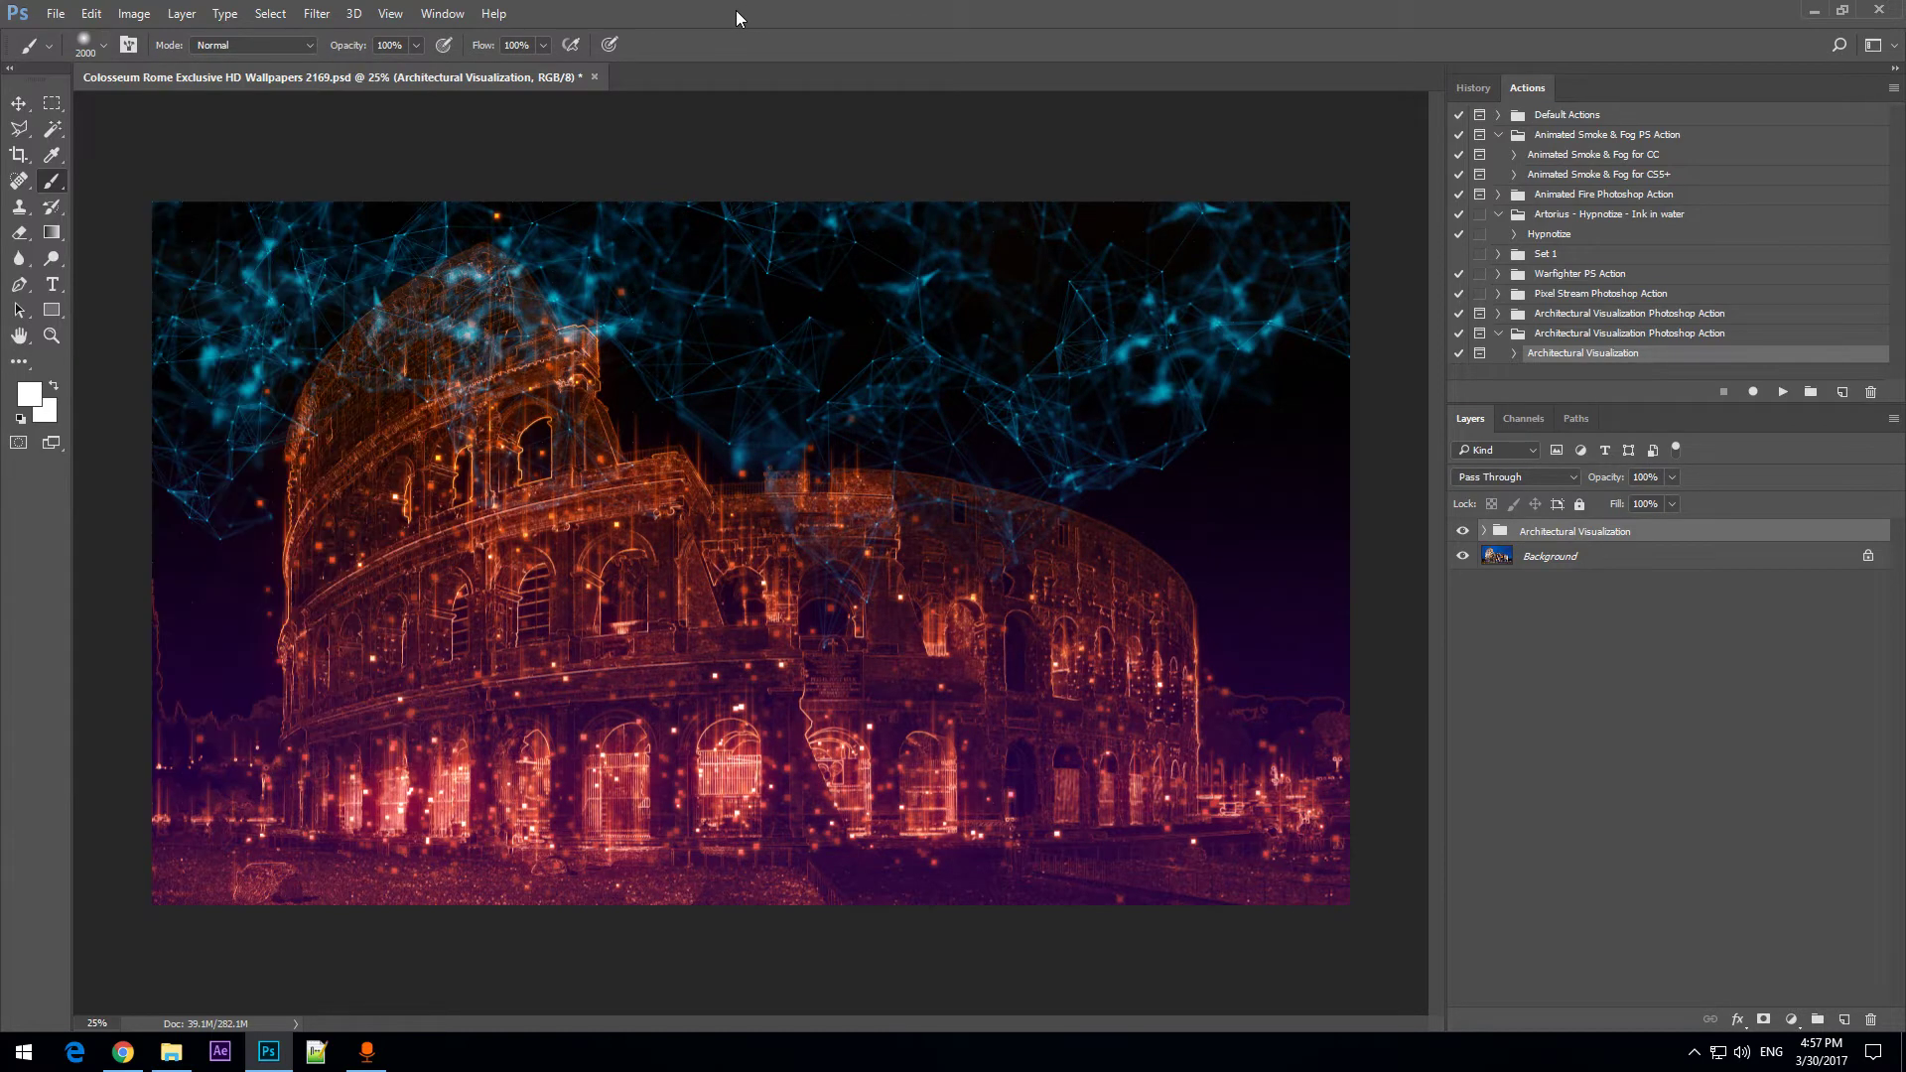
click(51, 235)
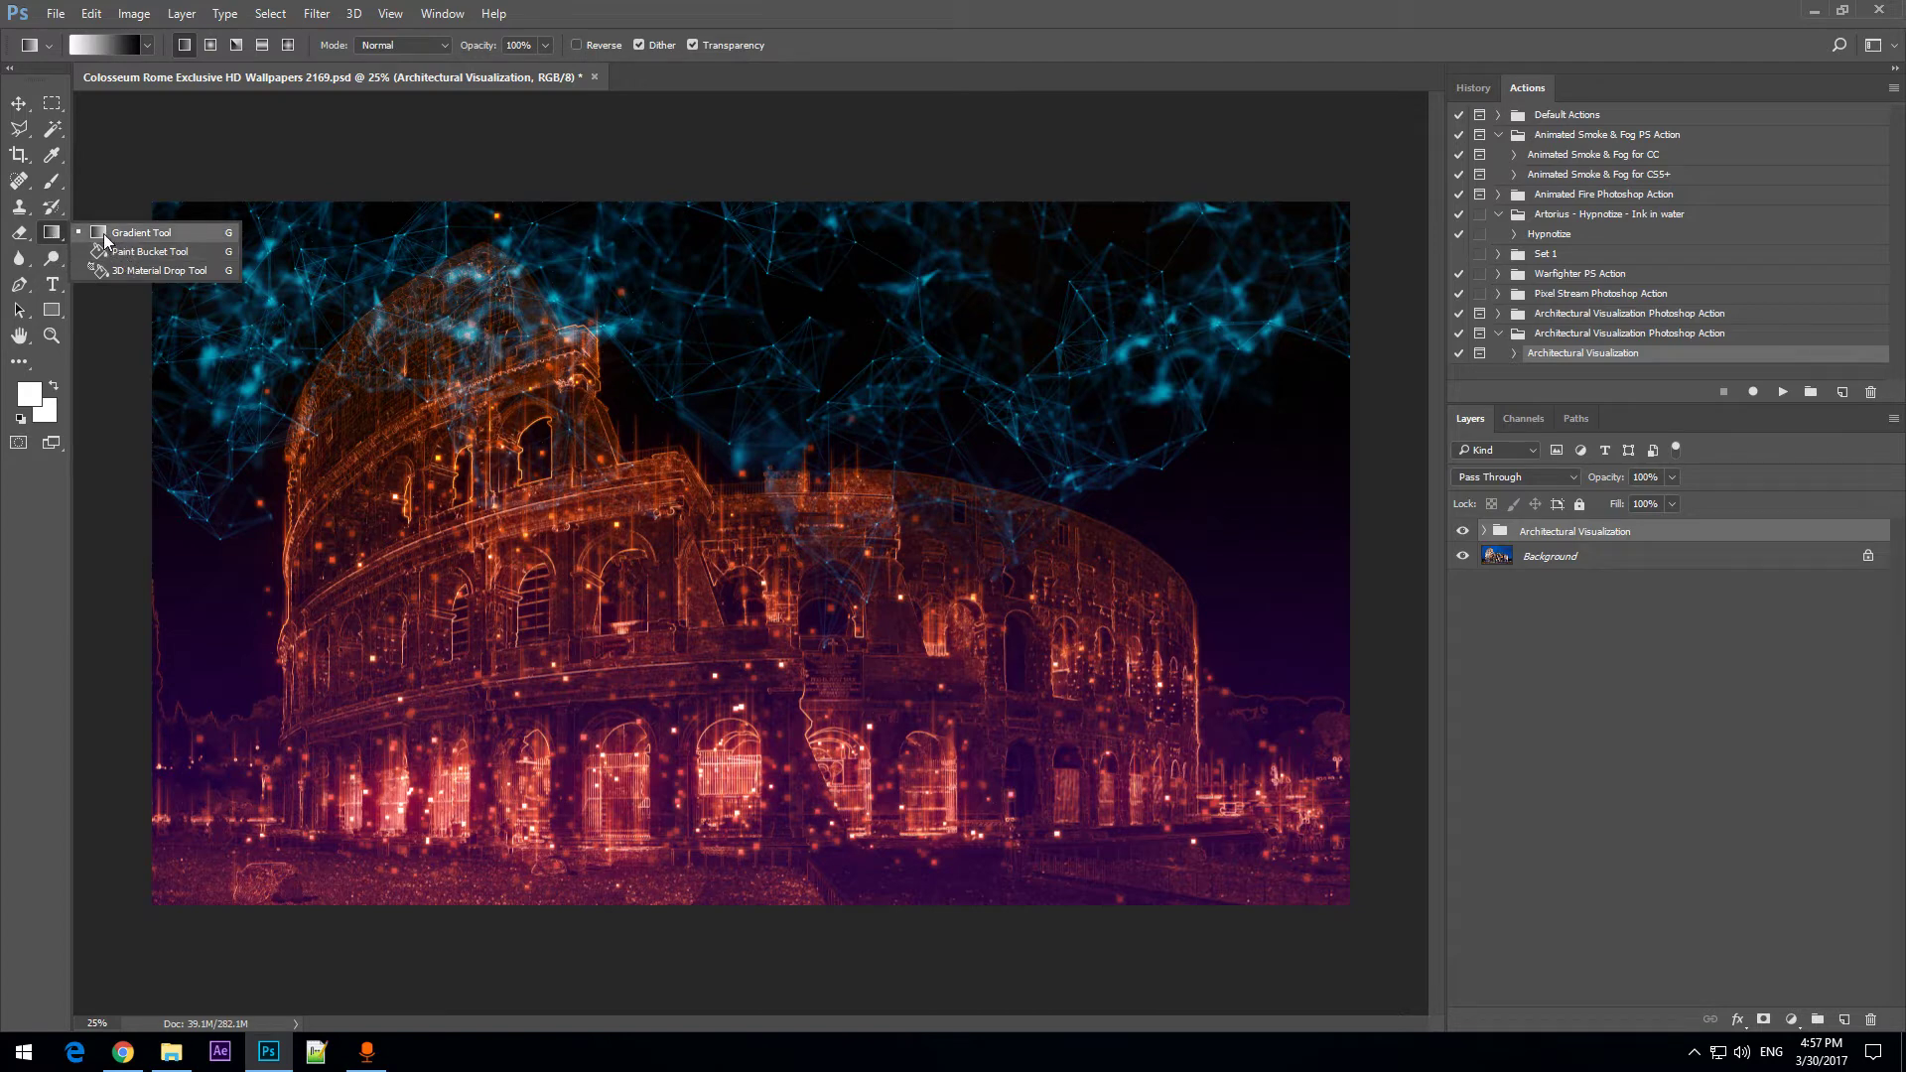
click(139, 252)
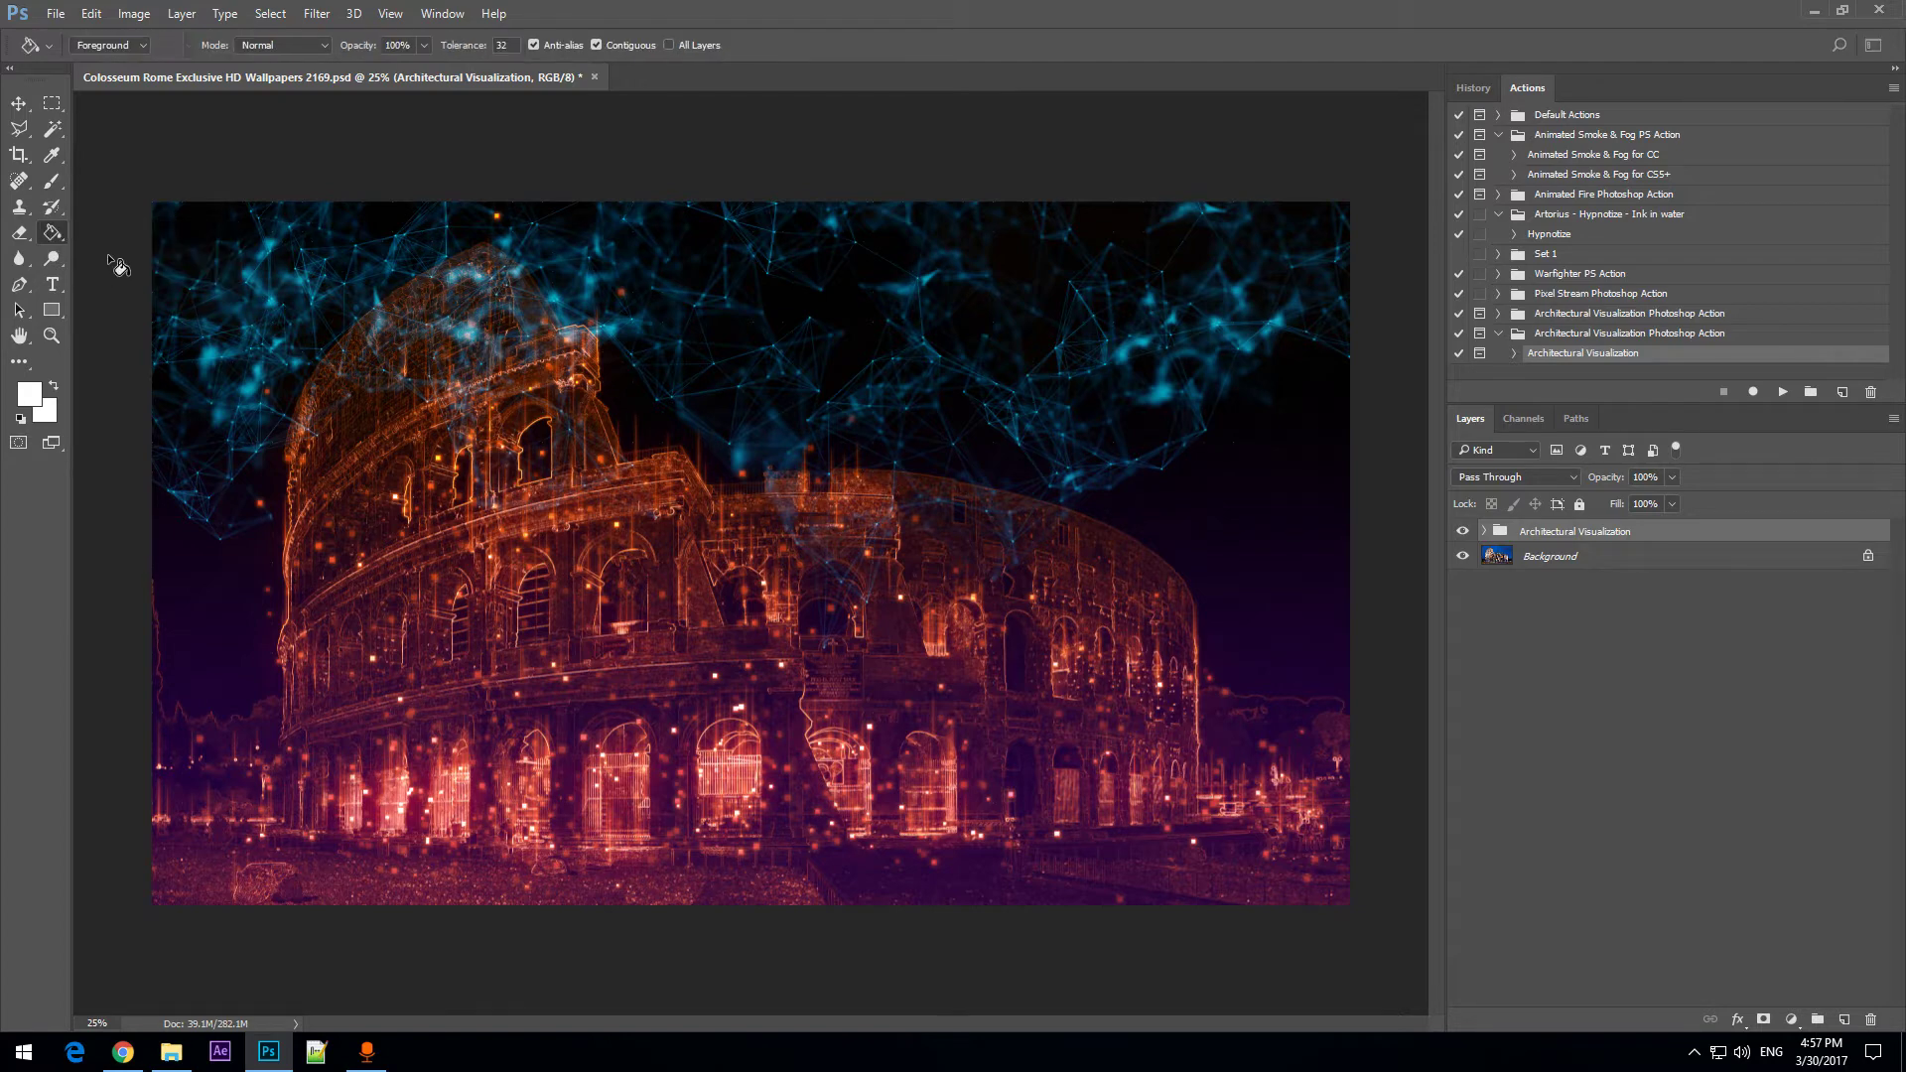
right_click(57, 238)
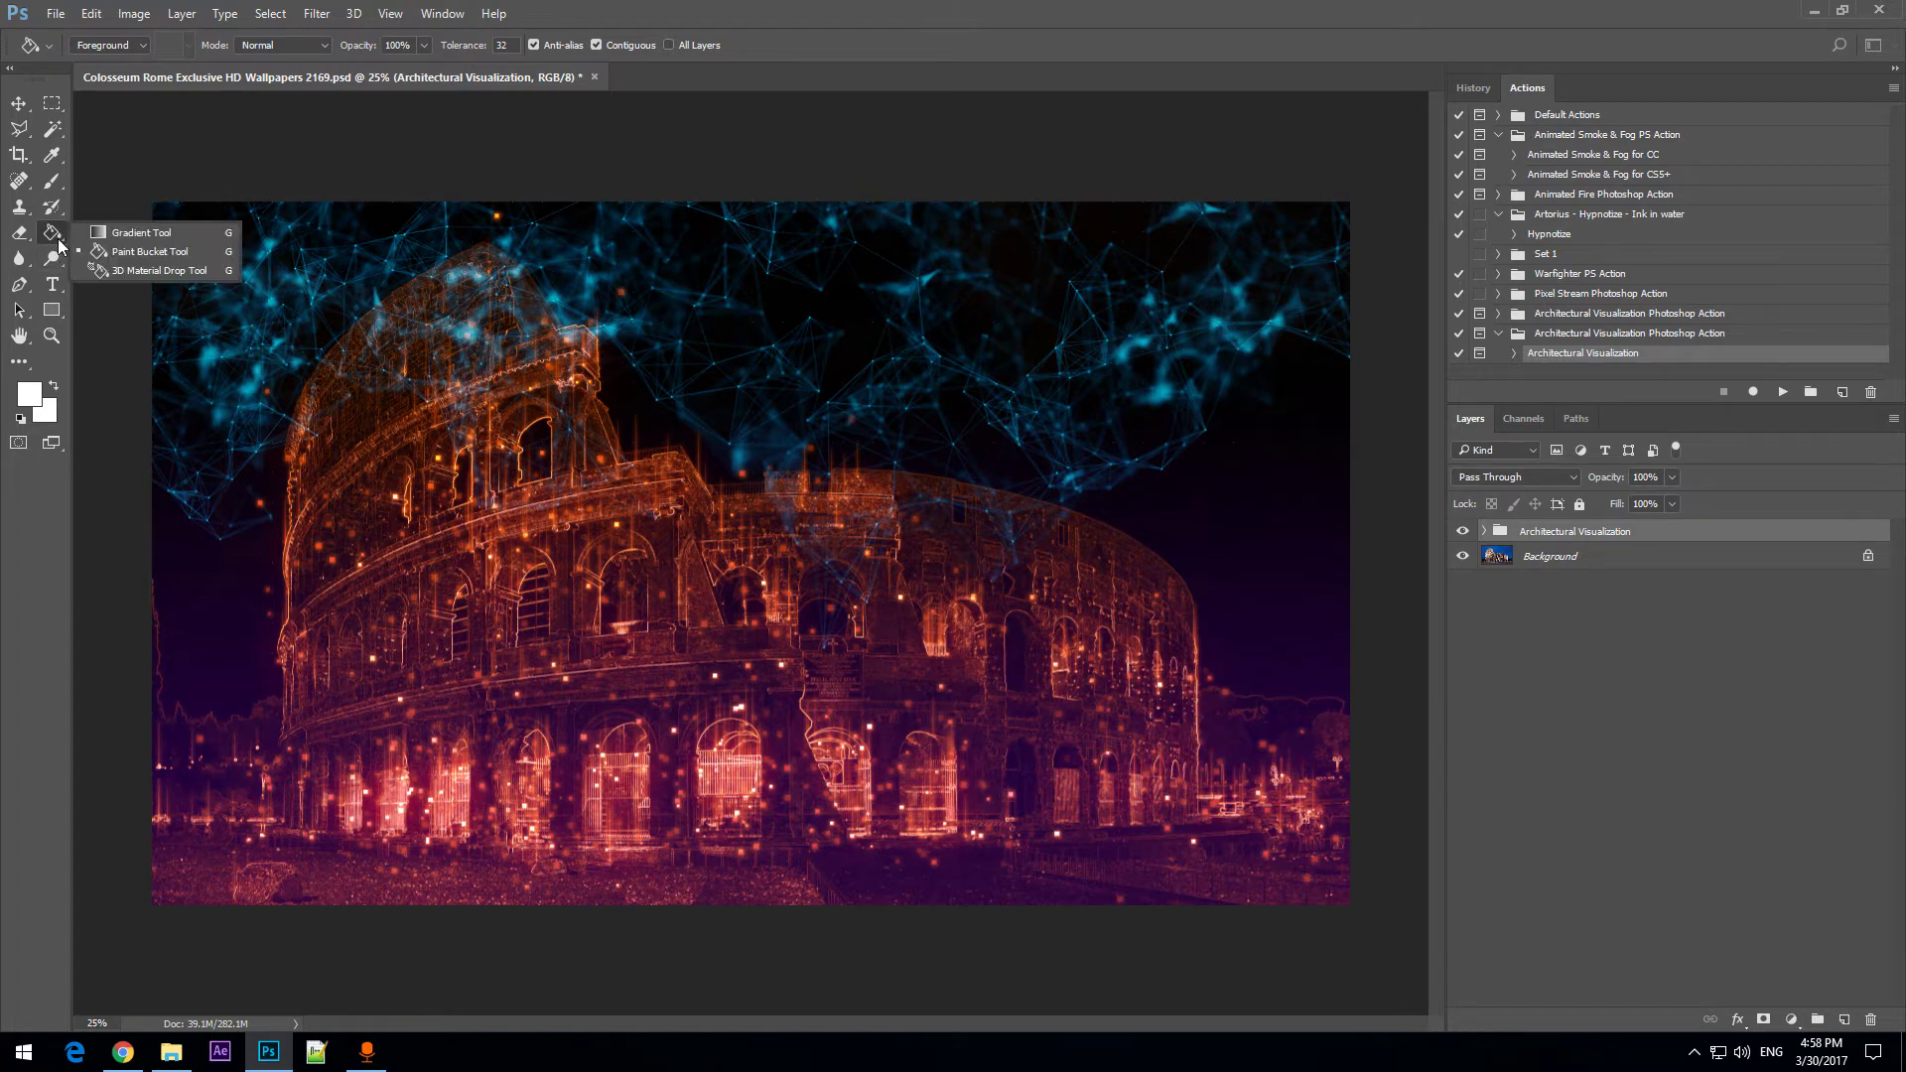
click(110, 254)
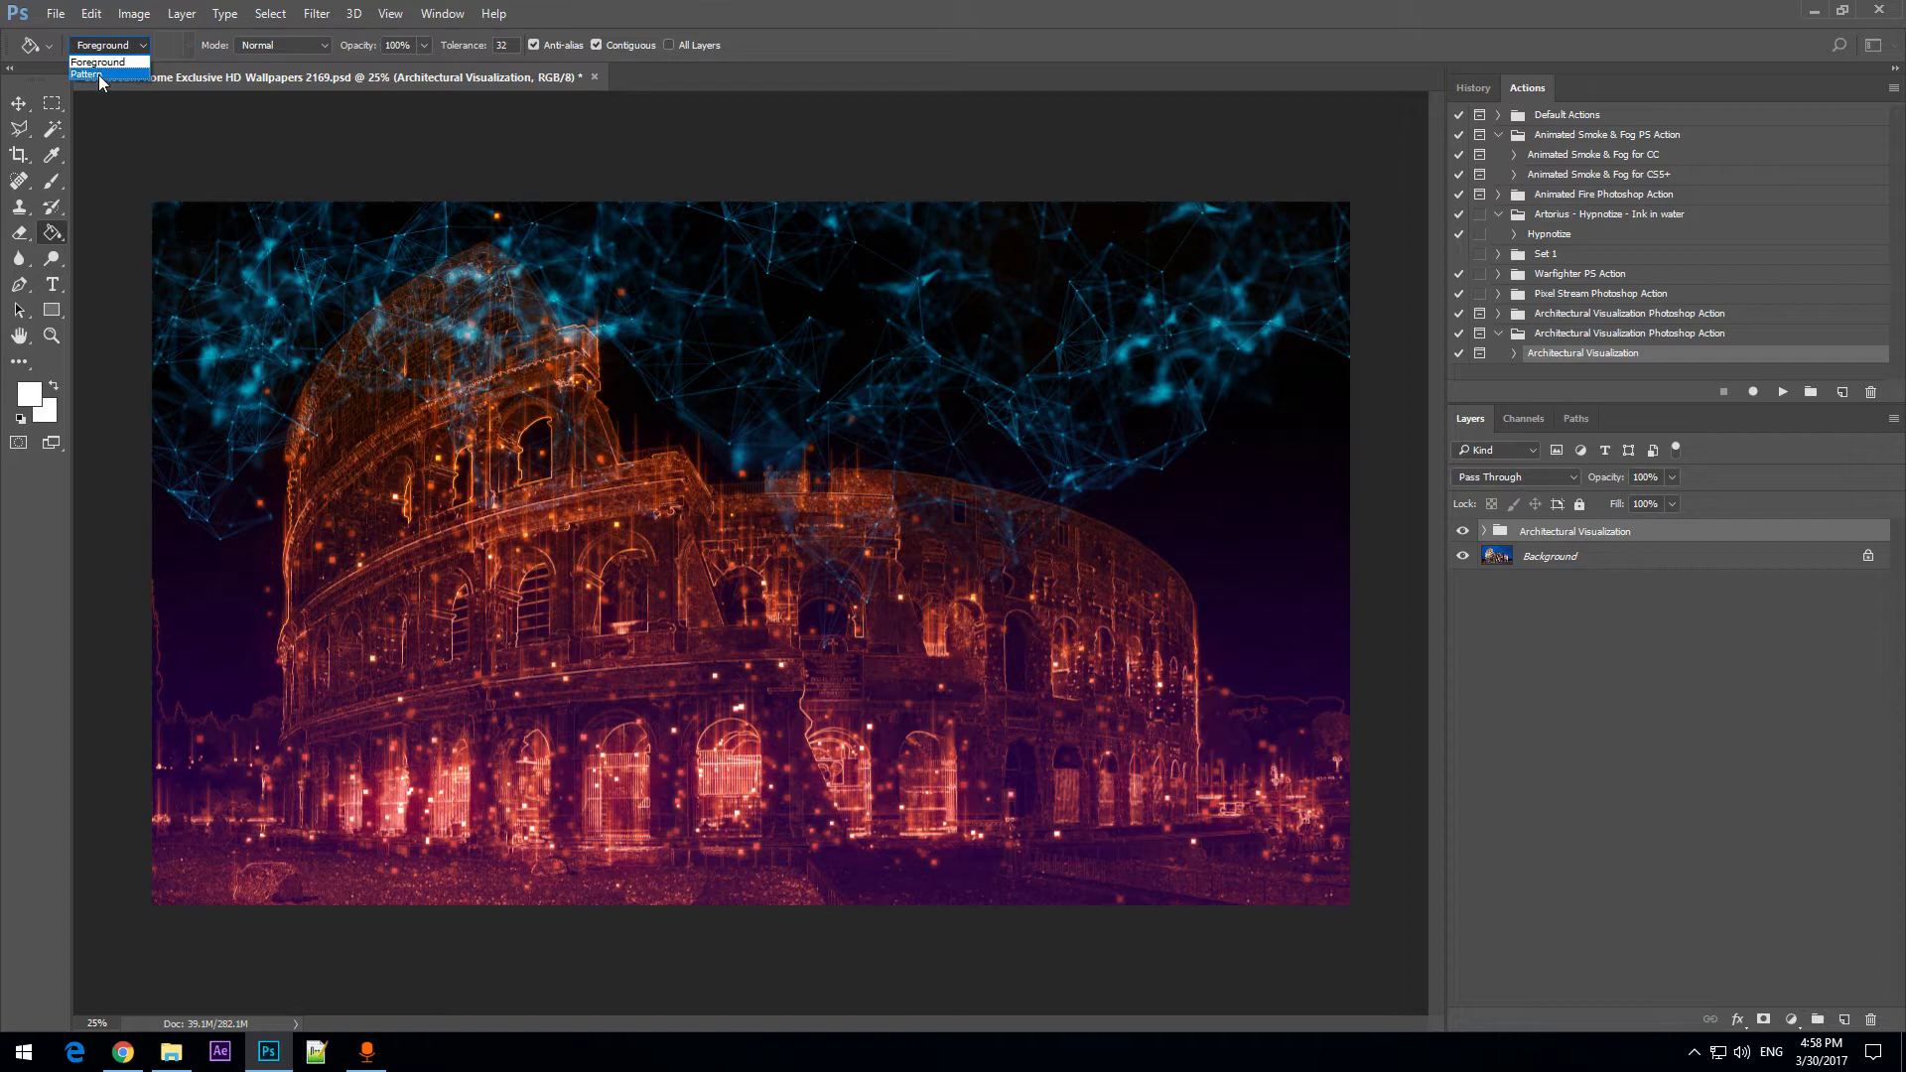
click(98, 74)
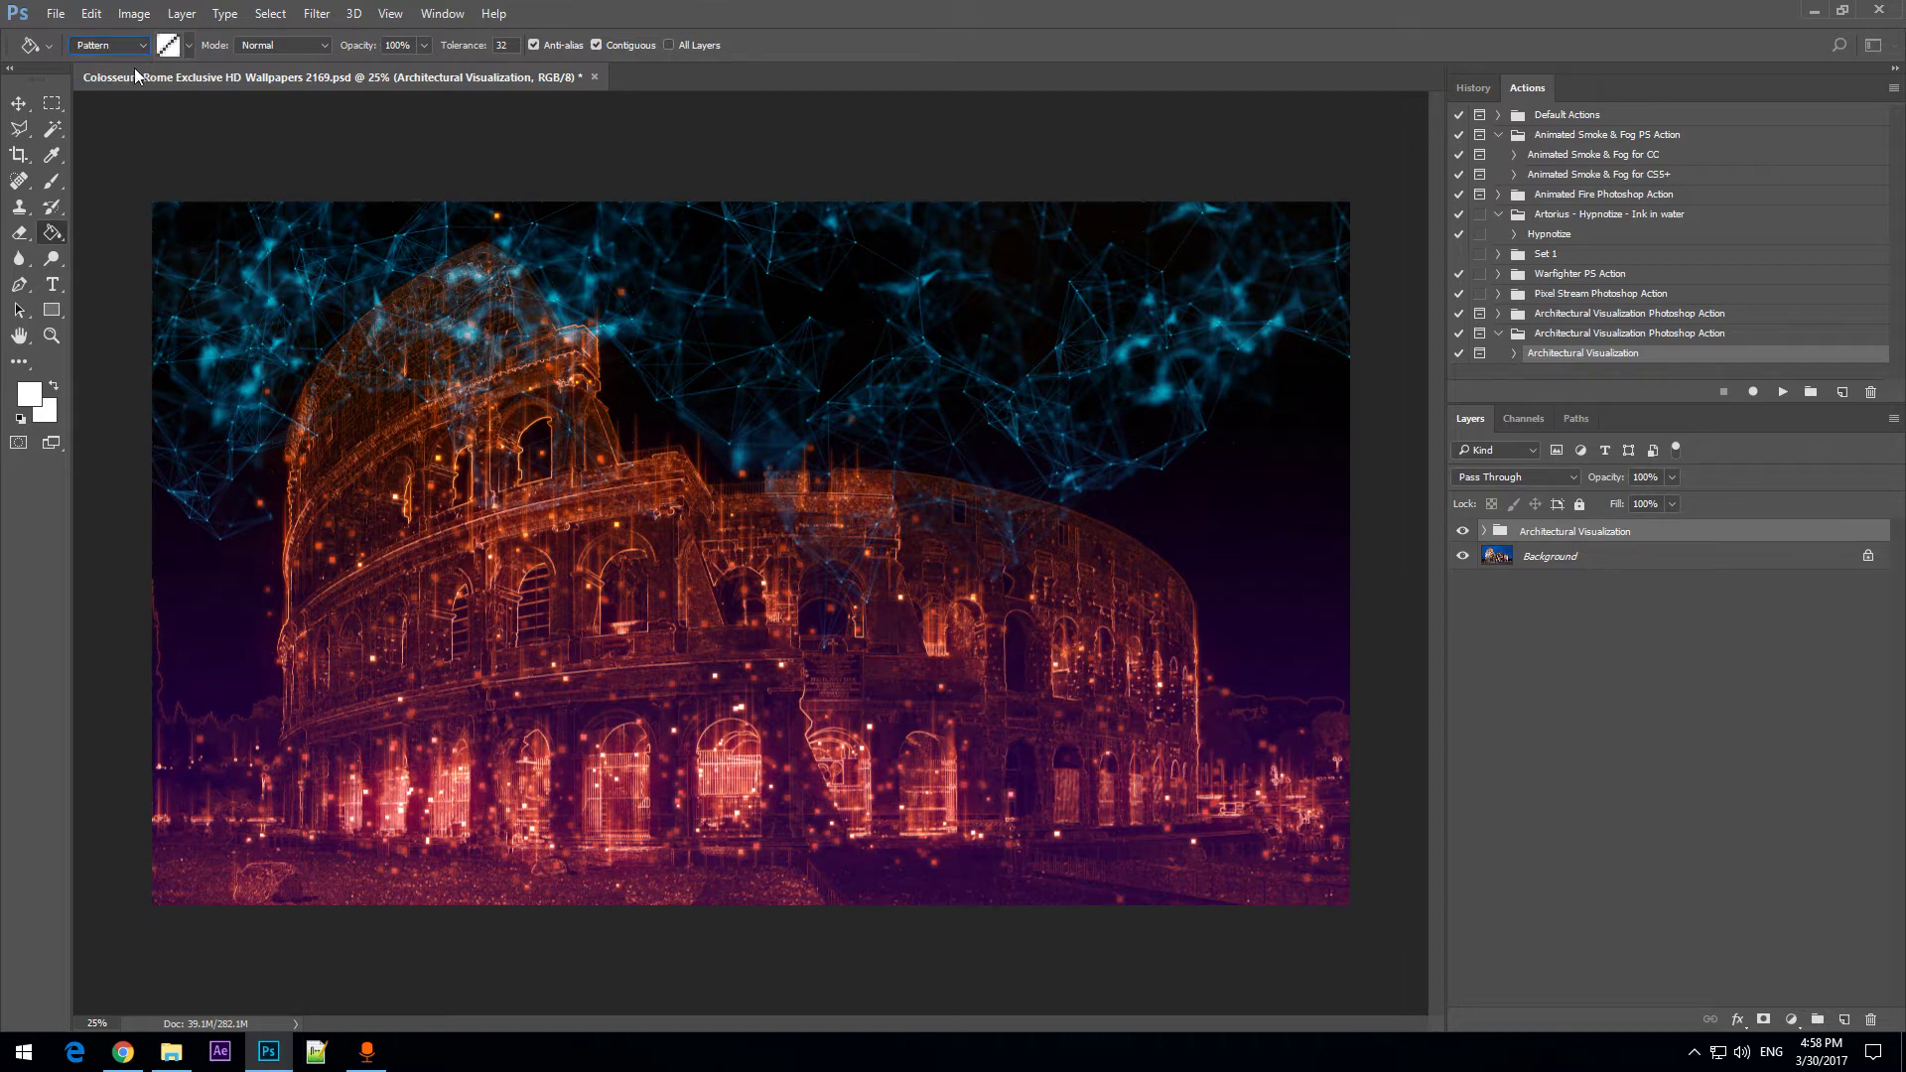
Load the Architectural Visualization Dots Pattern file into the pattern presets.
click(190, 46)
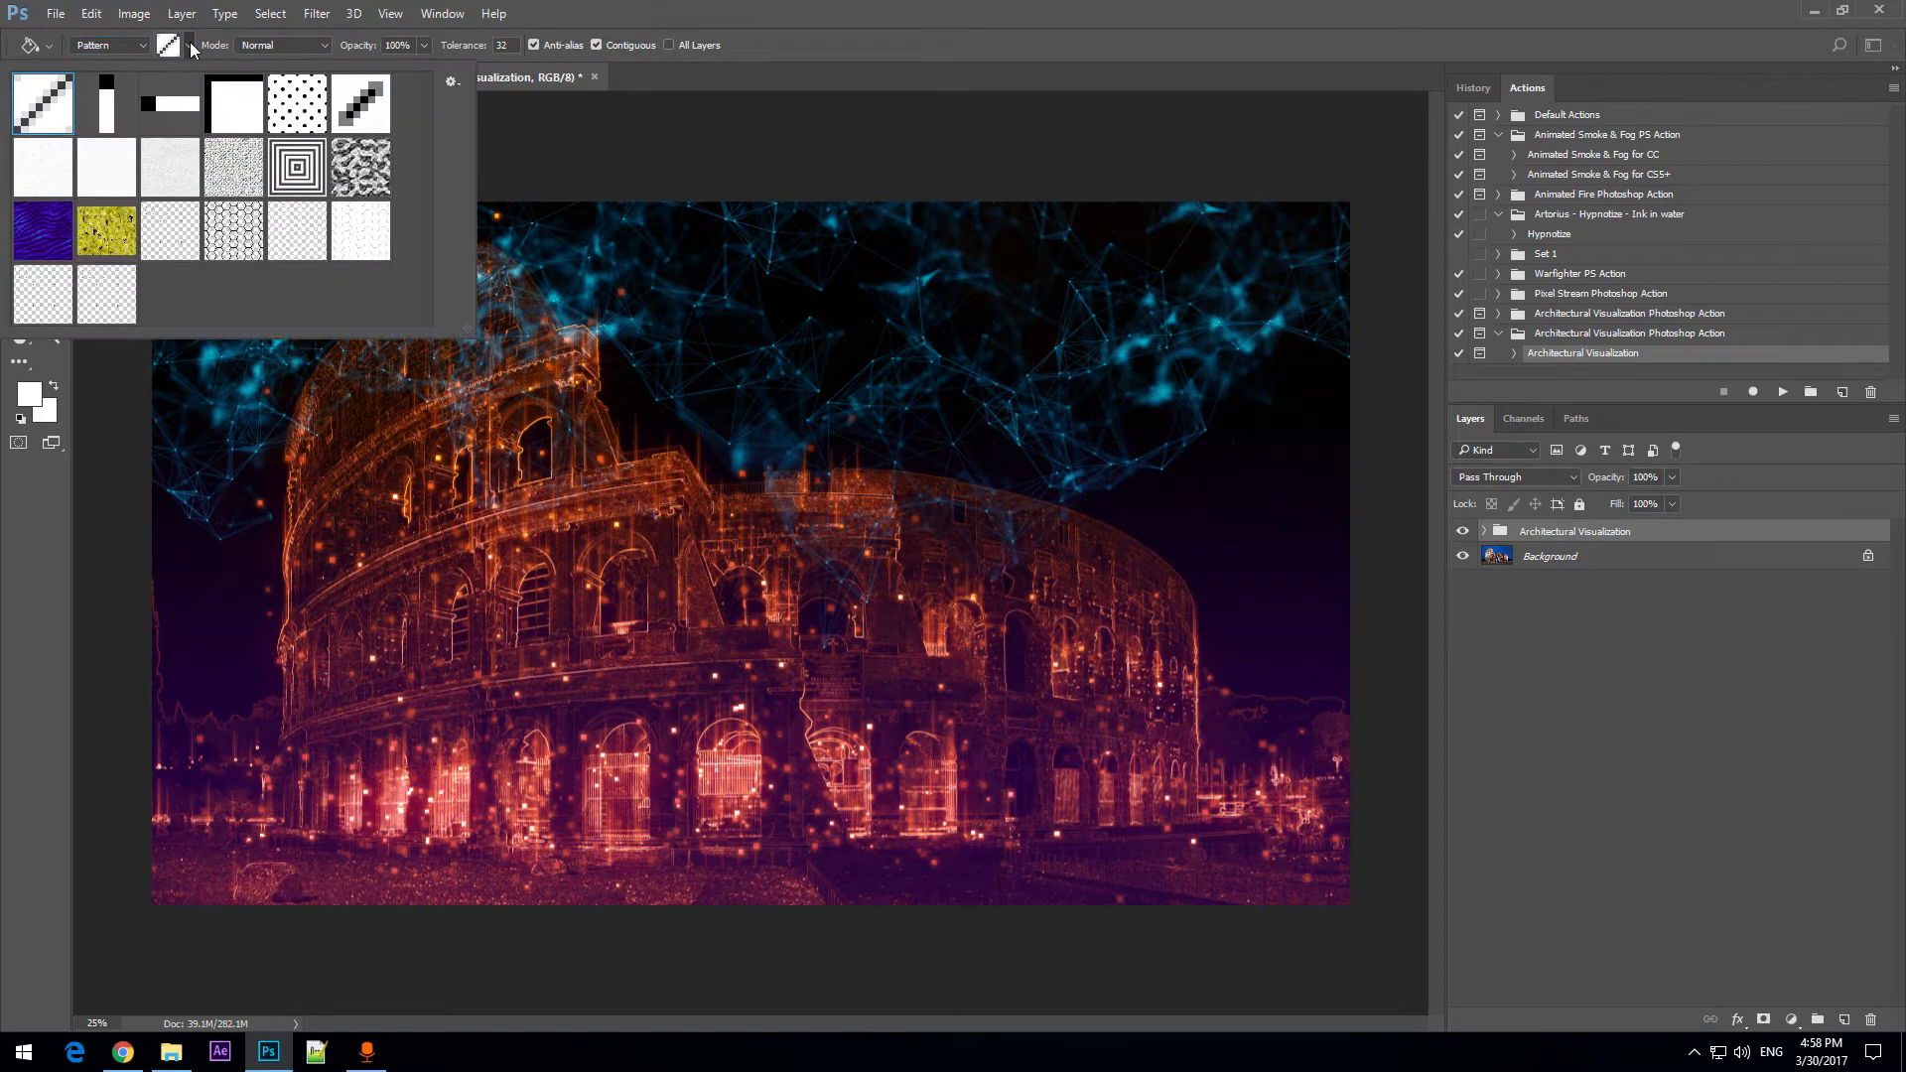
click(450, 81)
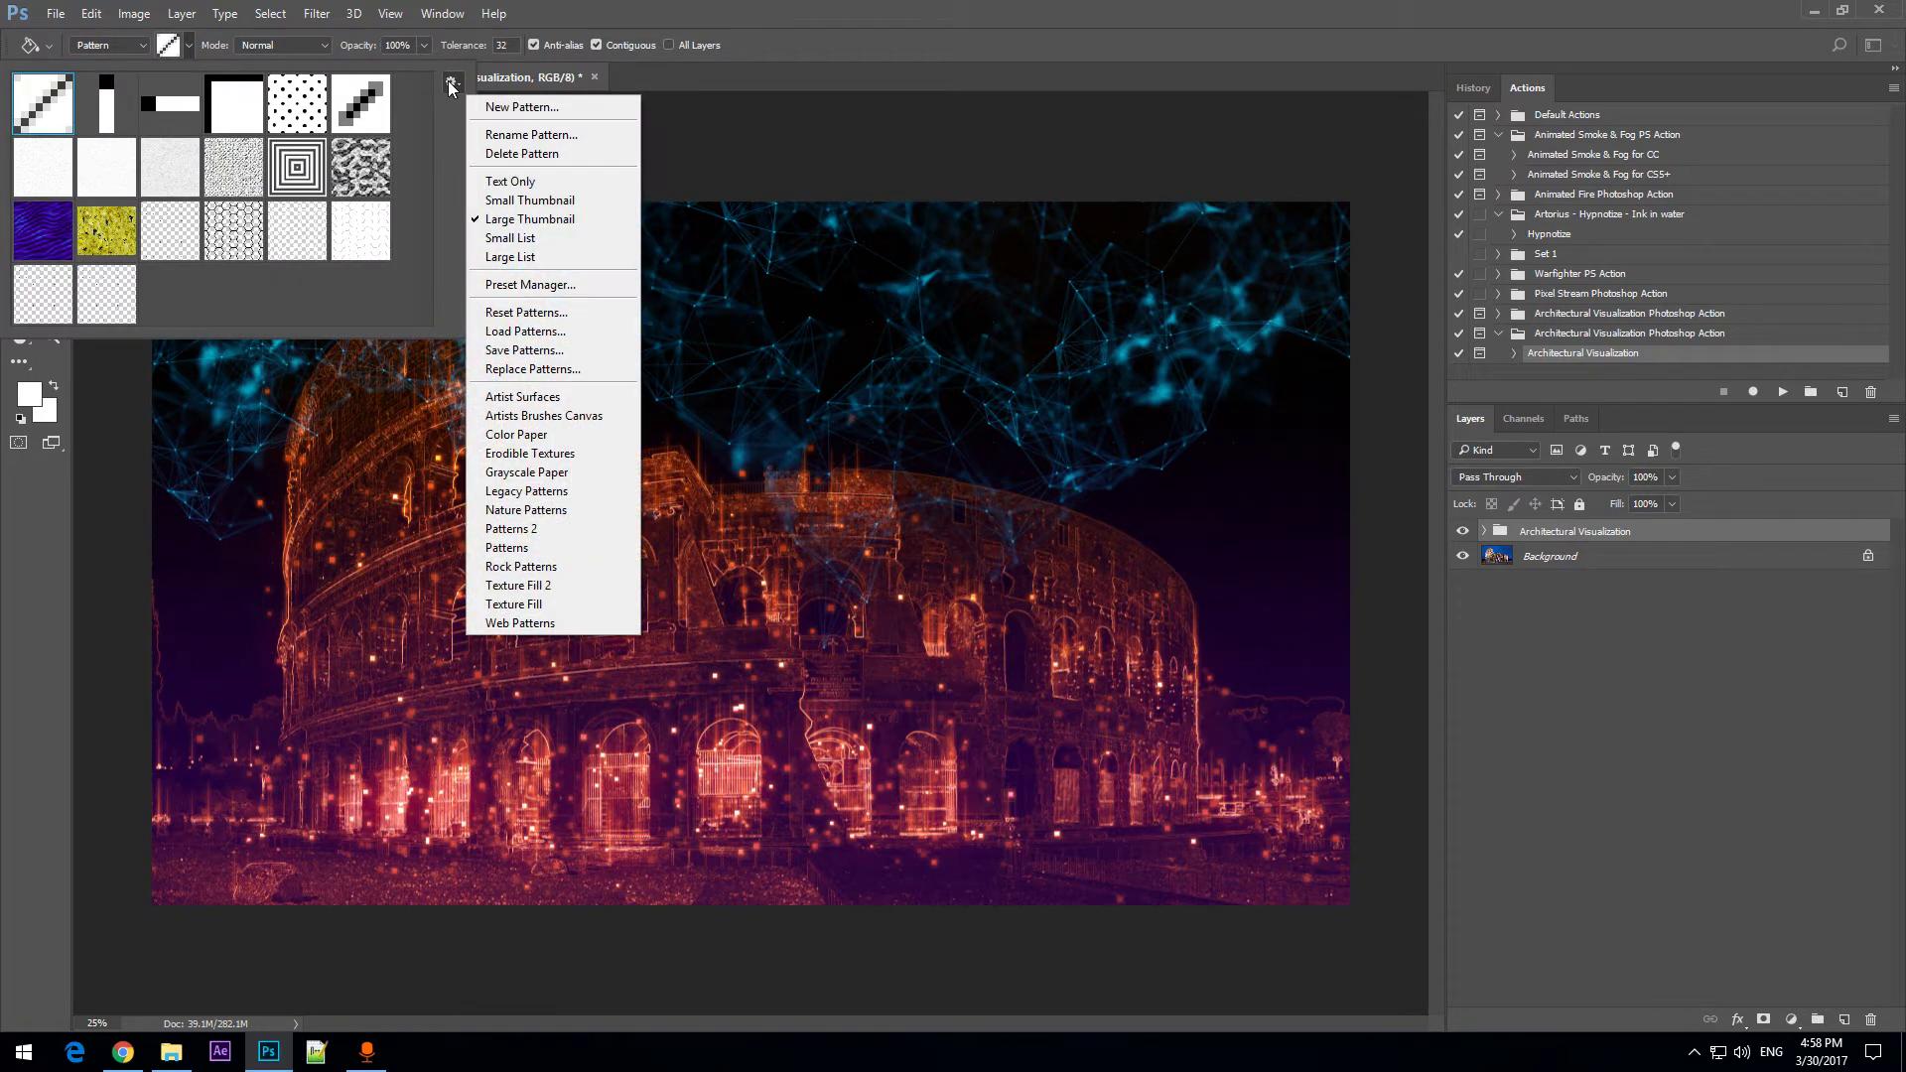
click(529, 336)
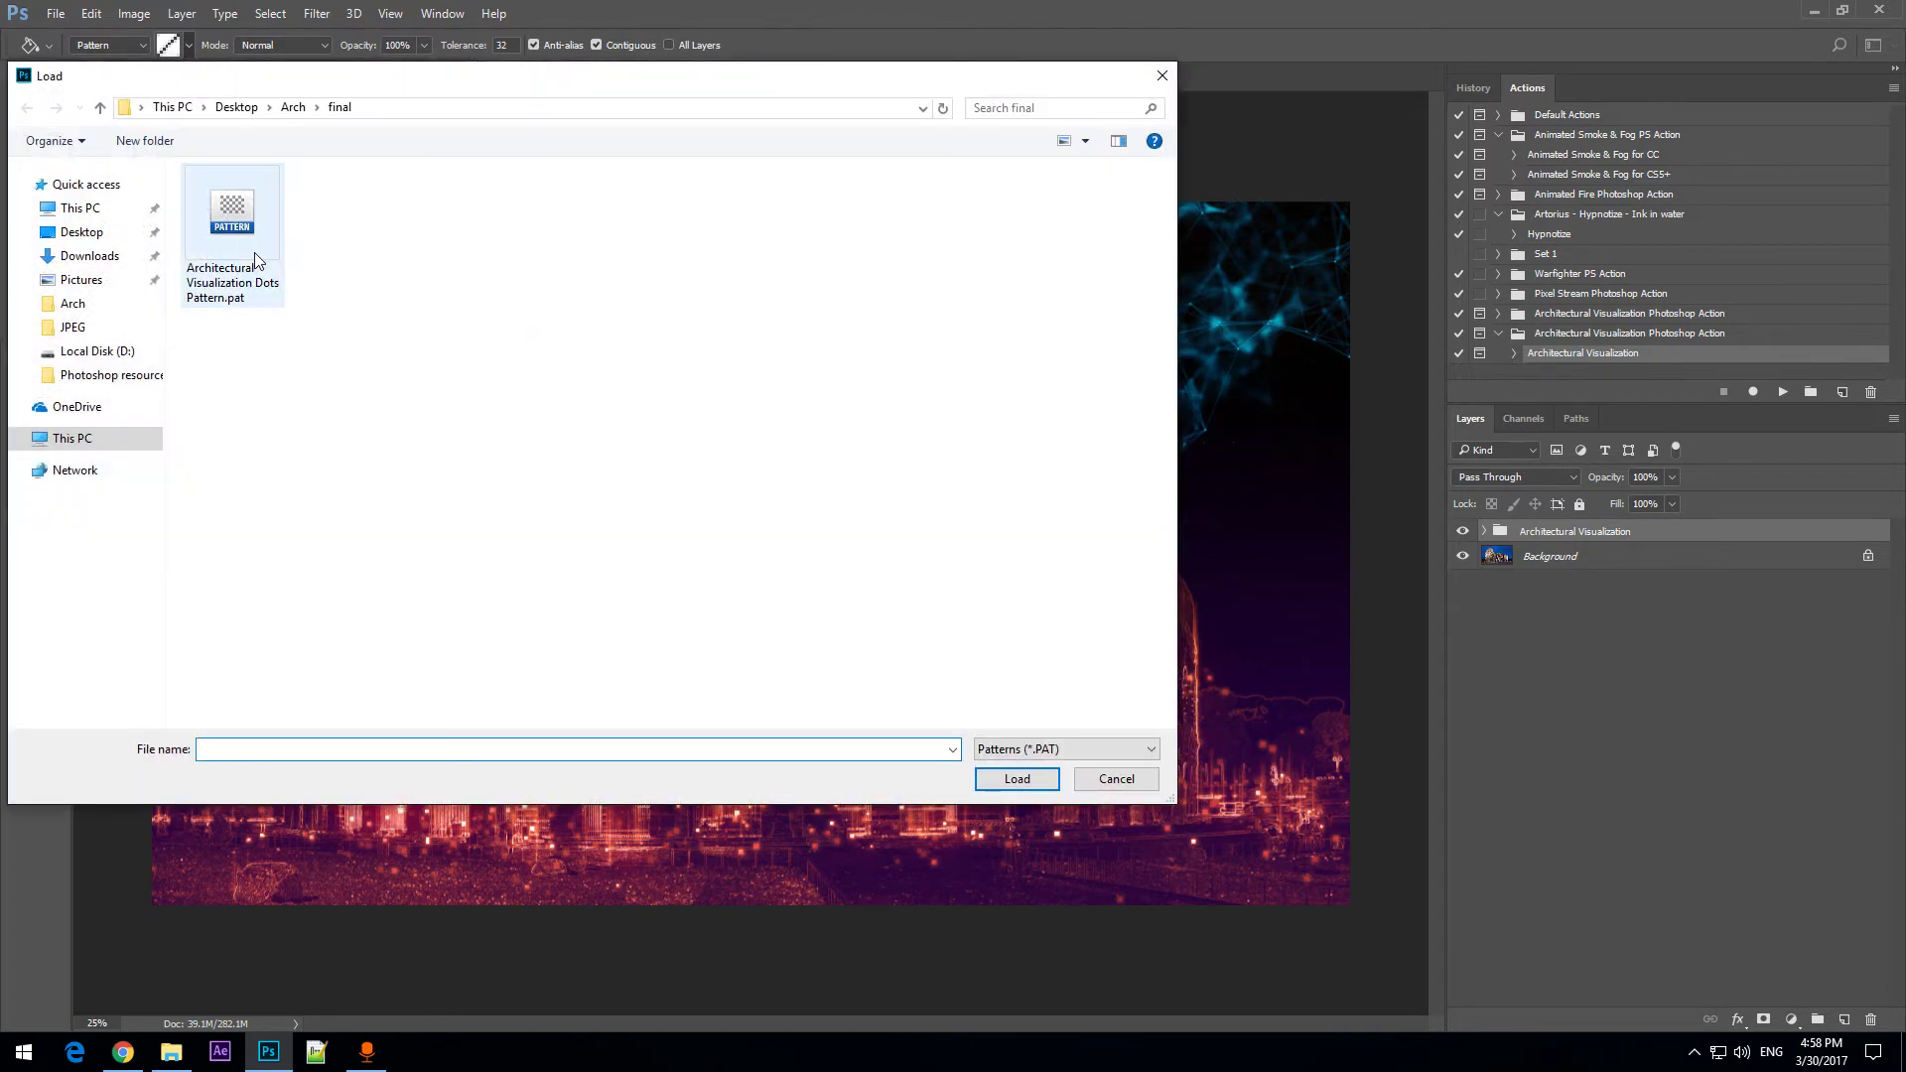
click(246, 235)
click(1023, 781)
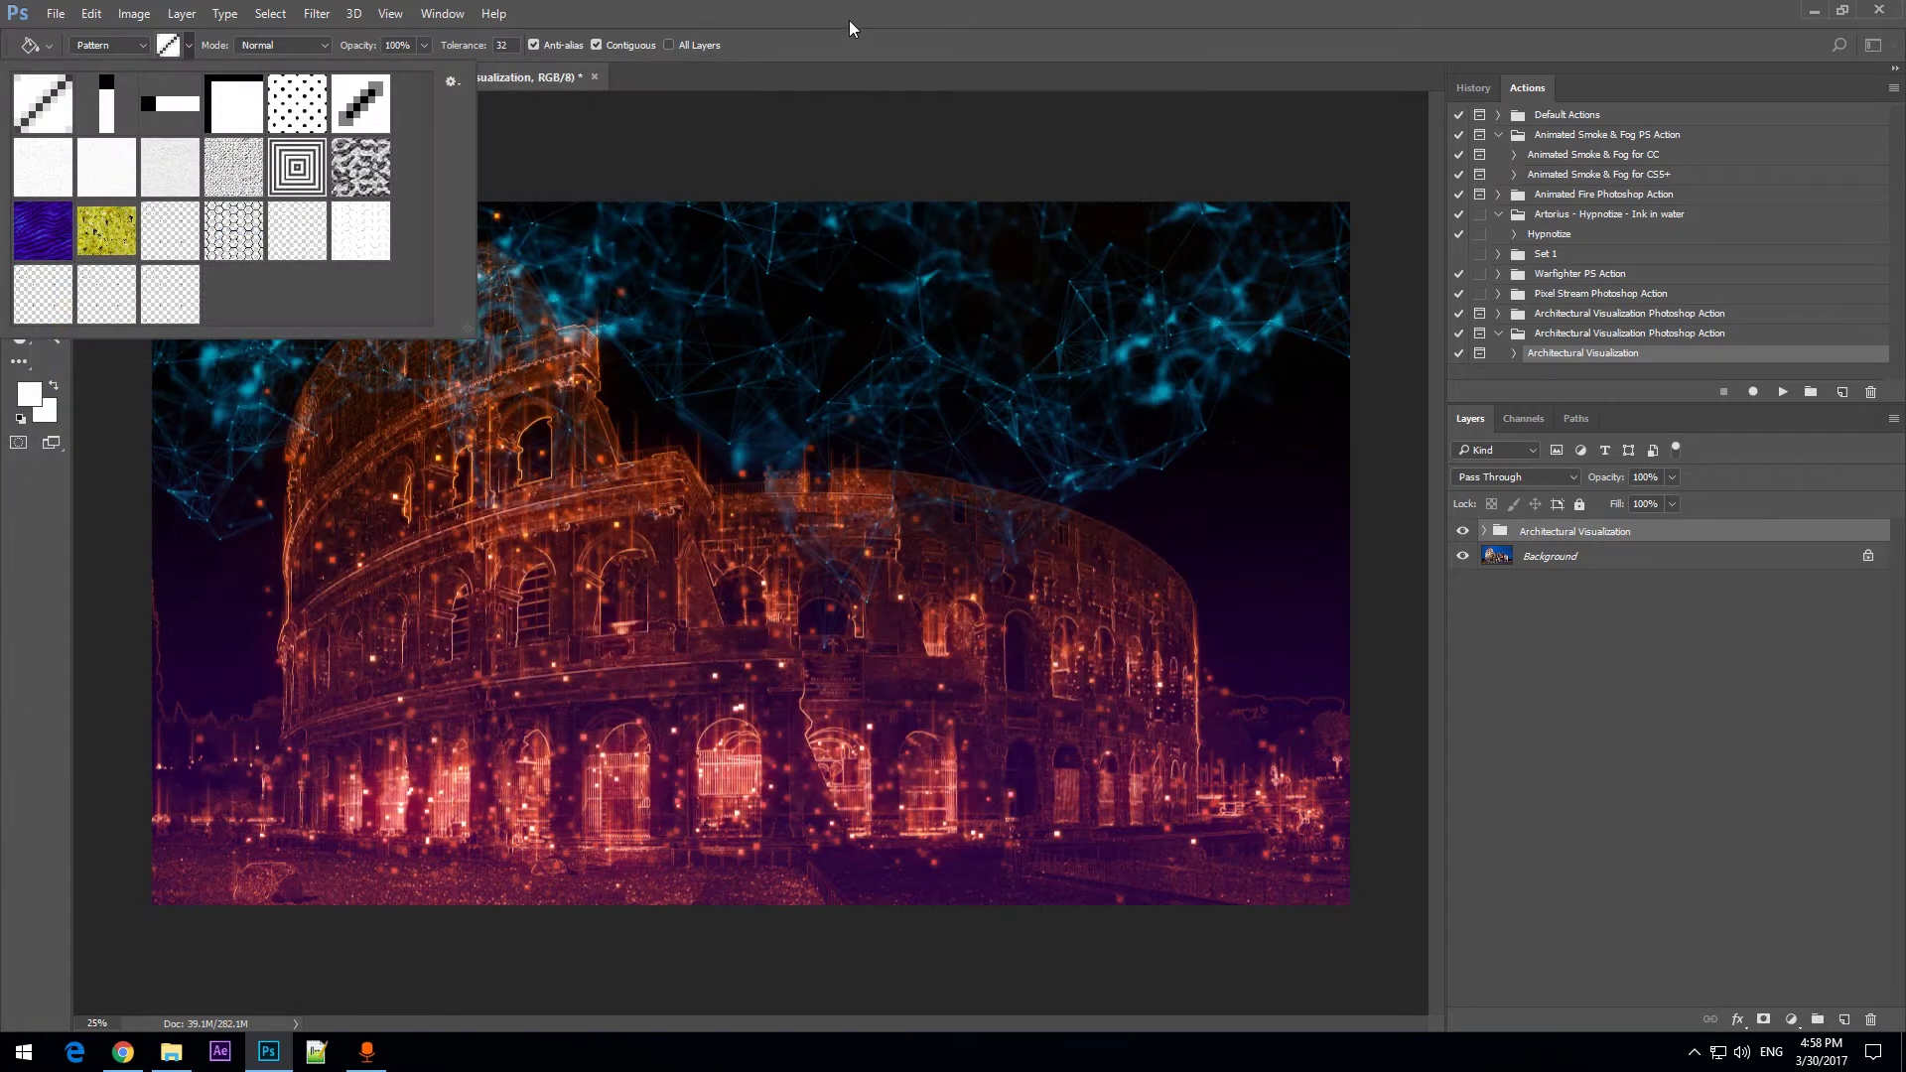
double_click(240, 123)
click(19, 103)
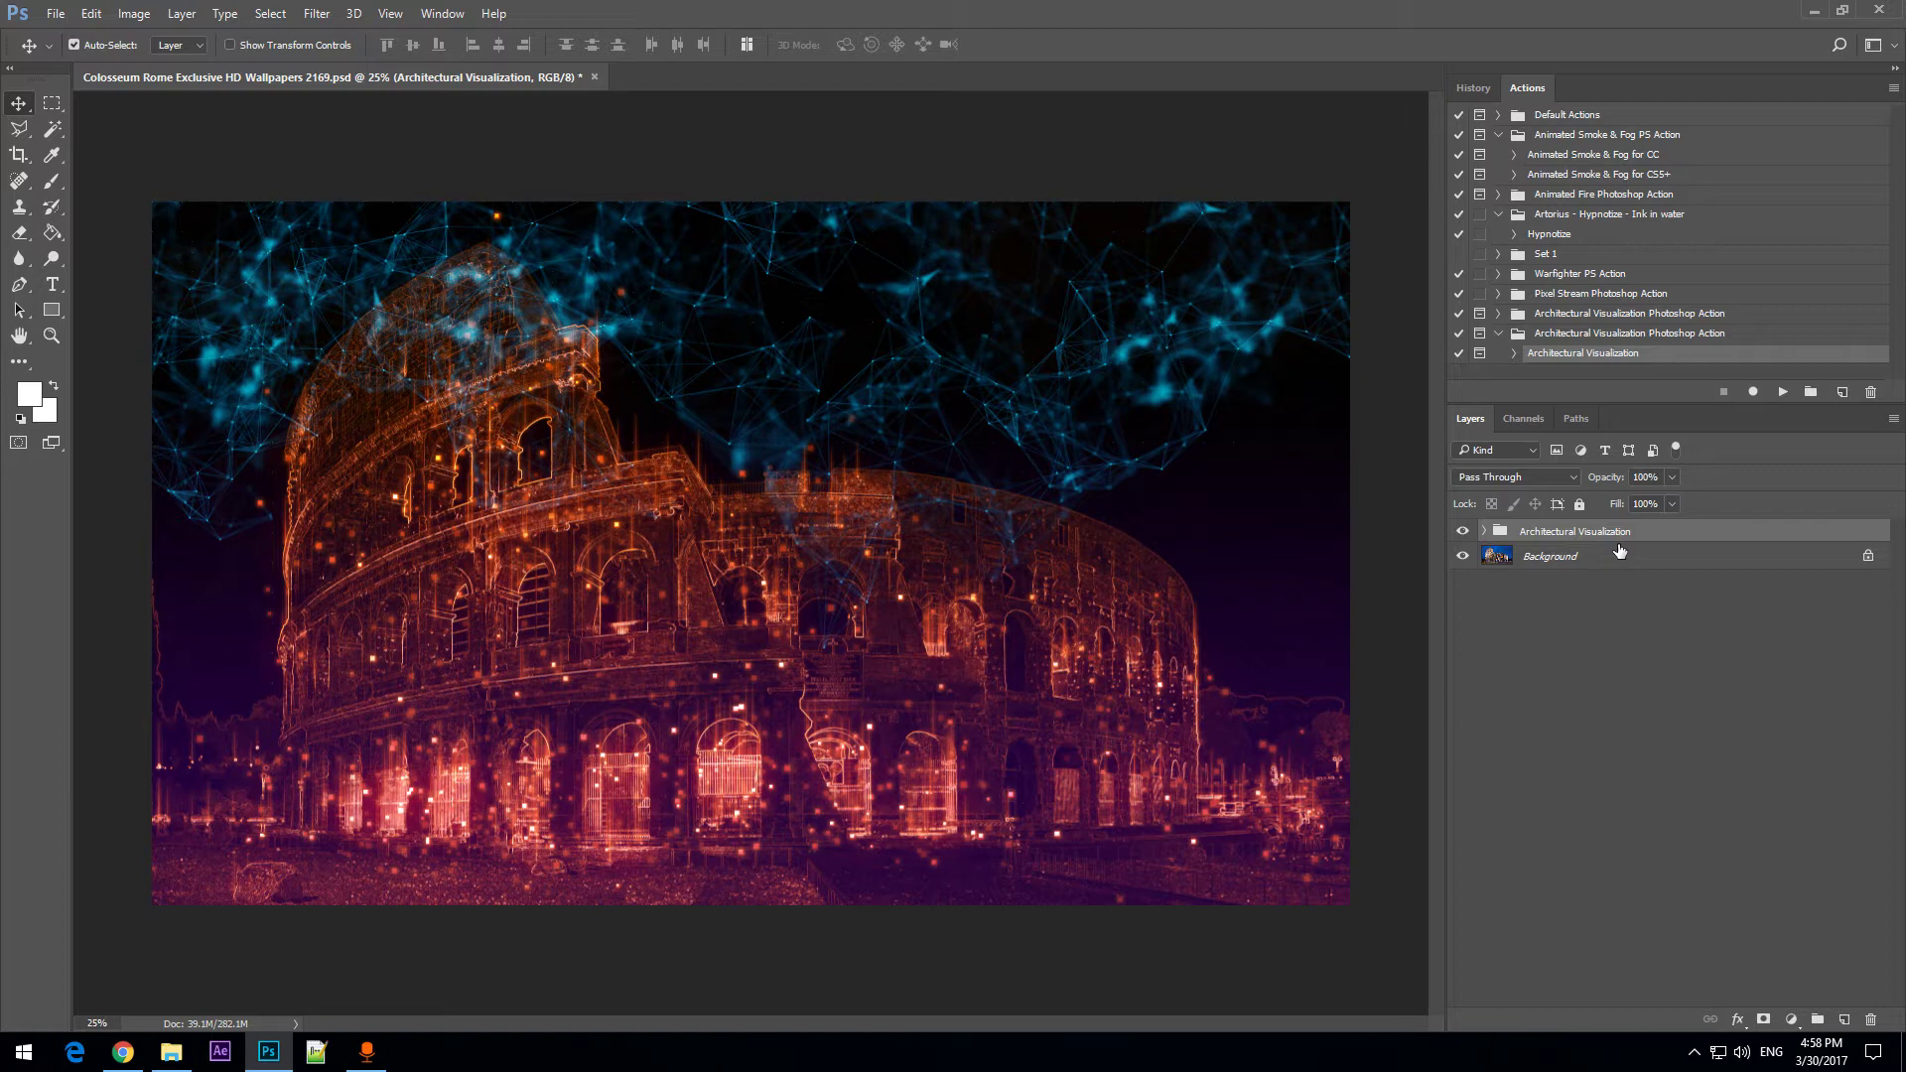
Delete the selected Architectural Visualization group, leaving only the Background layer.
key(Delete)
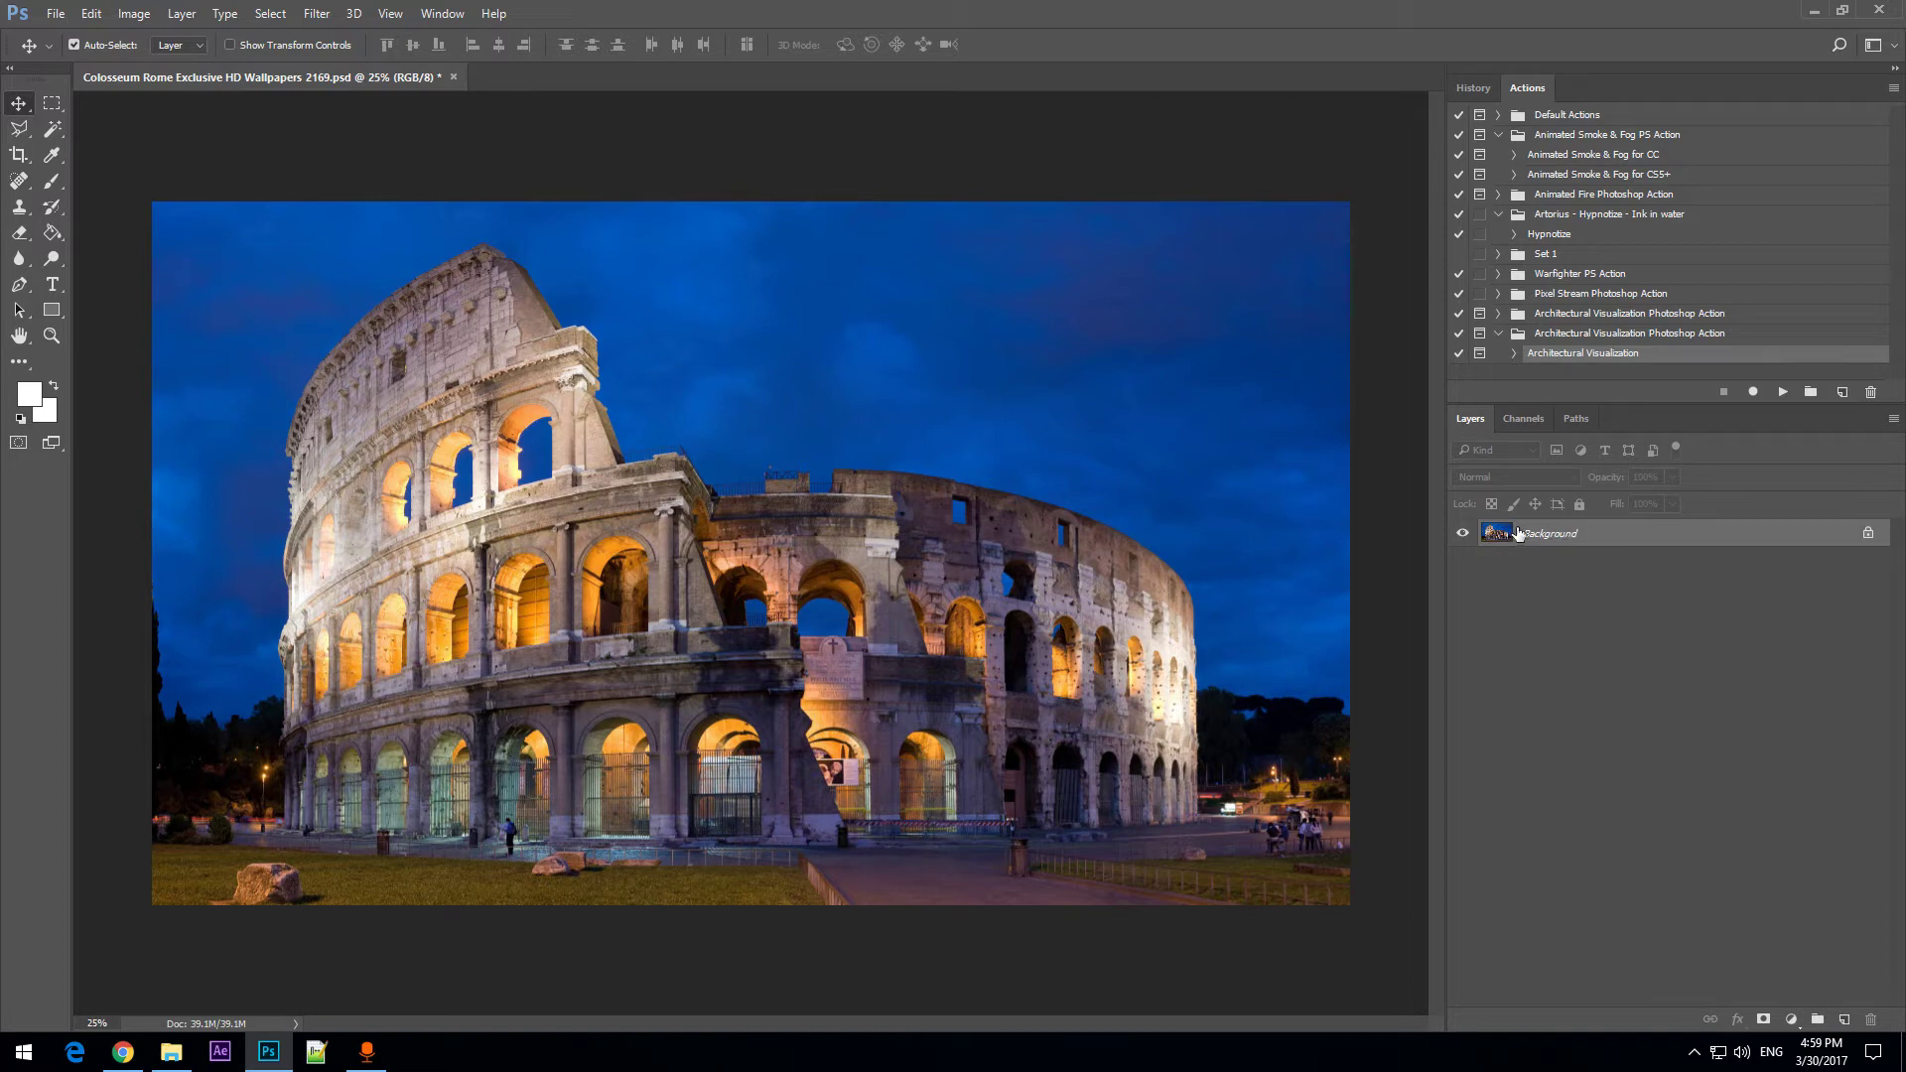
Bring up Image Size to check the photo is 4827 × 2833 px at 72 pixels/inch.
click(138, 15)
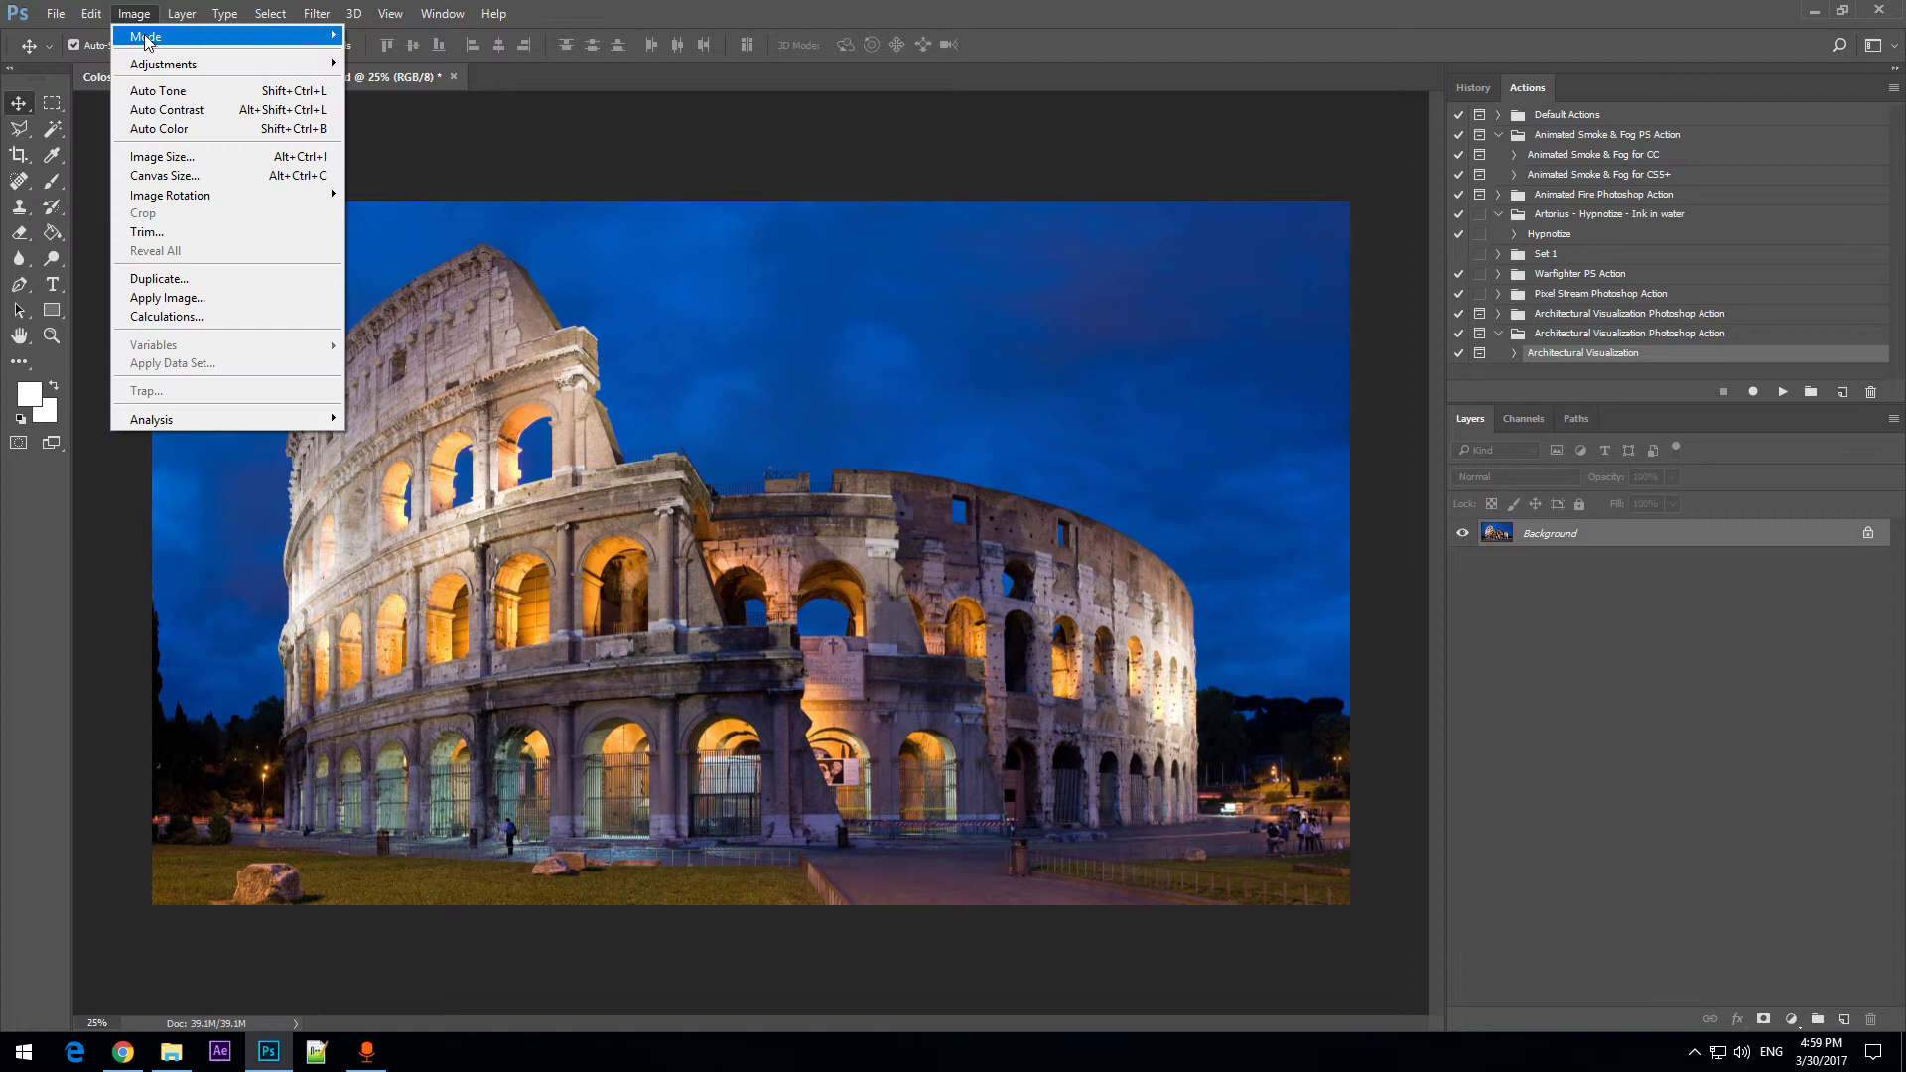
mouse_move(147, 40)
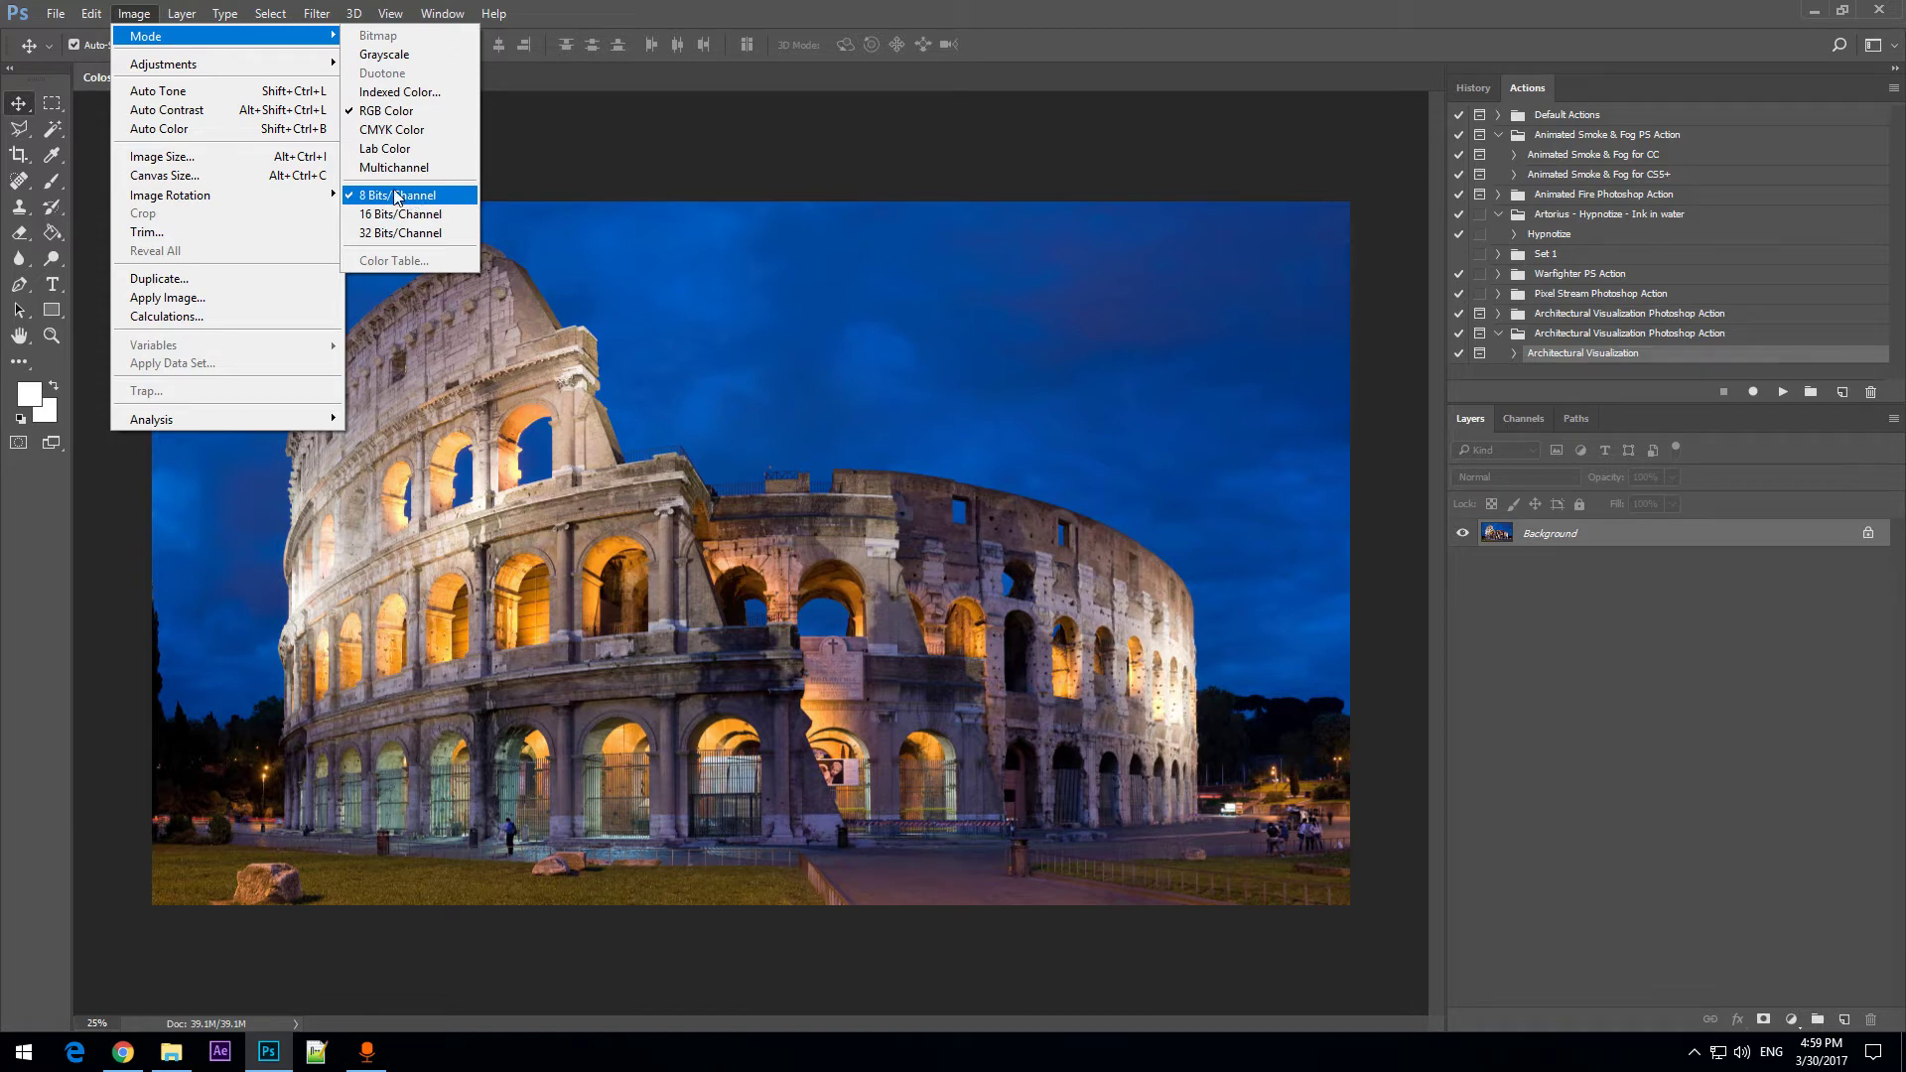
click(238, 158)
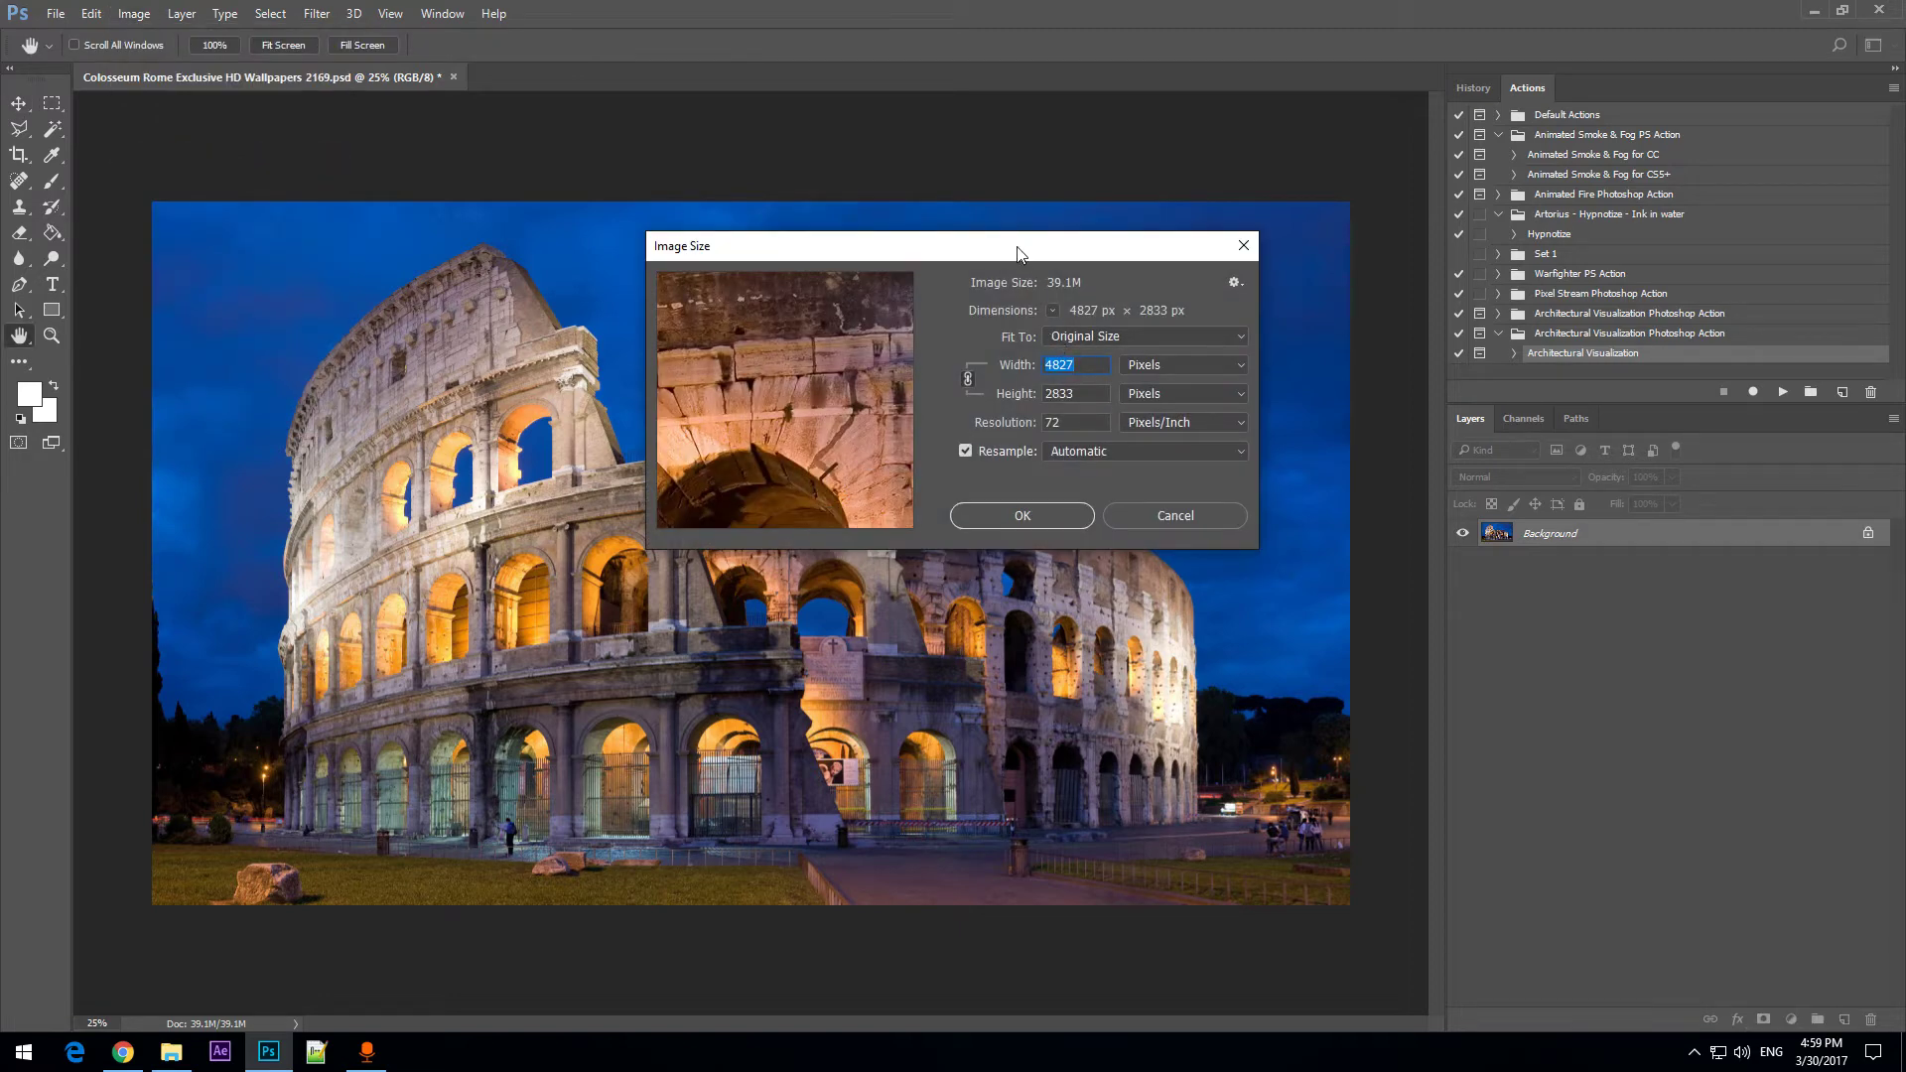
drag(1017, 253, 940, 209)
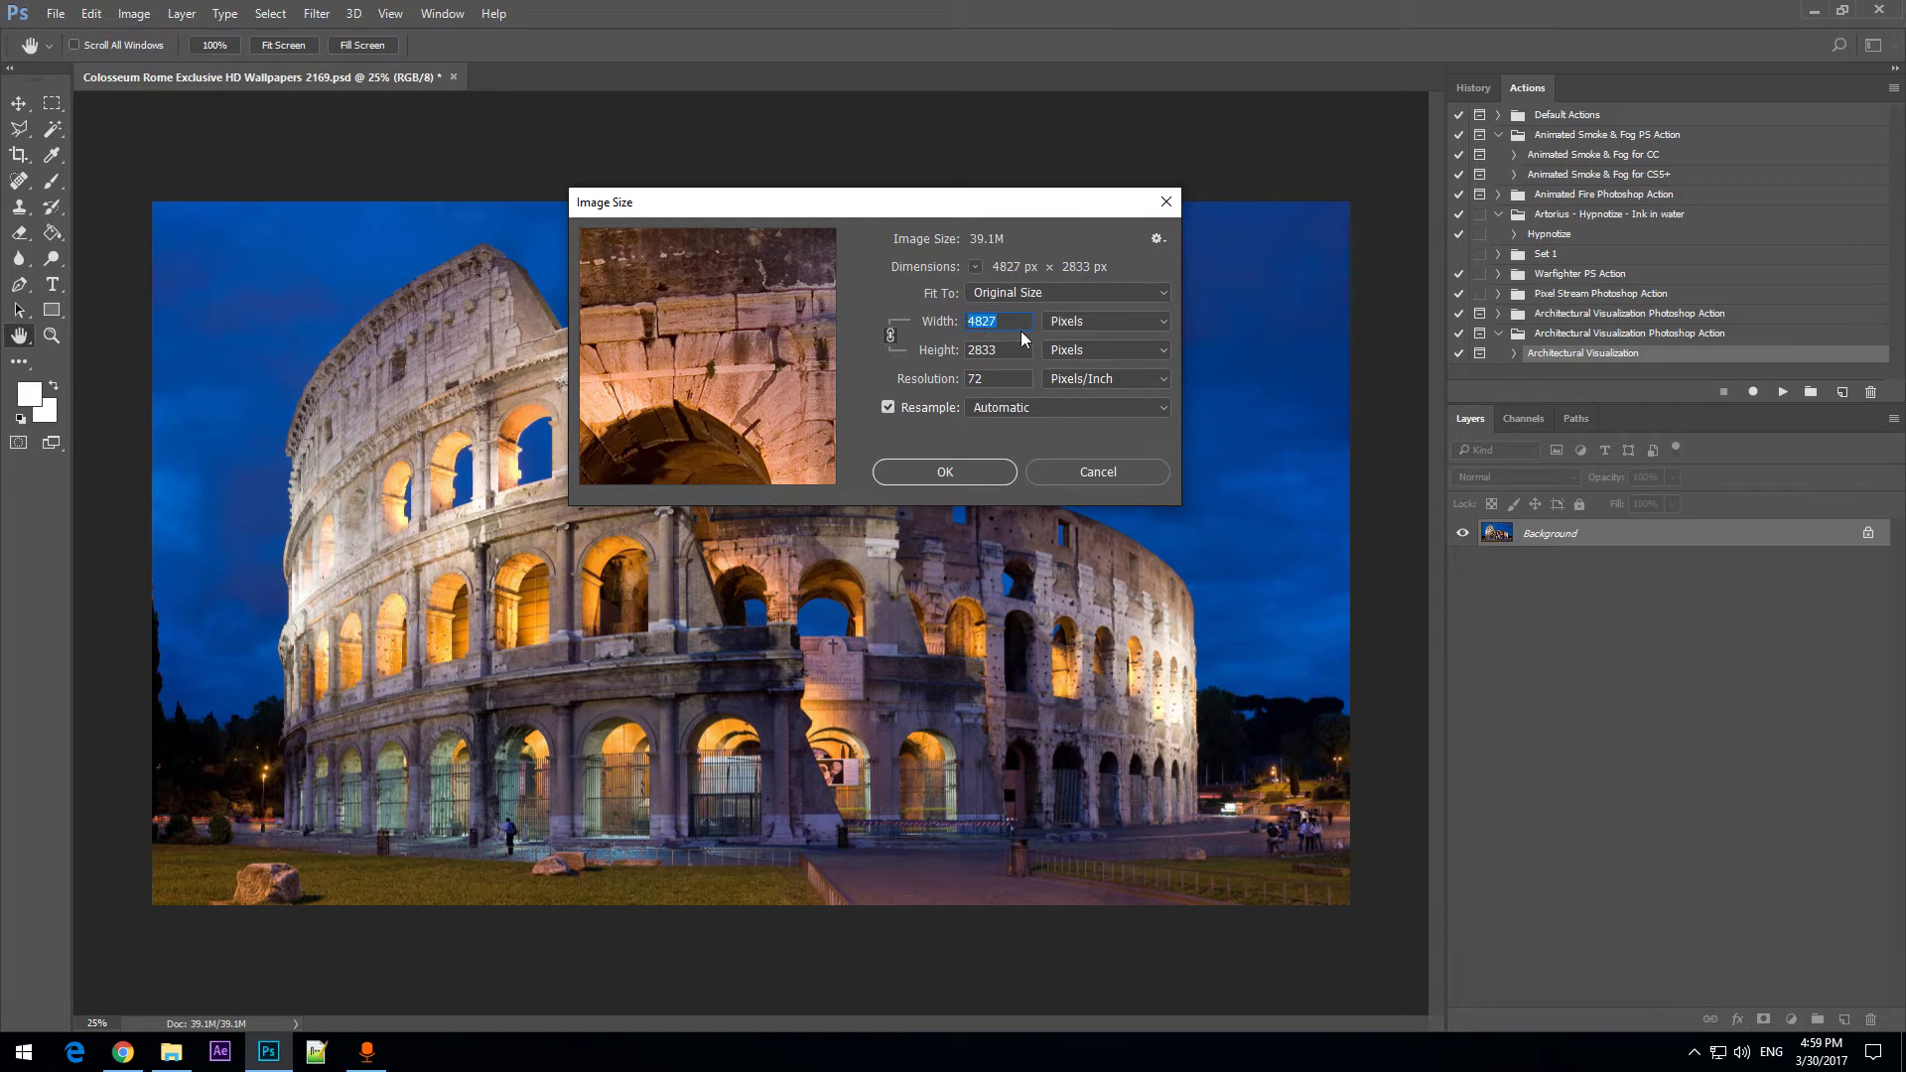
mouse_move(780, 289)
drag(641, 204, 724, 265)
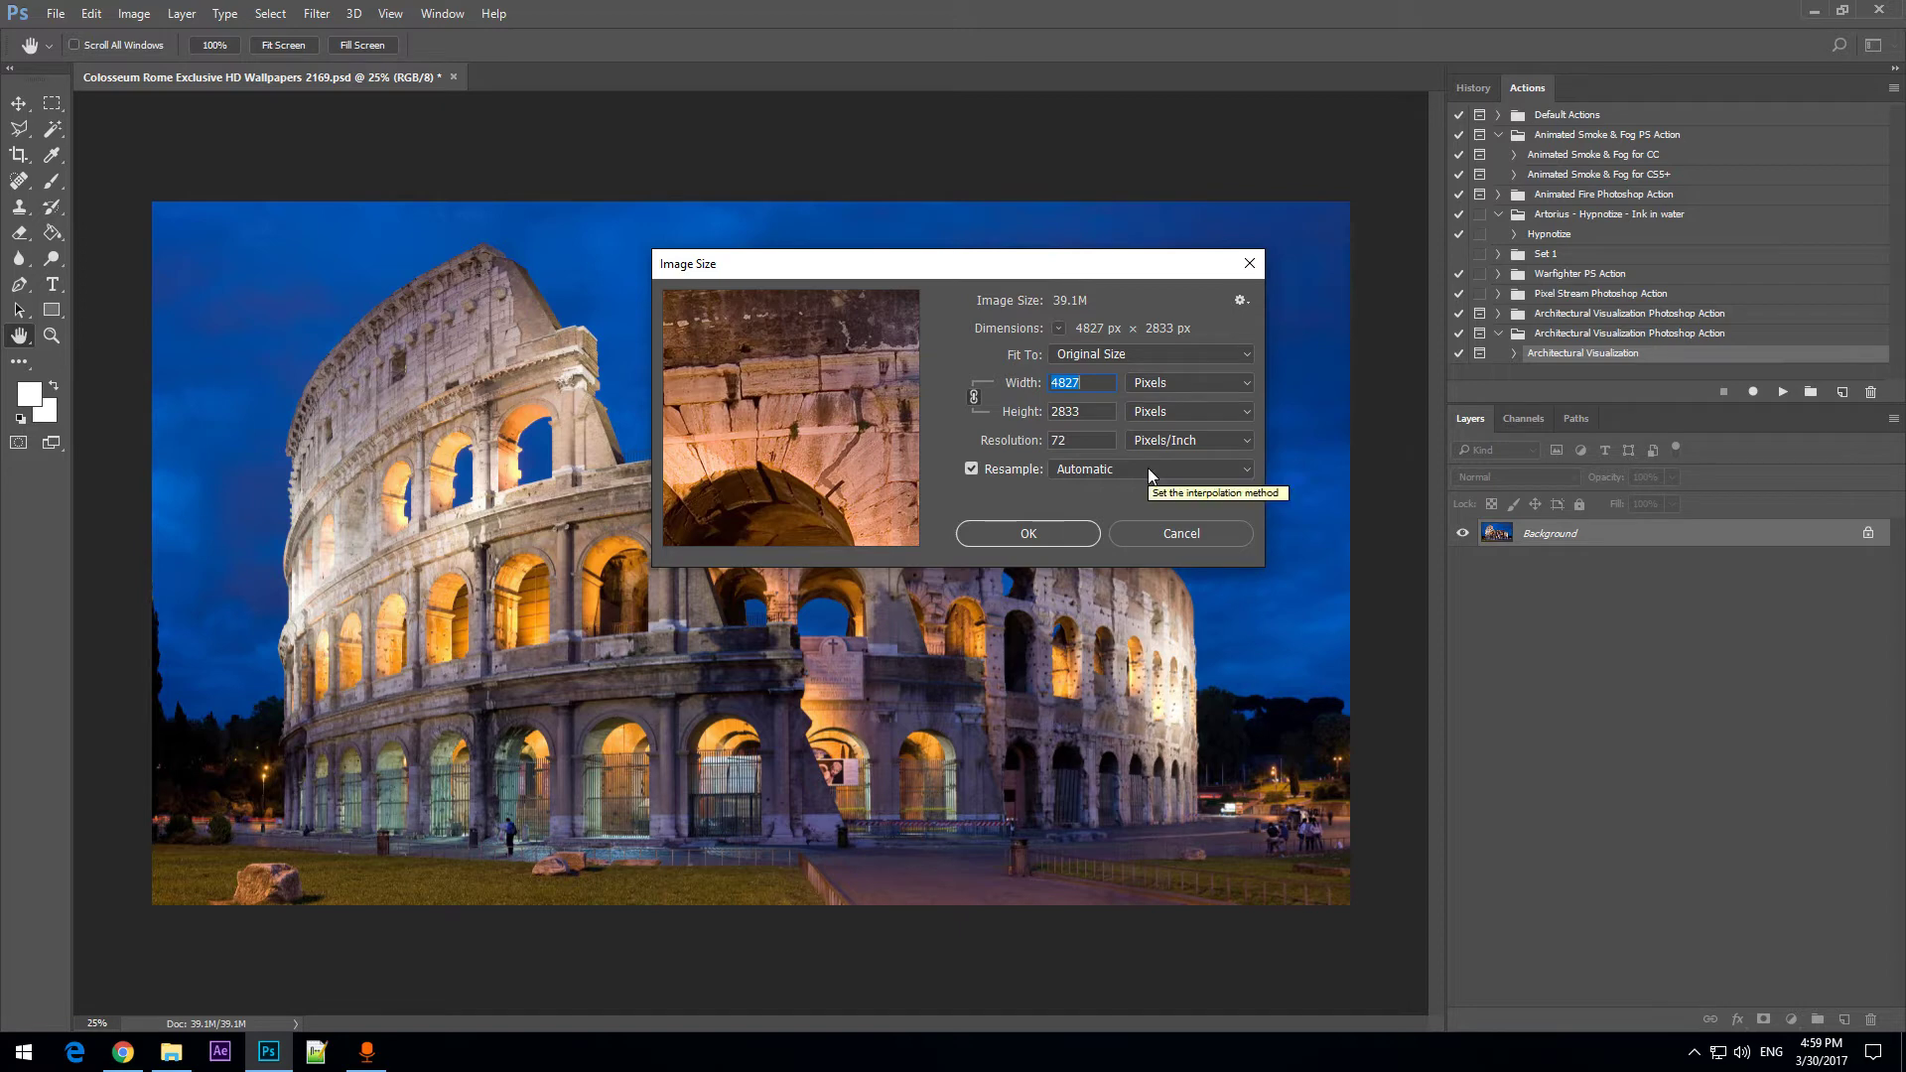
drag(876, 273, 806, 248)
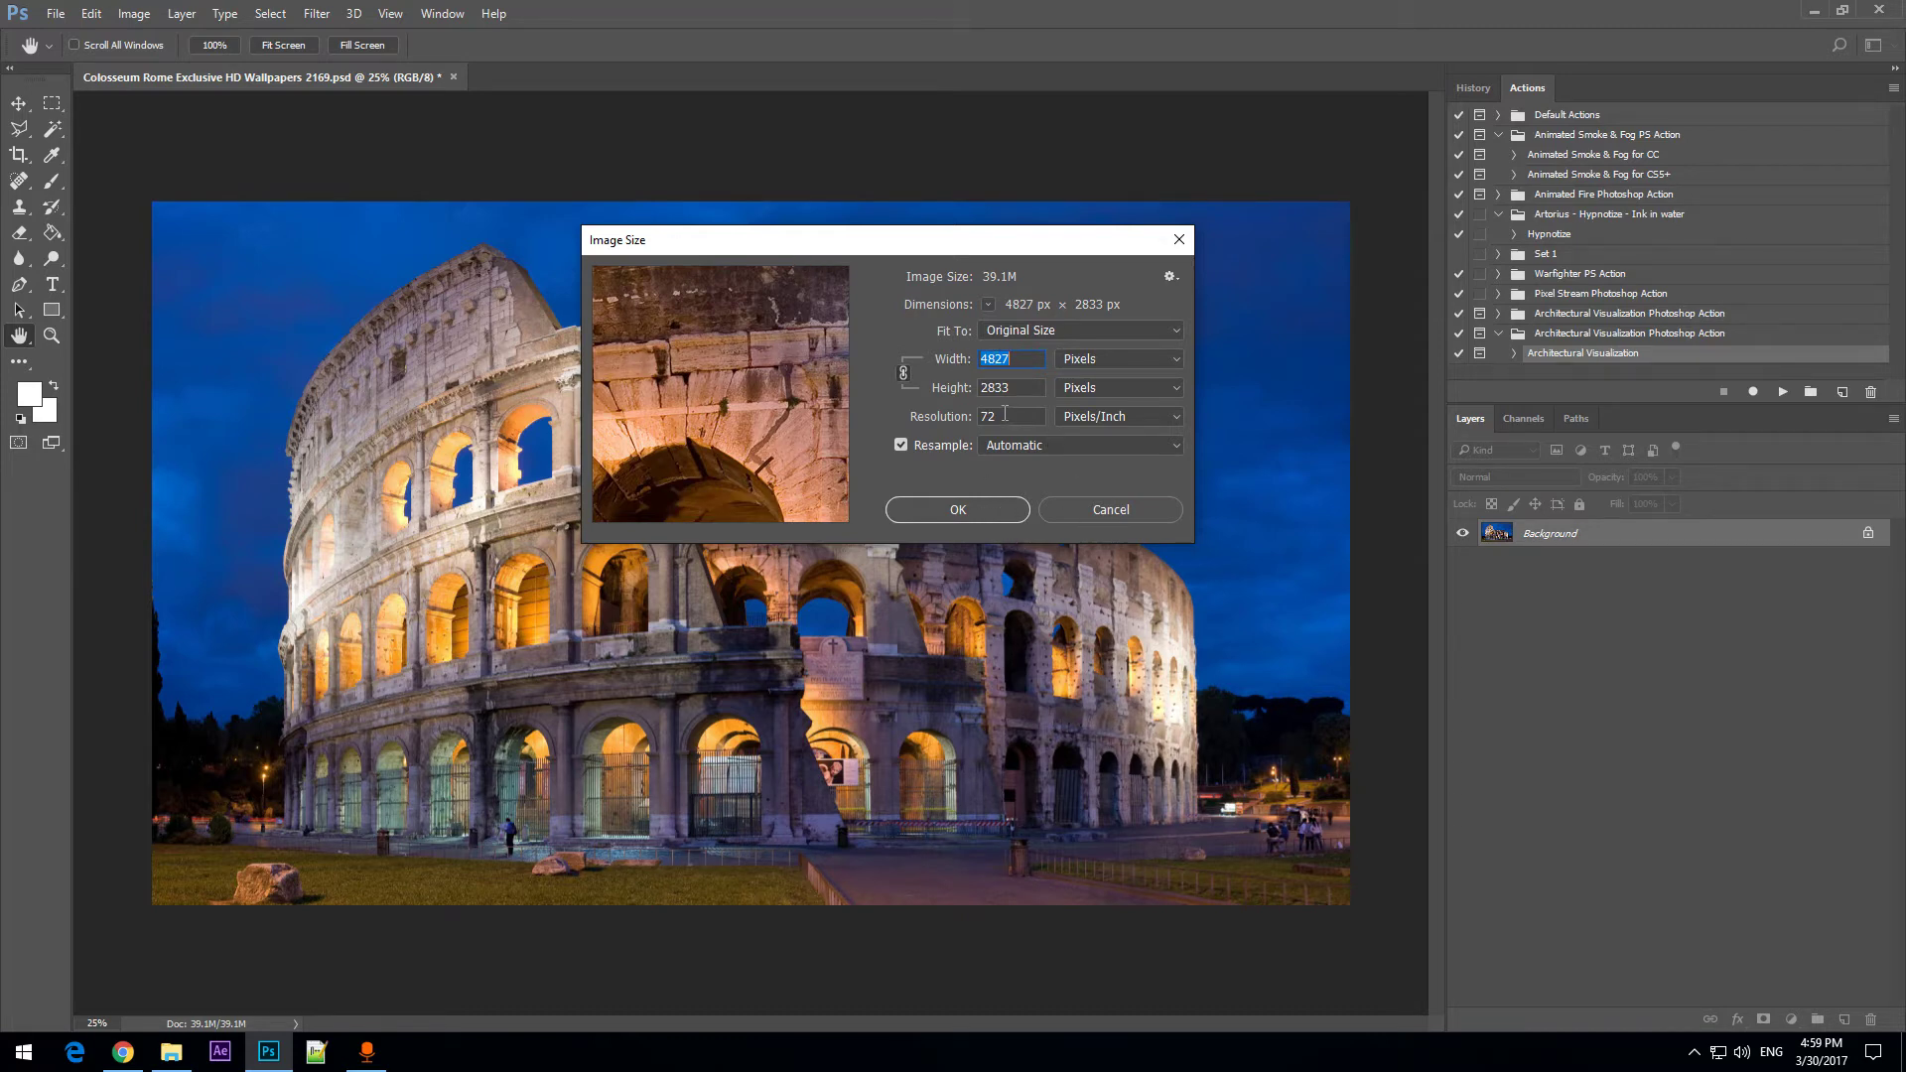
Cancel Image Size without changes and play the Architectural Visualization action.
click(1128, 510)
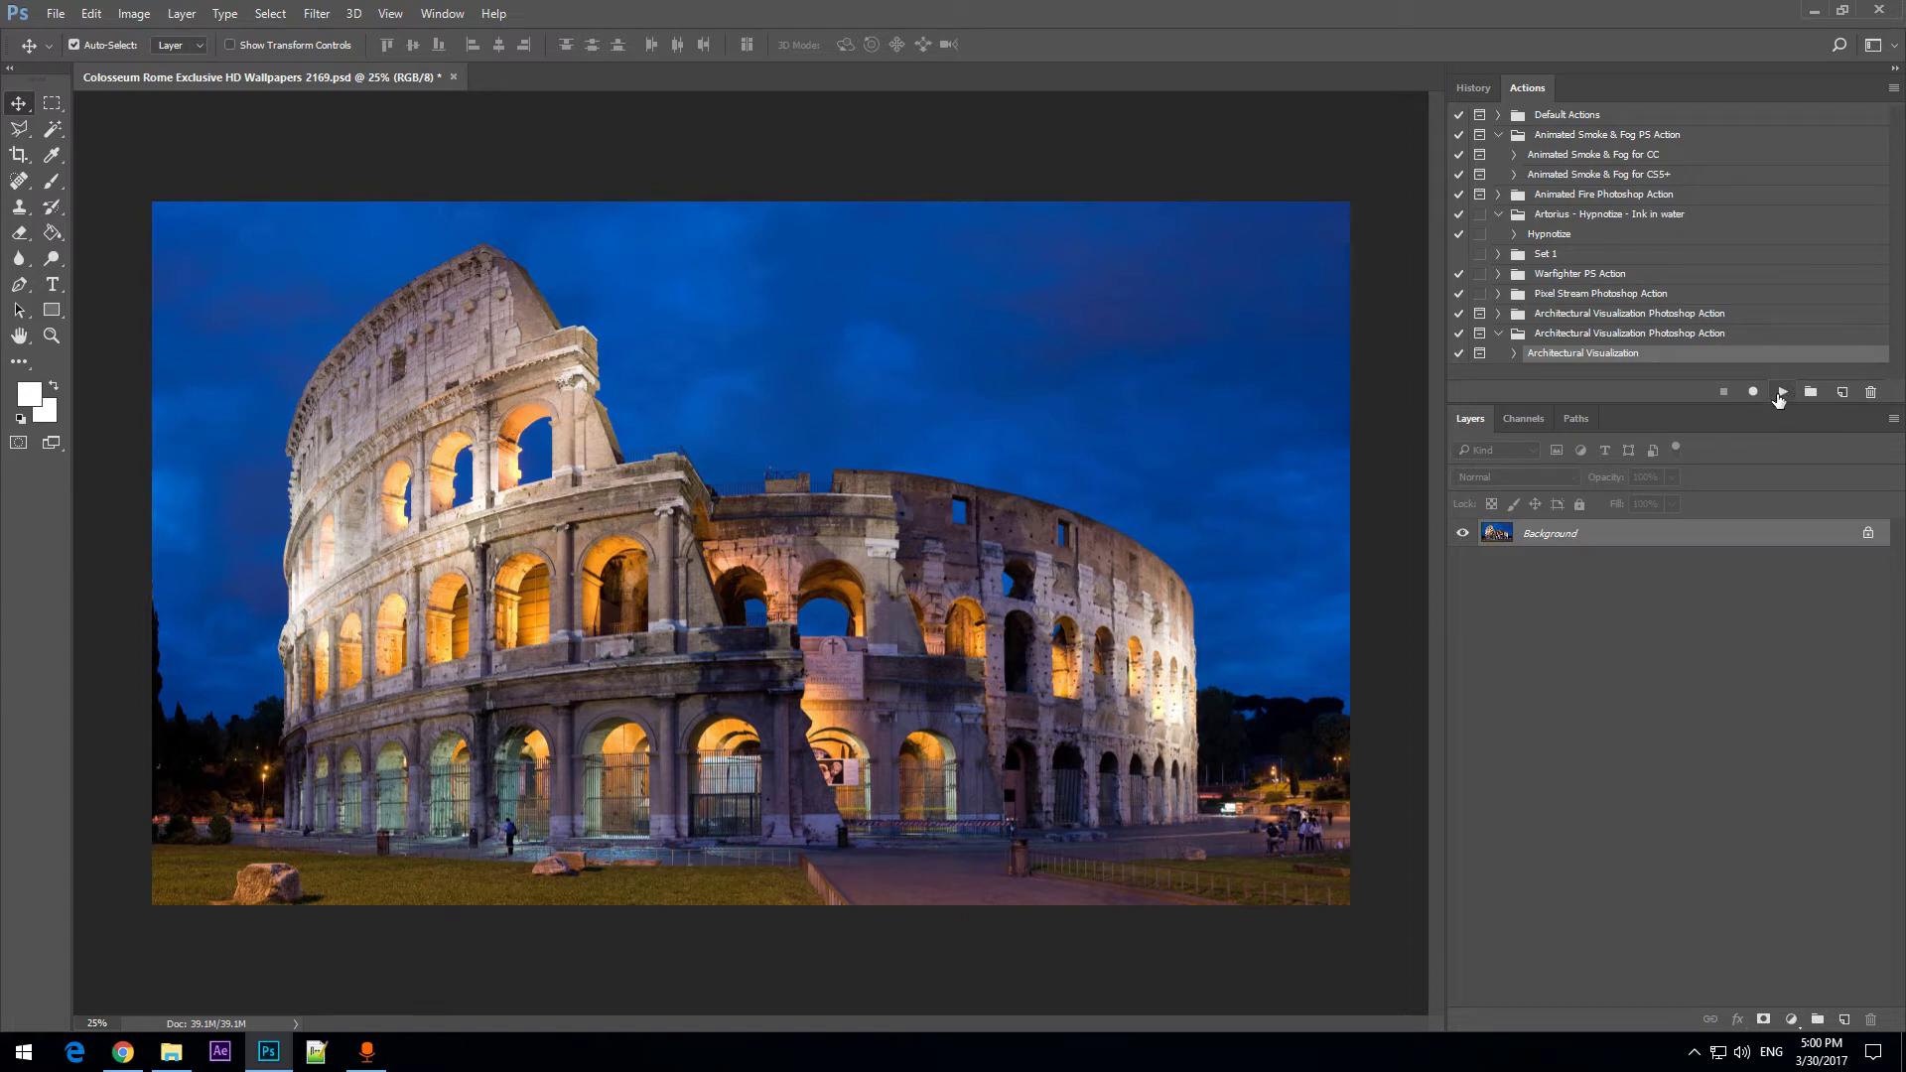
click(1780, 394)
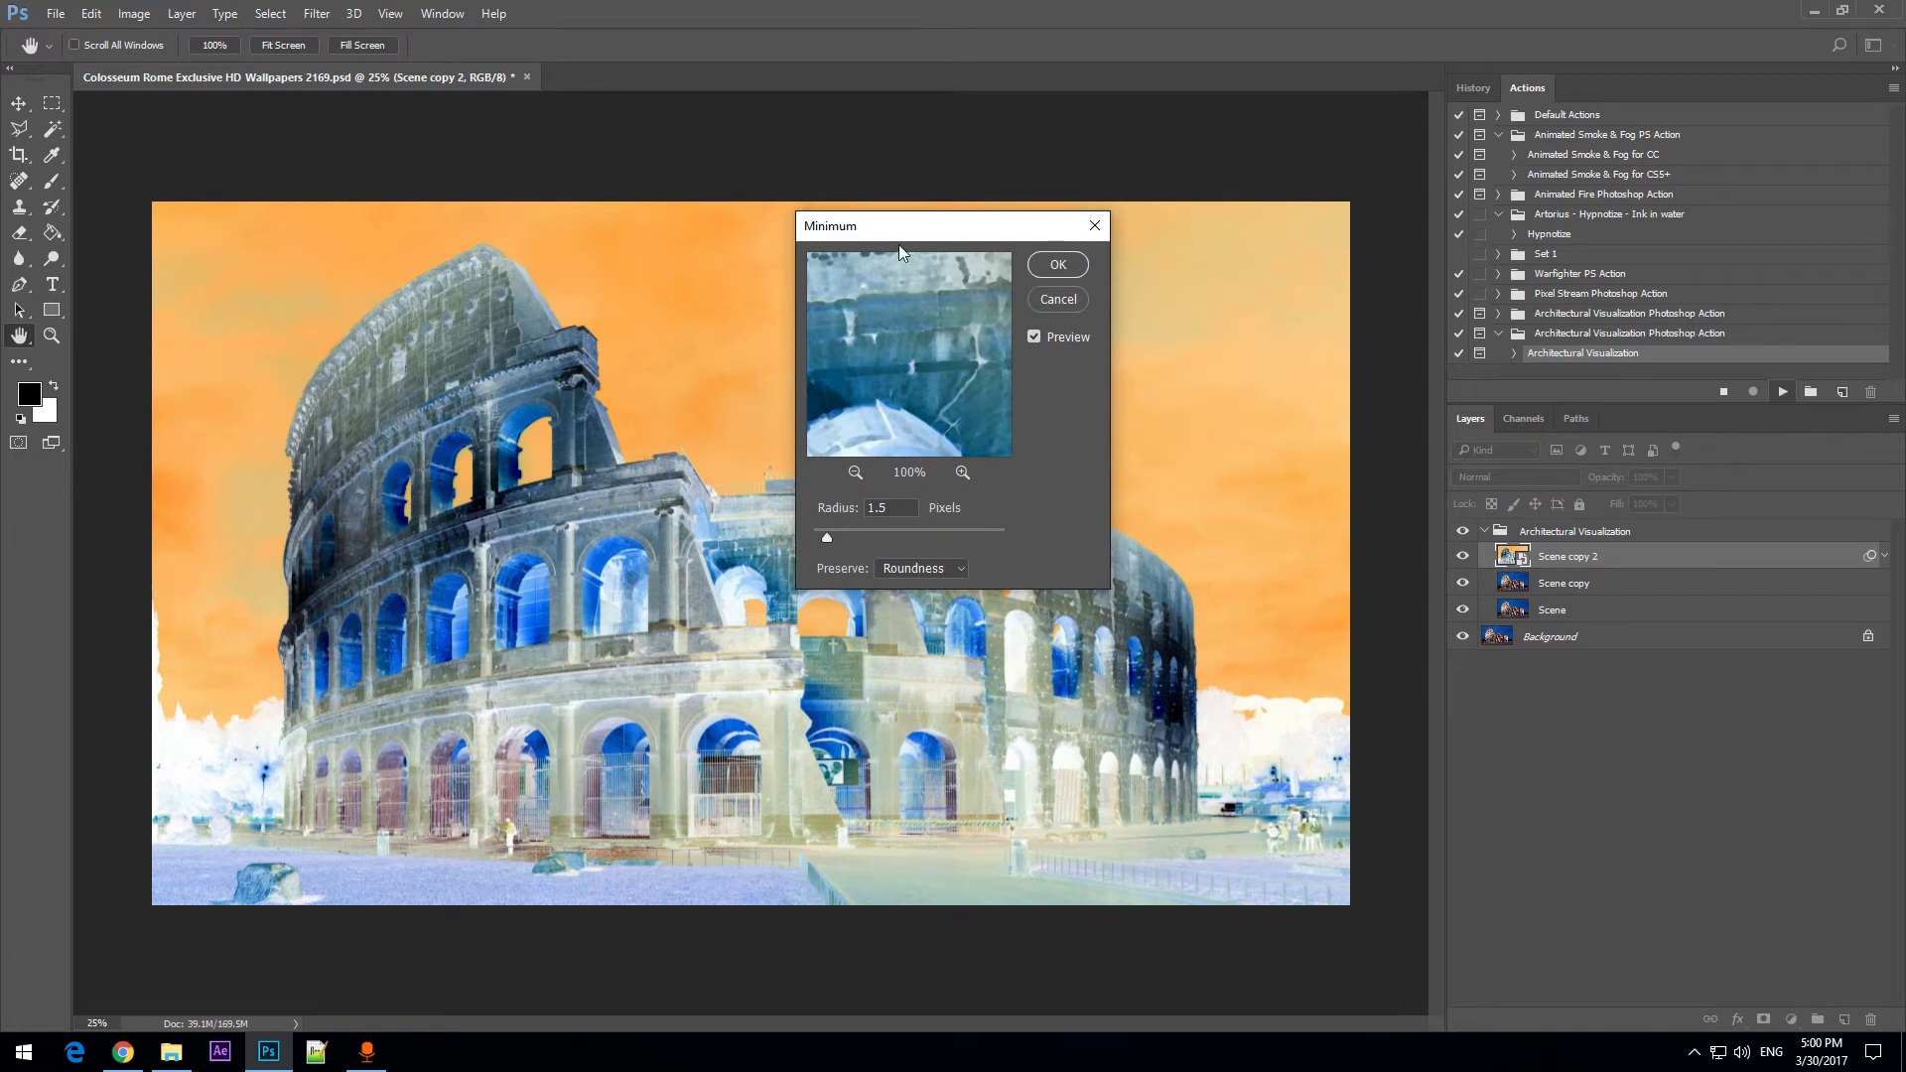
Position the Minimum filter dialog and select its 1.5-pixel Radius value.
drag(898, 234, 832, 220)
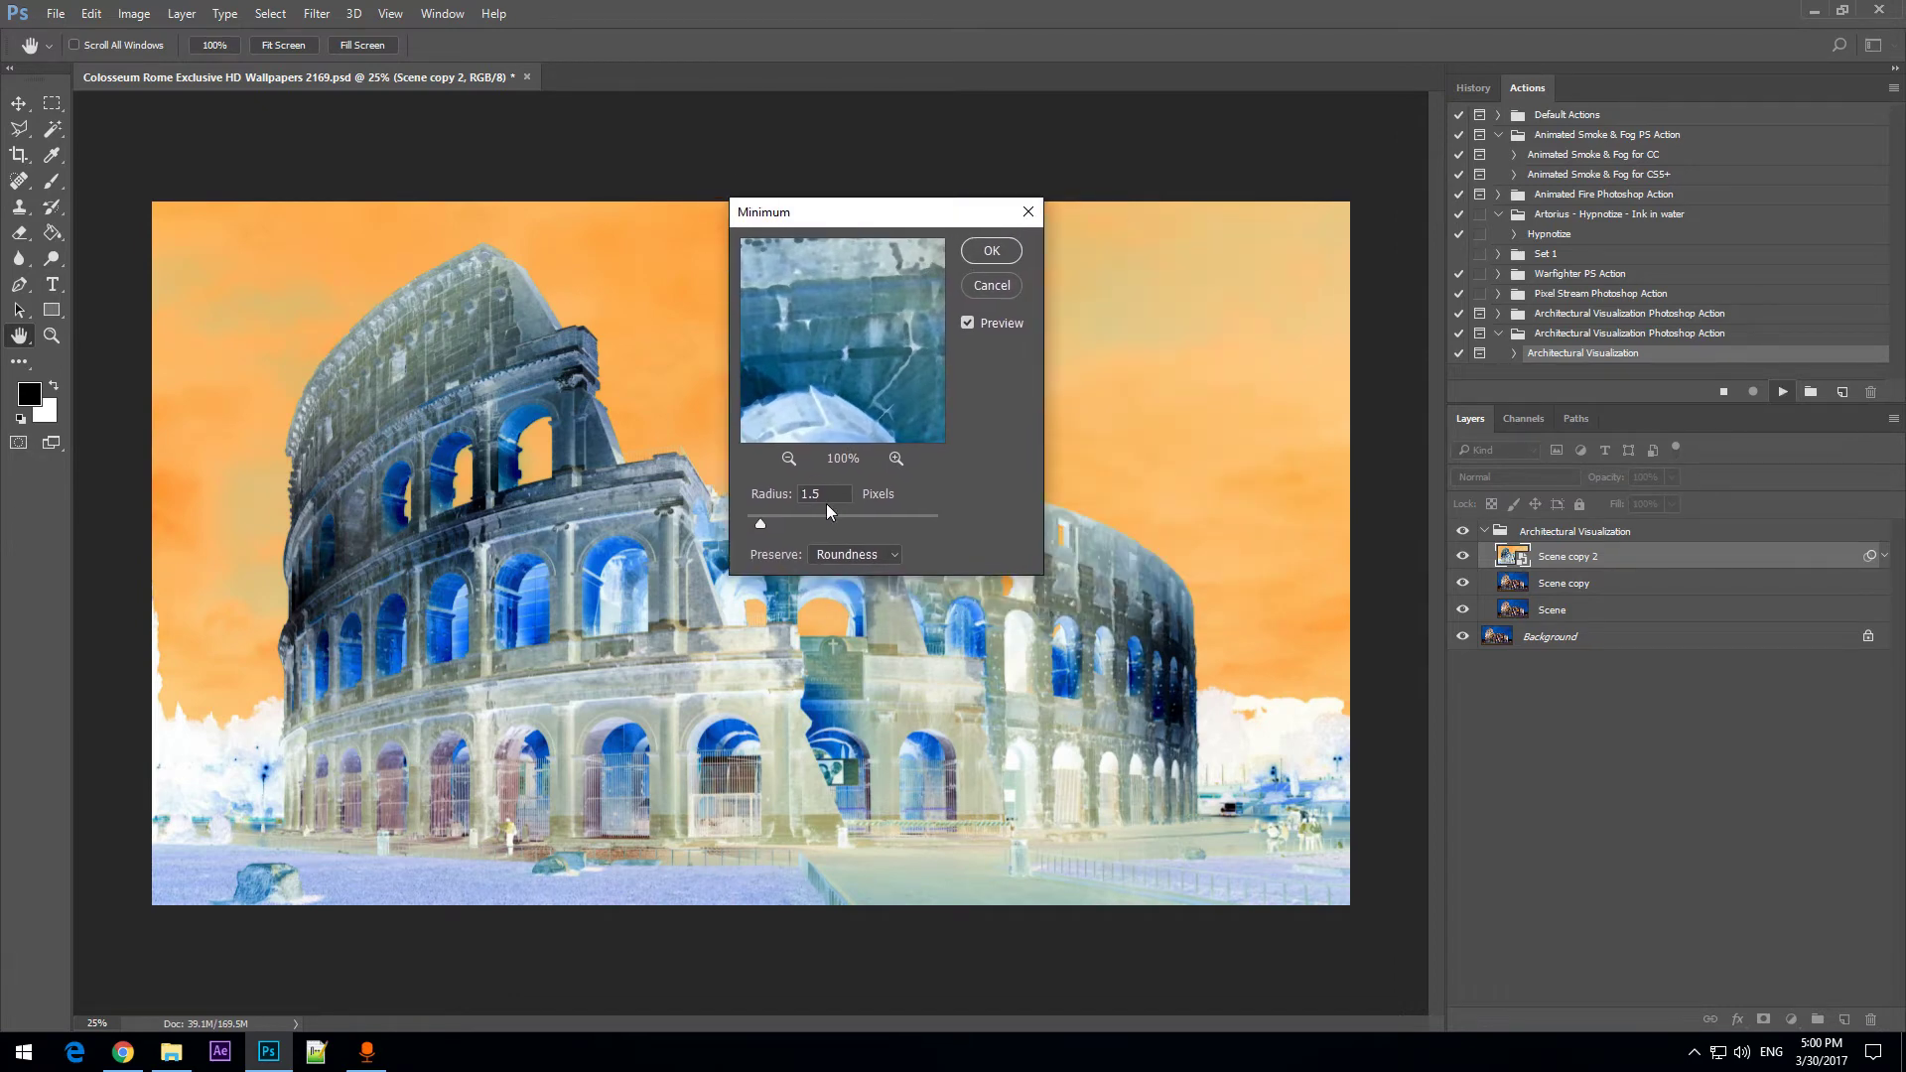
drag(855, 216, 897, 216)
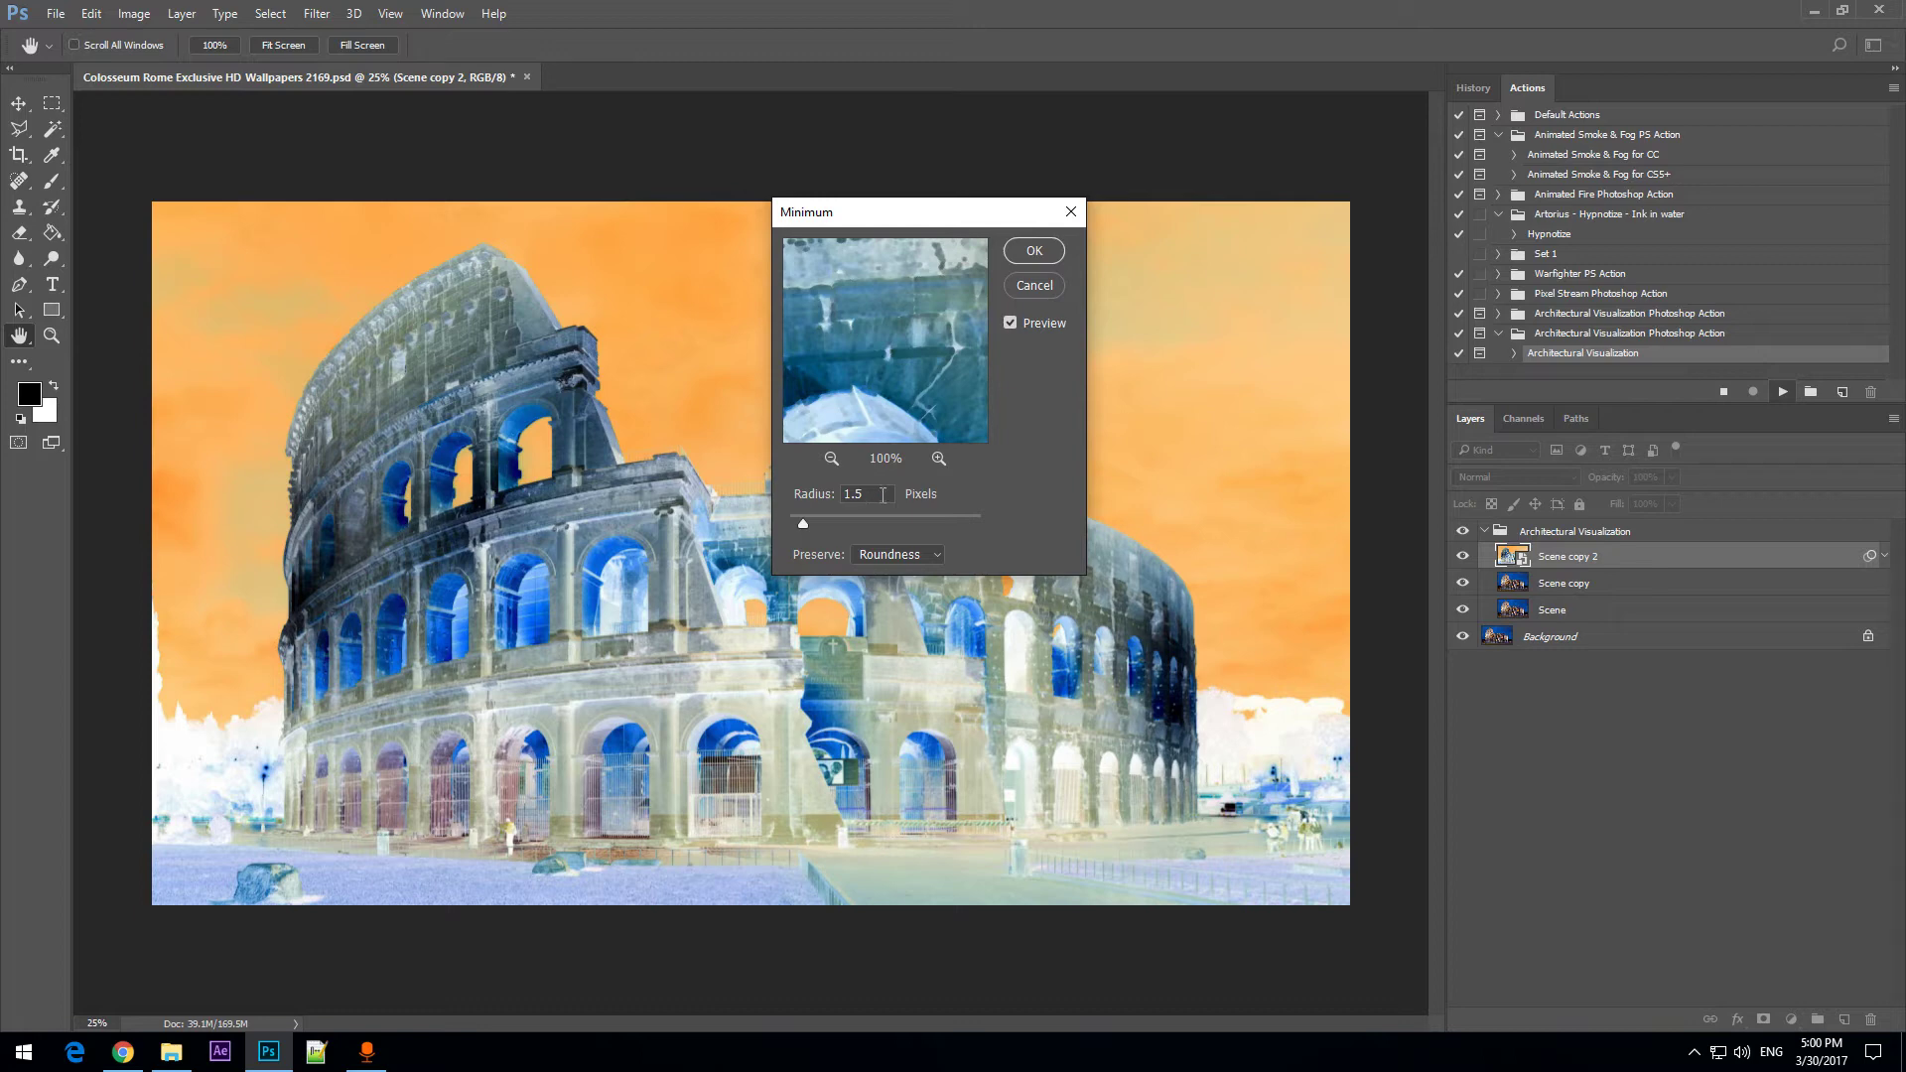
drag(847, 214, 939, 231)
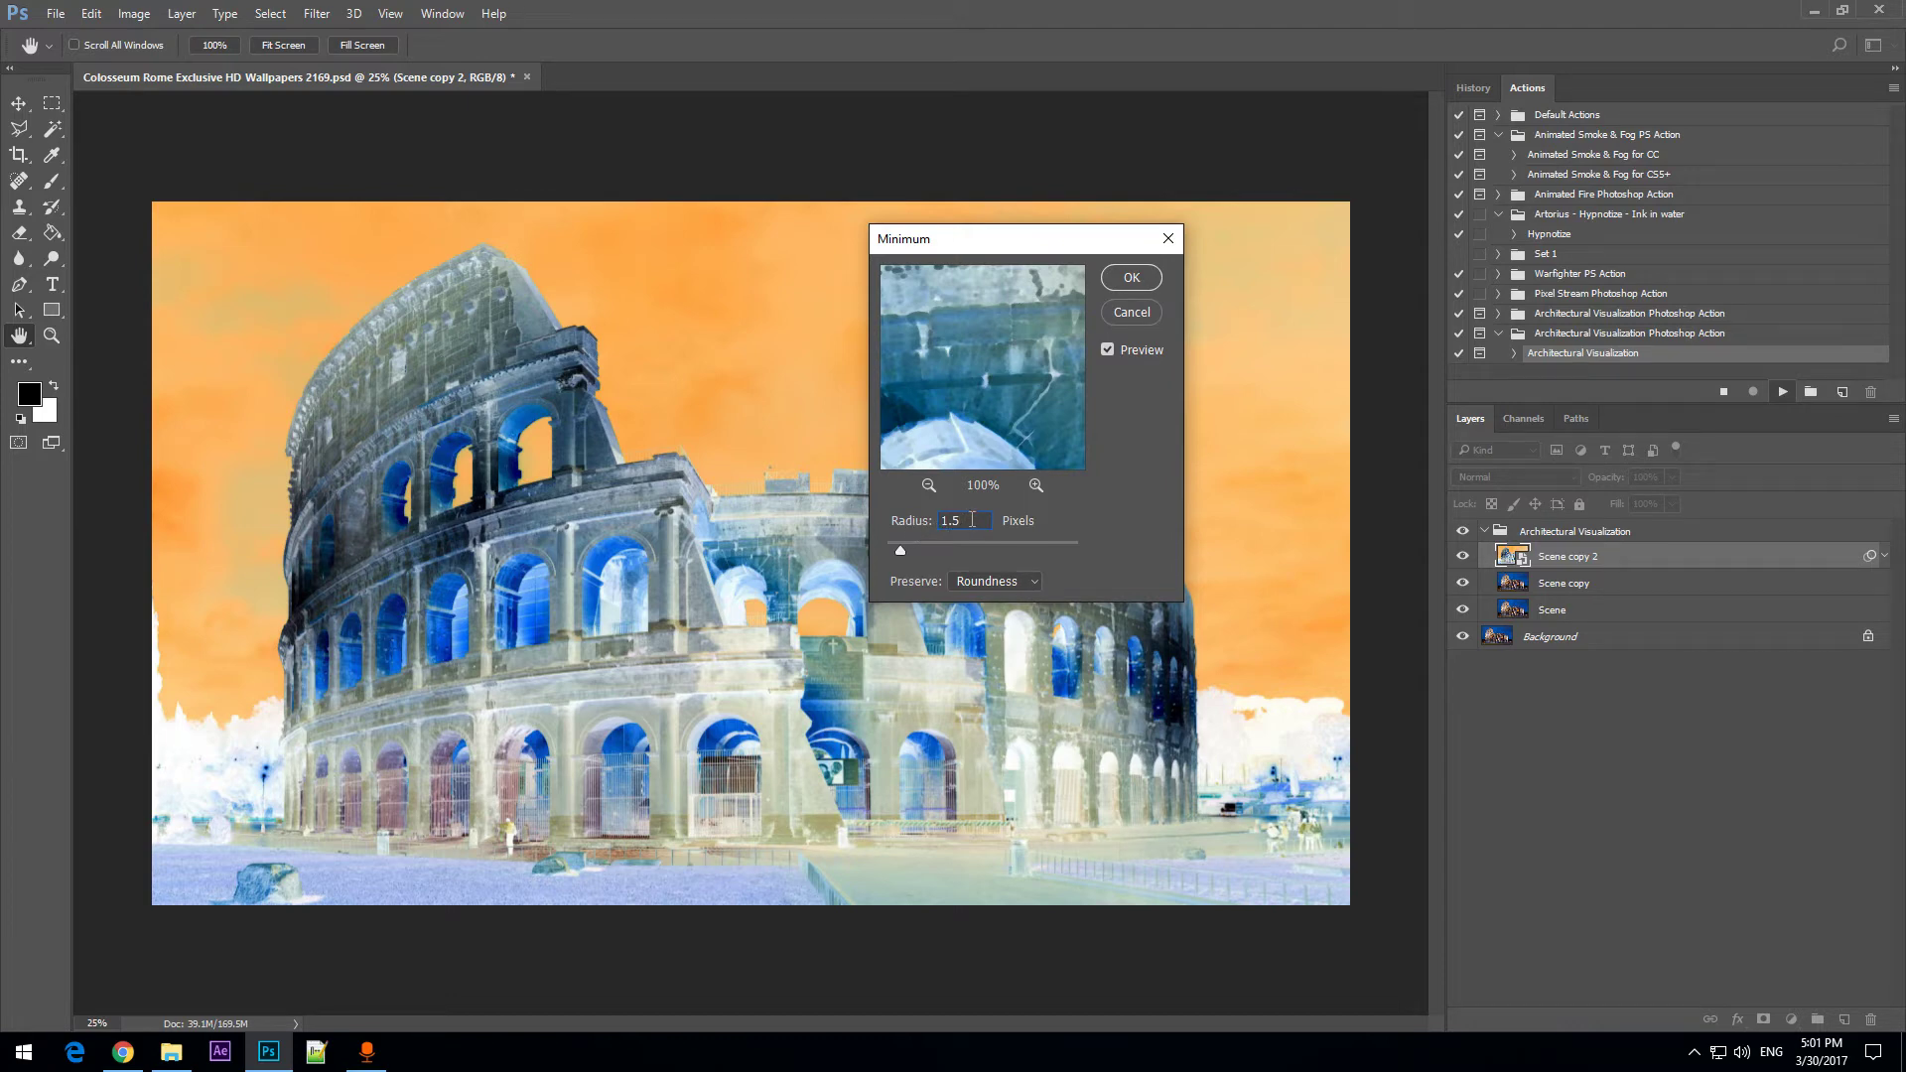
drag(963, 238, 800, 264)
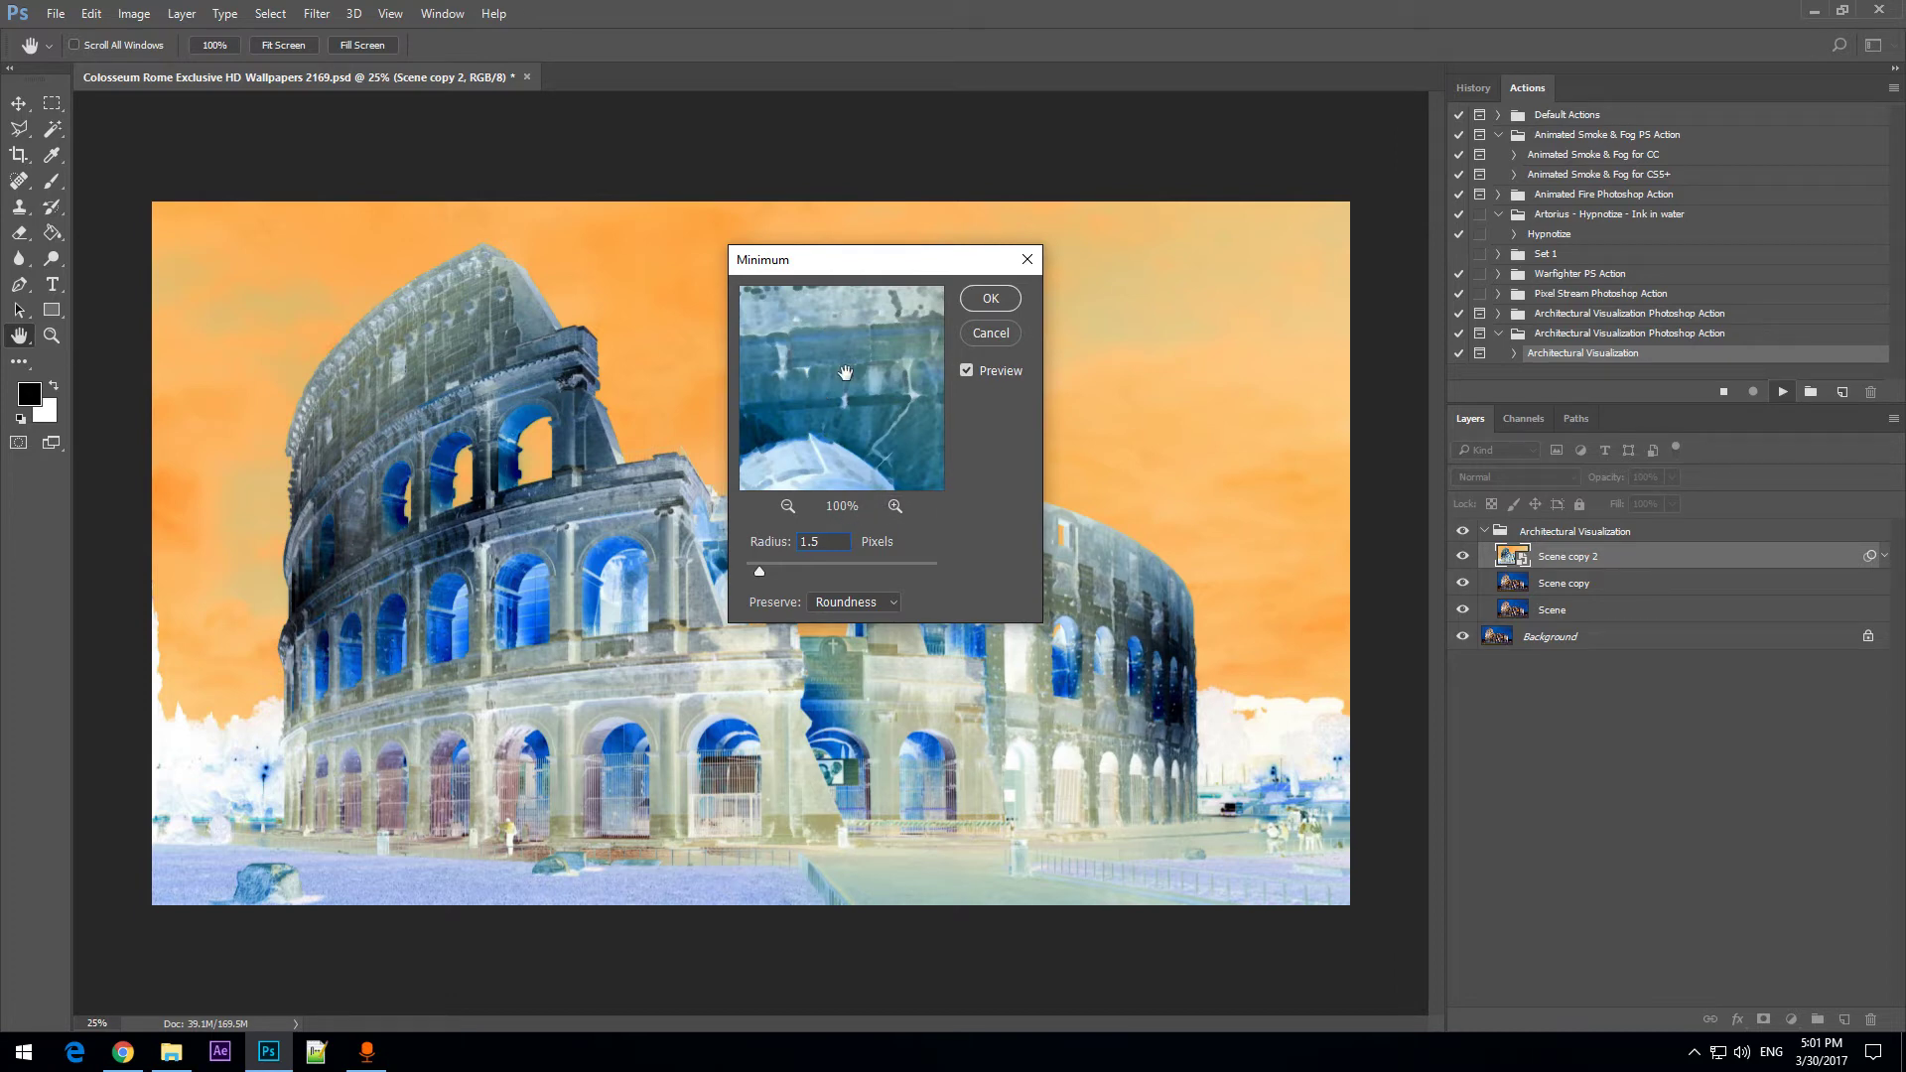
mouse_move(765, 264)
mouse_down()
mouse_move(810, 273)
mouse_move(768, 264)
mouse_up()
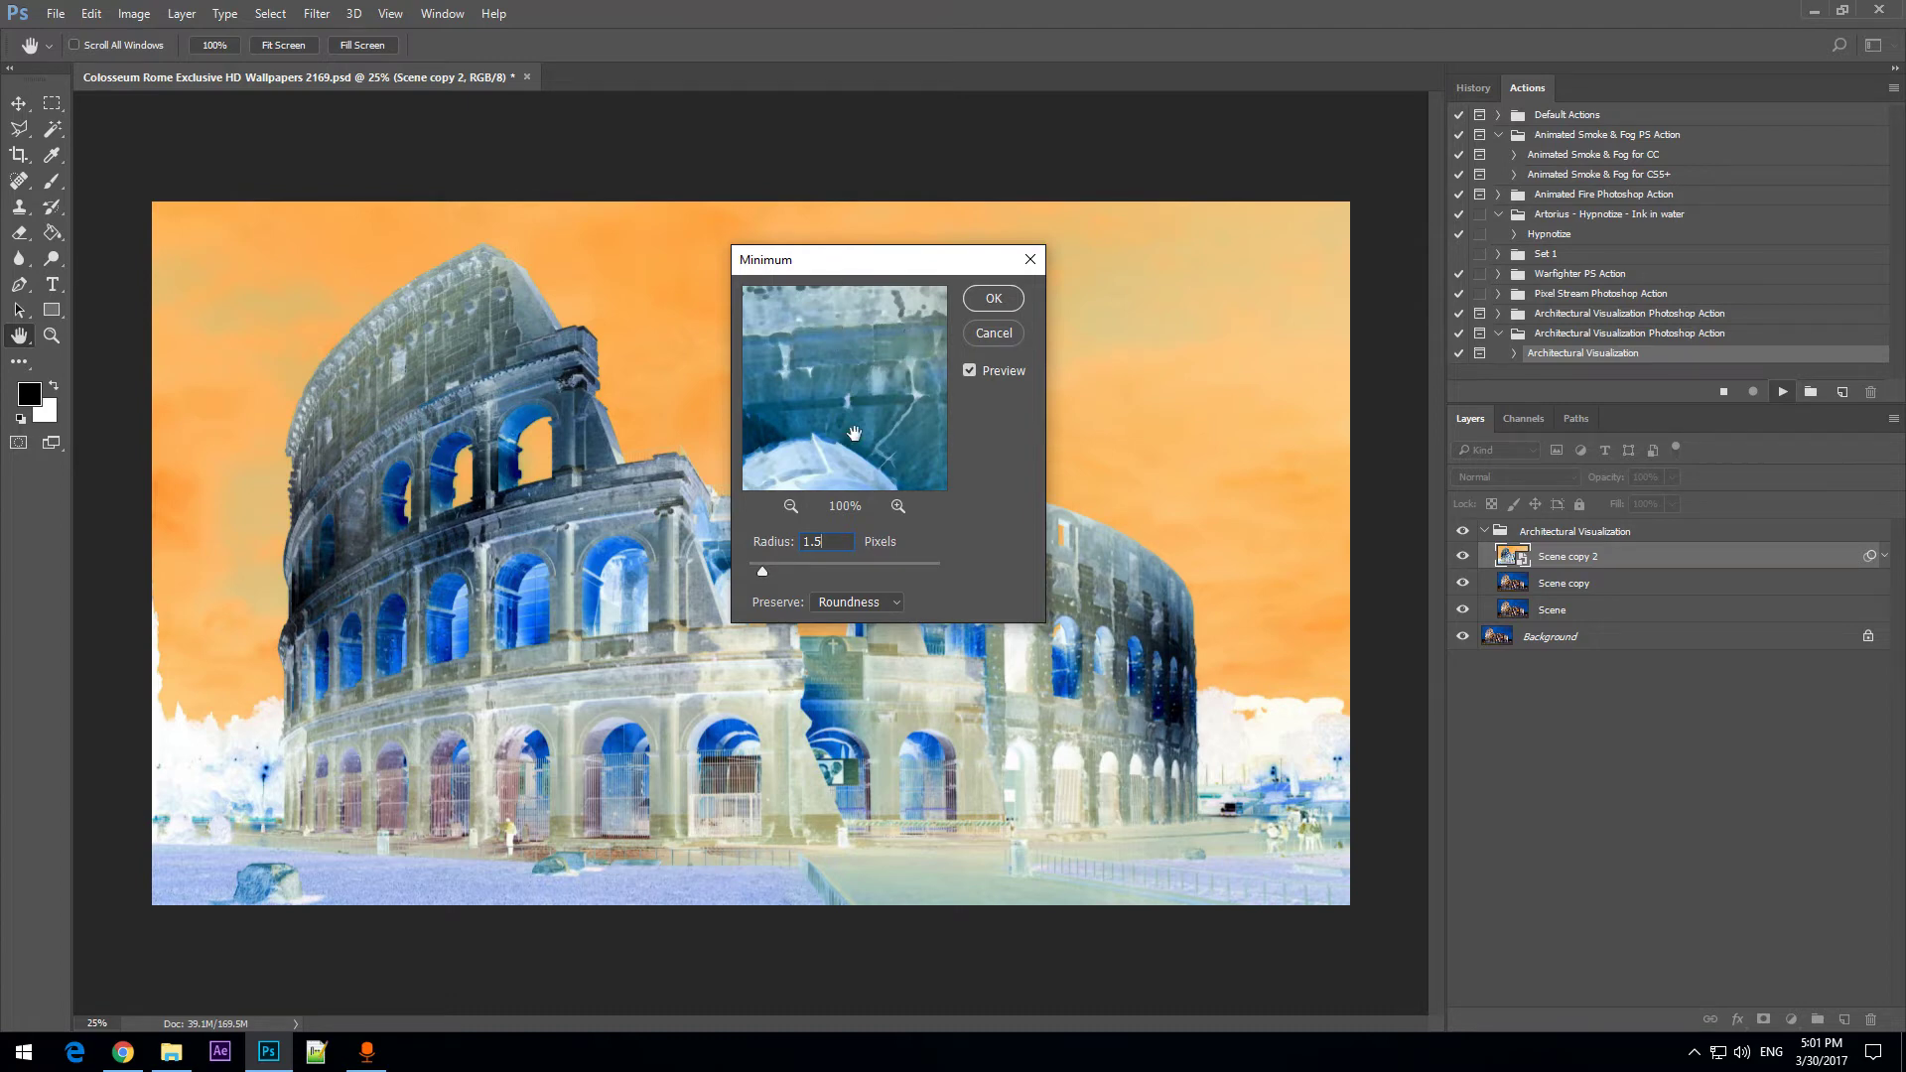
drag(838, 541, 759, 541)
click(845, 542)
drag(835, 552, 764, 545)
Move the Minimum dialog aside and pan the preview to inspect the inverted Colosseum walls.
drag(822, 248, 1005, 250)
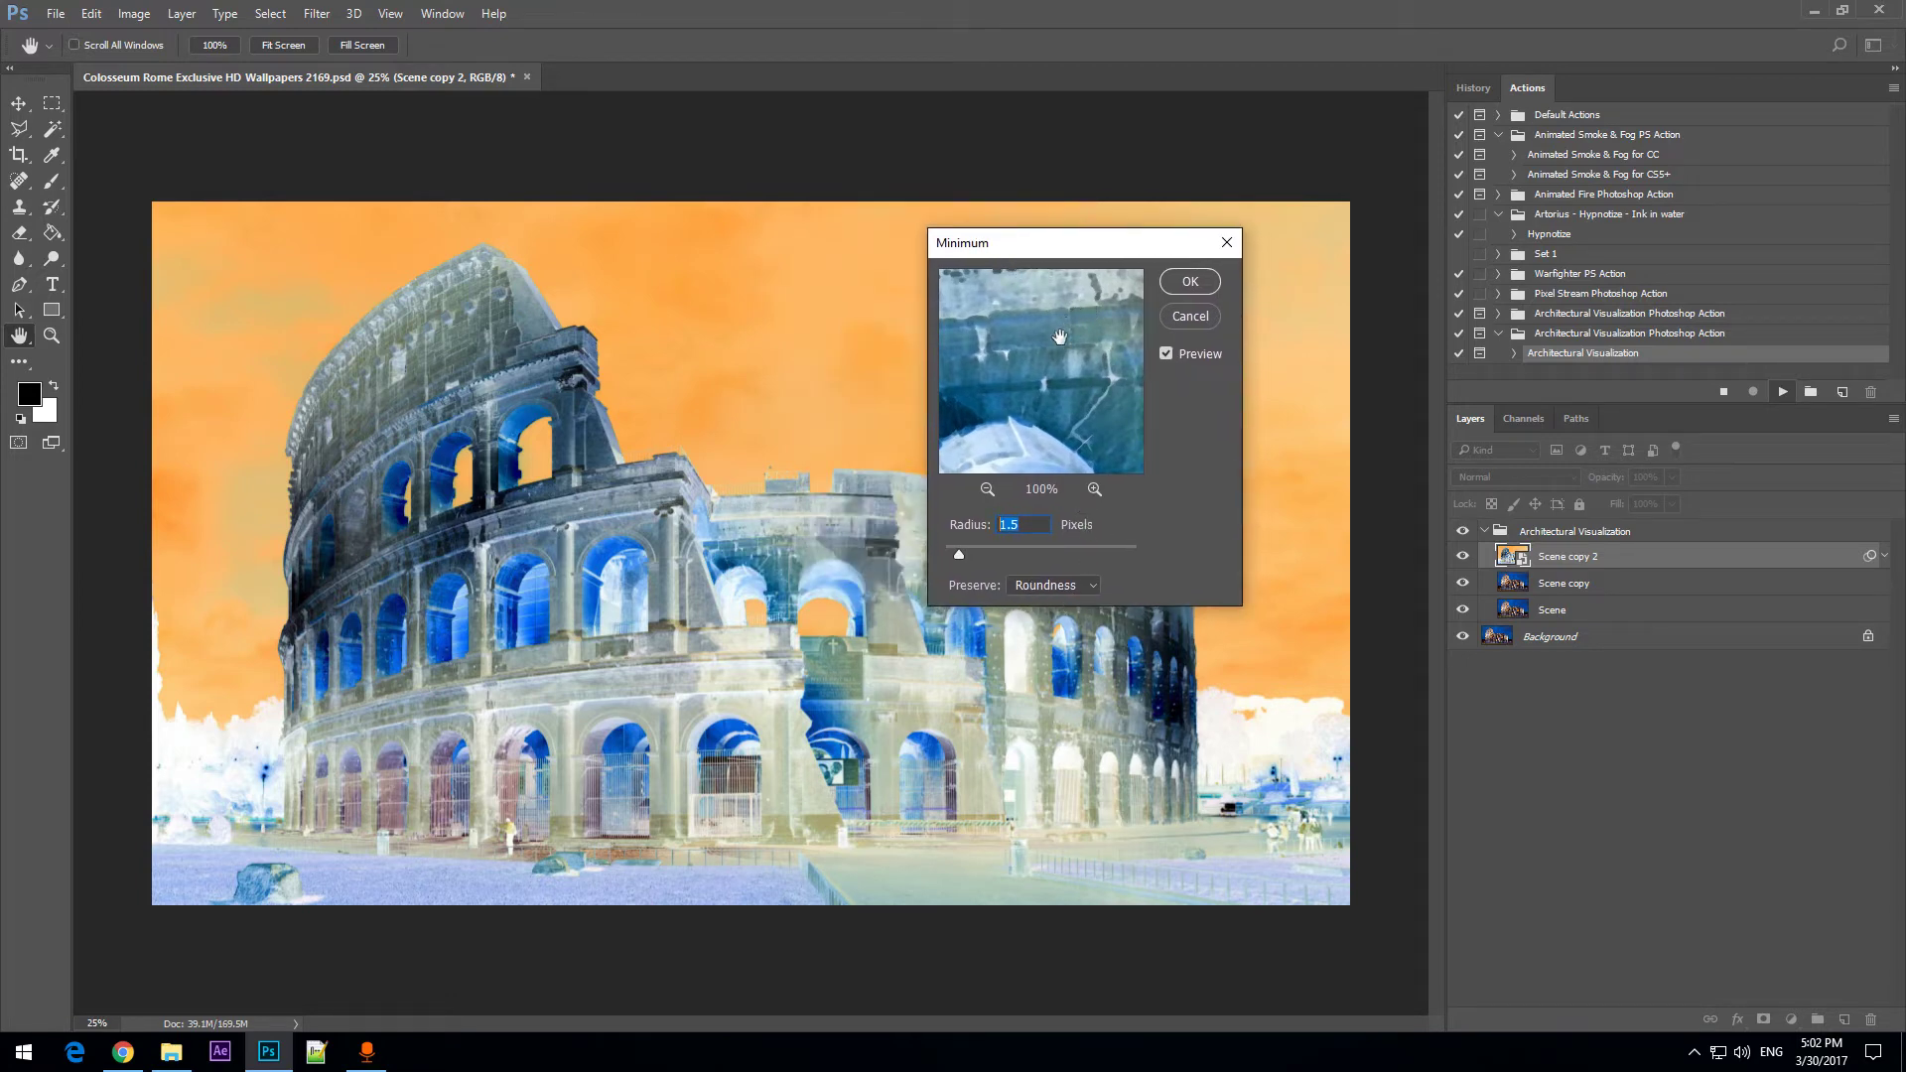
drag(1060, 336, 1054, 463)
drag(1111, 390, 1055, 359)
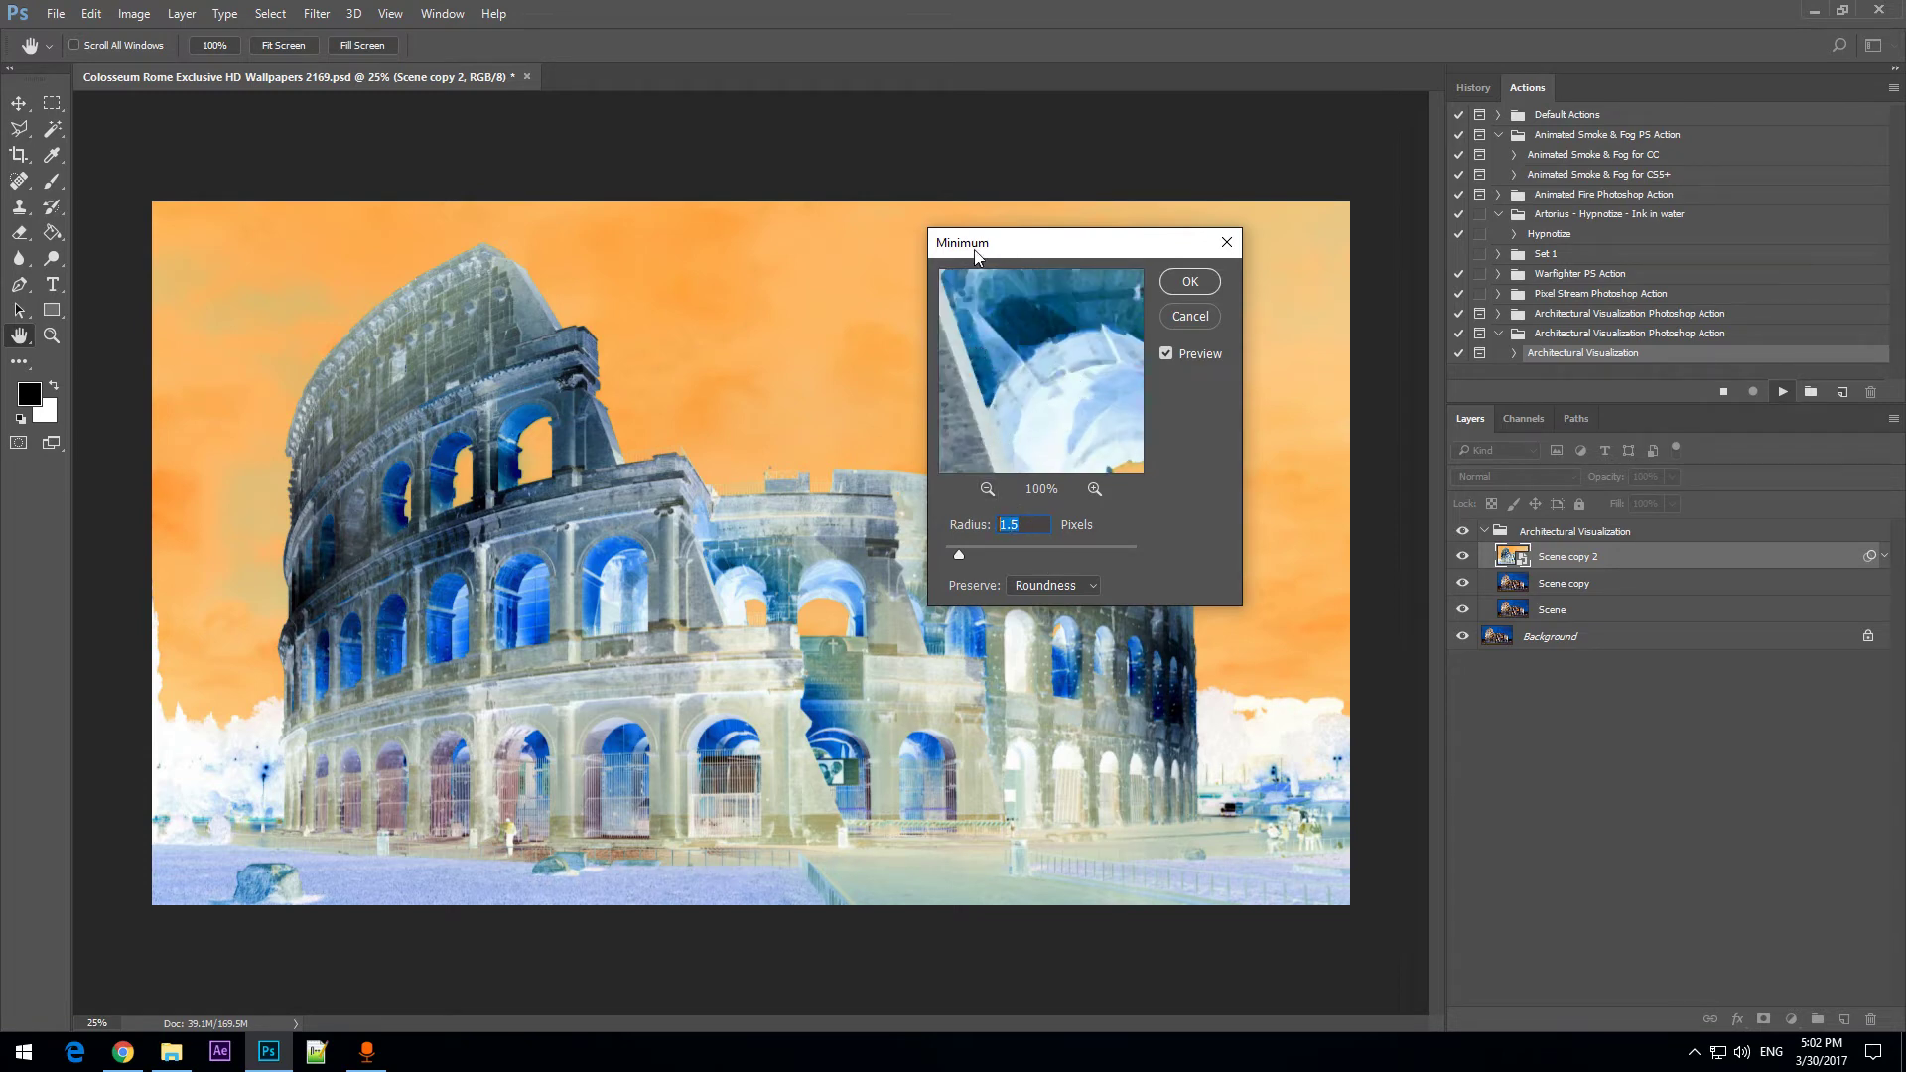
drag(974, 245, 1072, 218)
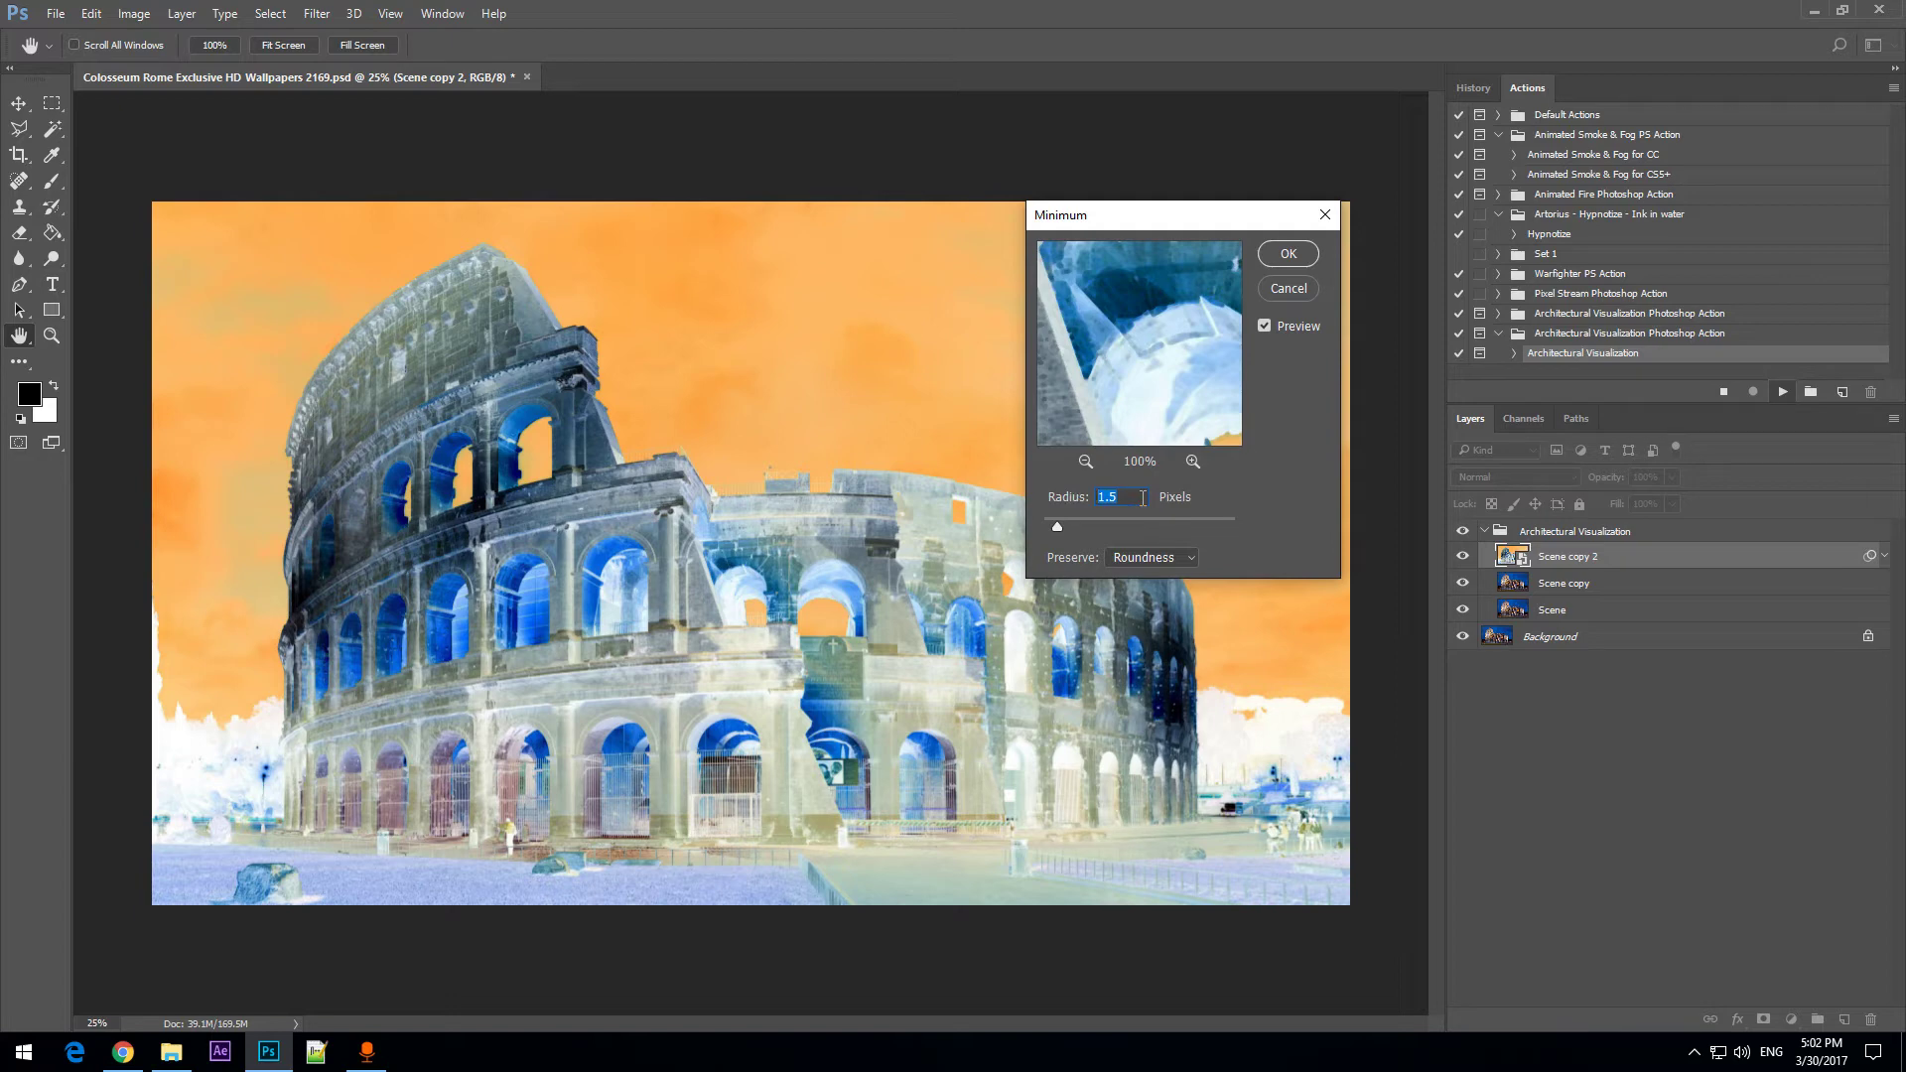
Change the Minimum Radius to 3 pixels and apply the filter.
text(2.5)
double_click(1107, 497)
text(3)
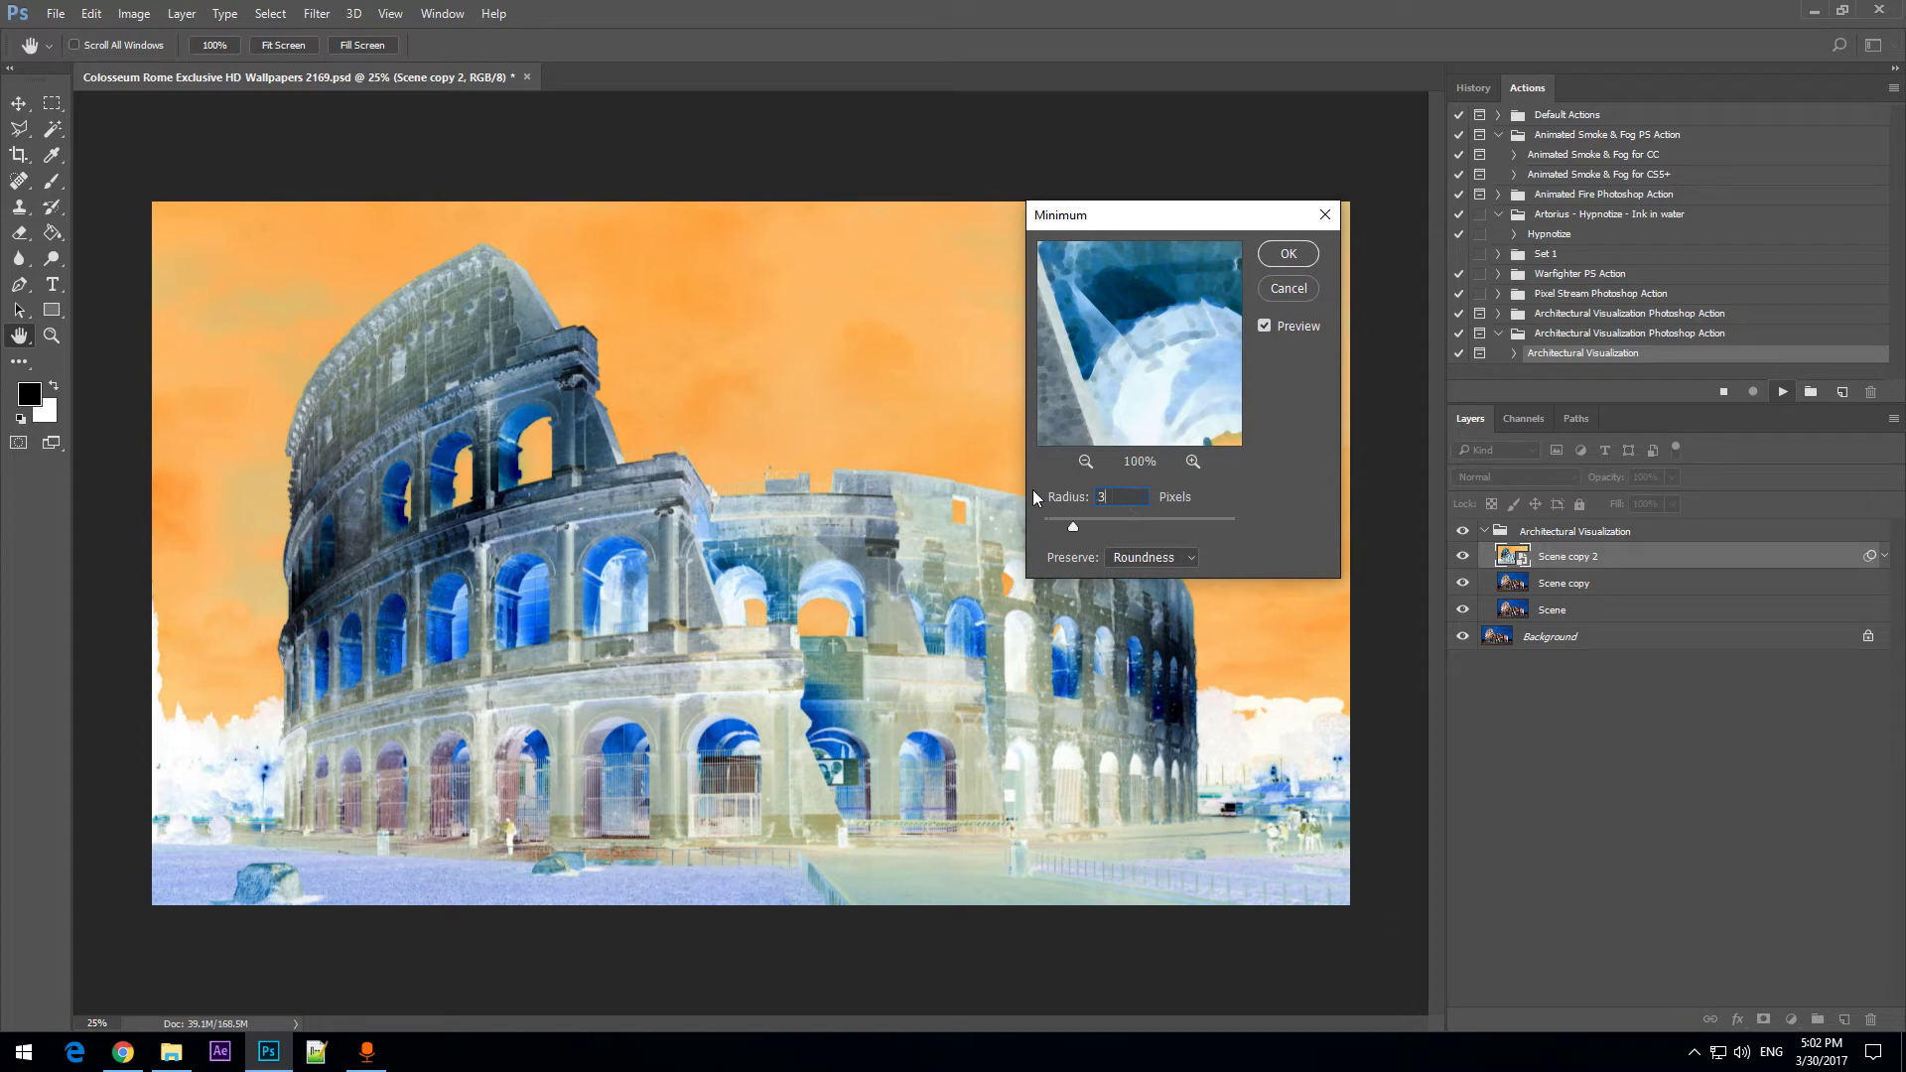
click(1286, 255)
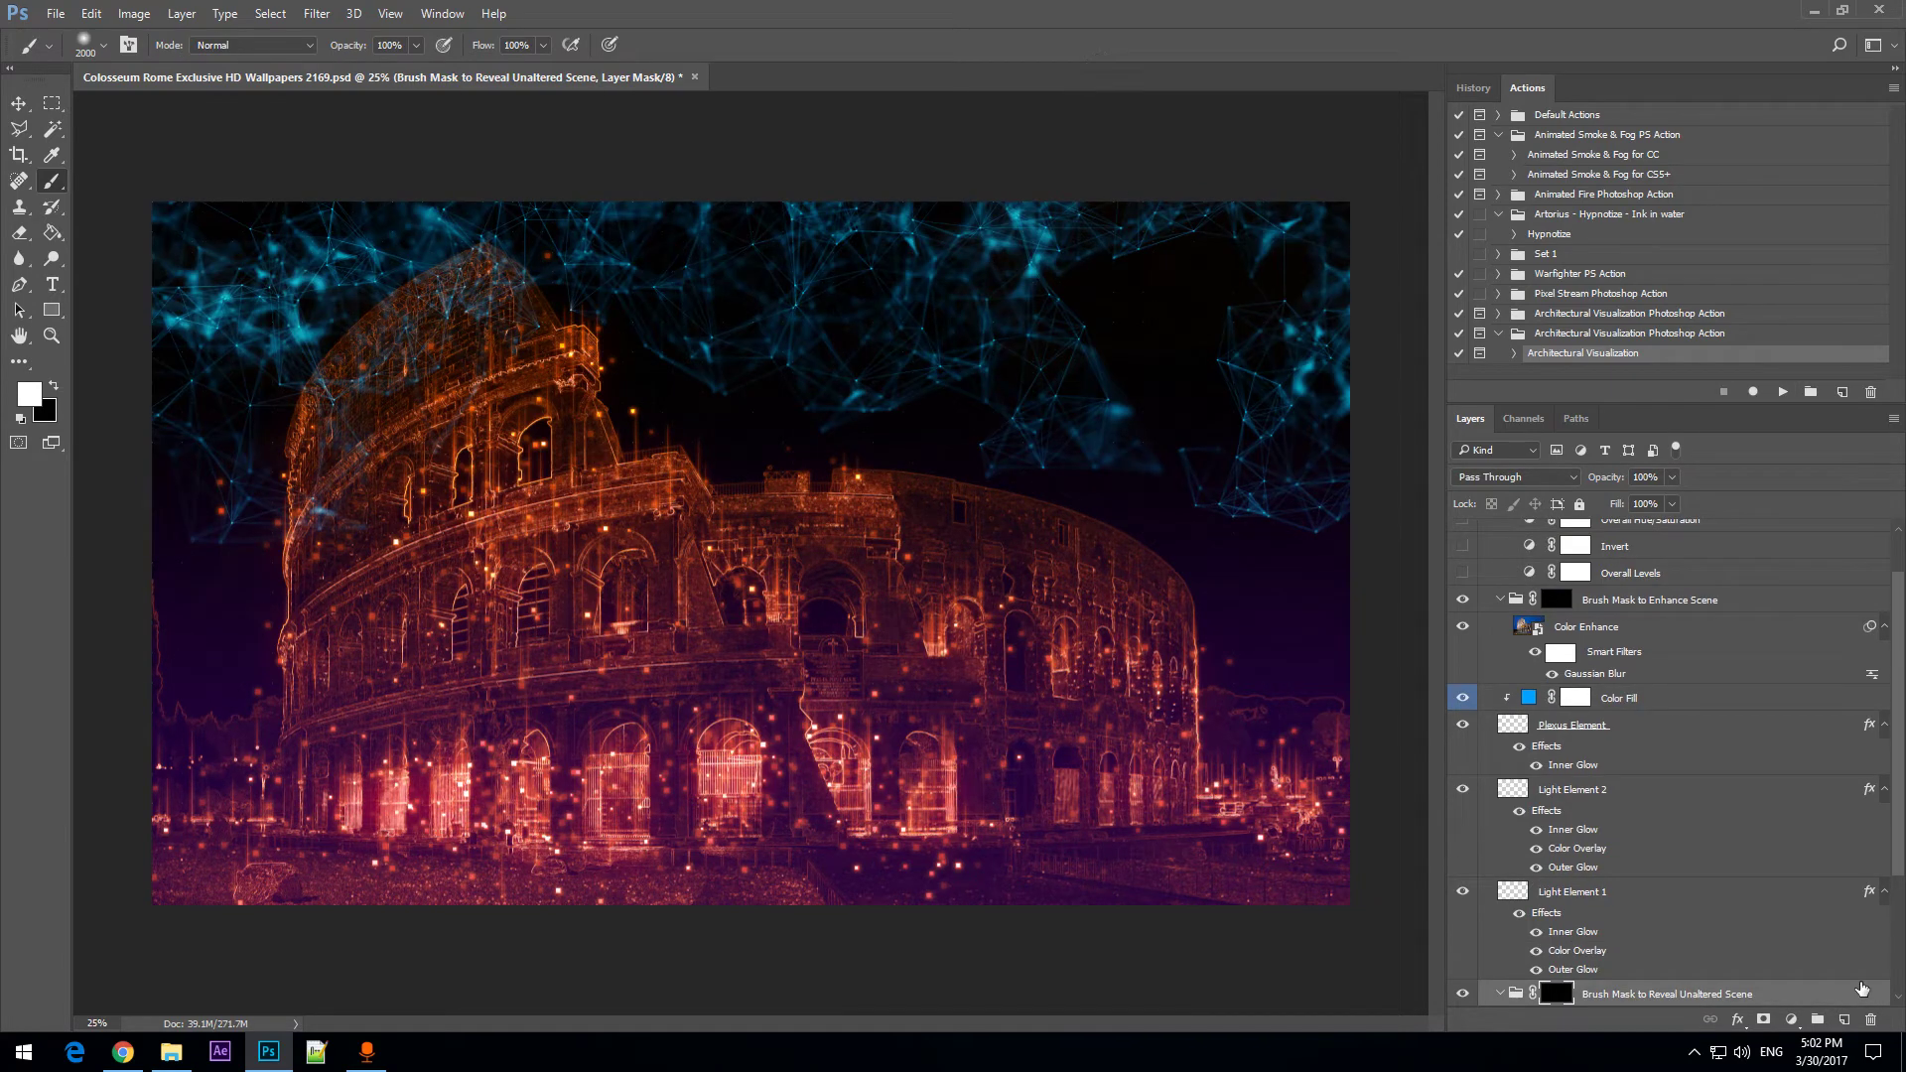
click(51, 336)
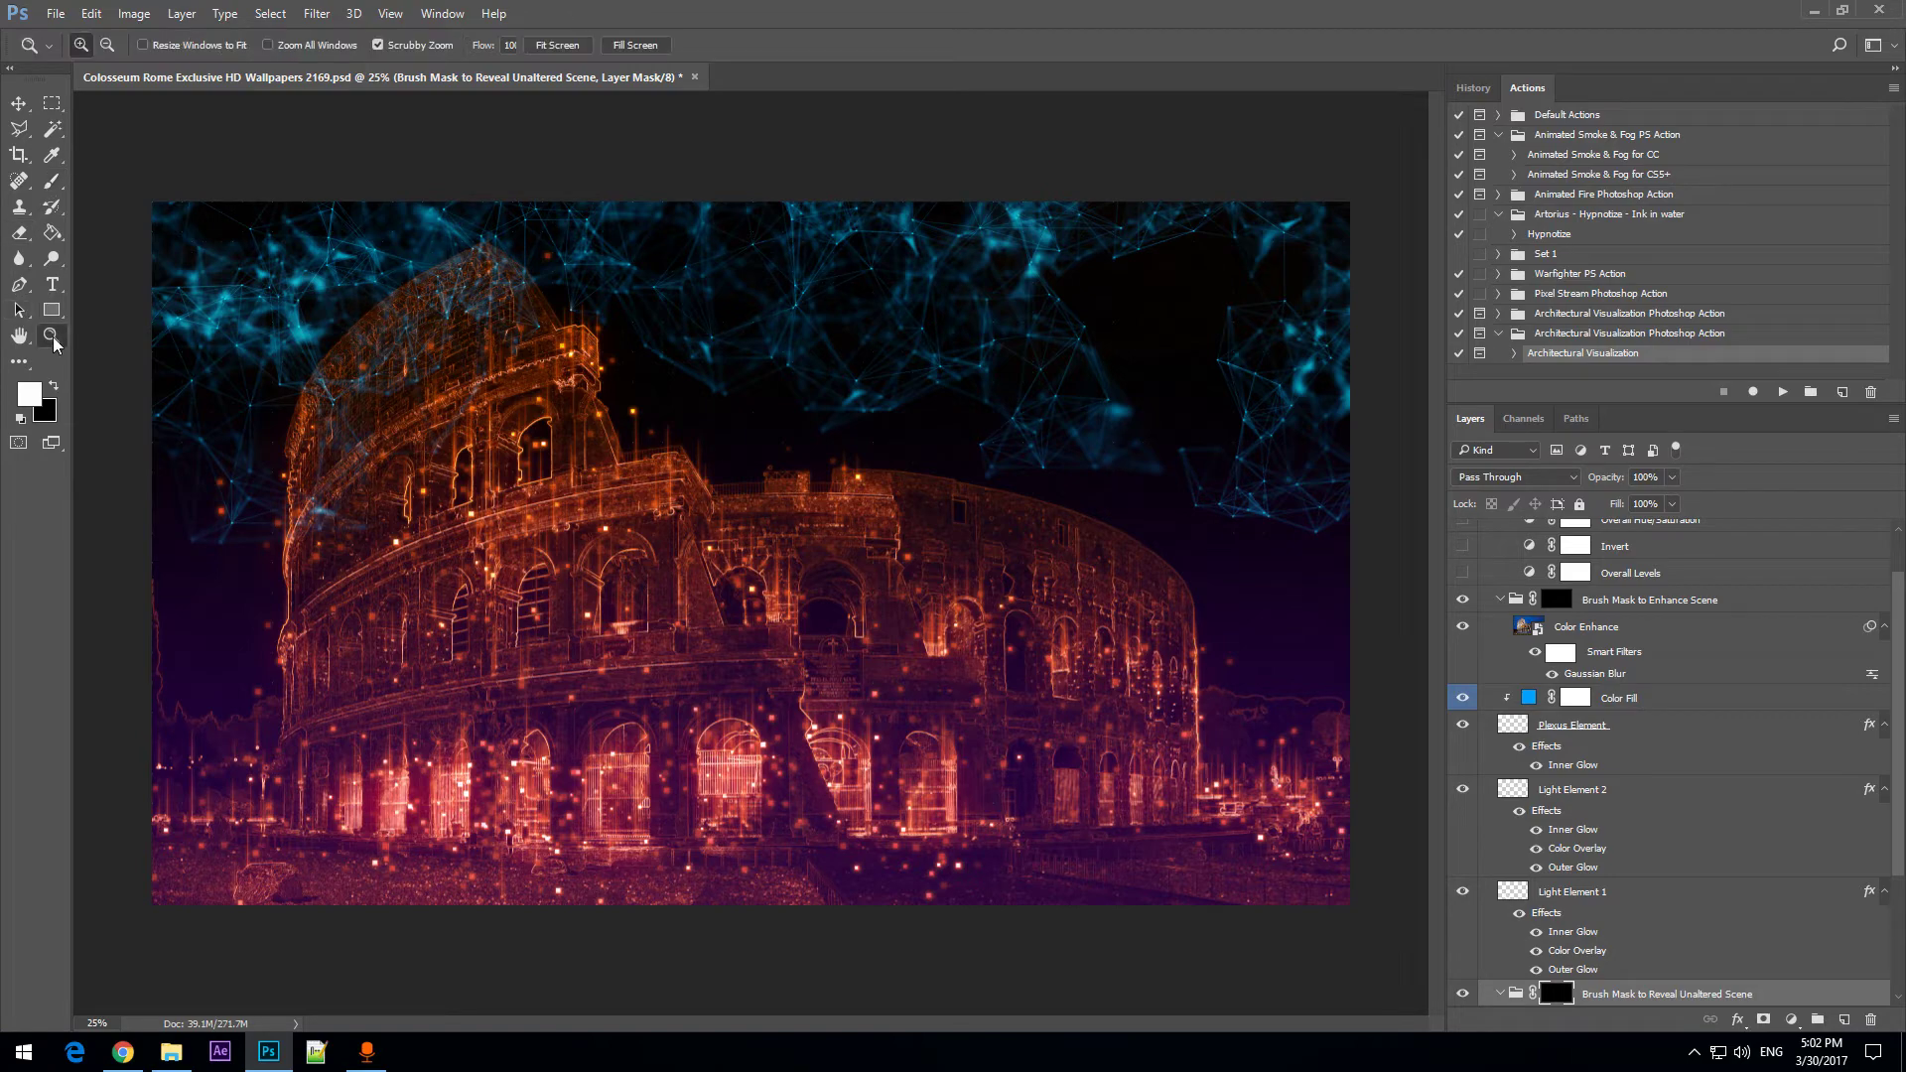
click(739, 809)
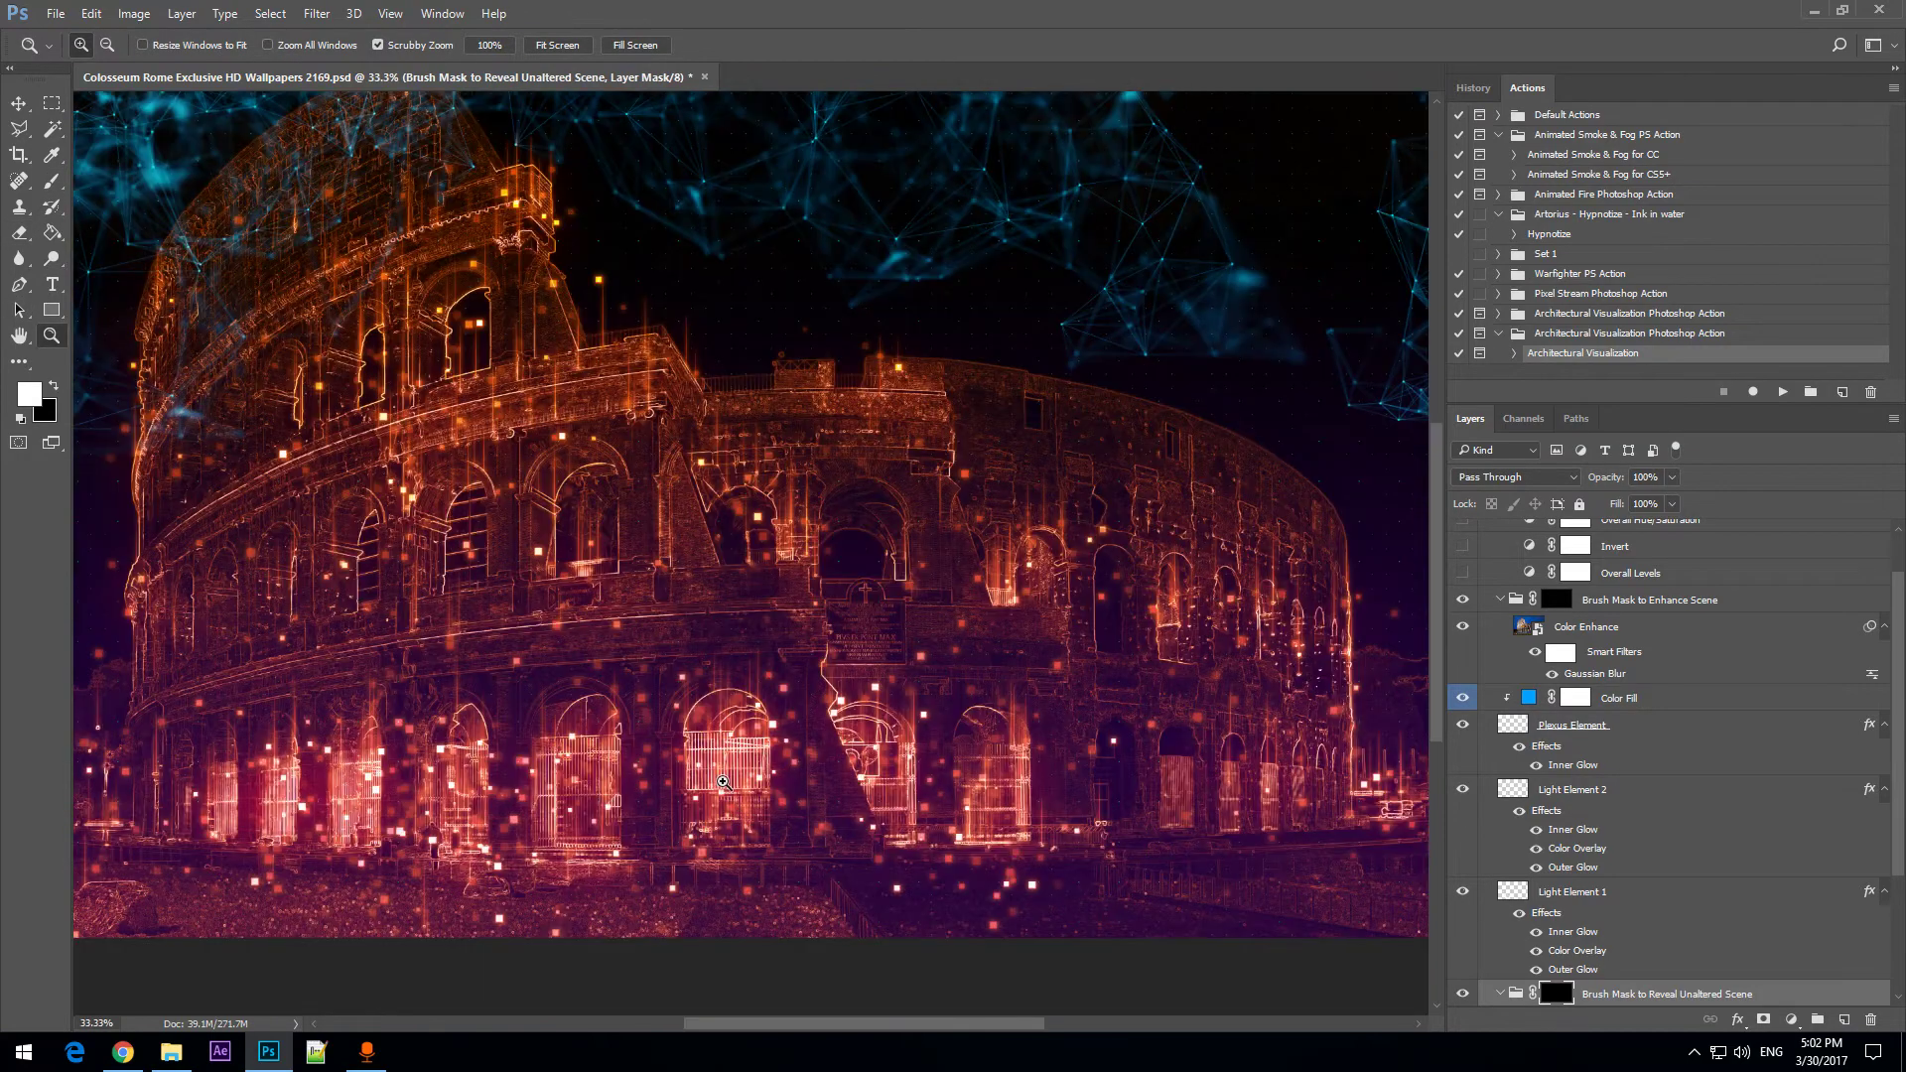
click(725, 785)
click(912, 556)
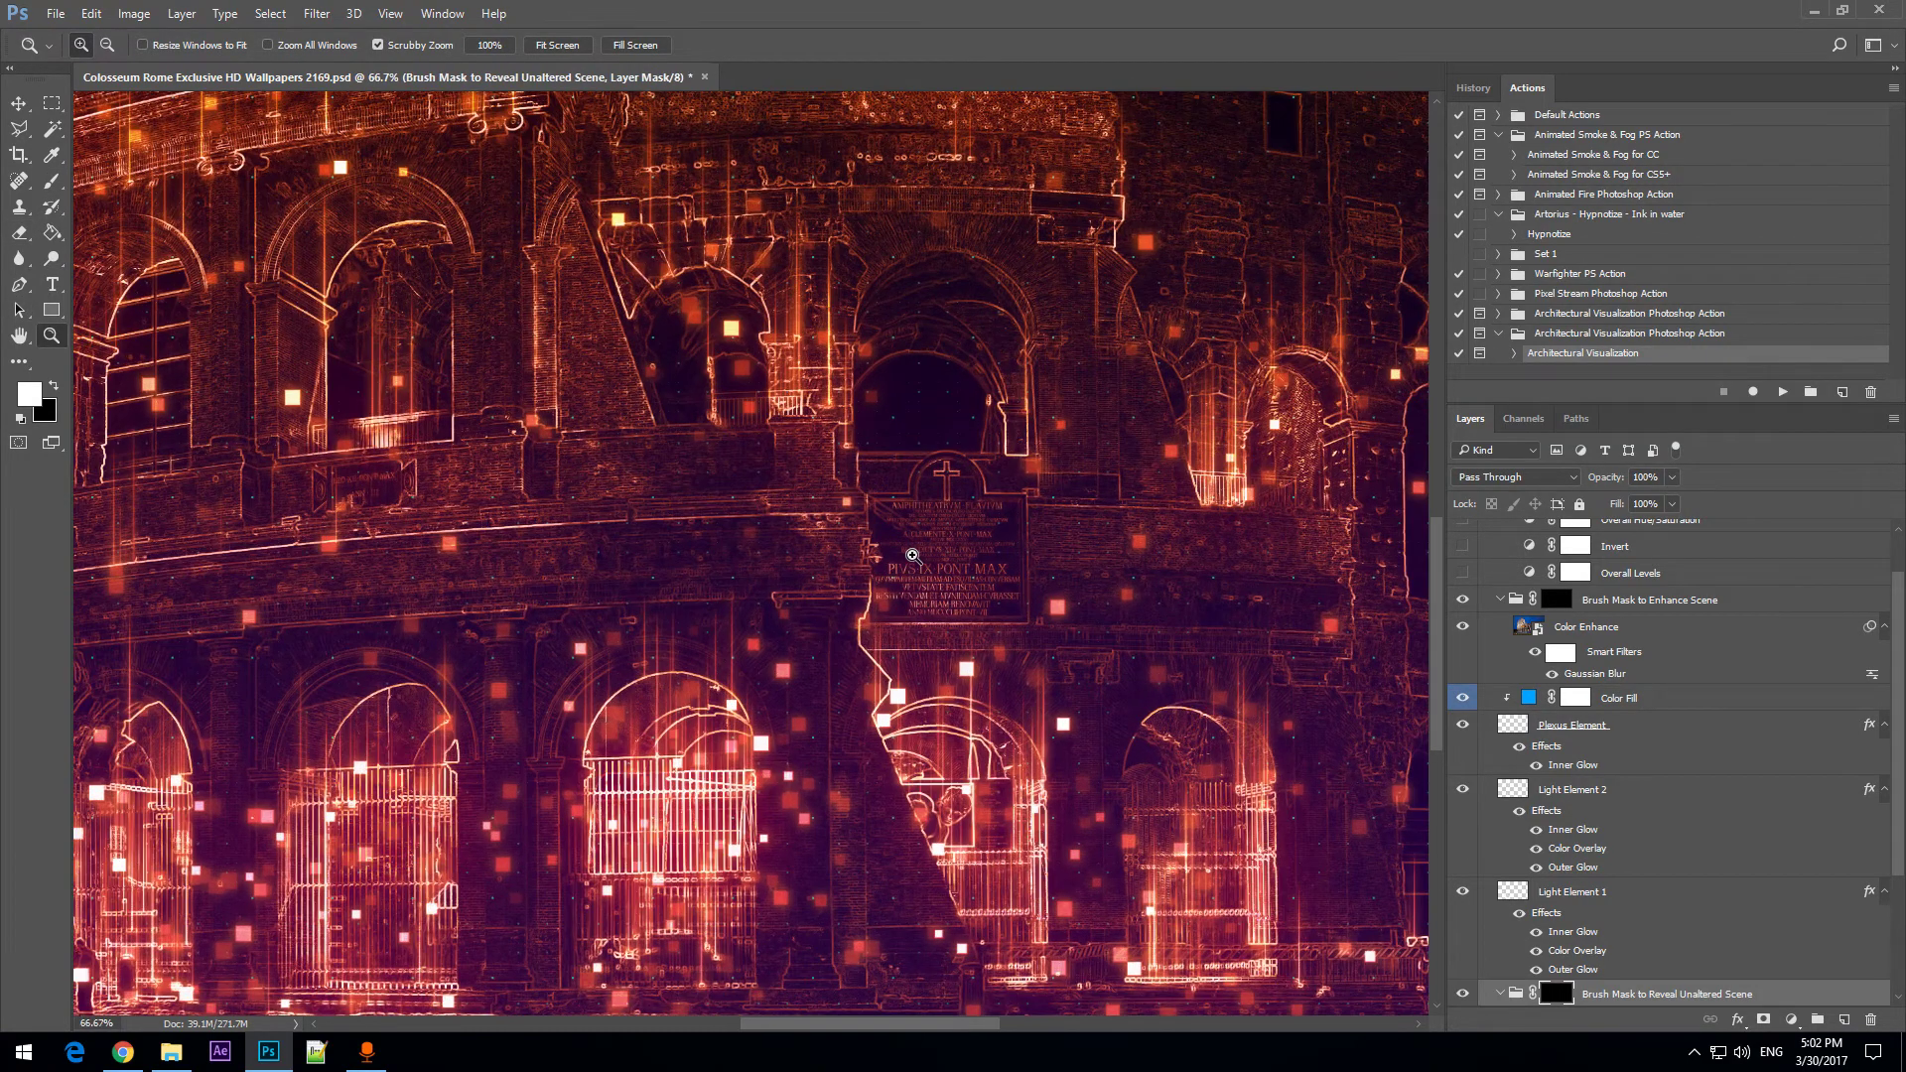
click(913, 556)
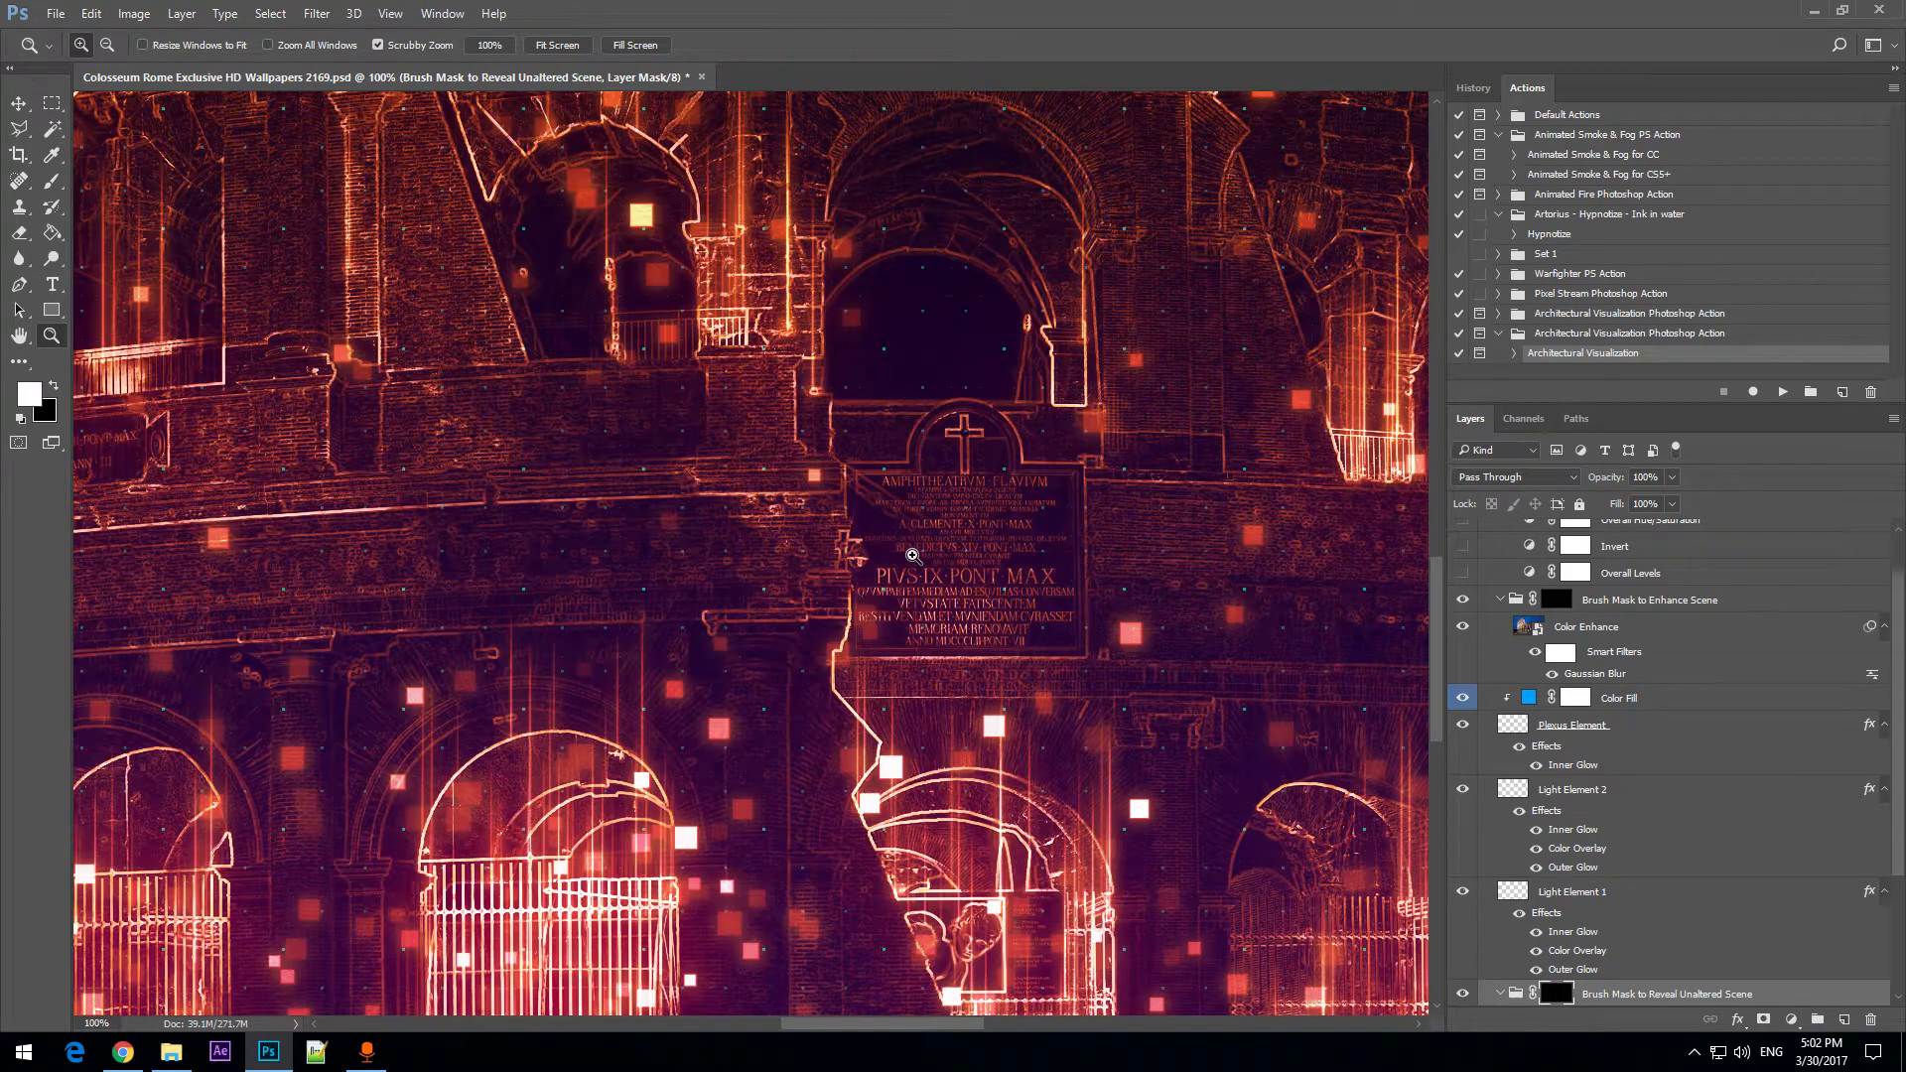
key(alt)
alt+click(906, 538)
alt+click(906, 539)
alt+click(906, 539)
alt+click(906, 538)
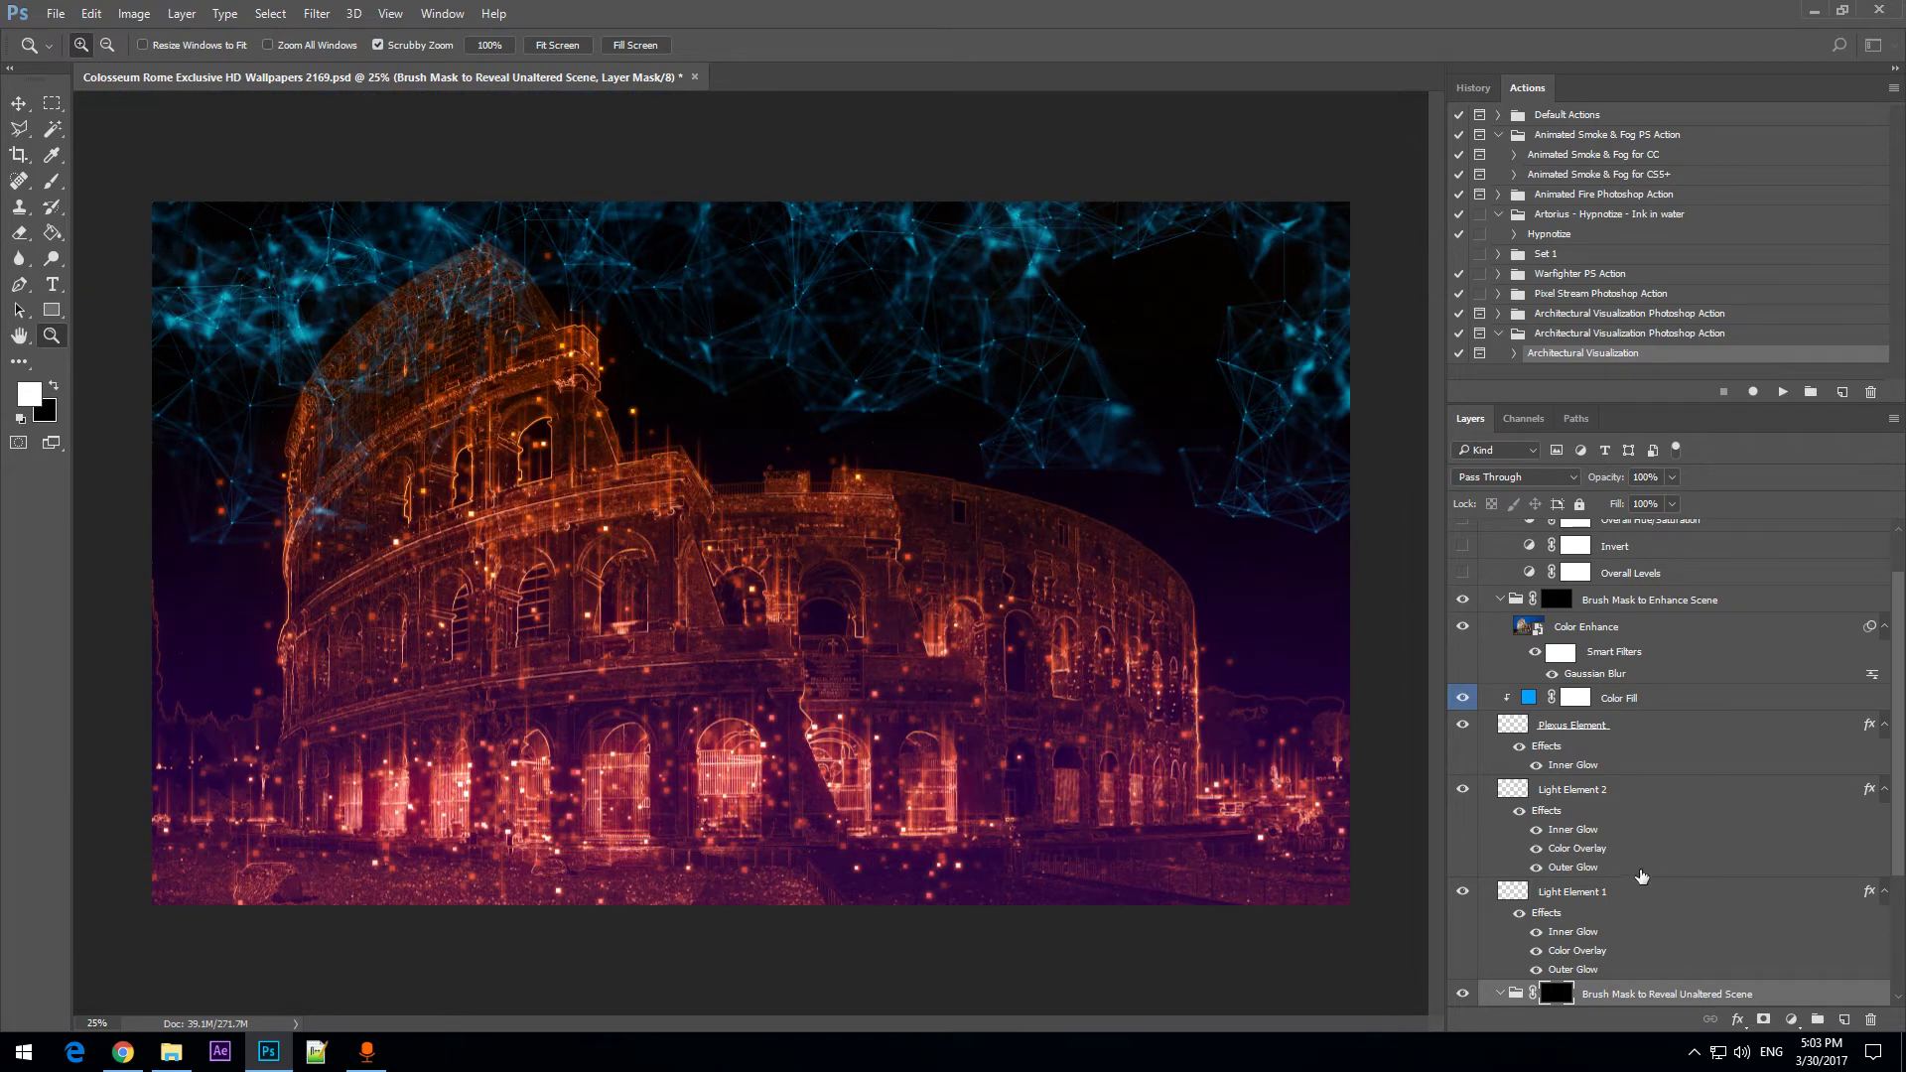
Scroll to the Brush Mask to Reveal Unaltered Scene group and select the Brush tool.
scroll(1624, 744, down, 3)
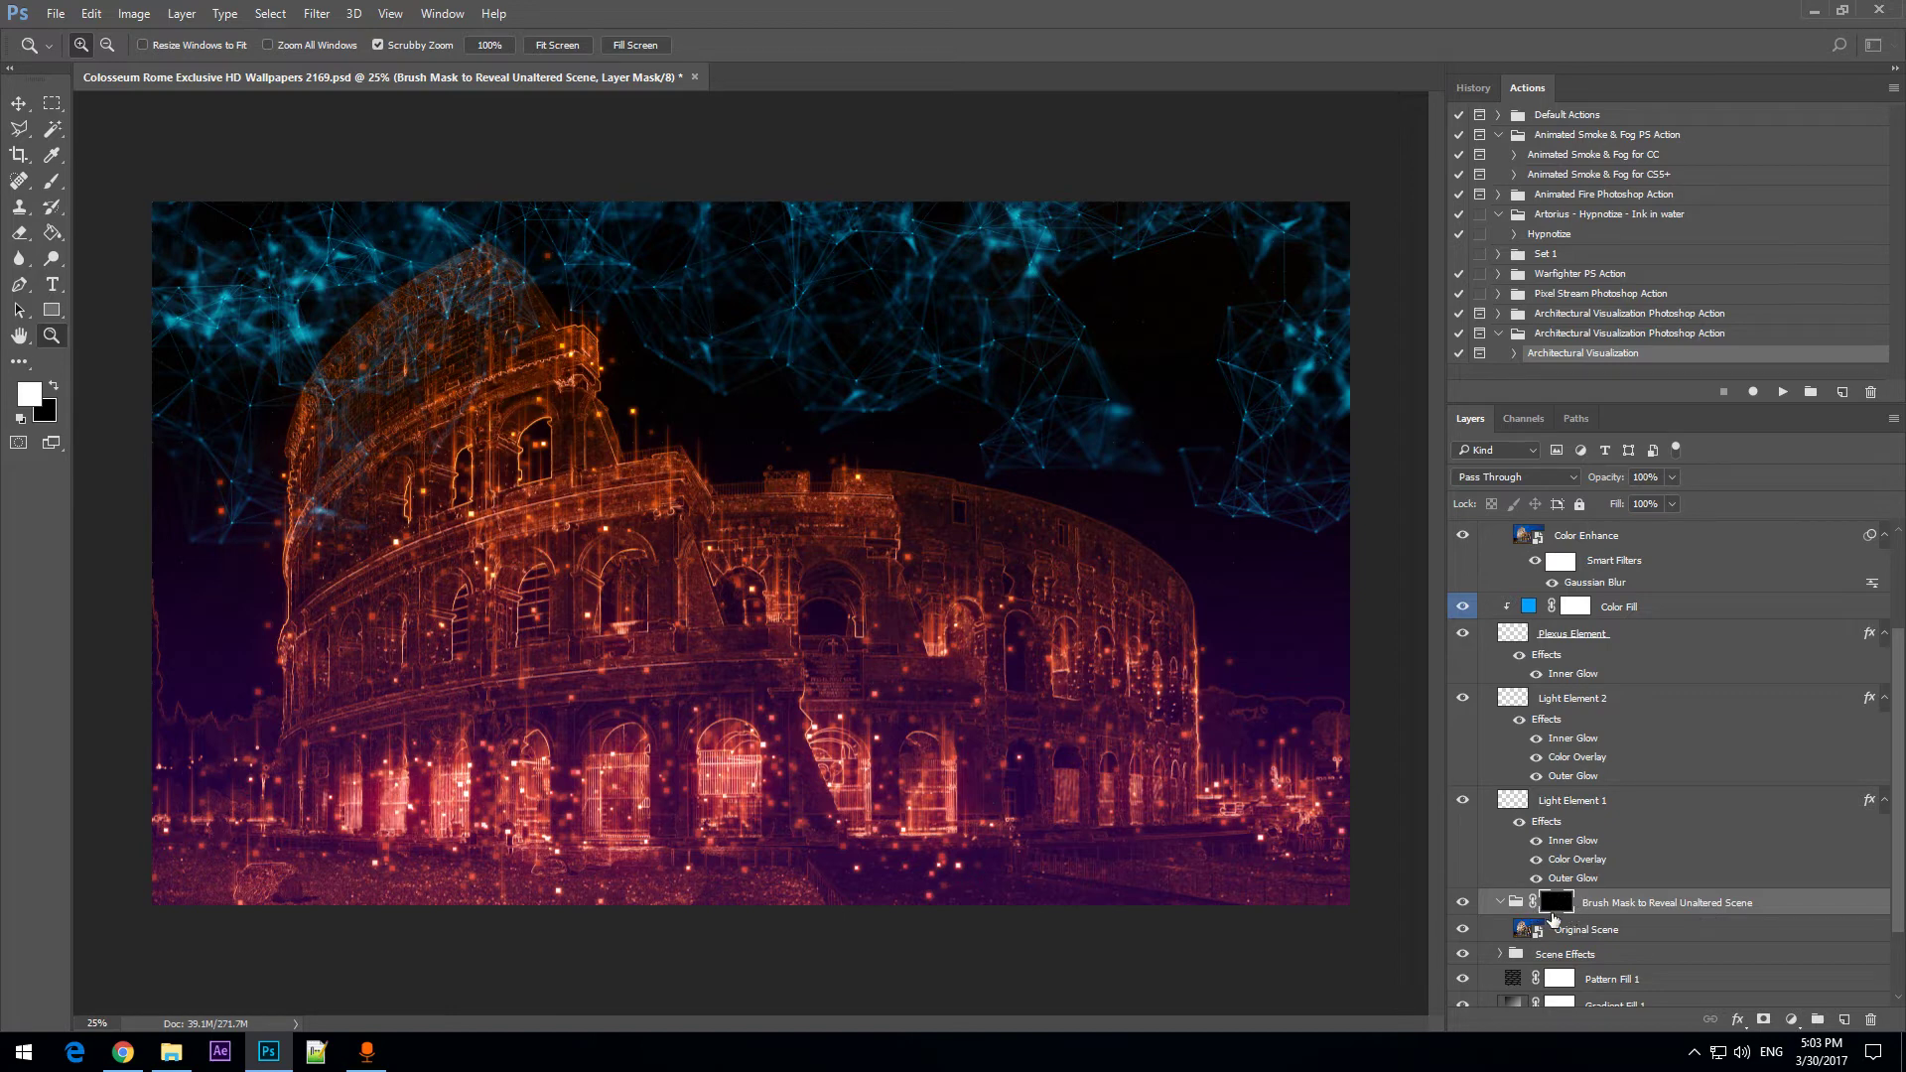
click(50, 189)
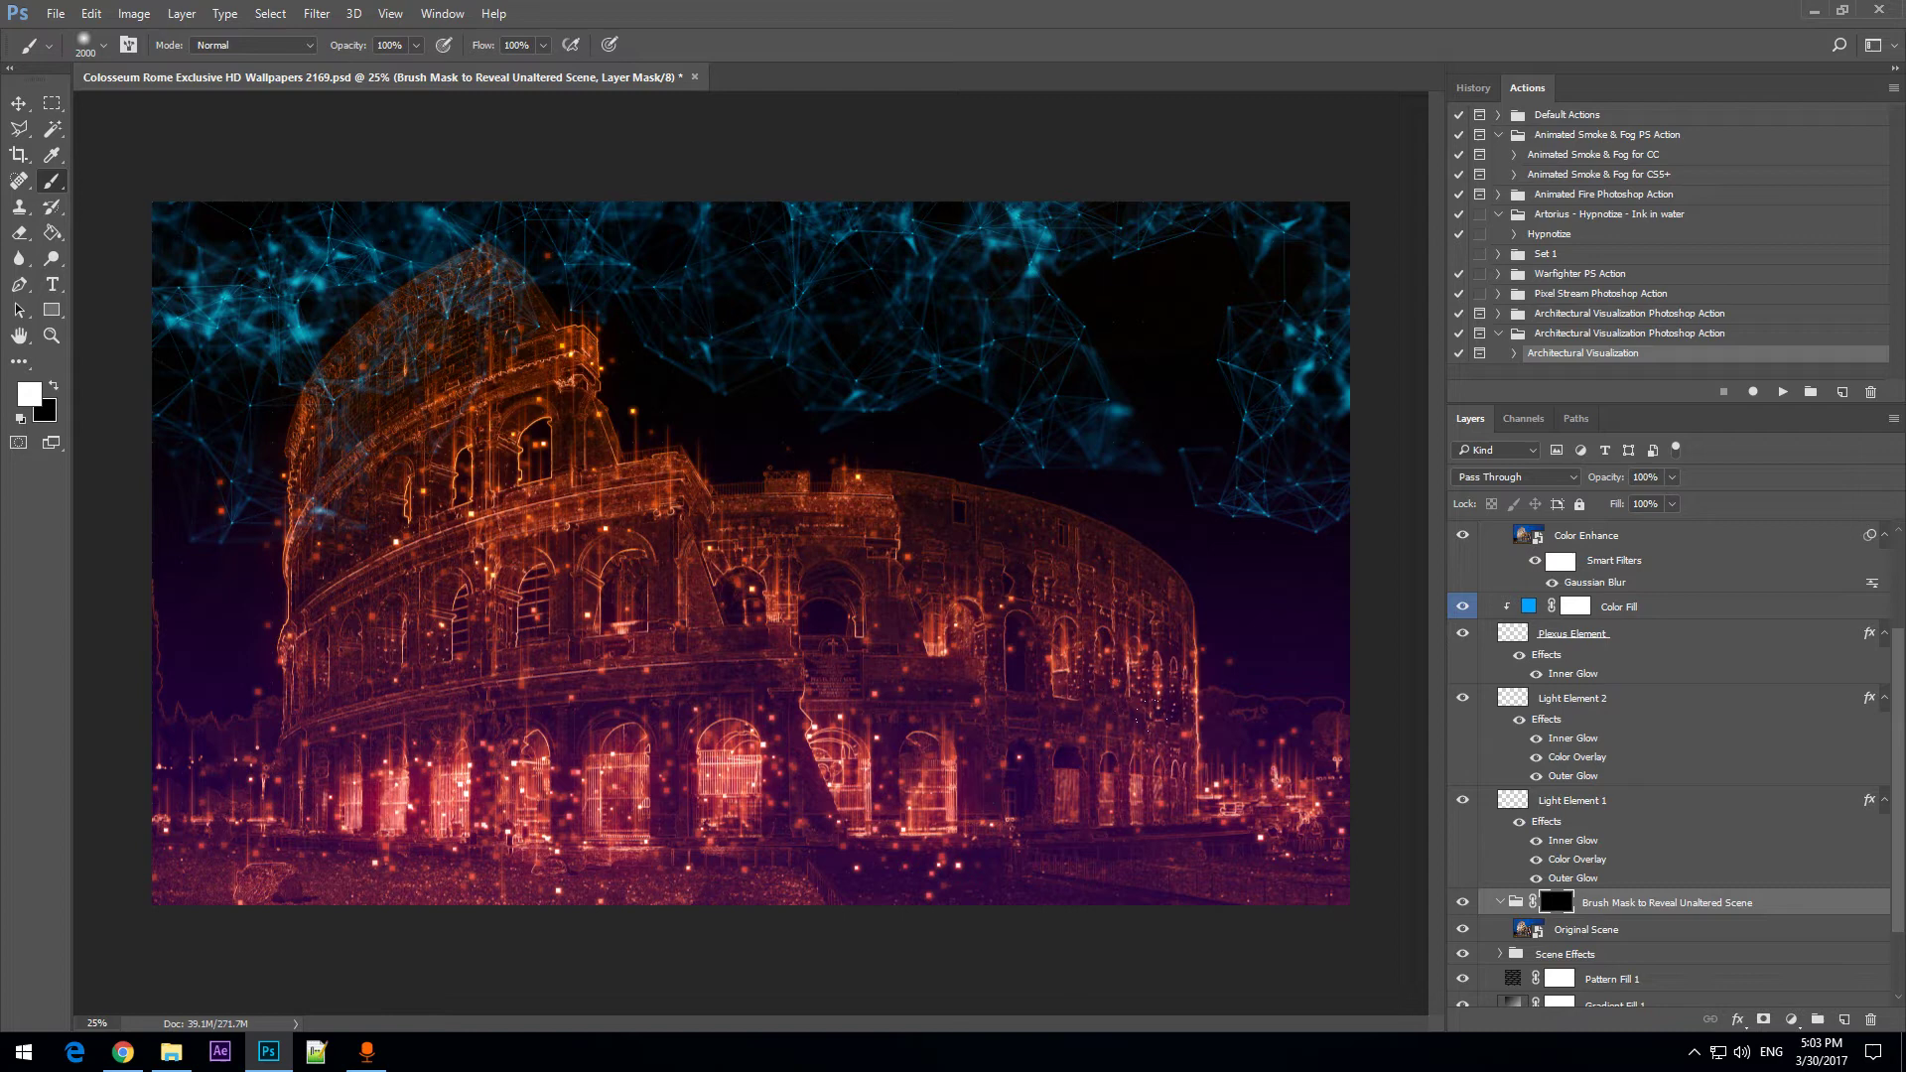
Paint white over the lower right, the sky and the middle arches to reveal the original photo.
mouse_move(1241, 795)
mouse_down()
mouse_move(1042, 556)
mouse_move(734, 307)
mouse_move(1142, 297)
mouse_move(1321, 596)
mouse_move(1330, 675)
mouse_up()
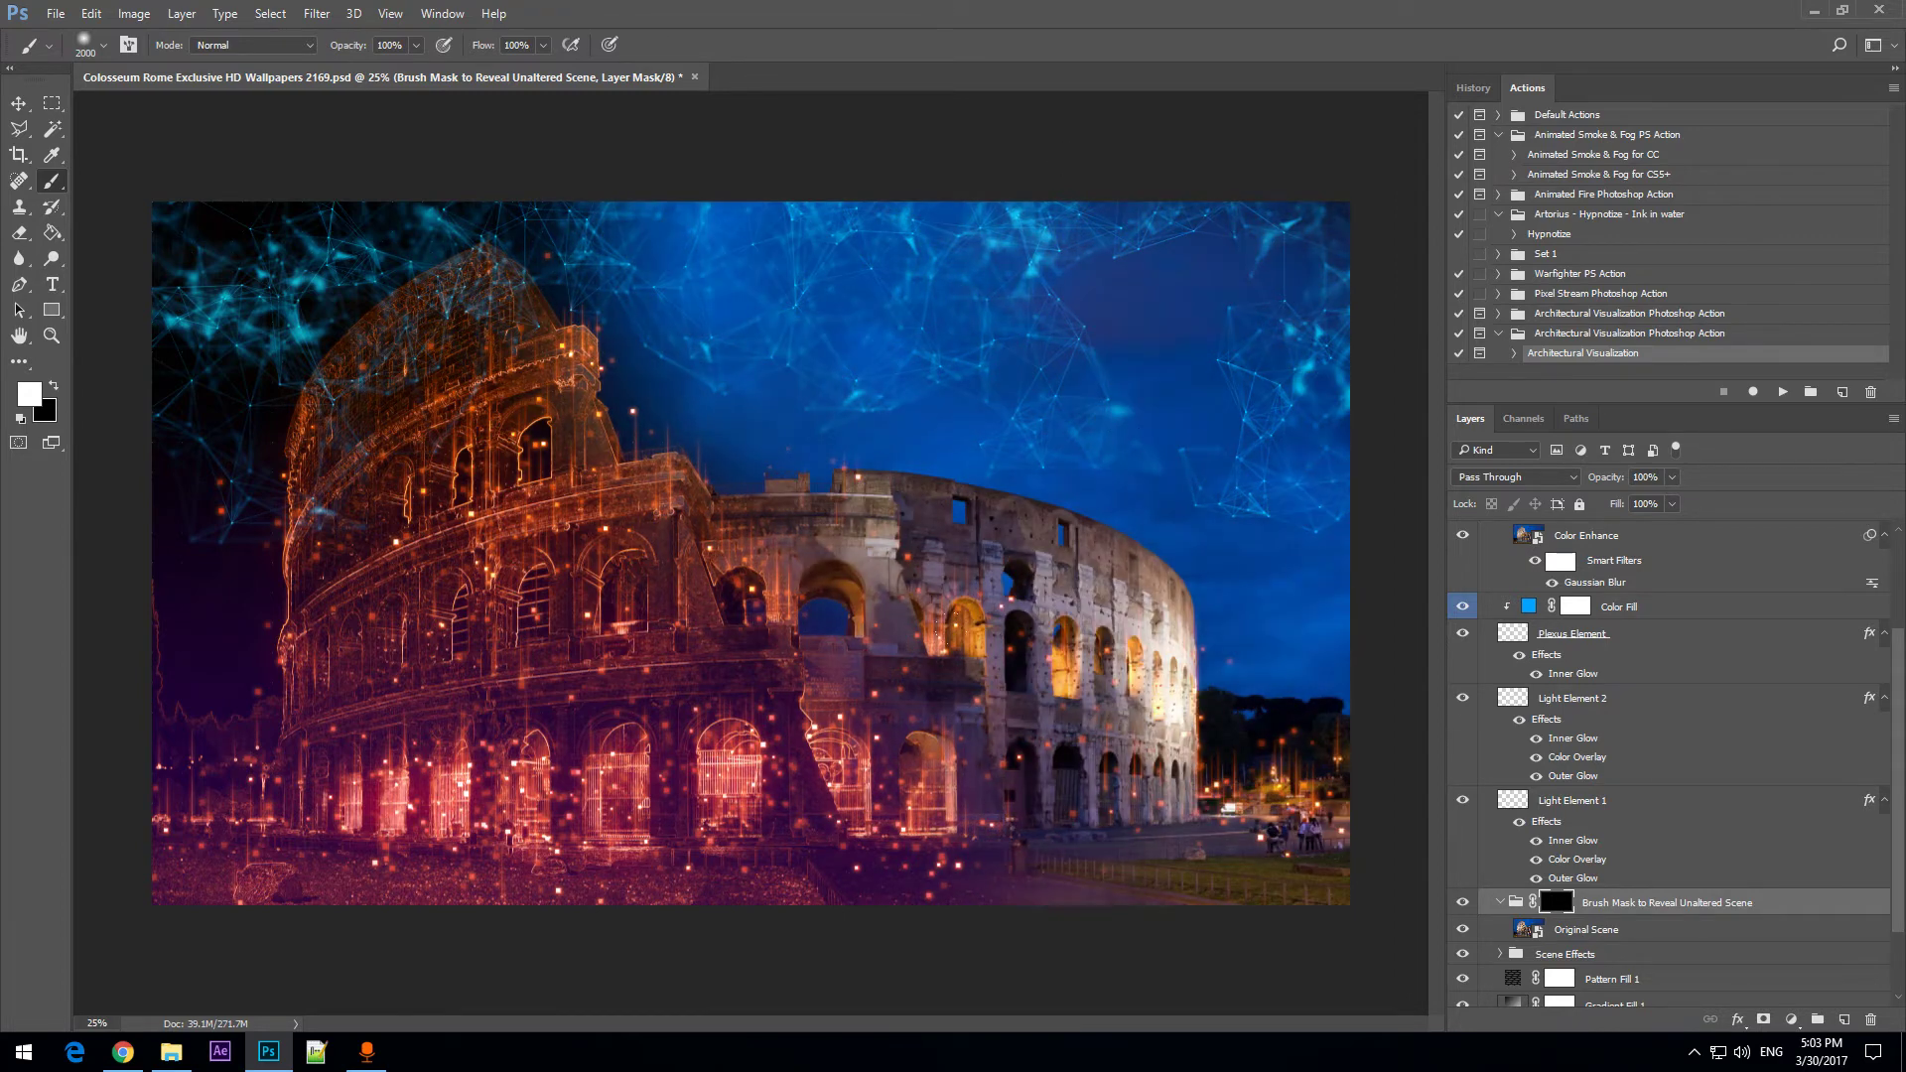
drag(943, 774, 853, 596)
mouse_move(728, 202)
mouse_down()
mouse_move(636, 238)
mouse_move(1271, 229)
mouse_up()
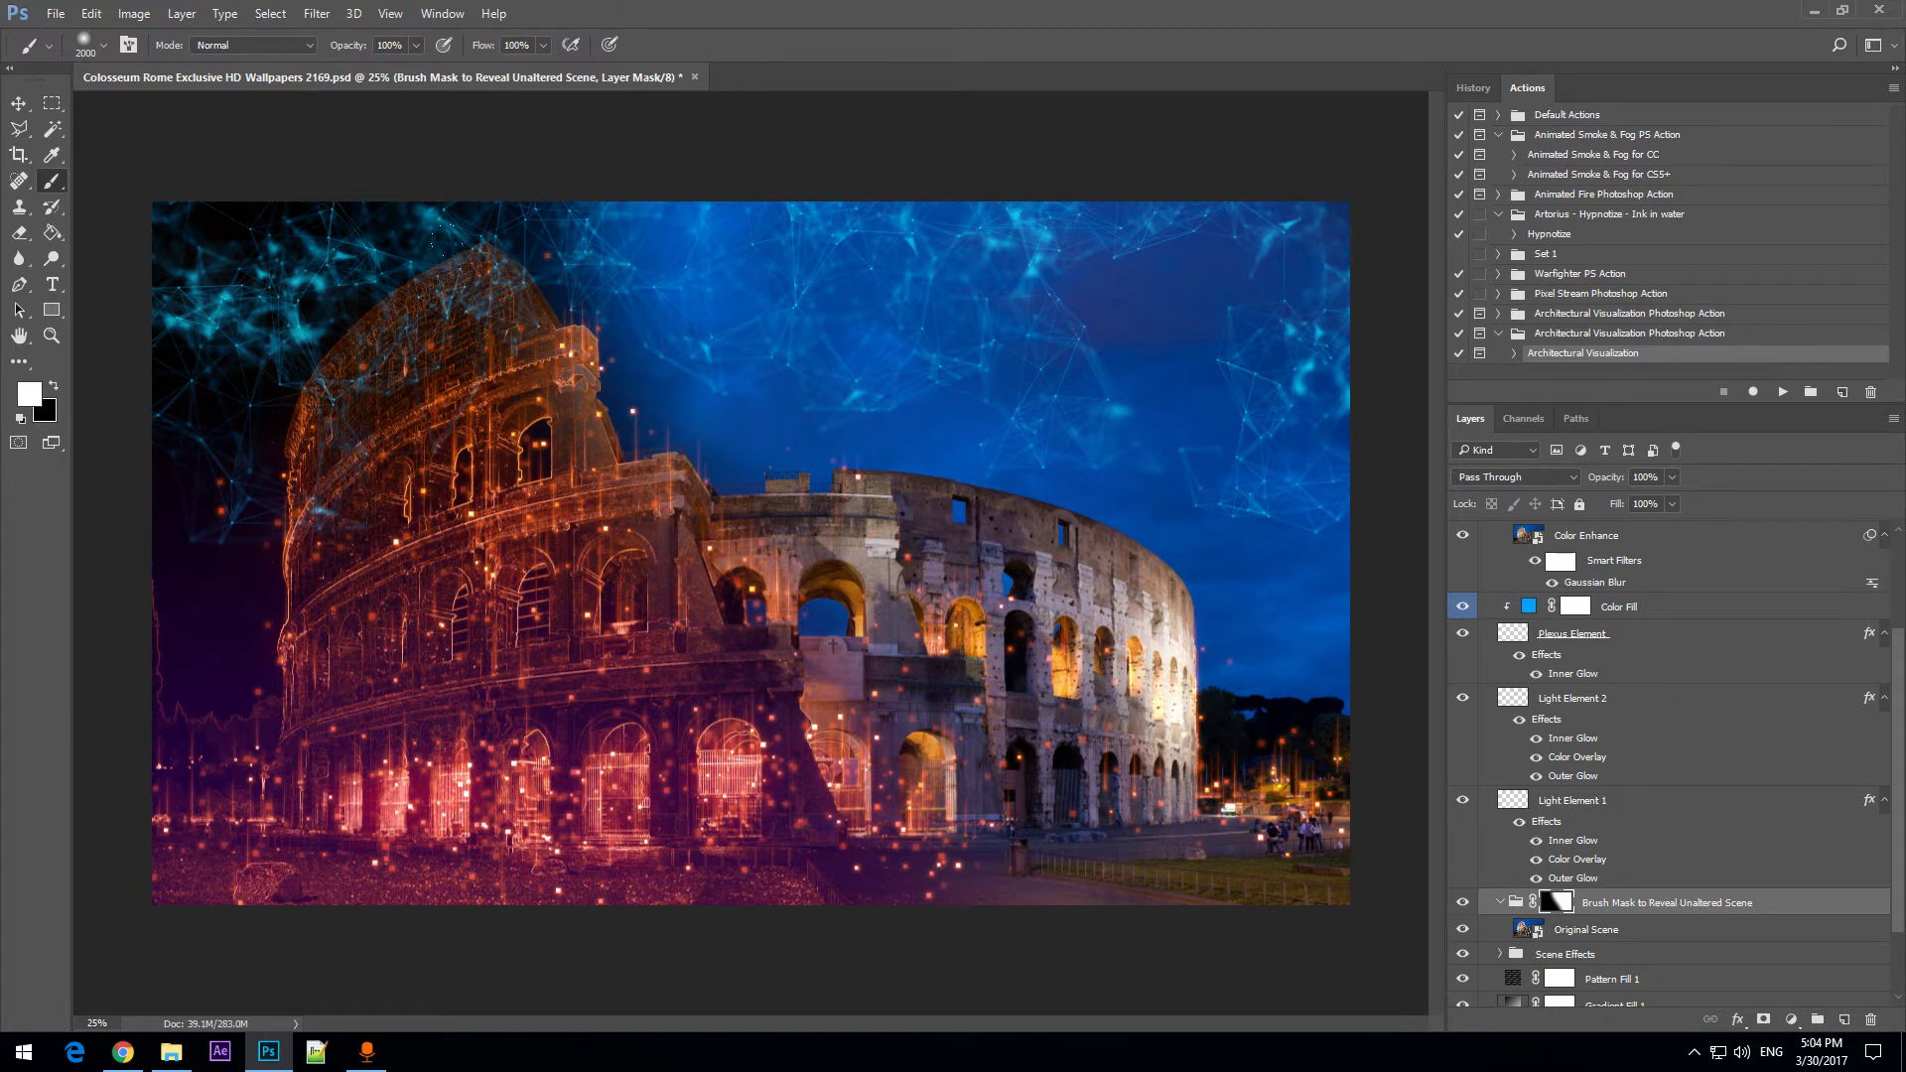
Scroll the Layers panel and select the Gradient Fill 1 layer.
scroll(1898, 852, up, 3)
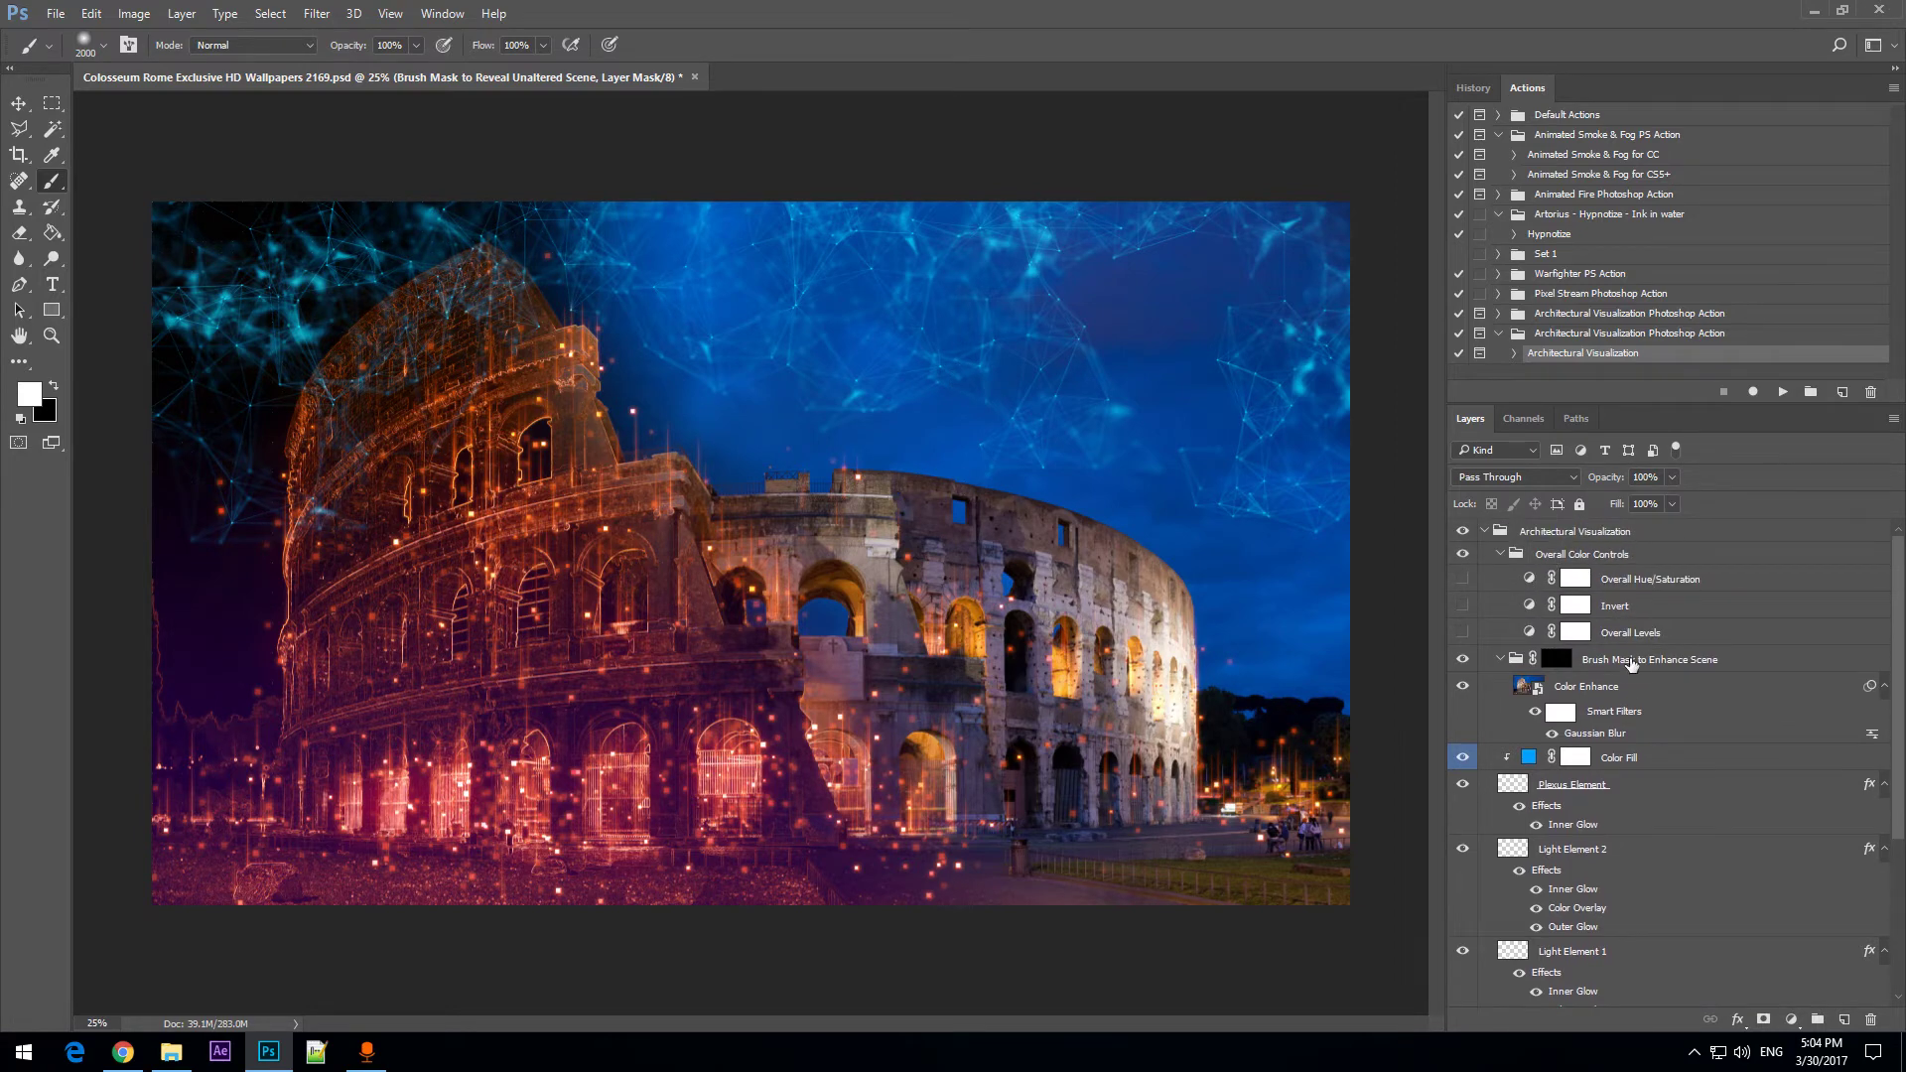
scroll(1549, 615, down, 5)
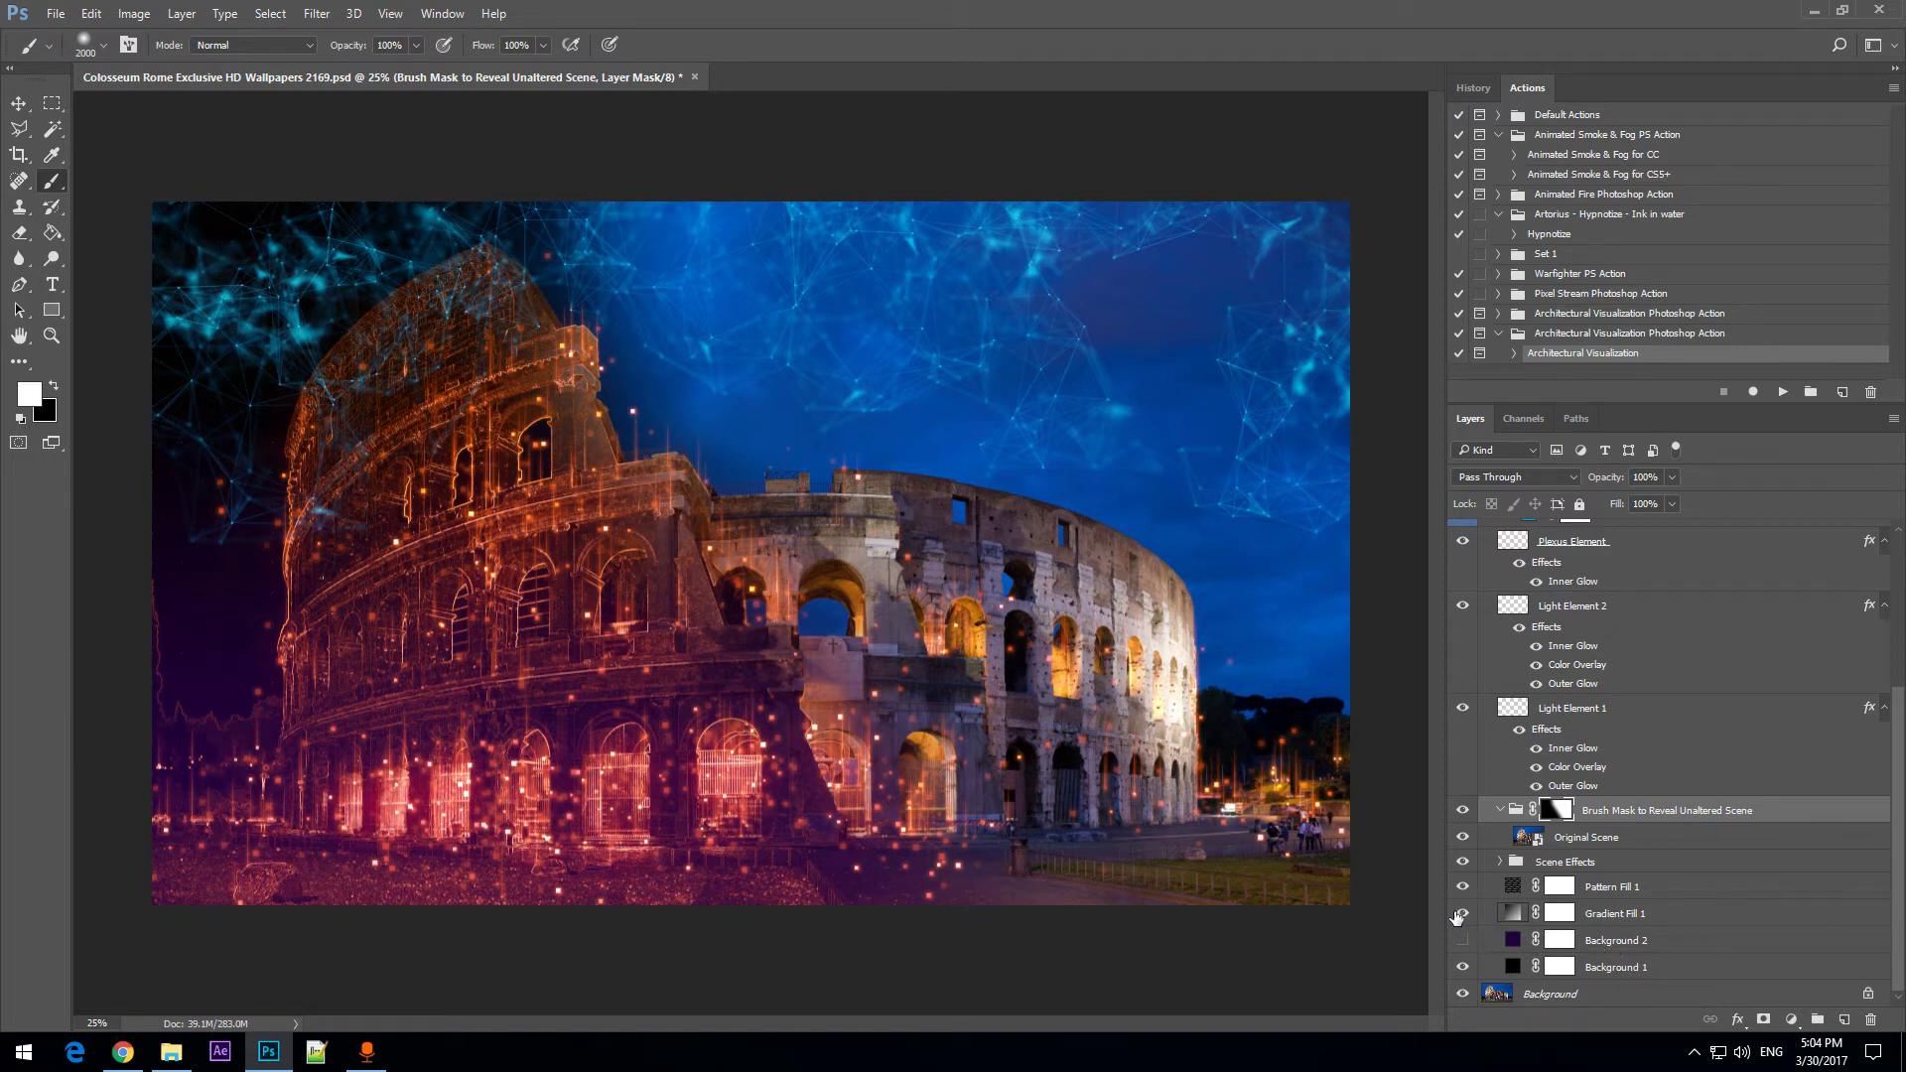
click(1641, 919)
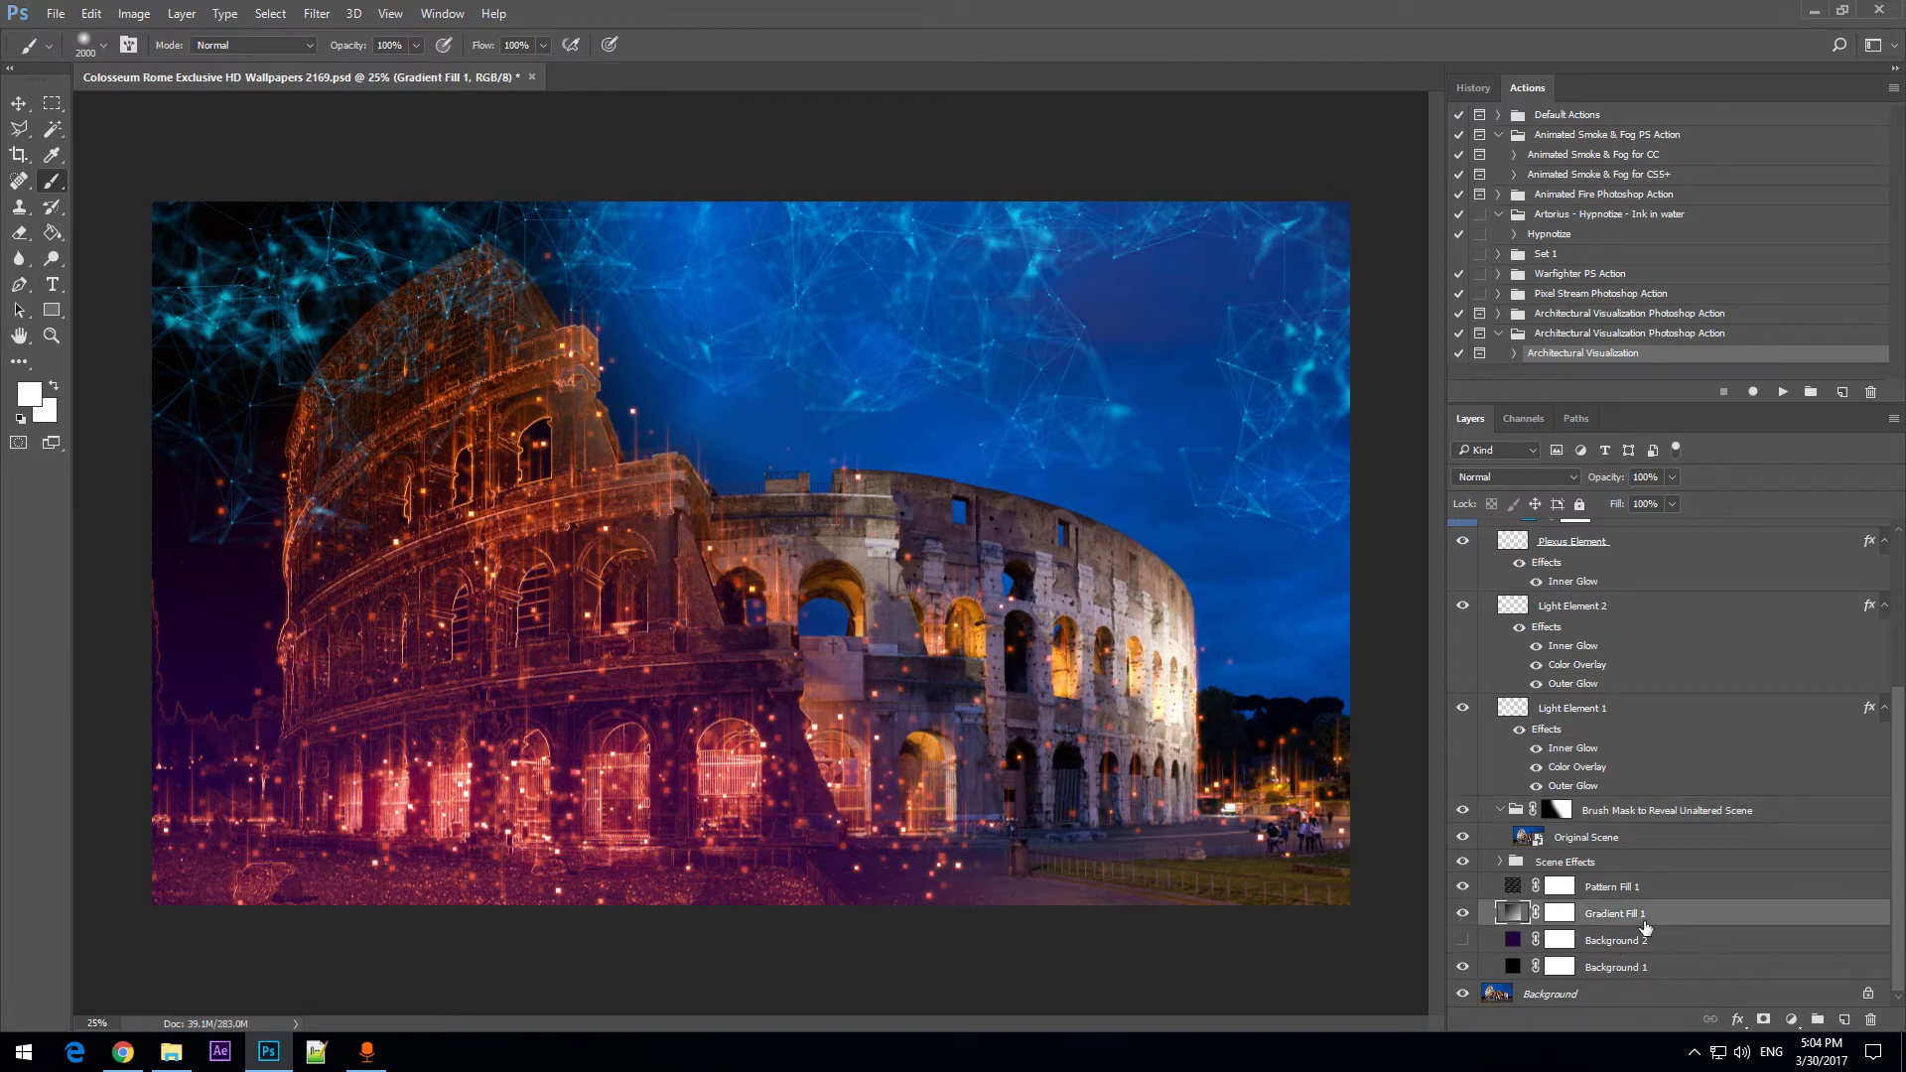
Edit Gradient Fill 1's left stop colour, trying blue, black and mid-blue shades.
double_click(1512, 916)
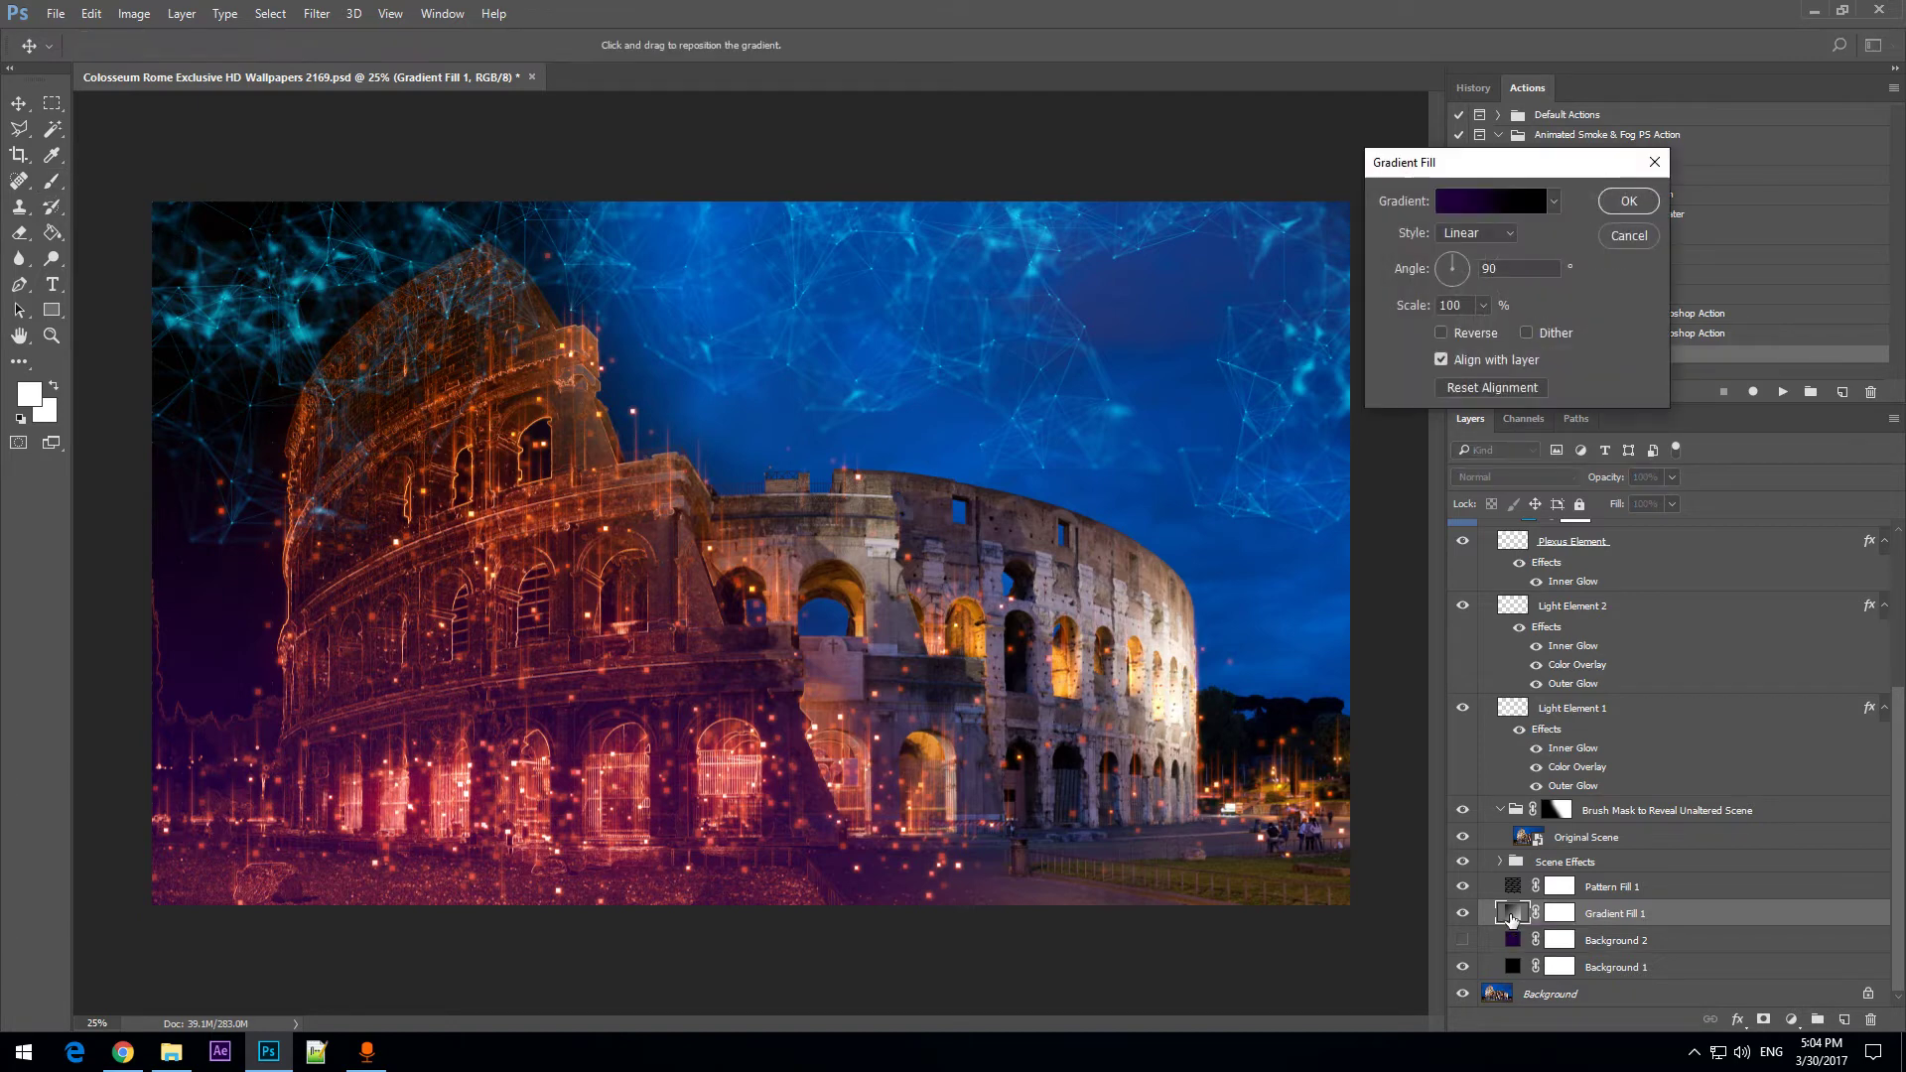
click(1472, 206)
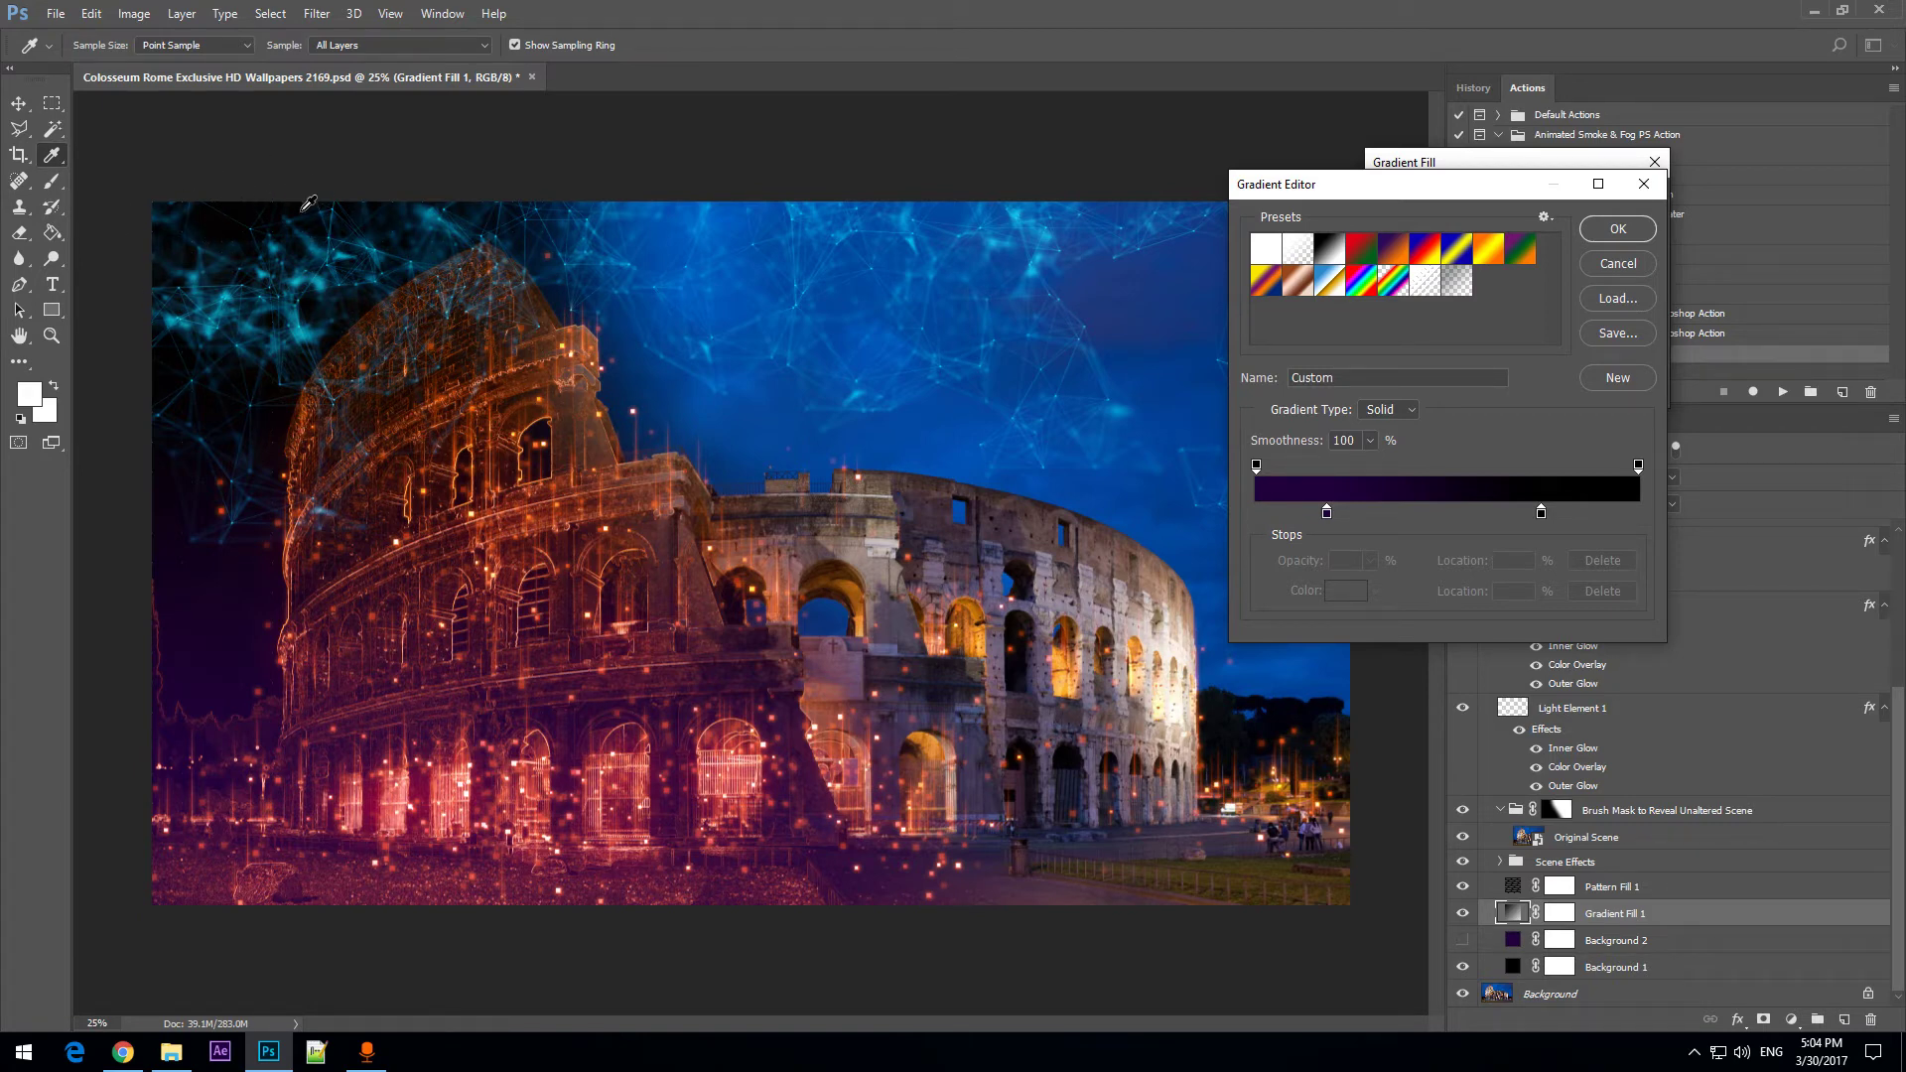
double_click(1329, 513)
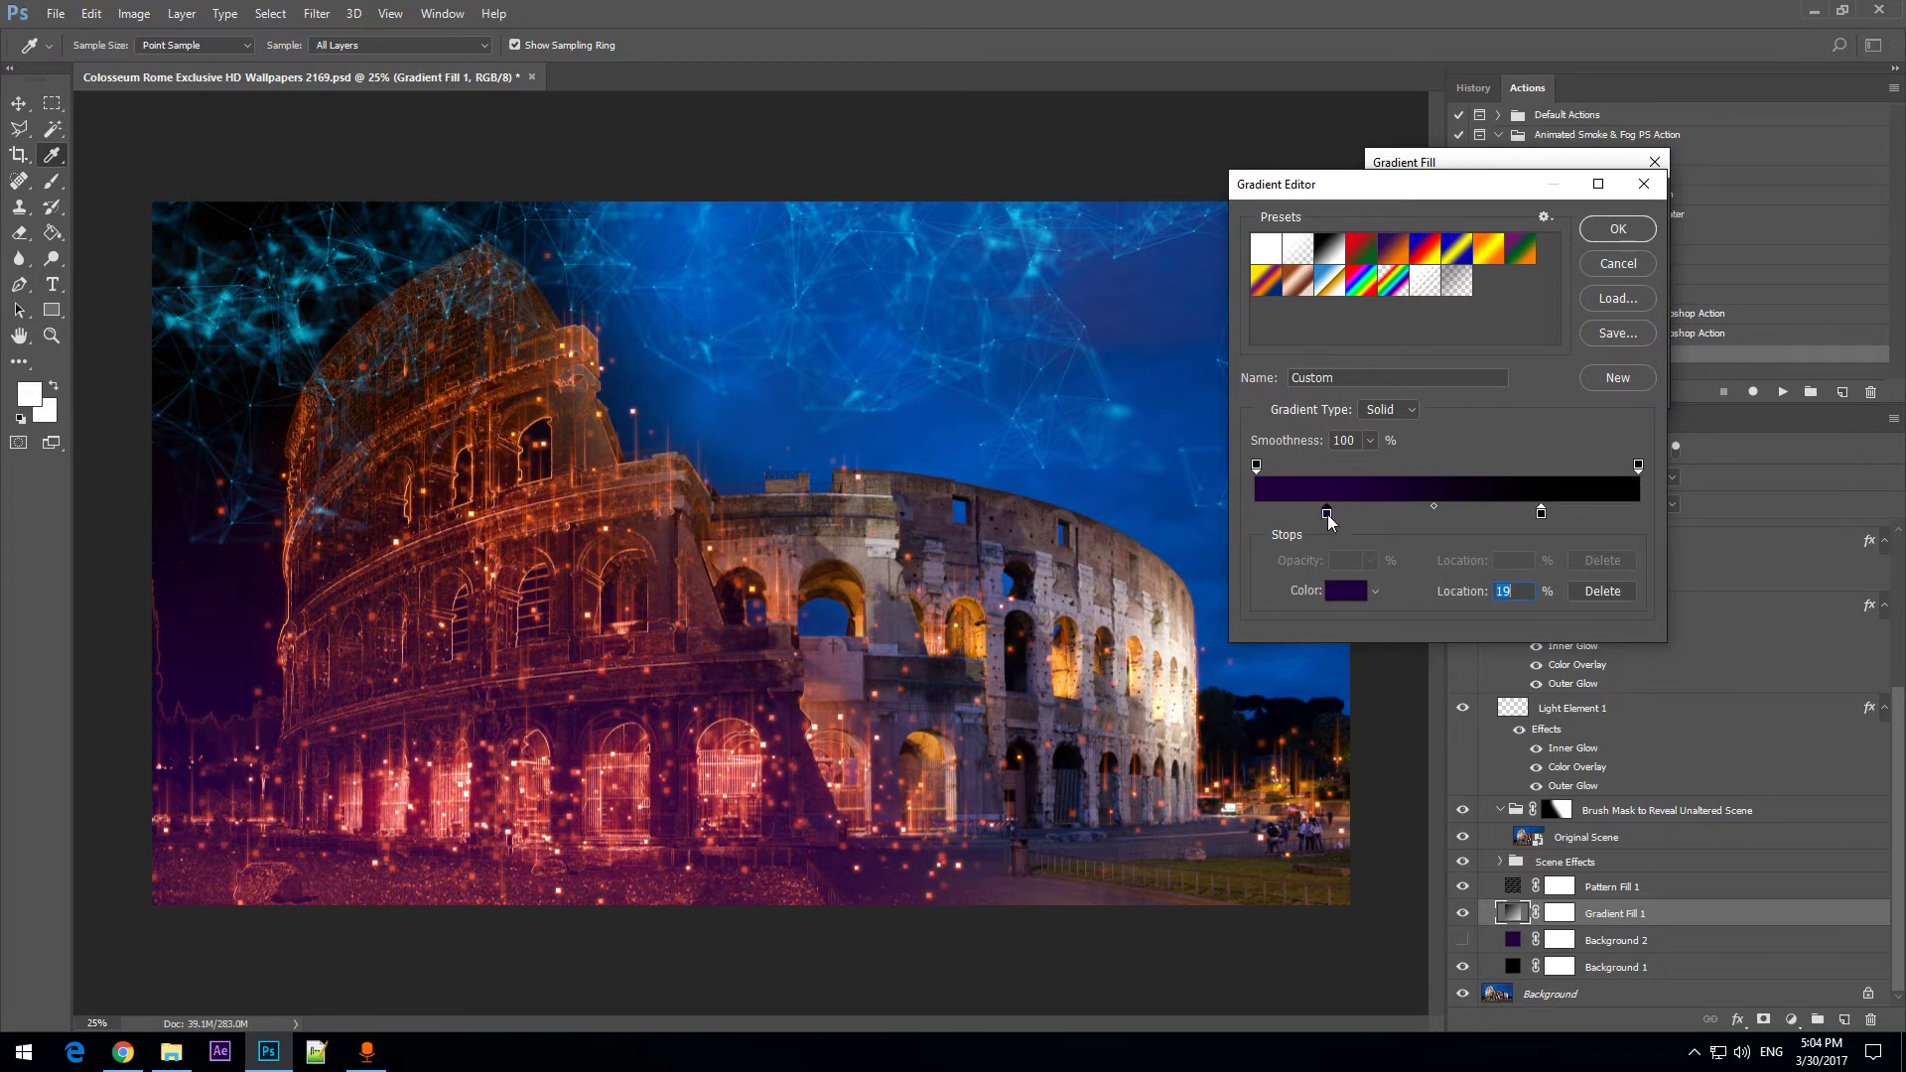
click(1433, 244)
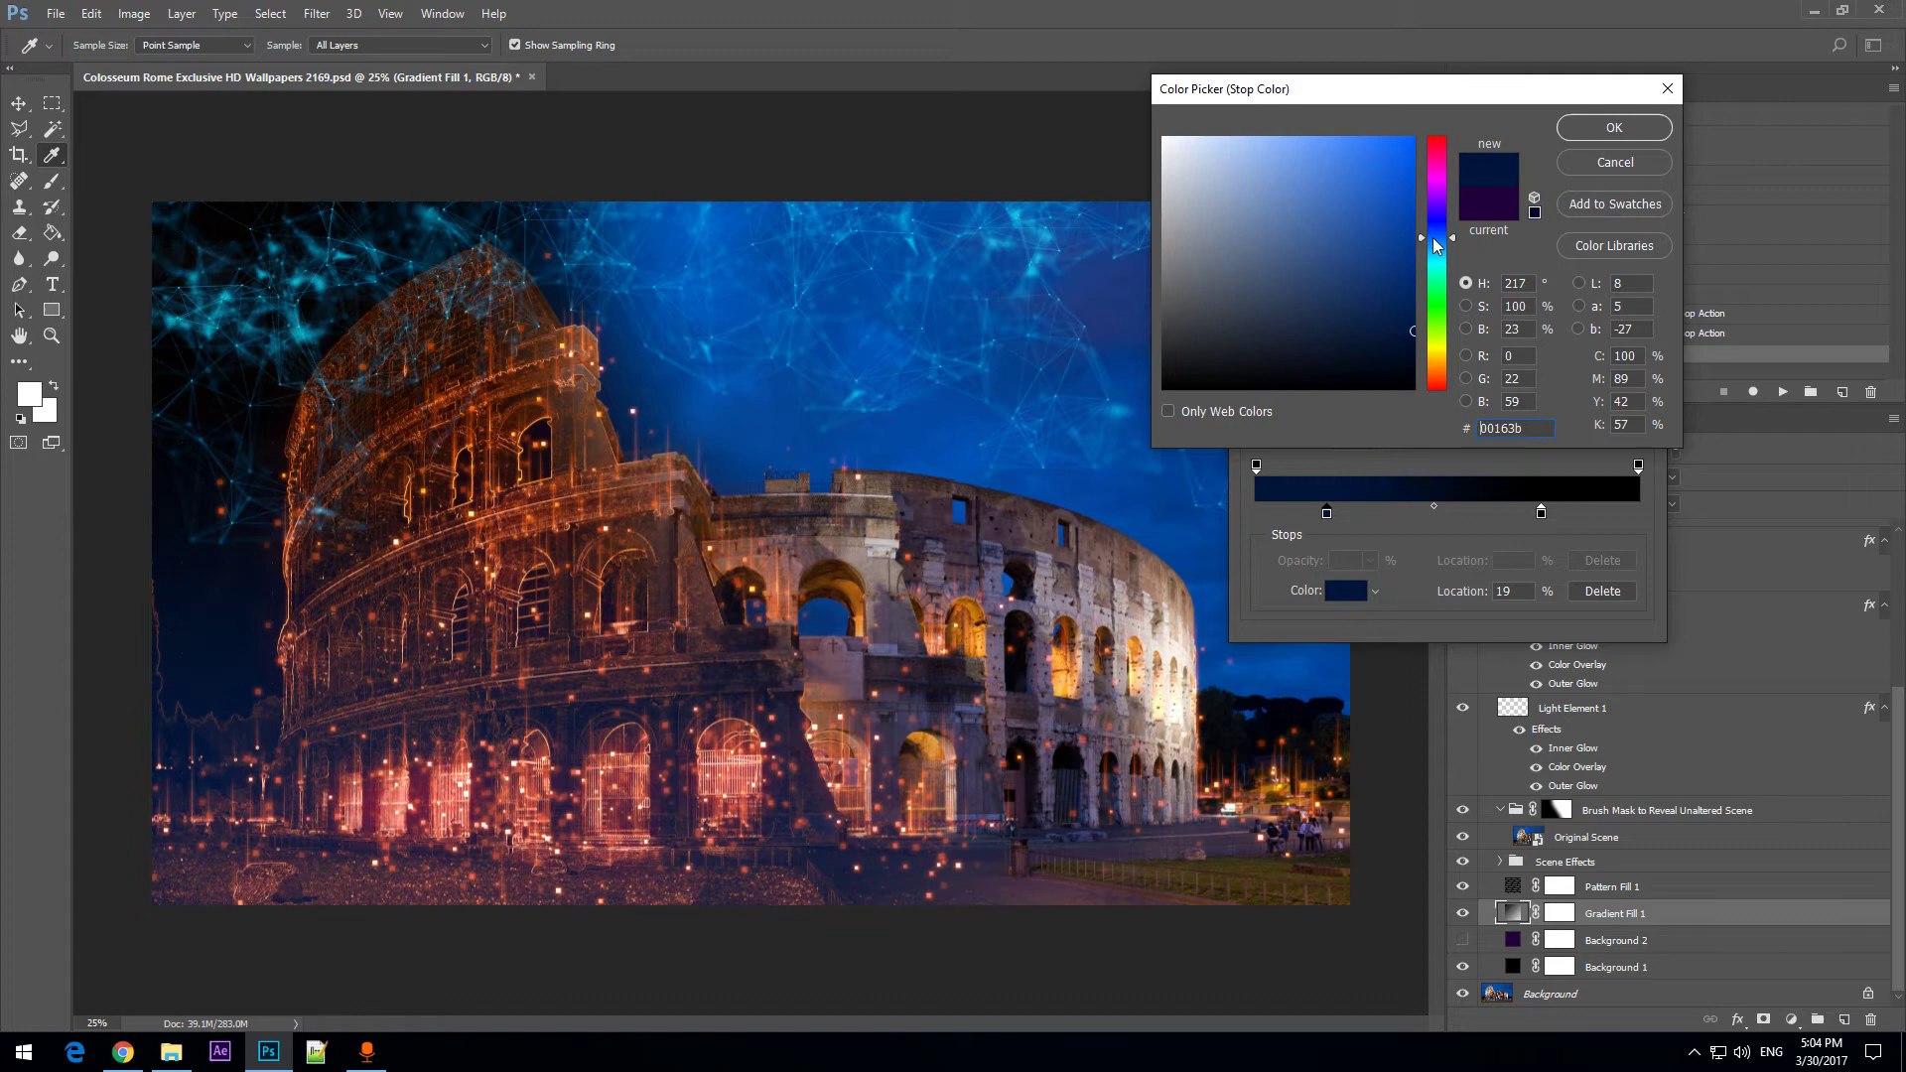
drag(1380, 293, 1459, 452)
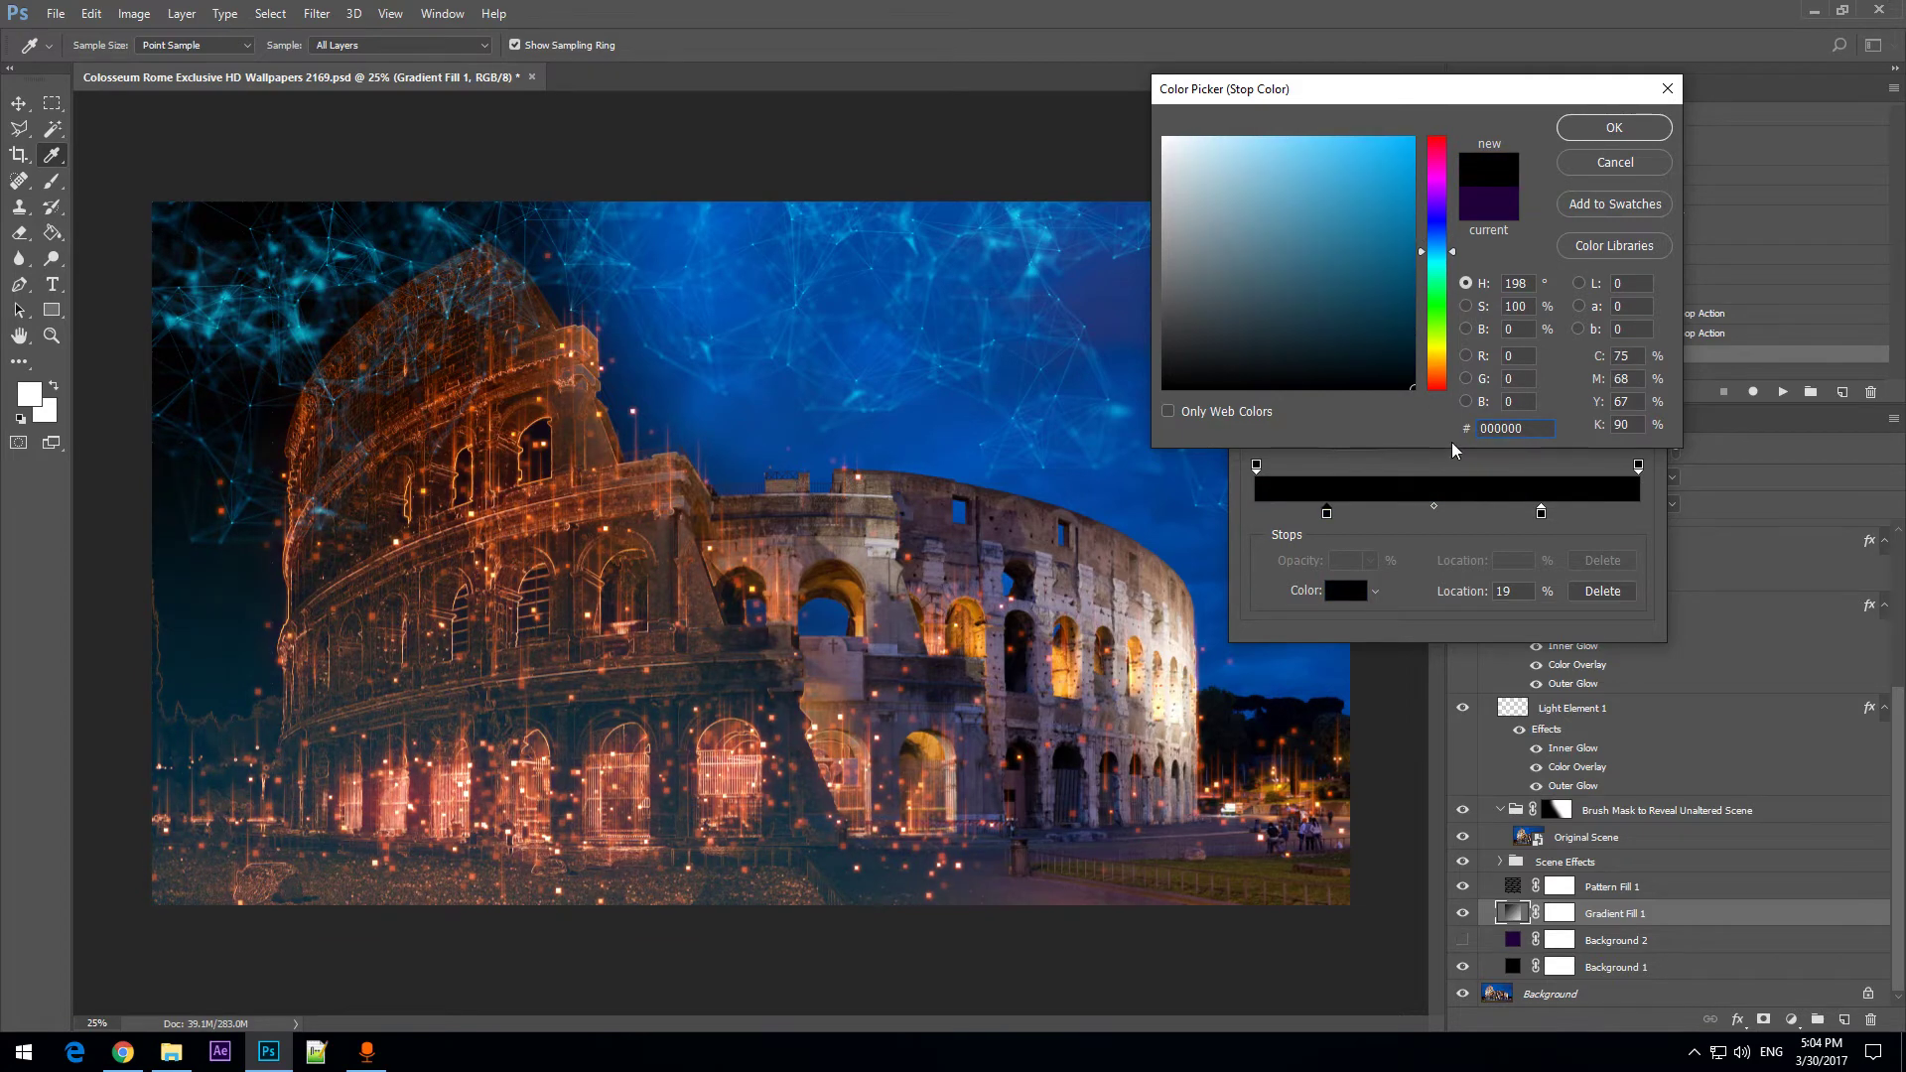
click(1355, 215)
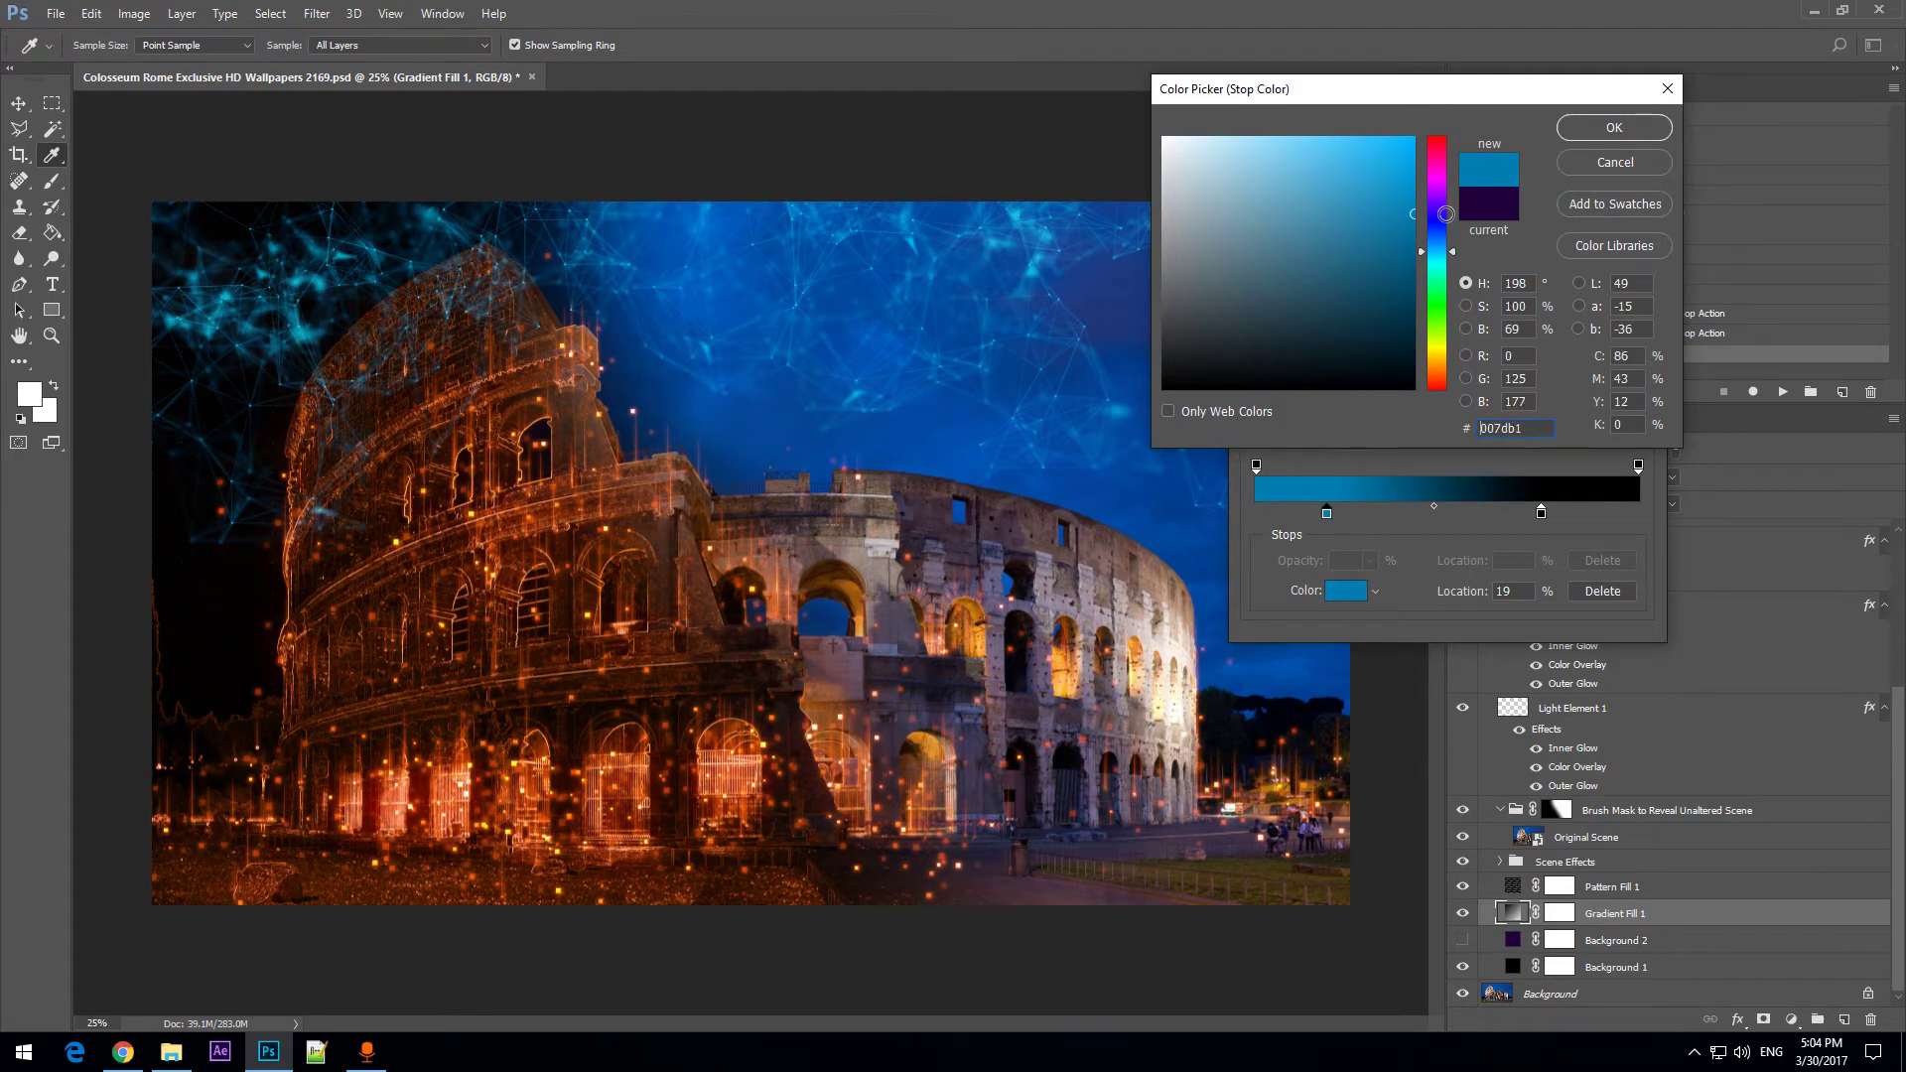
Try purple and blue-violet, then restore the original dark purple #20003b and confirm all dialogs.
click(1439, 189)
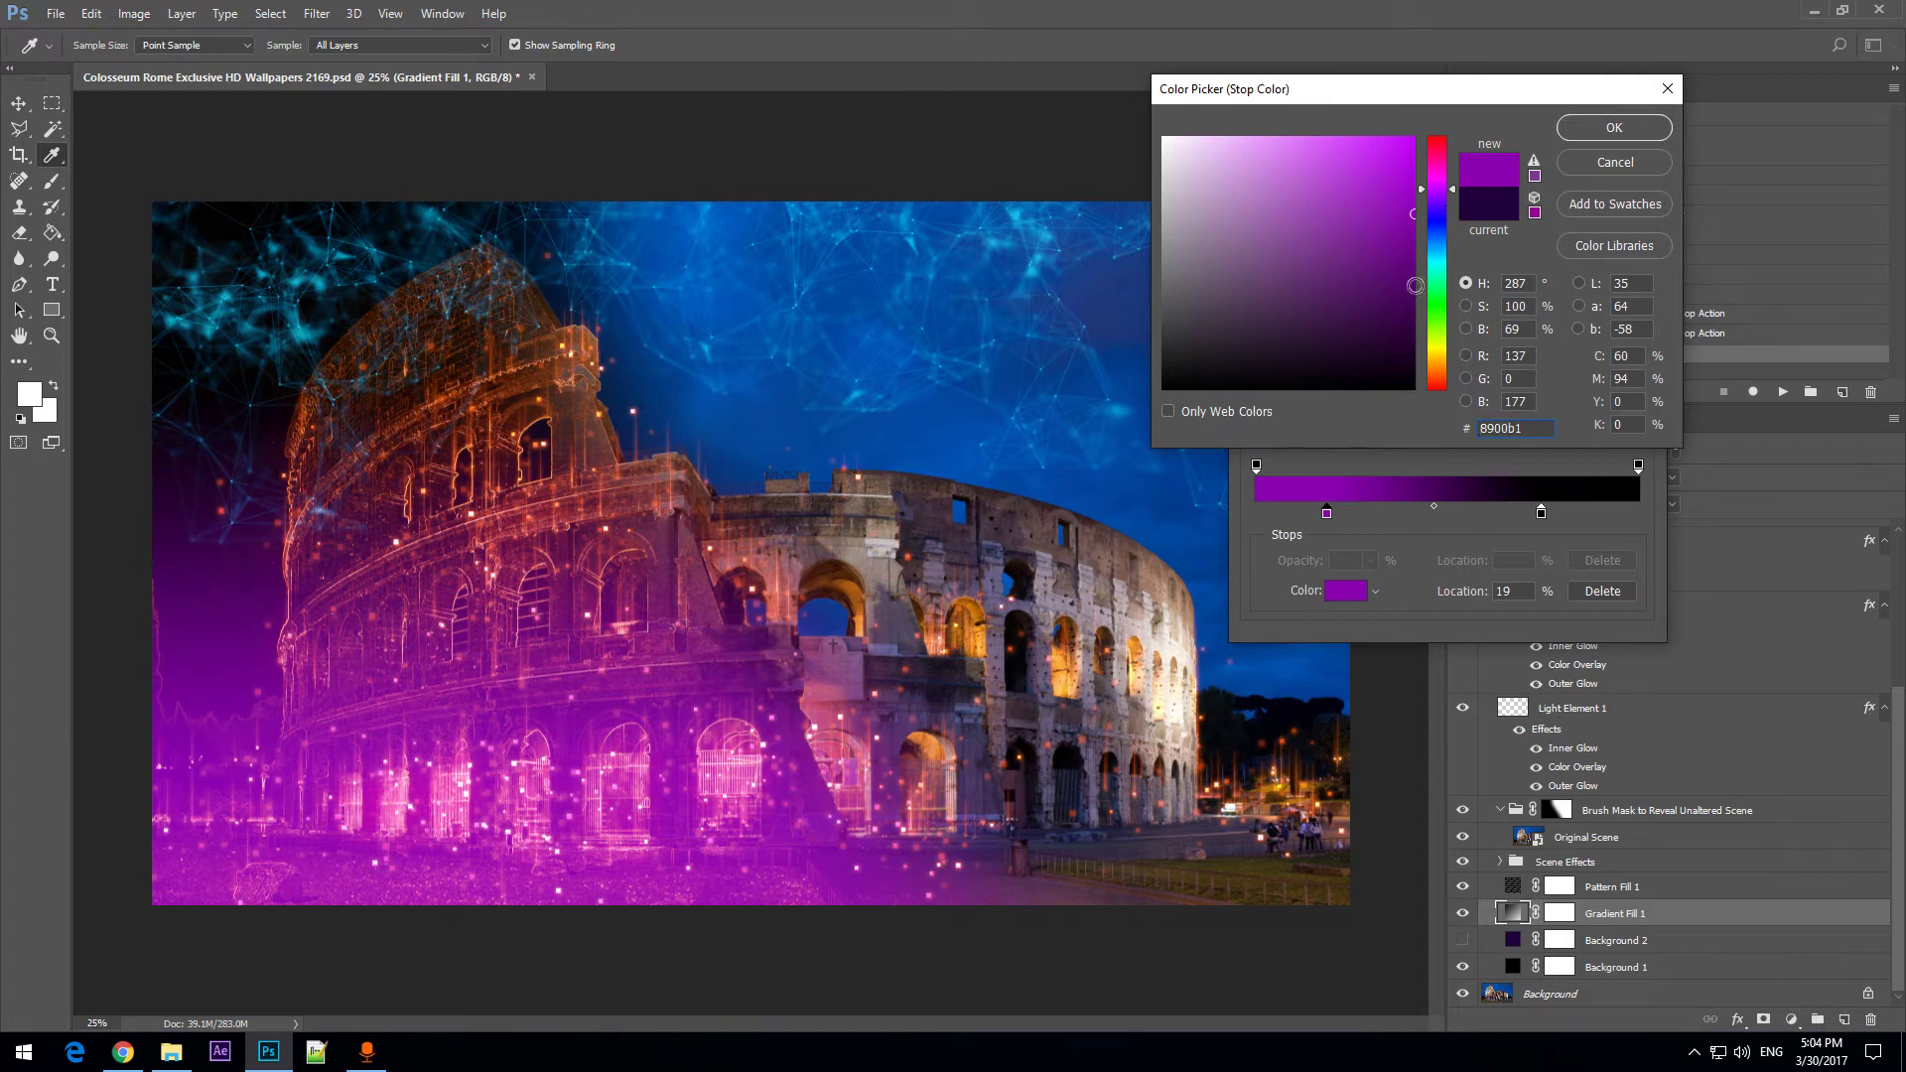
click(1413, 240)
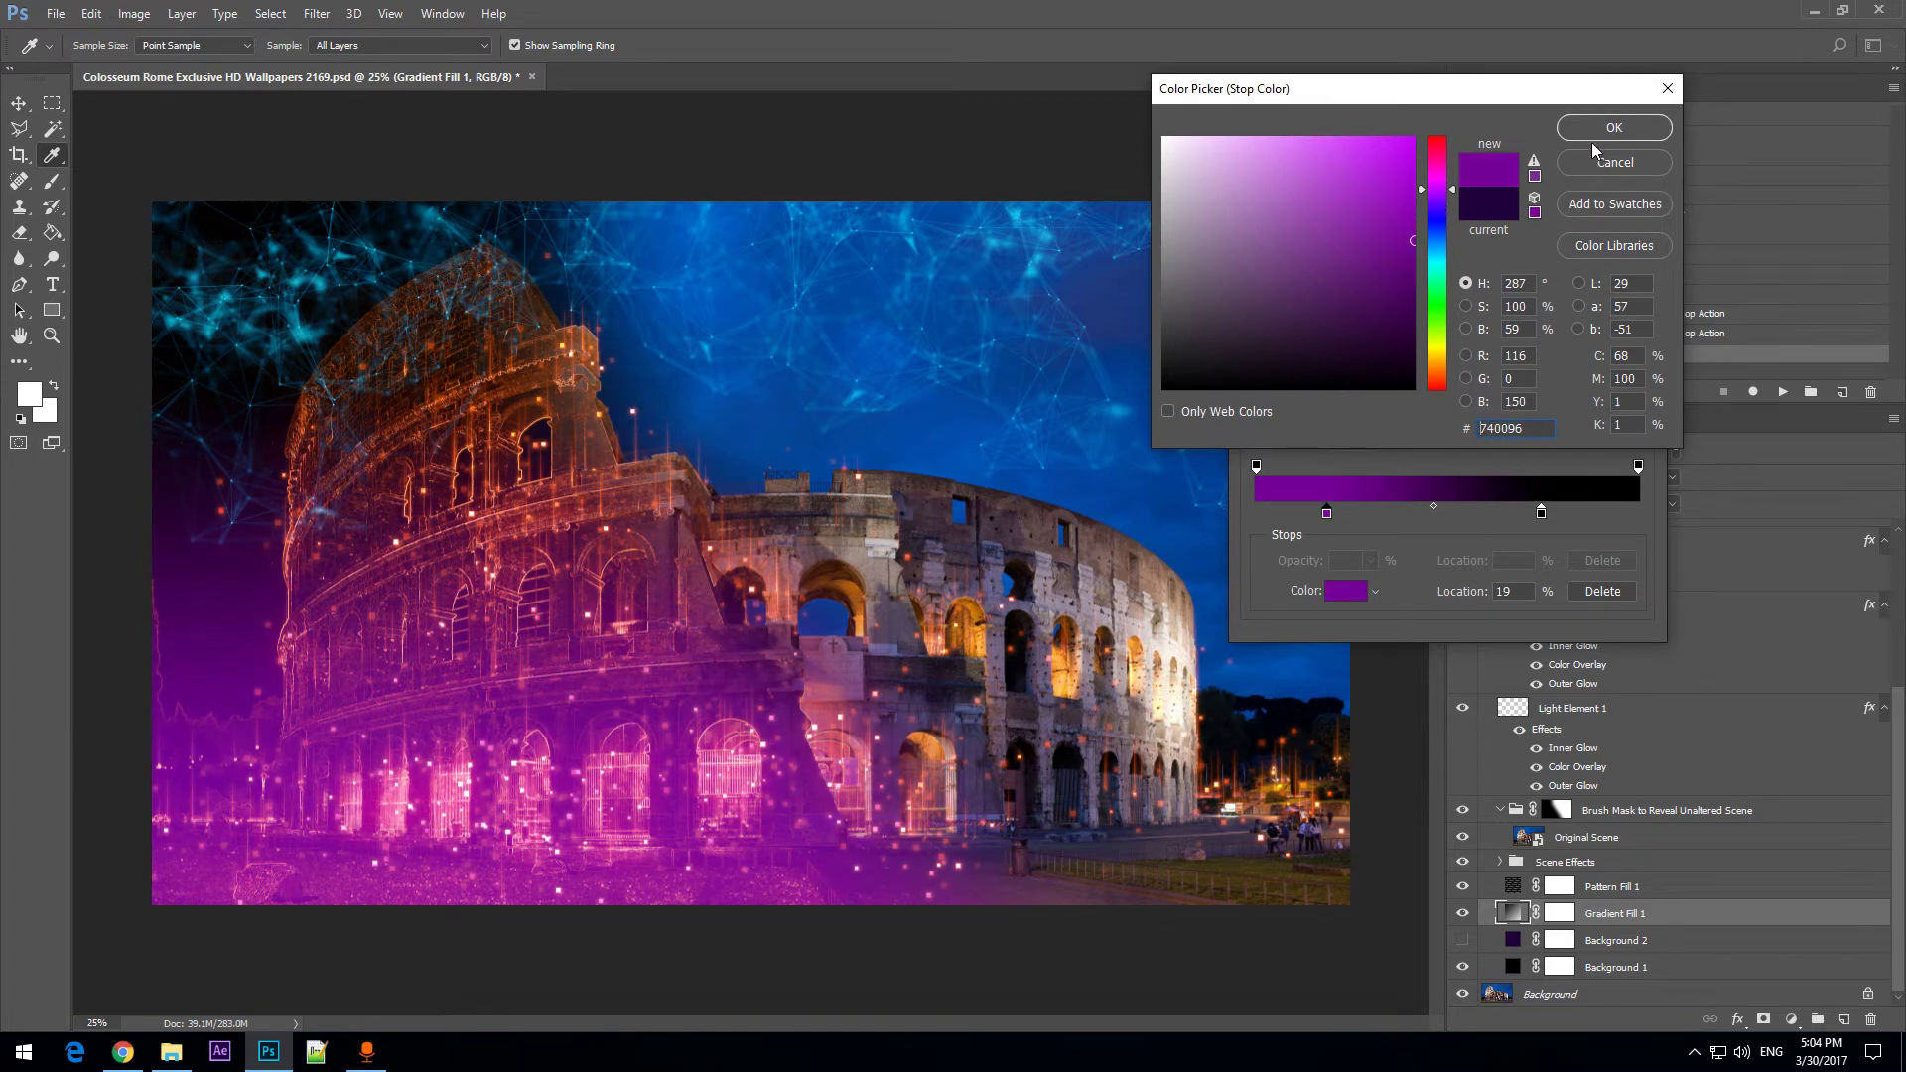
click(1438, 204)
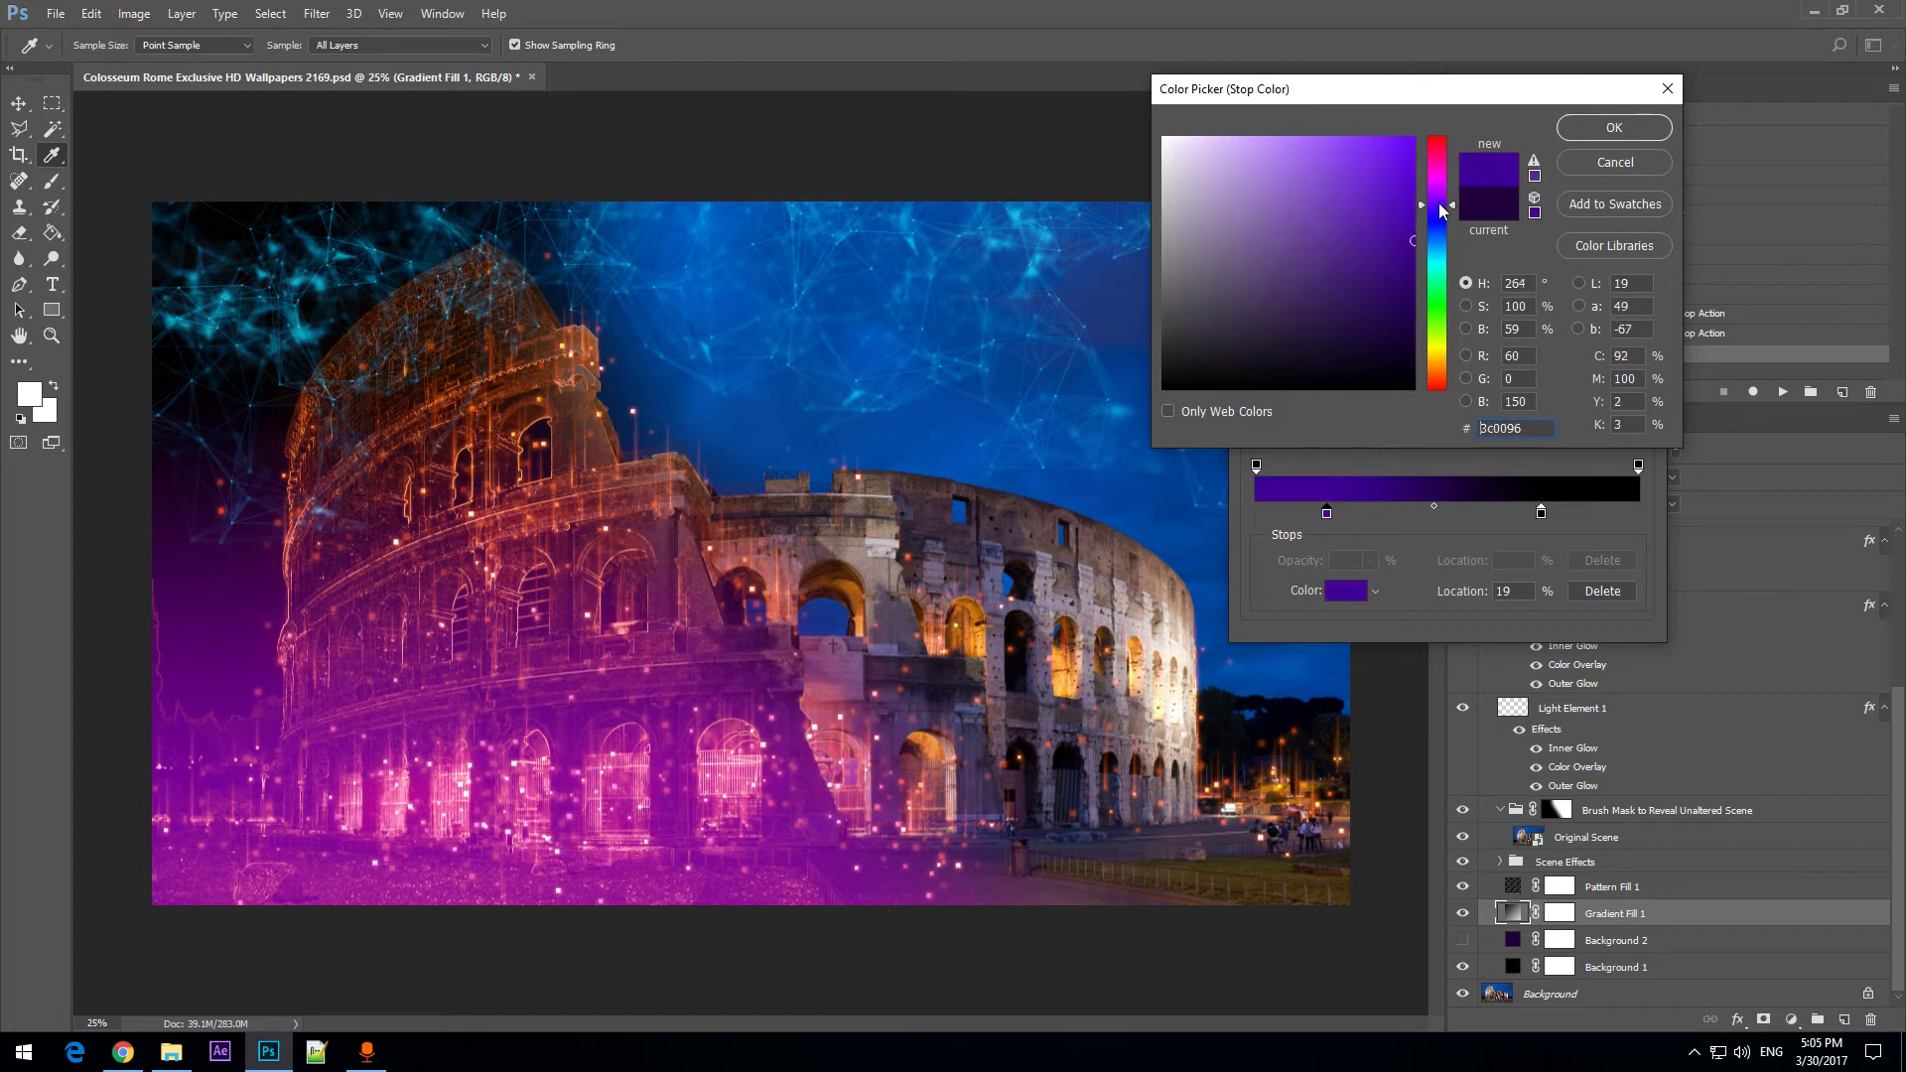
click(1497, 203)
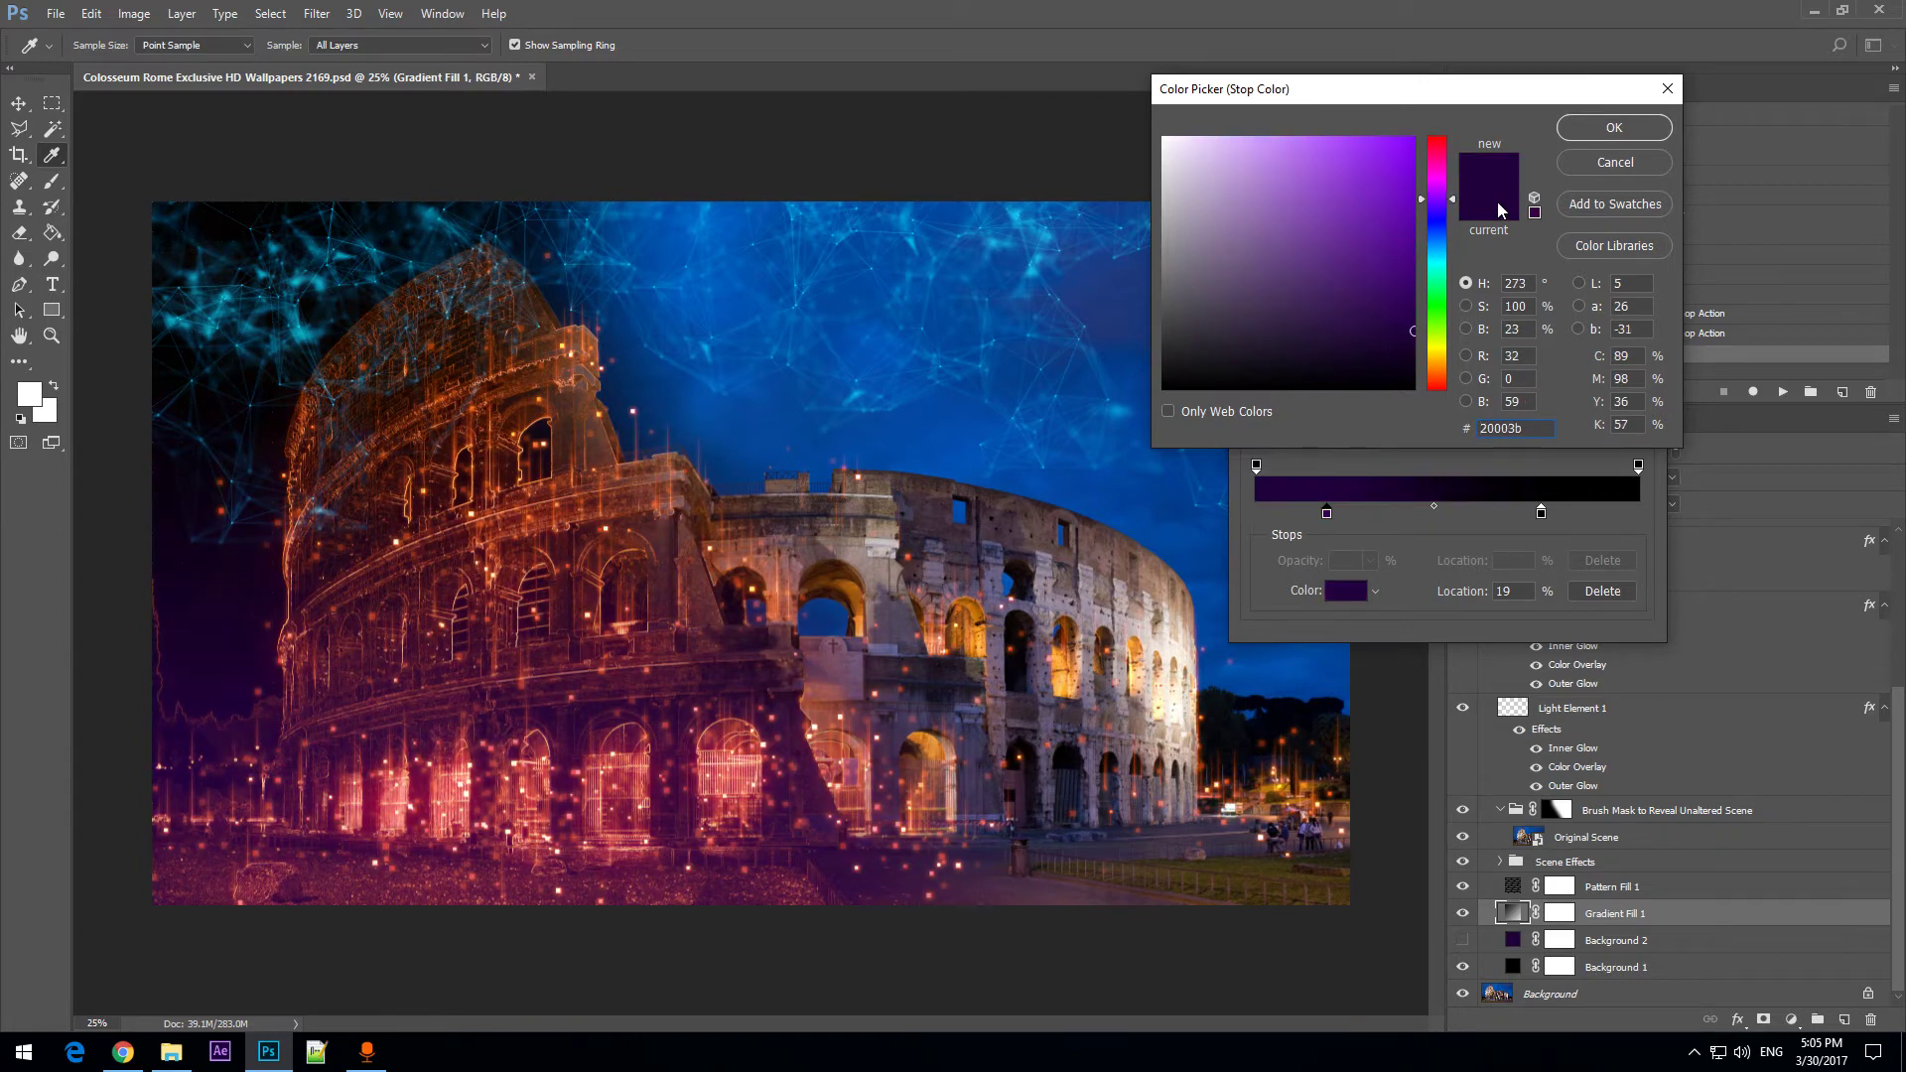
click(1622, 130)
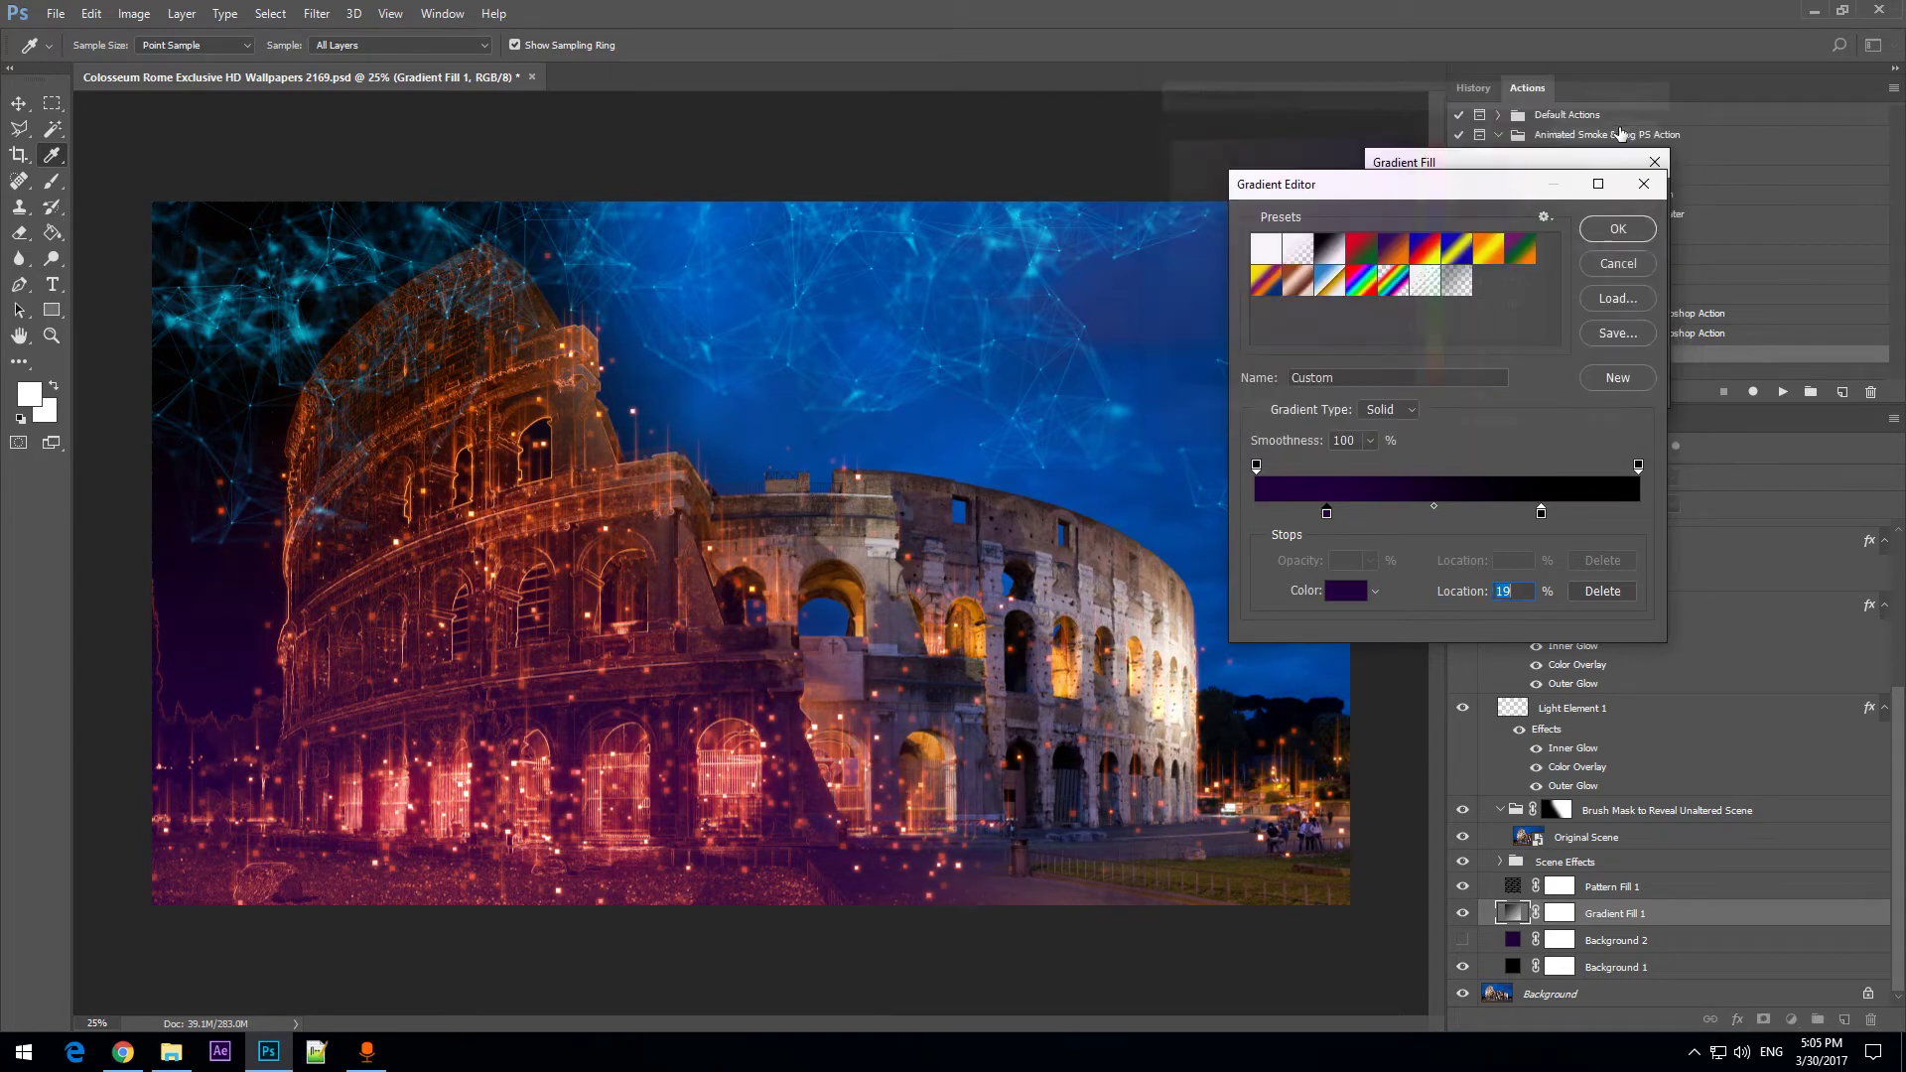
click(1618, 231)
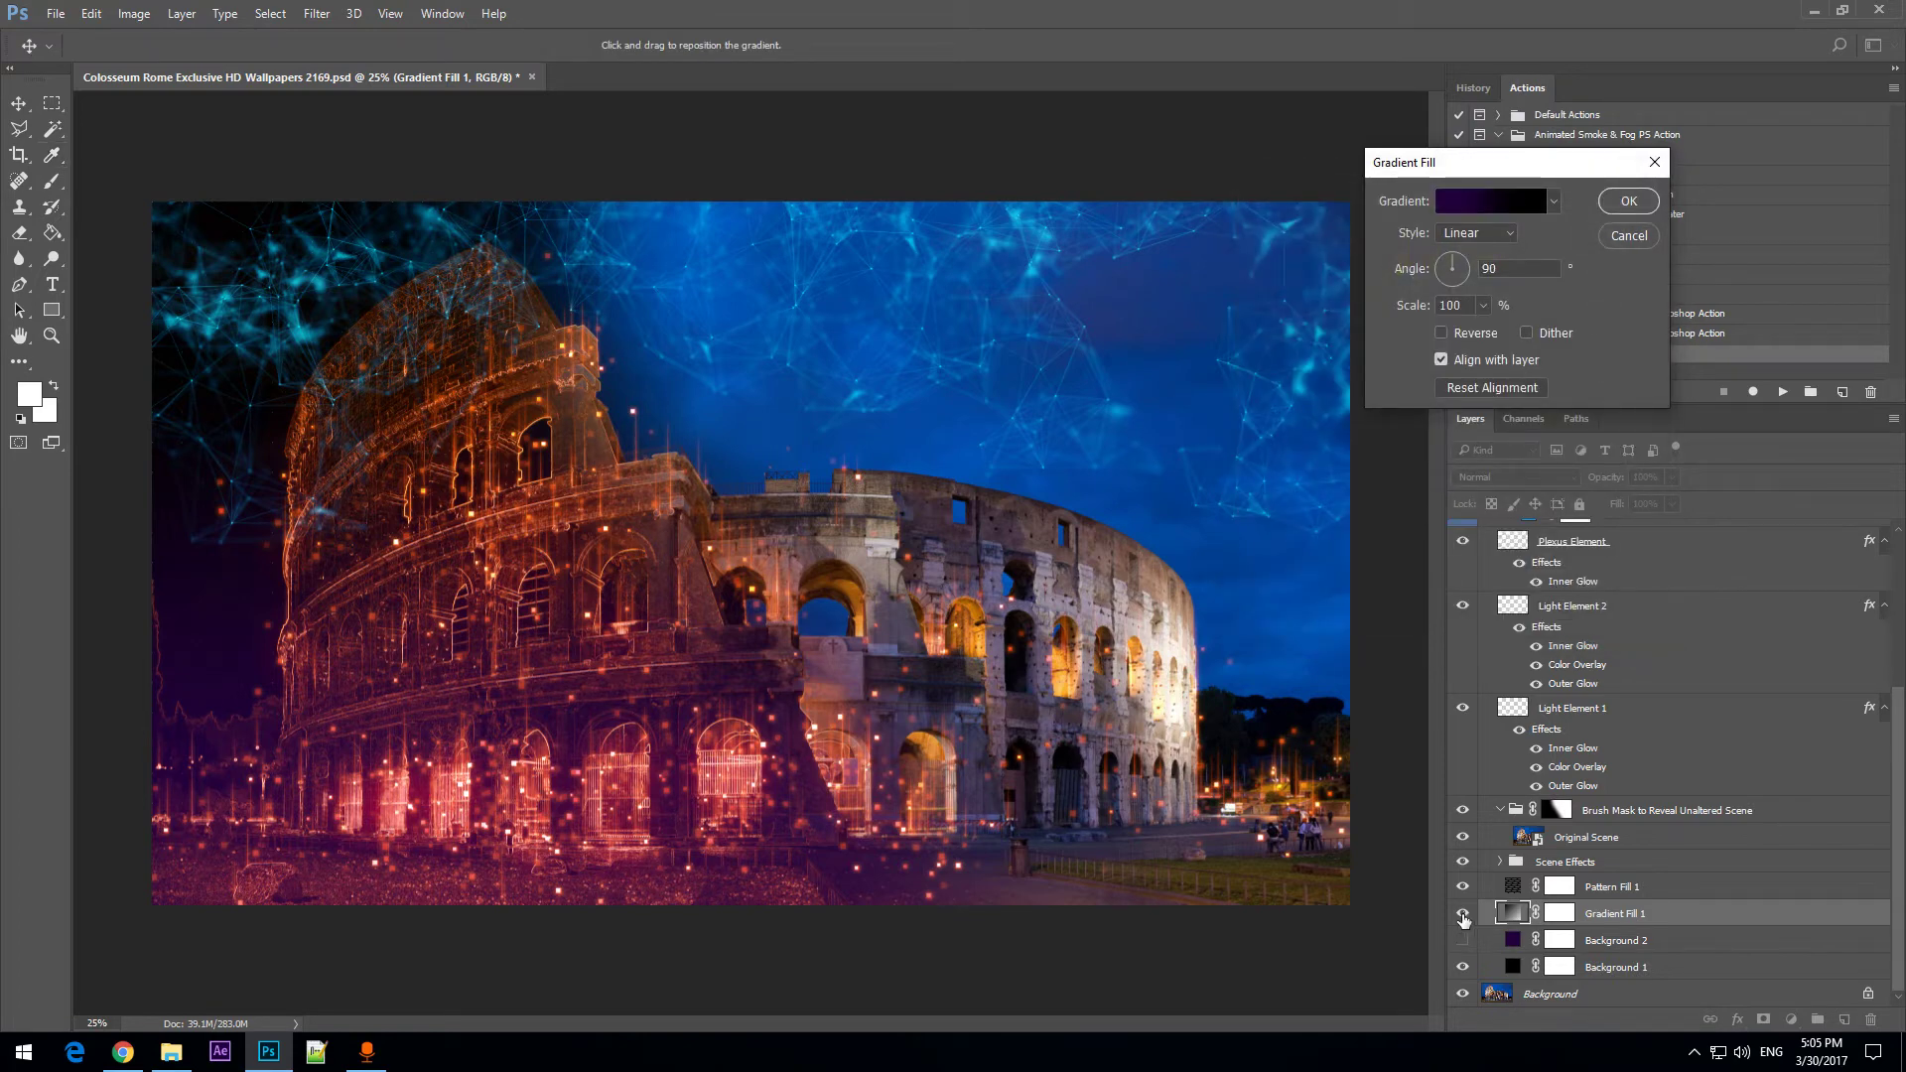
click(1626, 201)
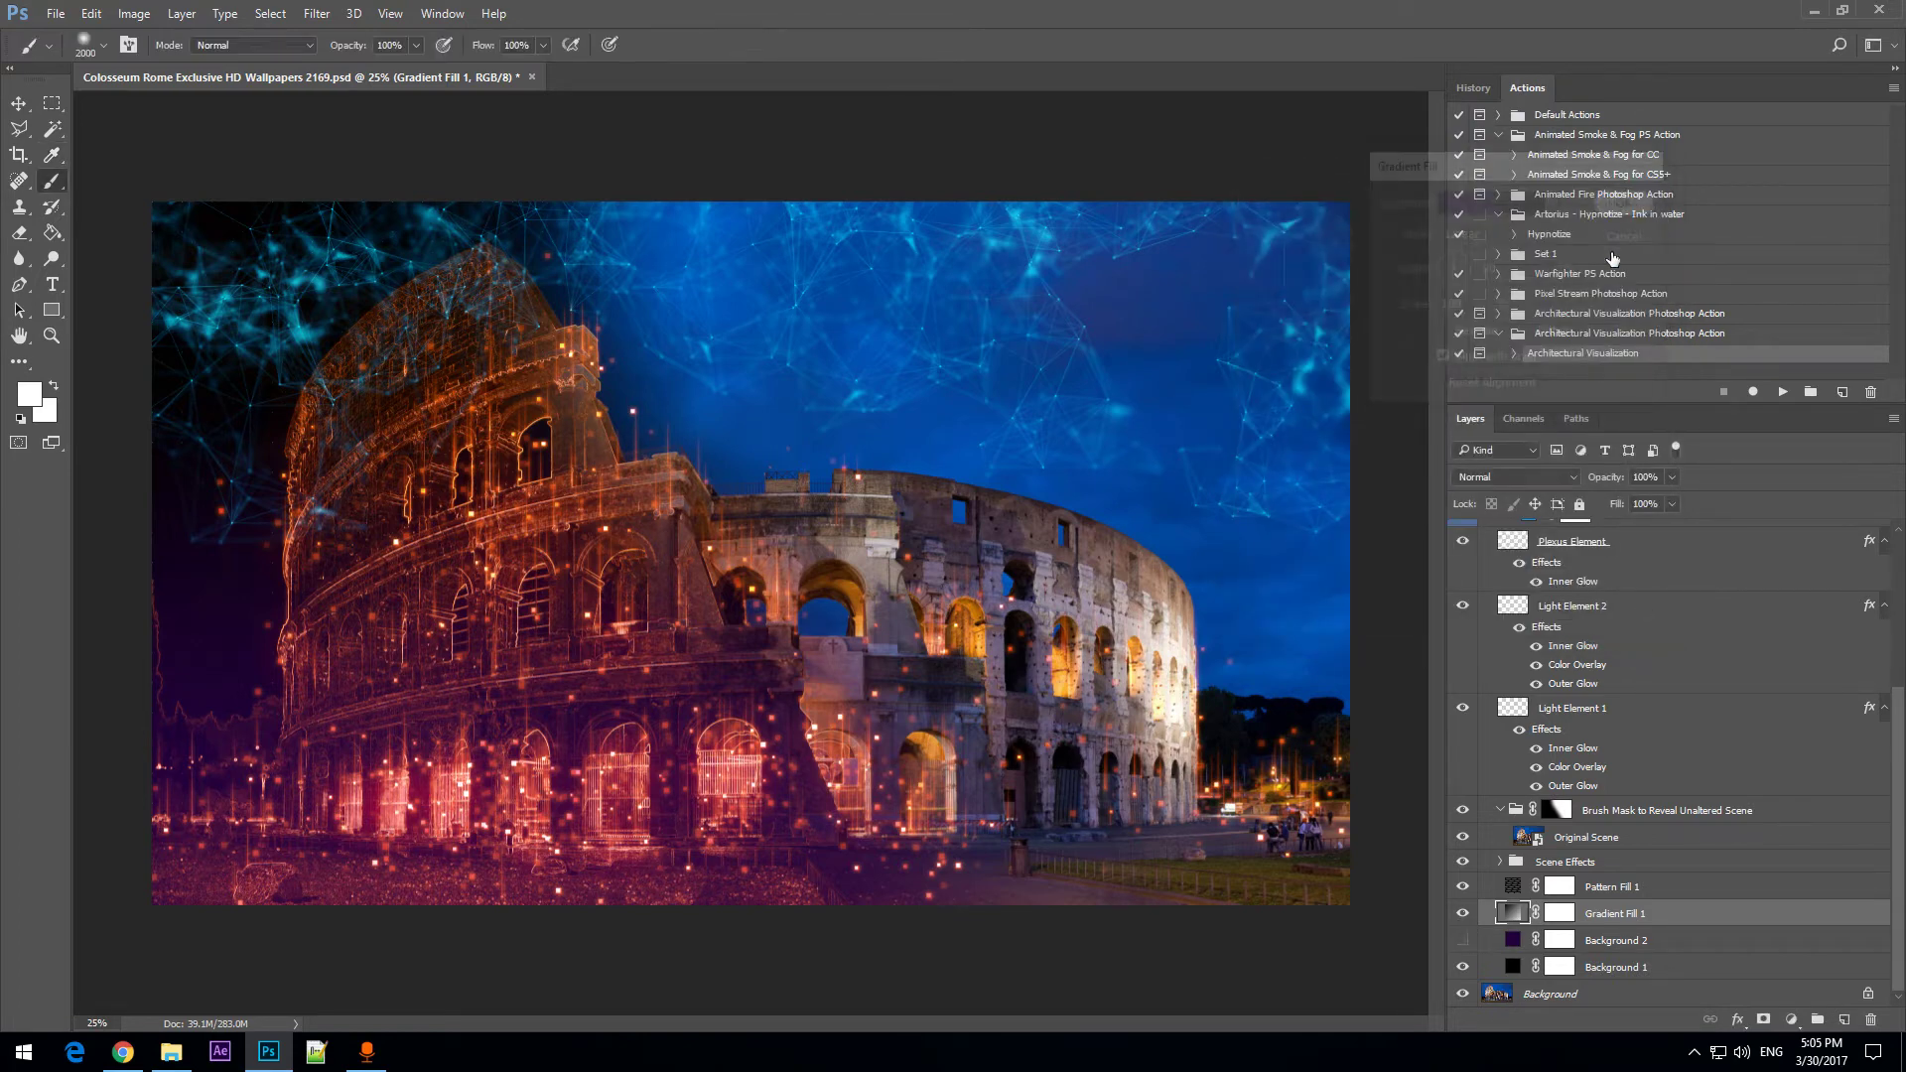
Hide Gradient Fill 1, try a magenta hue on Background 2 then cancel, and hide Background 2.
click(1463, 914)
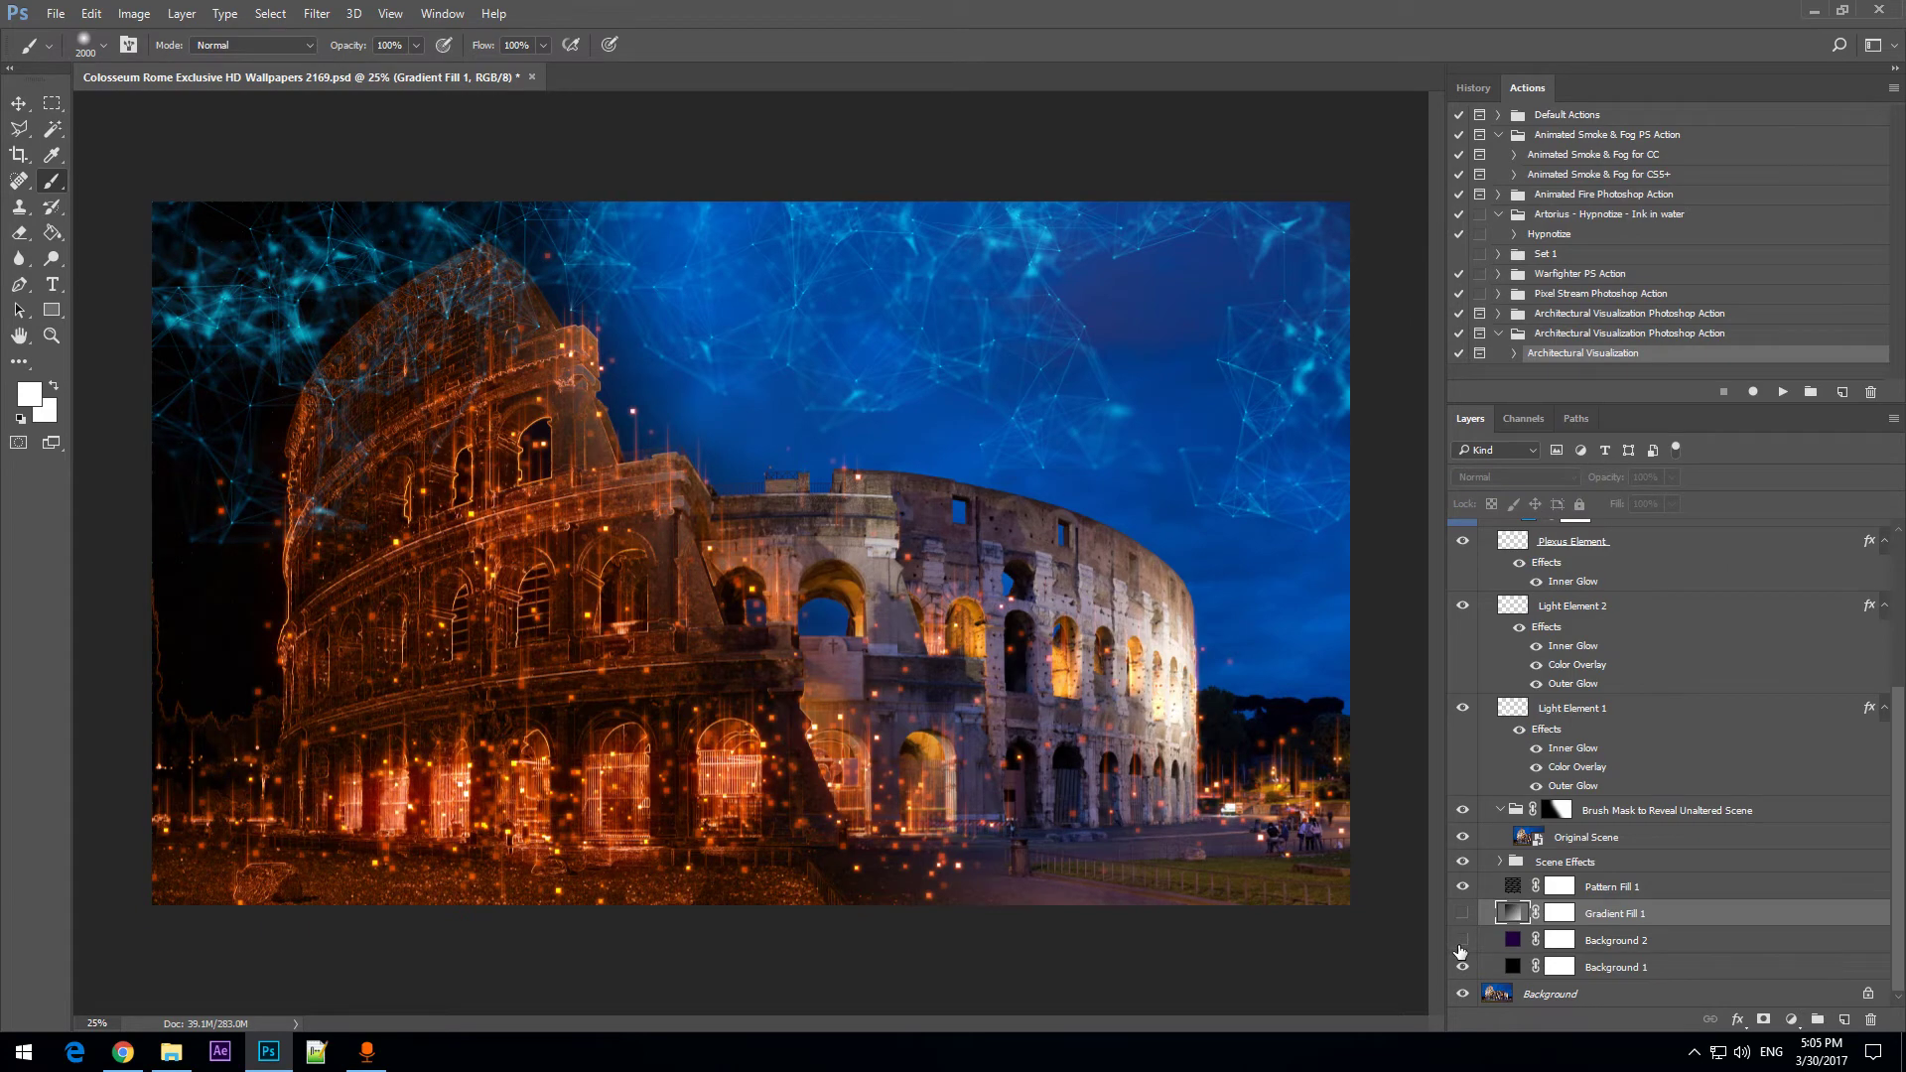
click(1462, 940)
double_click(1514, 940)
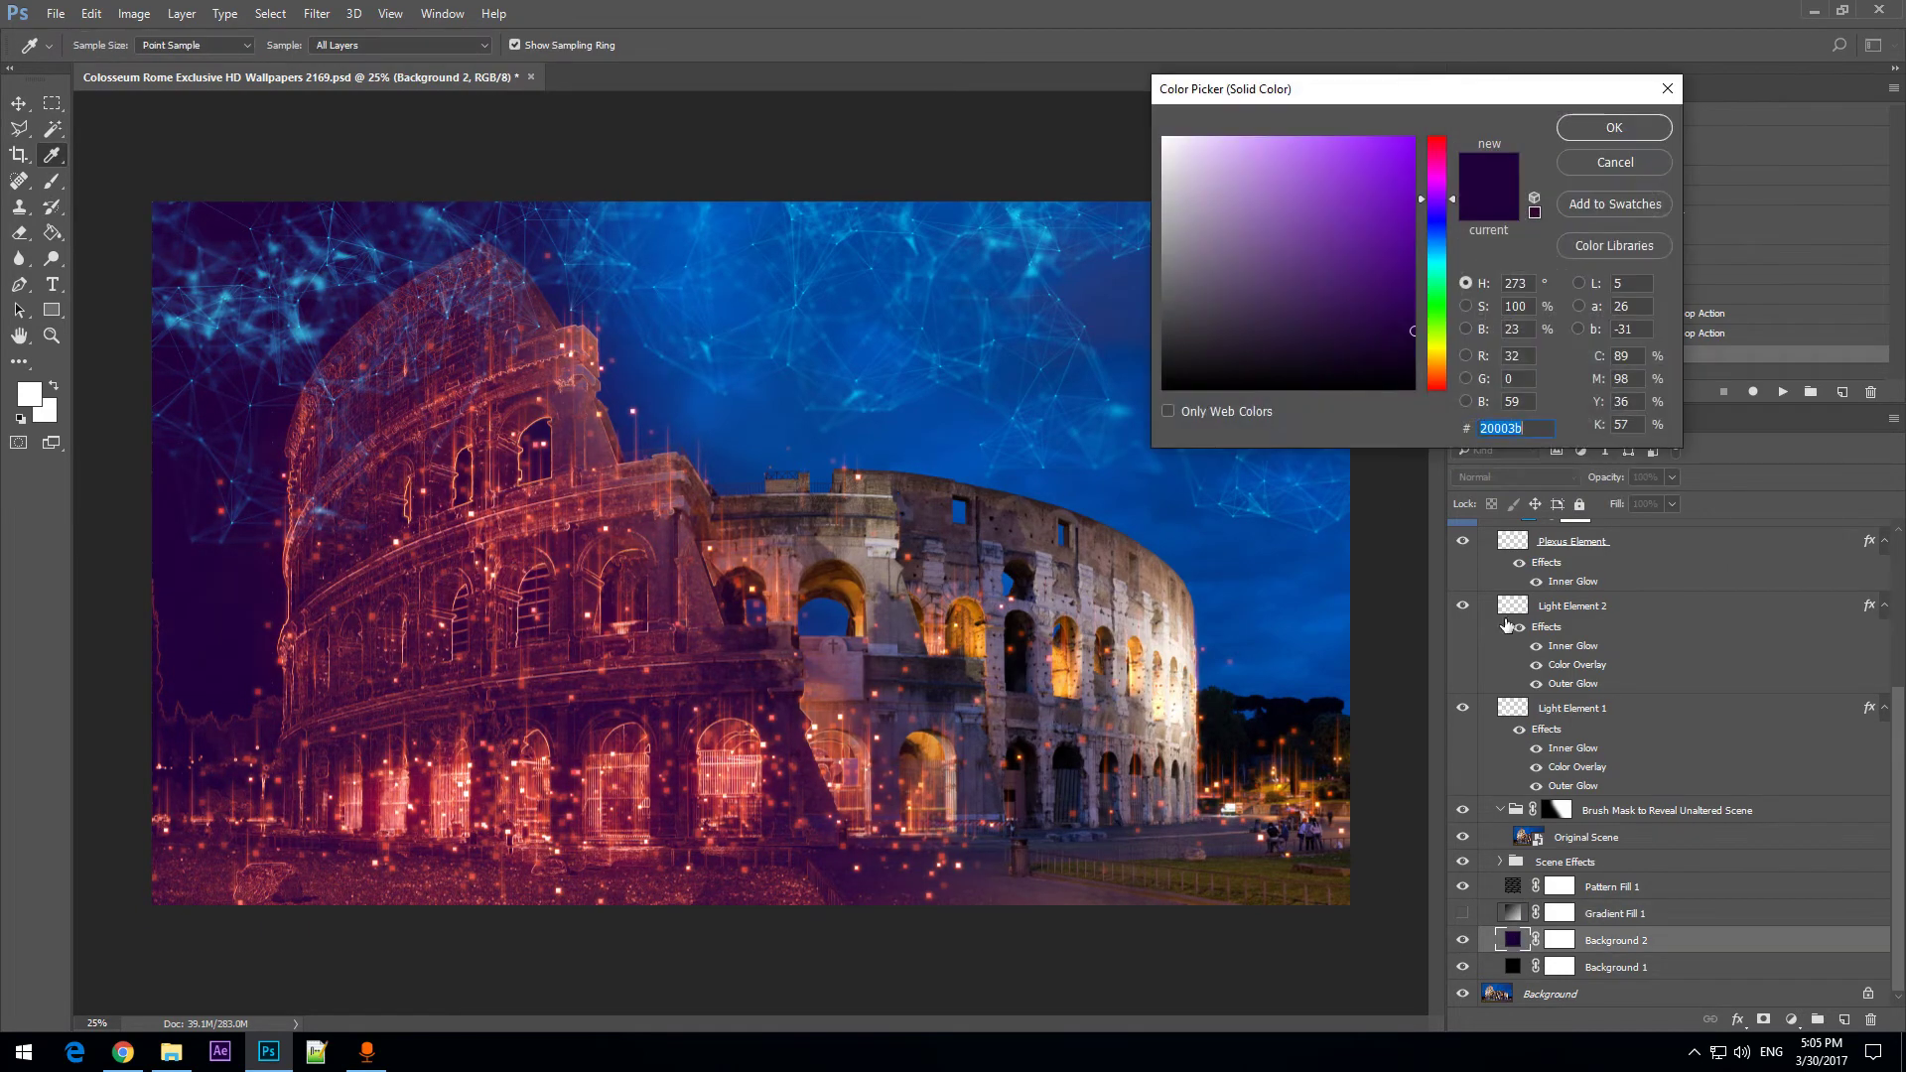
drag(1437, 241, 1435, 196)
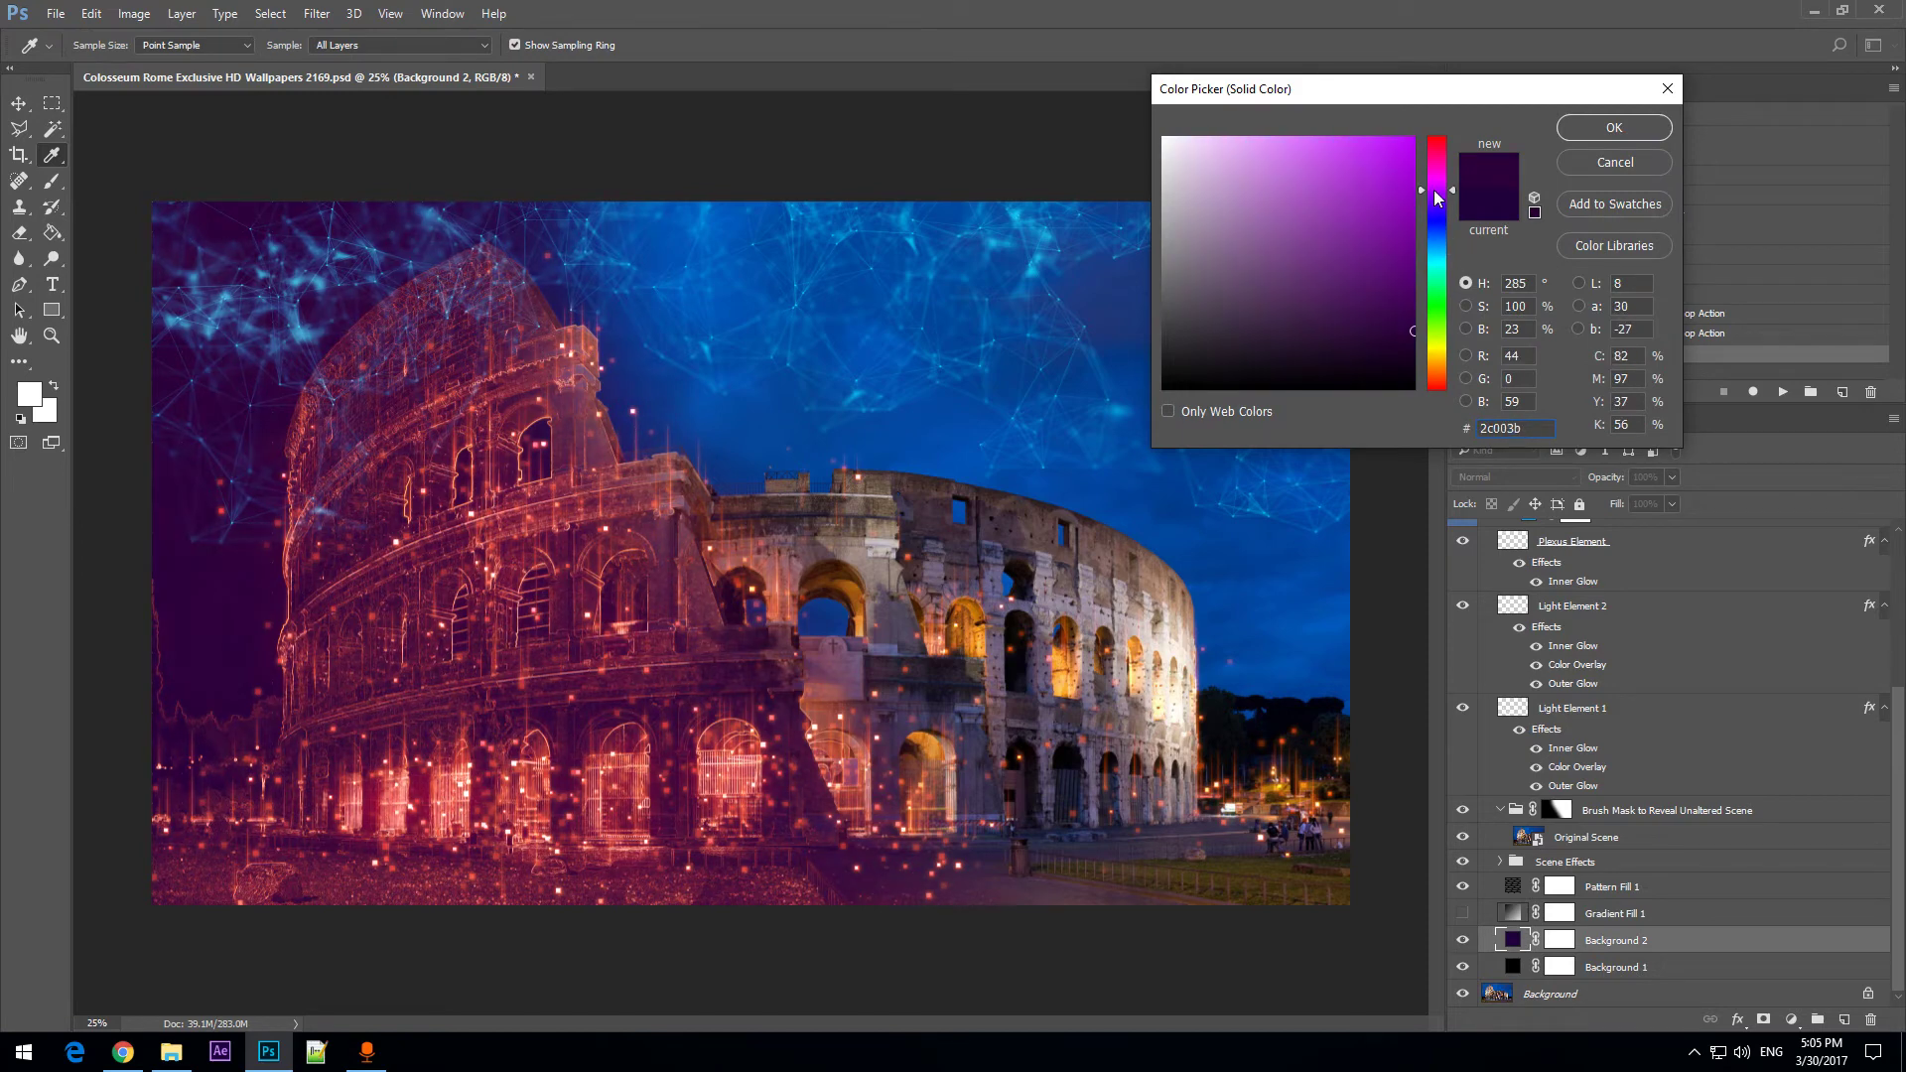
click(1628, 166)
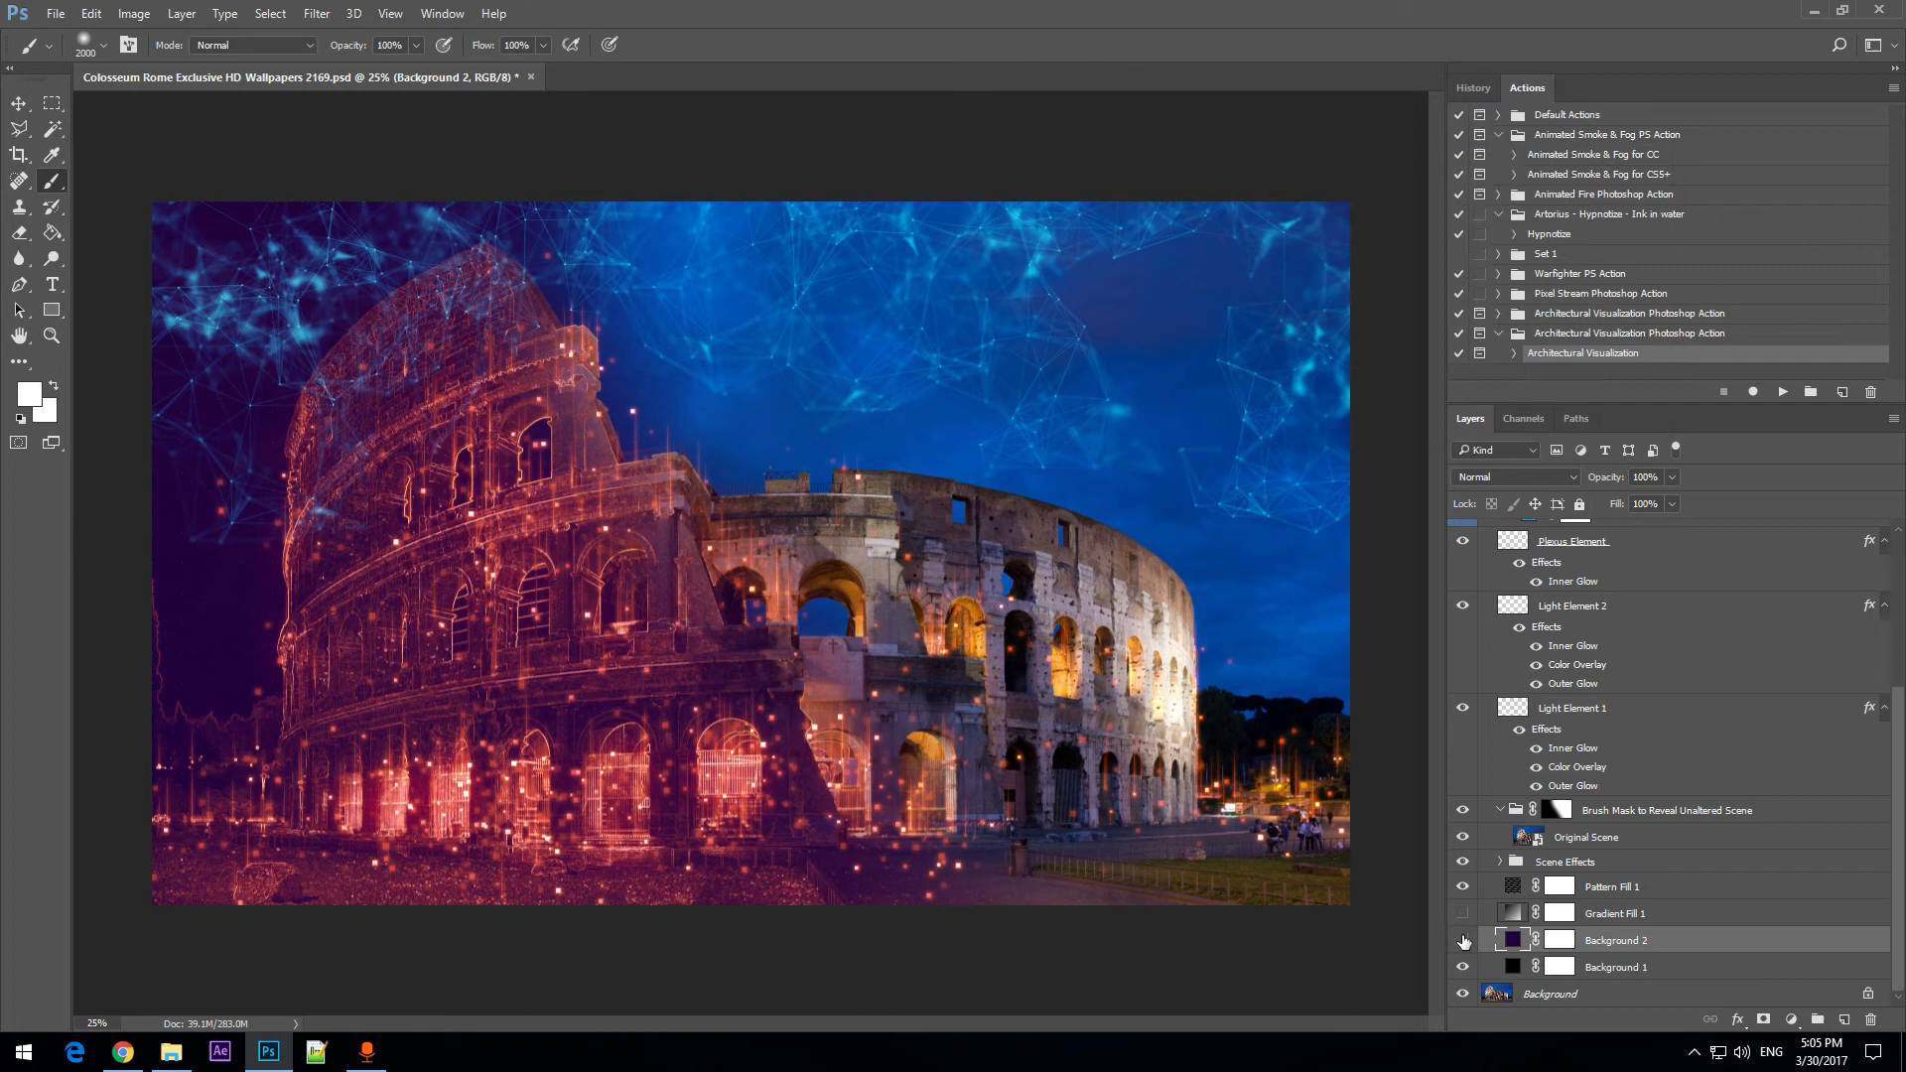
click(1463, 940)
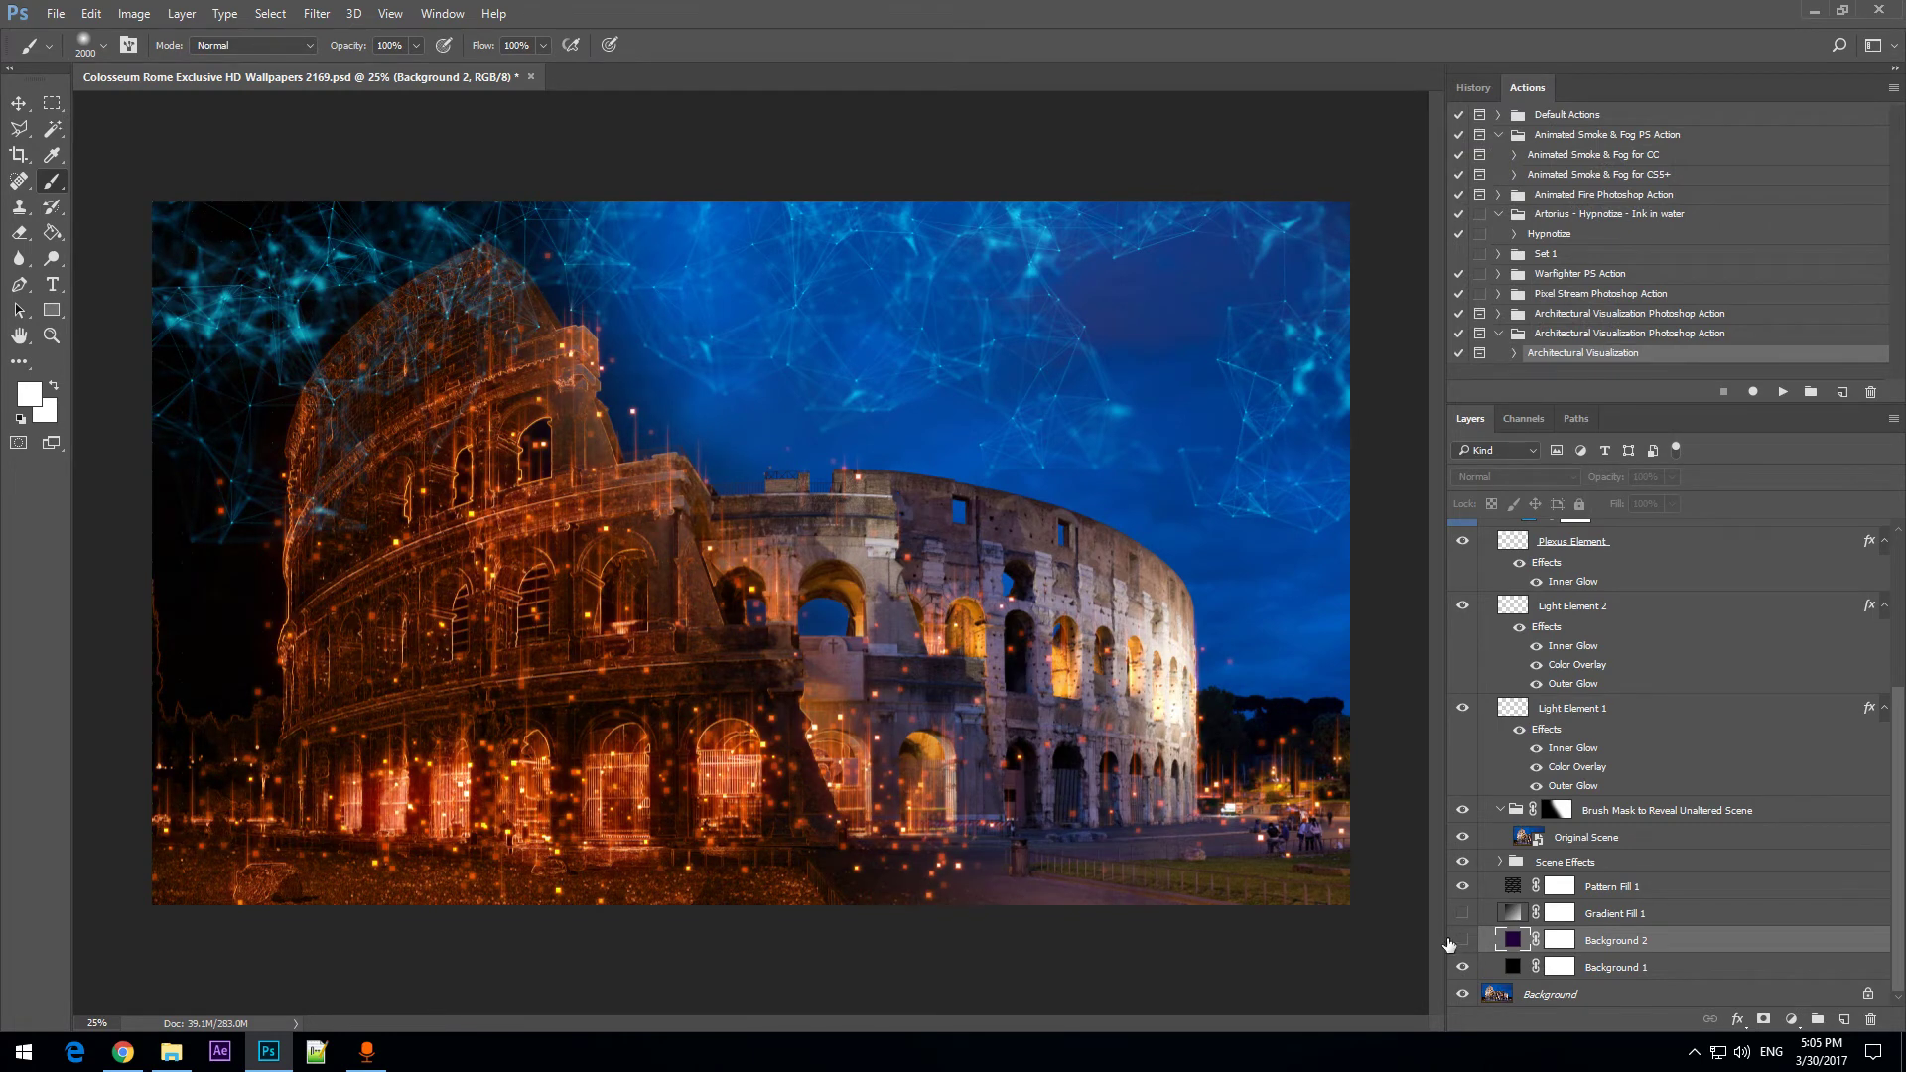
Show Background 2 again, toggle Pattern Fill 1's visibility, and dismiss the rasterize warning.
click(1464, 941)
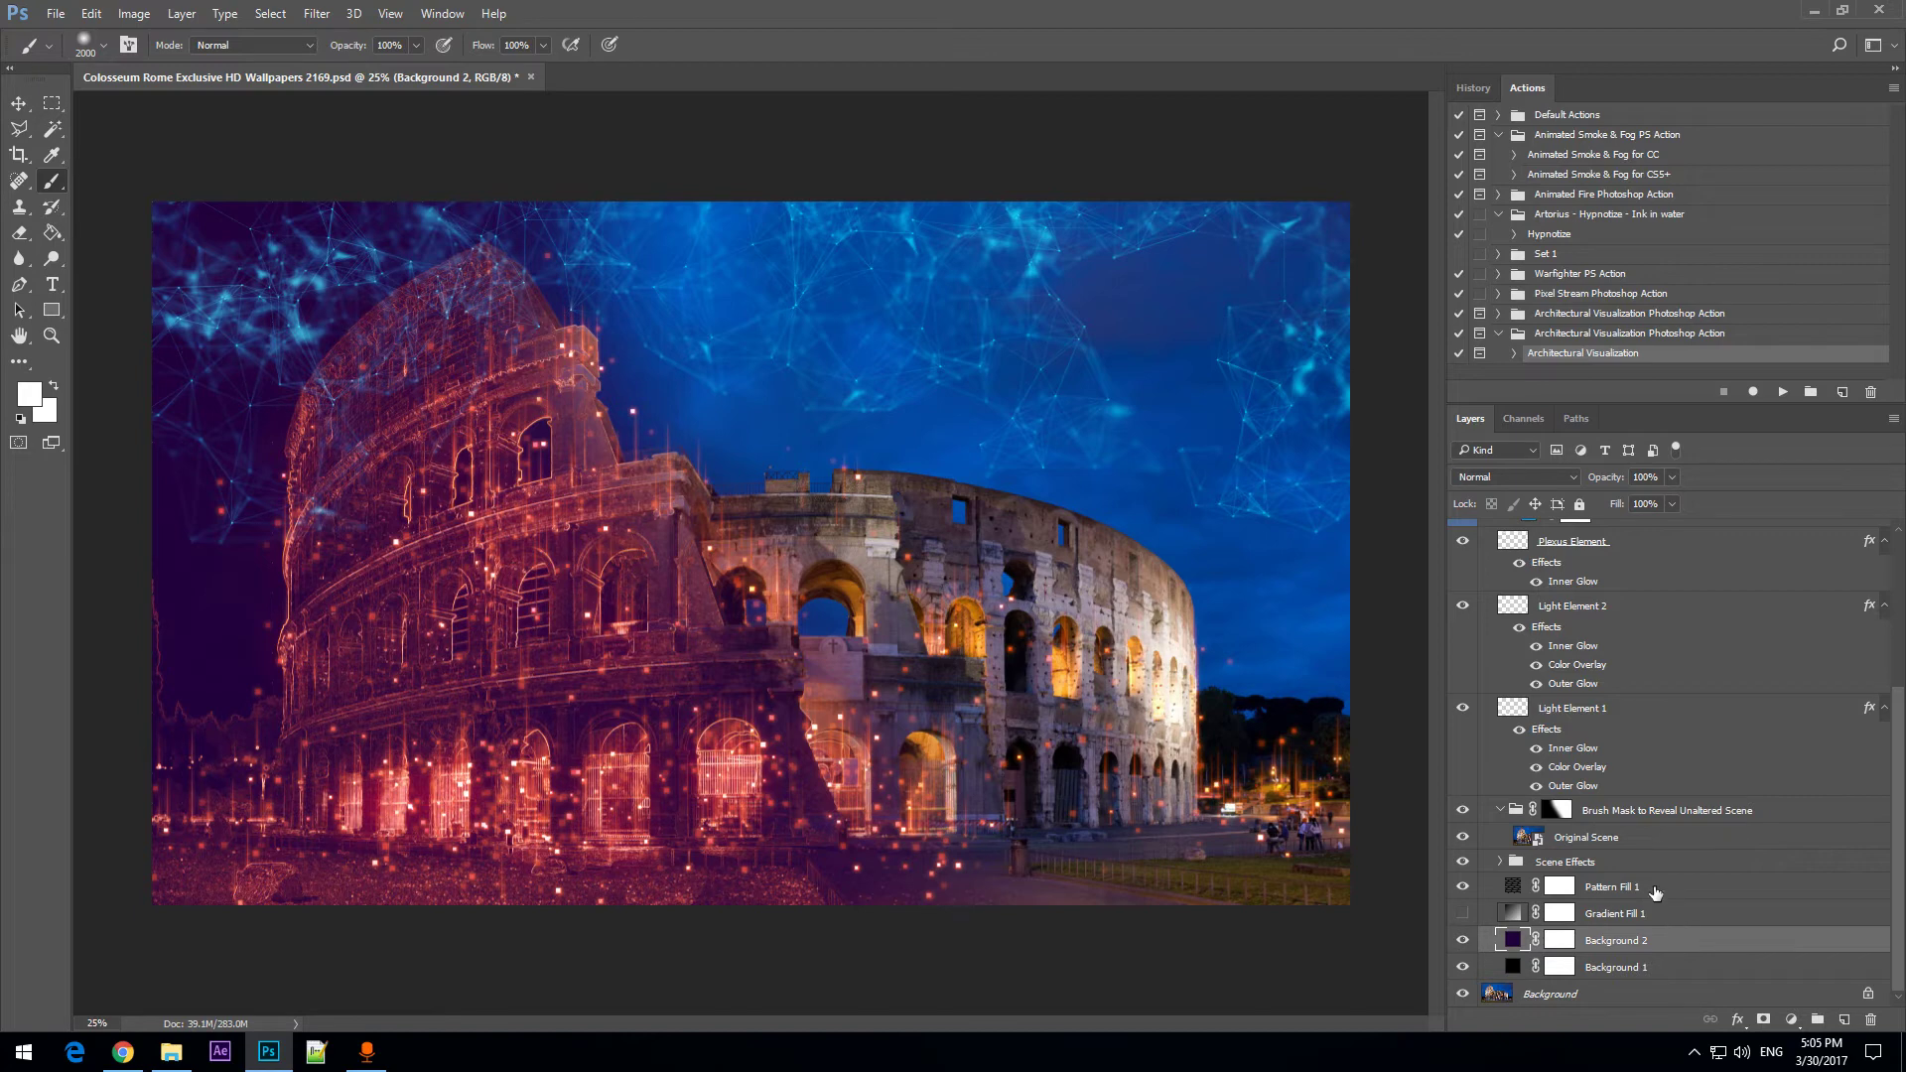
click(1628, 894)
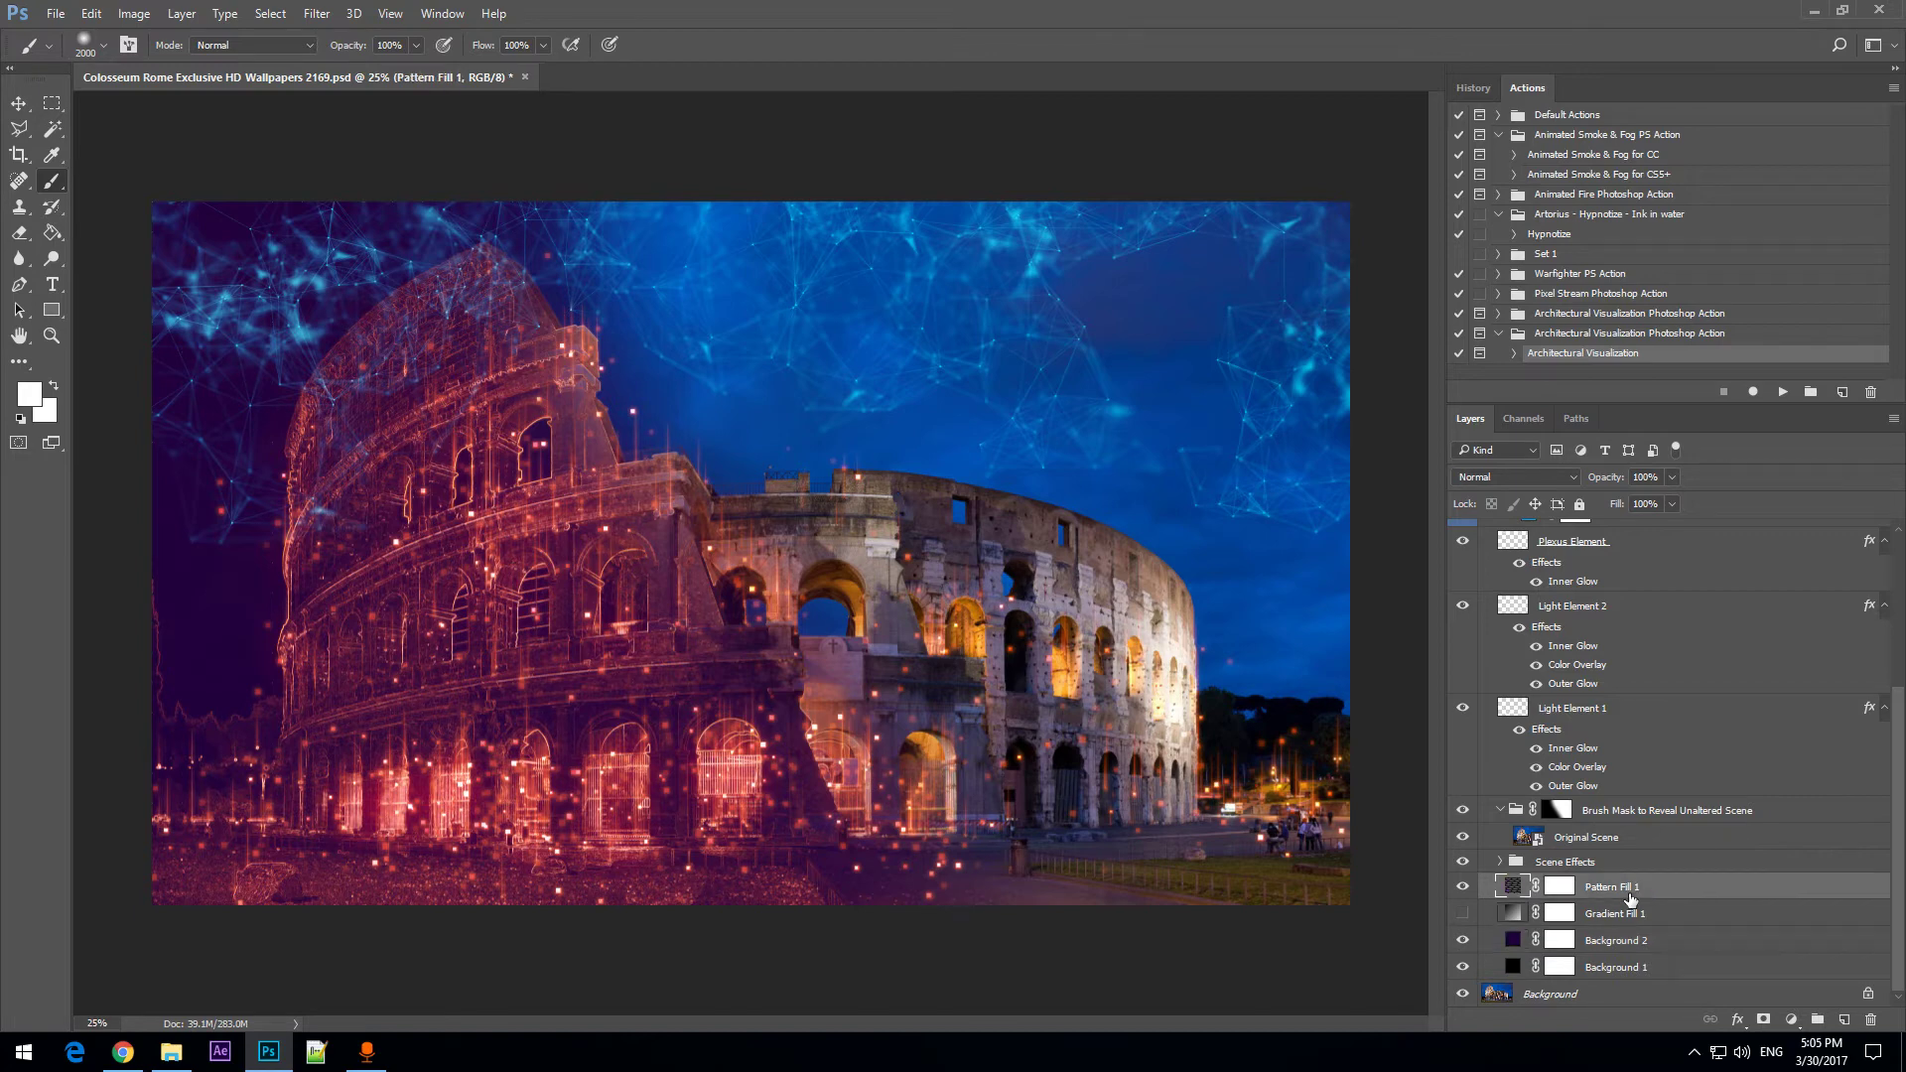
click(1463, 887)
click(1463, 886)
click(152, 588)
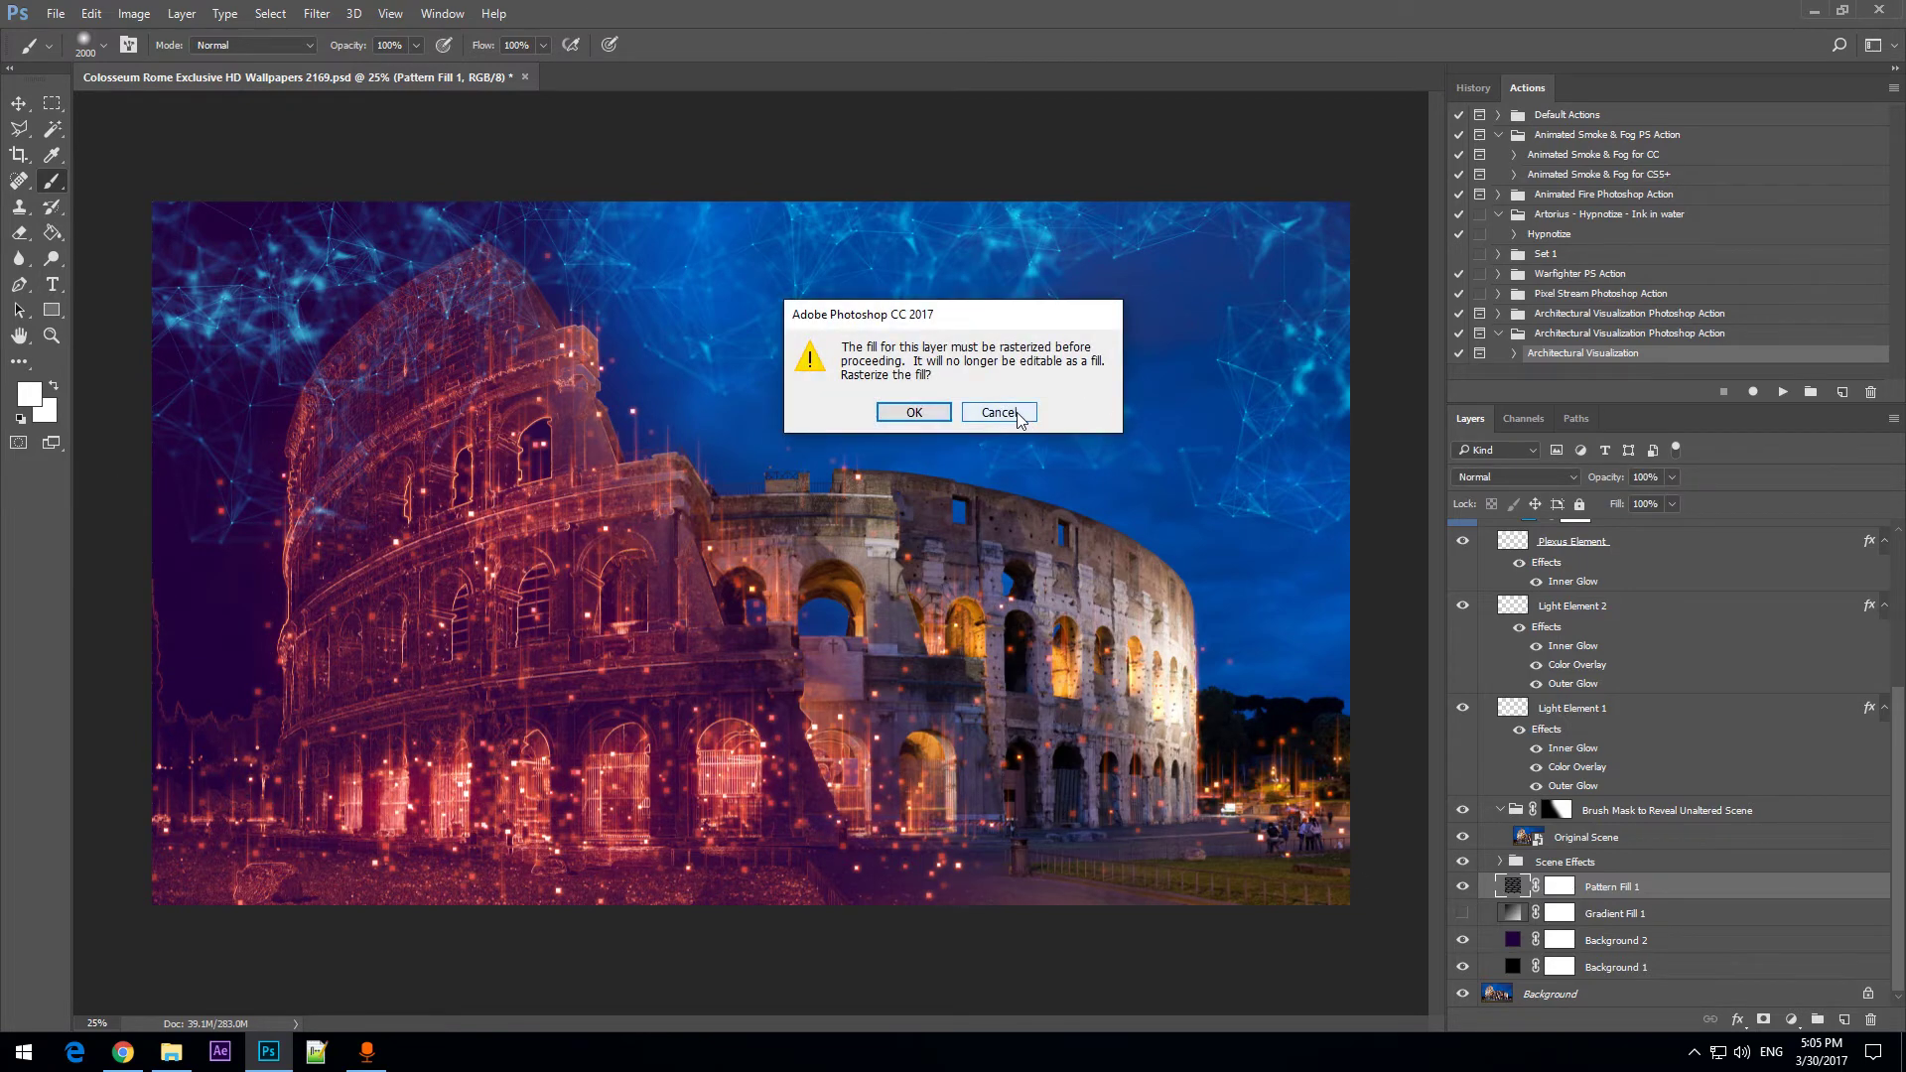
key(Escape)
Zoom in on the Colosseum's left side and toggle Pattern Fill 1 off and on to compare.
click(59, 340)
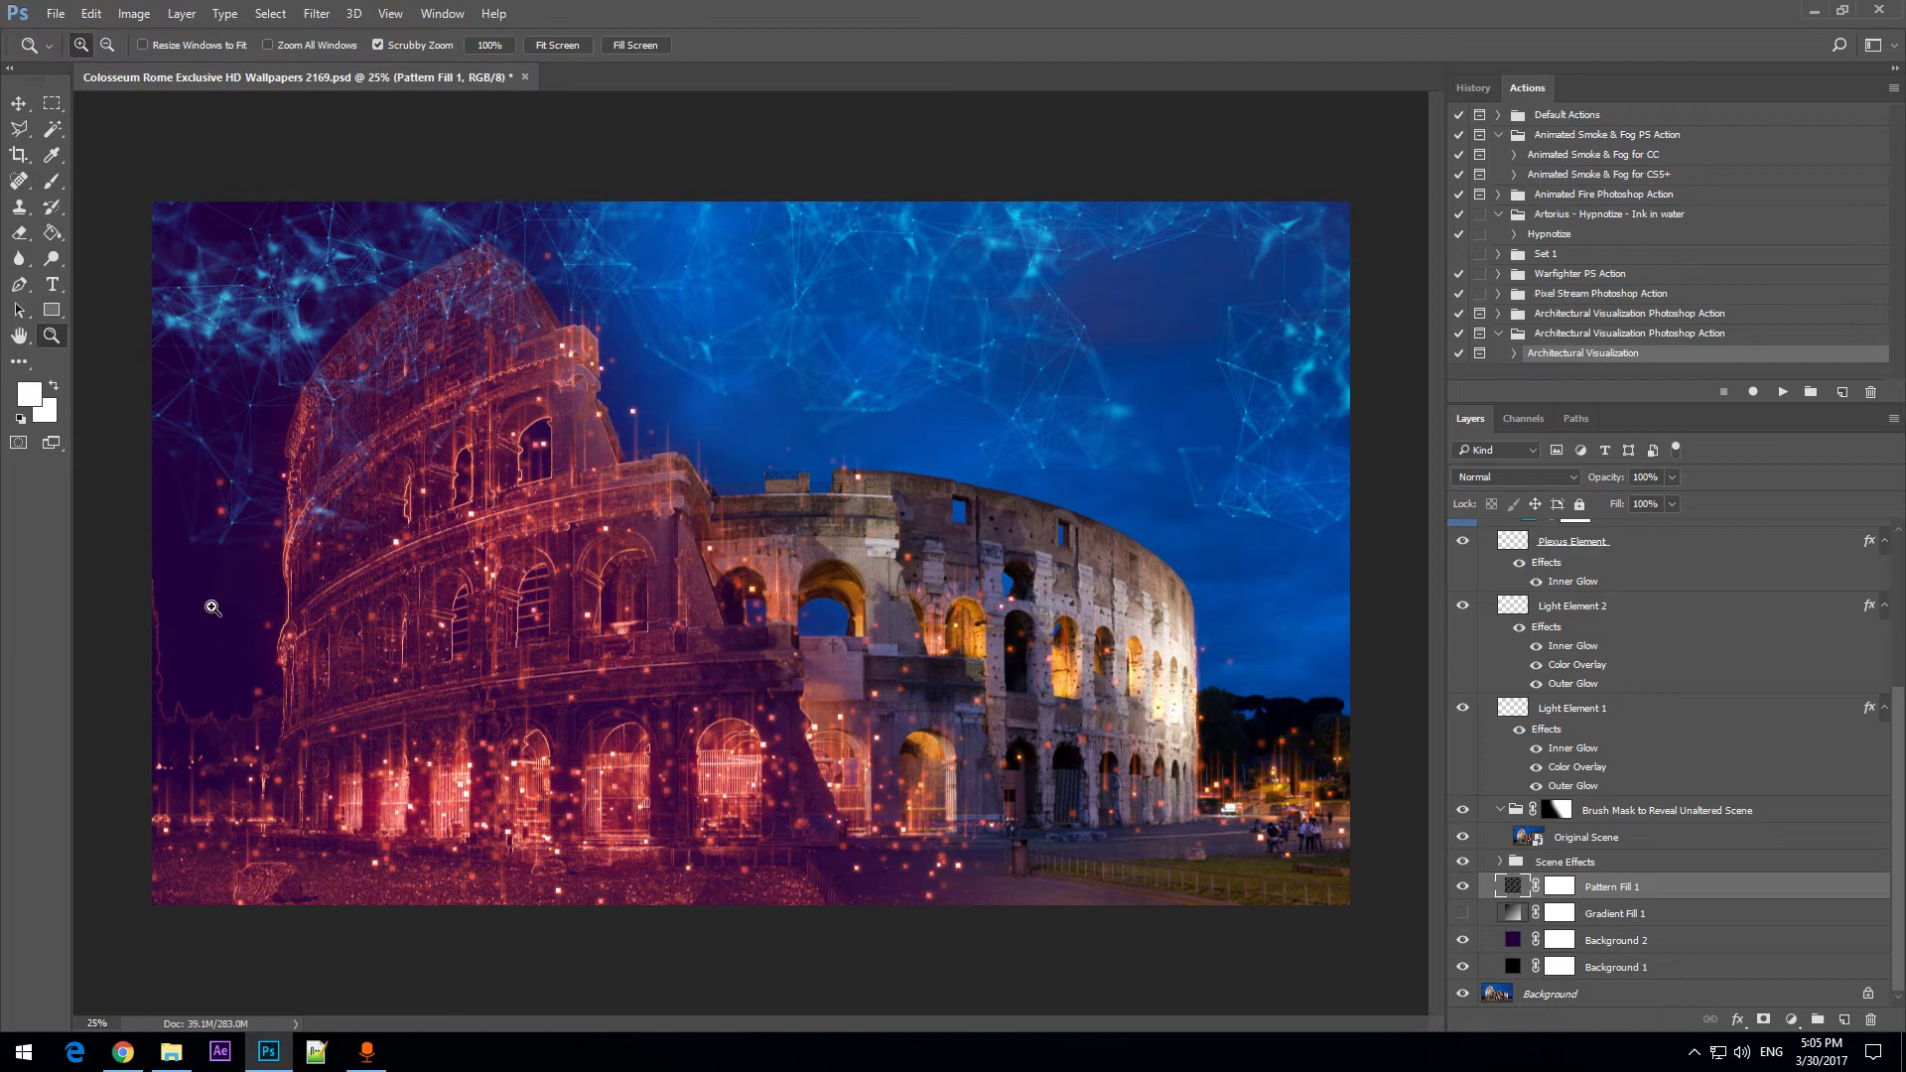
click(213, 607)
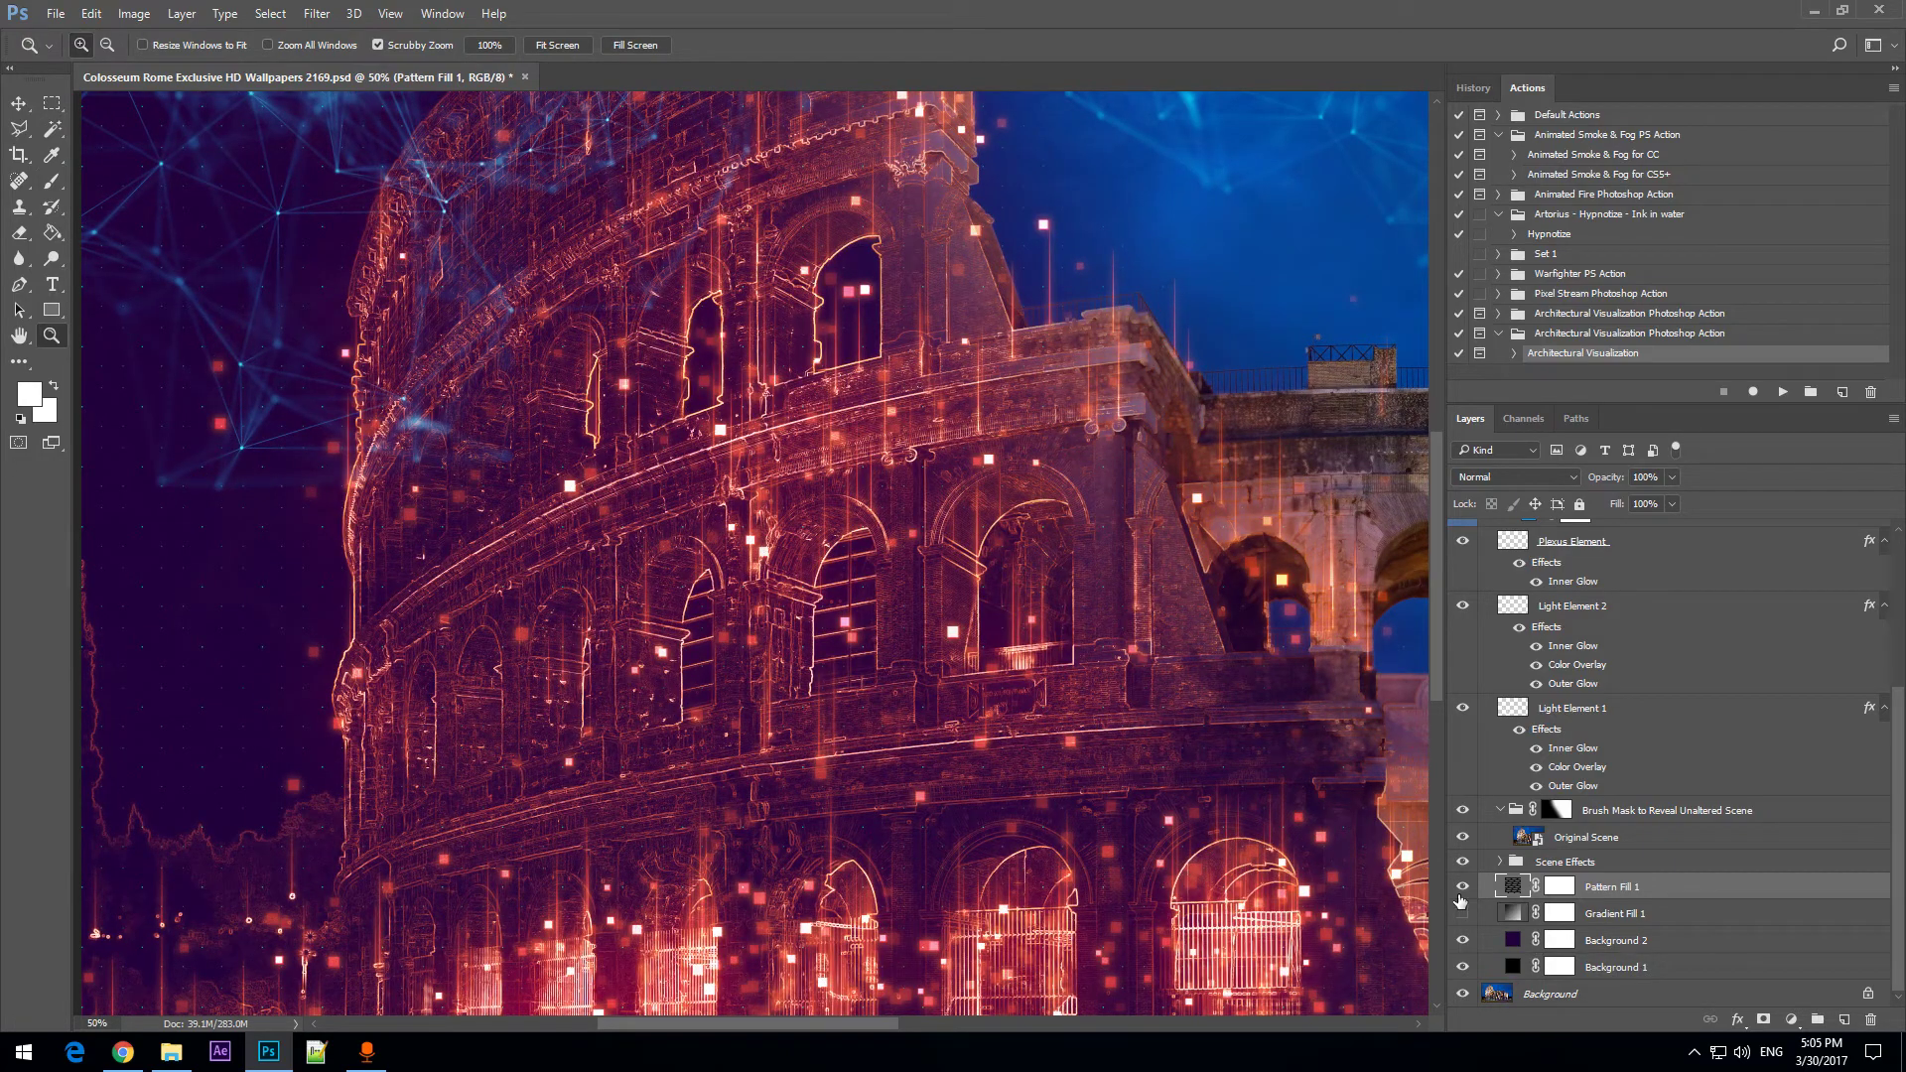
click(1462, 888)
click(1459, 894)
key(ctrl+minus)
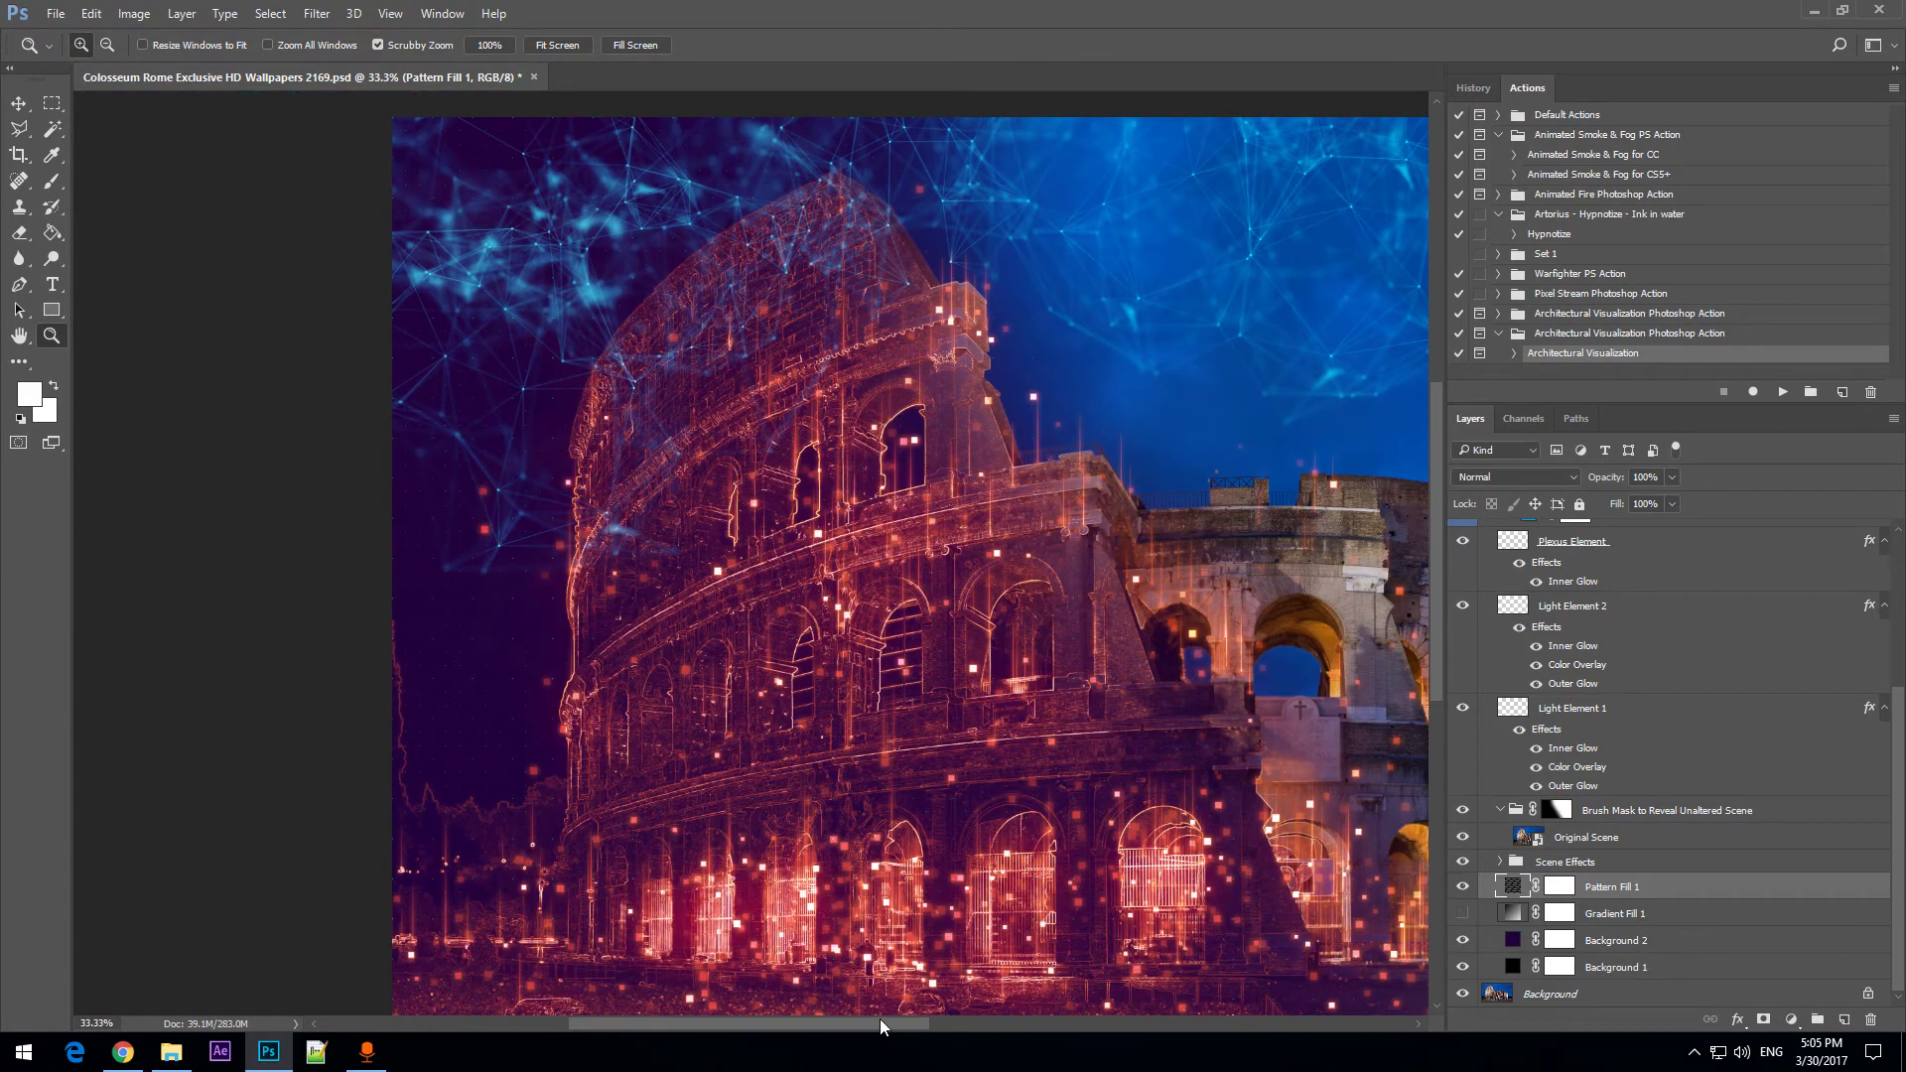
drag(896, 1032, 926, 1031)
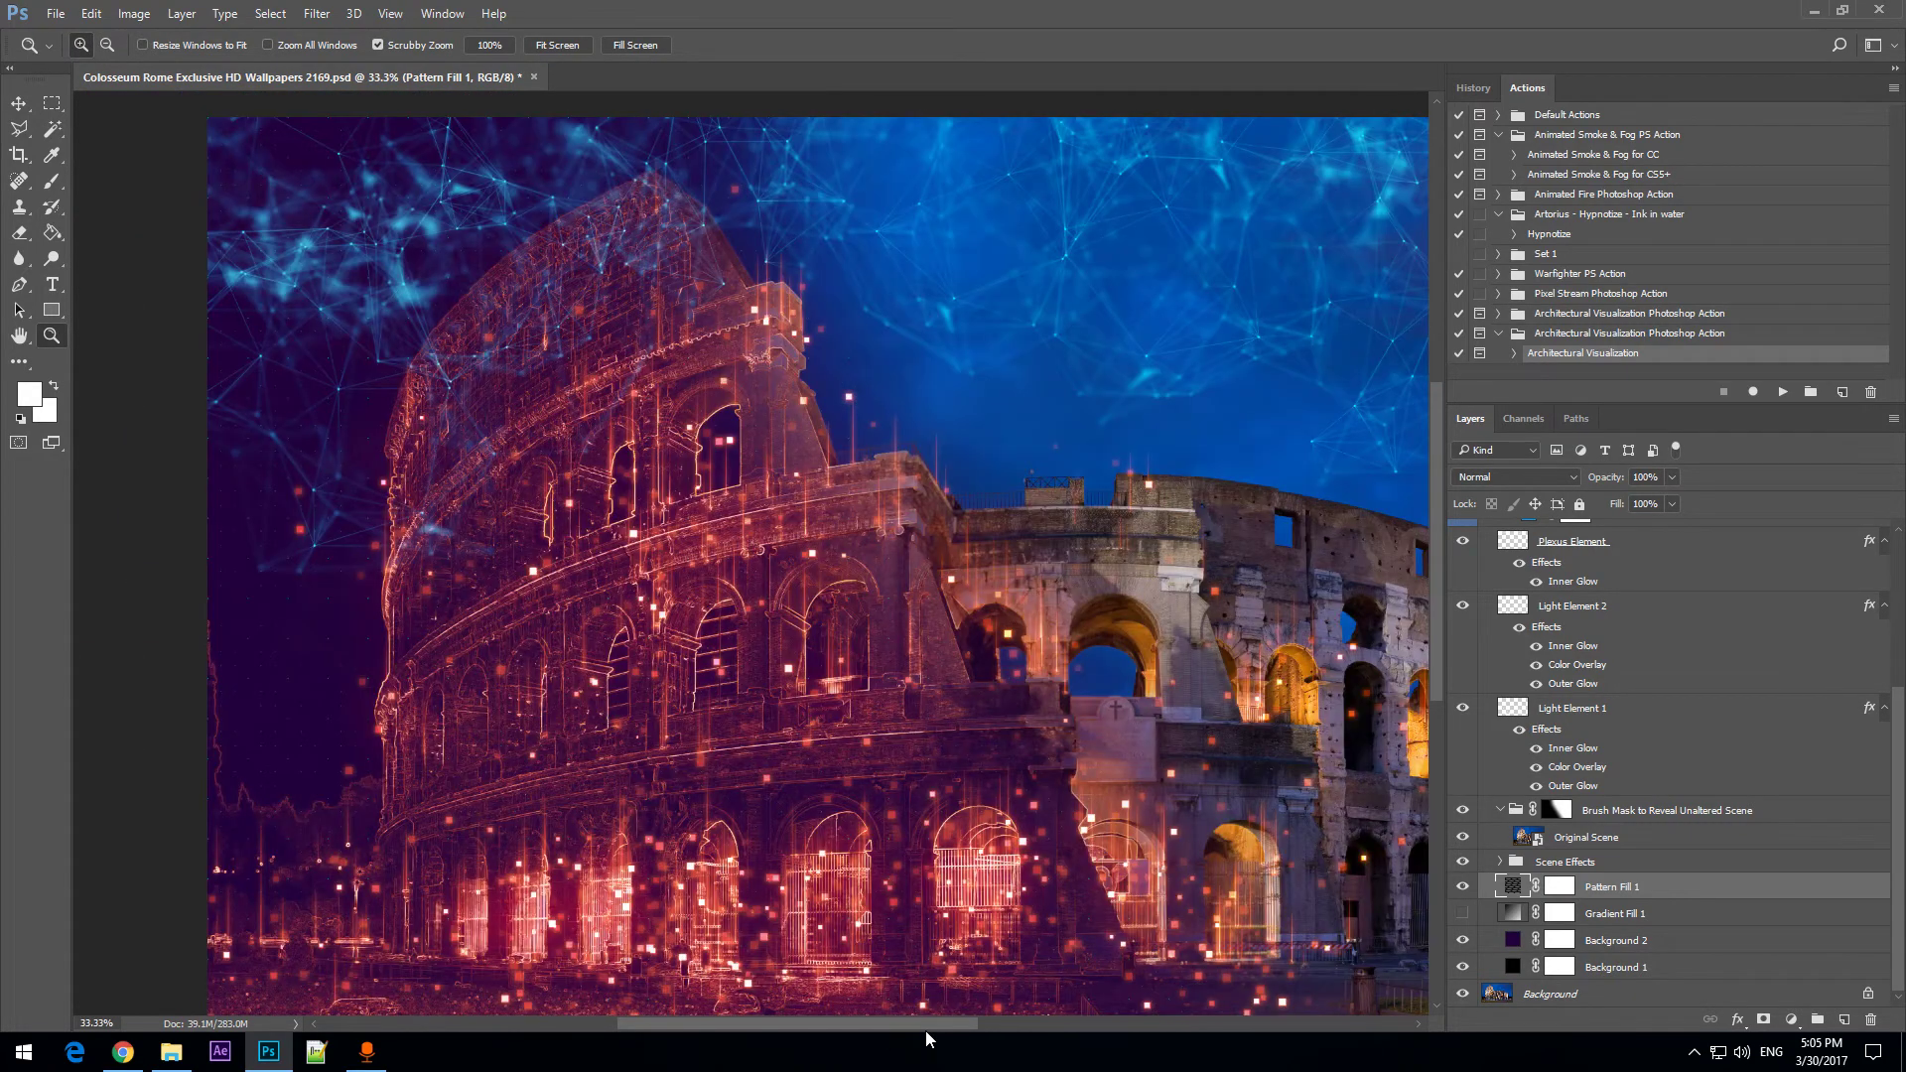
Expand the Scene Effects group and target the Brush Mask to Reveal Scene Effect 2 mask.
click(1555, 868)
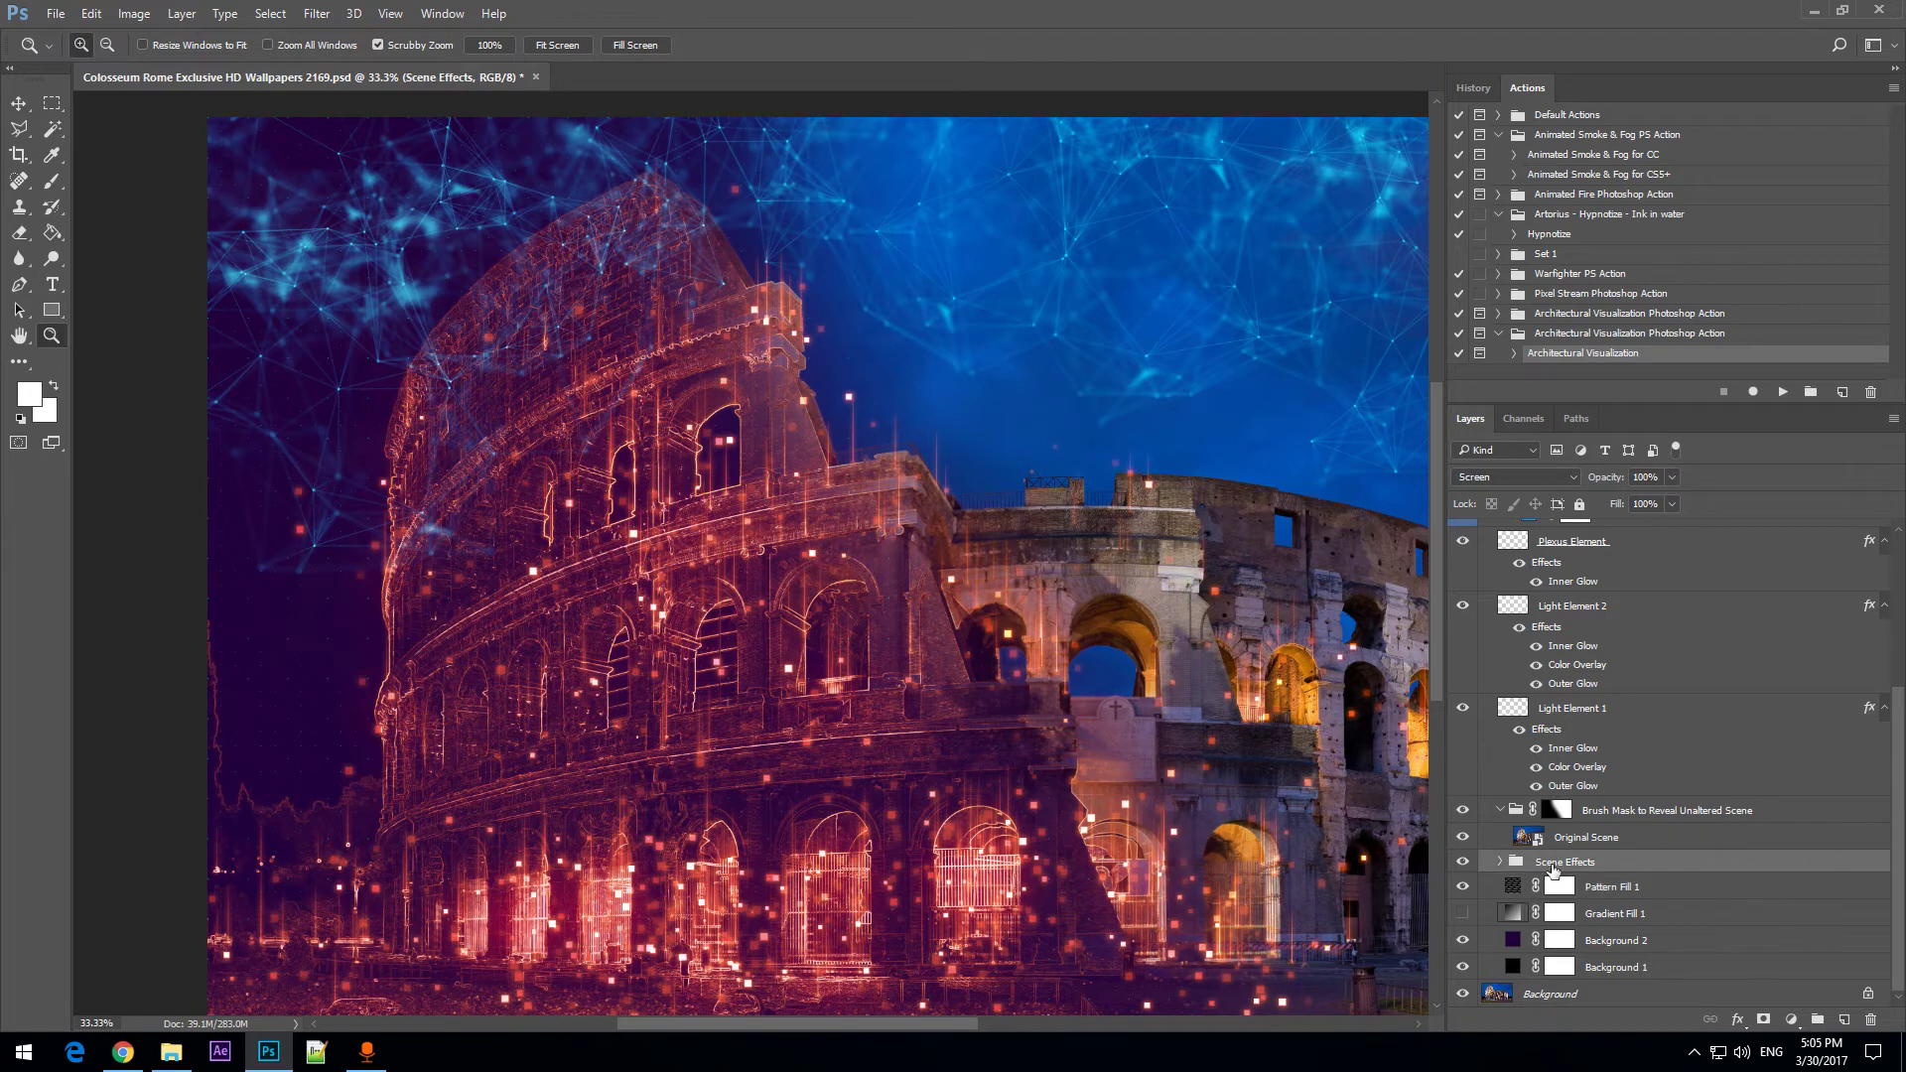
click(1501, 861)
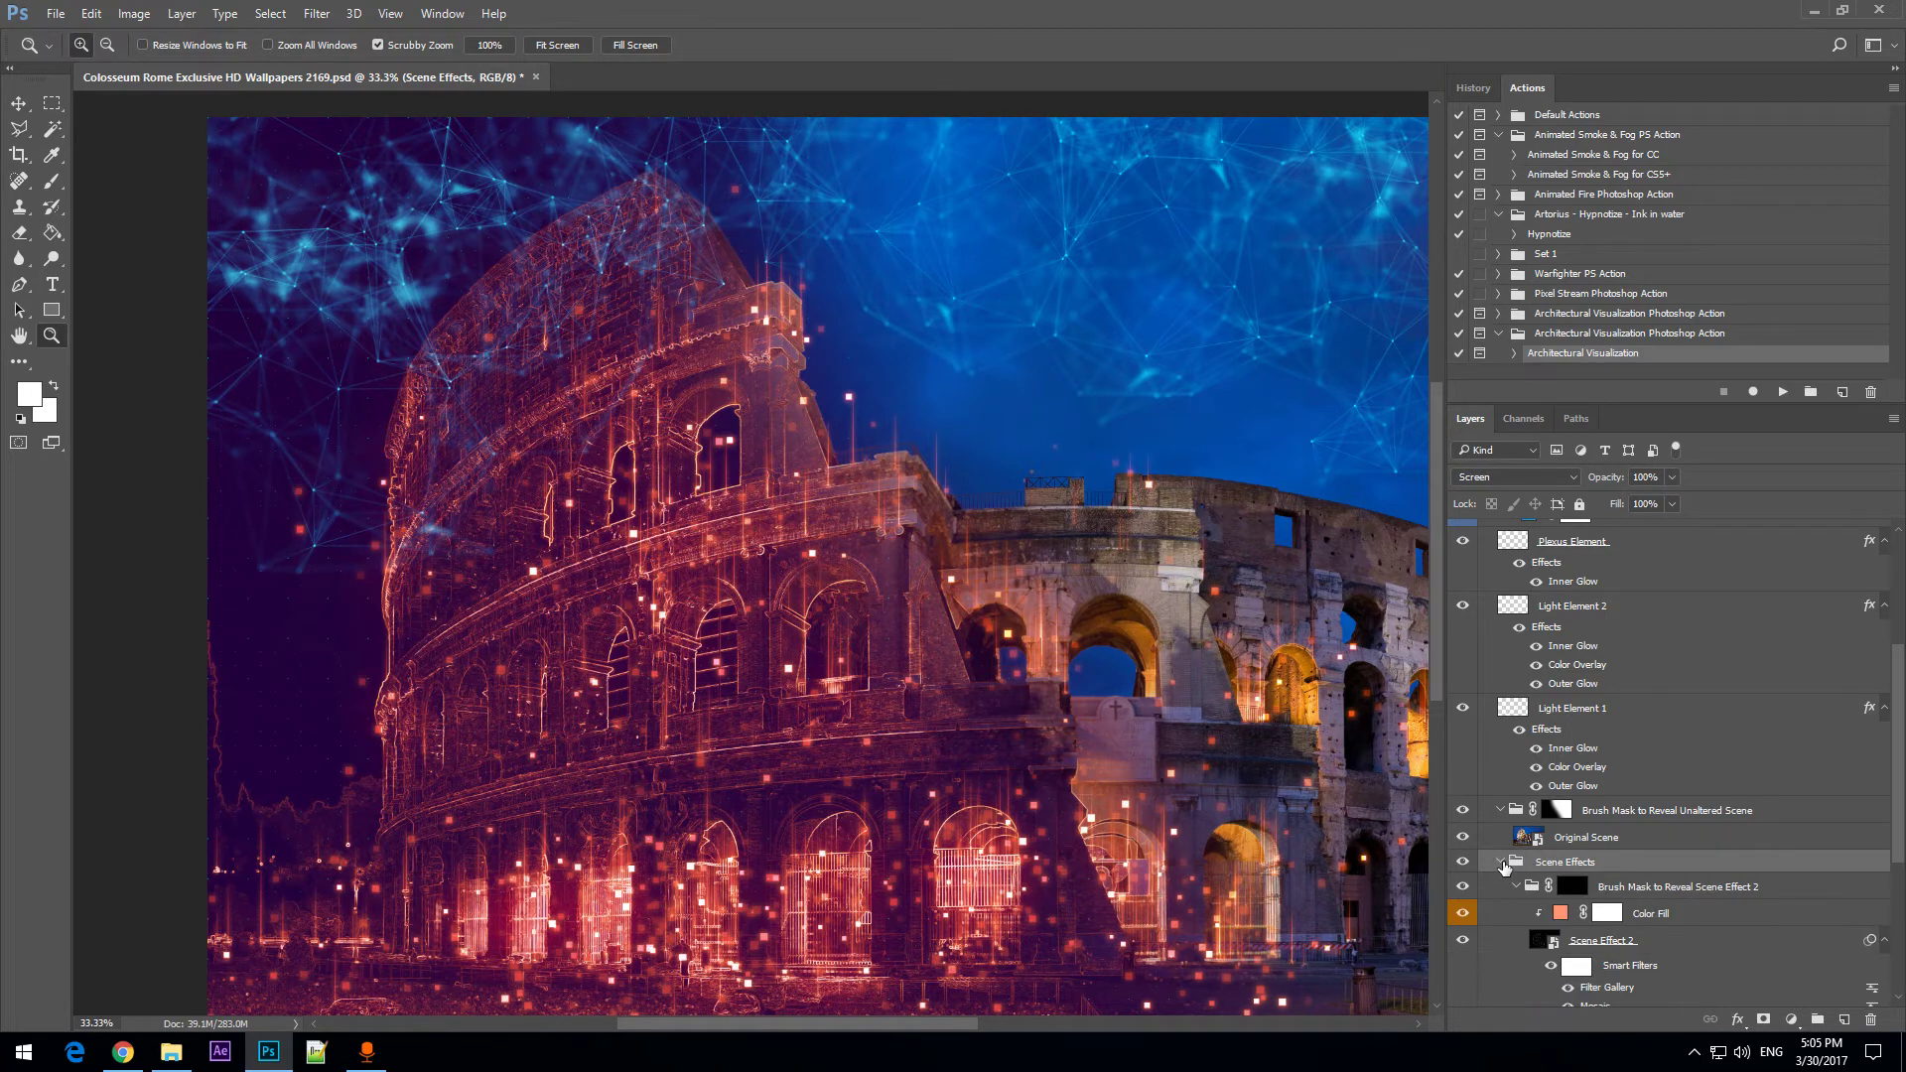
scroll(1509, 856, down, 5)
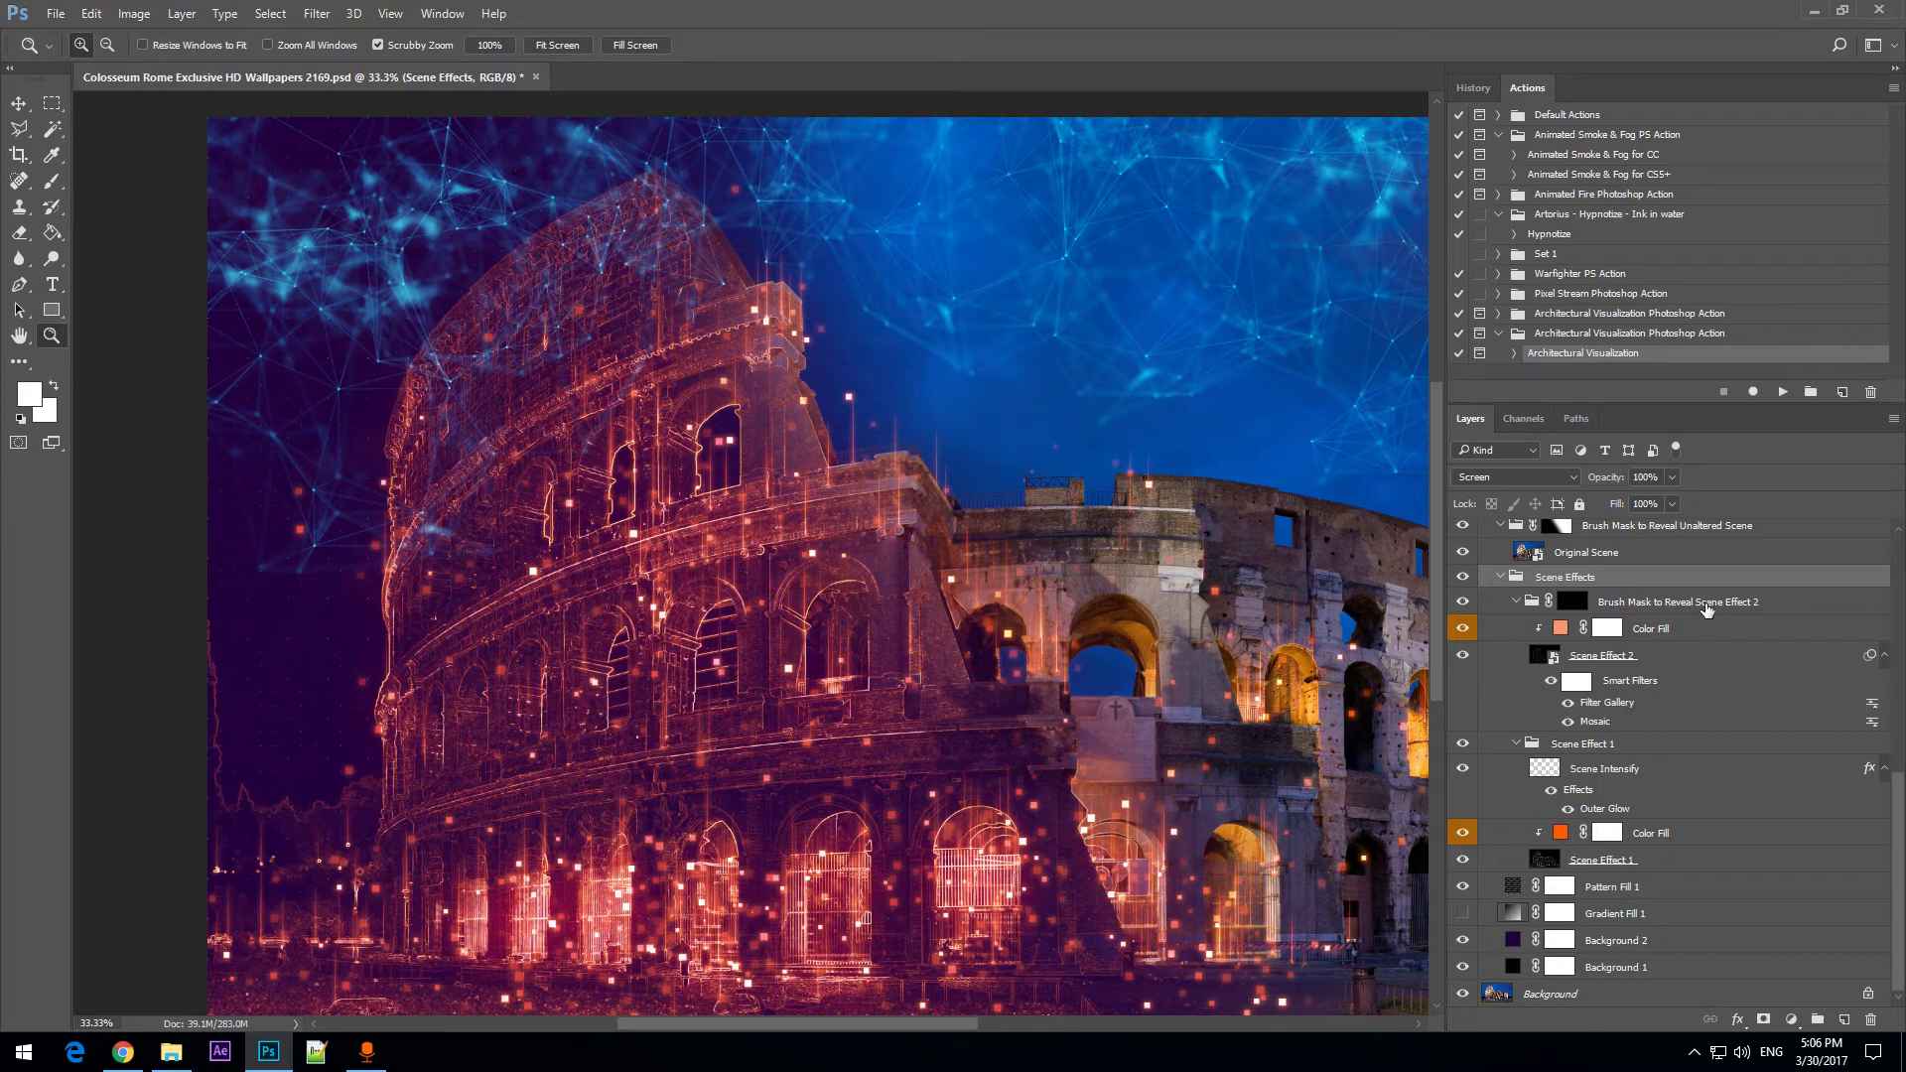
click(1588, 746)
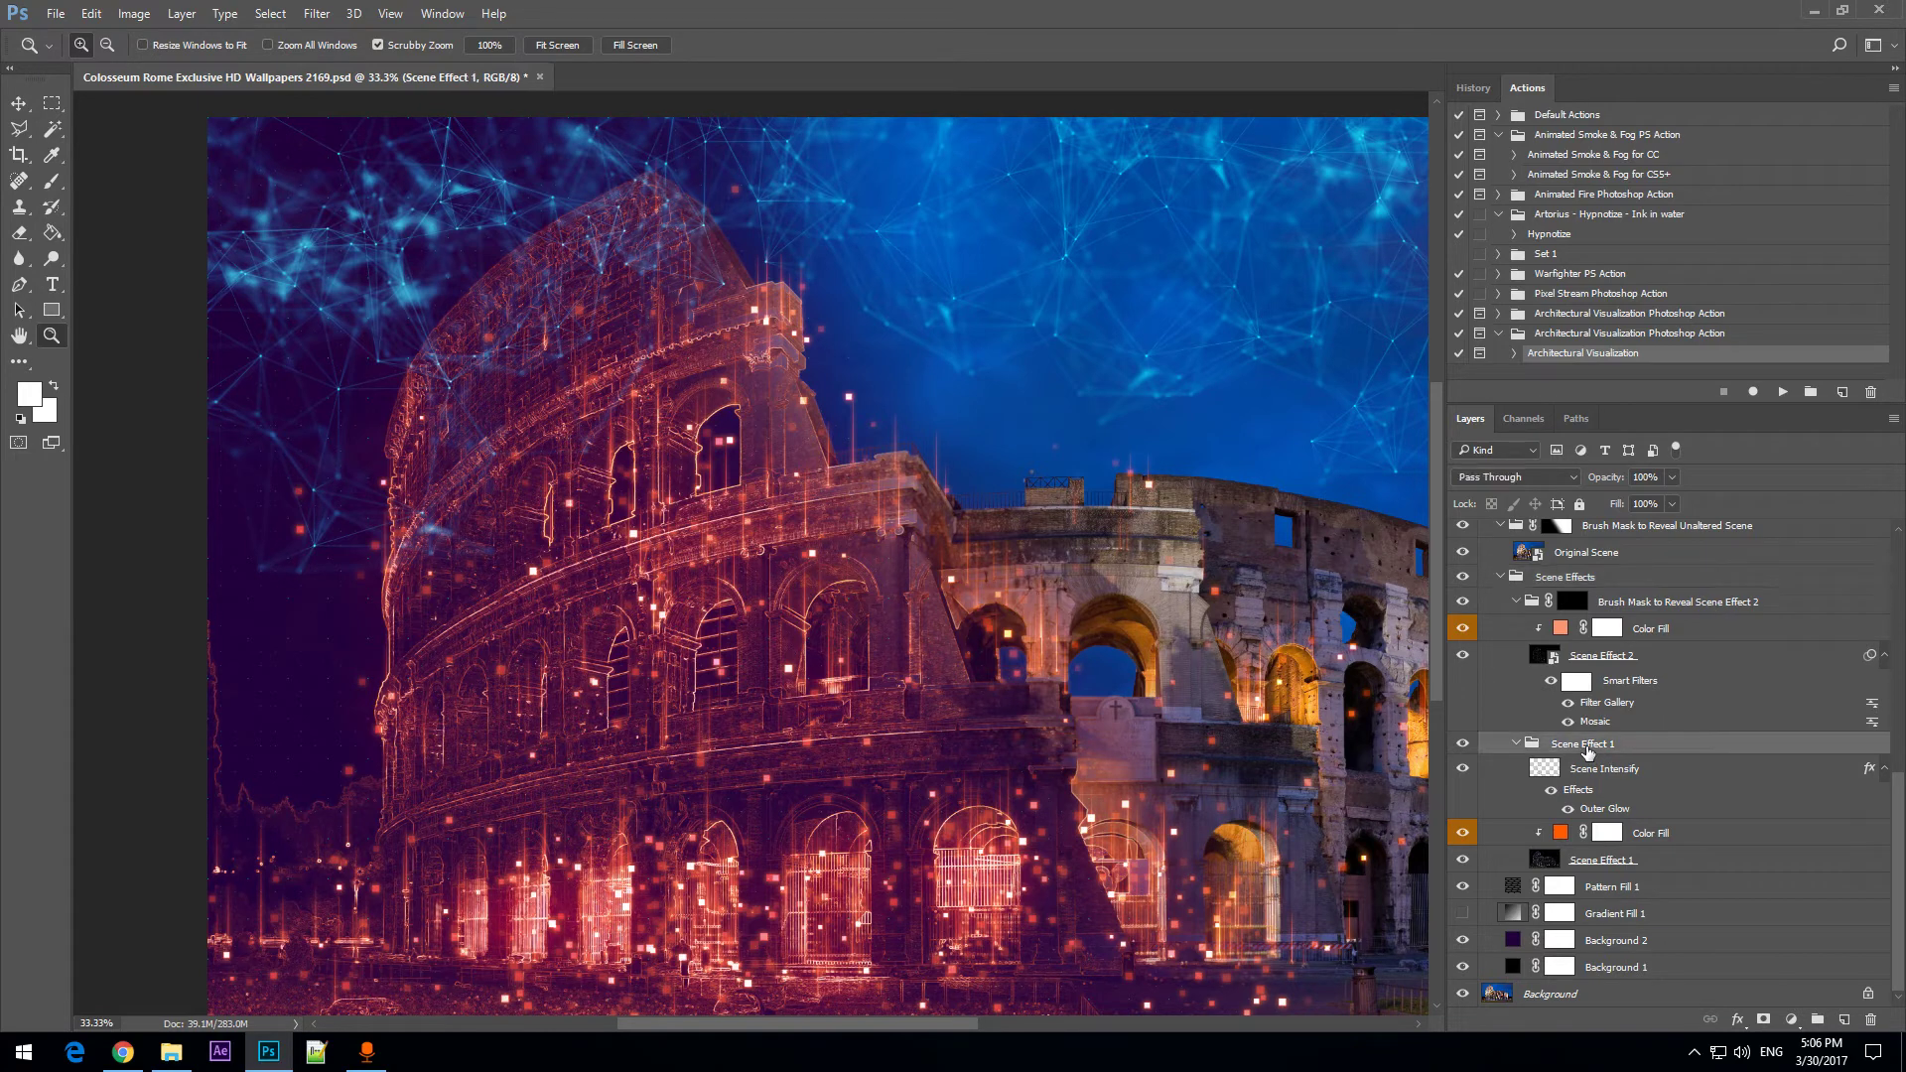
click(1651, 608)
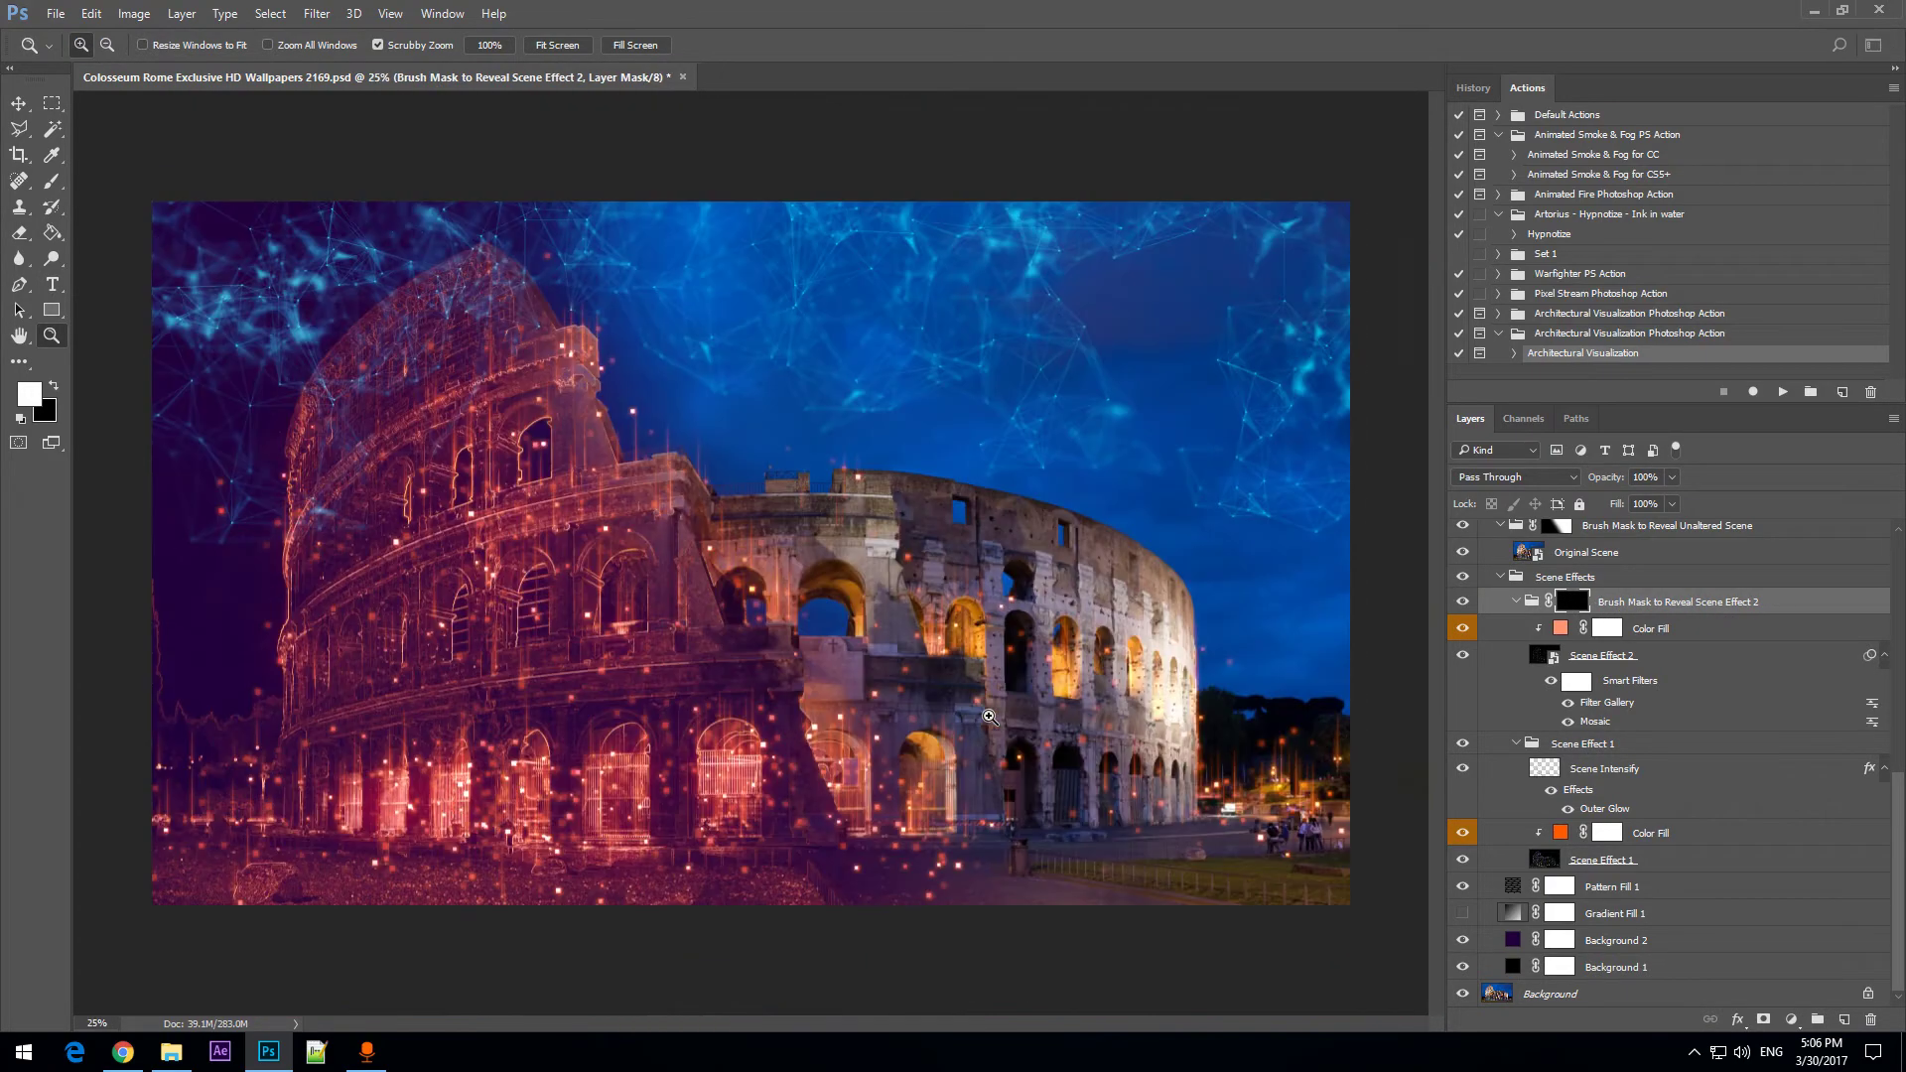
alt+click(993, 718)
Paint black with the 2000 px brush over the bottom-left and left side of the mask.
click(53, 211)
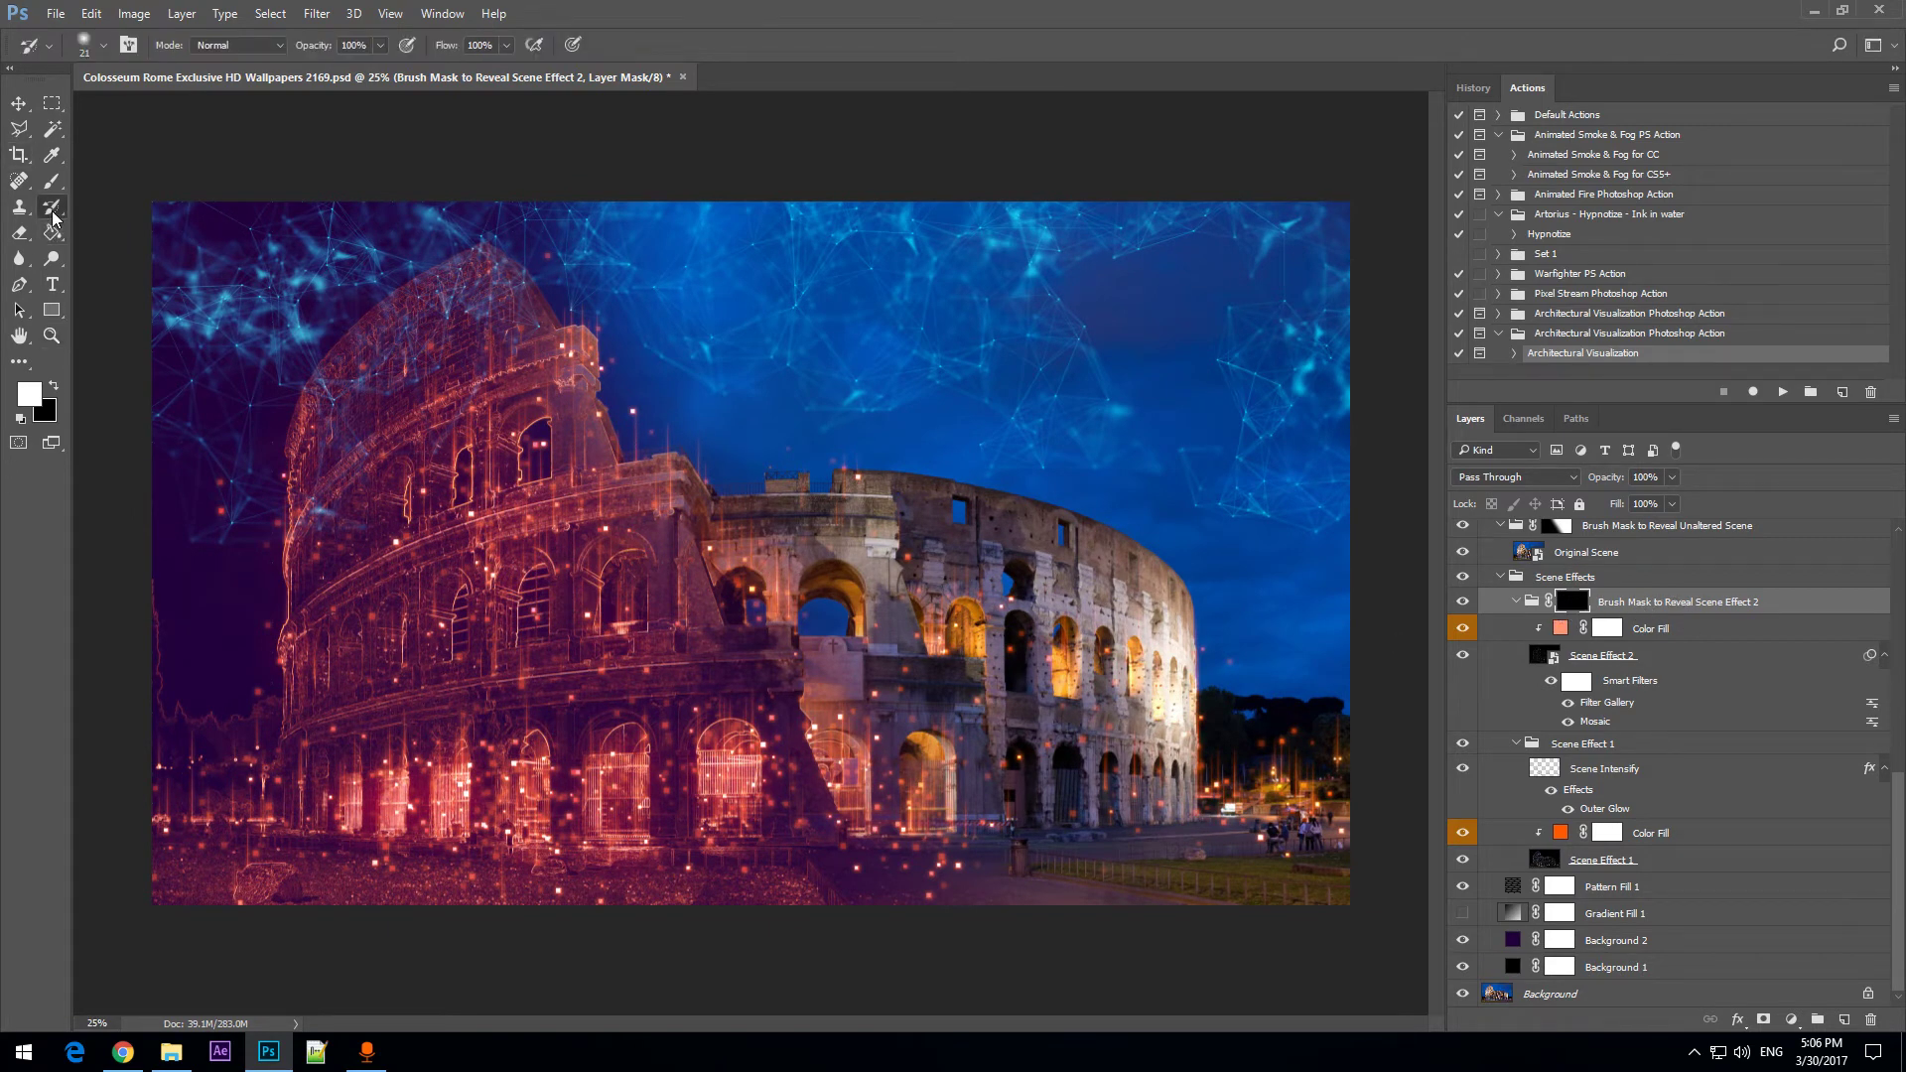
click(52, 181)
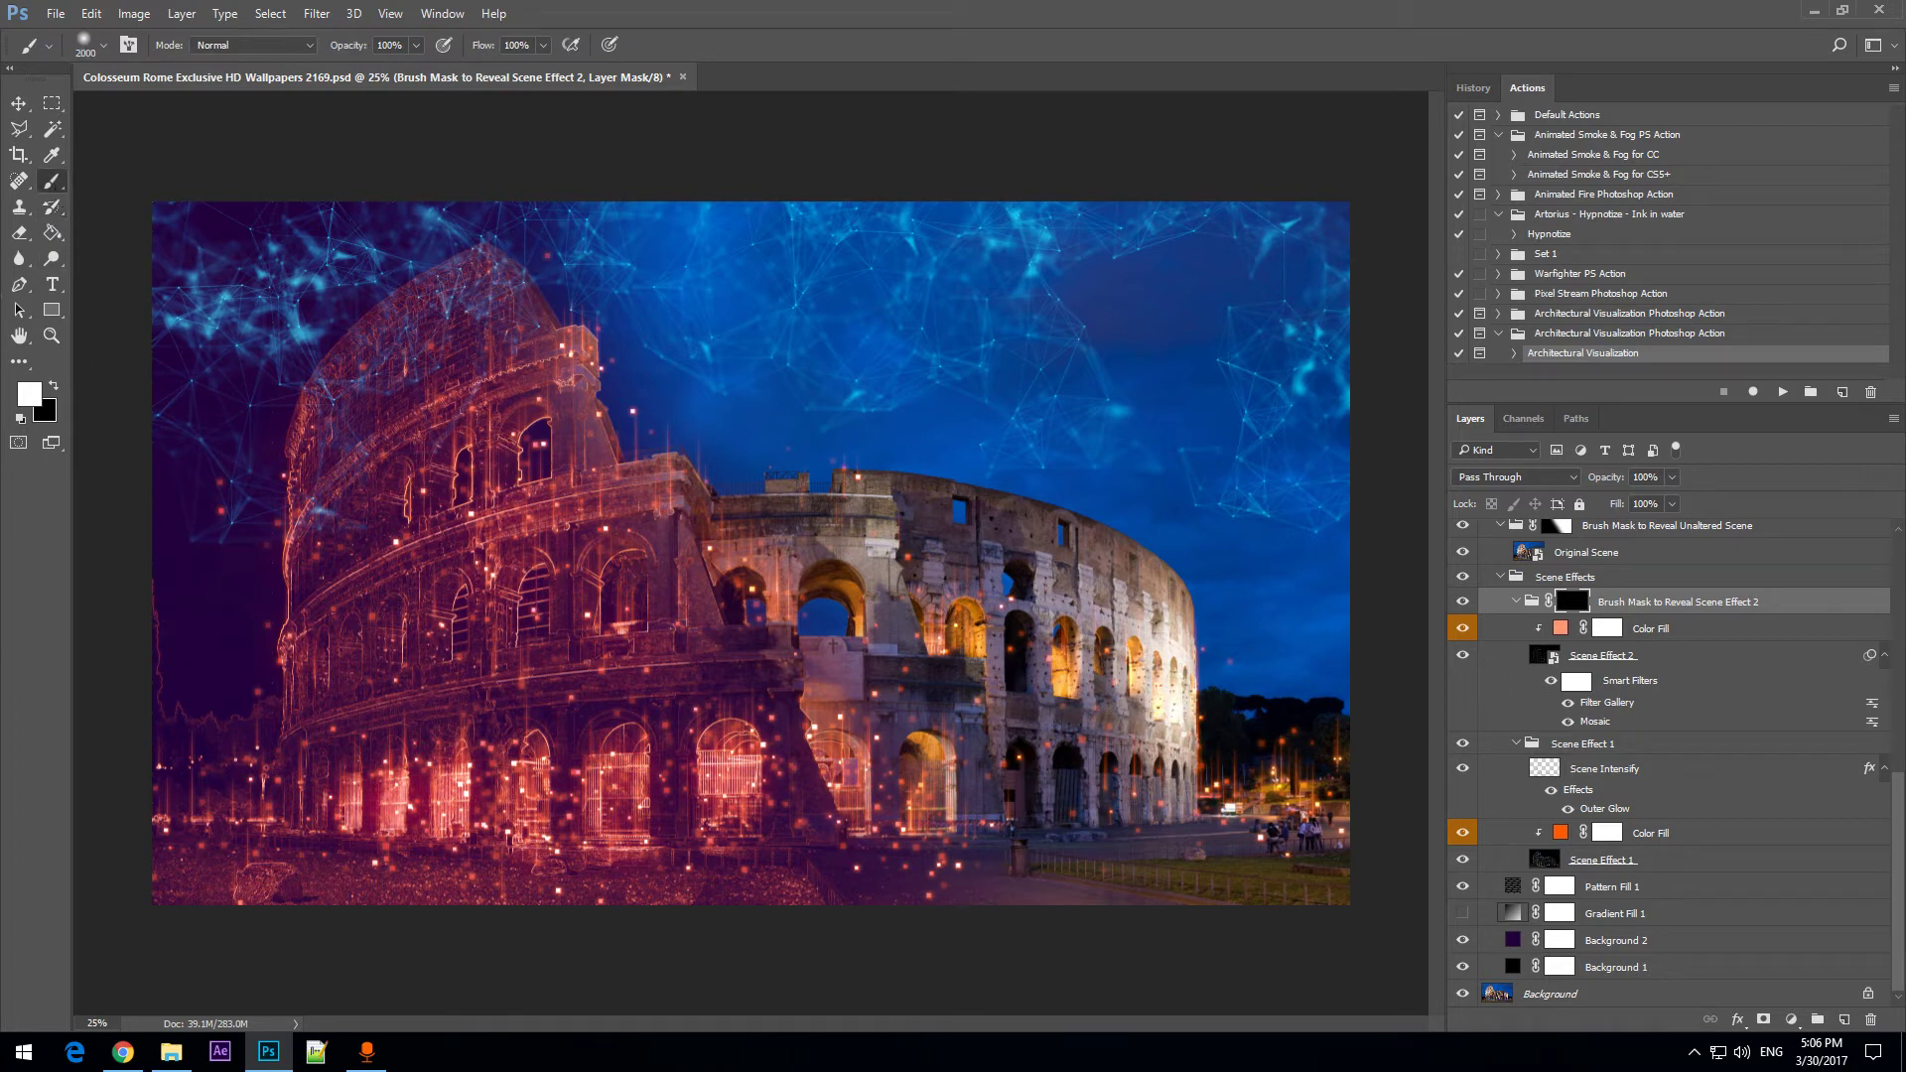
drag(298, 640, 775, 676)
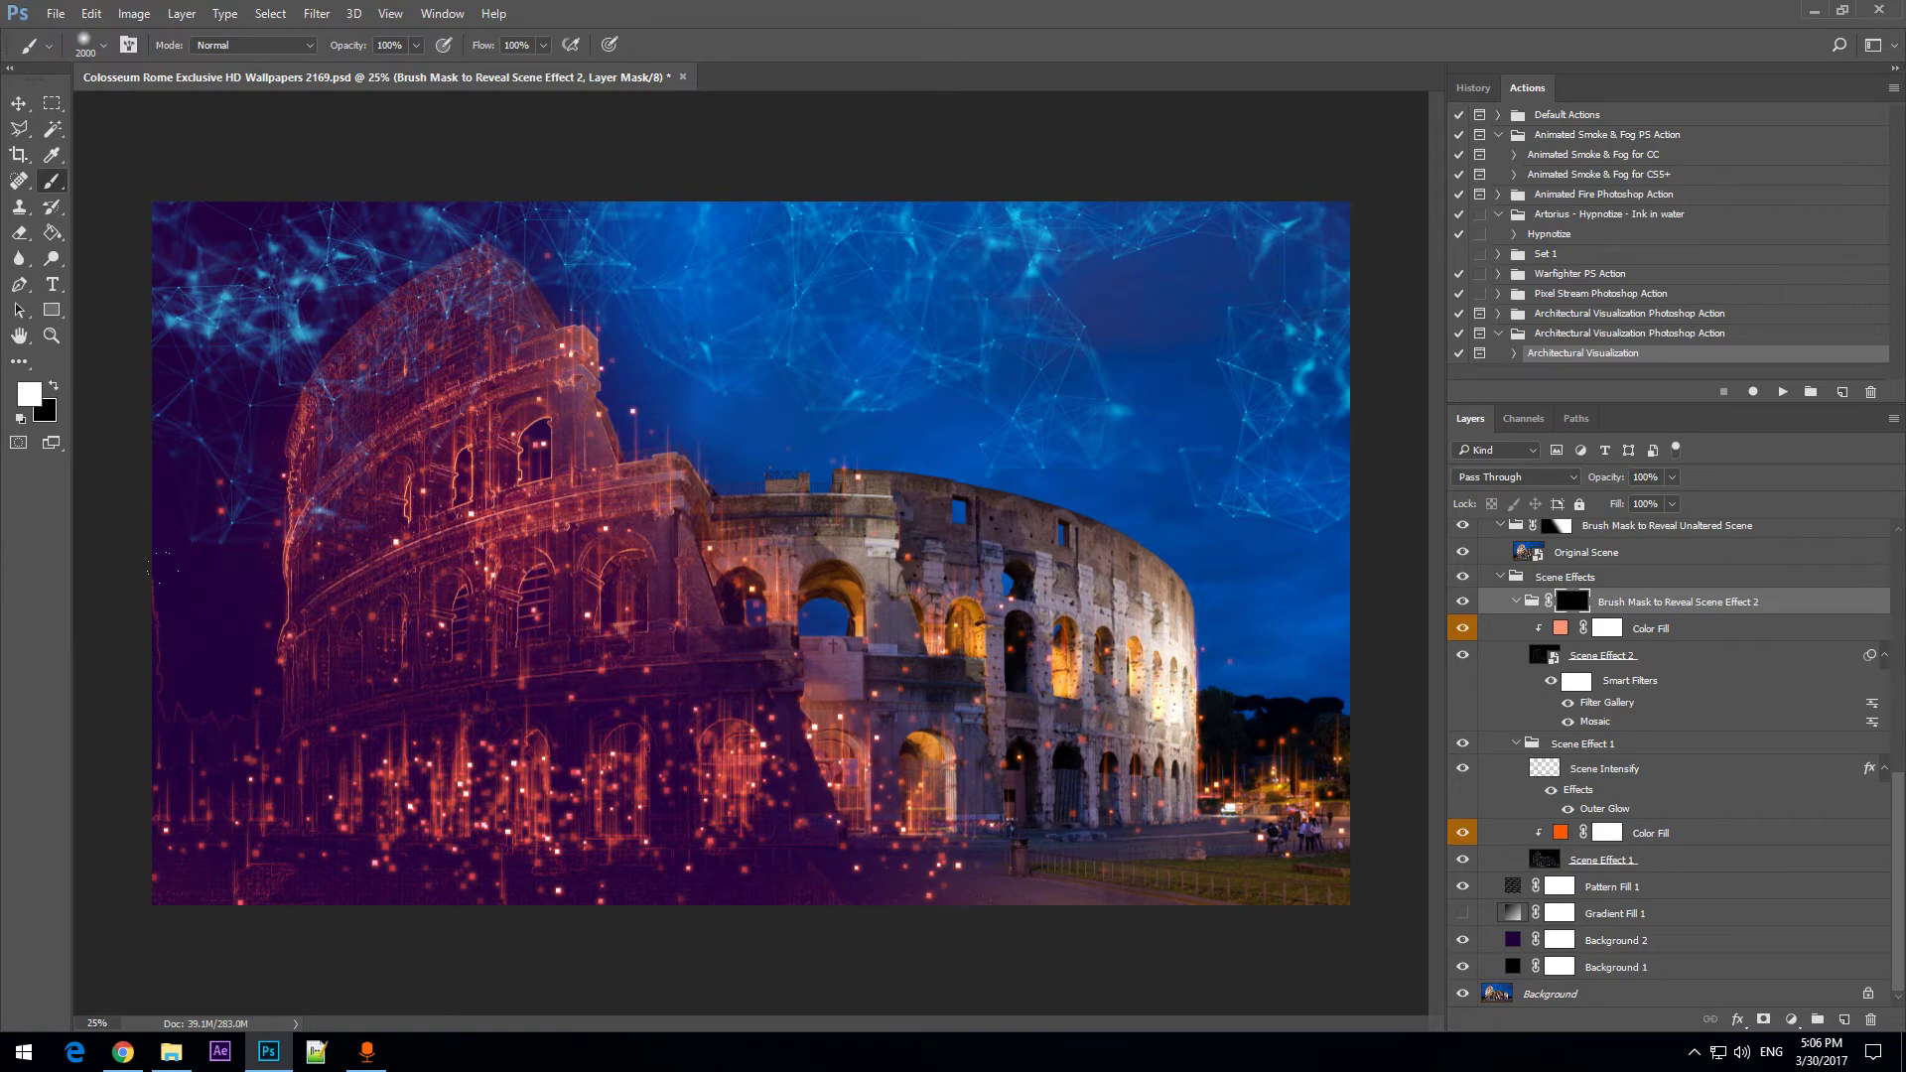
drag(397, 556, 324, 265)
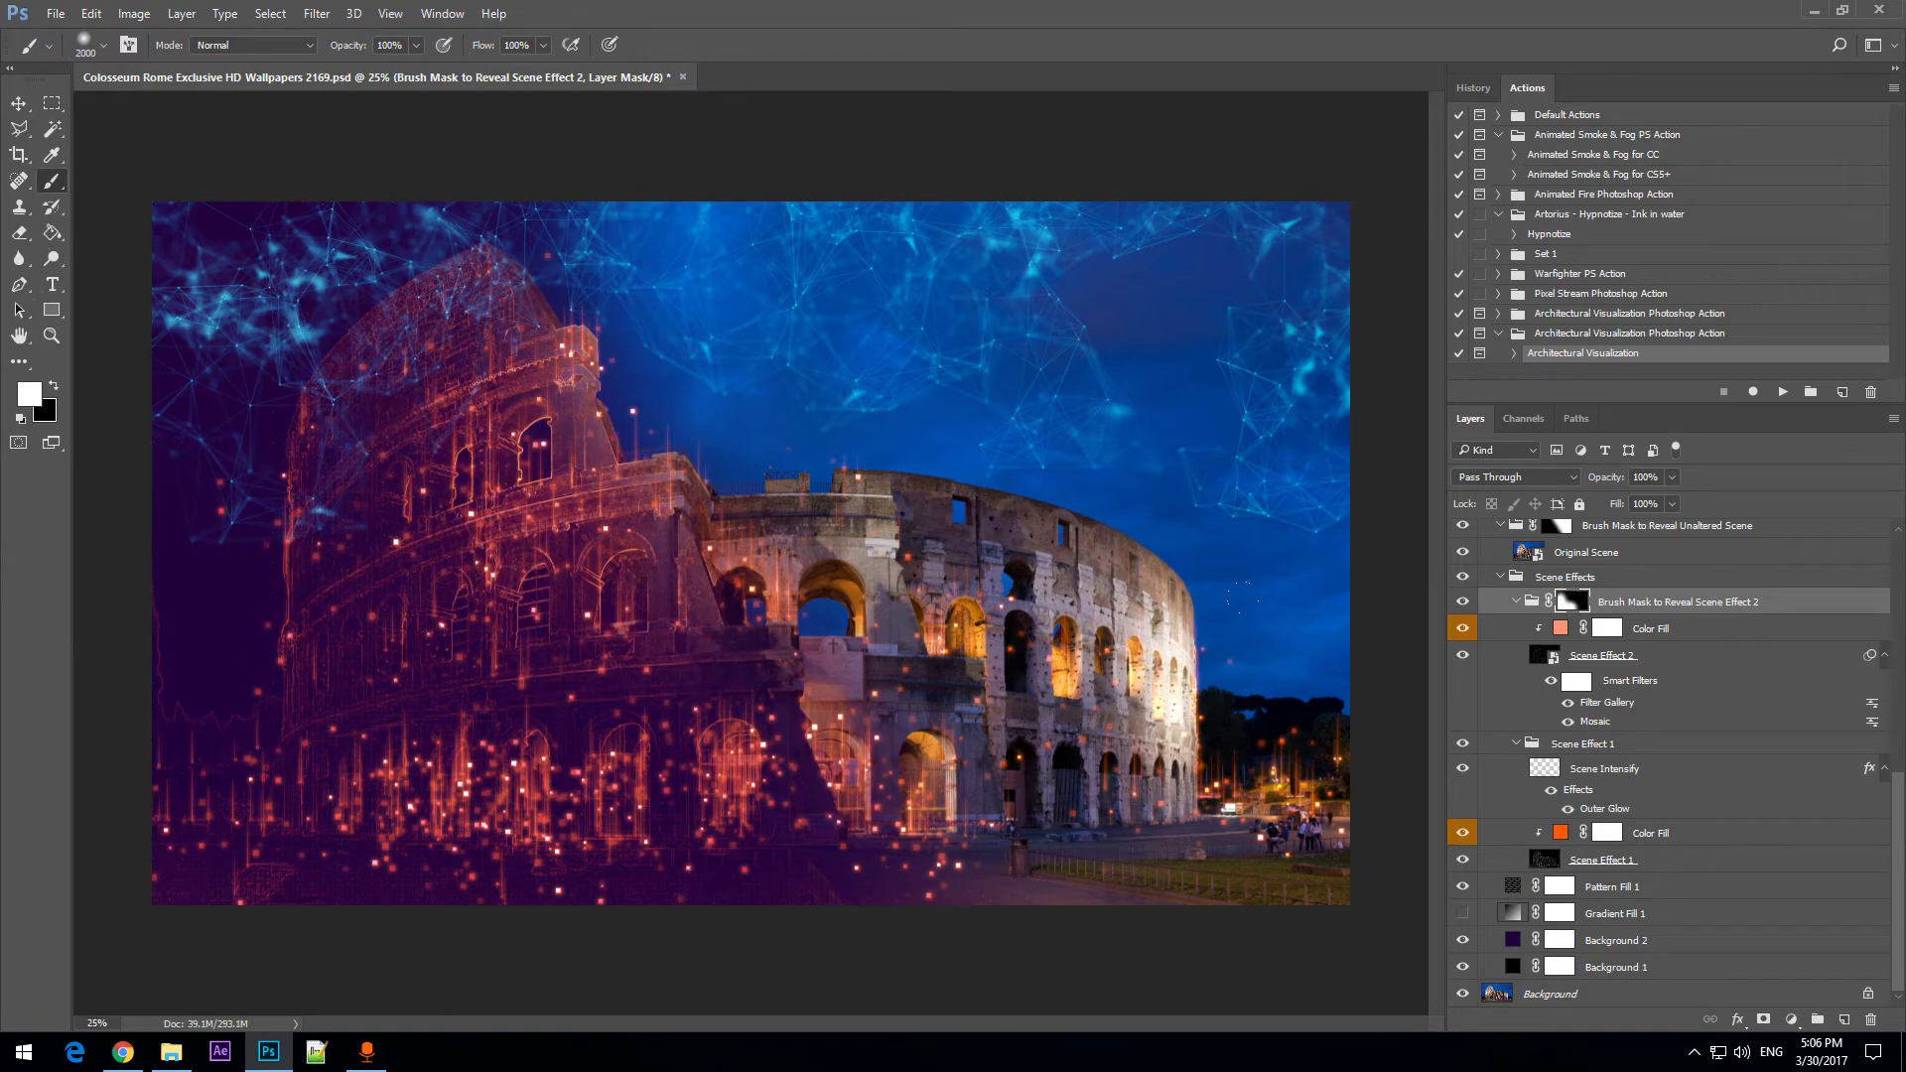
Zoom in on the Colosseum's left wall to inspect the masked detail, then zoom back out.
click(52, 336)
click(286, 640)
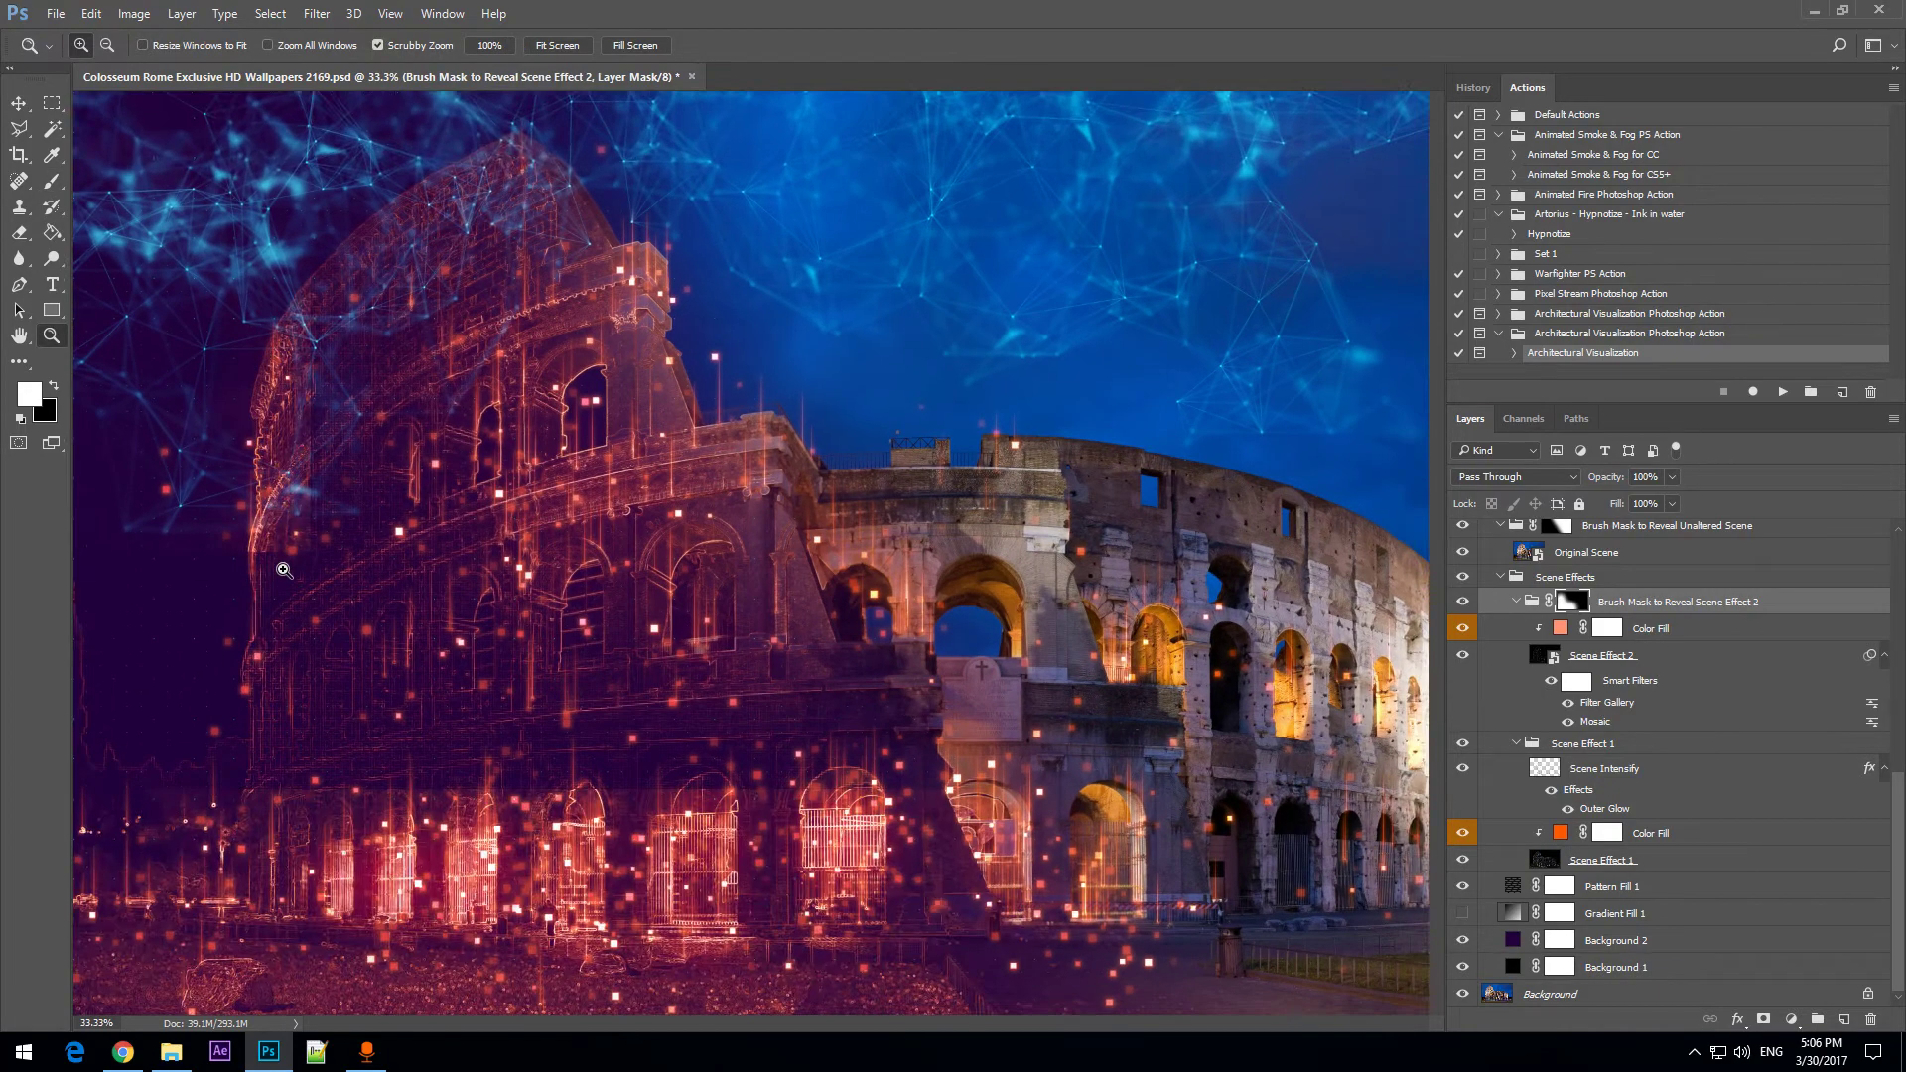
click(283, 570)
click(280, 566)
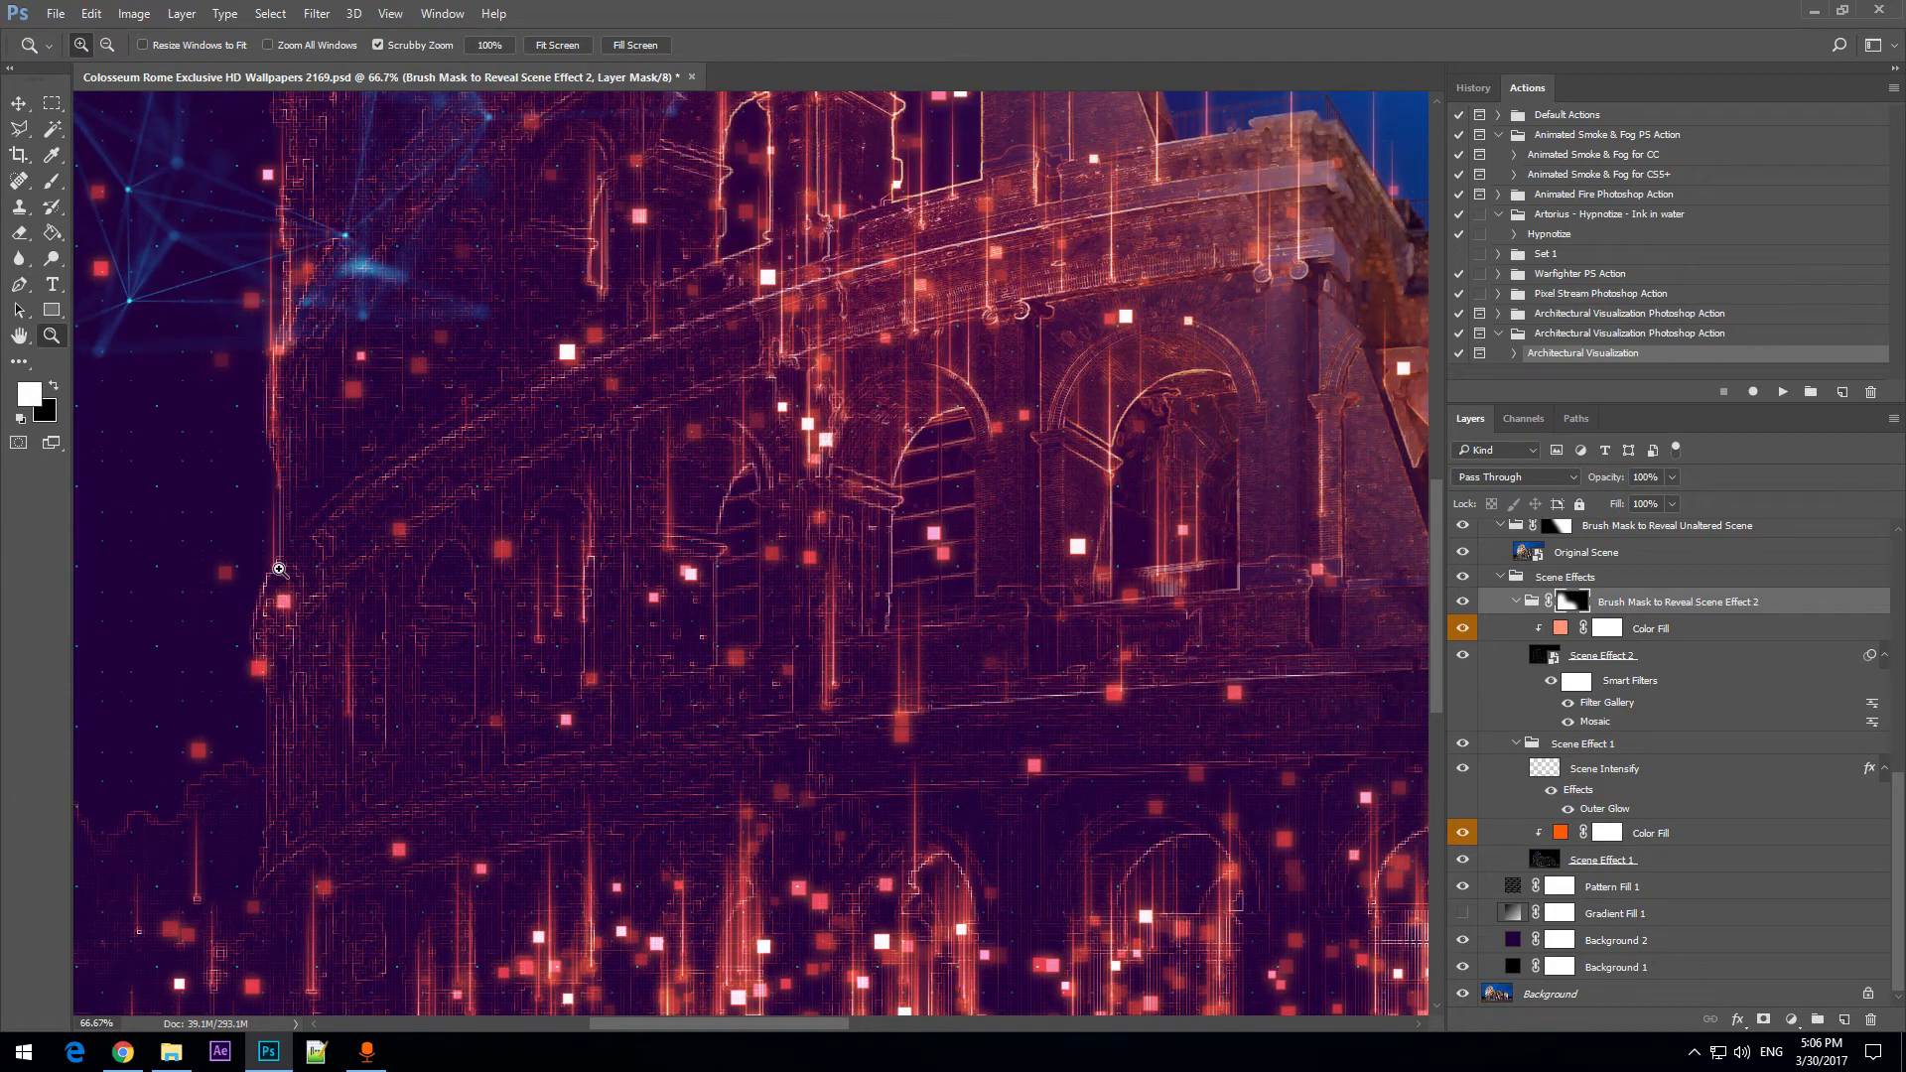
alt+click(427, 642)
alt+click(369, 568)
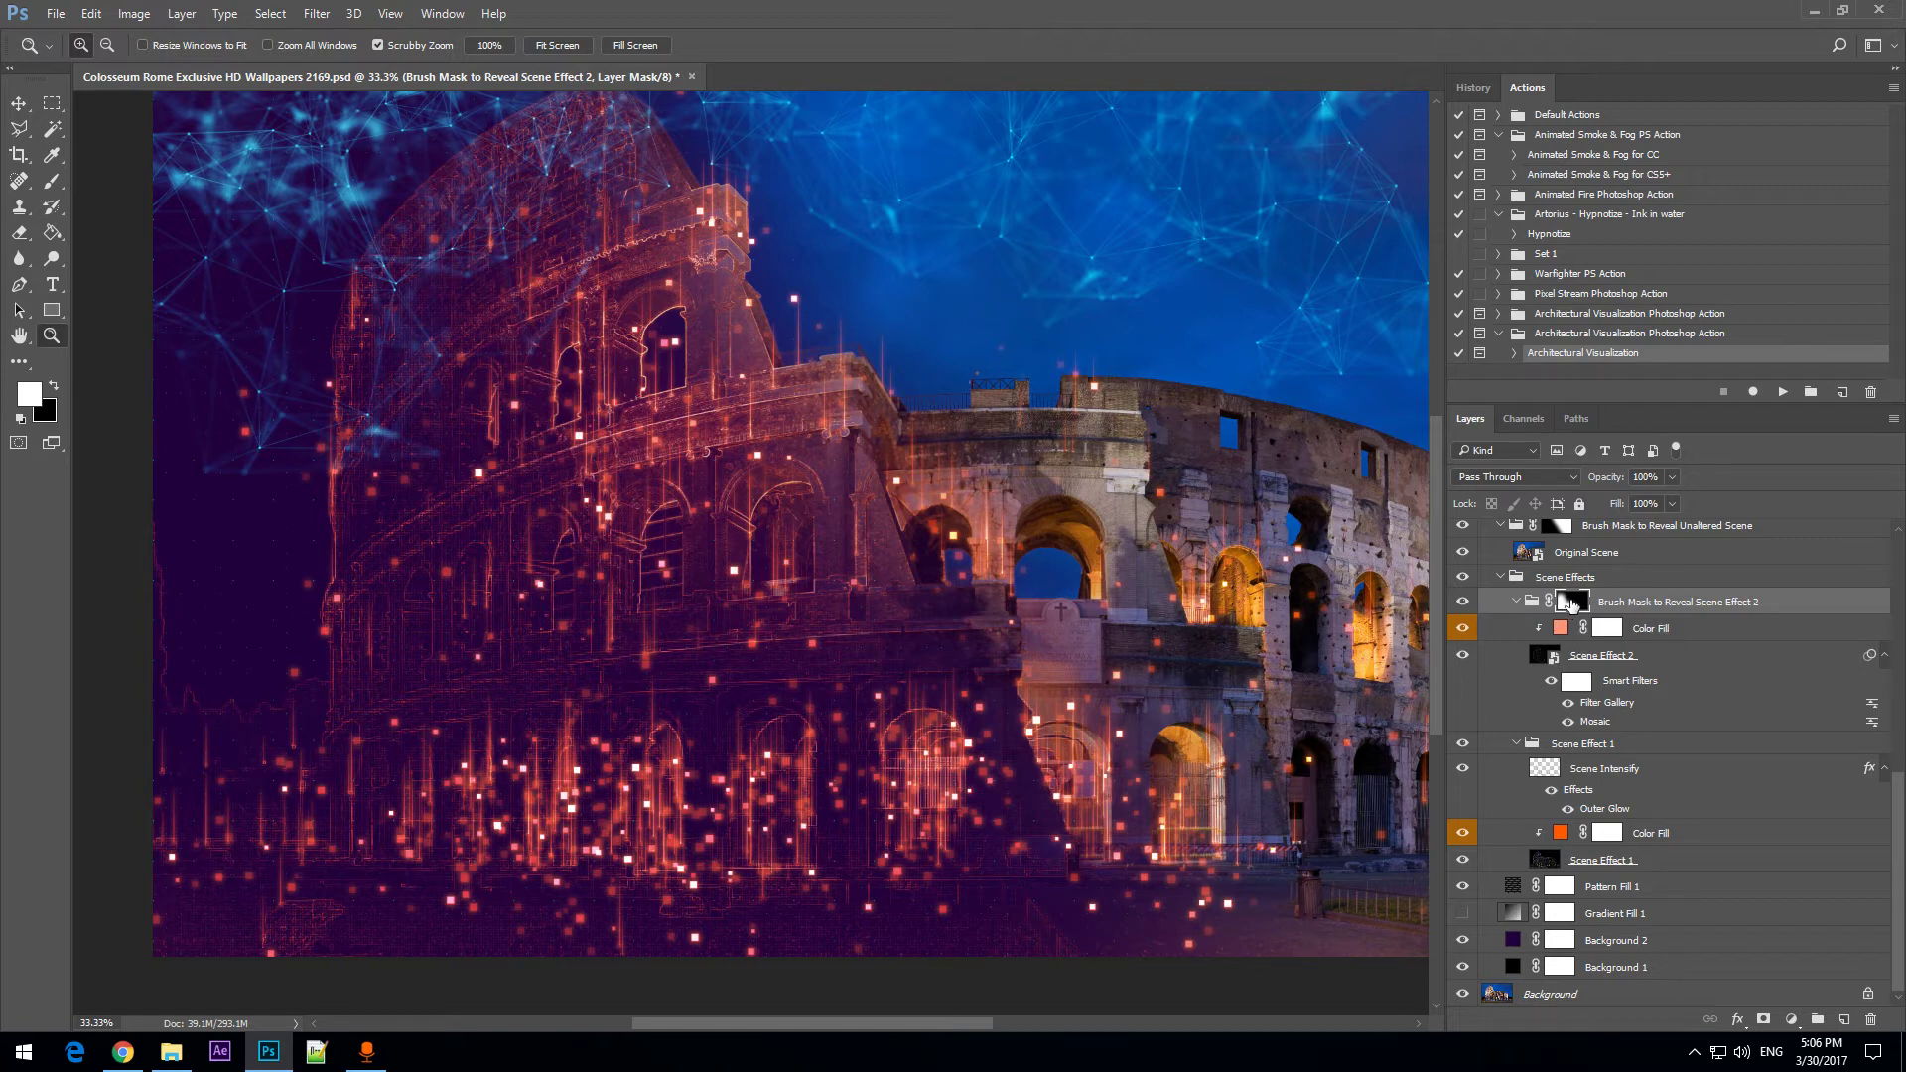
Disable the Scene Effect 2 layer mask and hide the Scene Effect 2 mosaic group.
right_click(1571, 606)
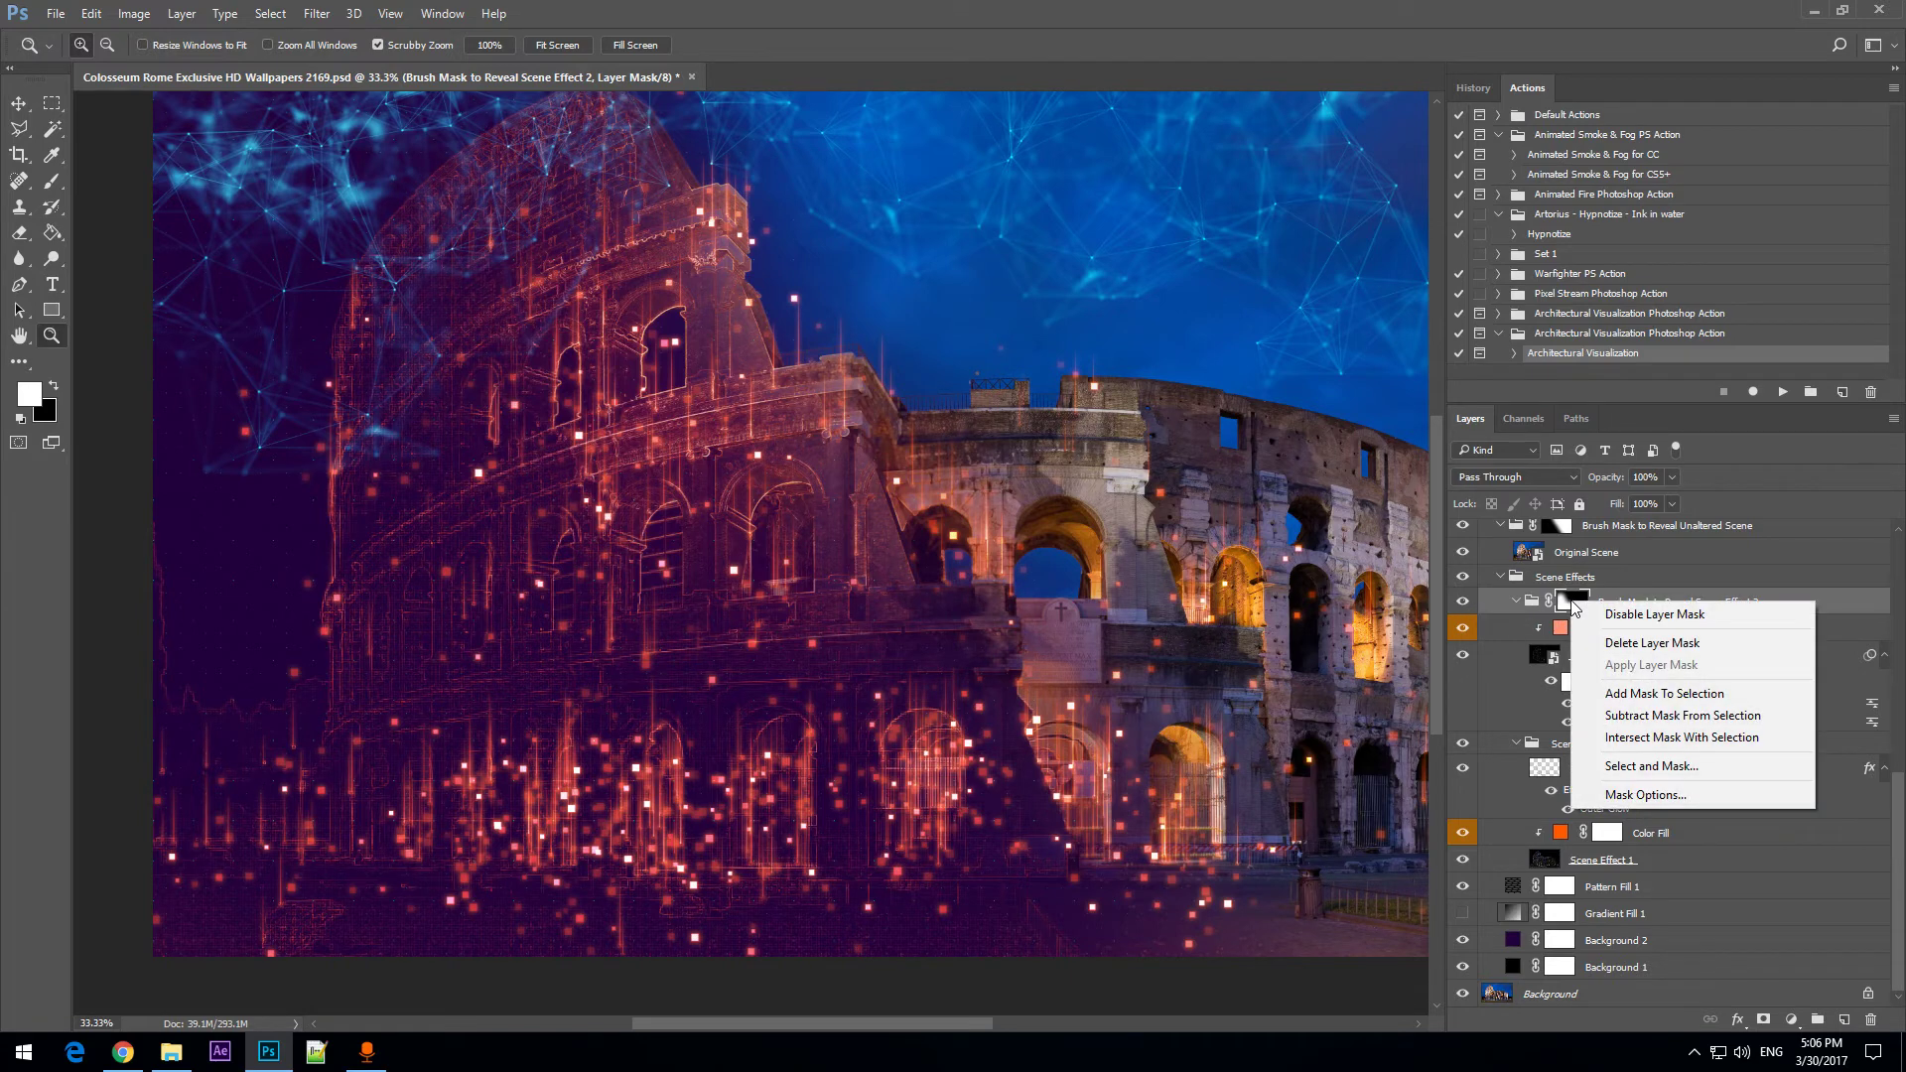
click(834, 8)
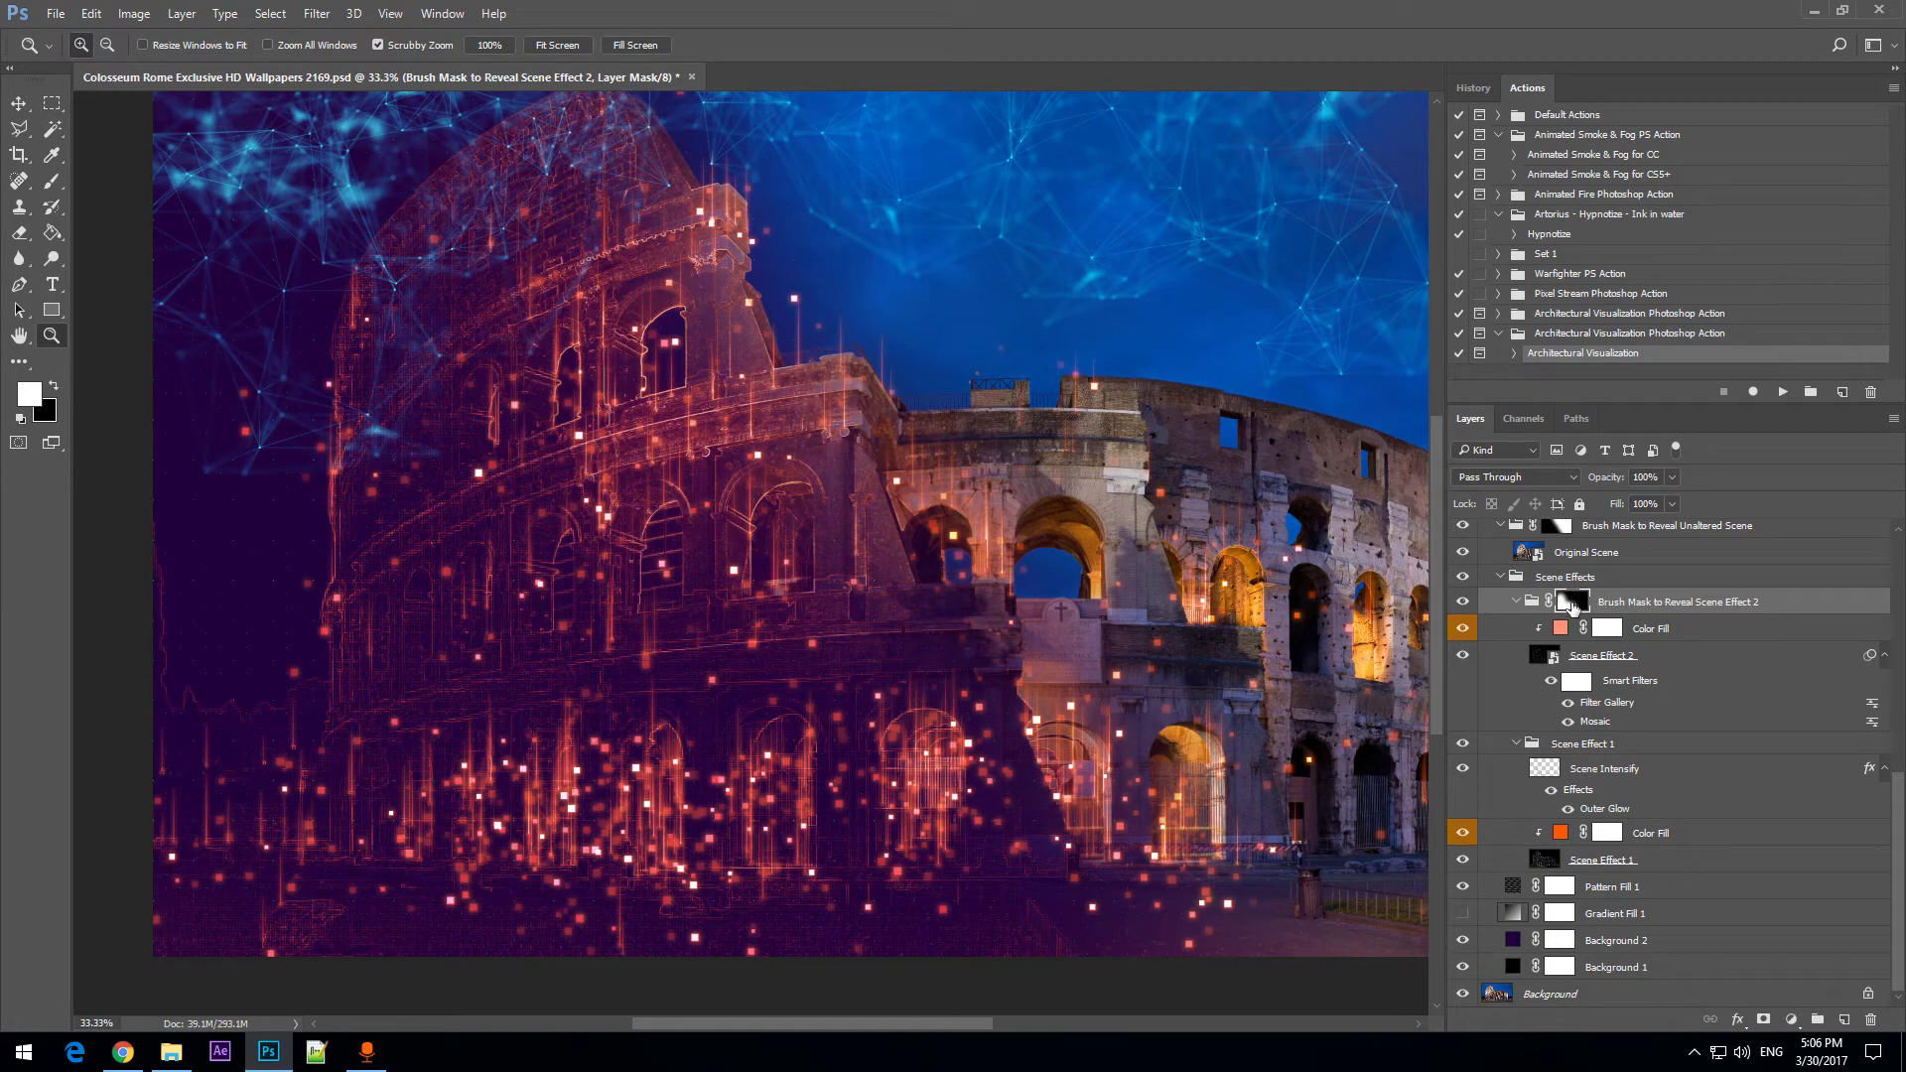
right_click(1575, 606)
click(1627, 617)
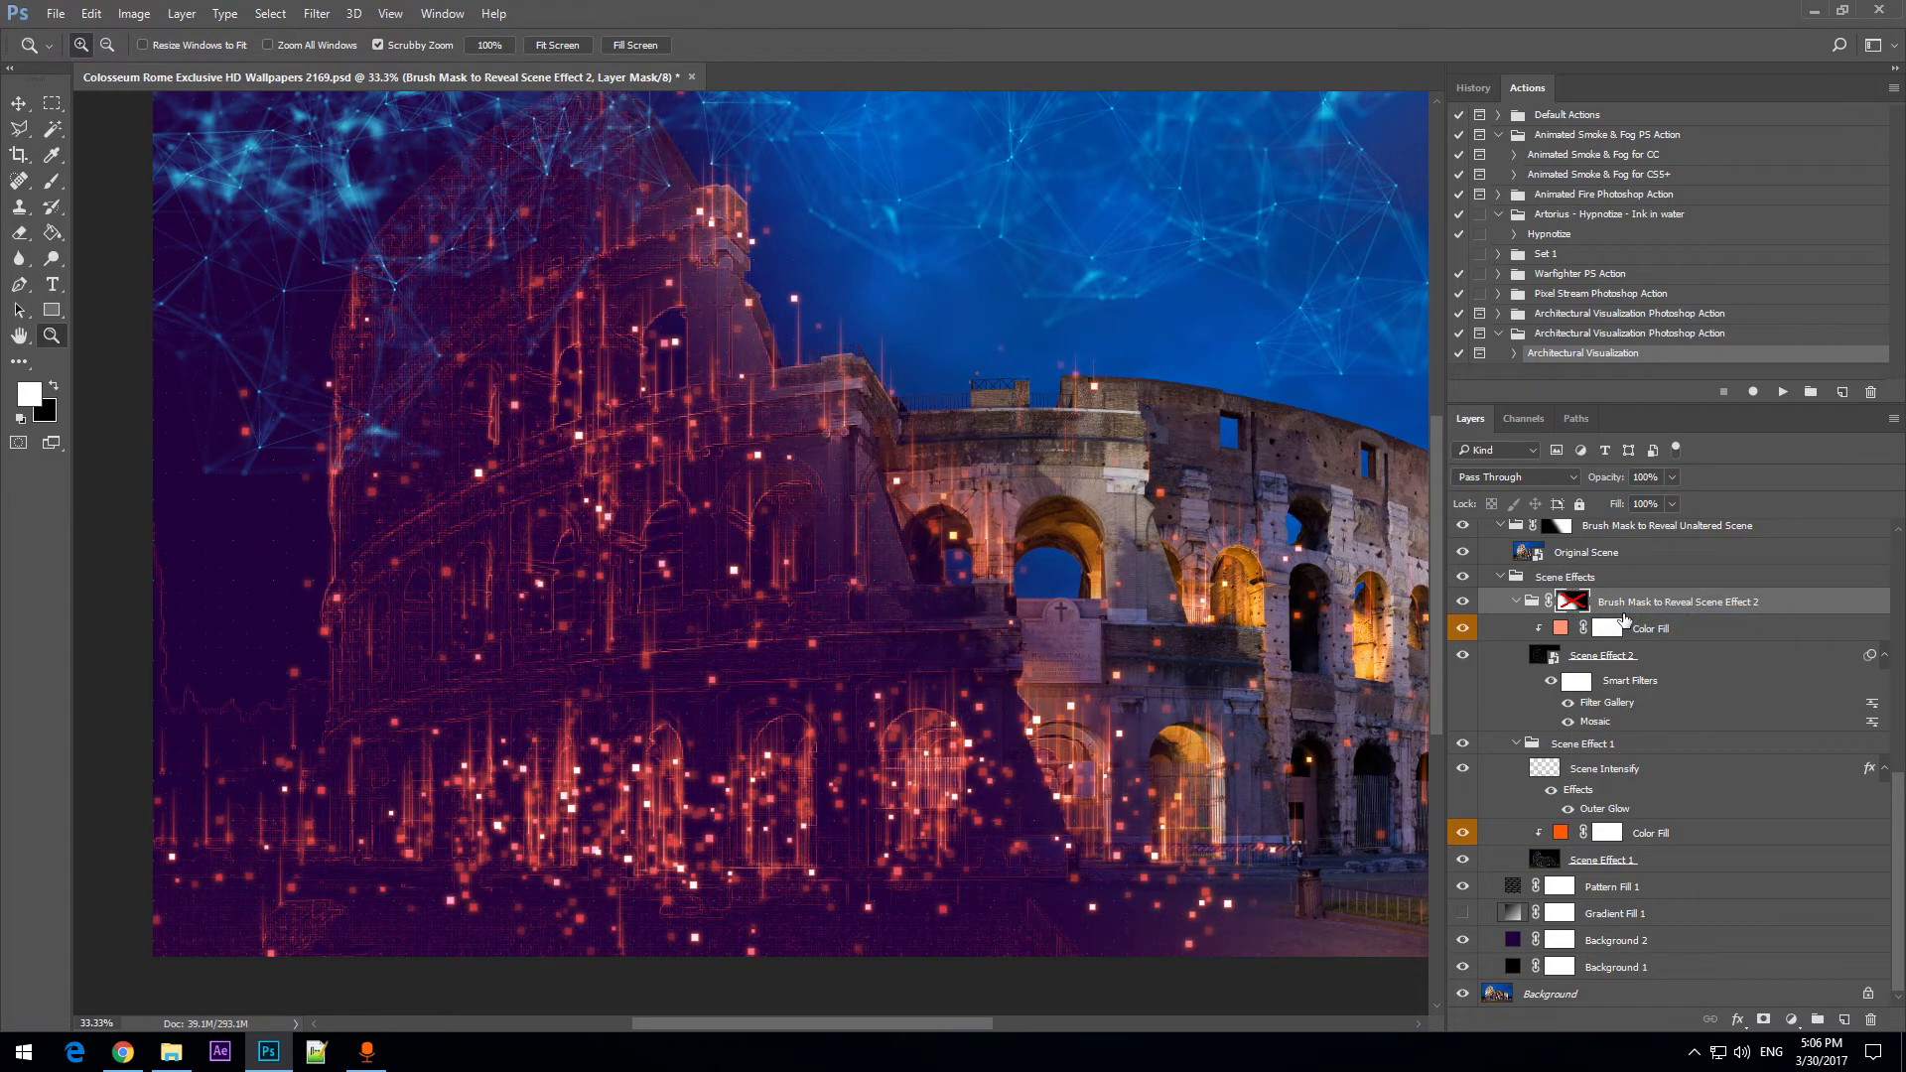
click(1462, 602)
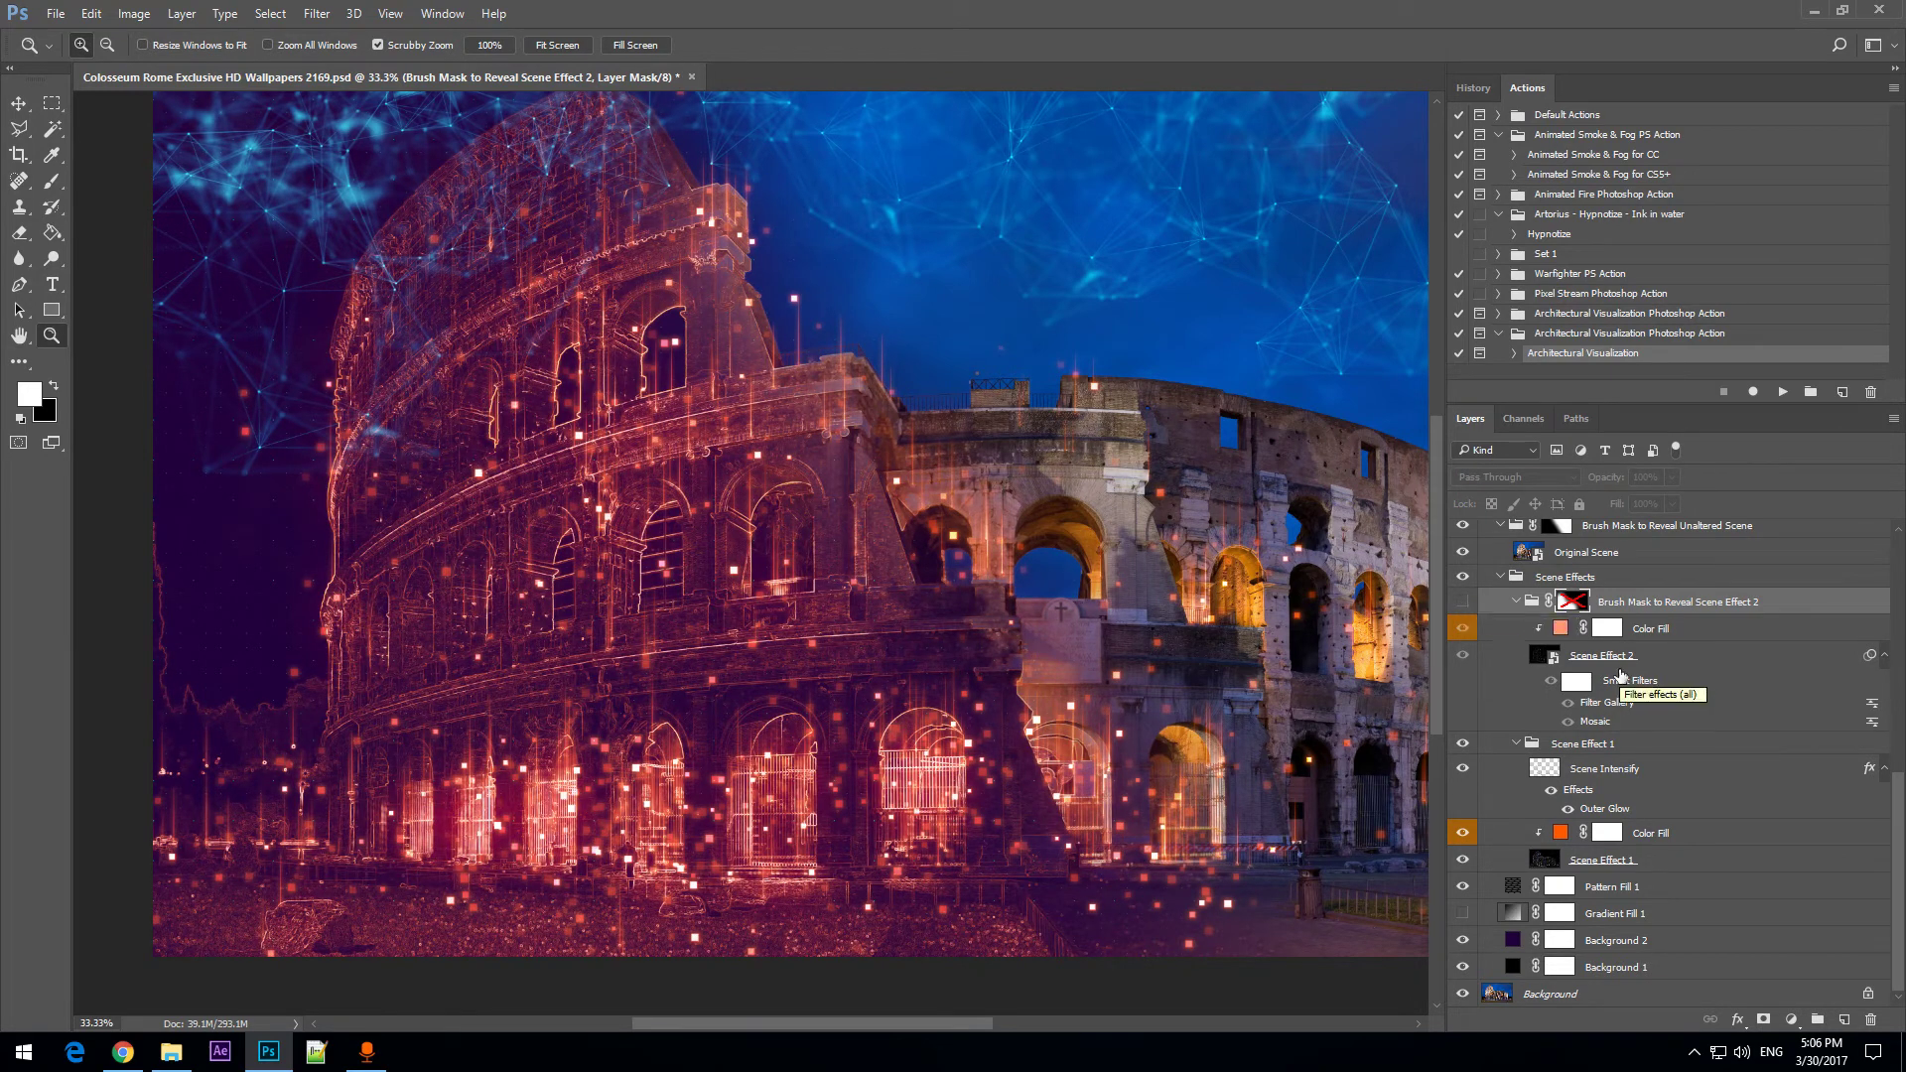
Toggle the Scene Intensify glow in Scene Effect 1 back on and zoom out to 25%.
click(1628, 749)
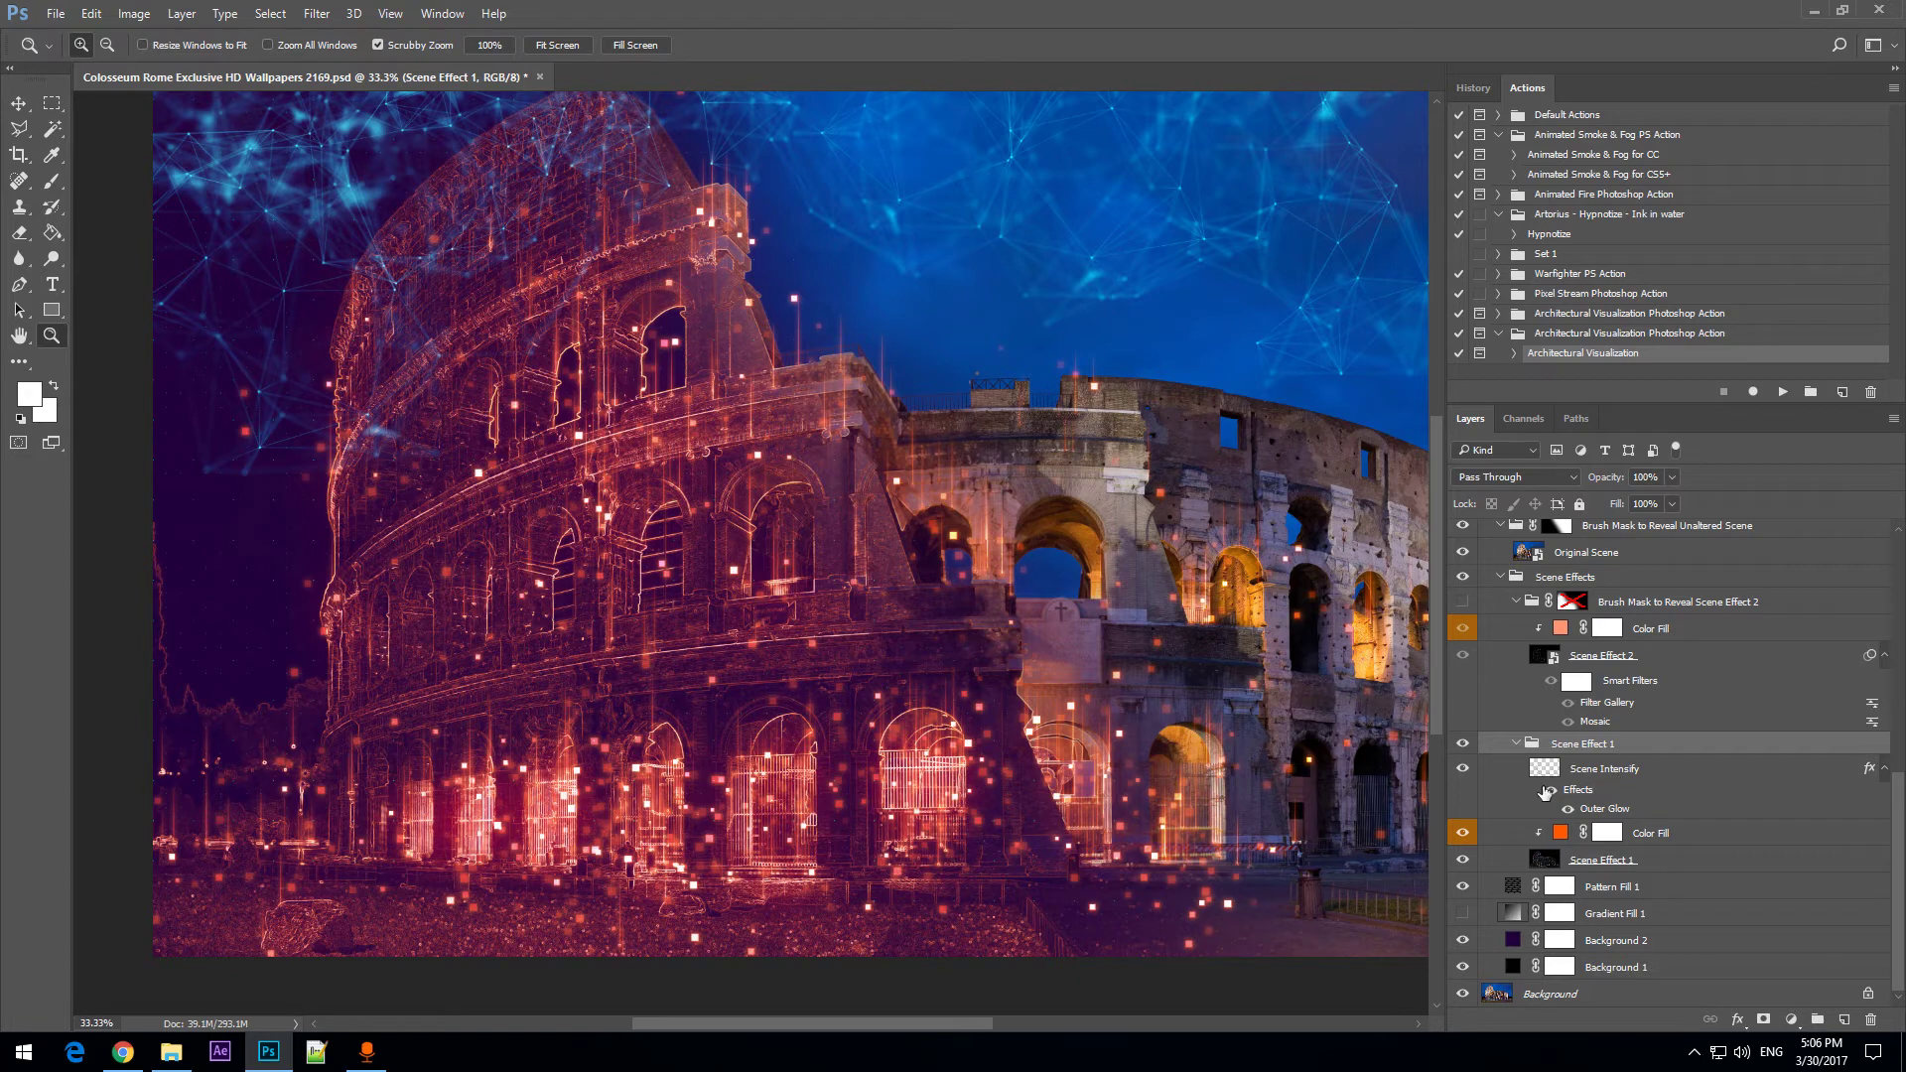
click(1459, 775)
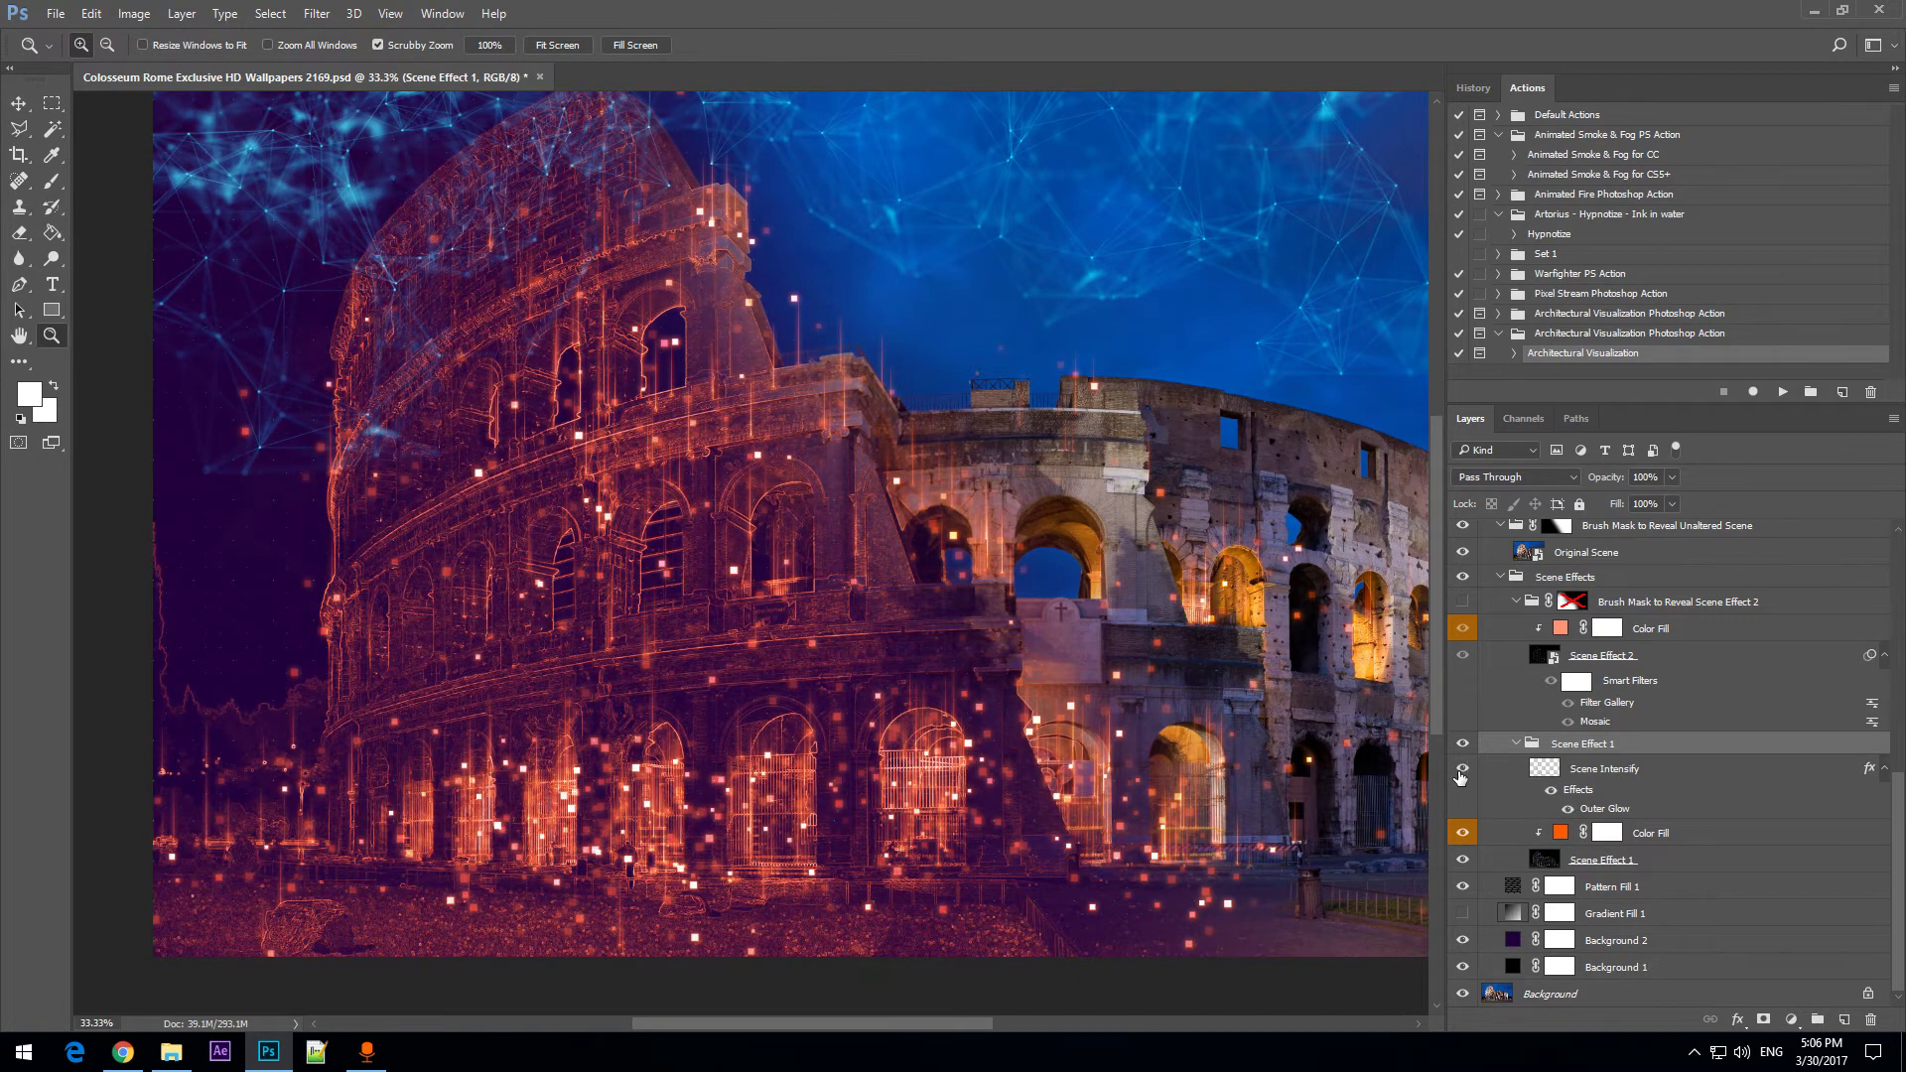
click(1460, 774)
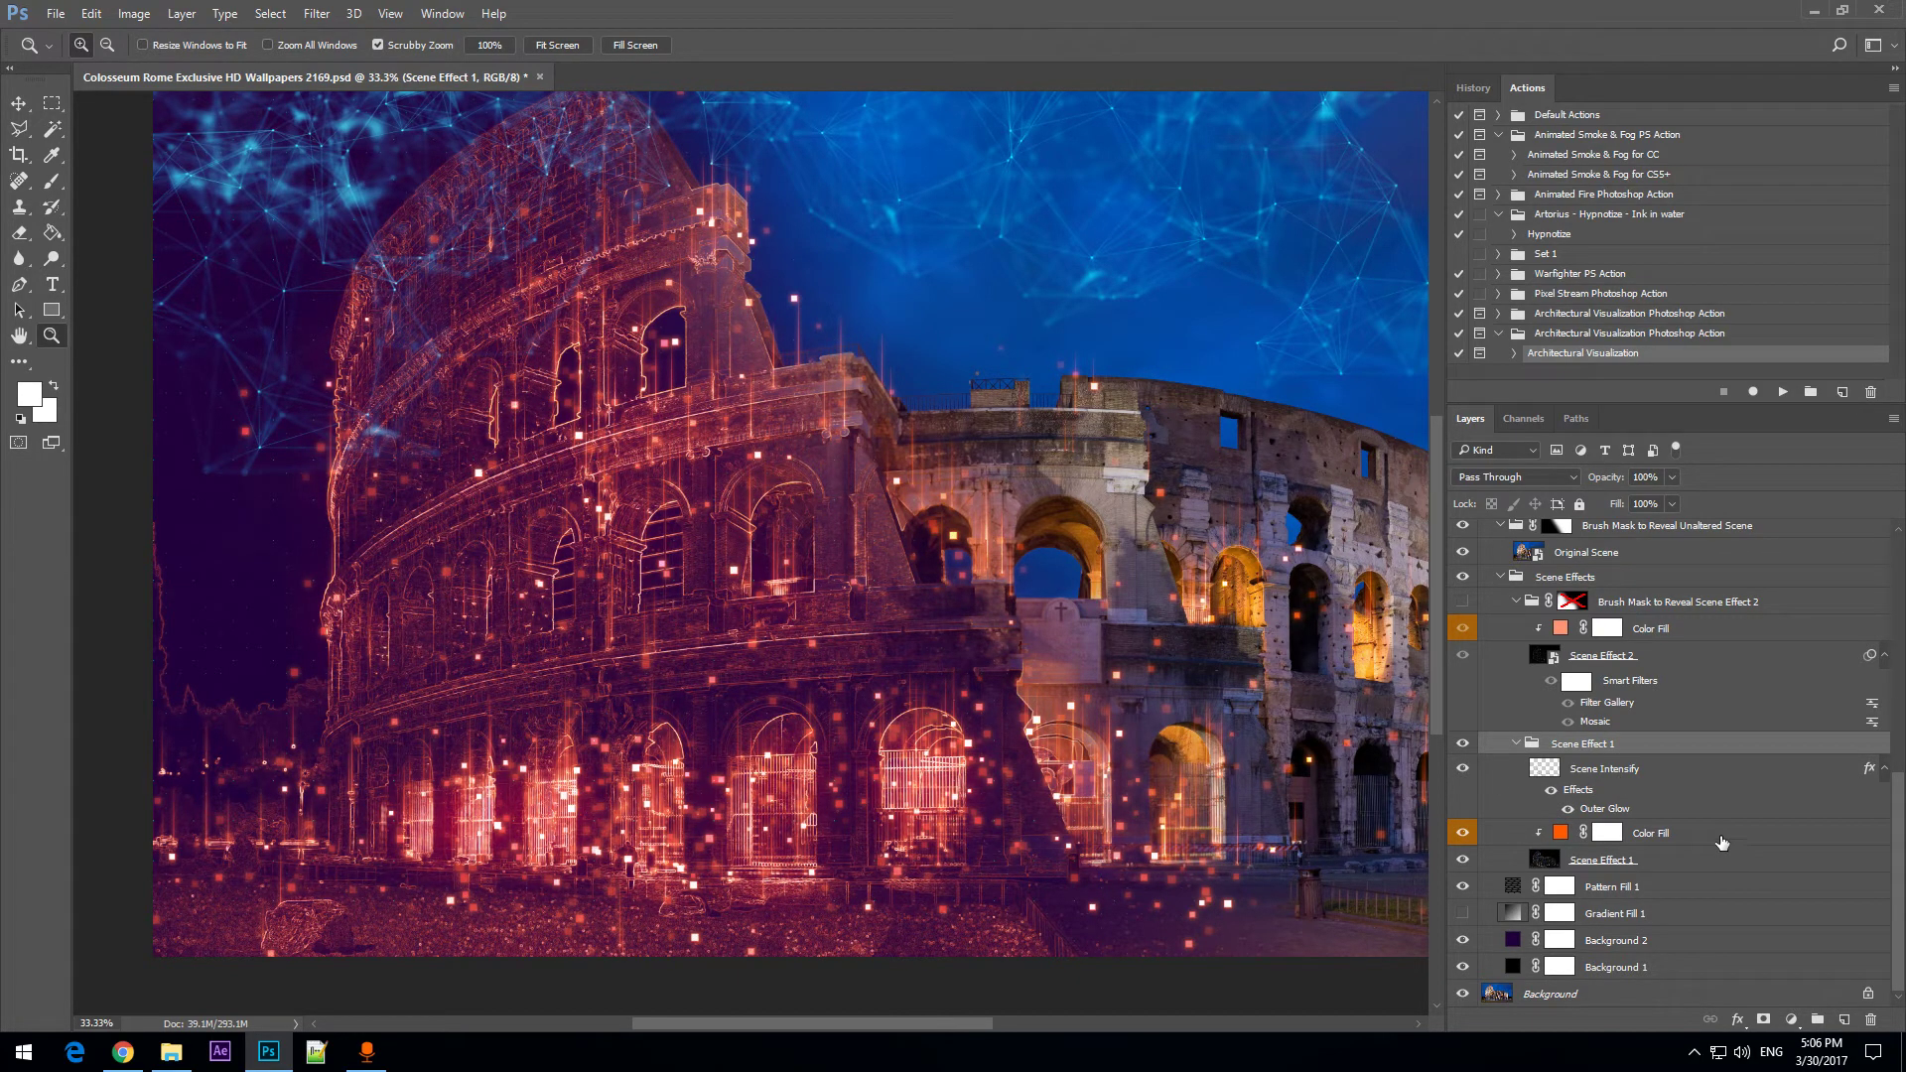
click(1728, 842)
click(1685, 864)
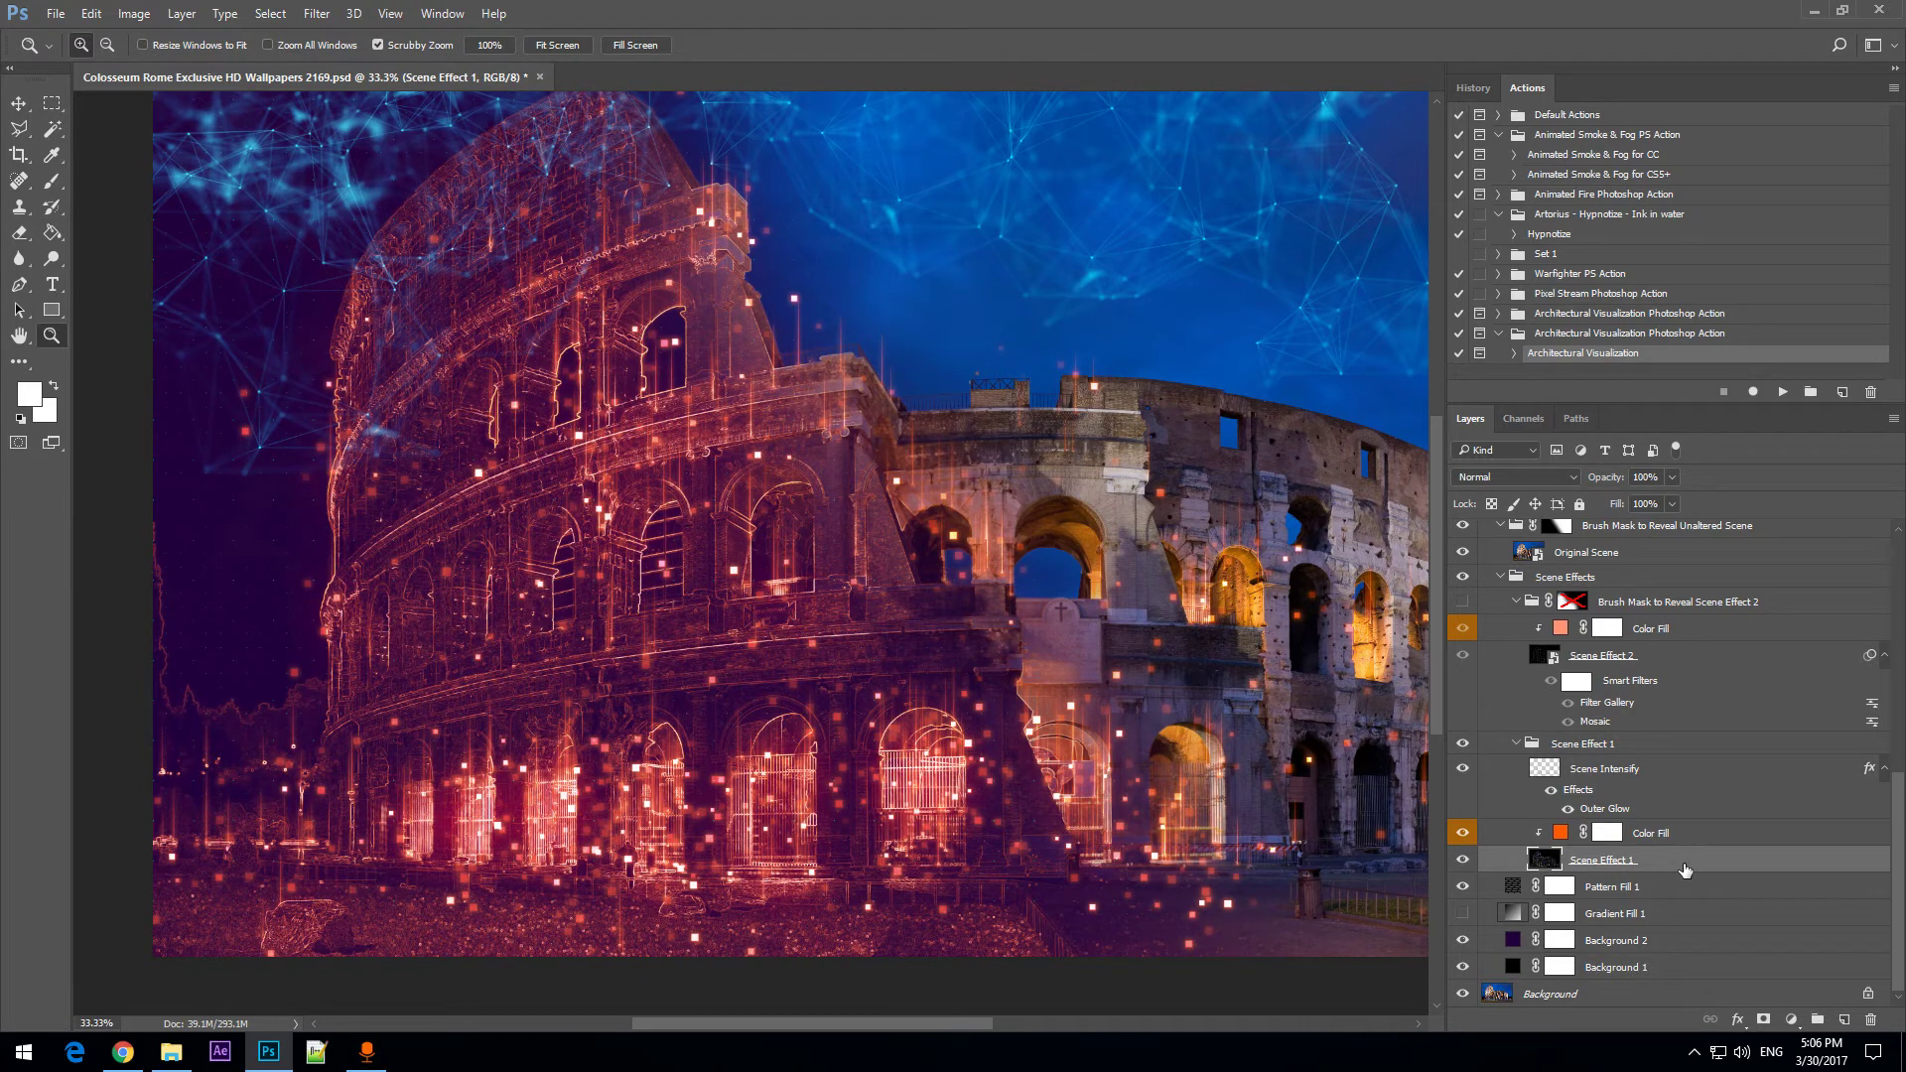
drag(1901, 852, 1898, 953)
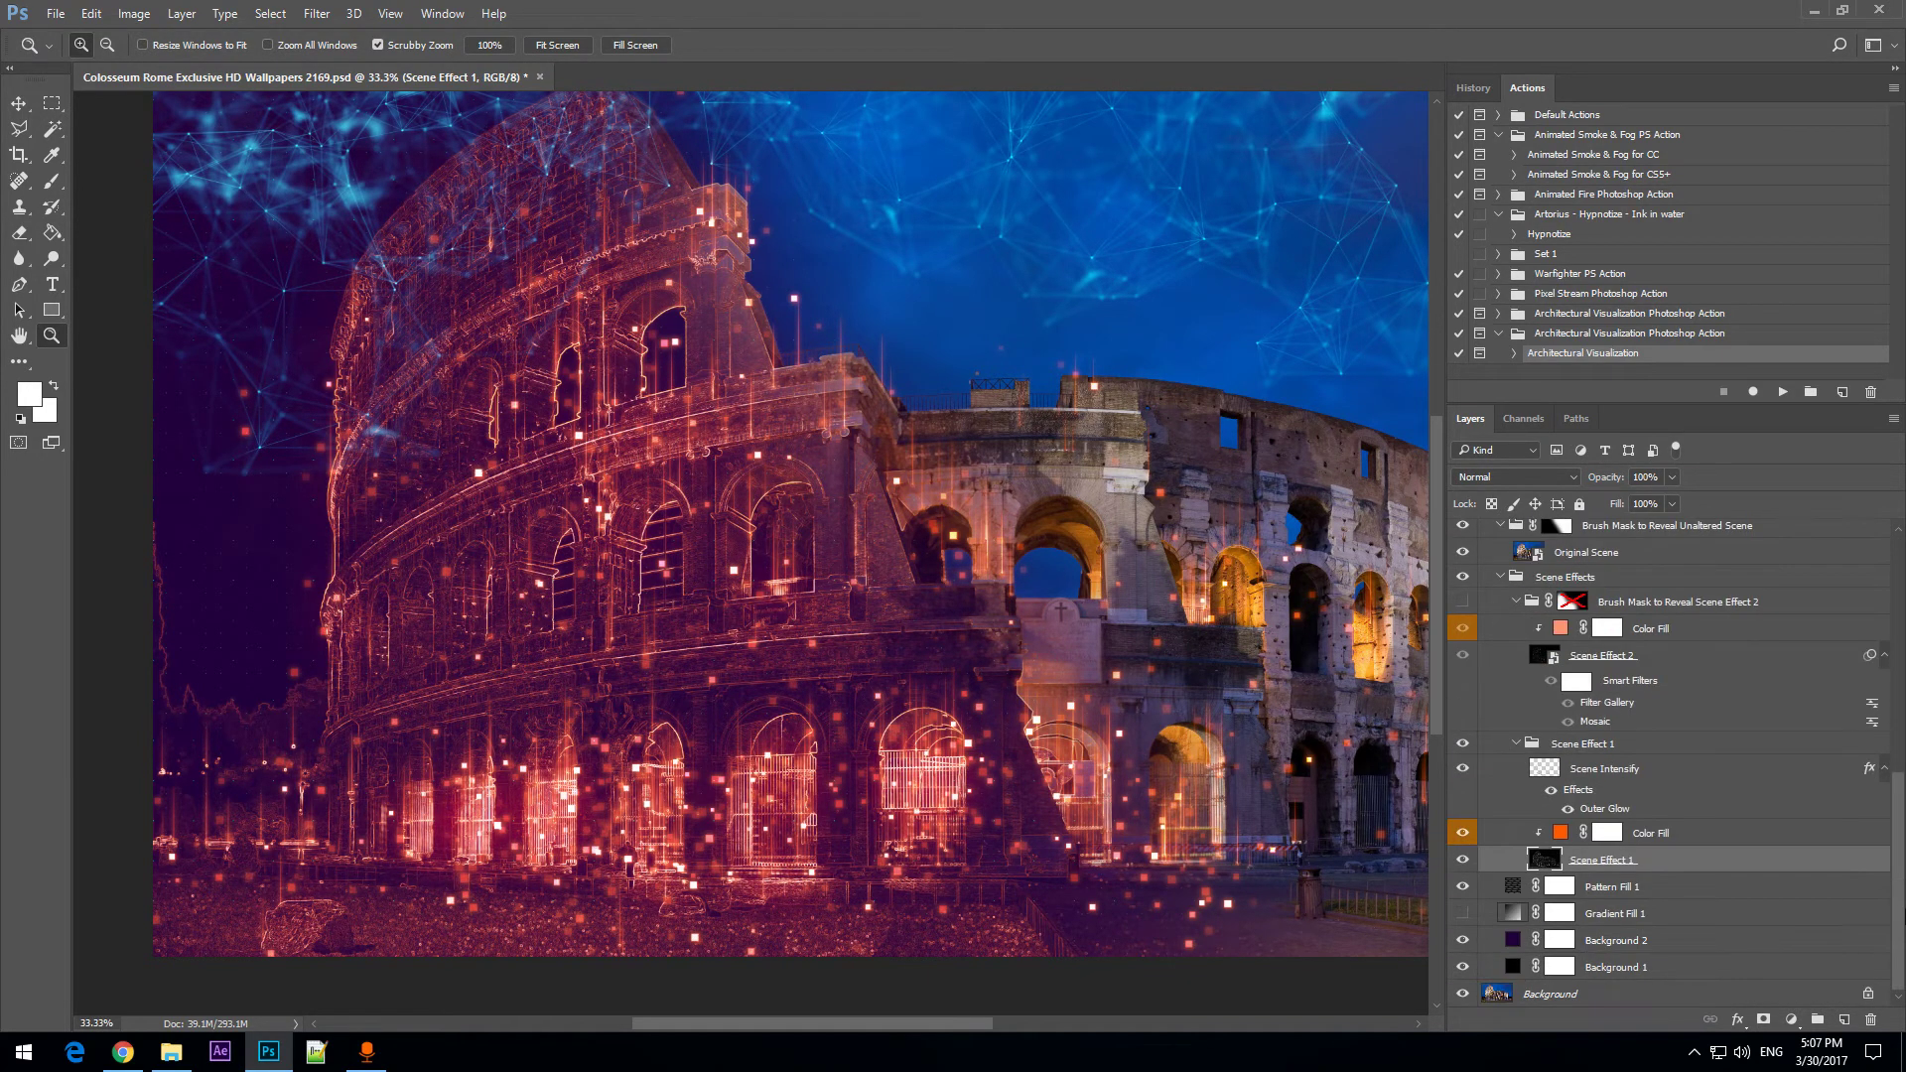
alt+click(693, 397)
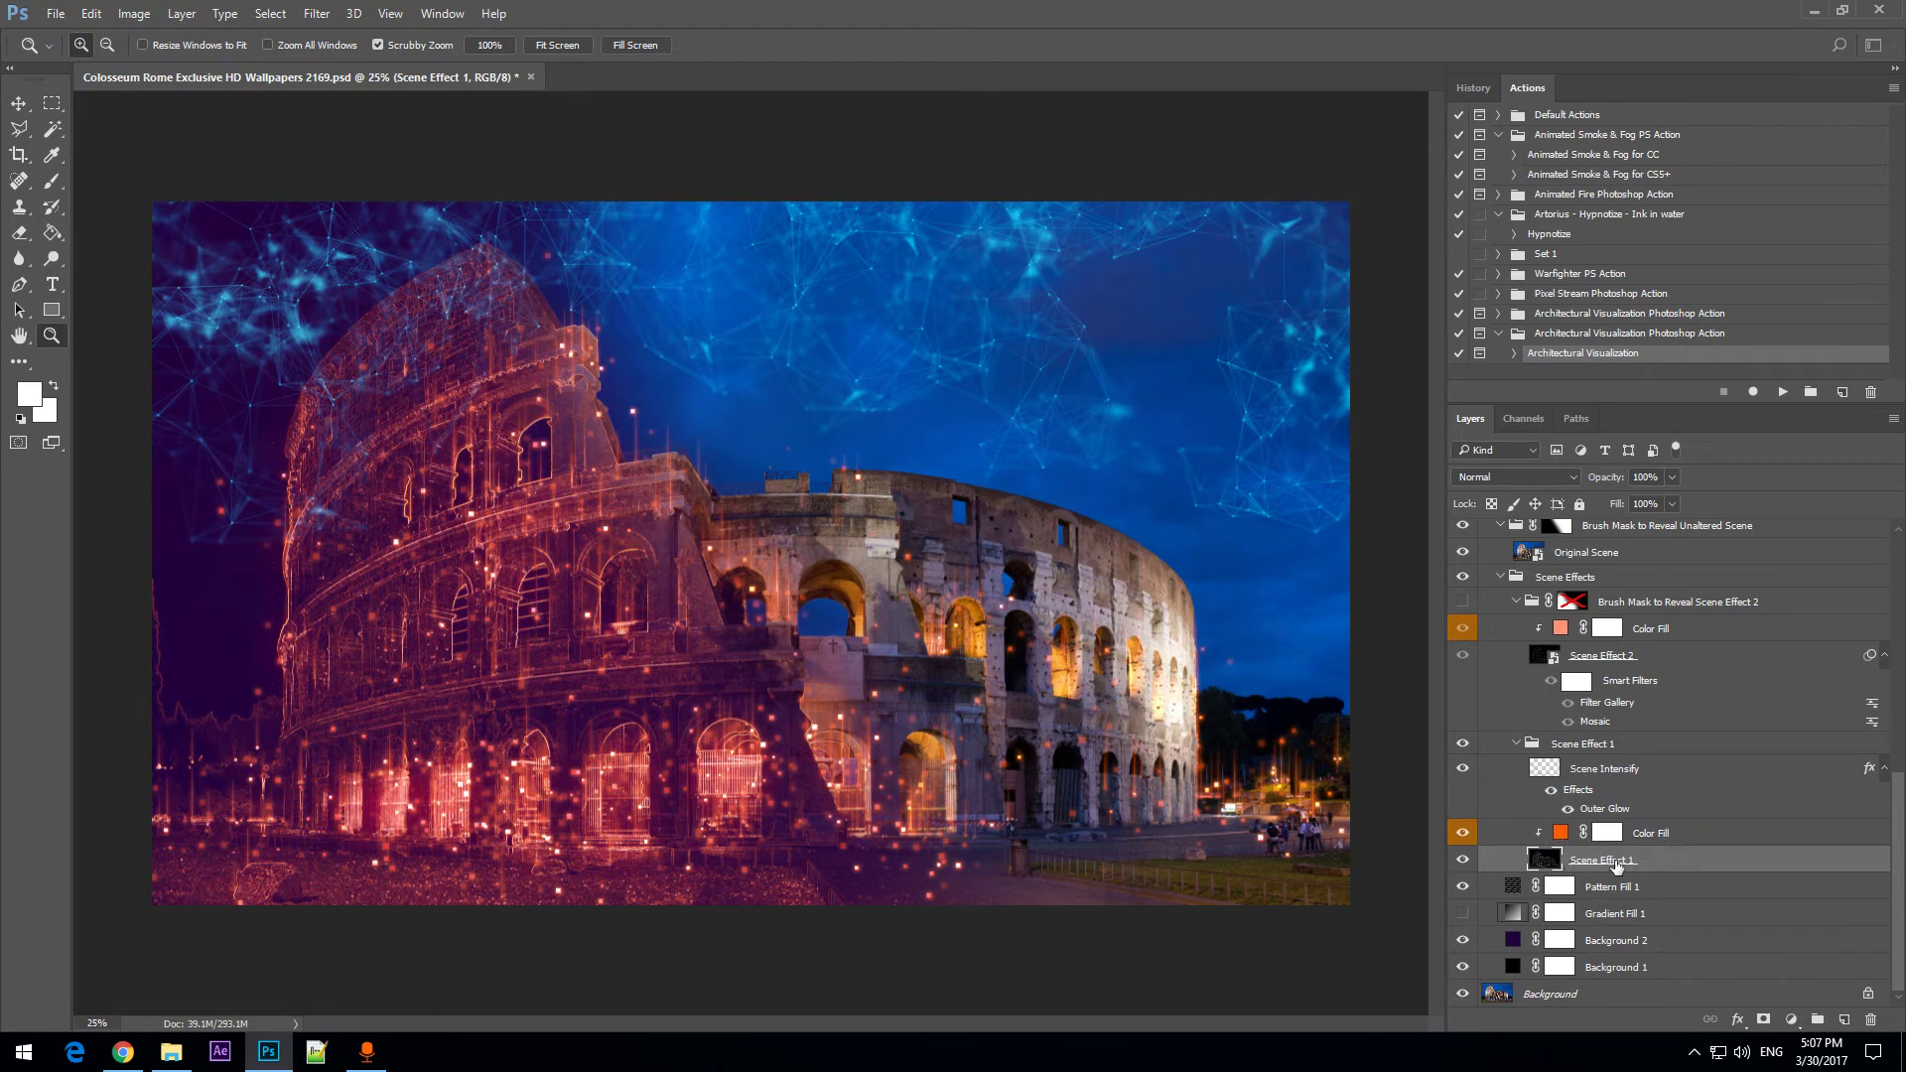
After trying cyan, violet, green and white, set Scene Effect 1's Color Fill to blue #0060ff.
click(1643, 838)
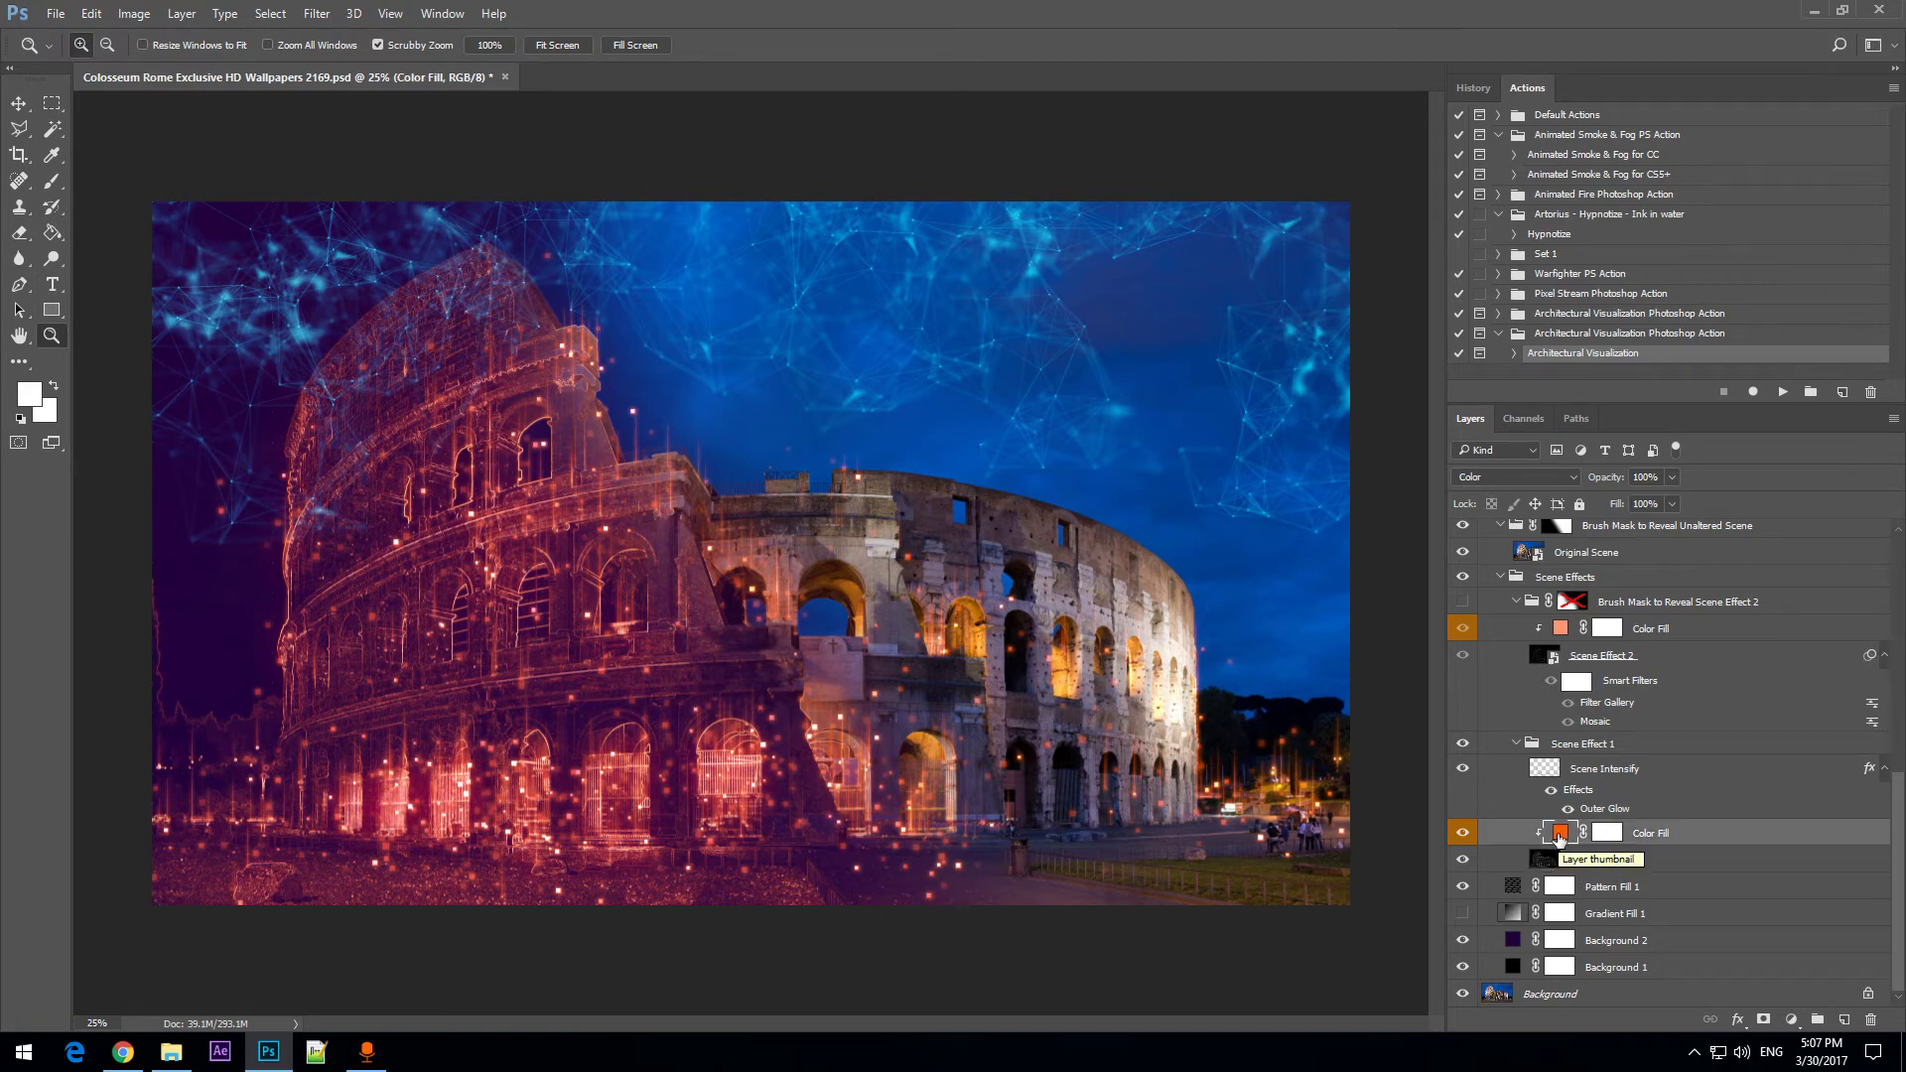
double_click(1560, 835)
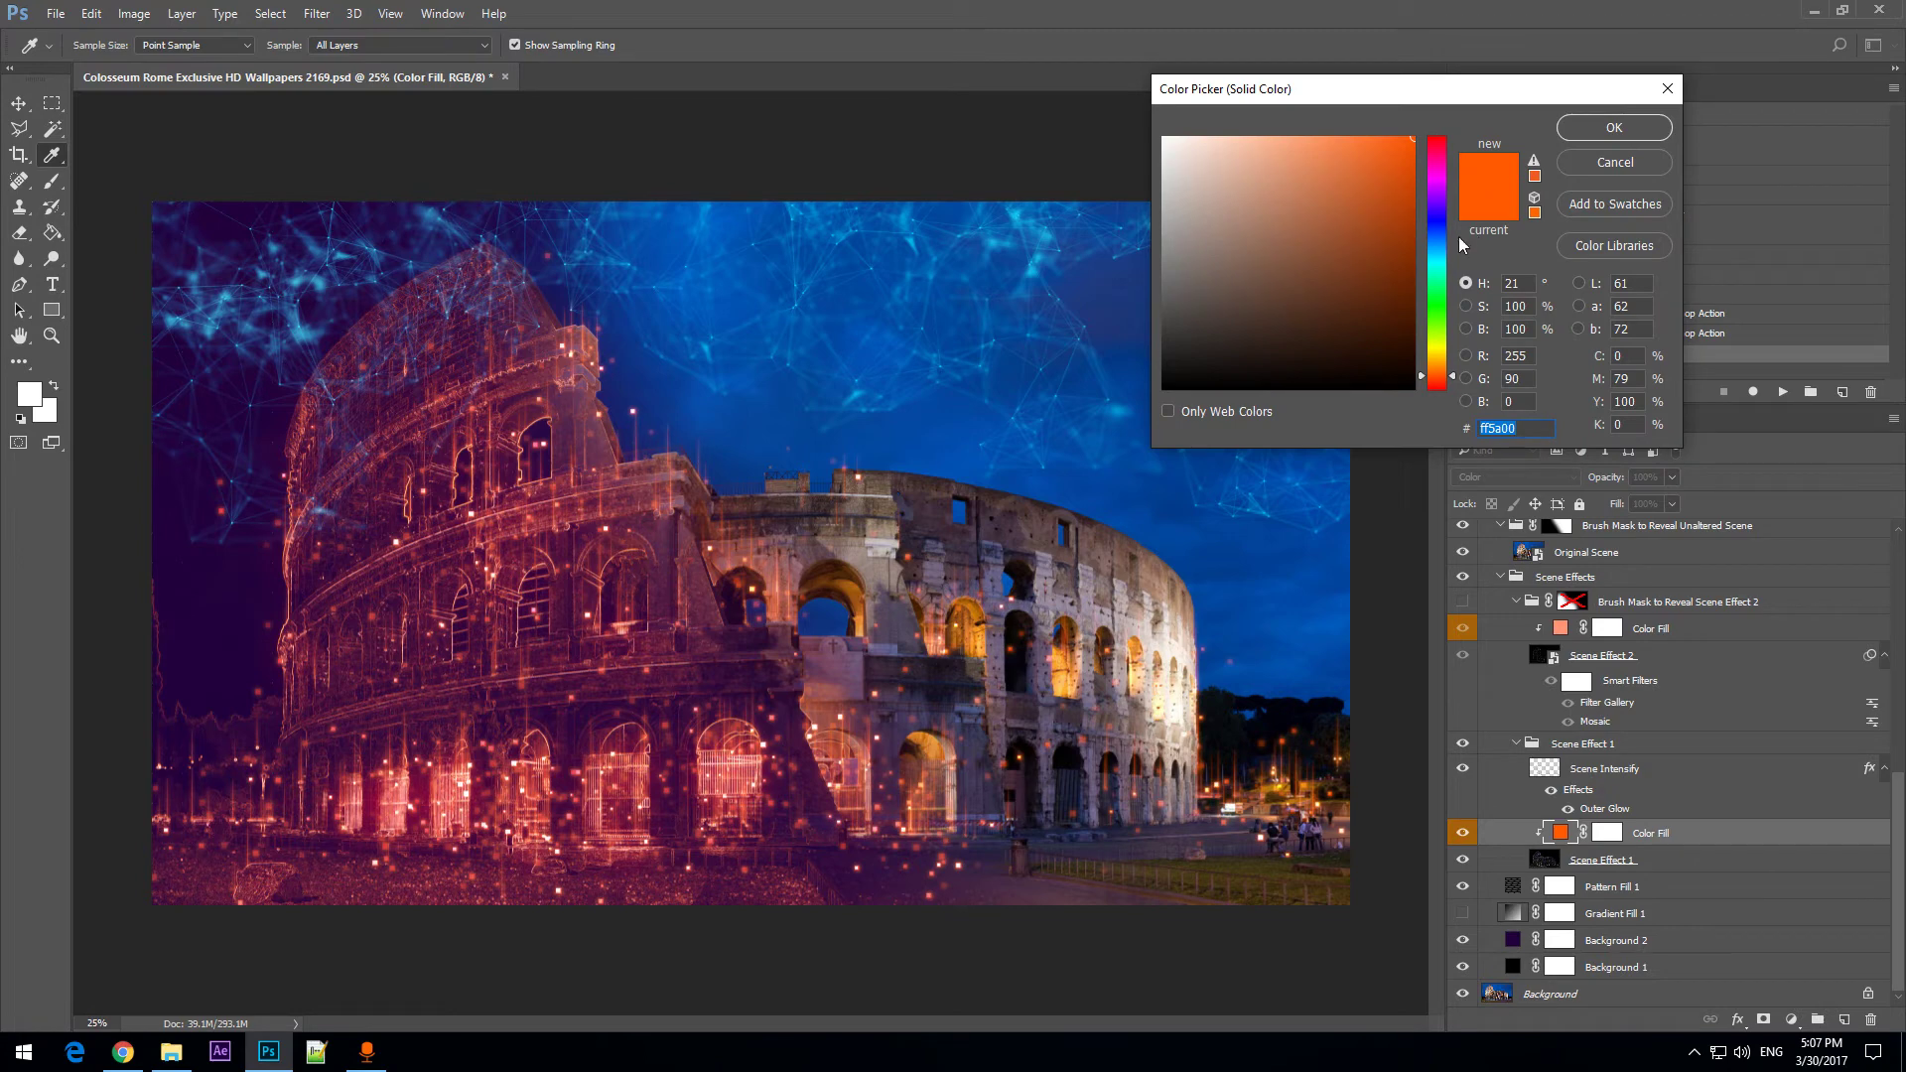
click(1436, 250)
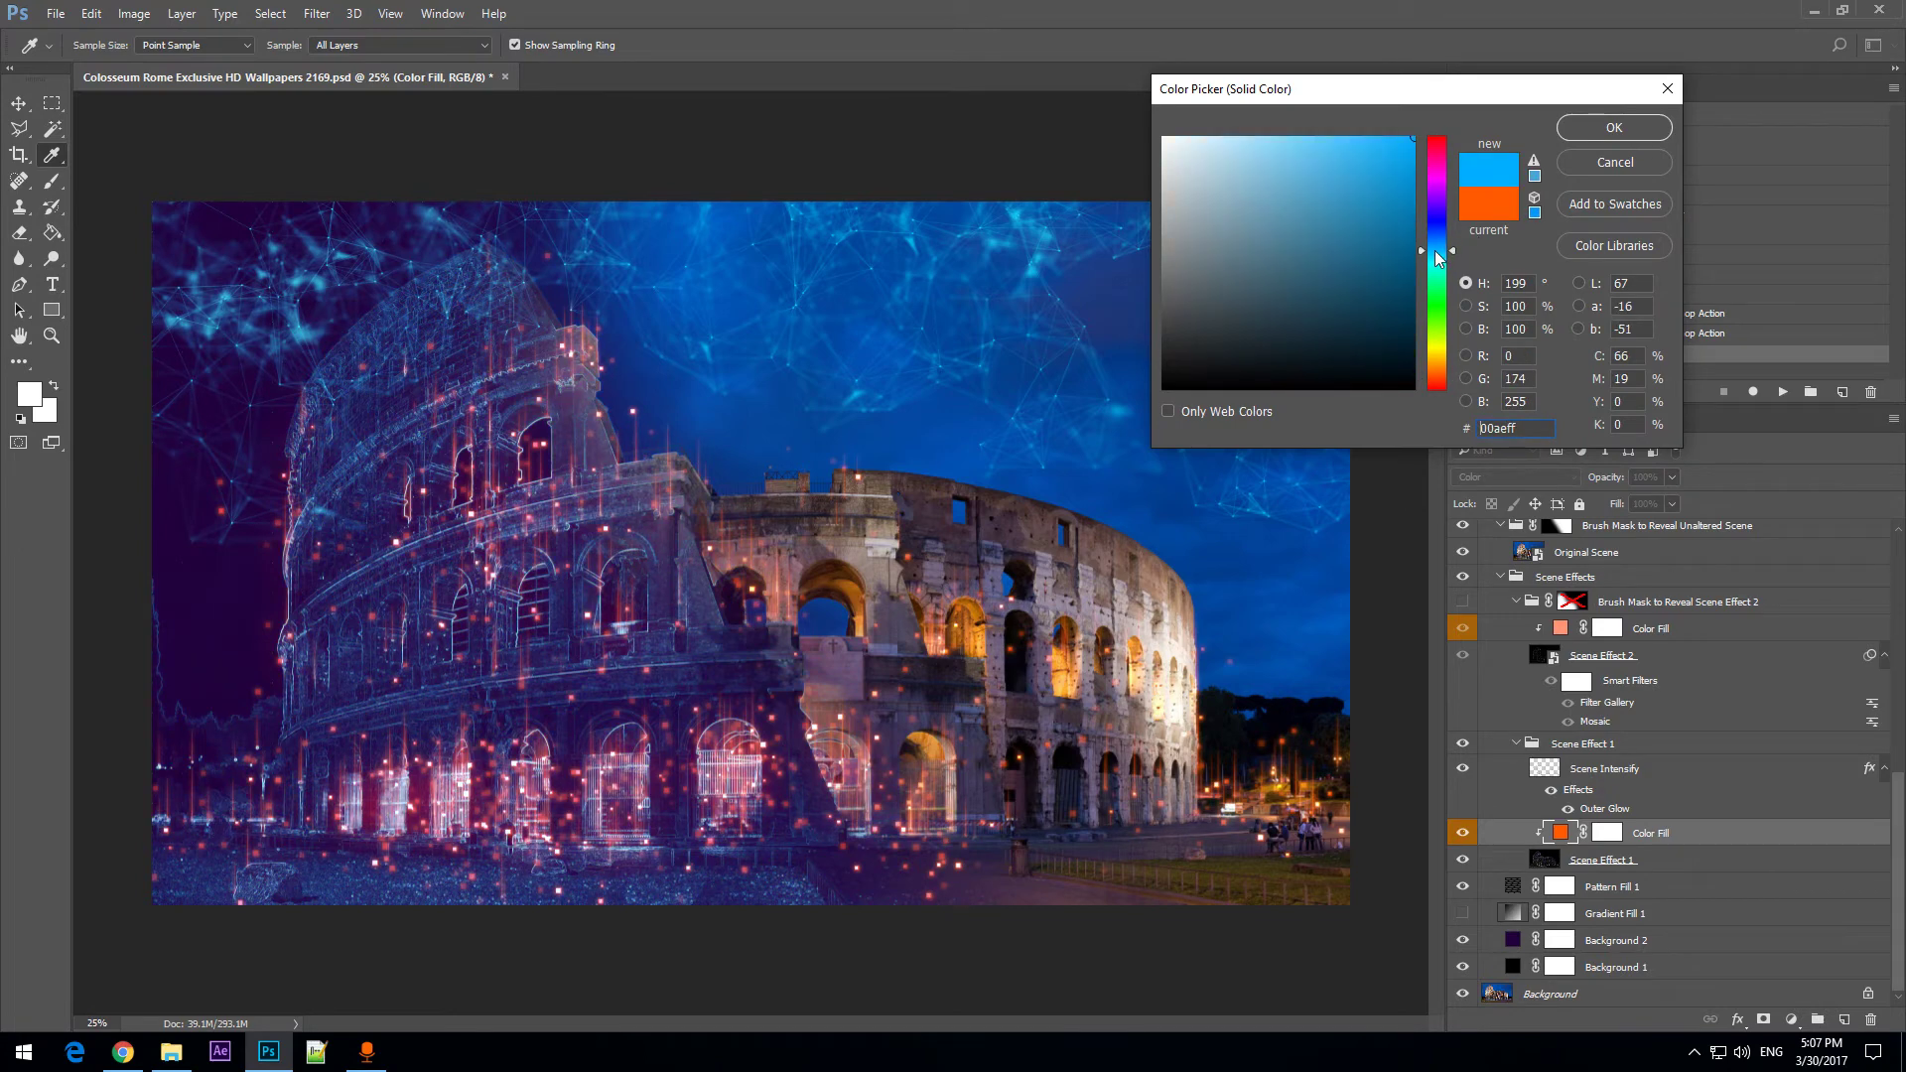
click(1442, 206)
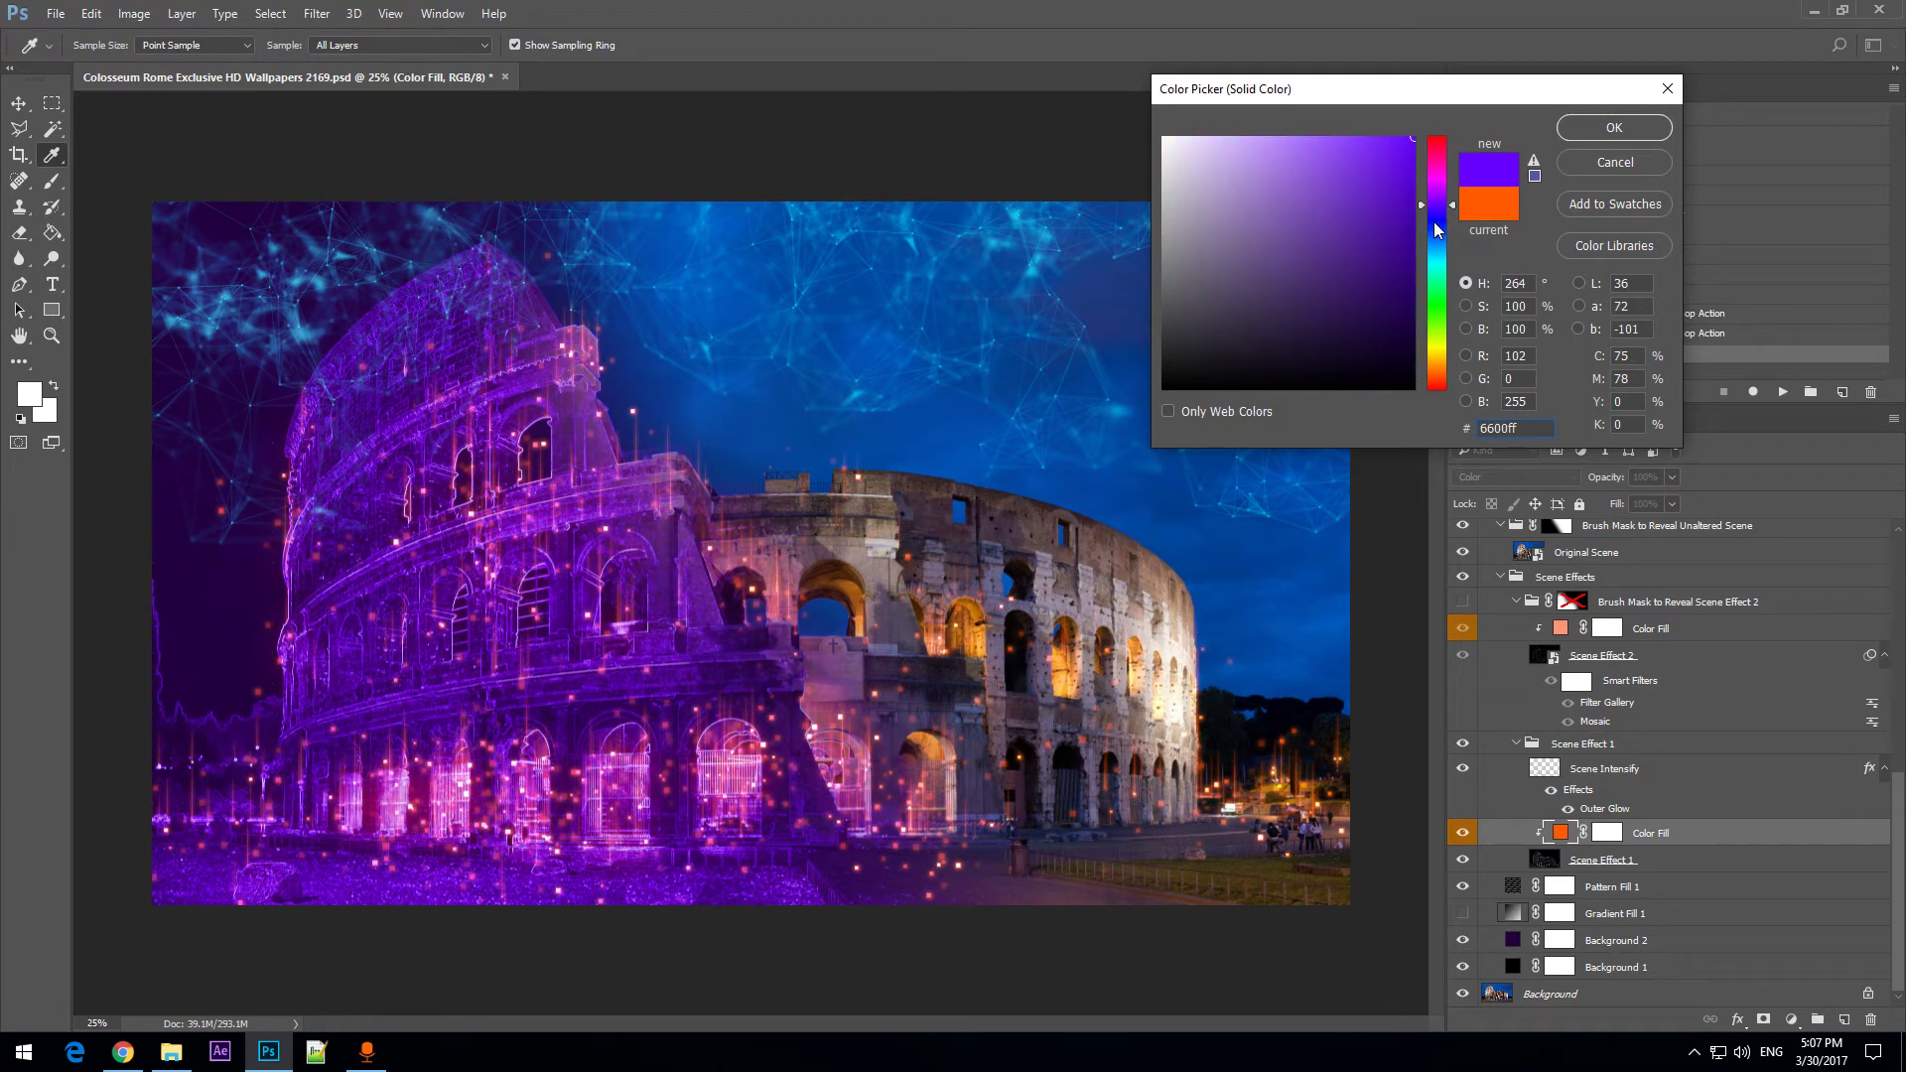
click(1452, 298)
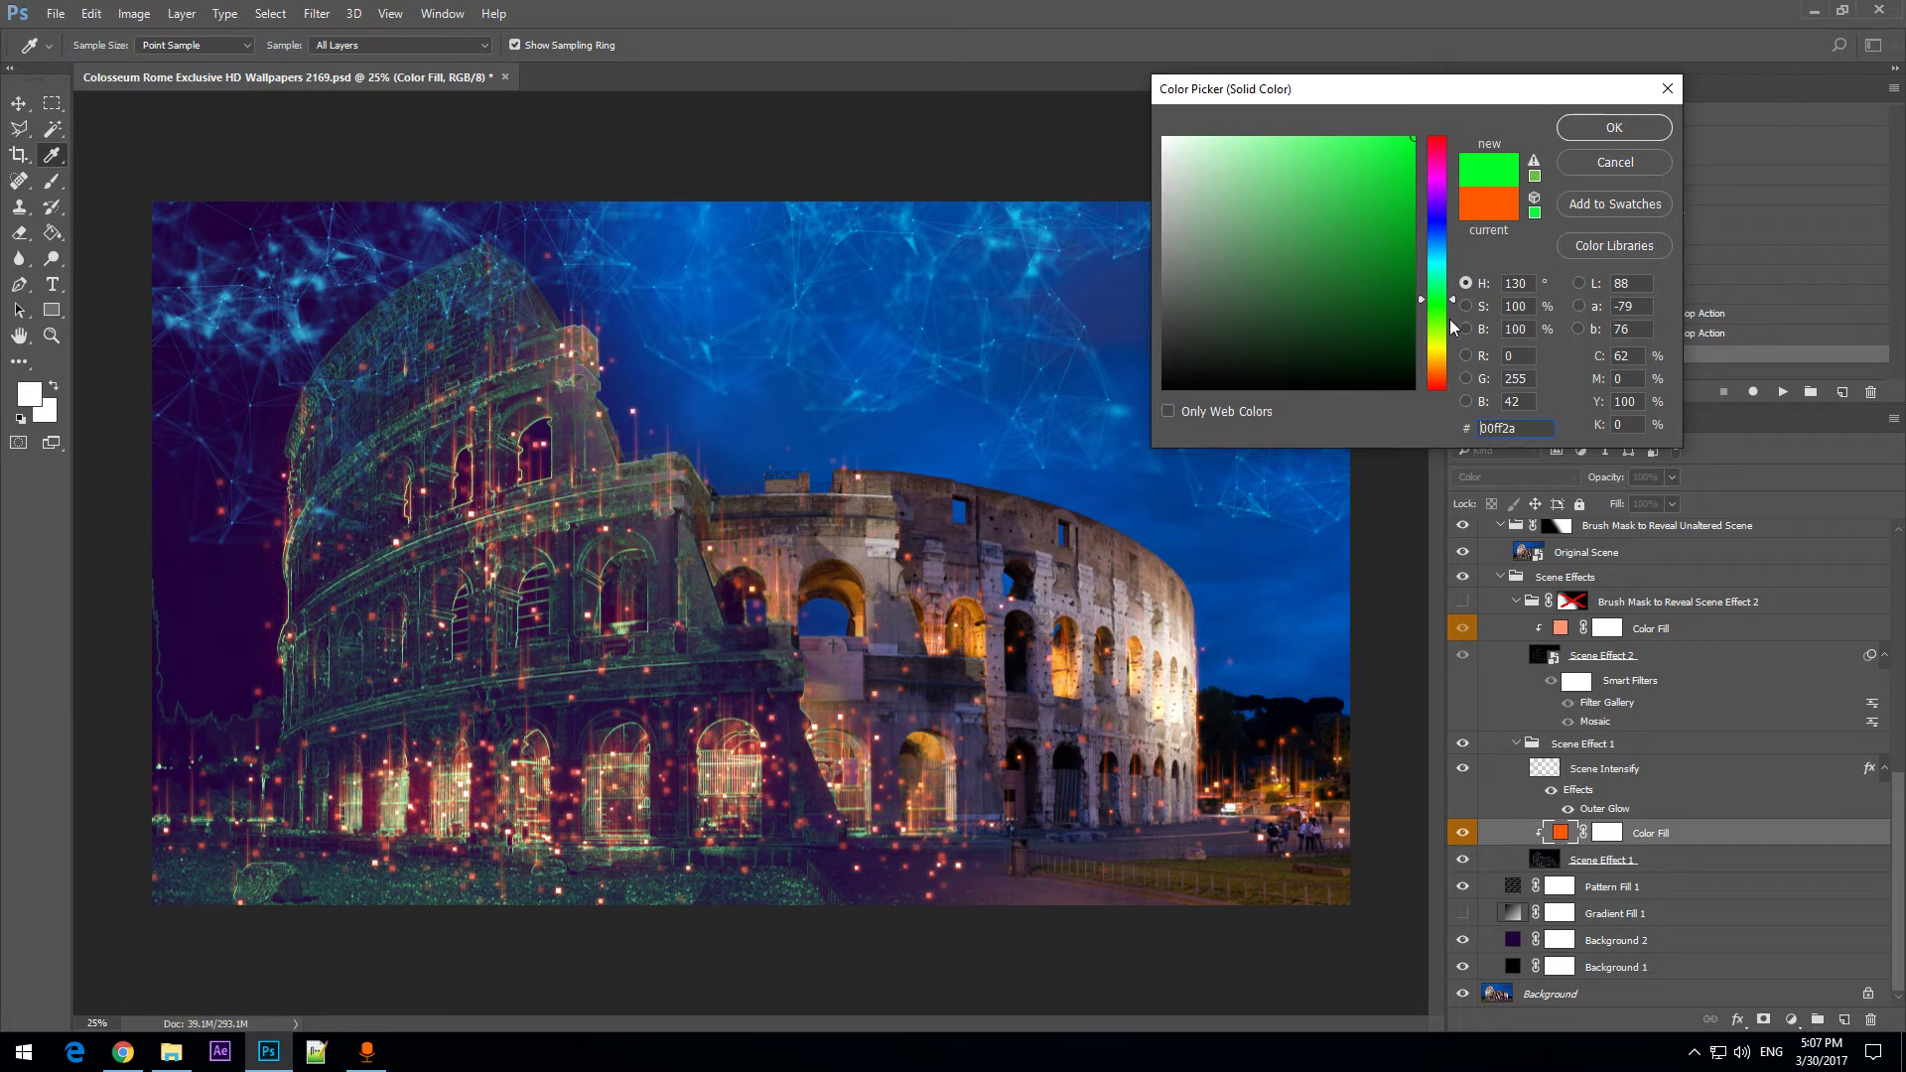
click(1452, 339)
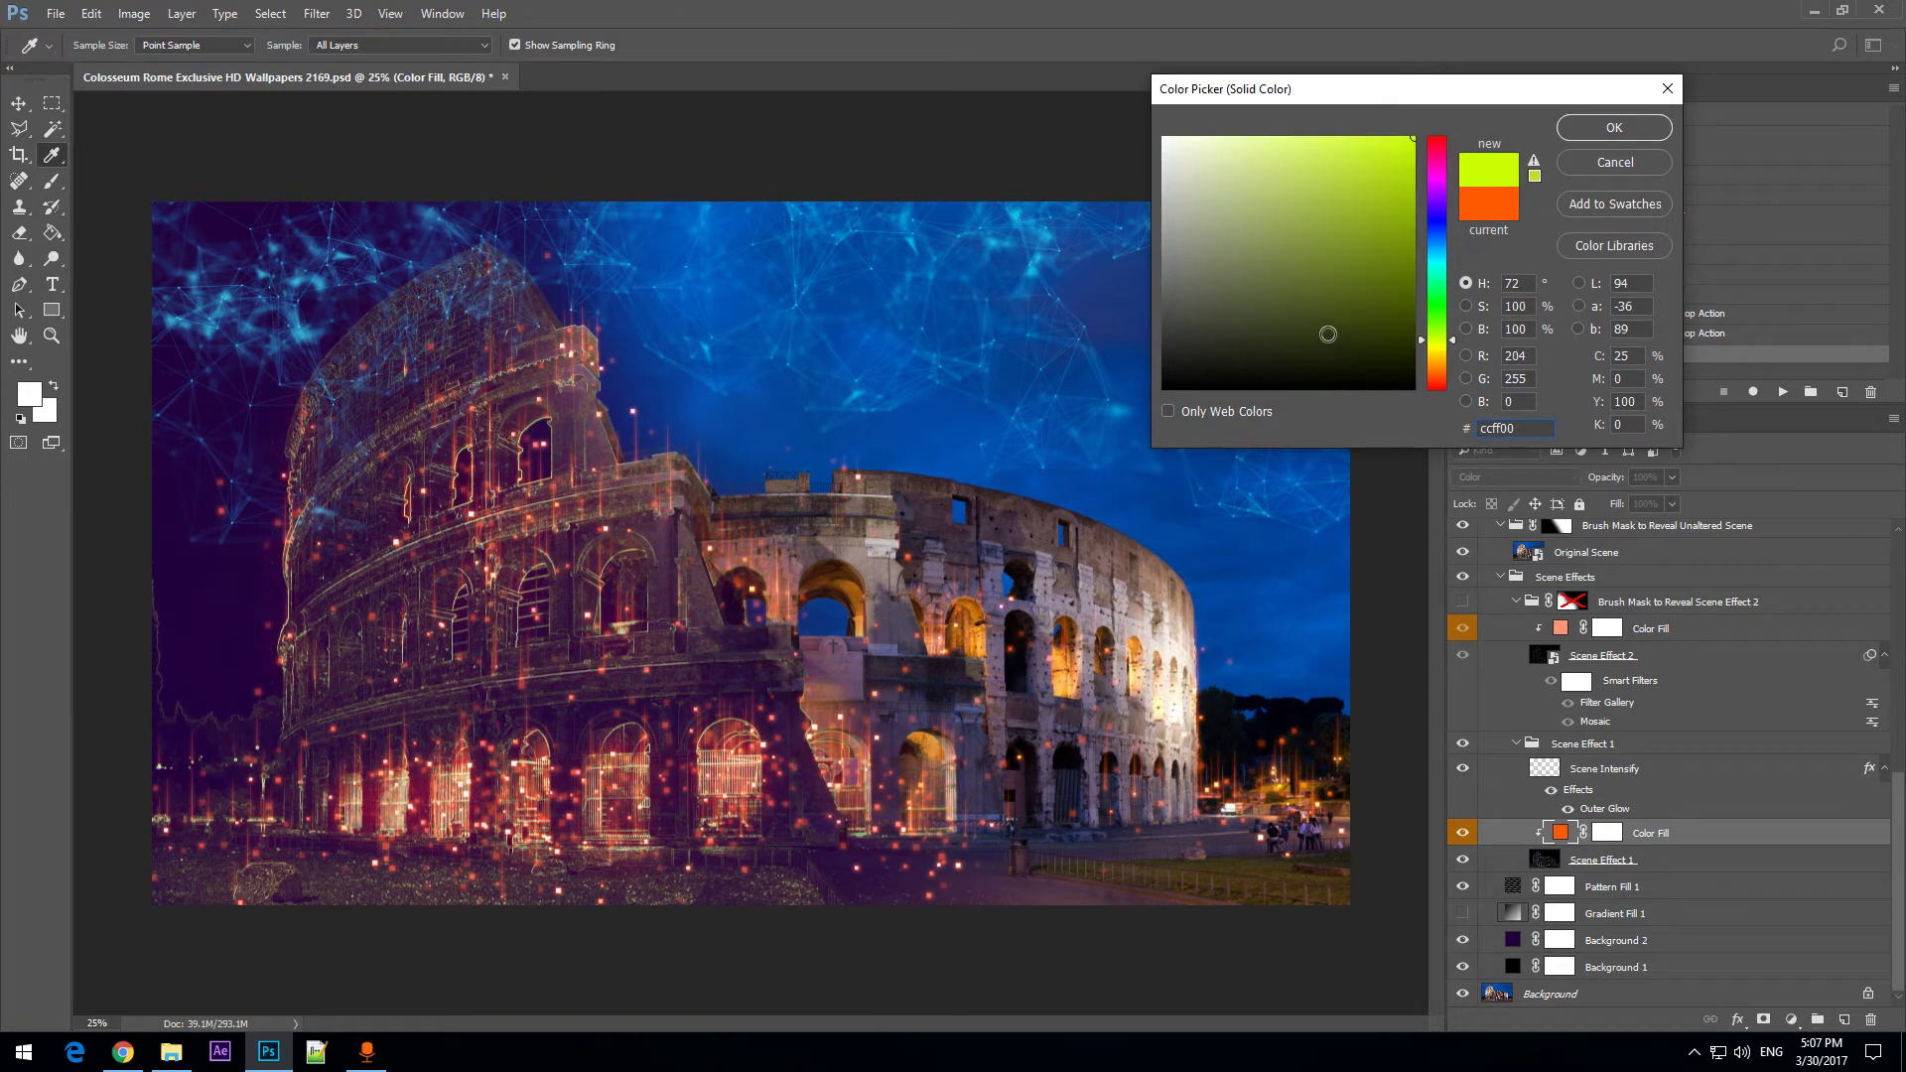
drag(1328, 330, 899, 8)
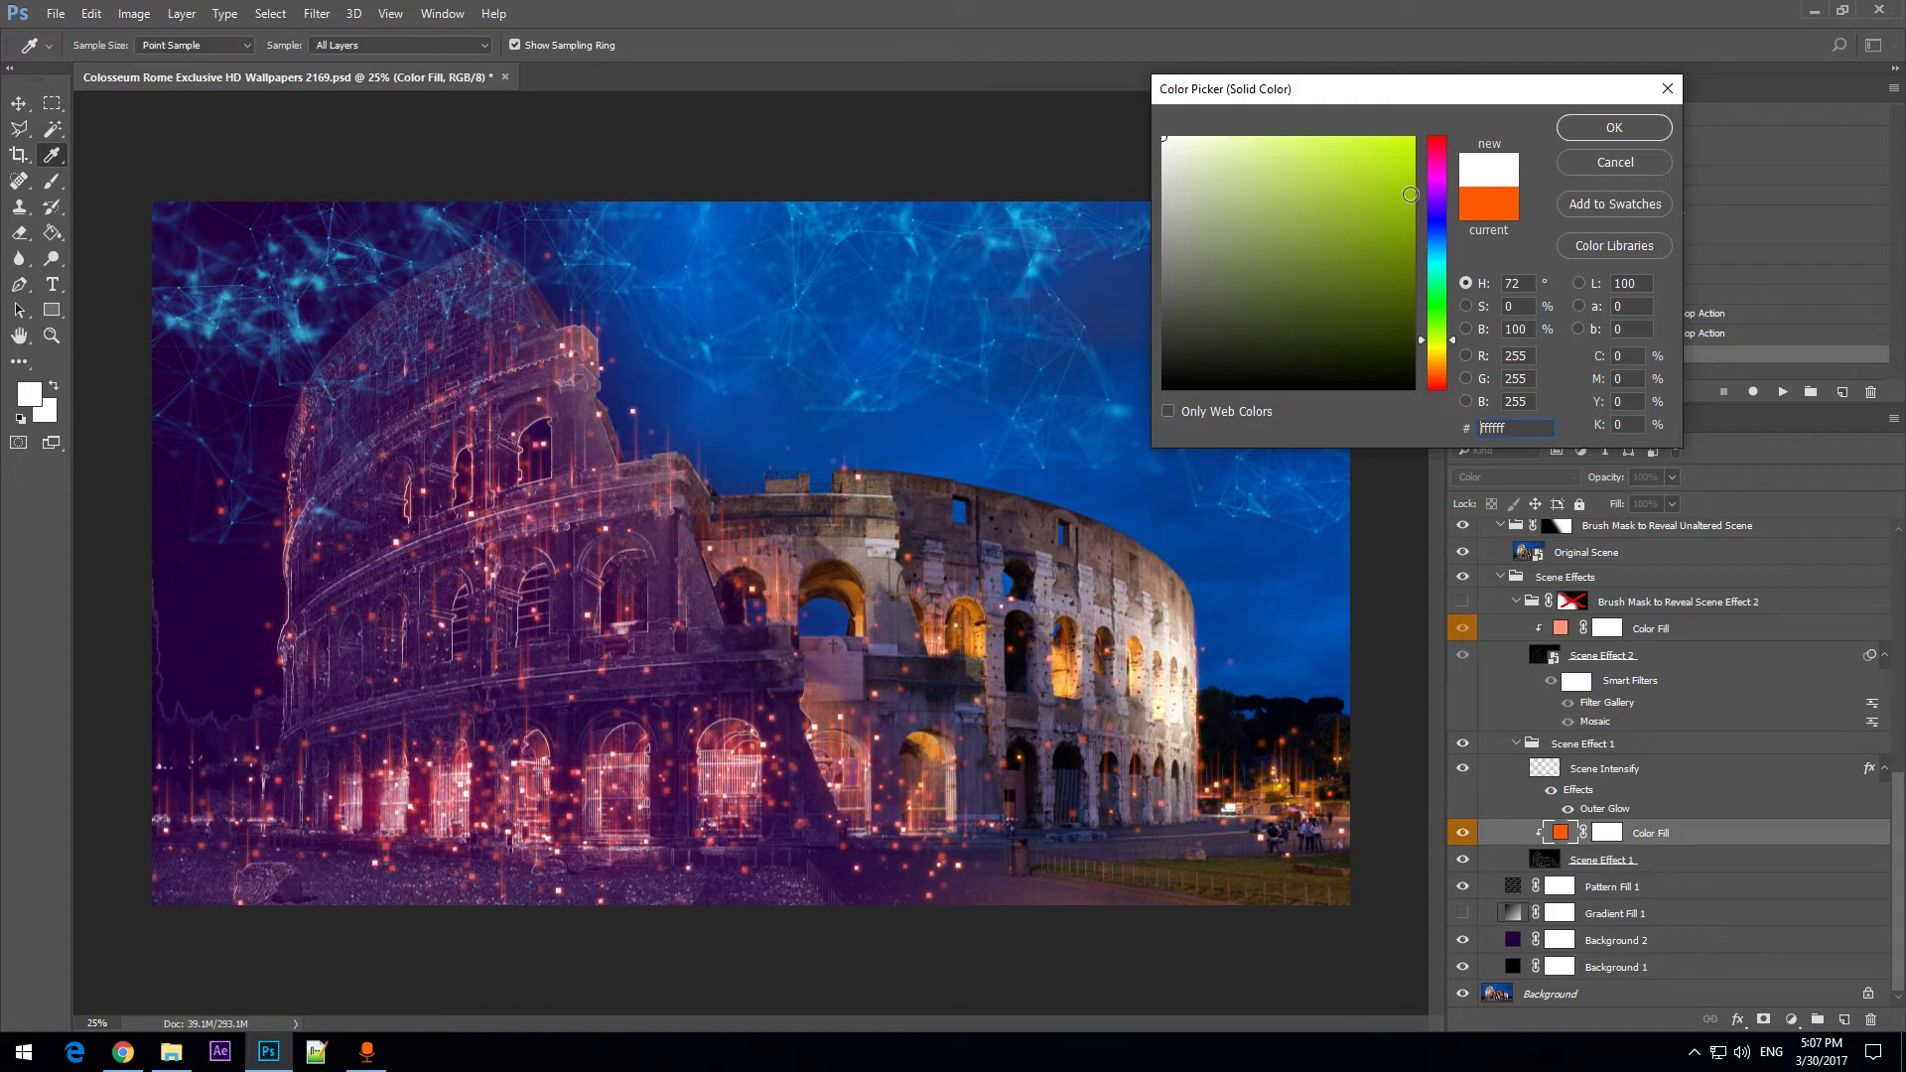
drag(1440, 256, 1462, 214)
click(1432, 247)
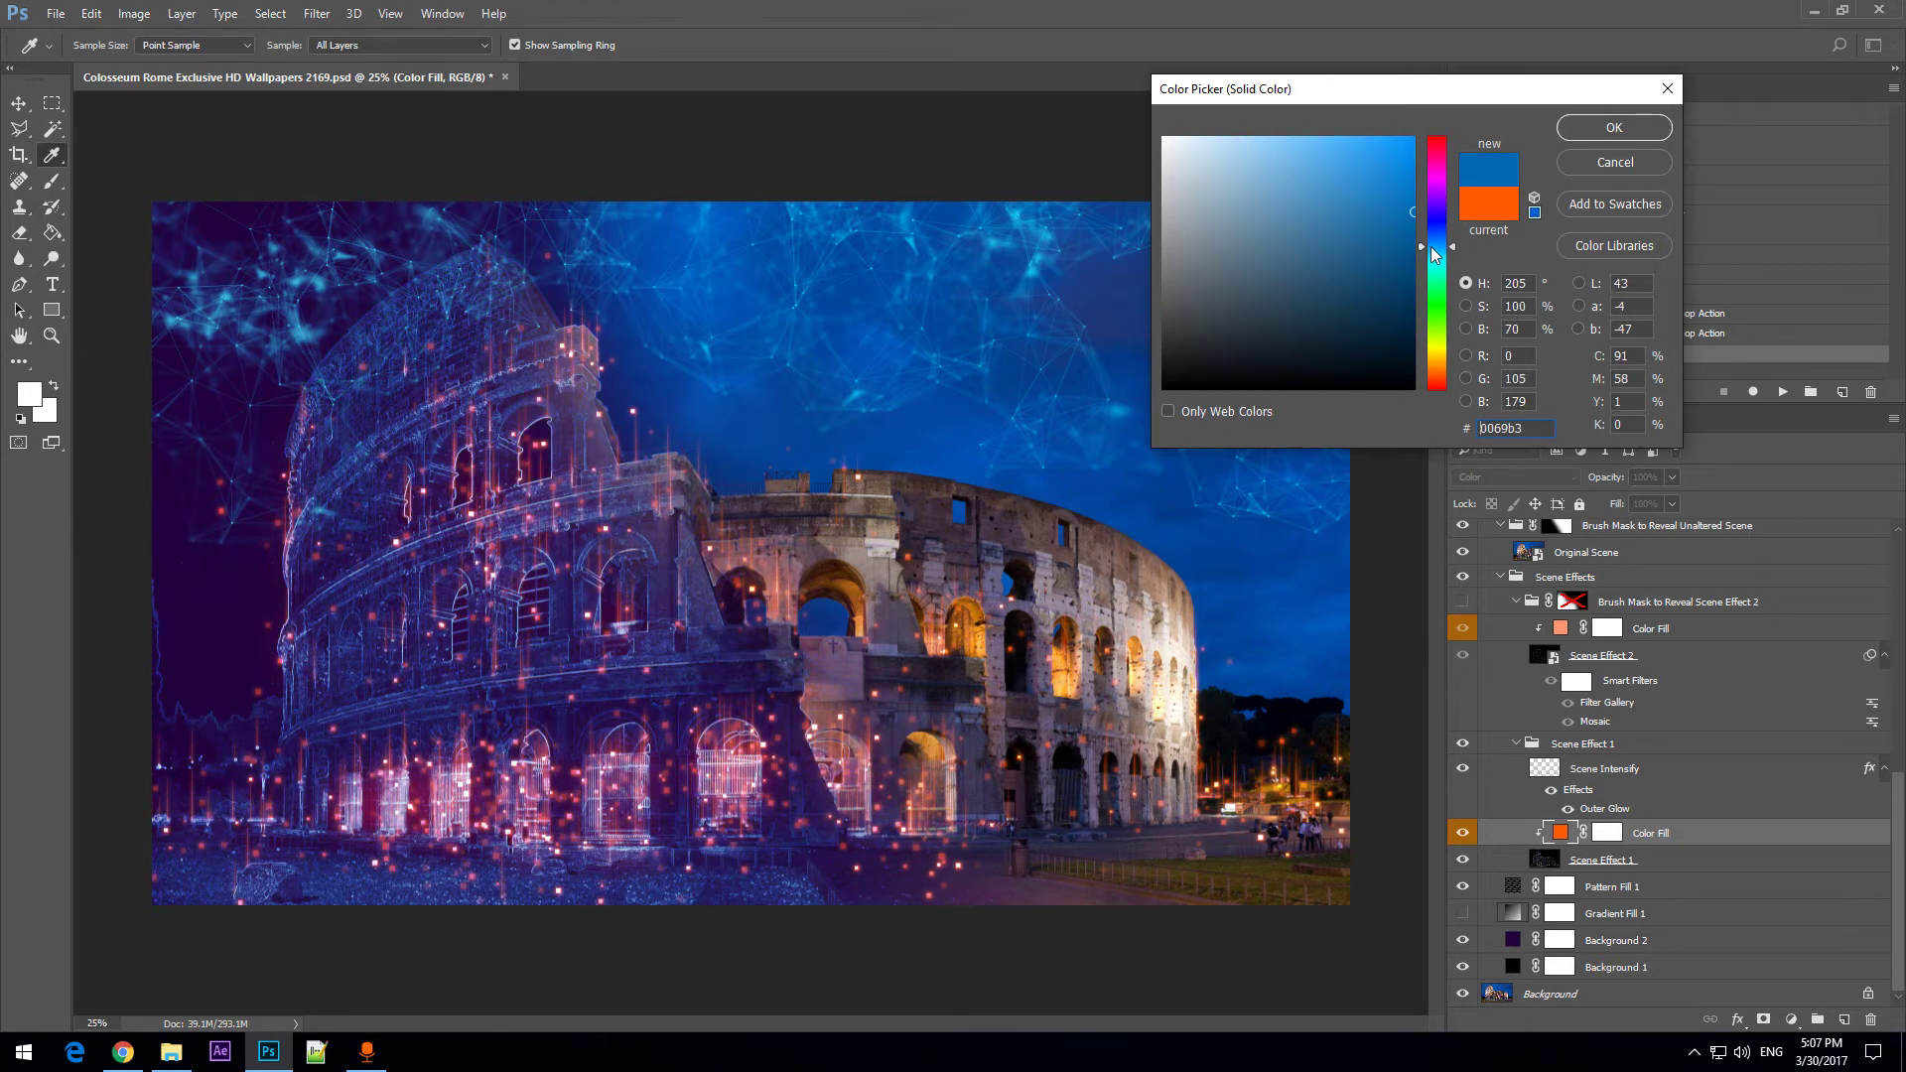
drag(1431, 246, 1426, 110)
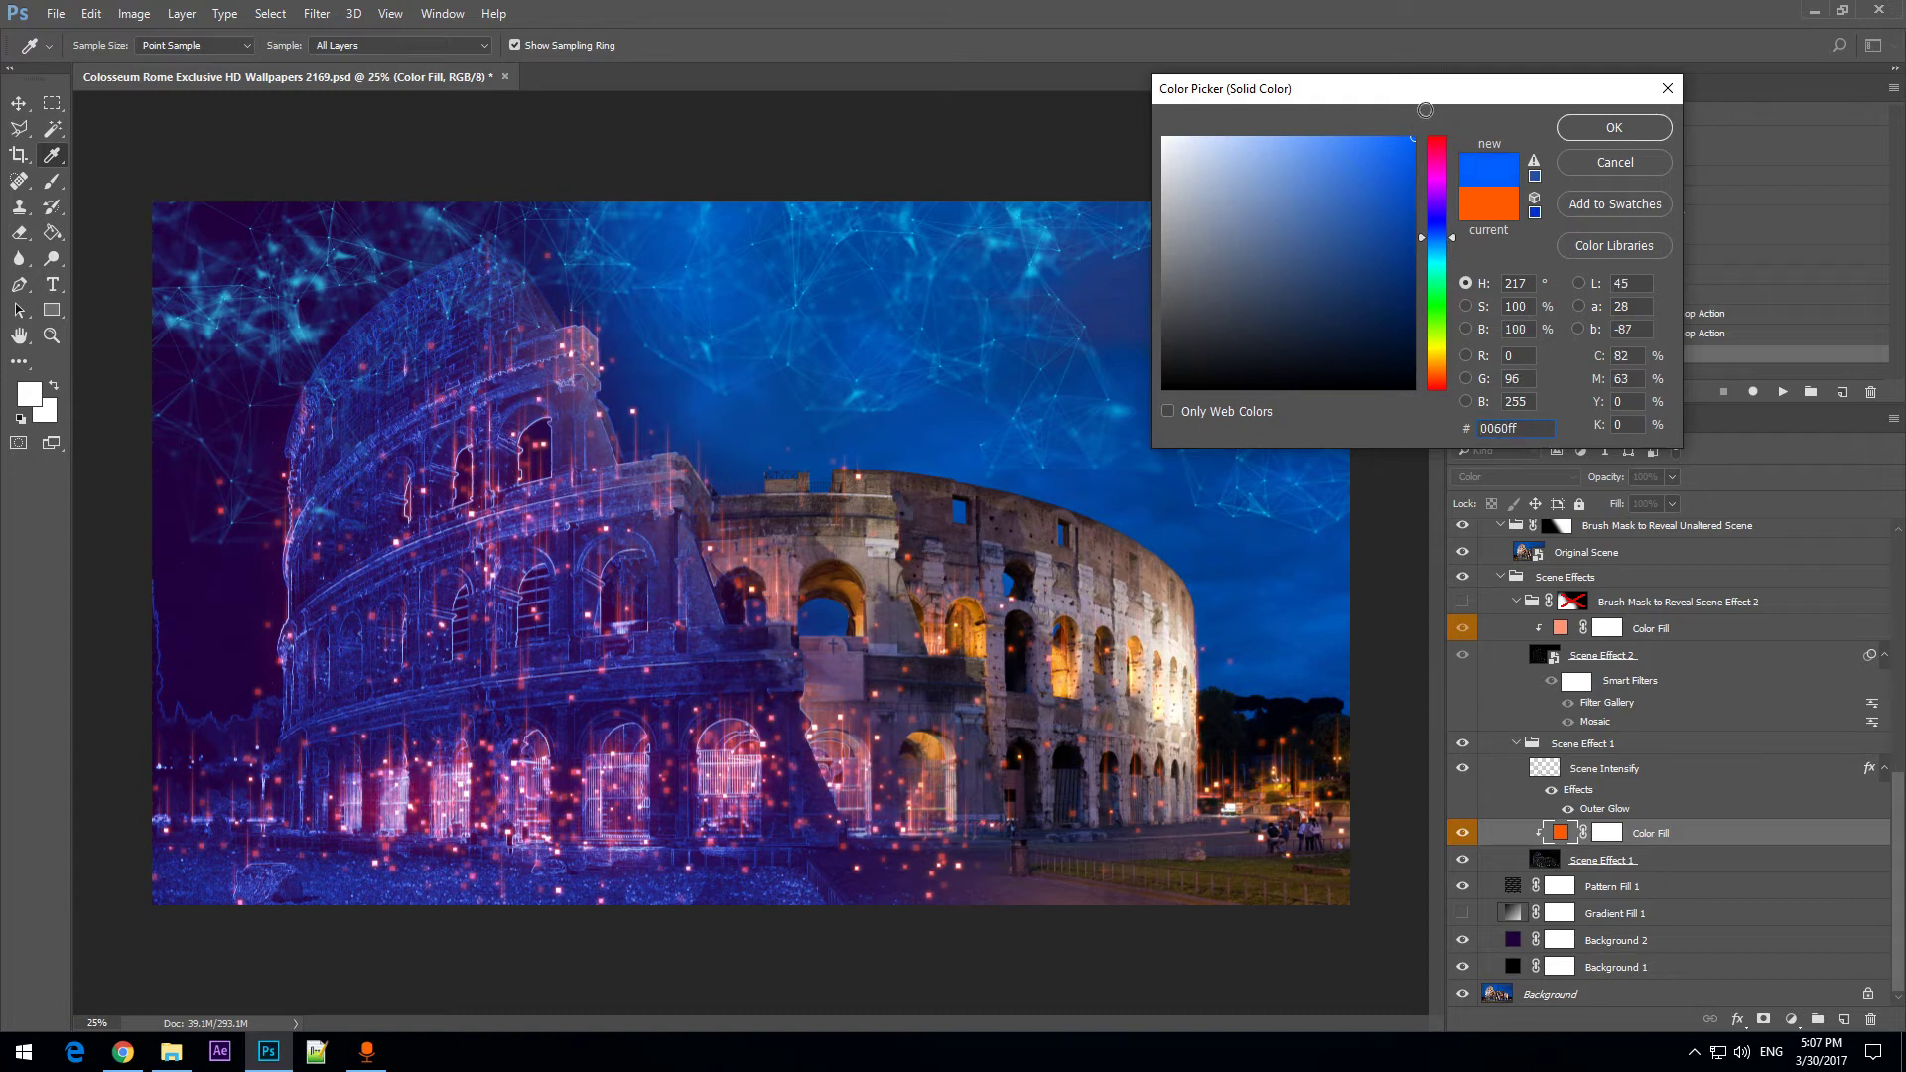
click(1591, 137)
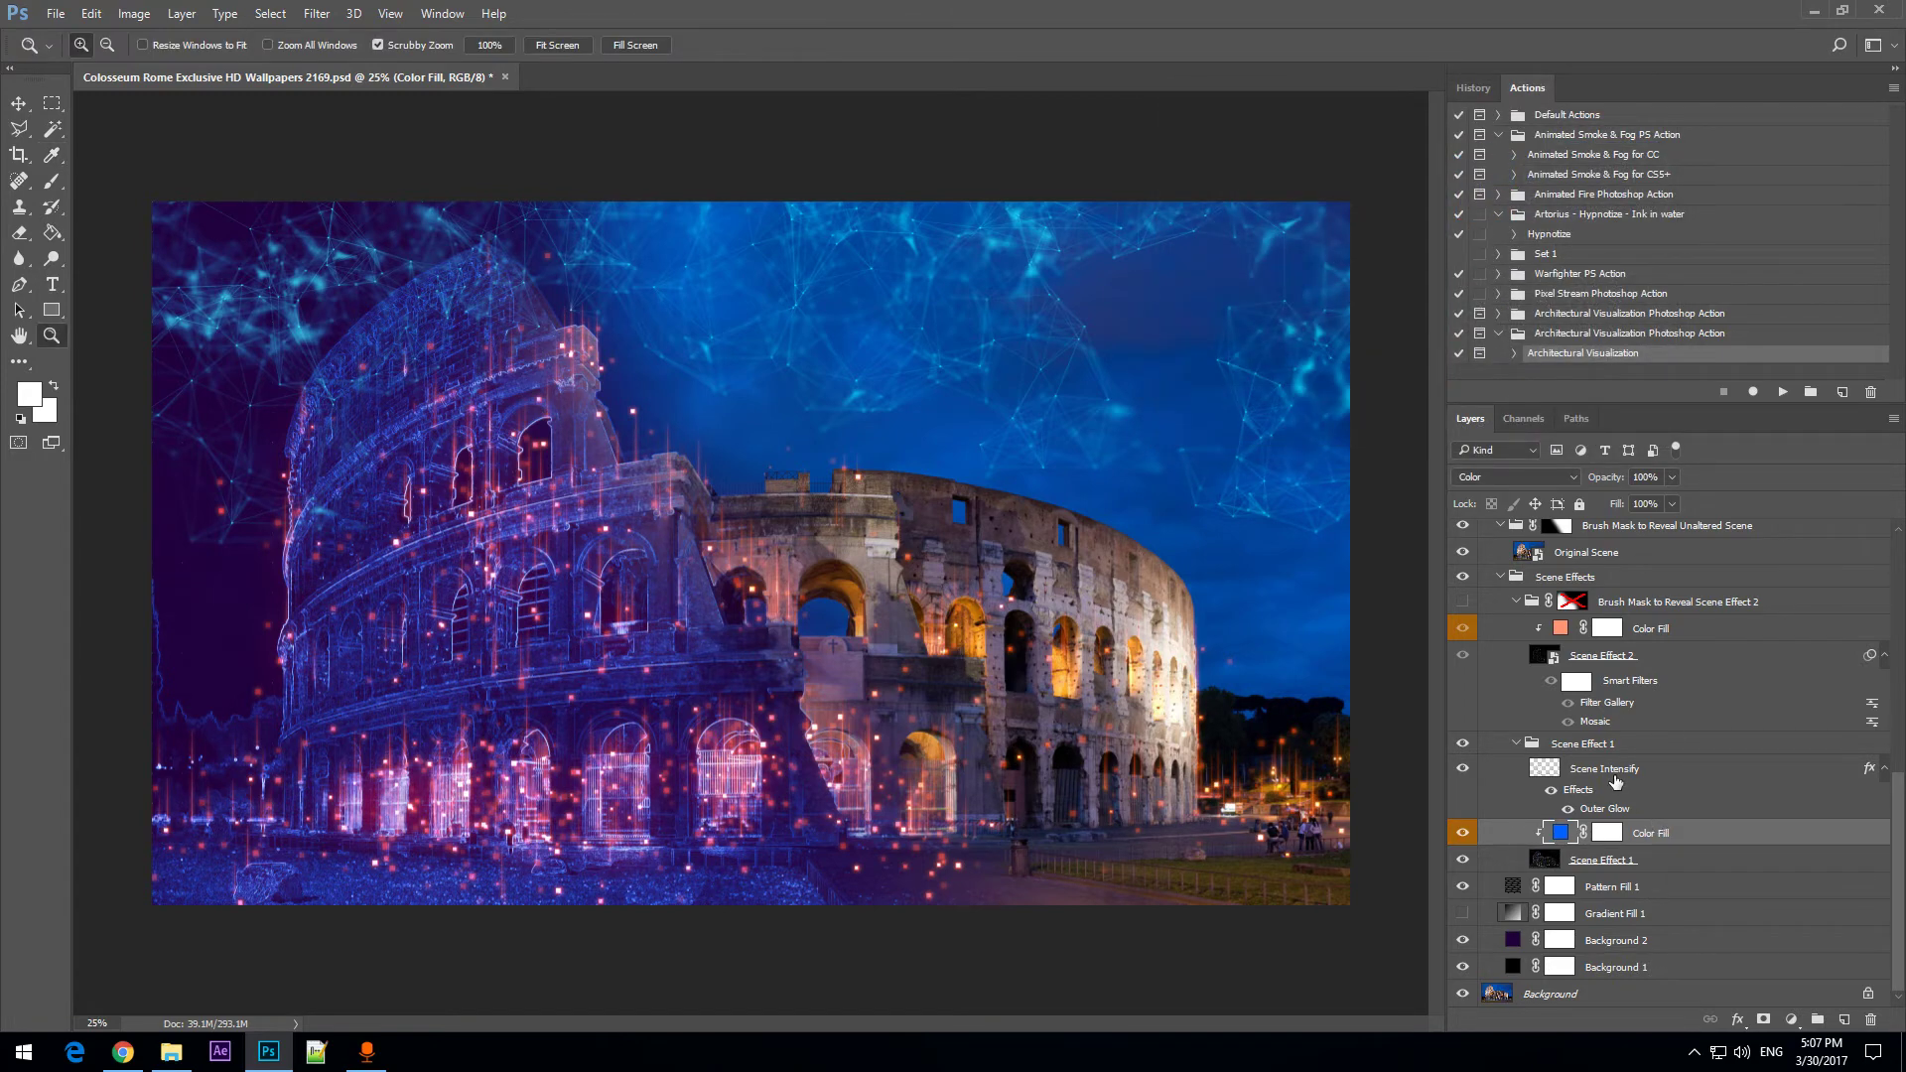
Change the Scene Intensify layer's Outer Glow colour to cyan.
click(1615, 779)
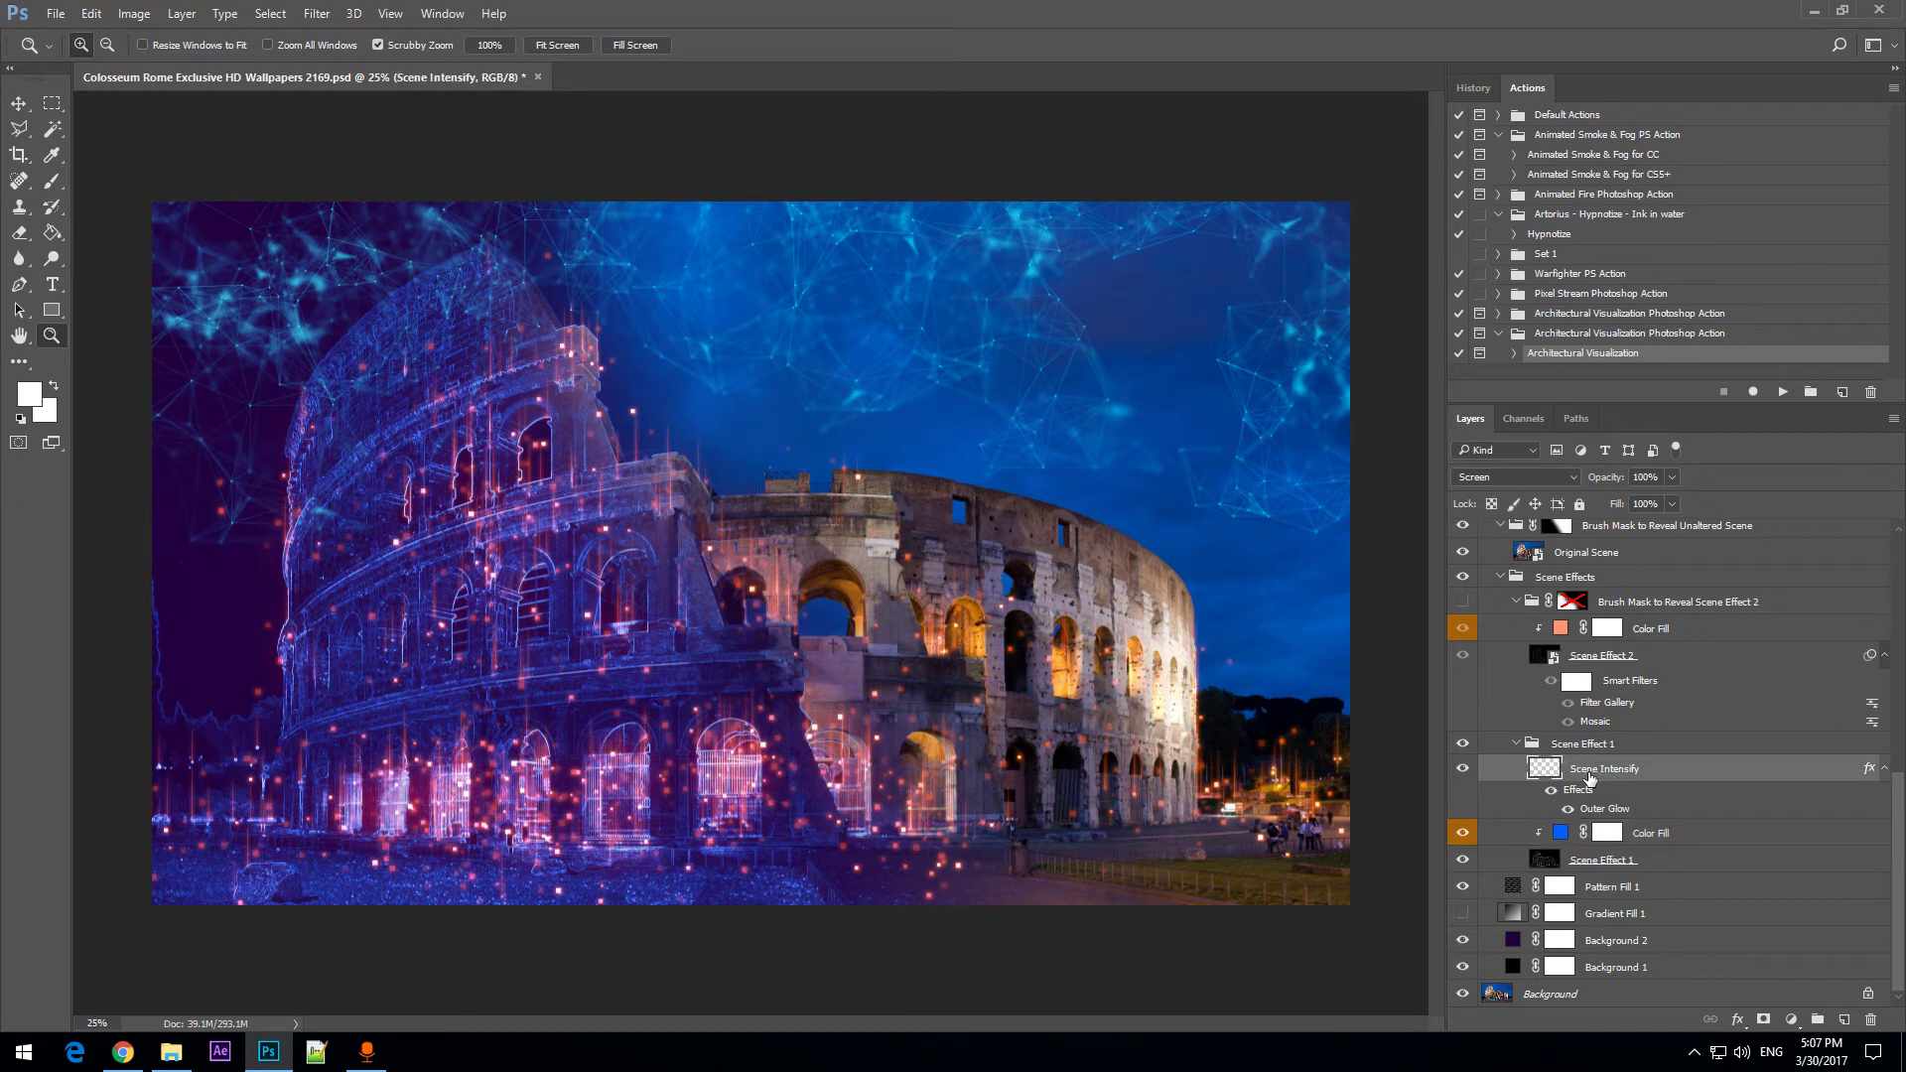
click(1464, 770)
click(1463, 770)
click(1885, 768)
click(1884, 806)
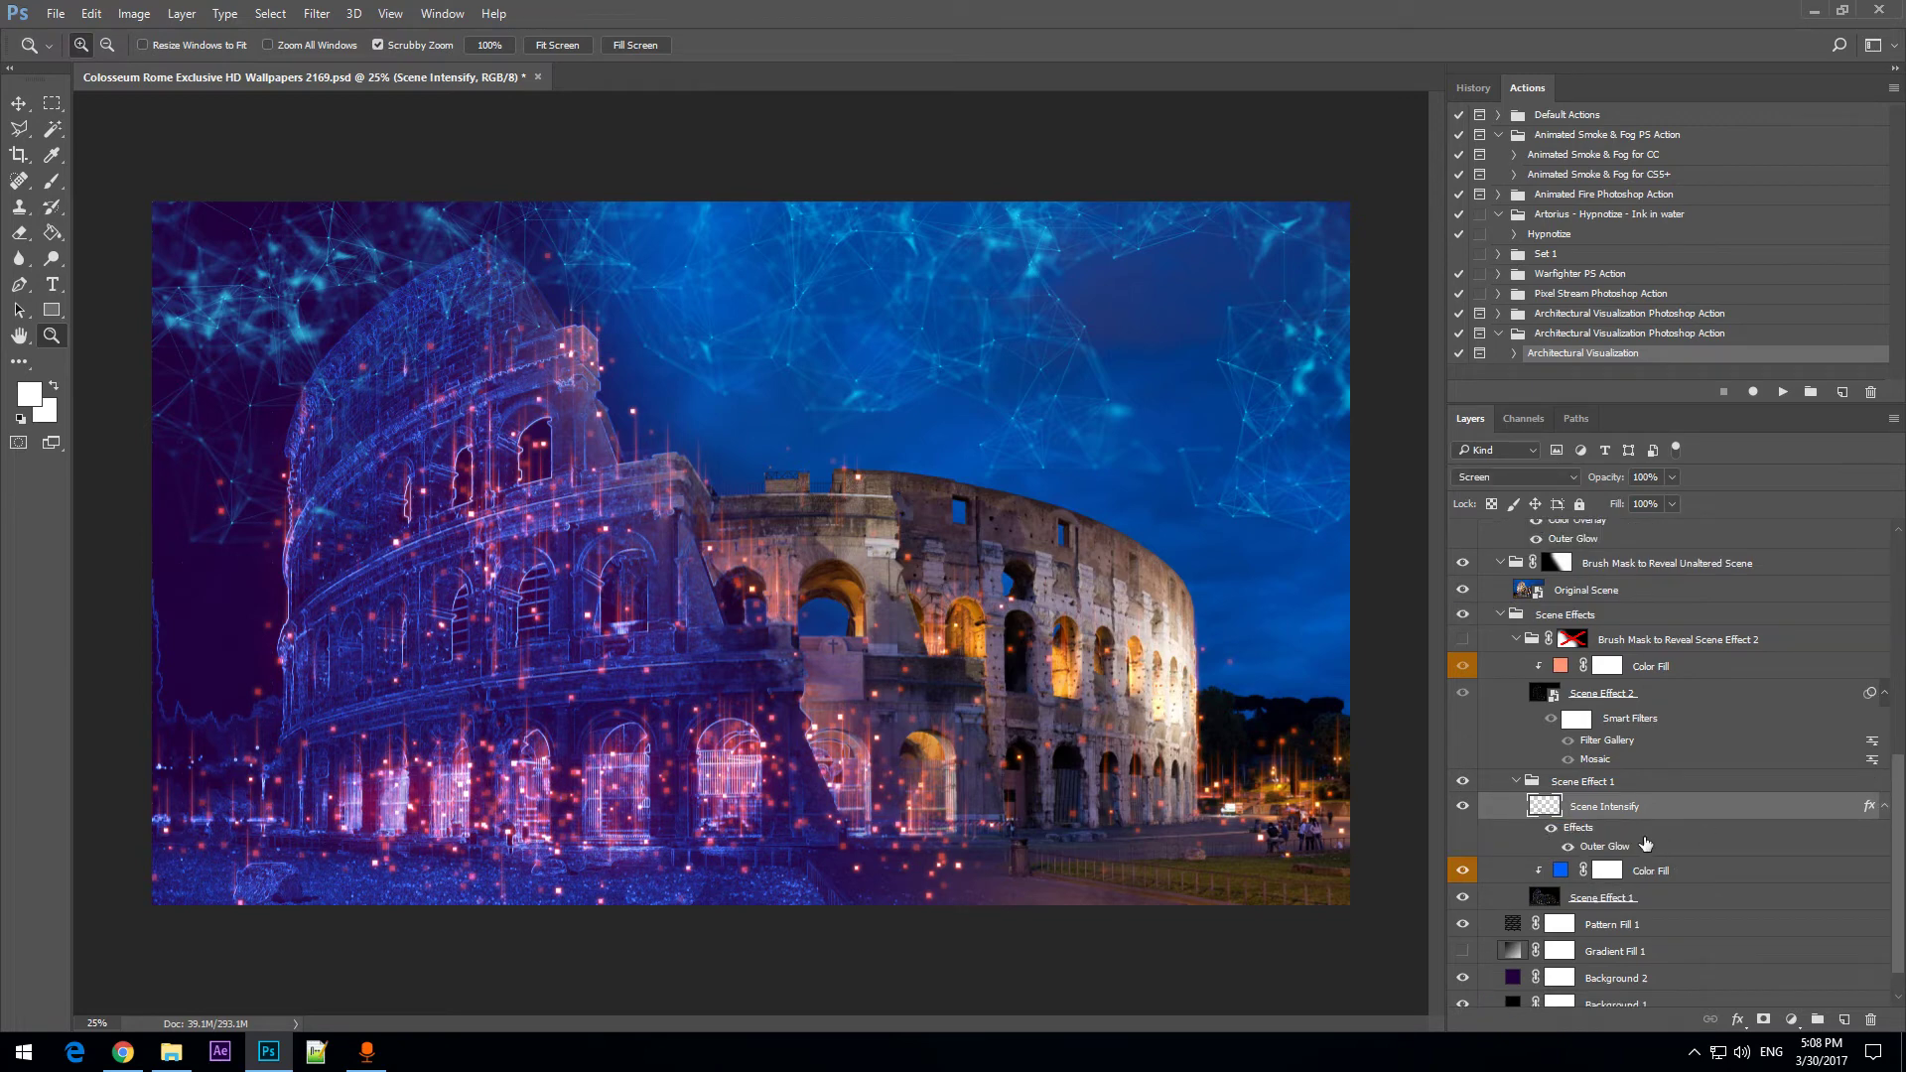
double_click(1617, 852)
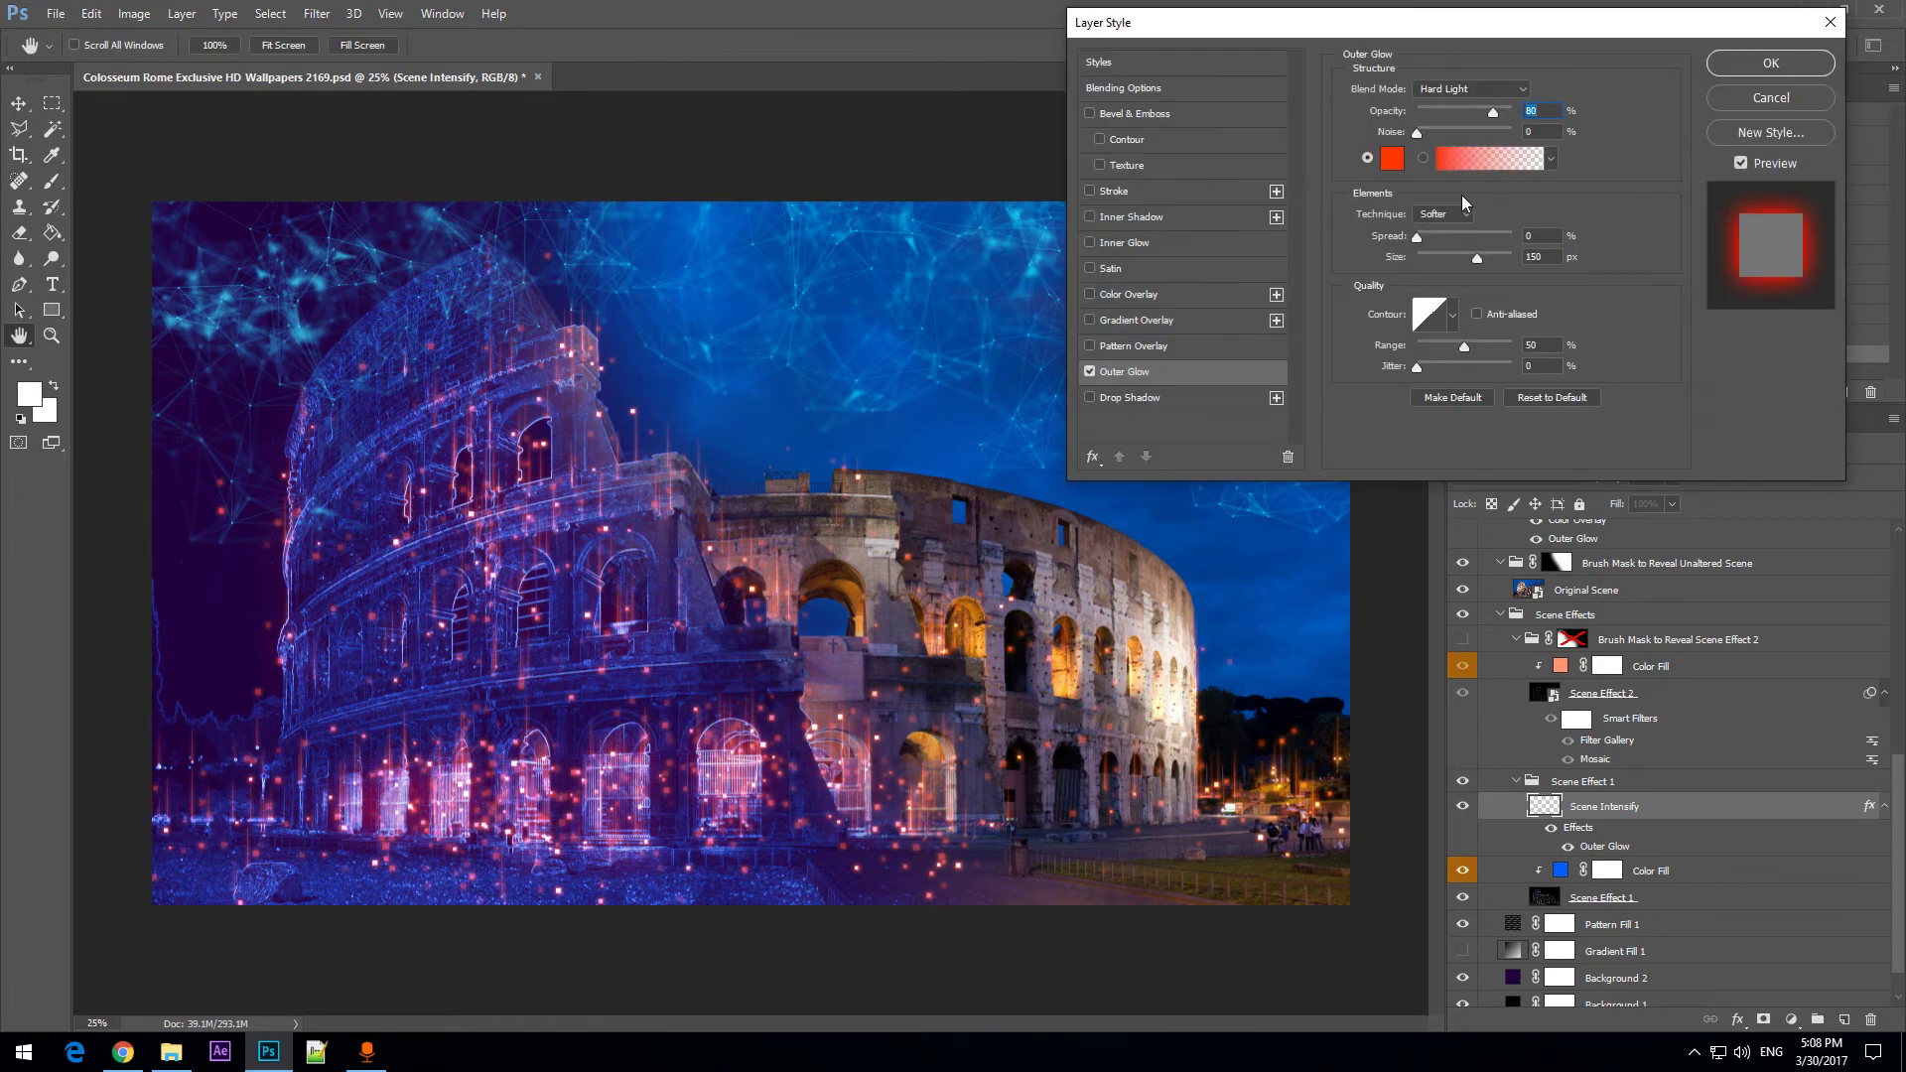
click(1393, 159)
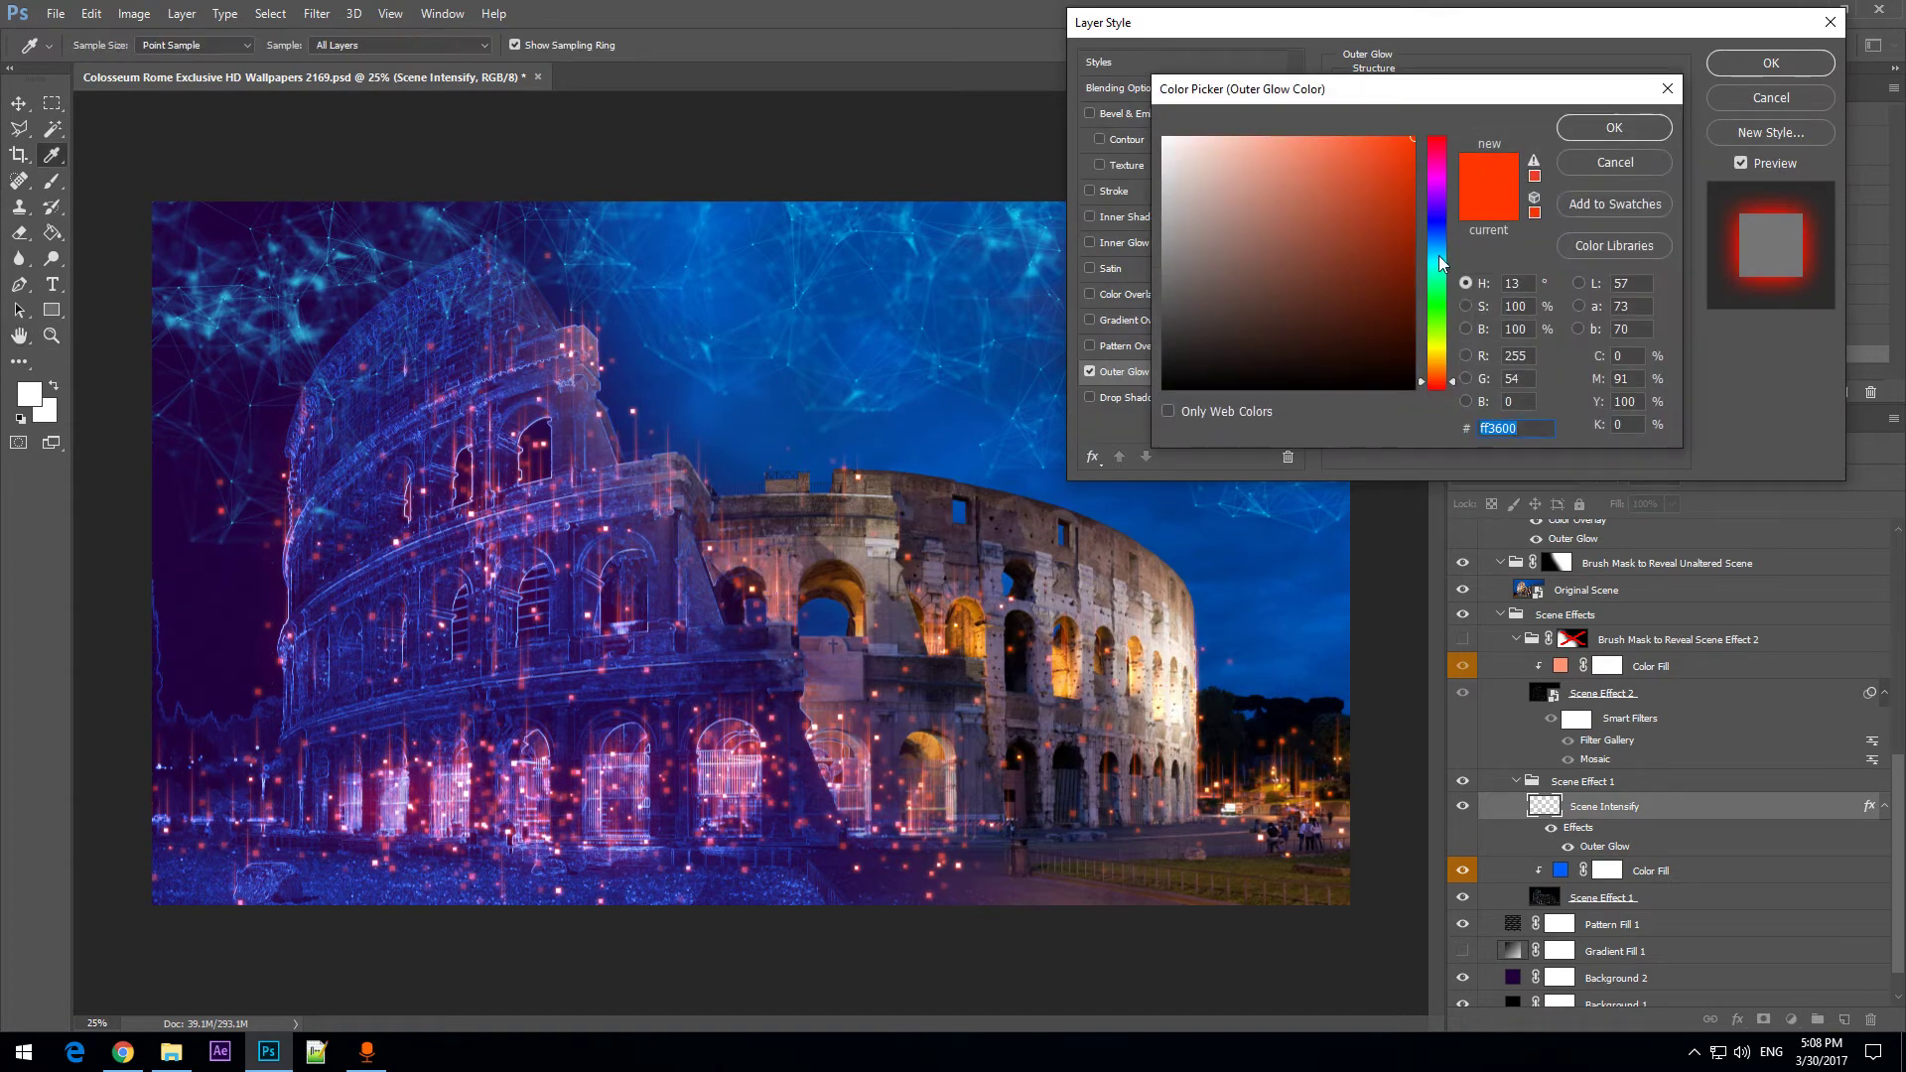
click(1440, 256)
mouse_move(1440, 255)
mouse_down()
mouse_move(1440, 228)
mouse_move(1445, 257)
mouse_up()
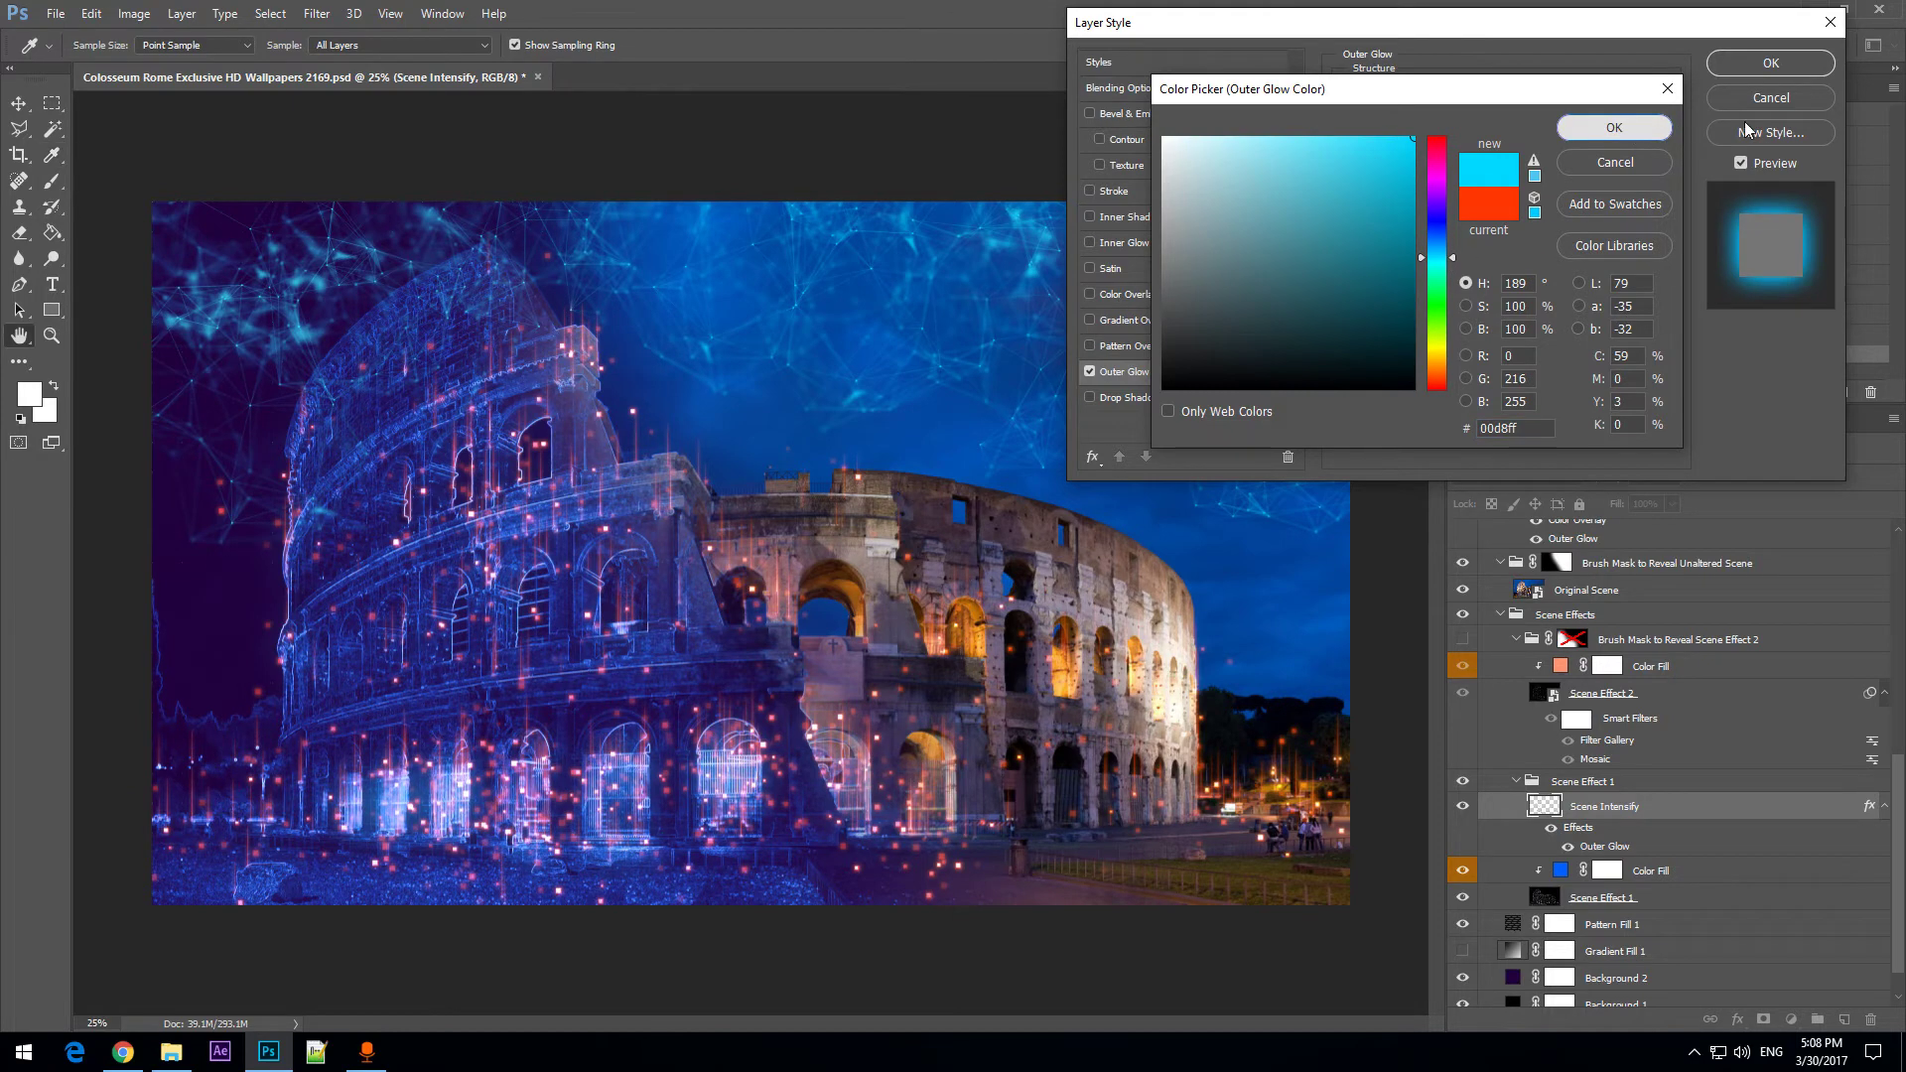
click(1615, 127)
click(1771, 63)
key(z)
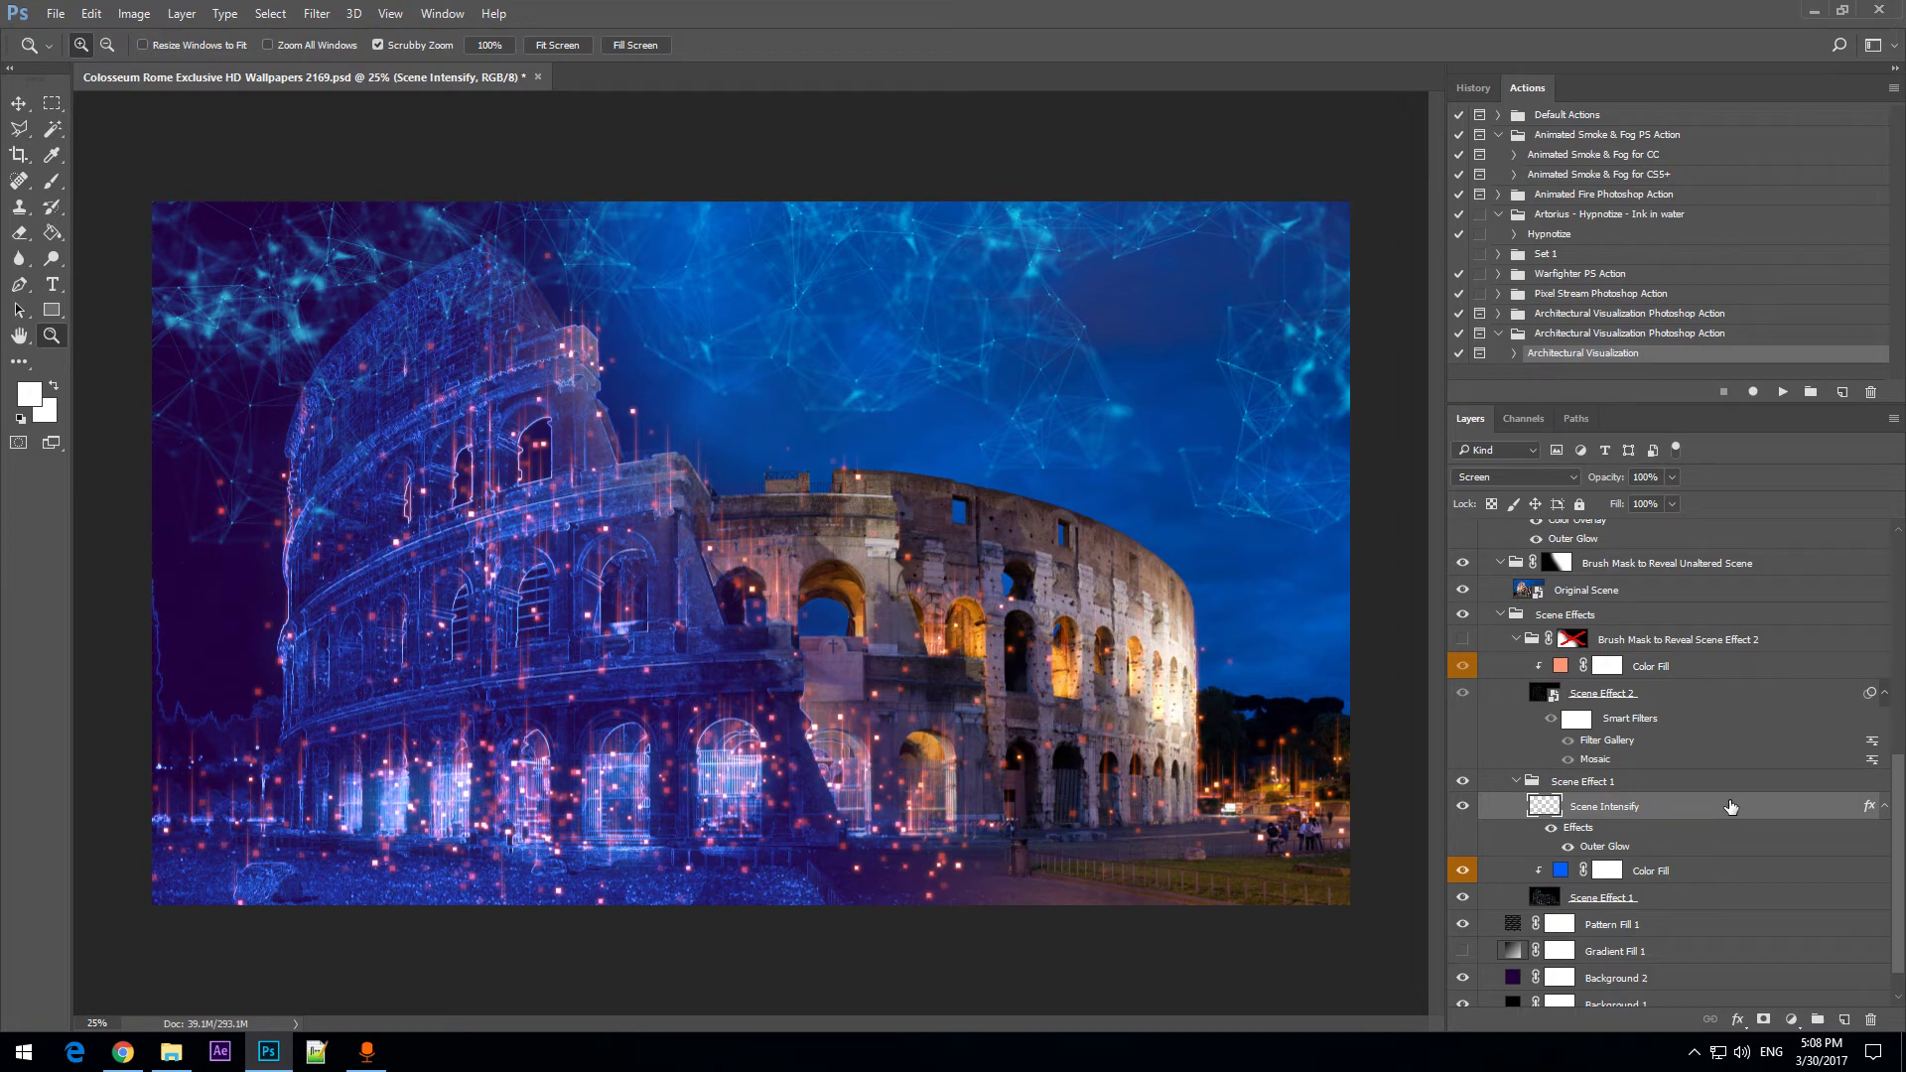
Step back in History to 'Disable Layer Mask', undoing the glow and fill colour changes.
scroll(1668, 806, up, 1)
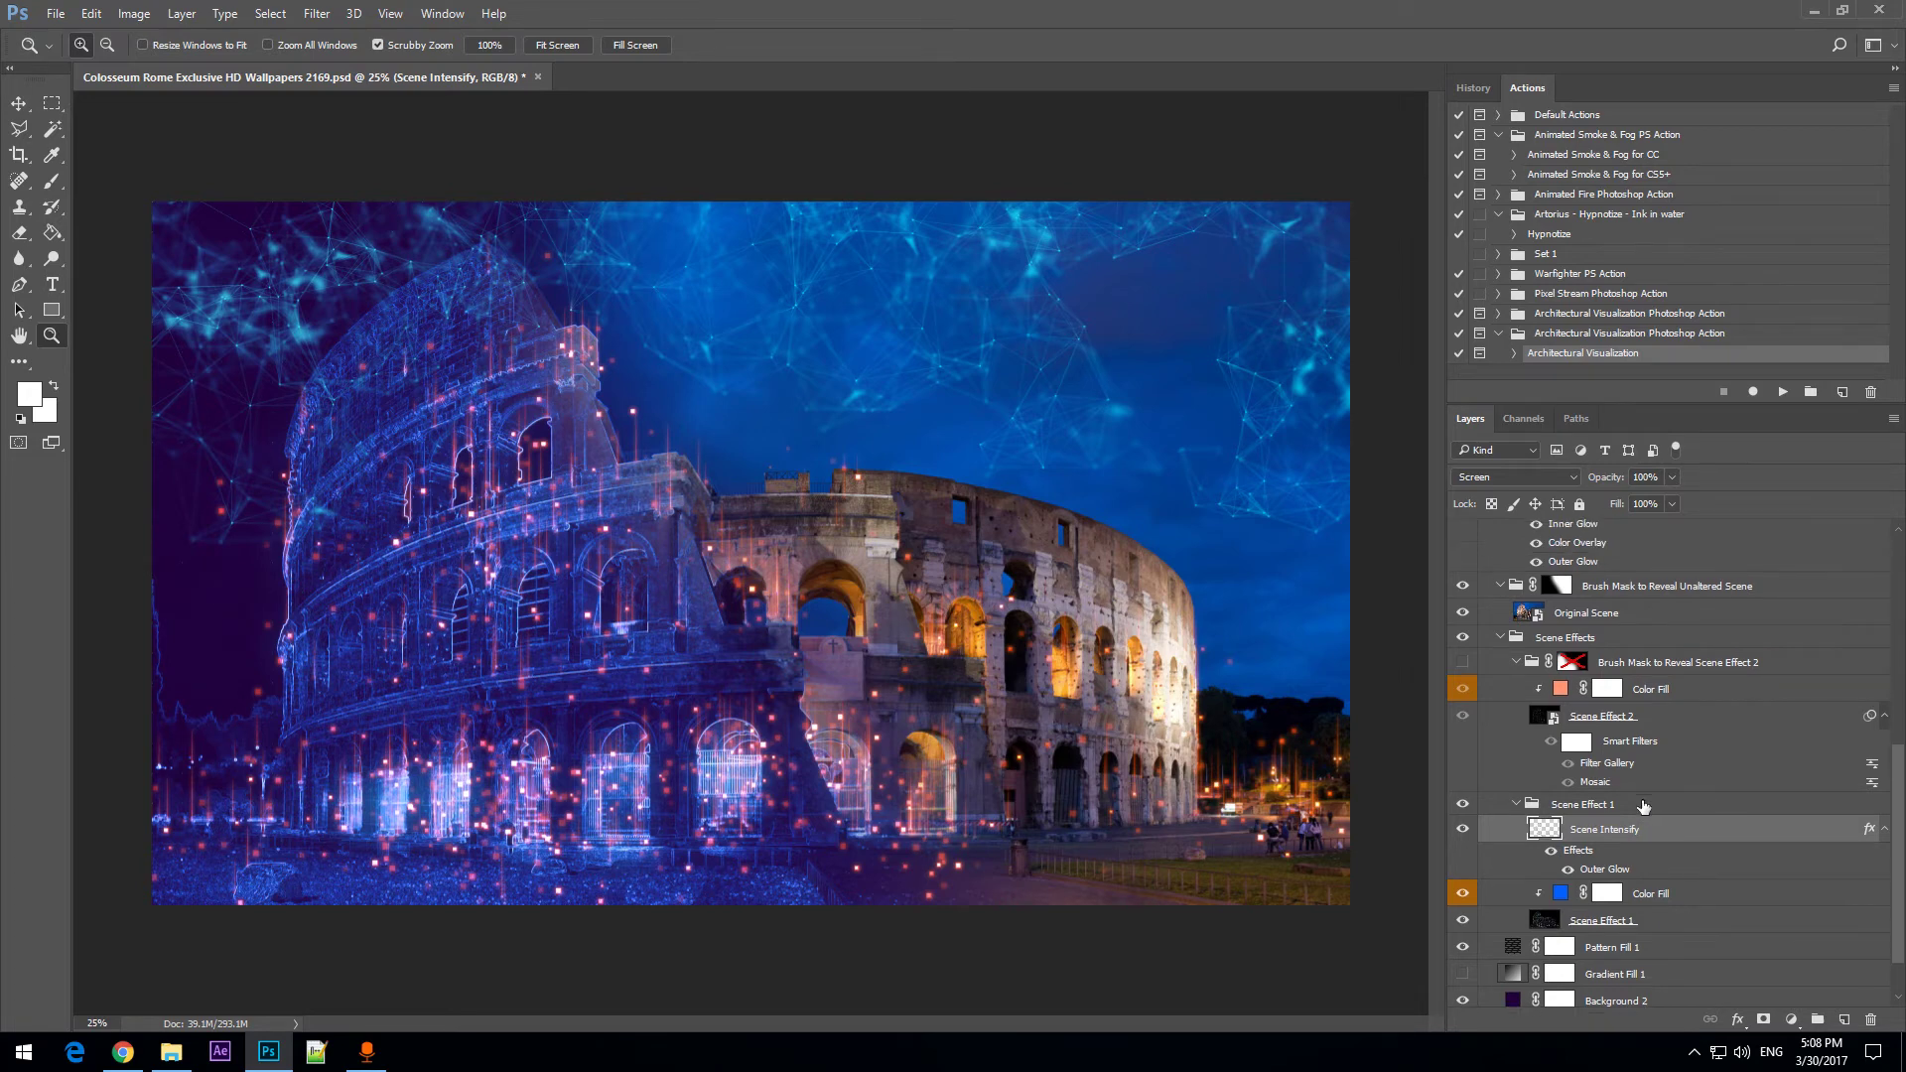
click(1469, 89)
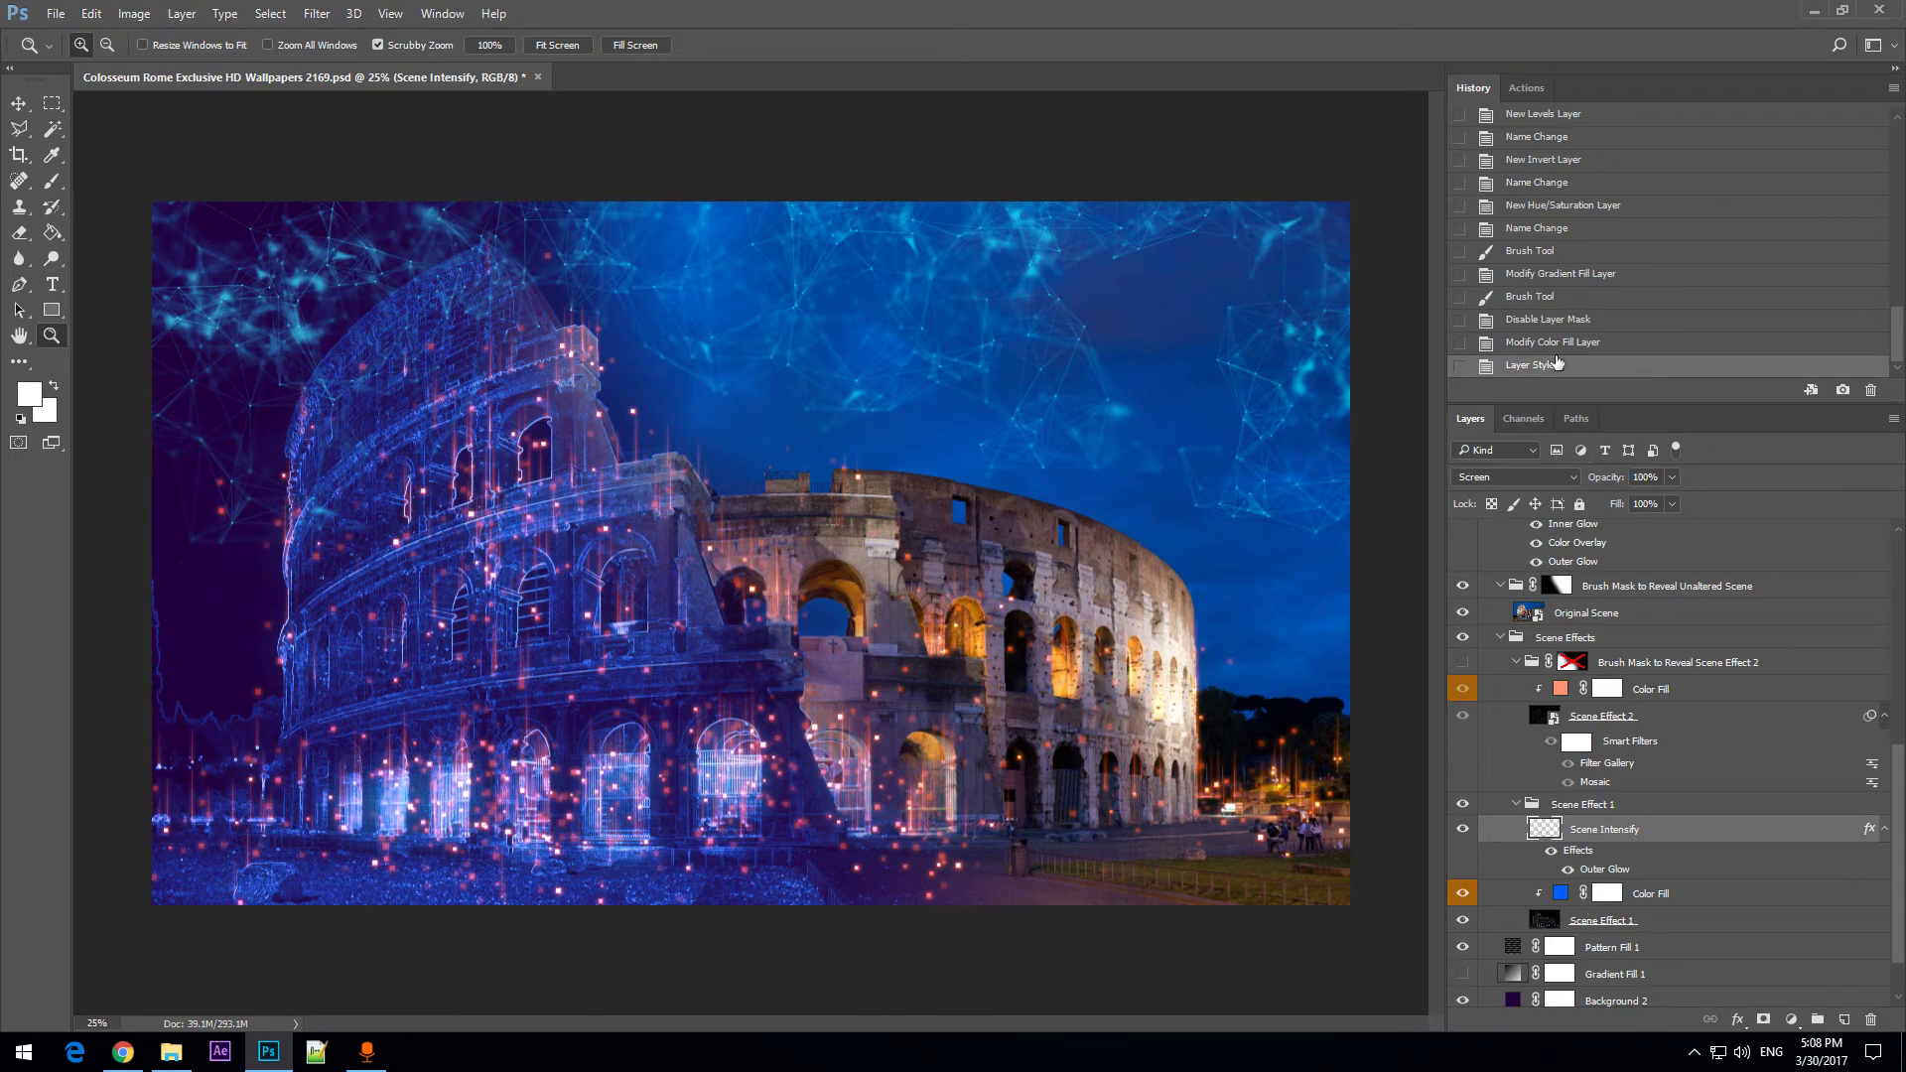
click(1526, 348)
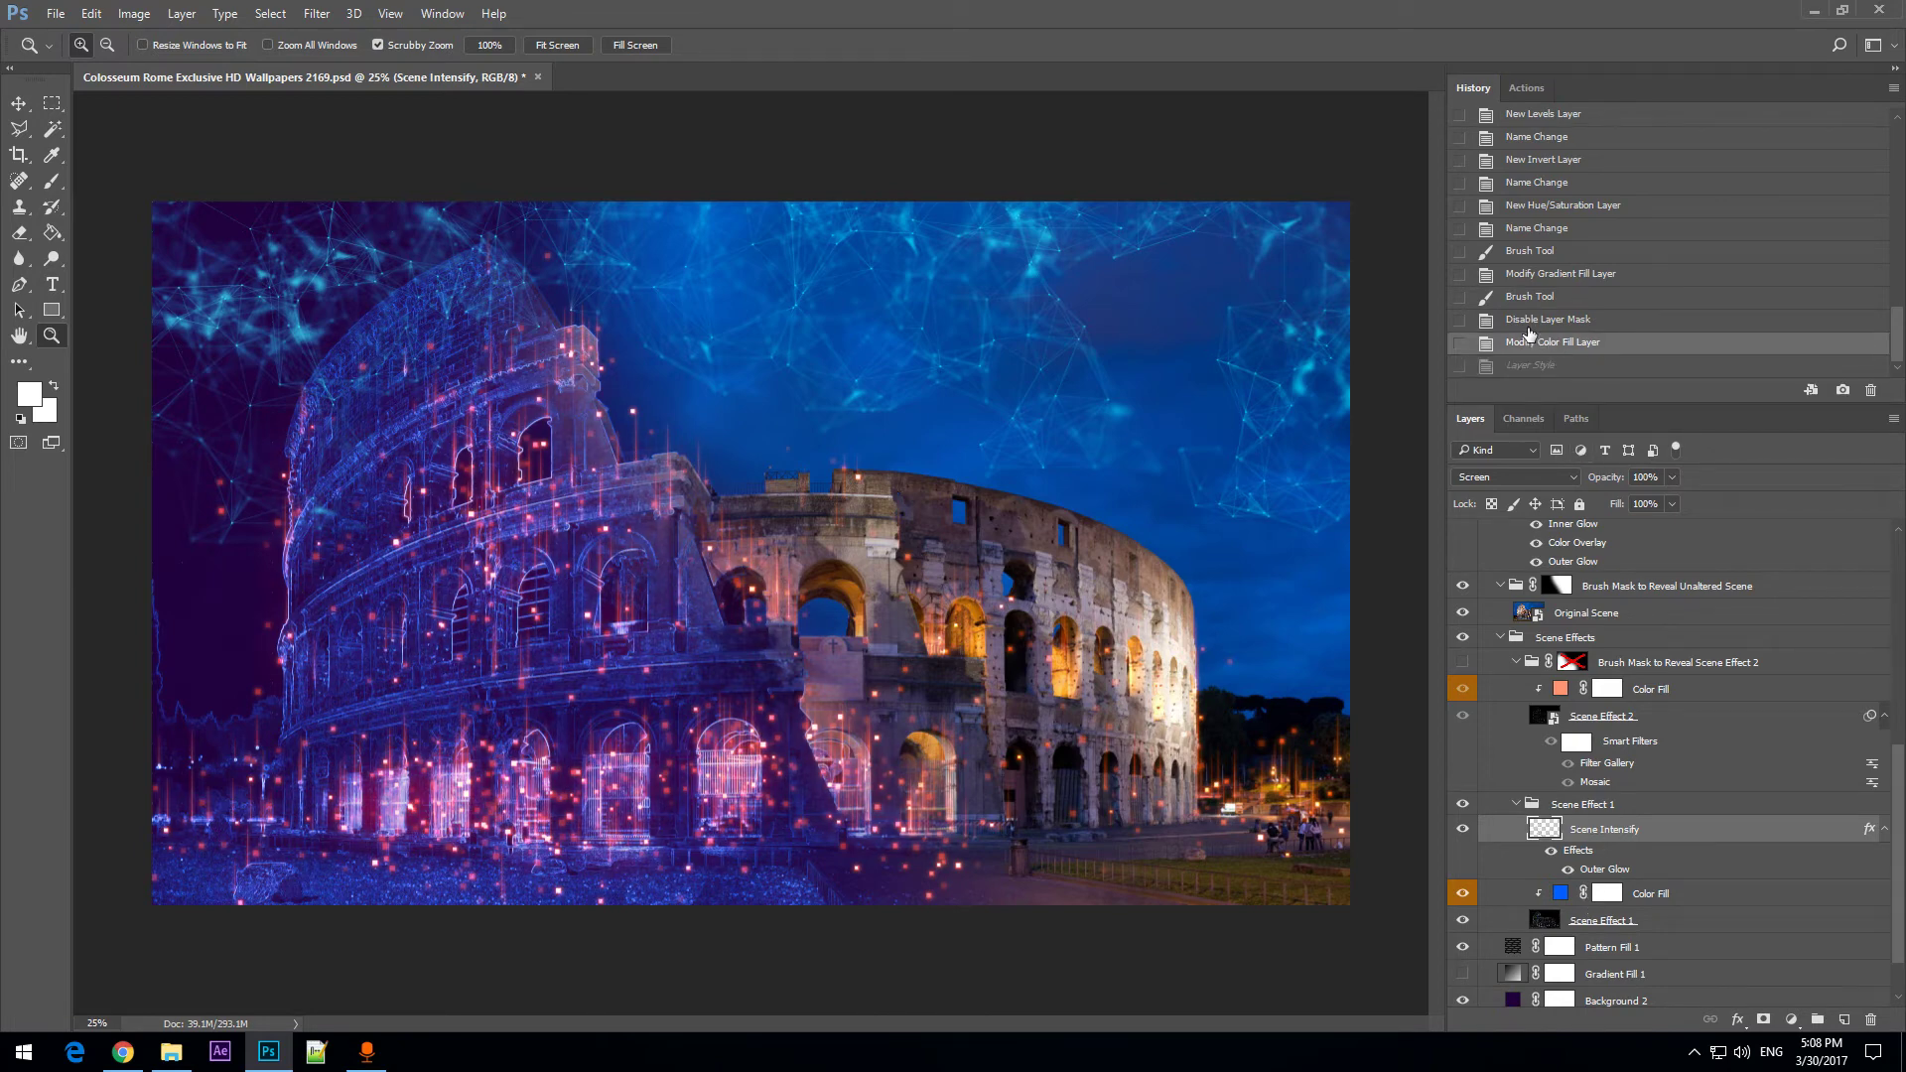
click(1530, 322)
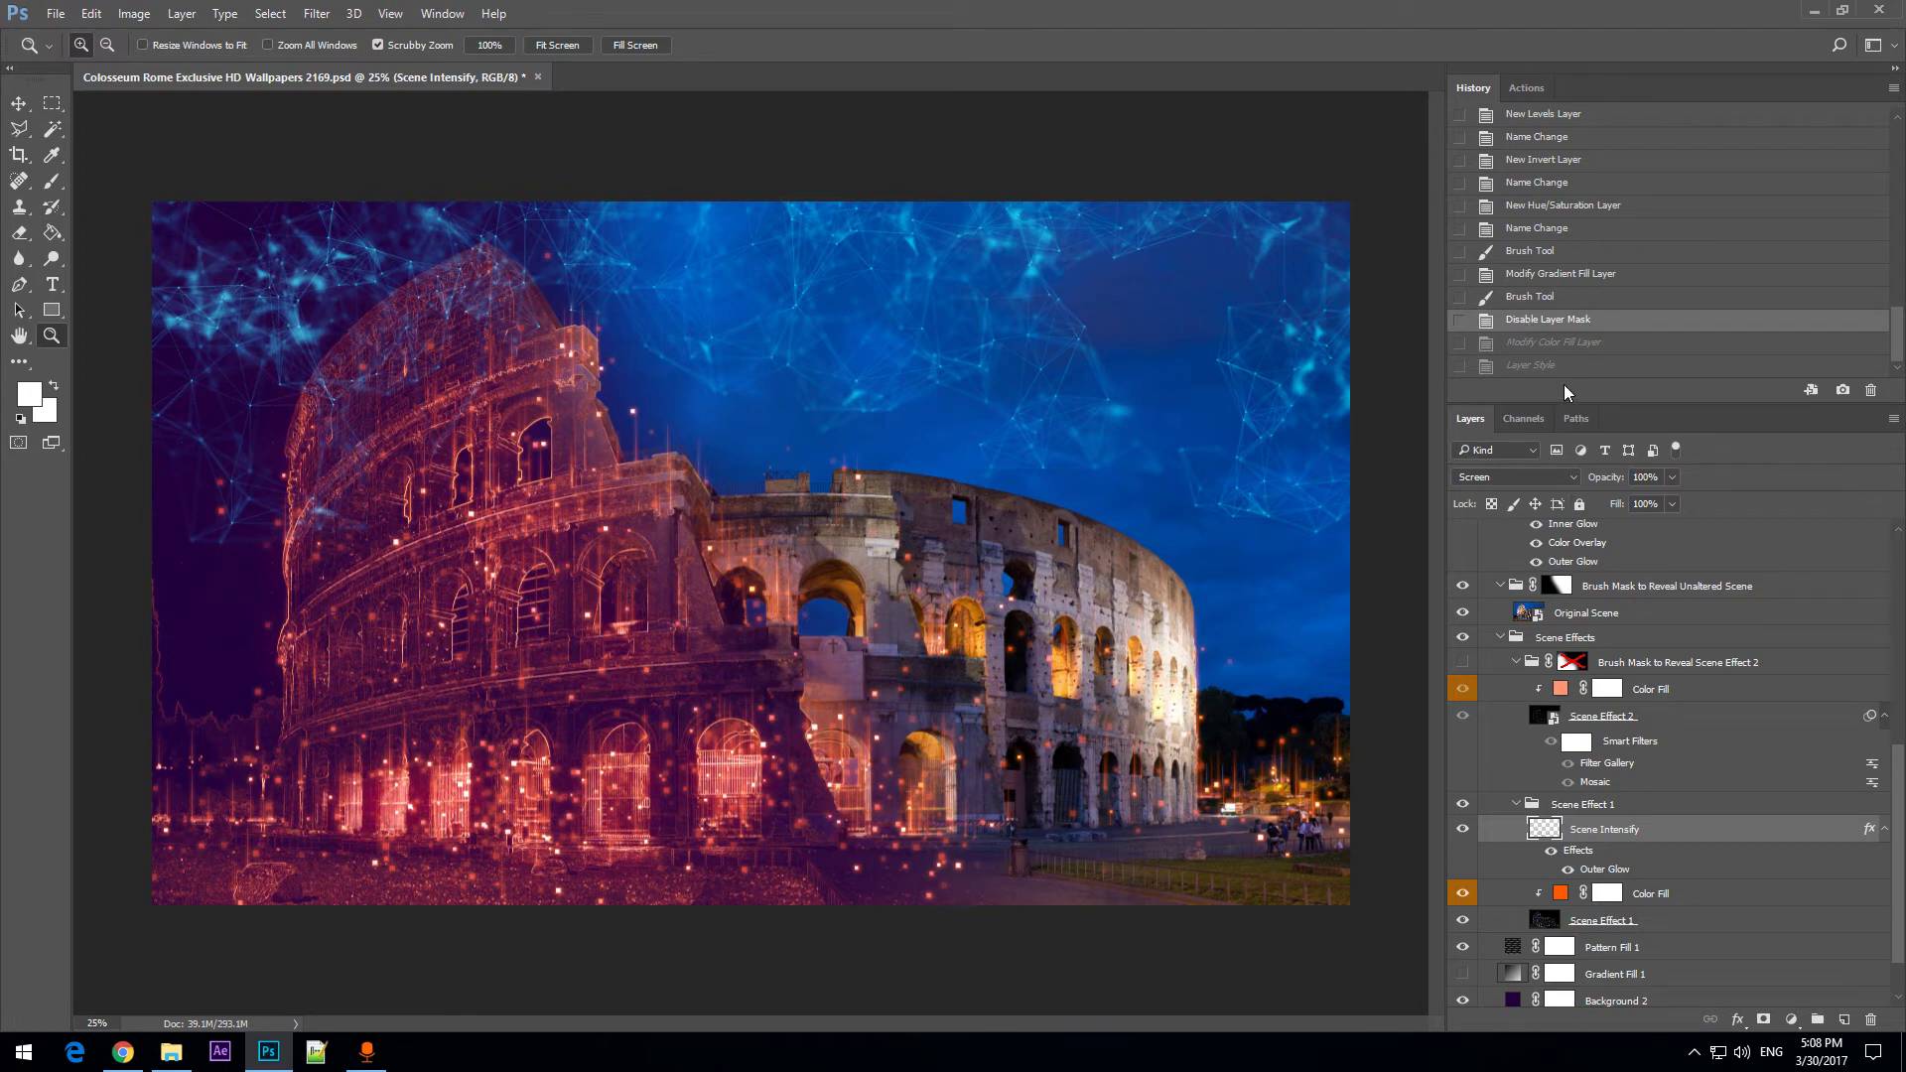
Show the Brush Mask to Reveal Scene Effect 2 group, comparing it off and on.
scroll(1633, 817, up, 3)
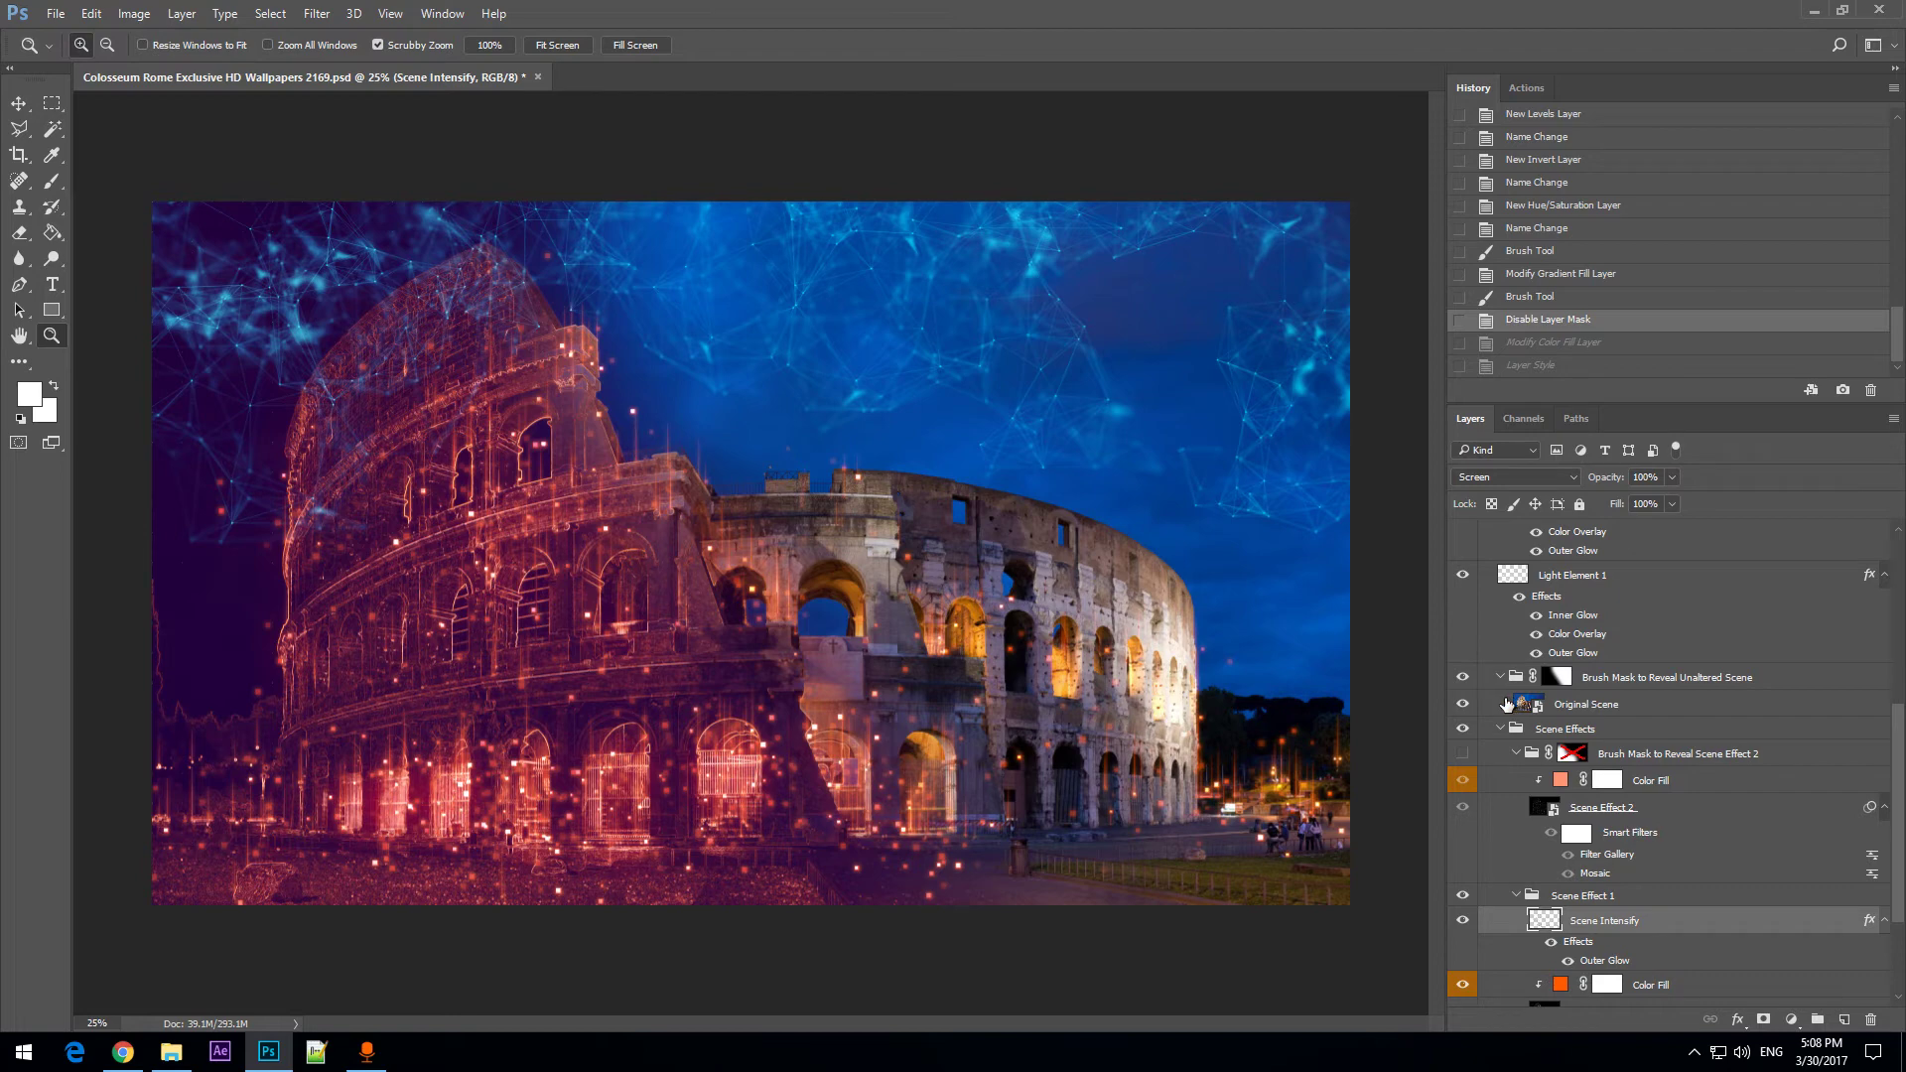
click(1464, 754)
click(1463, 755)
click(1464, 756)
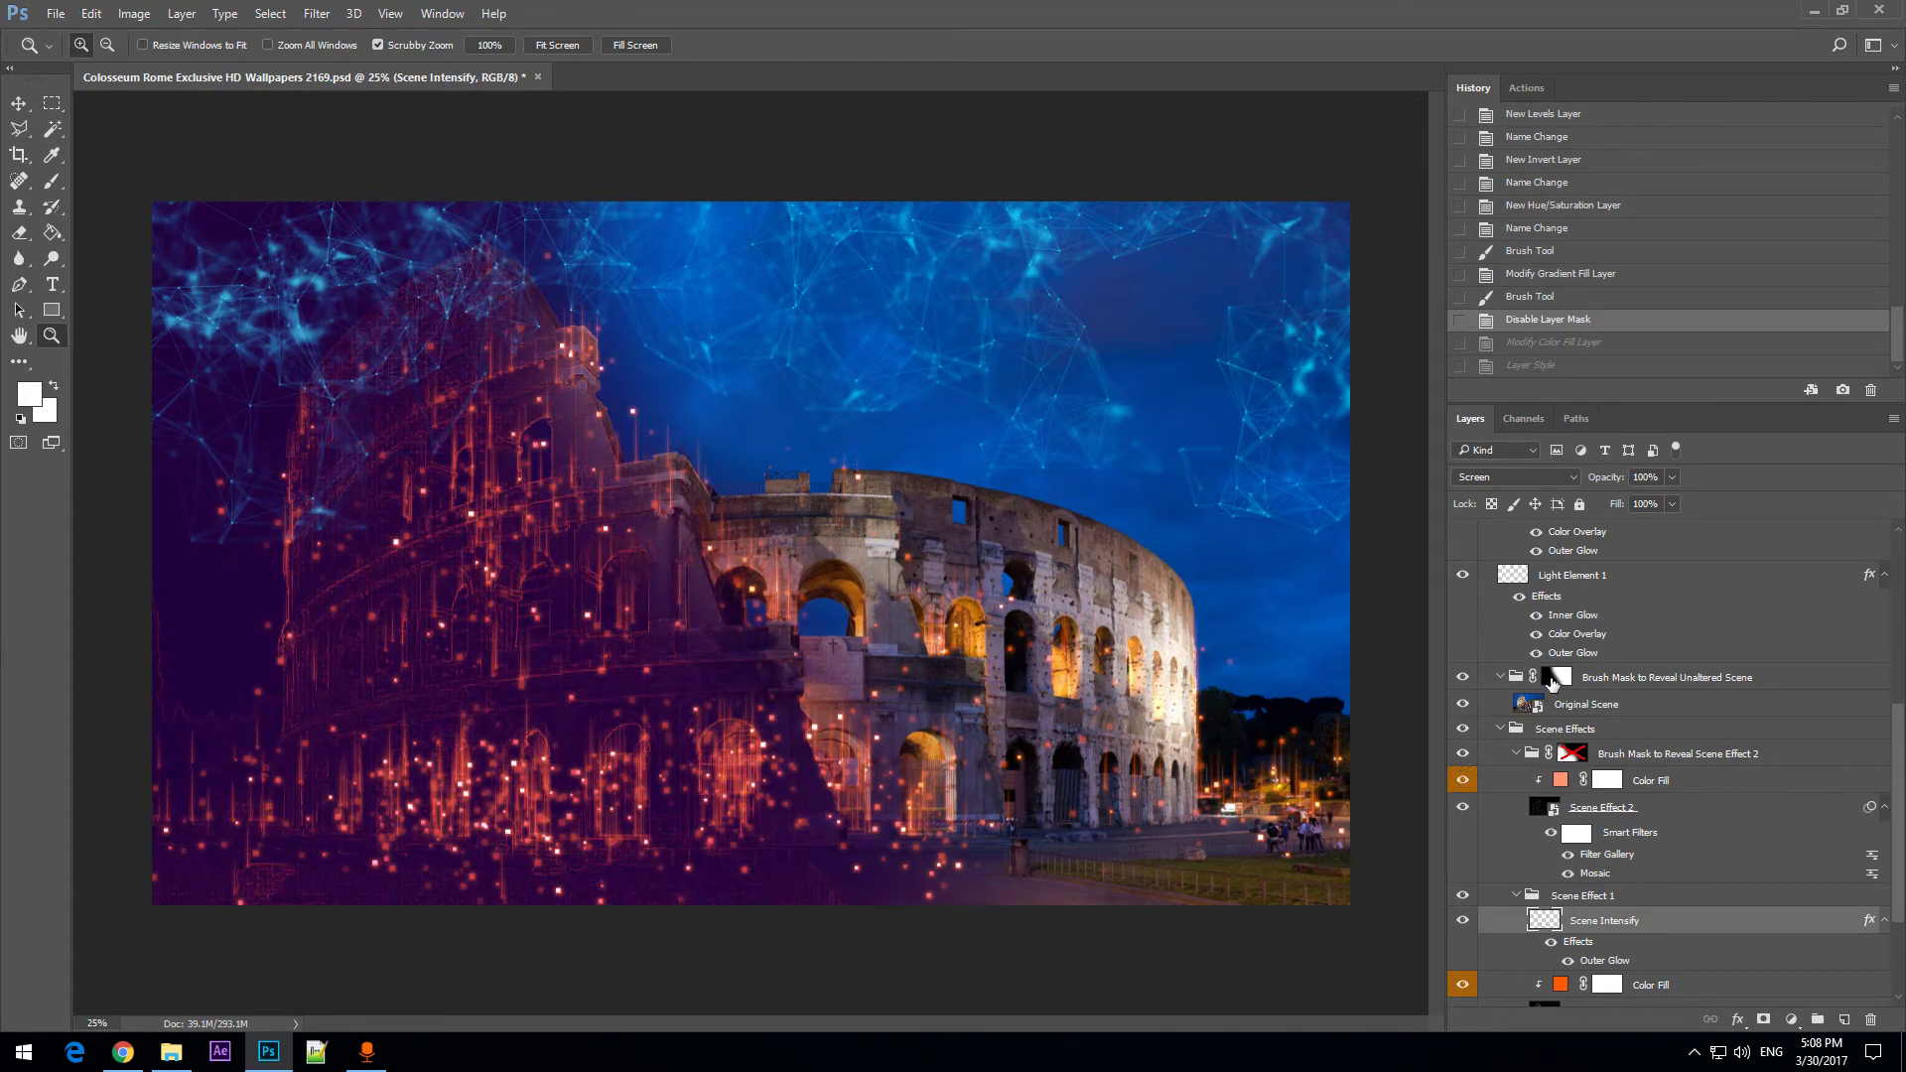
Hide the unaltered Colosseum photo, re-enable the Scene Effect 2 mask and fill it with black.
click(1464, 678)
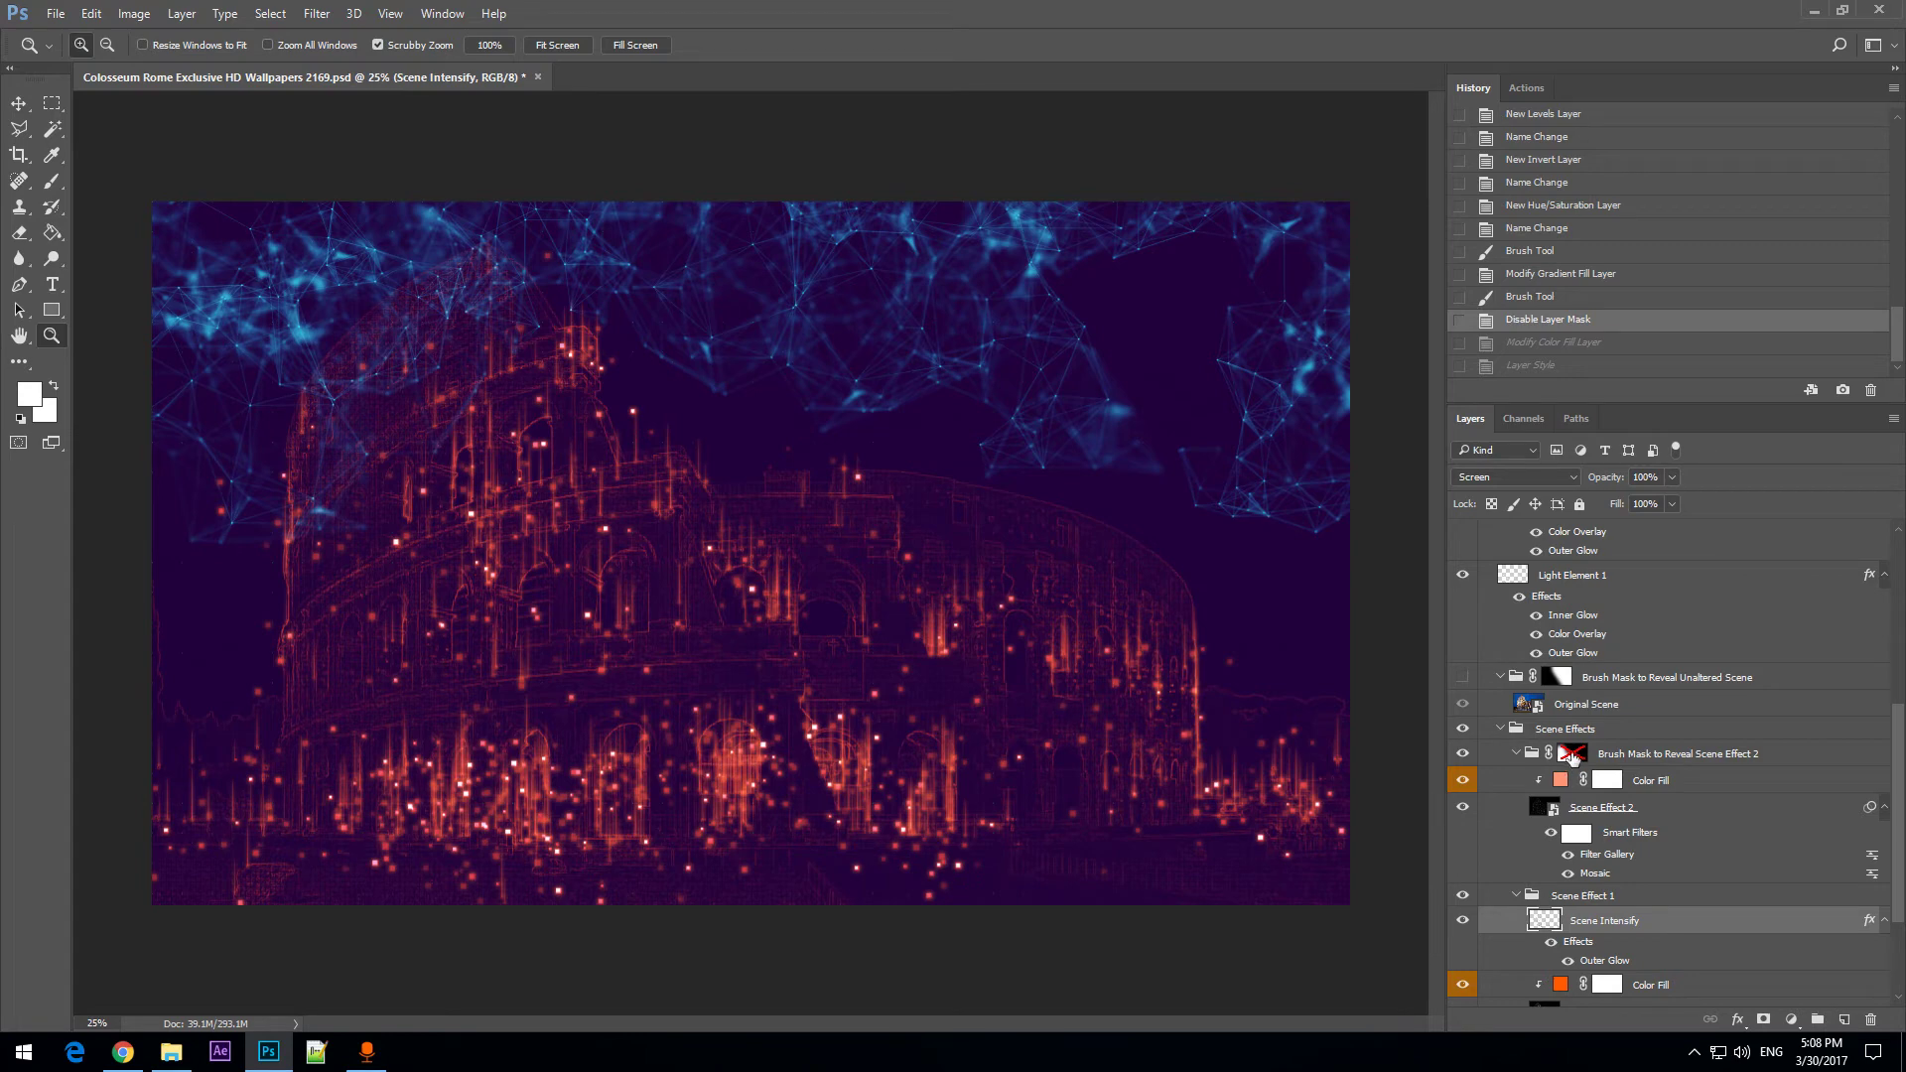
shift+click(1574, 757)
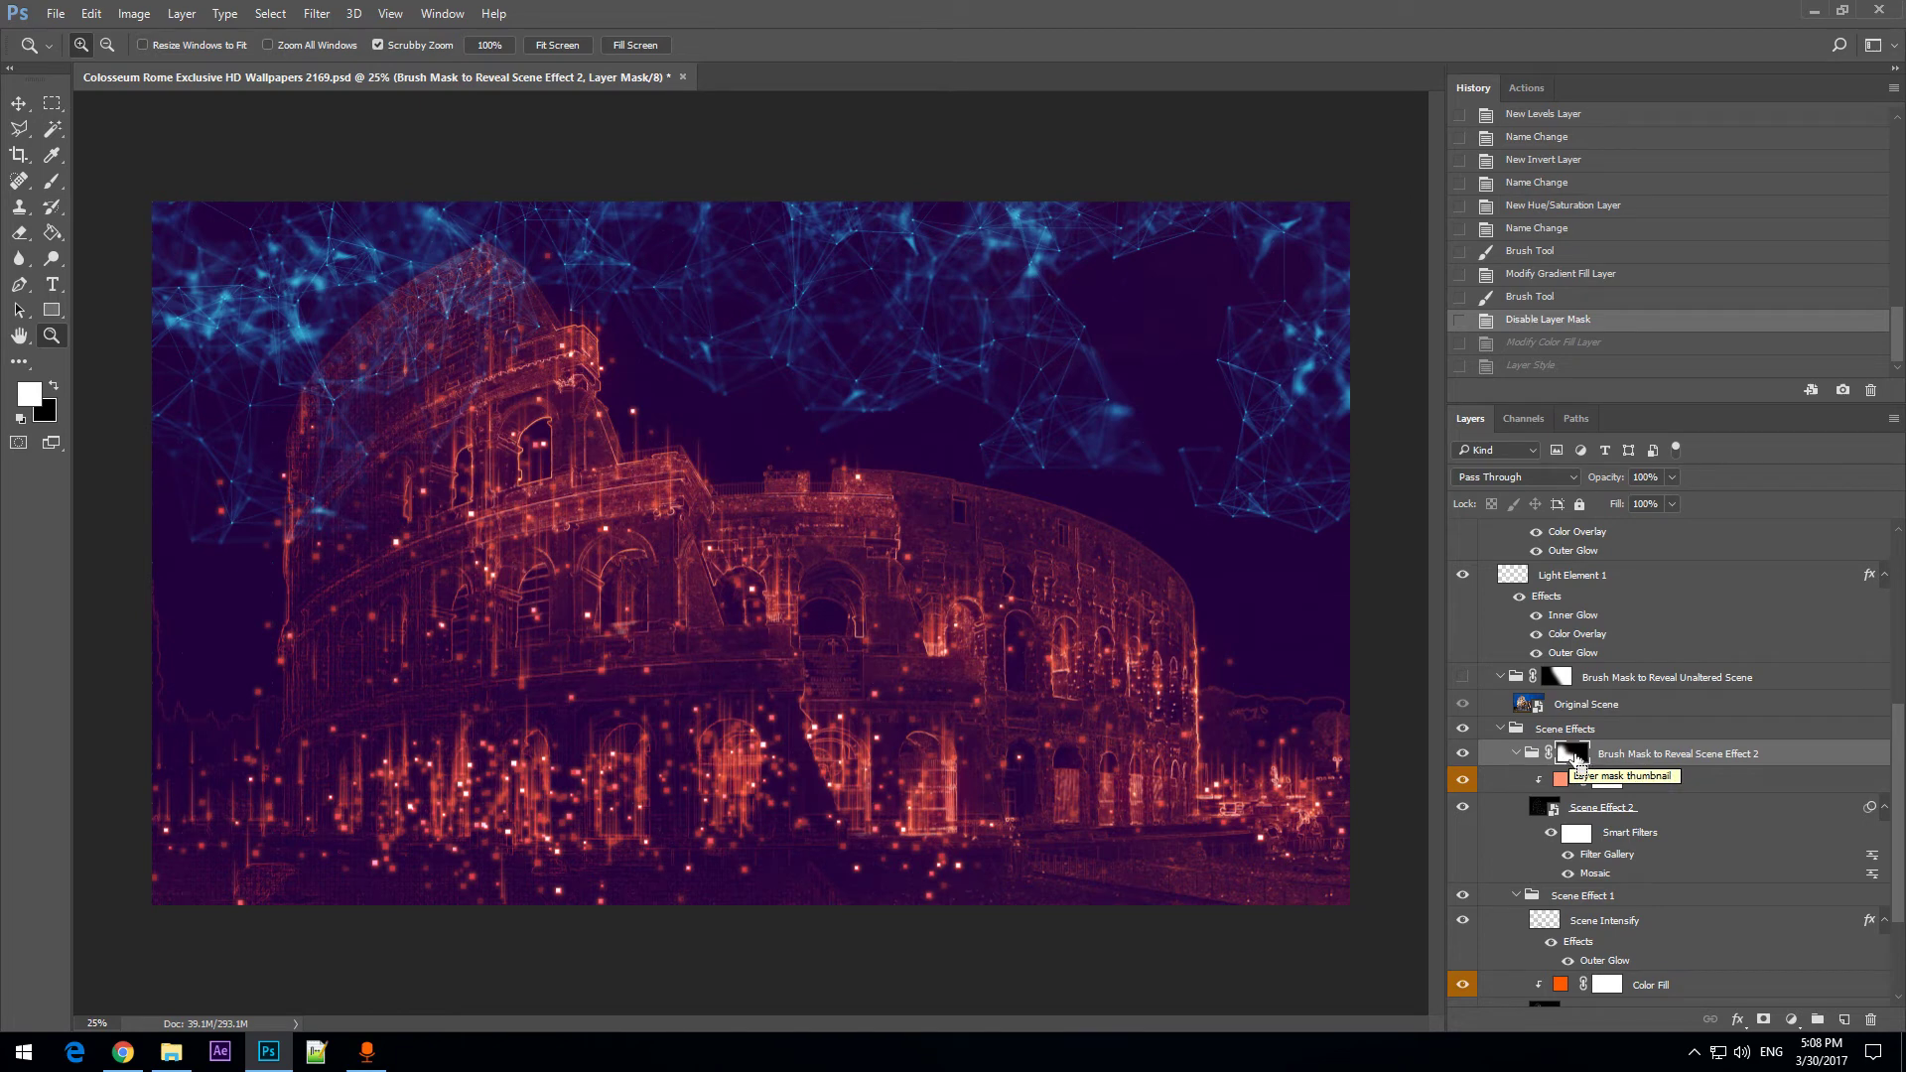
key(ctrl+a)
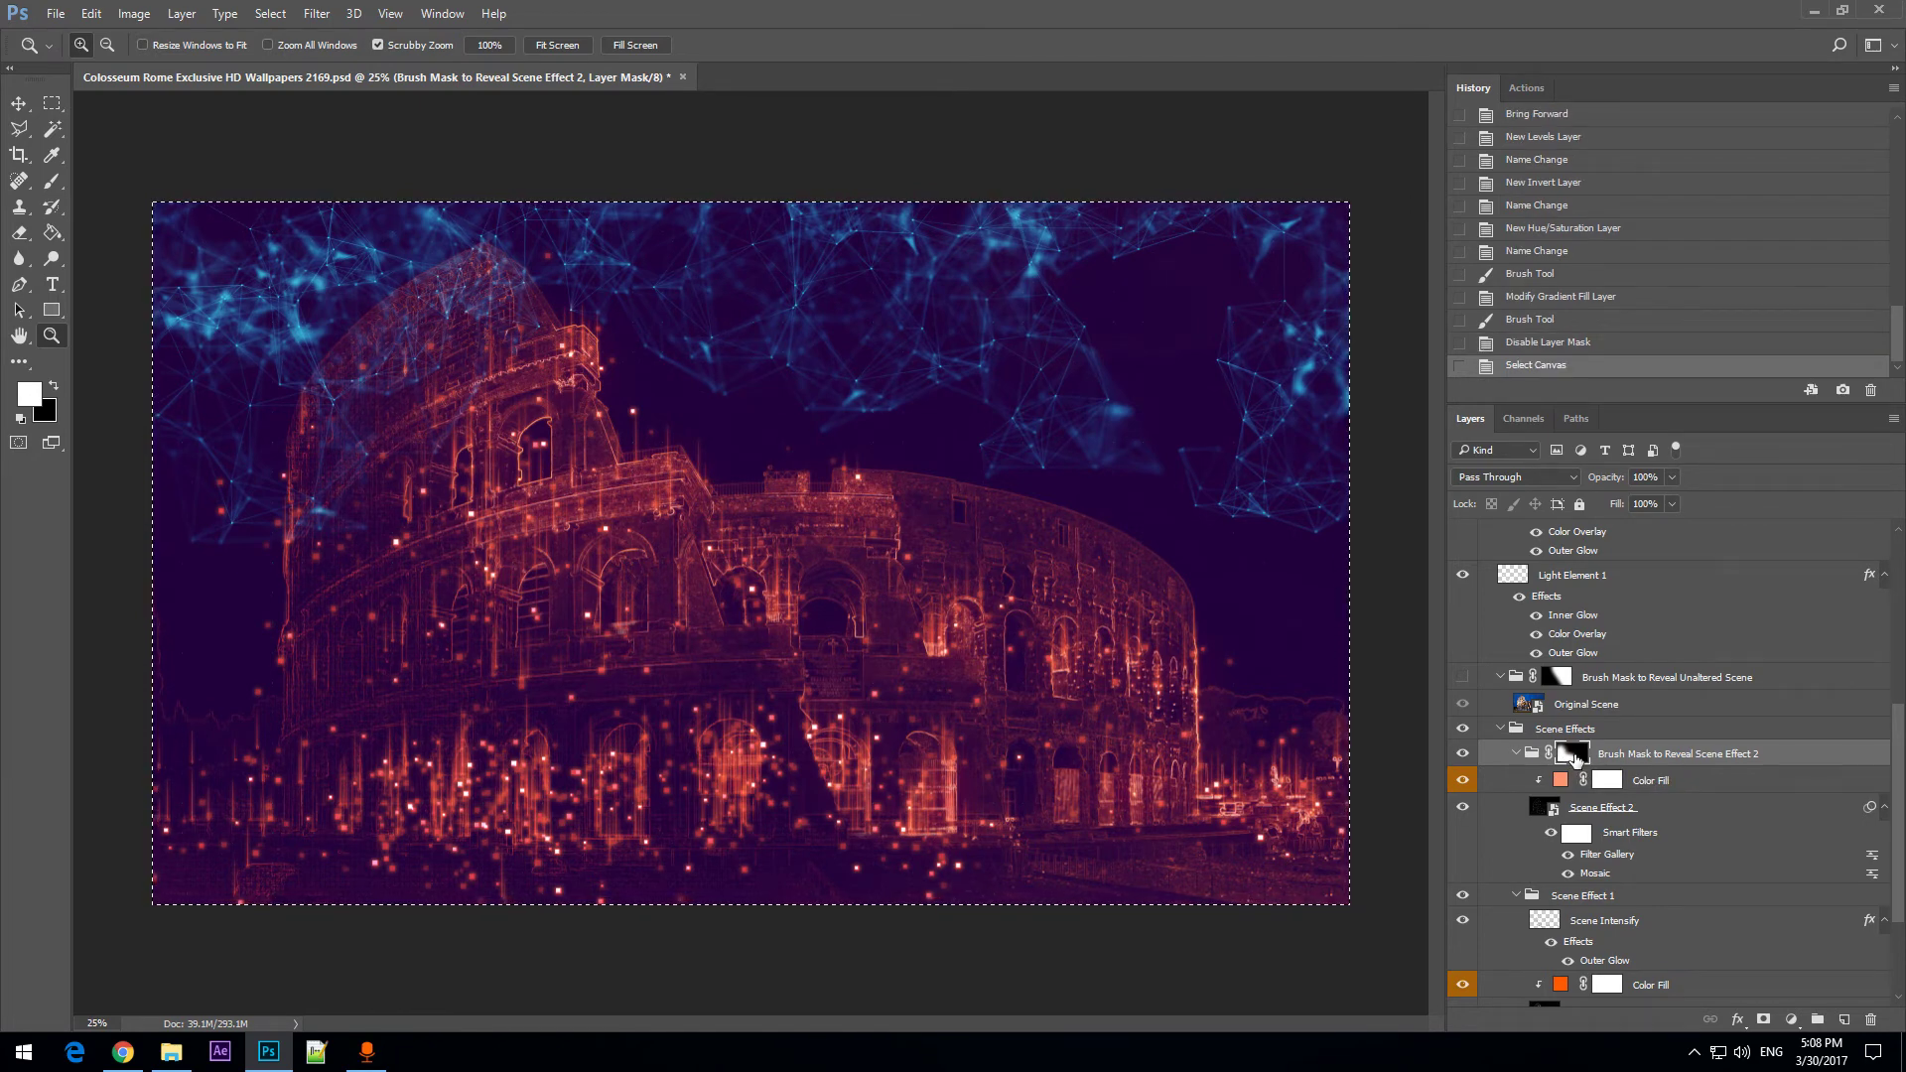
key(Delete)
key(ctrl+d)
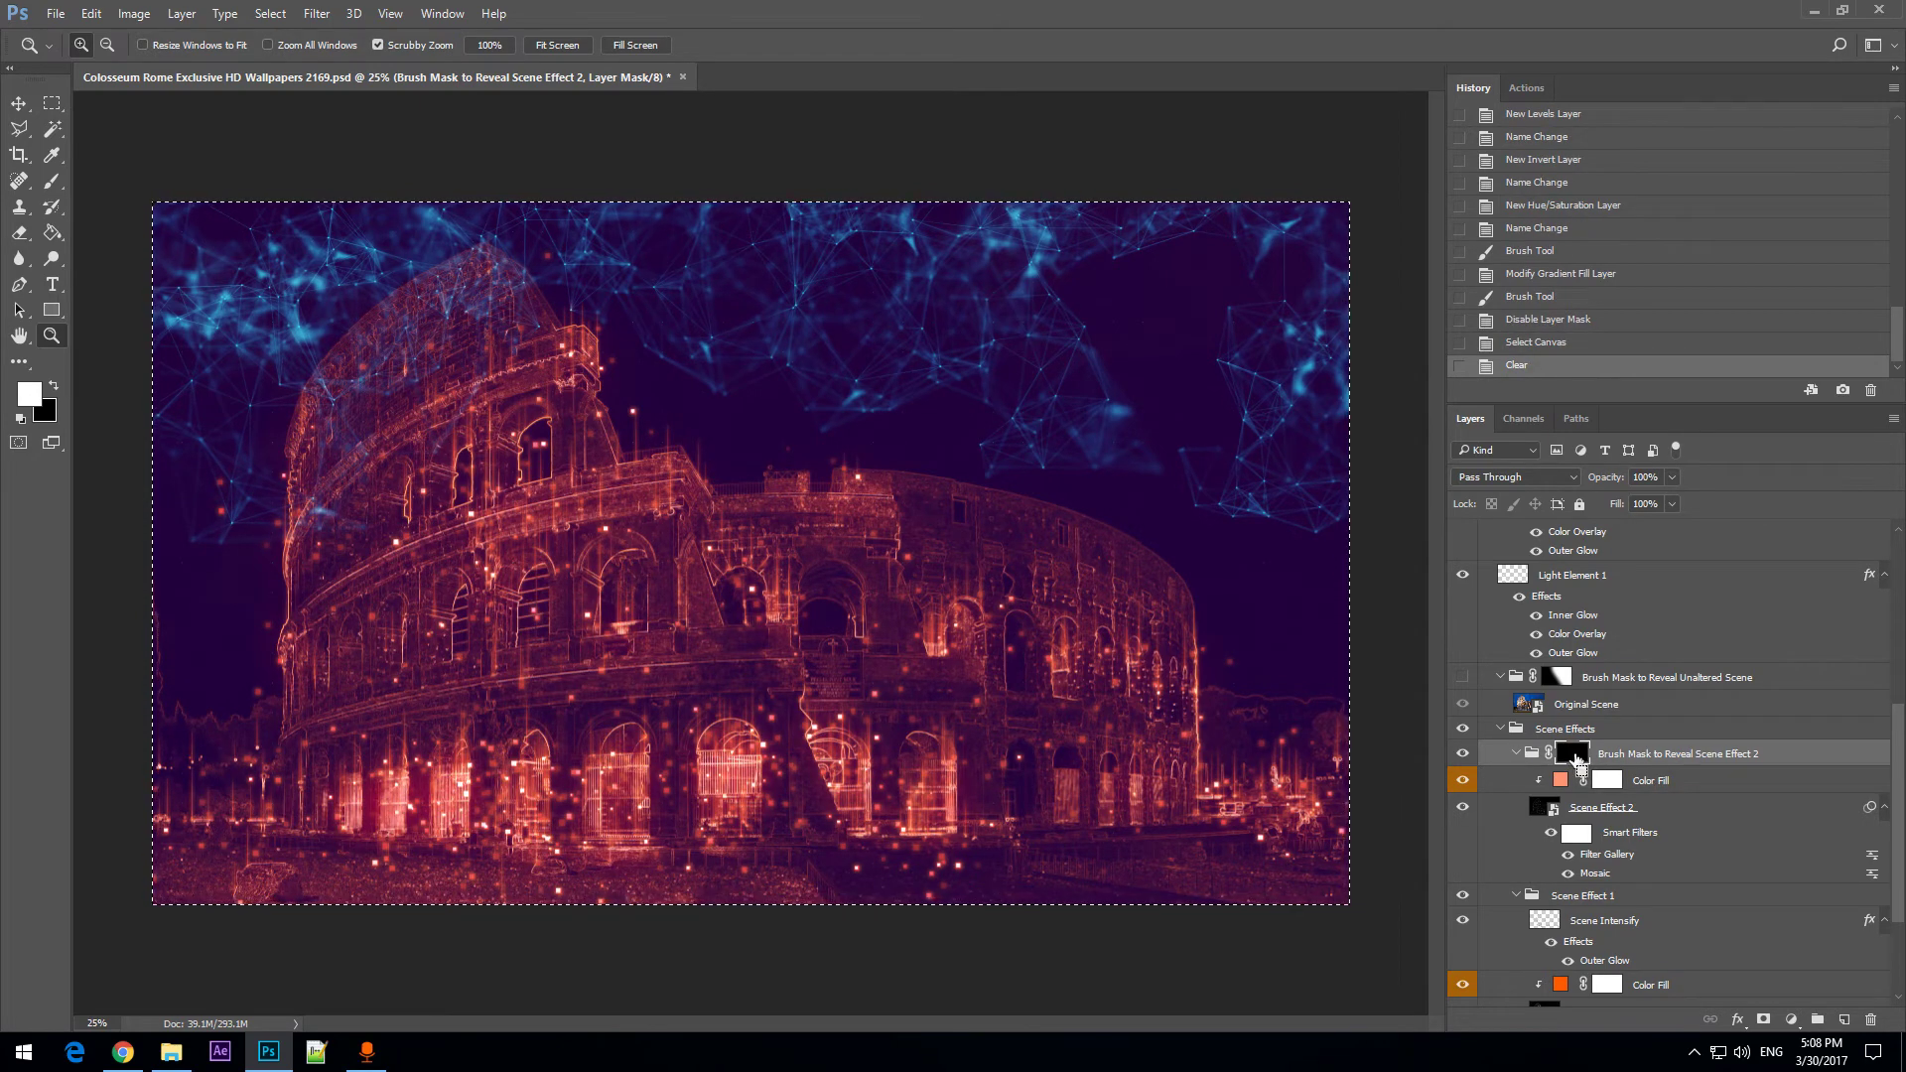
Paint Scene Effect 2 back in over the Colosseum's right half.
click(53, 184)
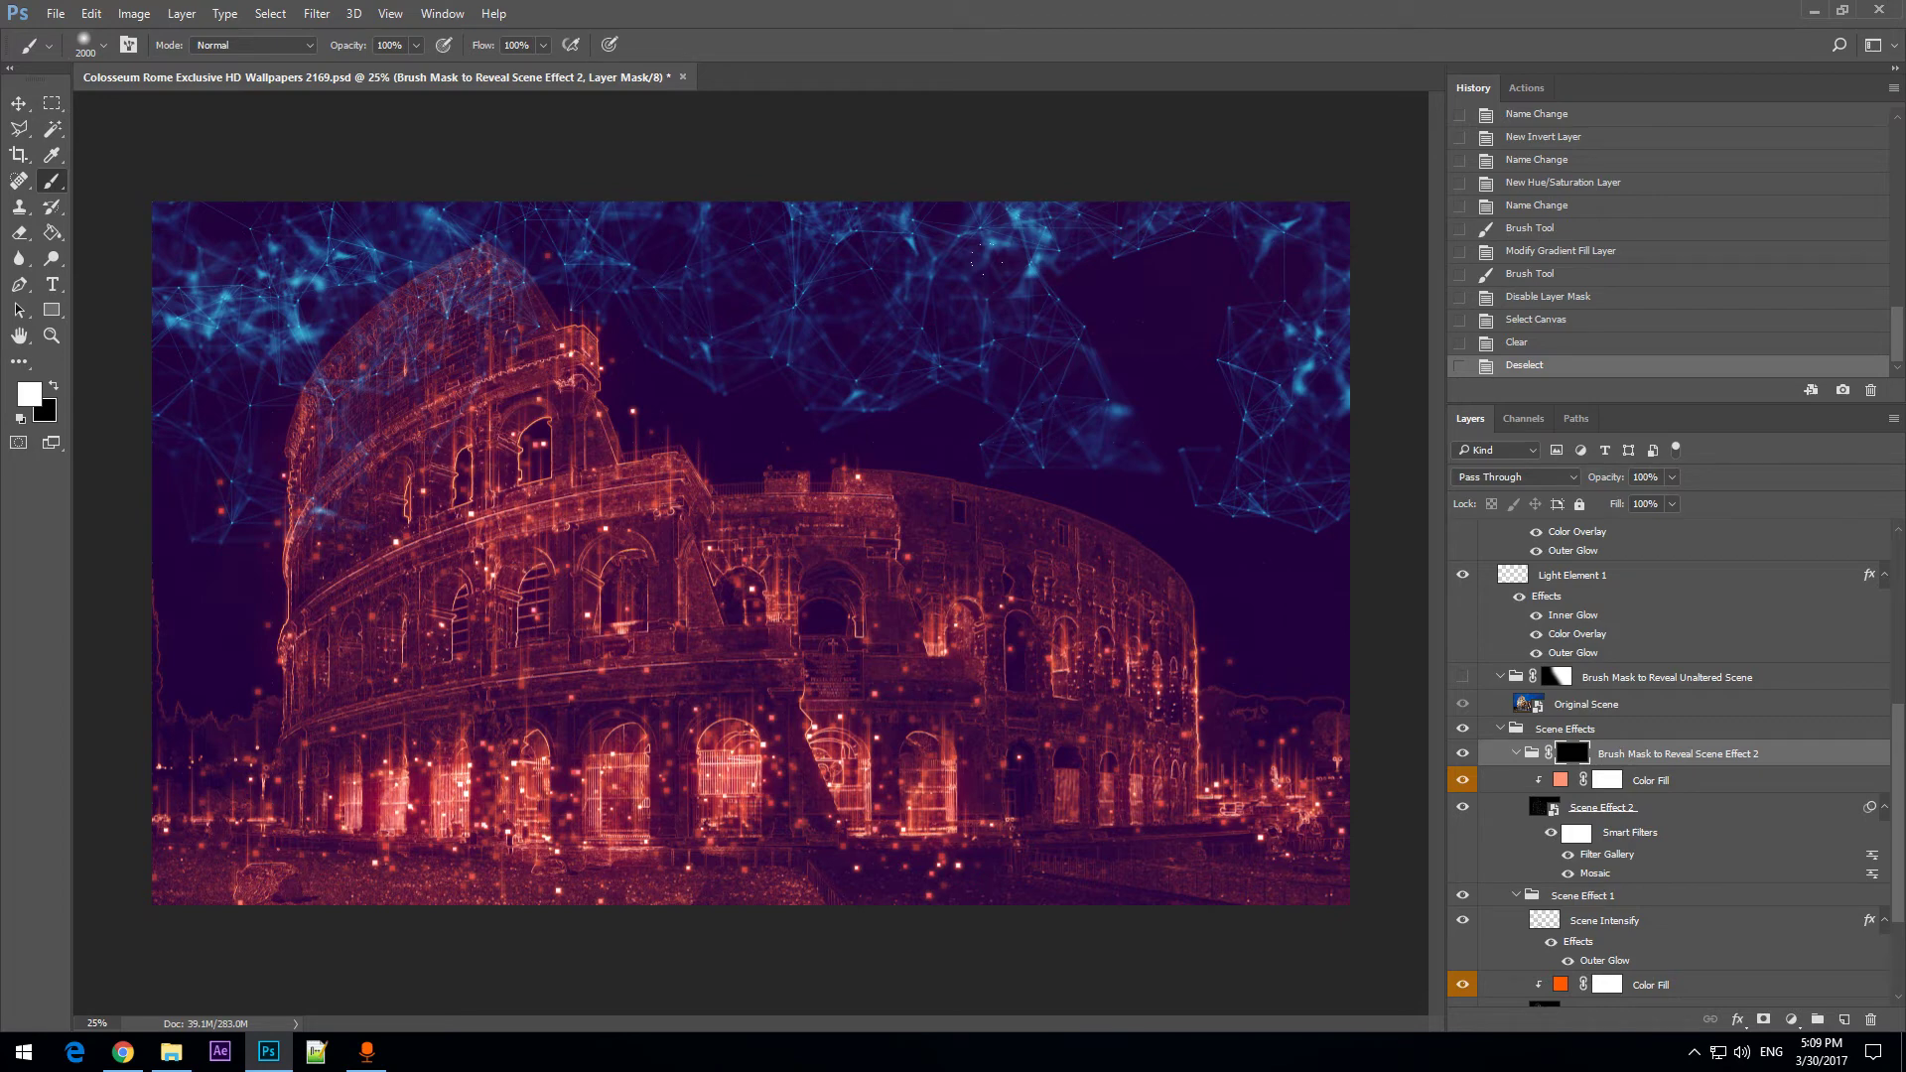
mouse_move(767, 337)
mouse_down()
mouse_move(815, 511)
mouse_move(890, 632)
mouse_move(774, 369)
mouse_up()
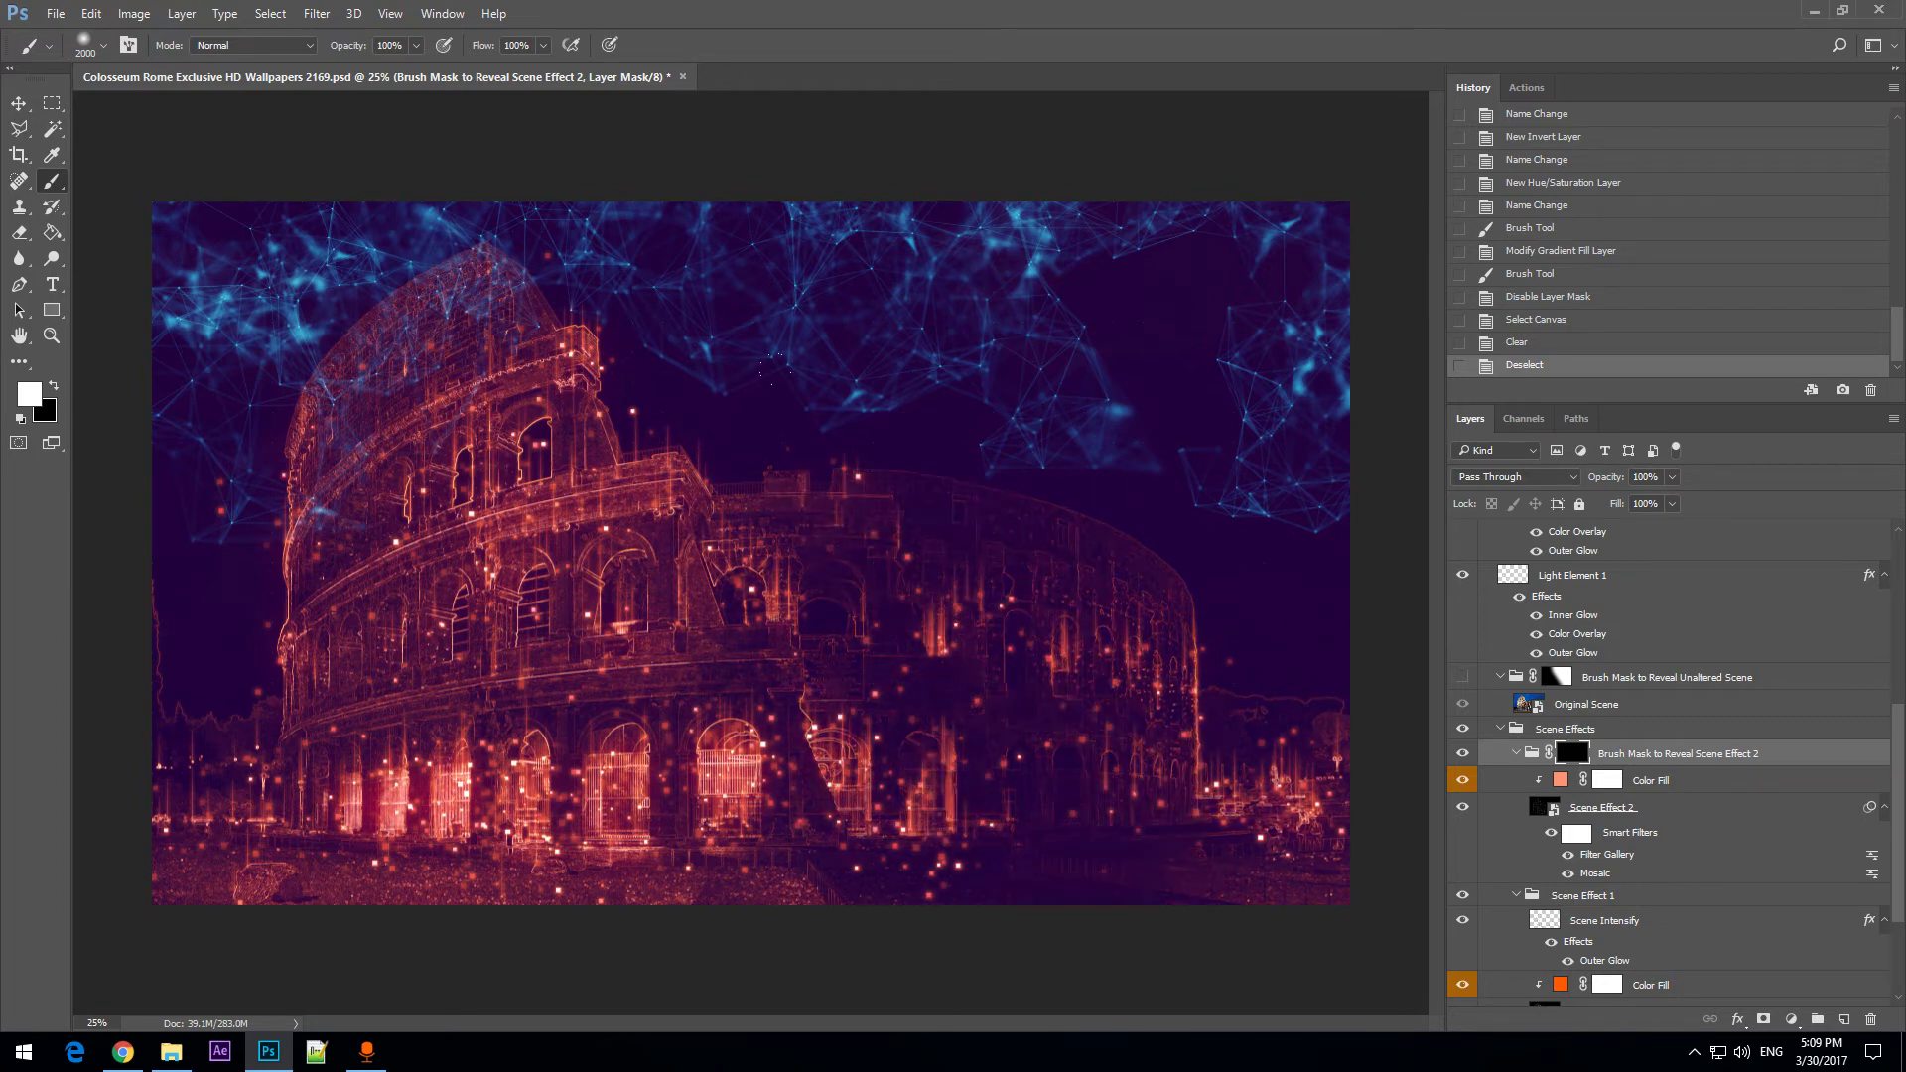
drag(1008, 575, 1013, 534)
drag(978, 207, 1219, 628)
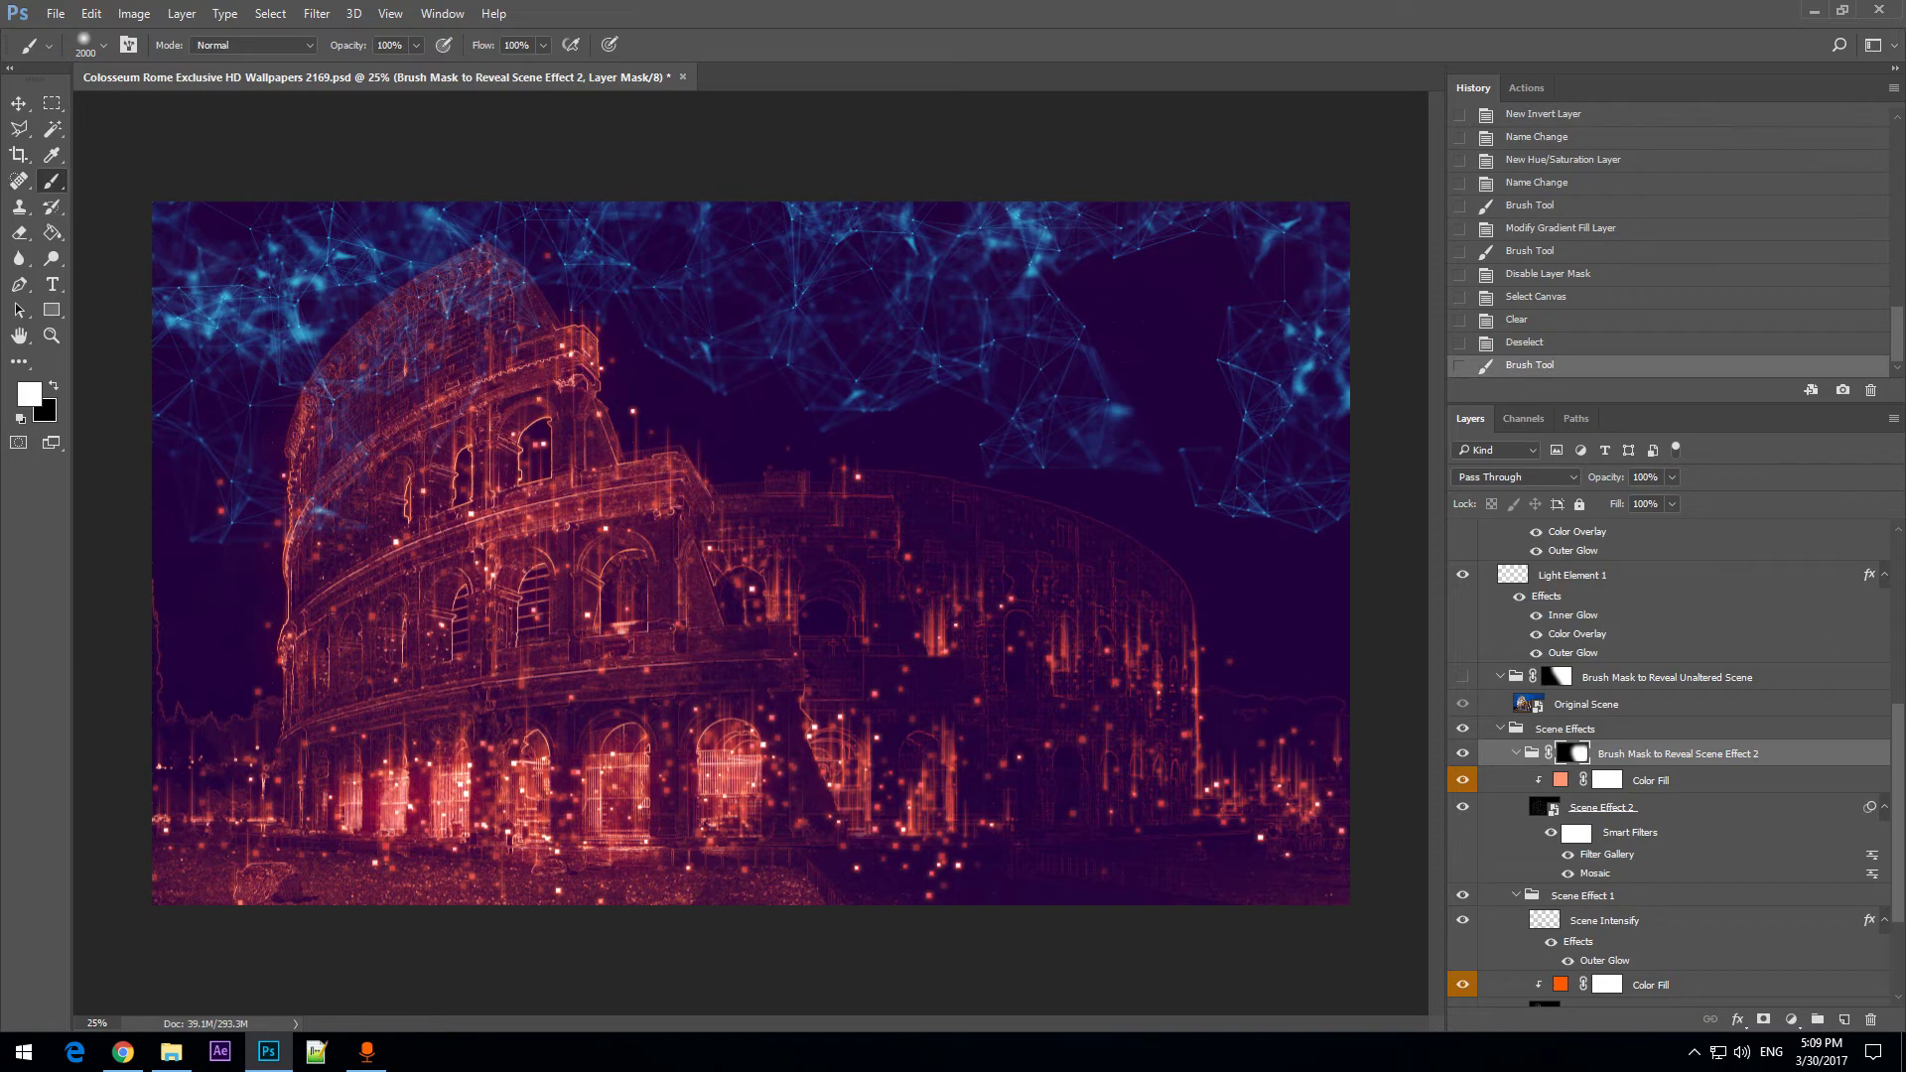
Zoom to 50% on the Colosseum's upper arches and select the Color Fill layer.
click(51, 335)
click(1023, 677)
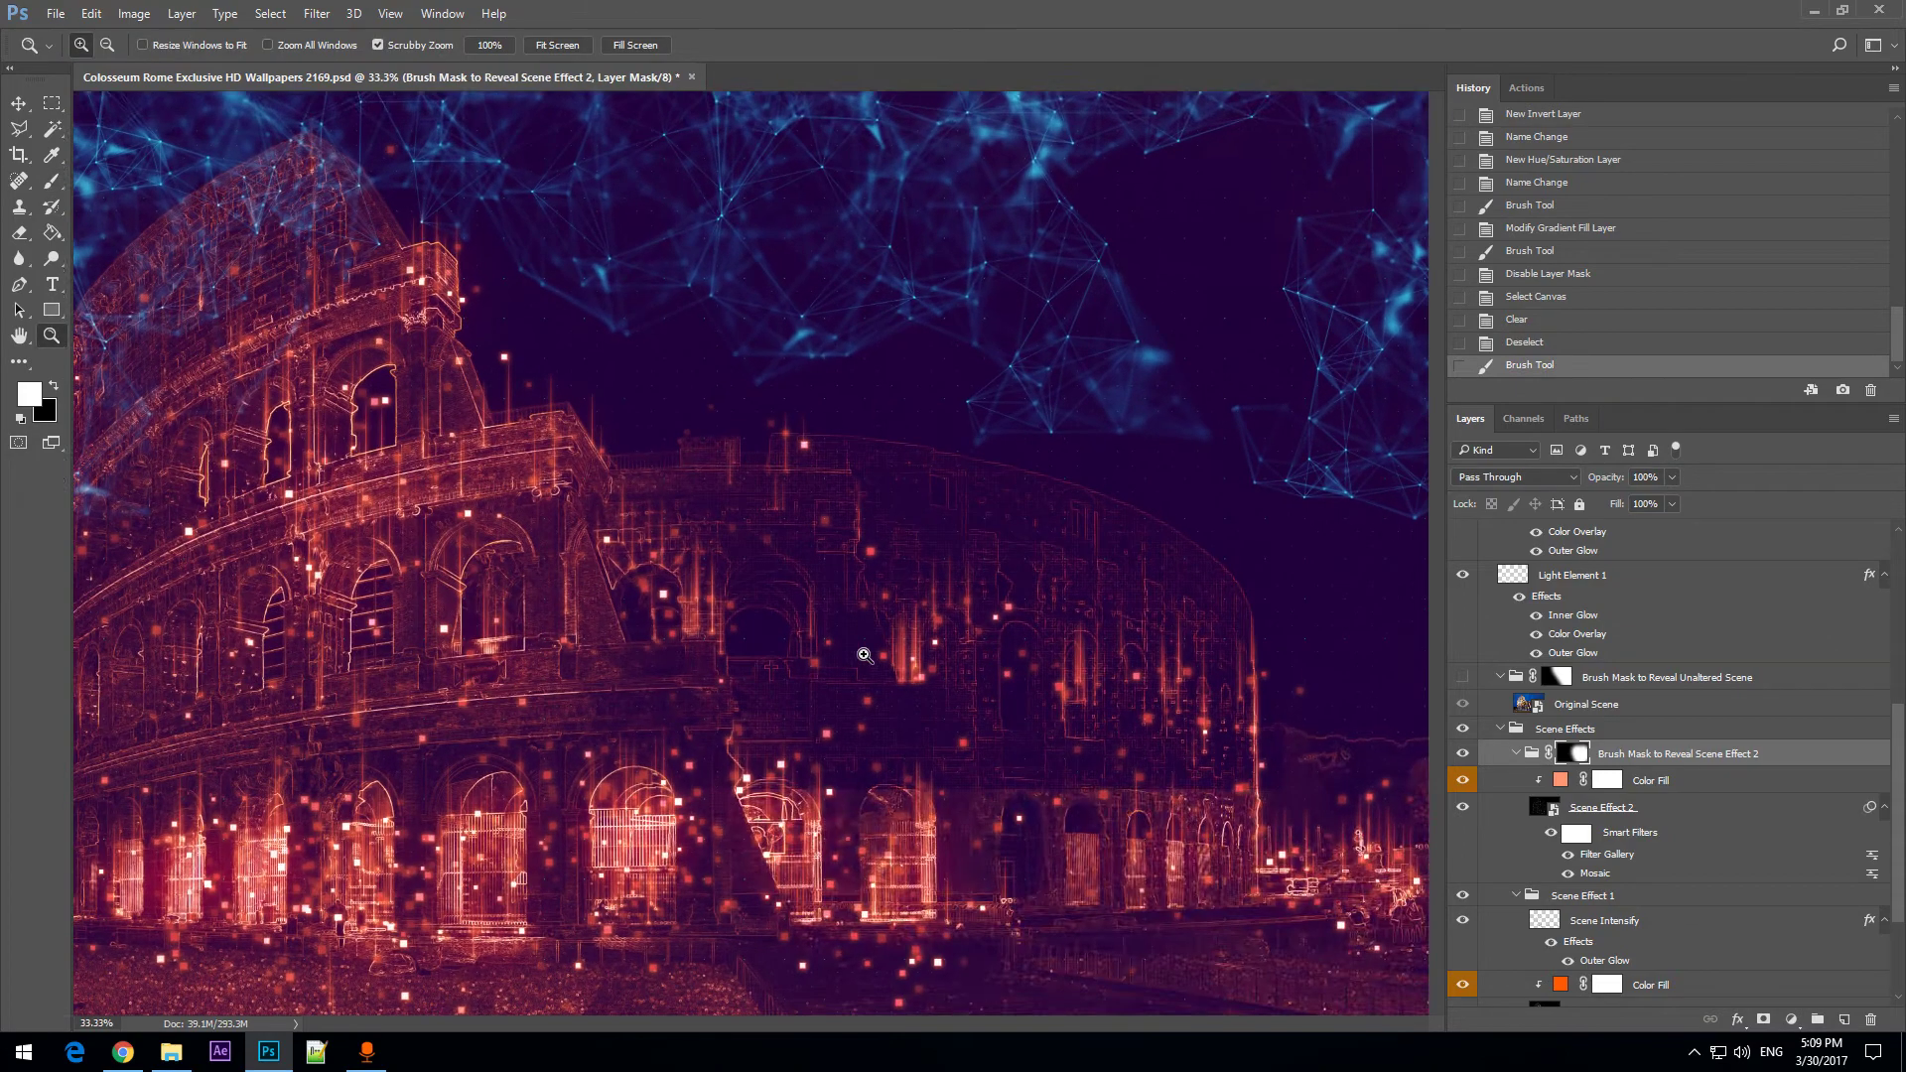
click(747, 632)
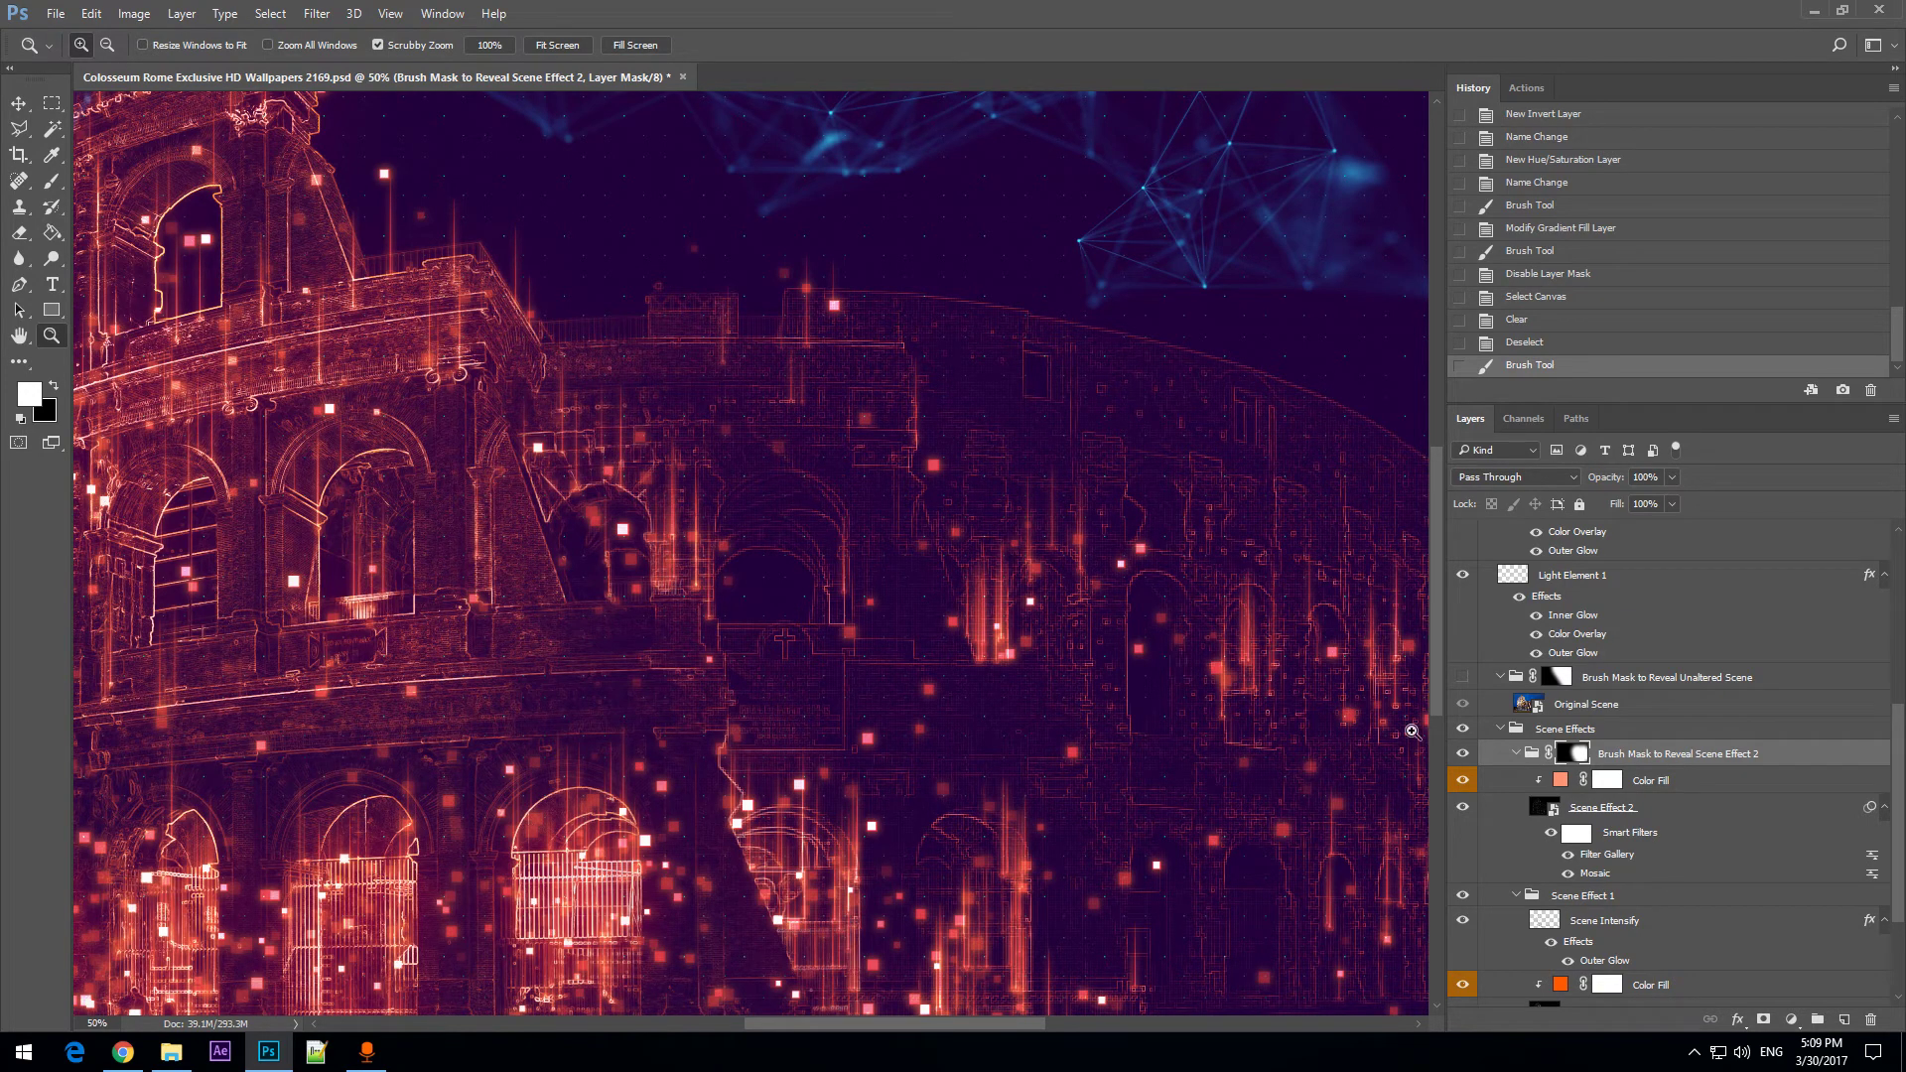
click(1688, 793)
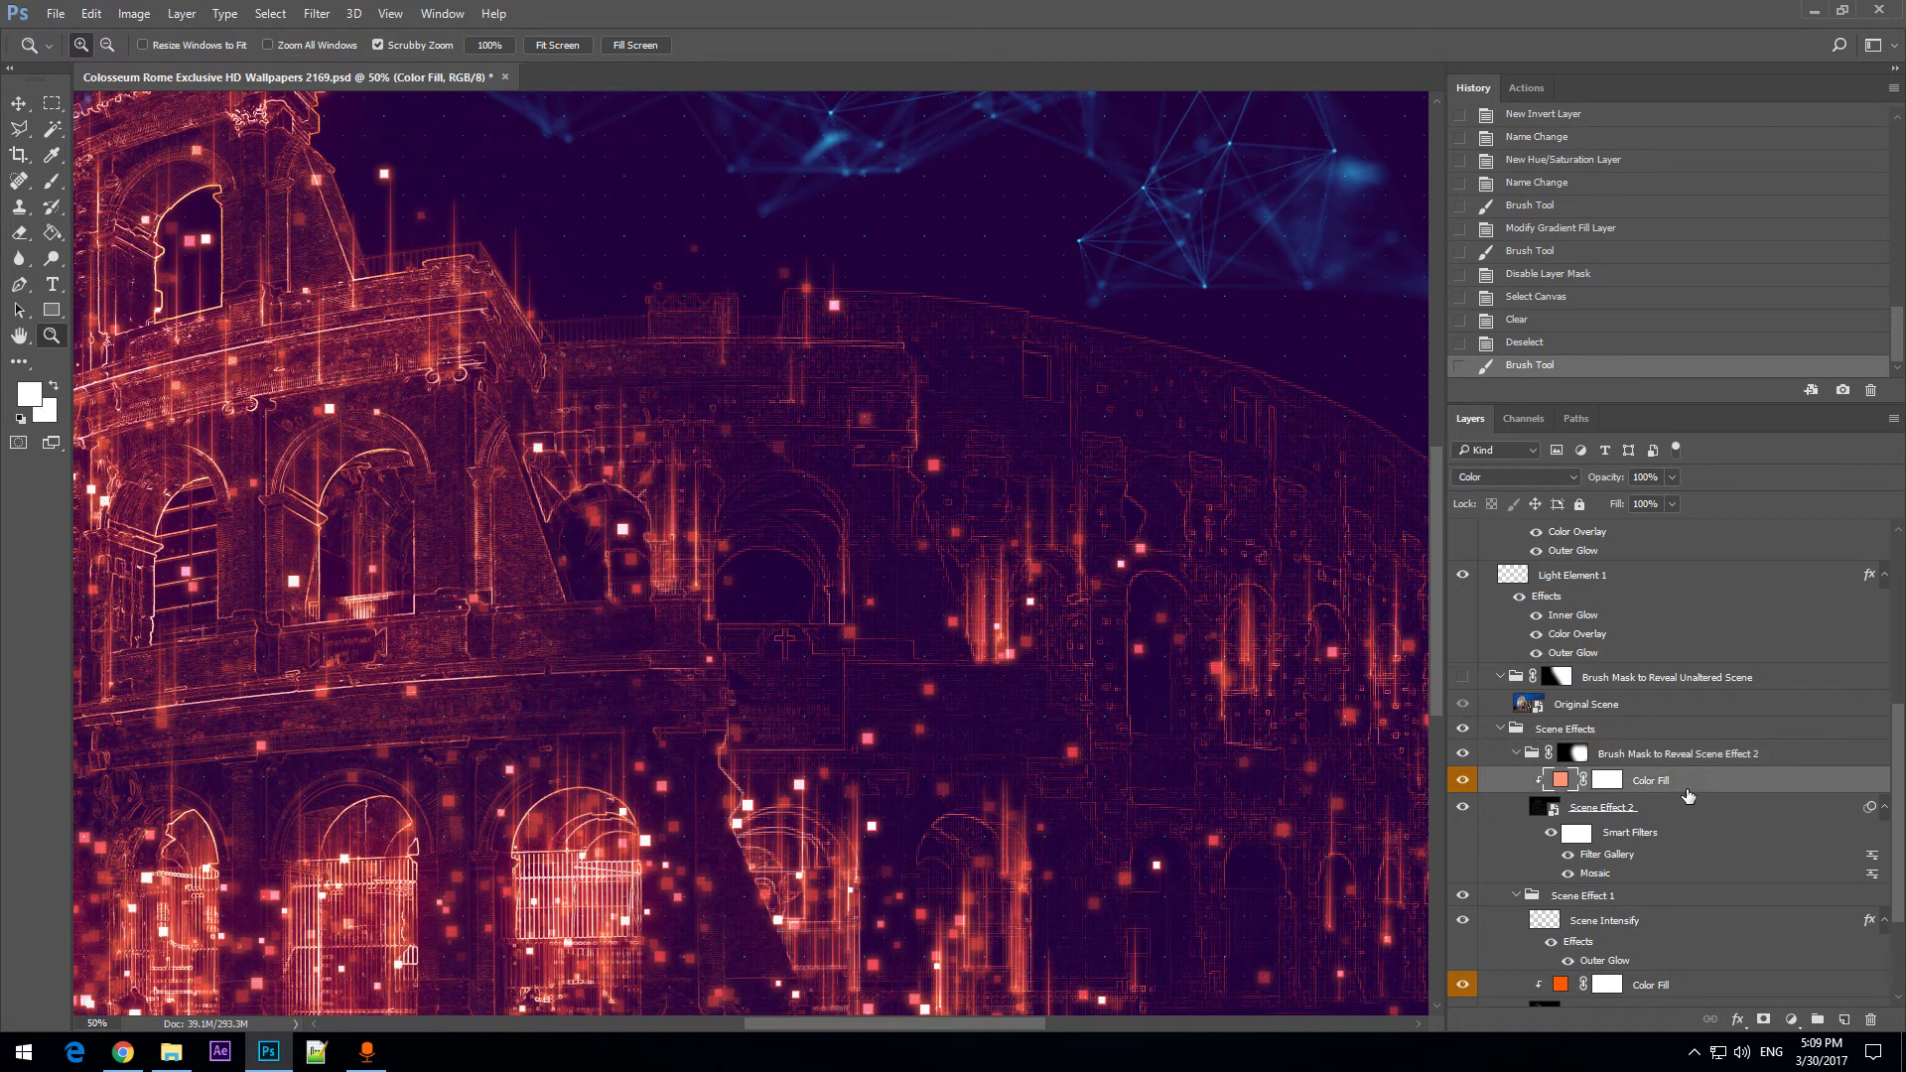
Set Scene Effect 2's Mosaic smart filter cell size to 13 and zoom out to 33.3%.
double_click(1600, 875)
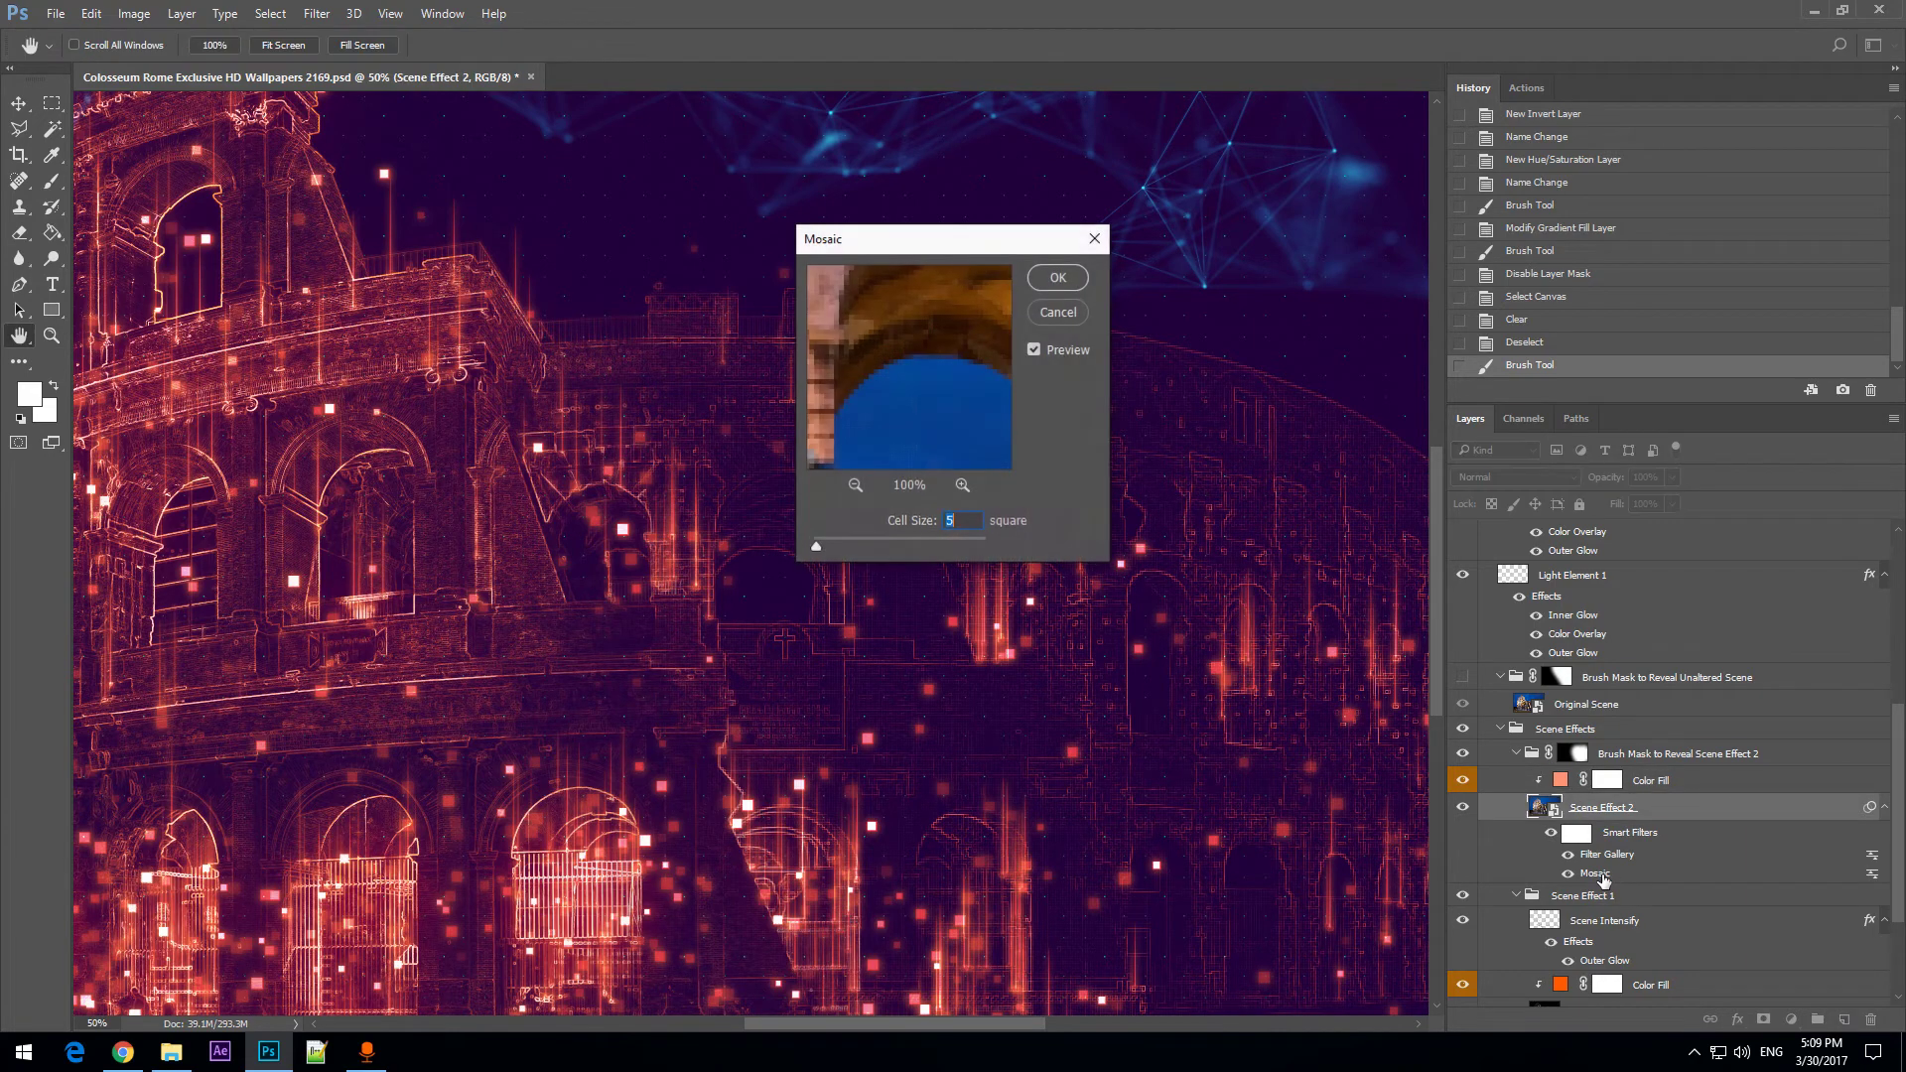
drag(819, 542, 824, 544)
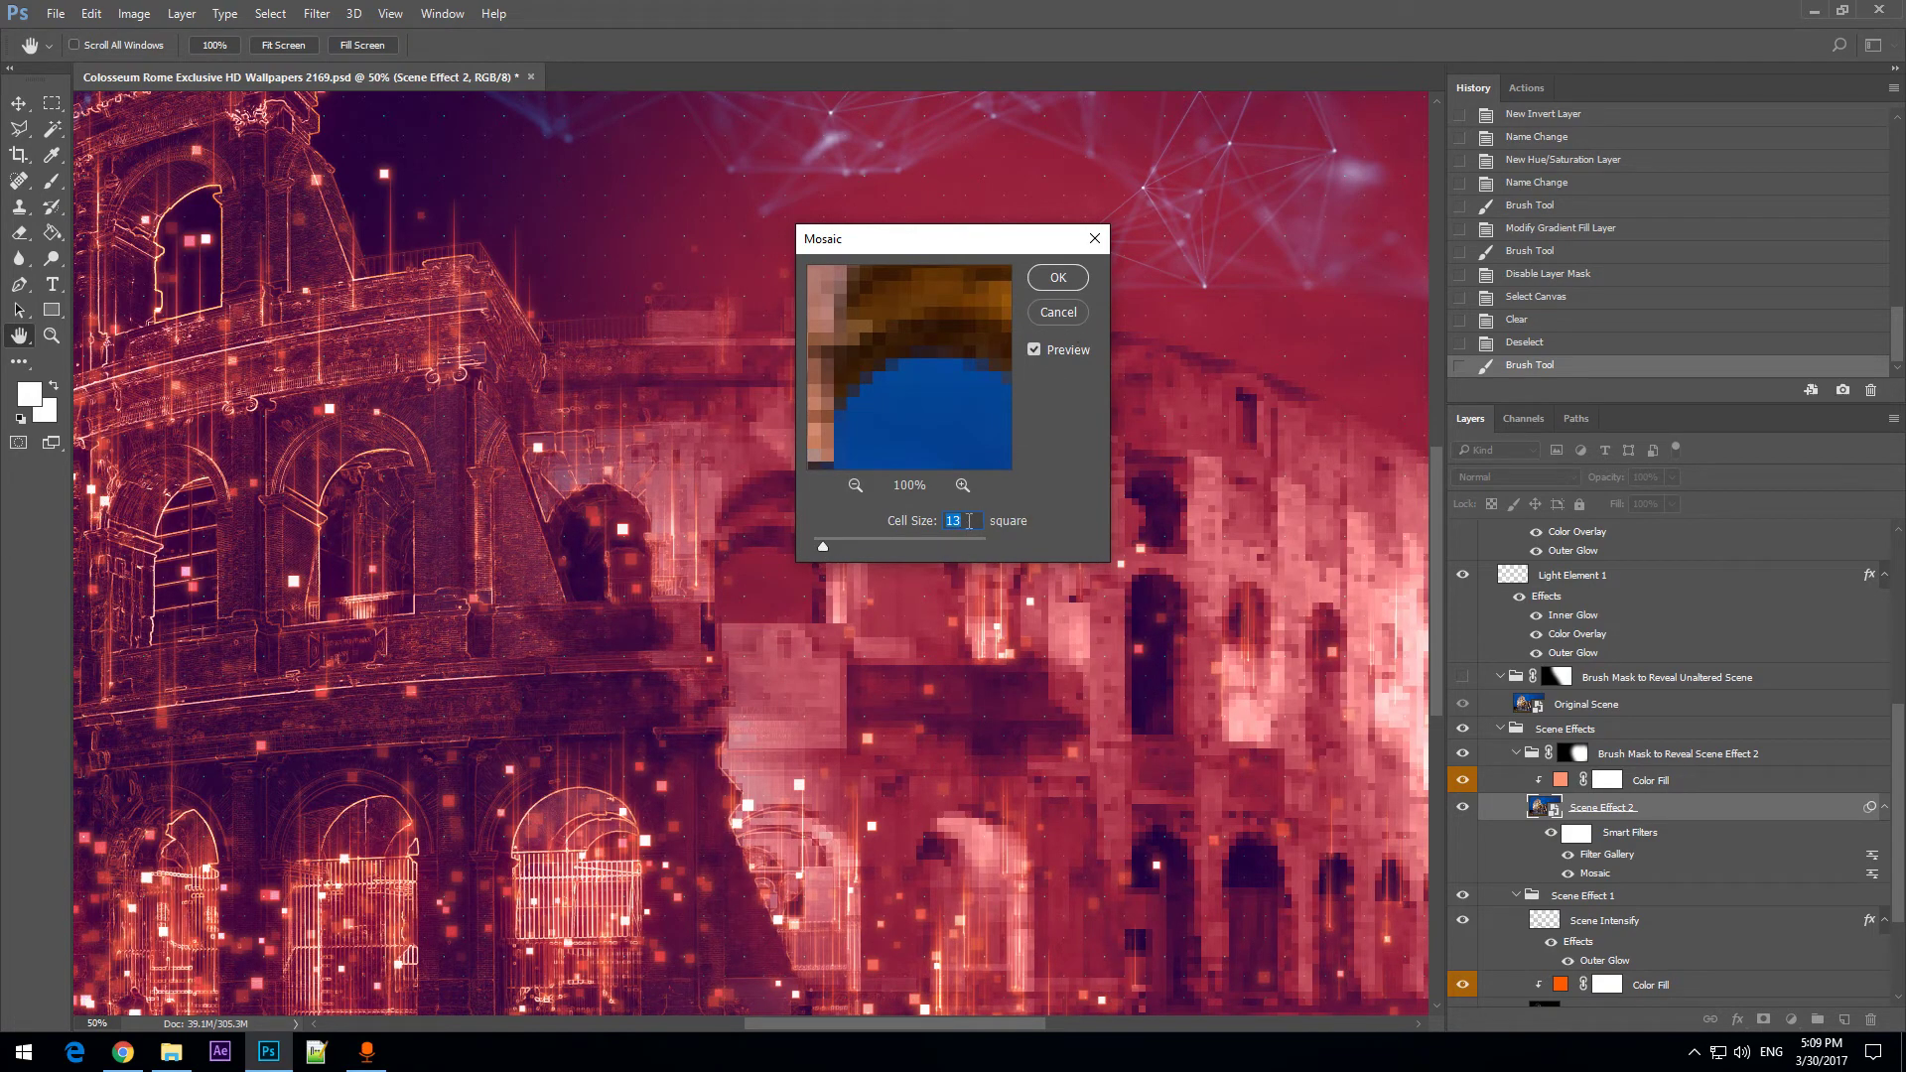
click(1059, 277)
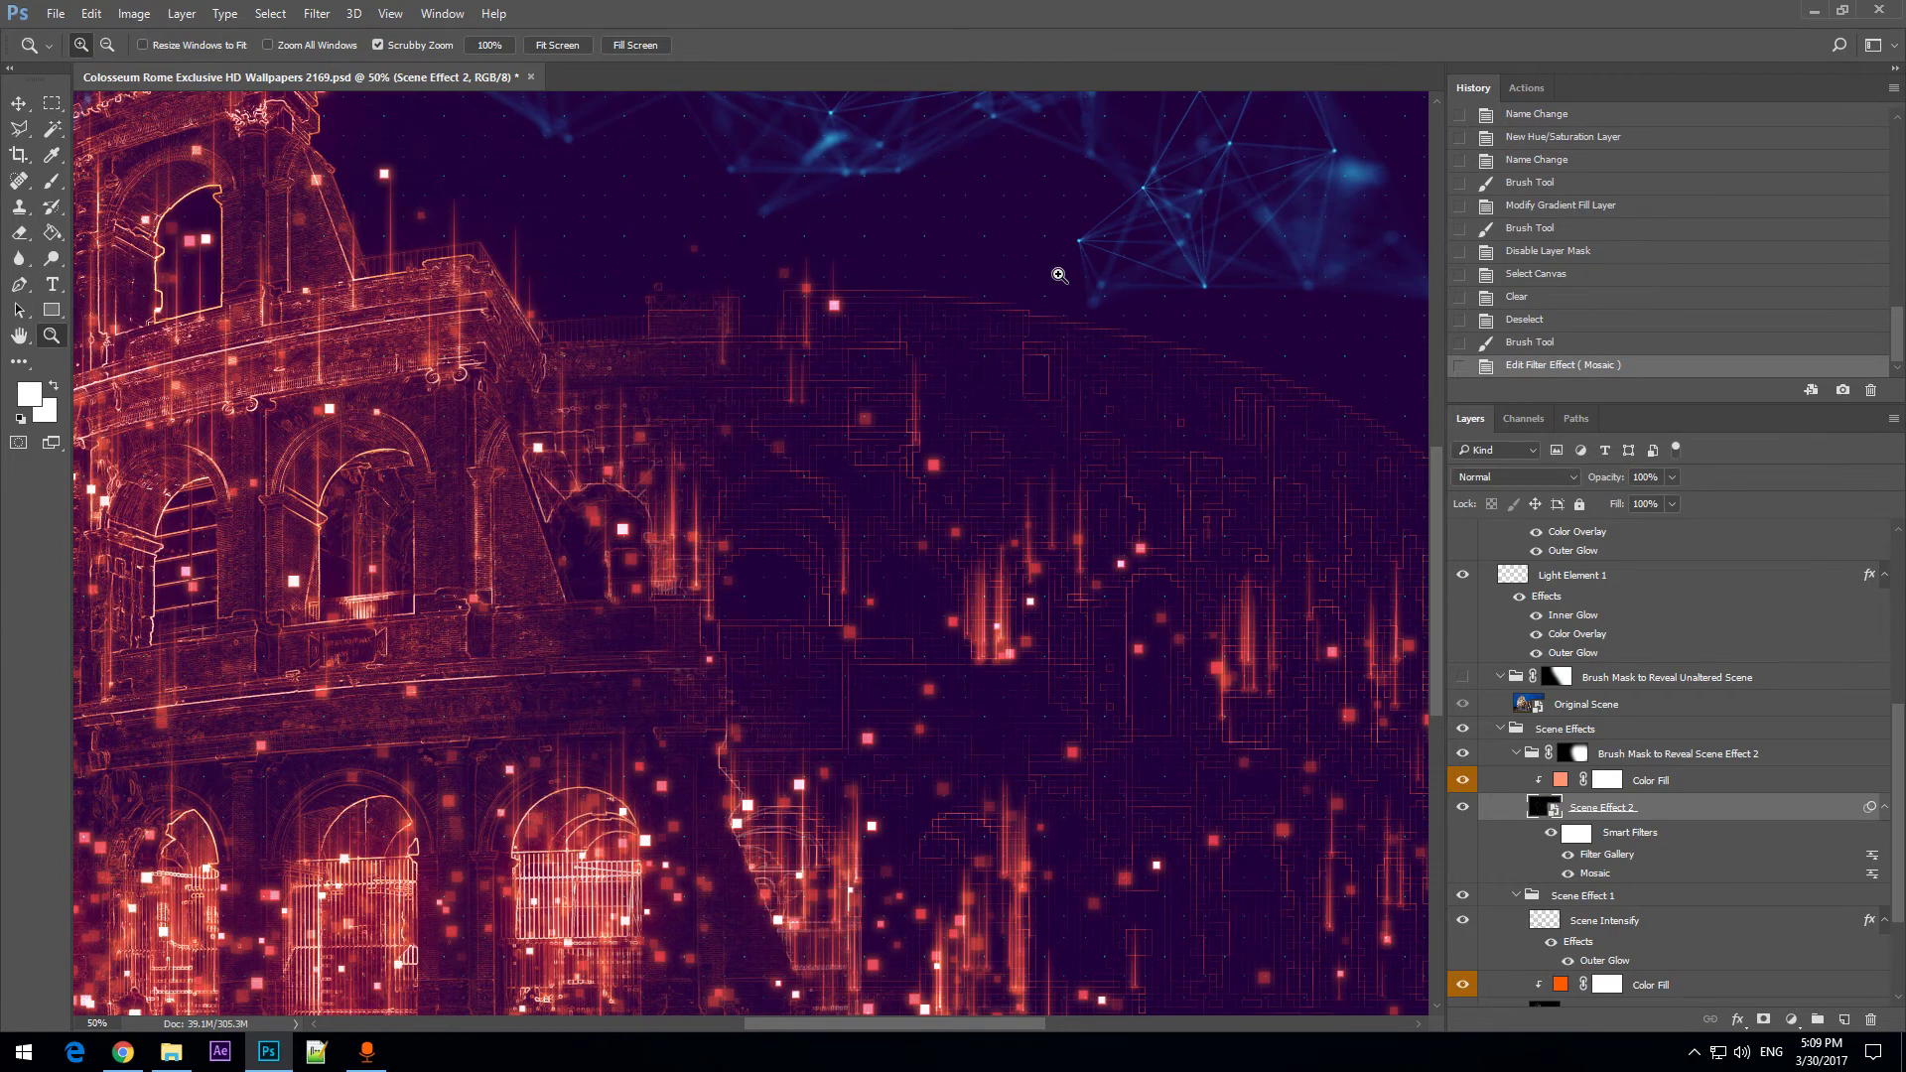
alt+click(974, 576)
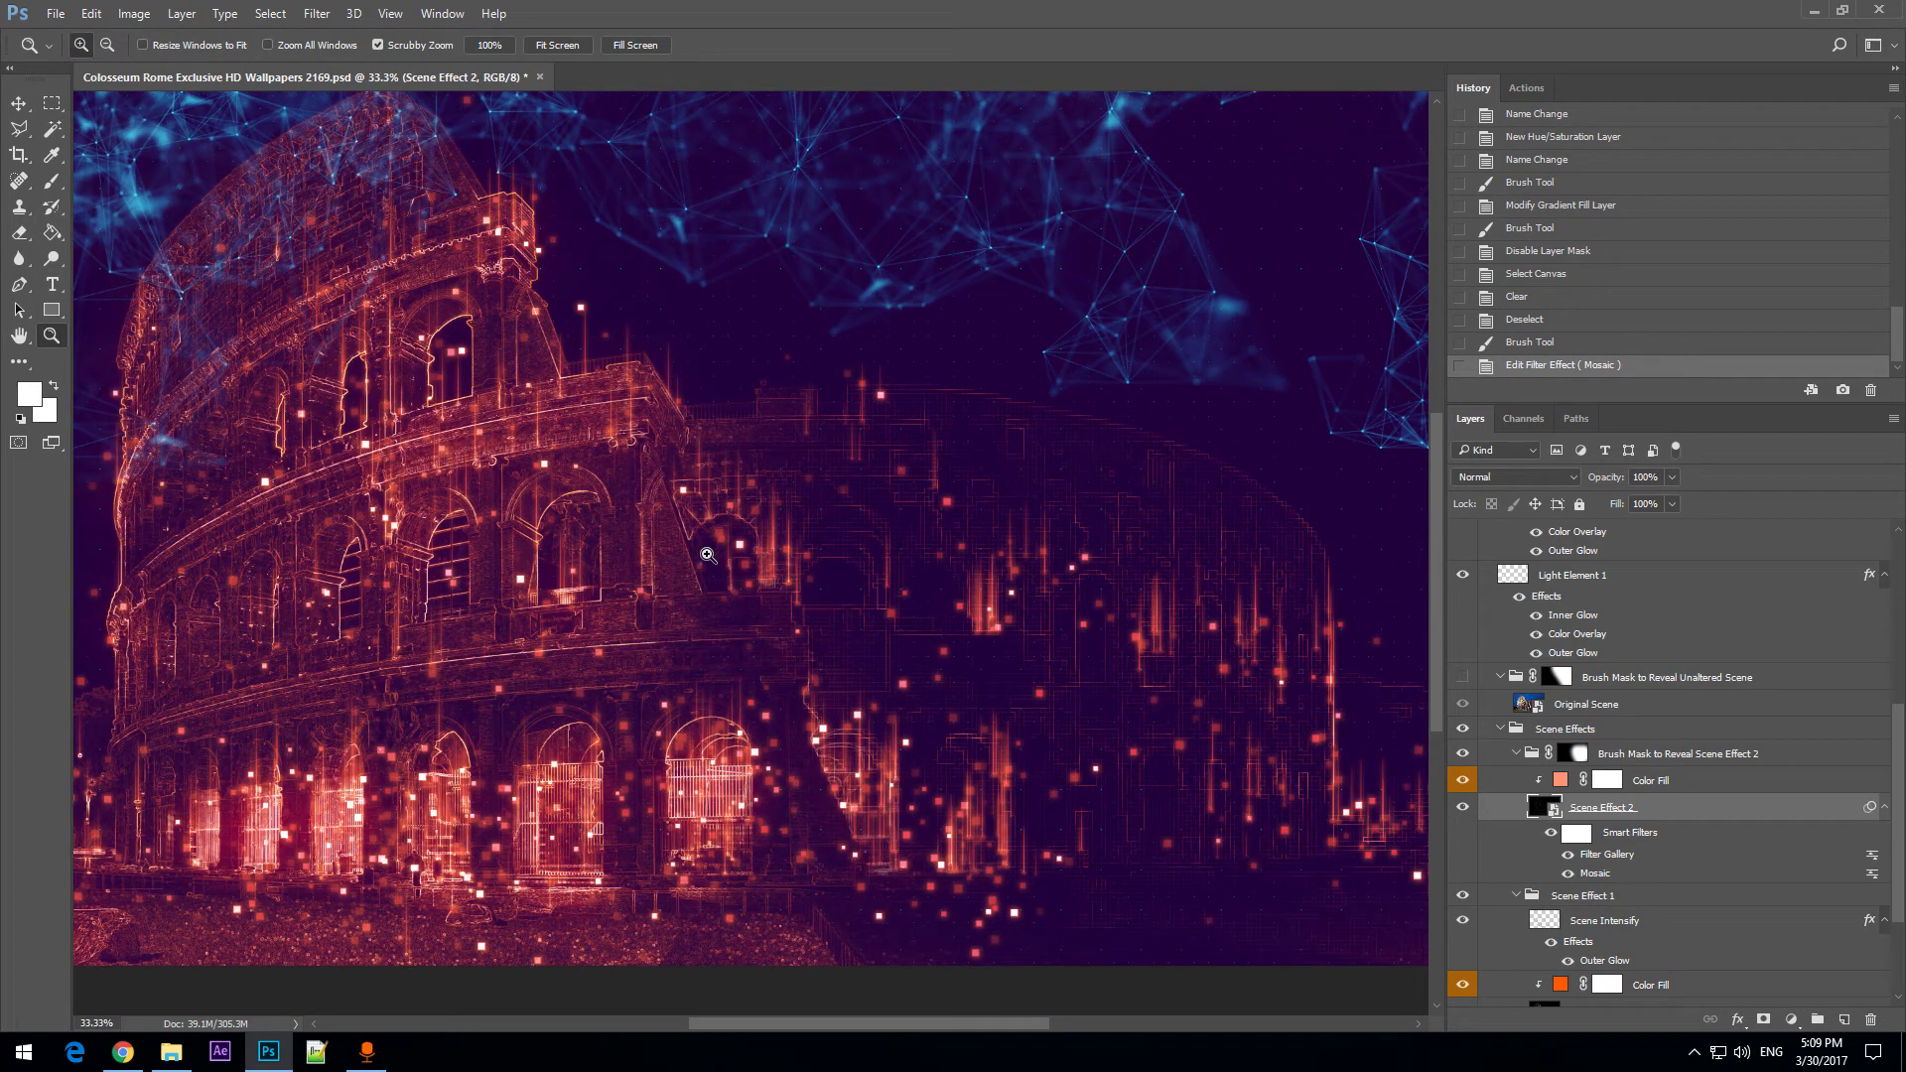
Re-edit Scene Effect 2's Glowing Edges: edge brightness 4 to 9, edge width 1 to 3.
double_click(1616, 860)
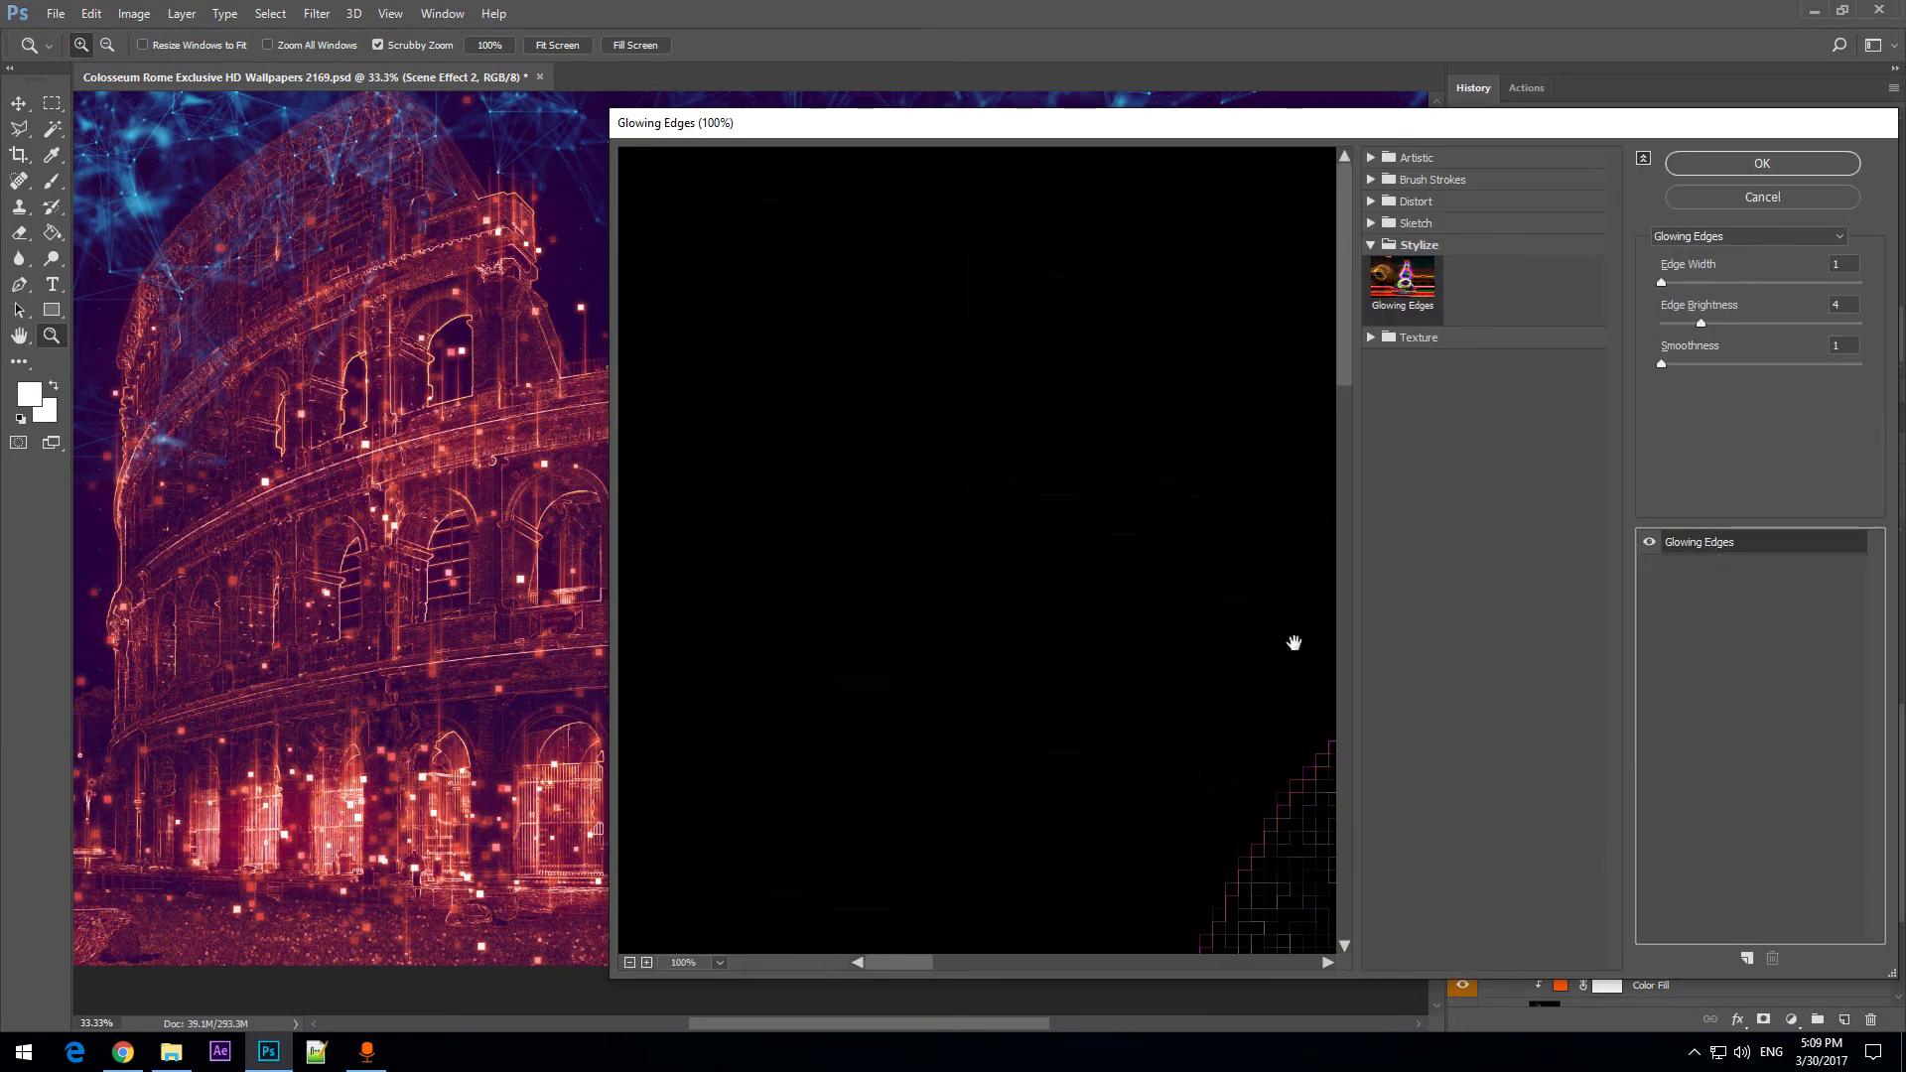
drag(1294, 642, 1123, 478)
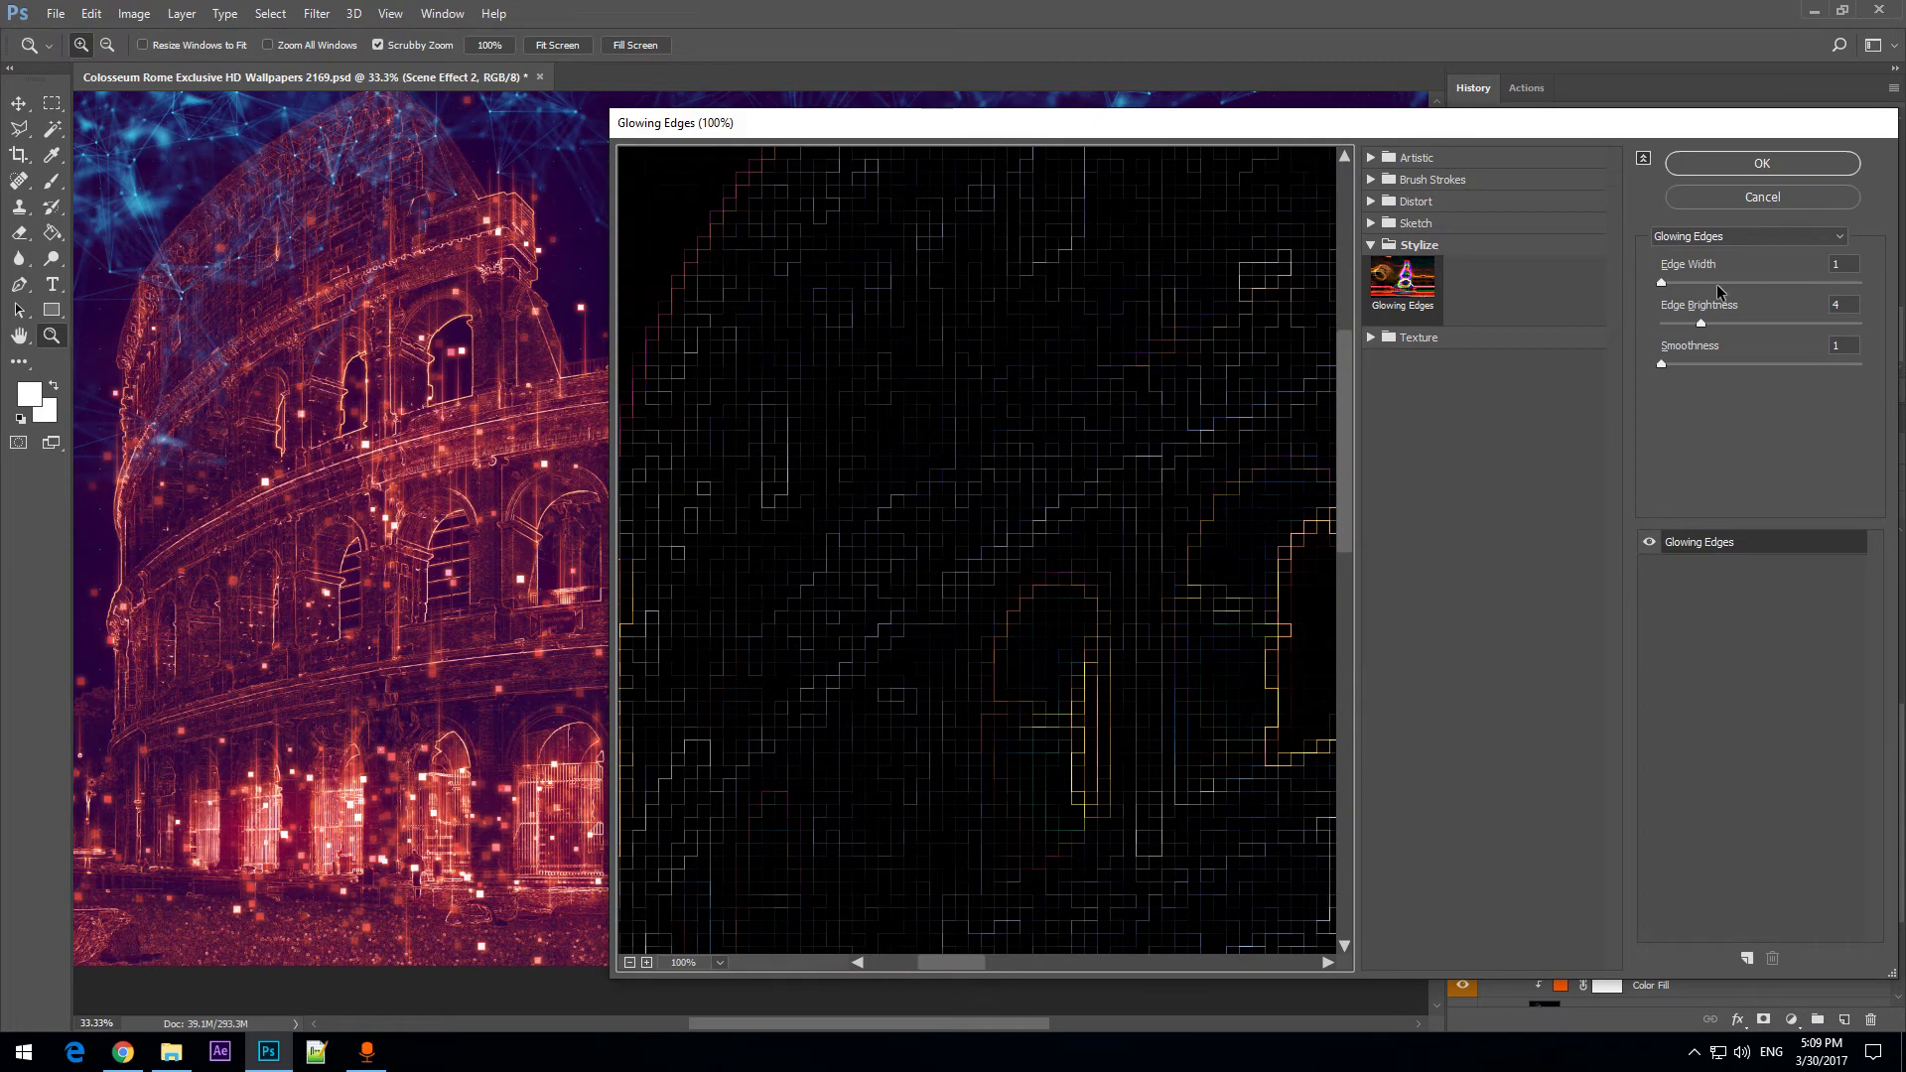
click(1781, 320)
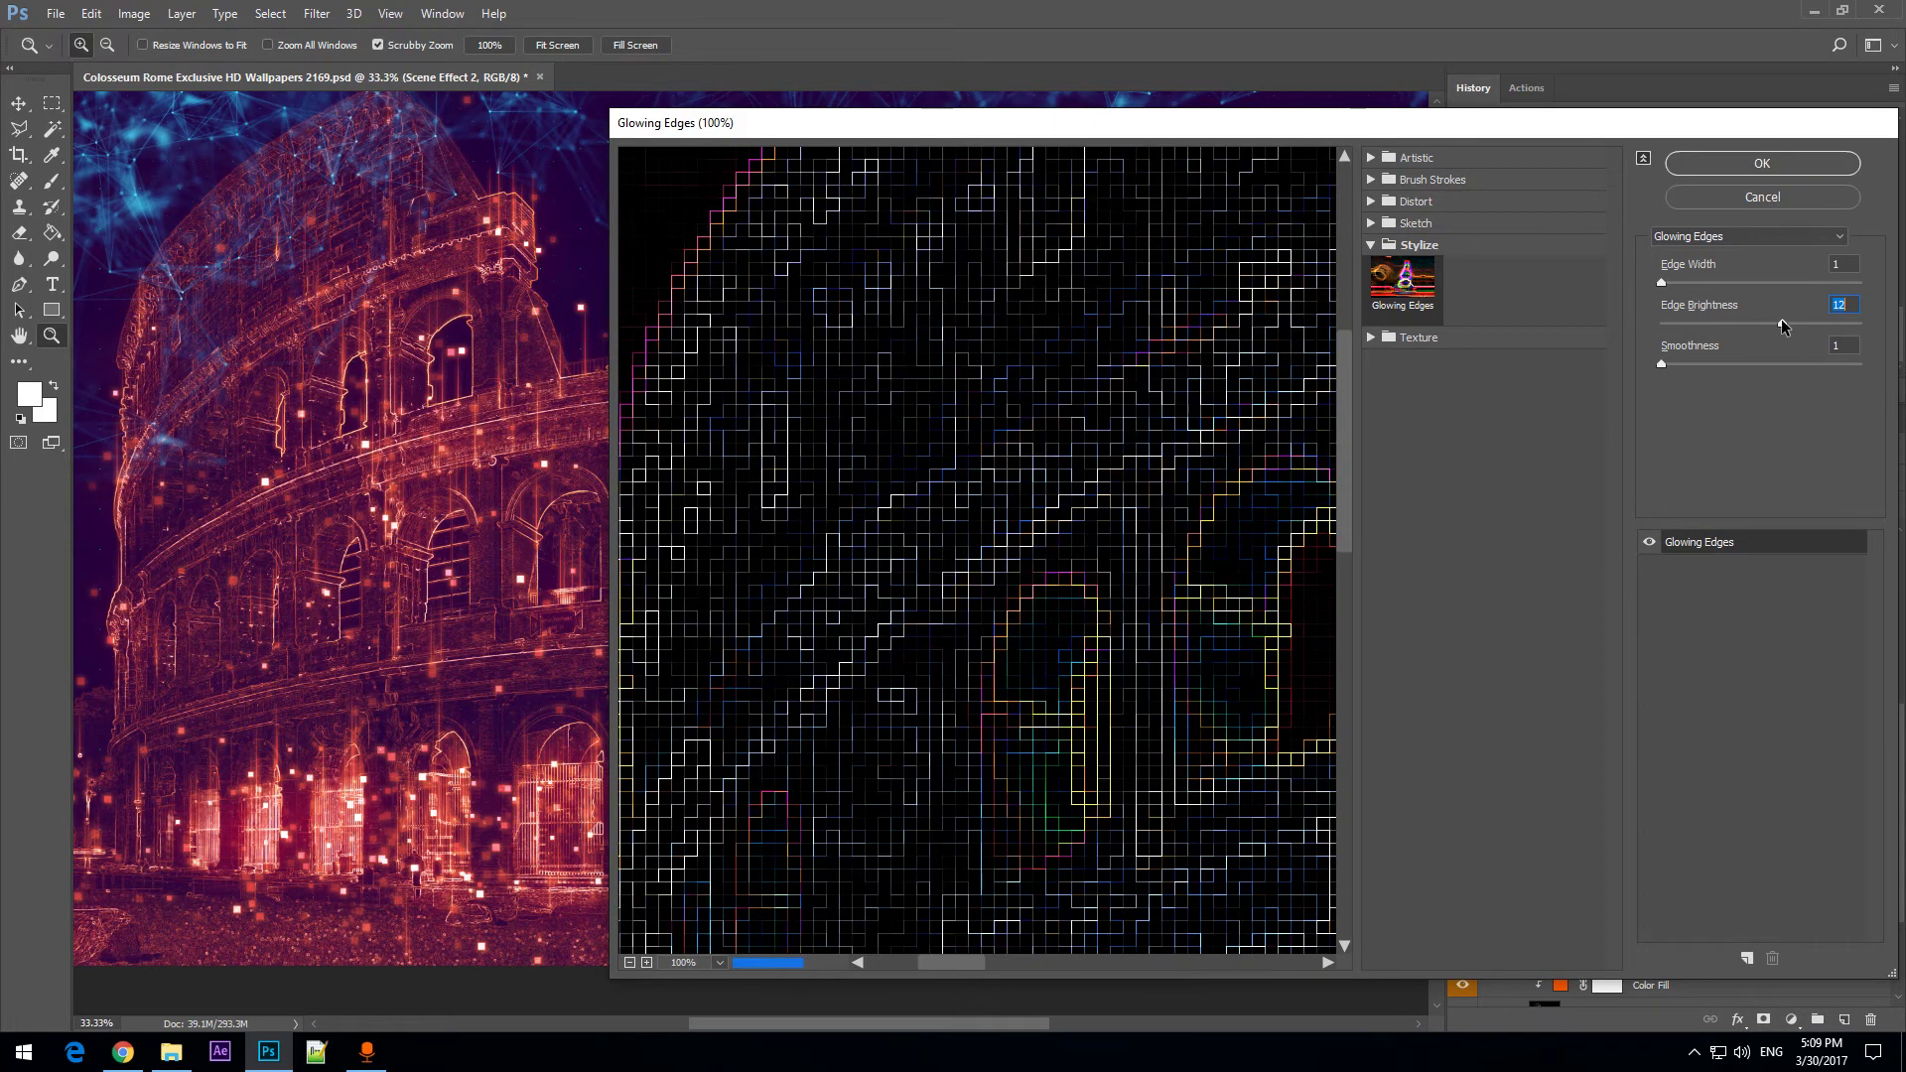
click(1684, 282)
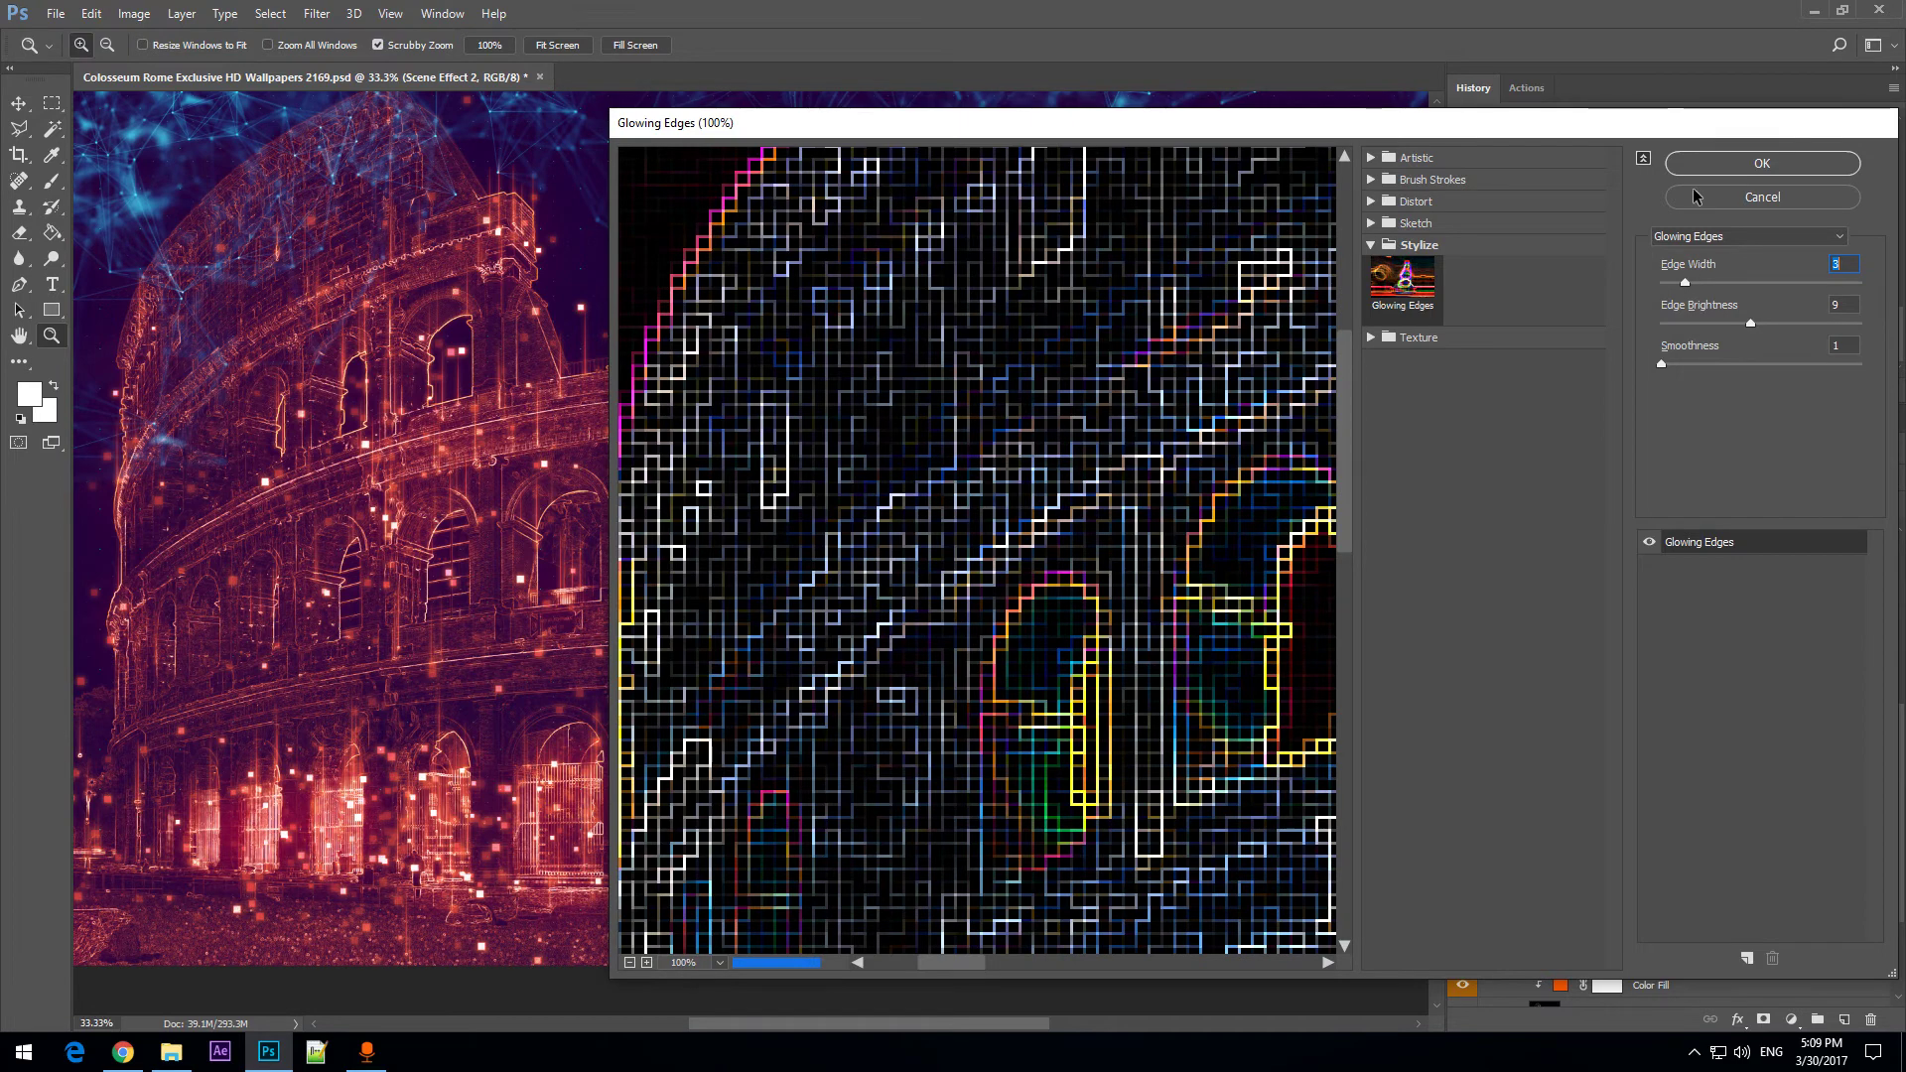
click(1695, 164)
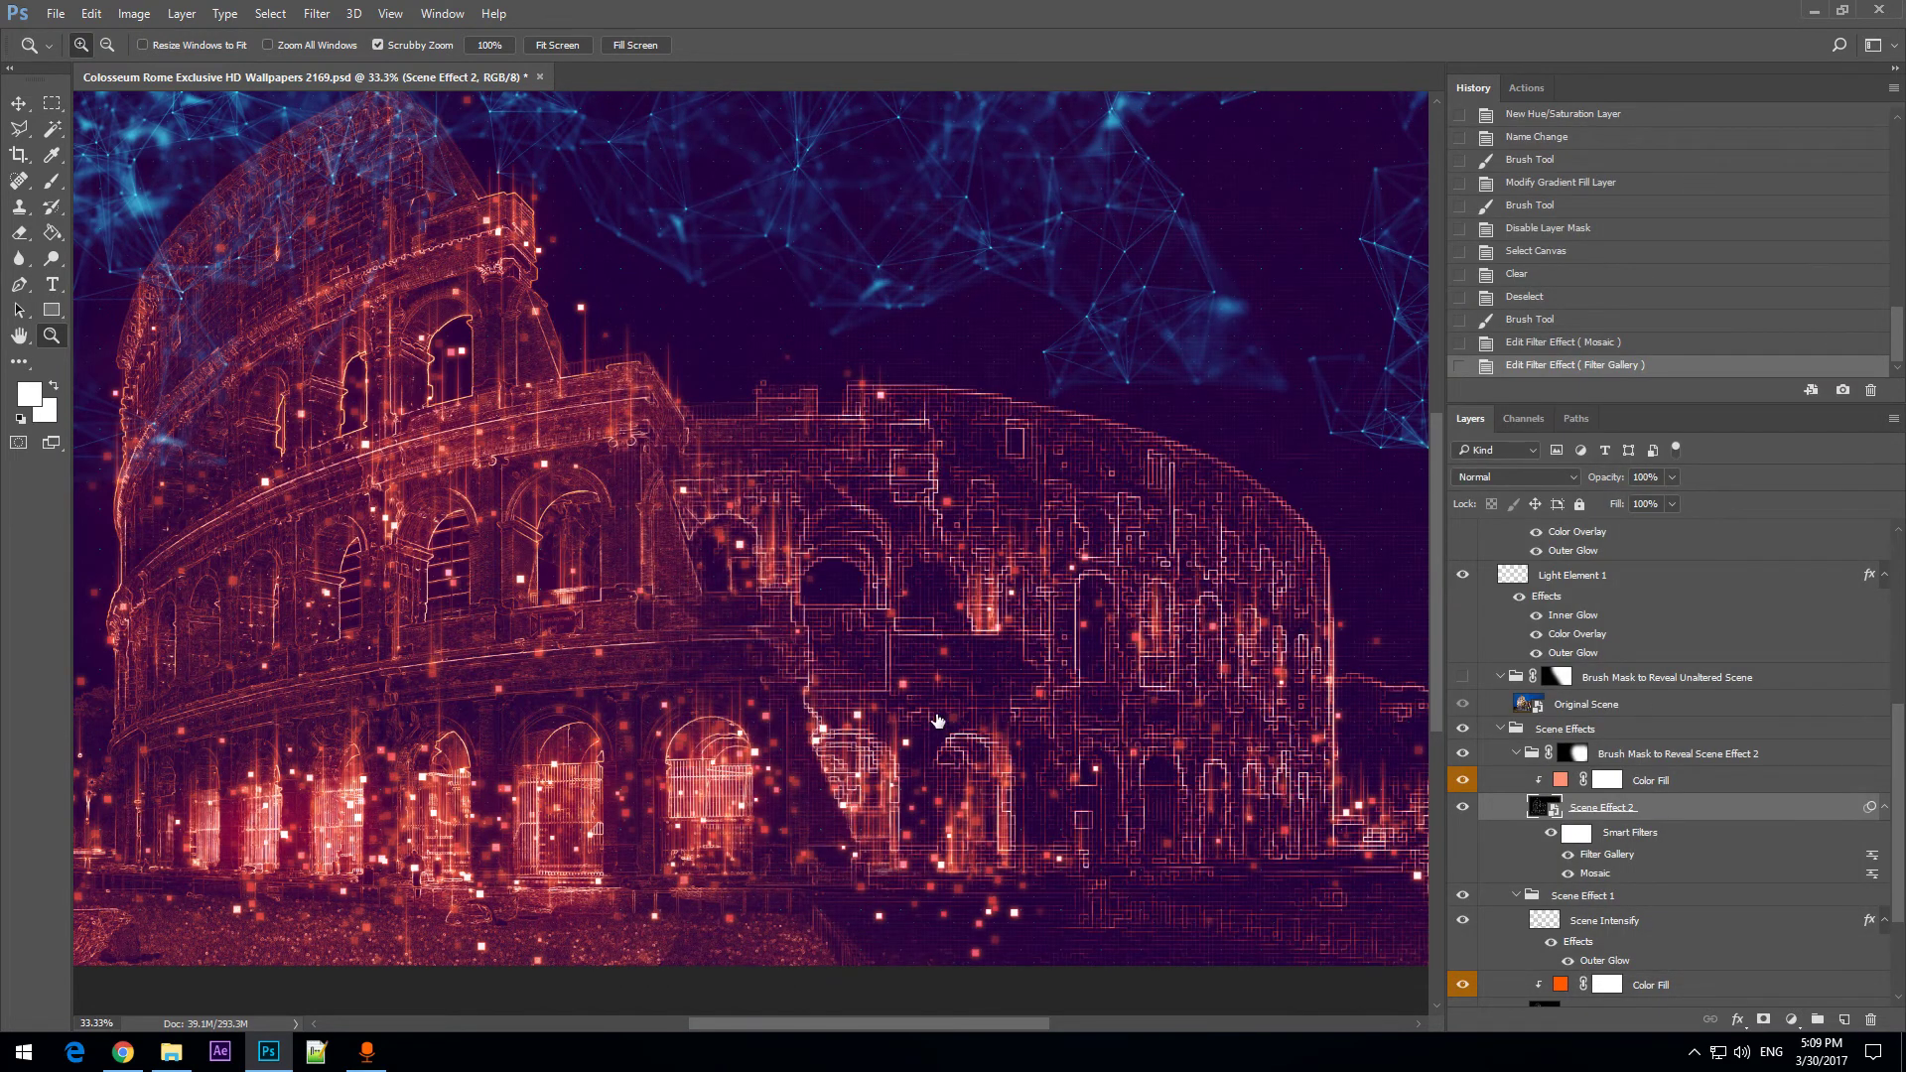
alt+click(559, 503)
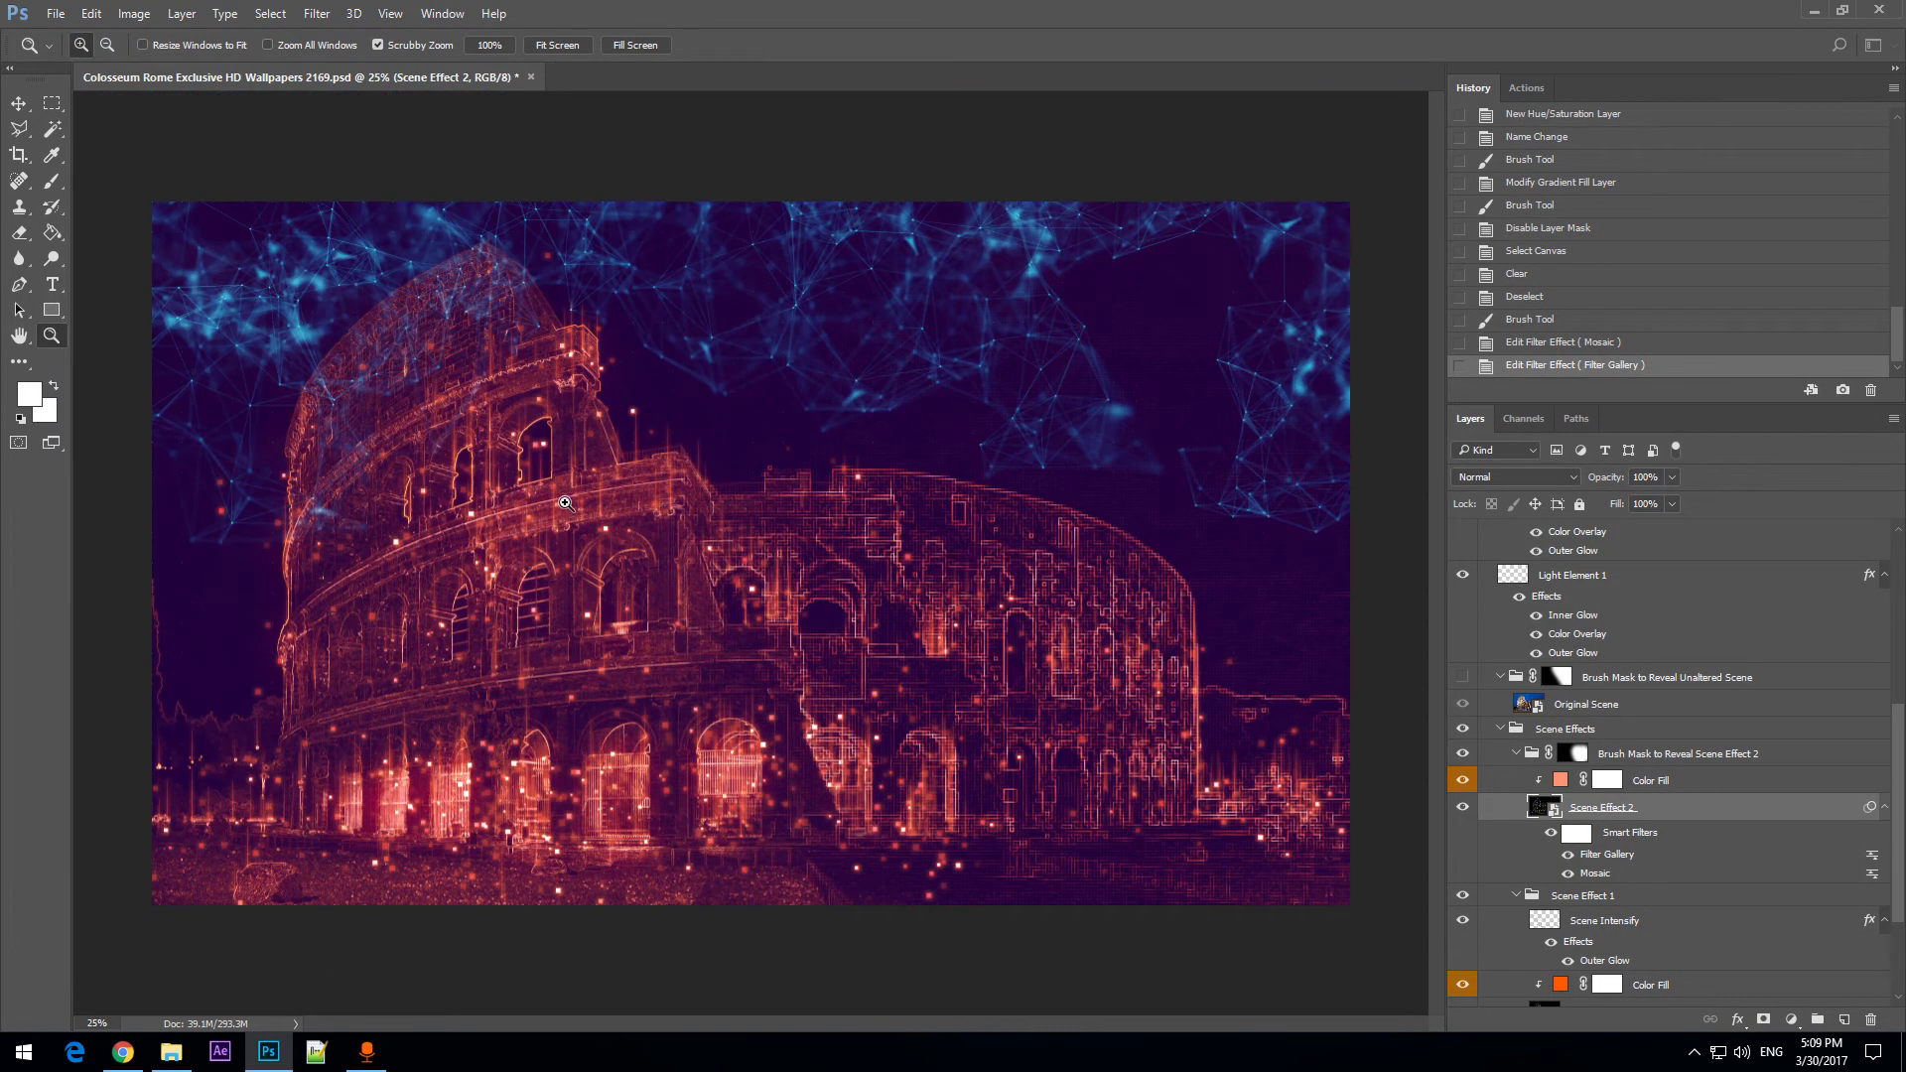
click(487, 481)
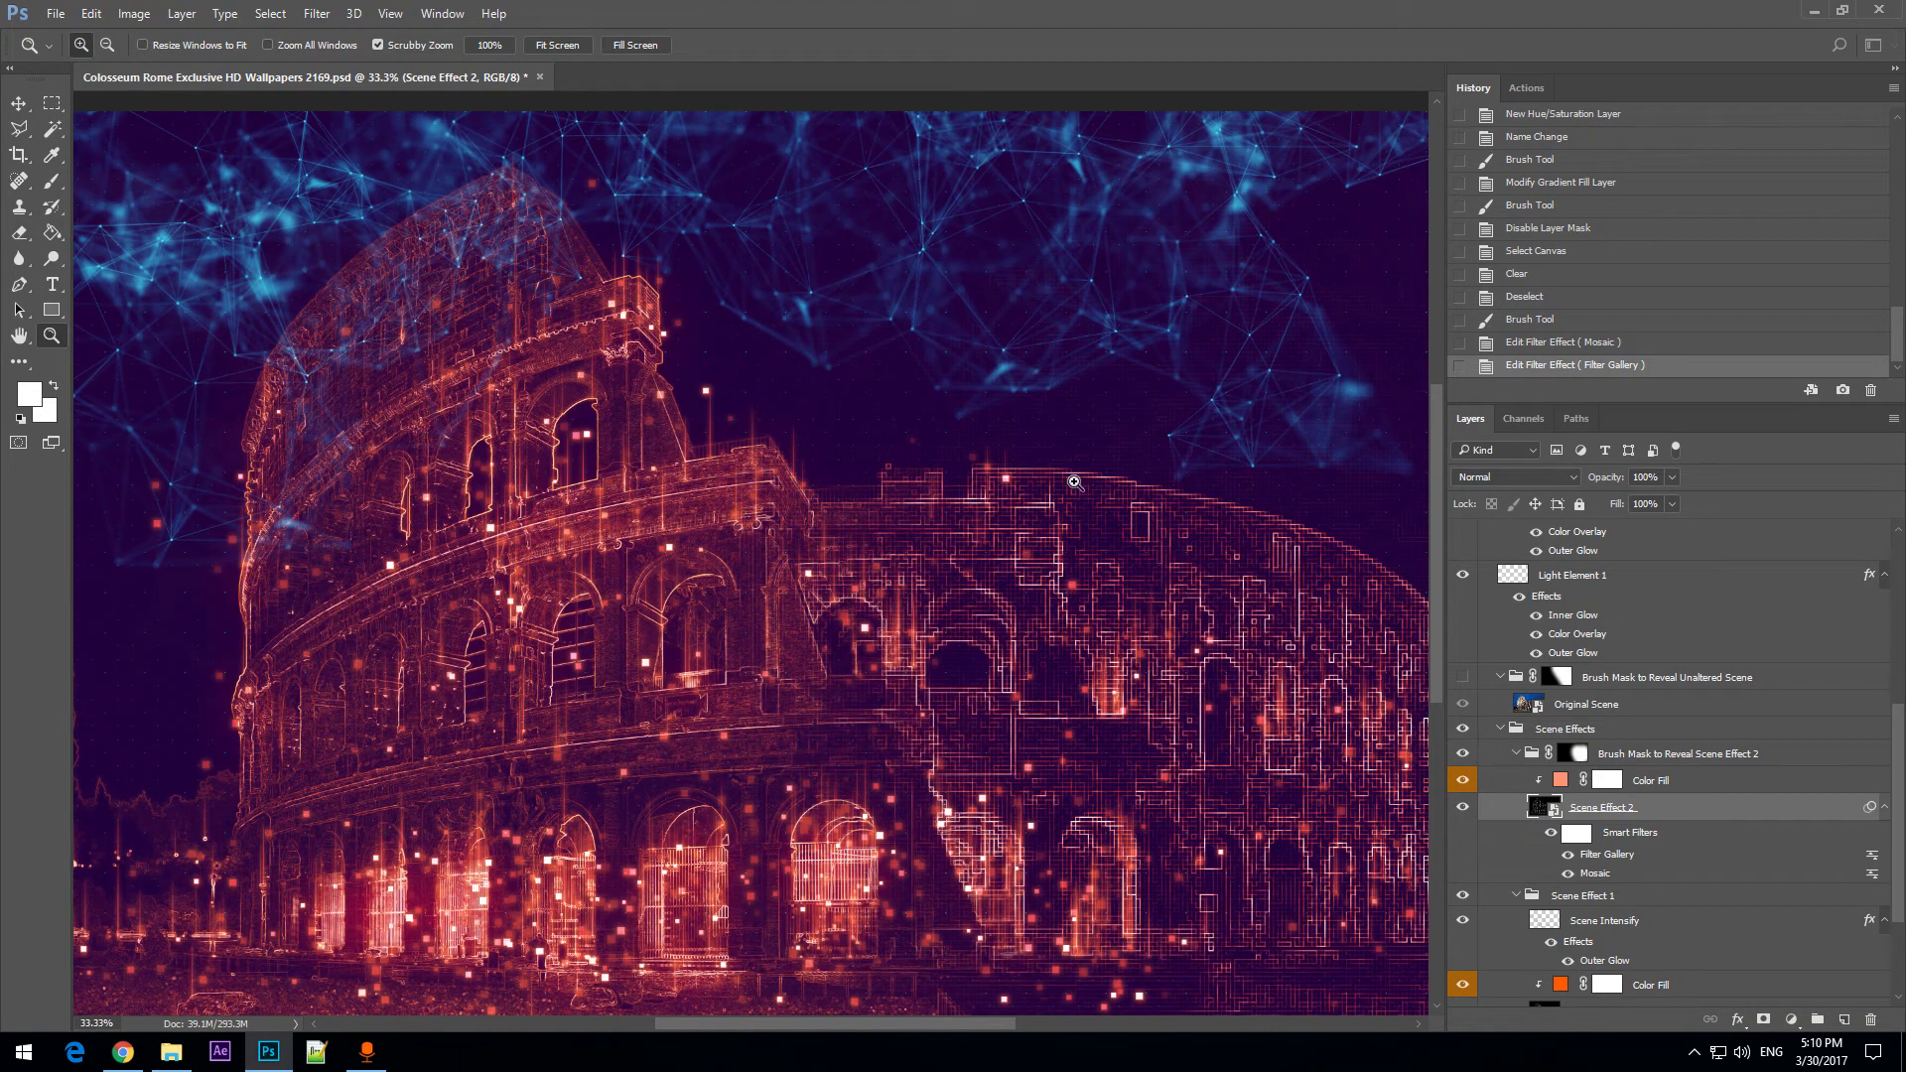
Hide Brush Mask to Reveal Scene Effect 2, show Brush Mask to Reveal Unaltered Scene, and pick the Brush tool.
click(1465, 754)
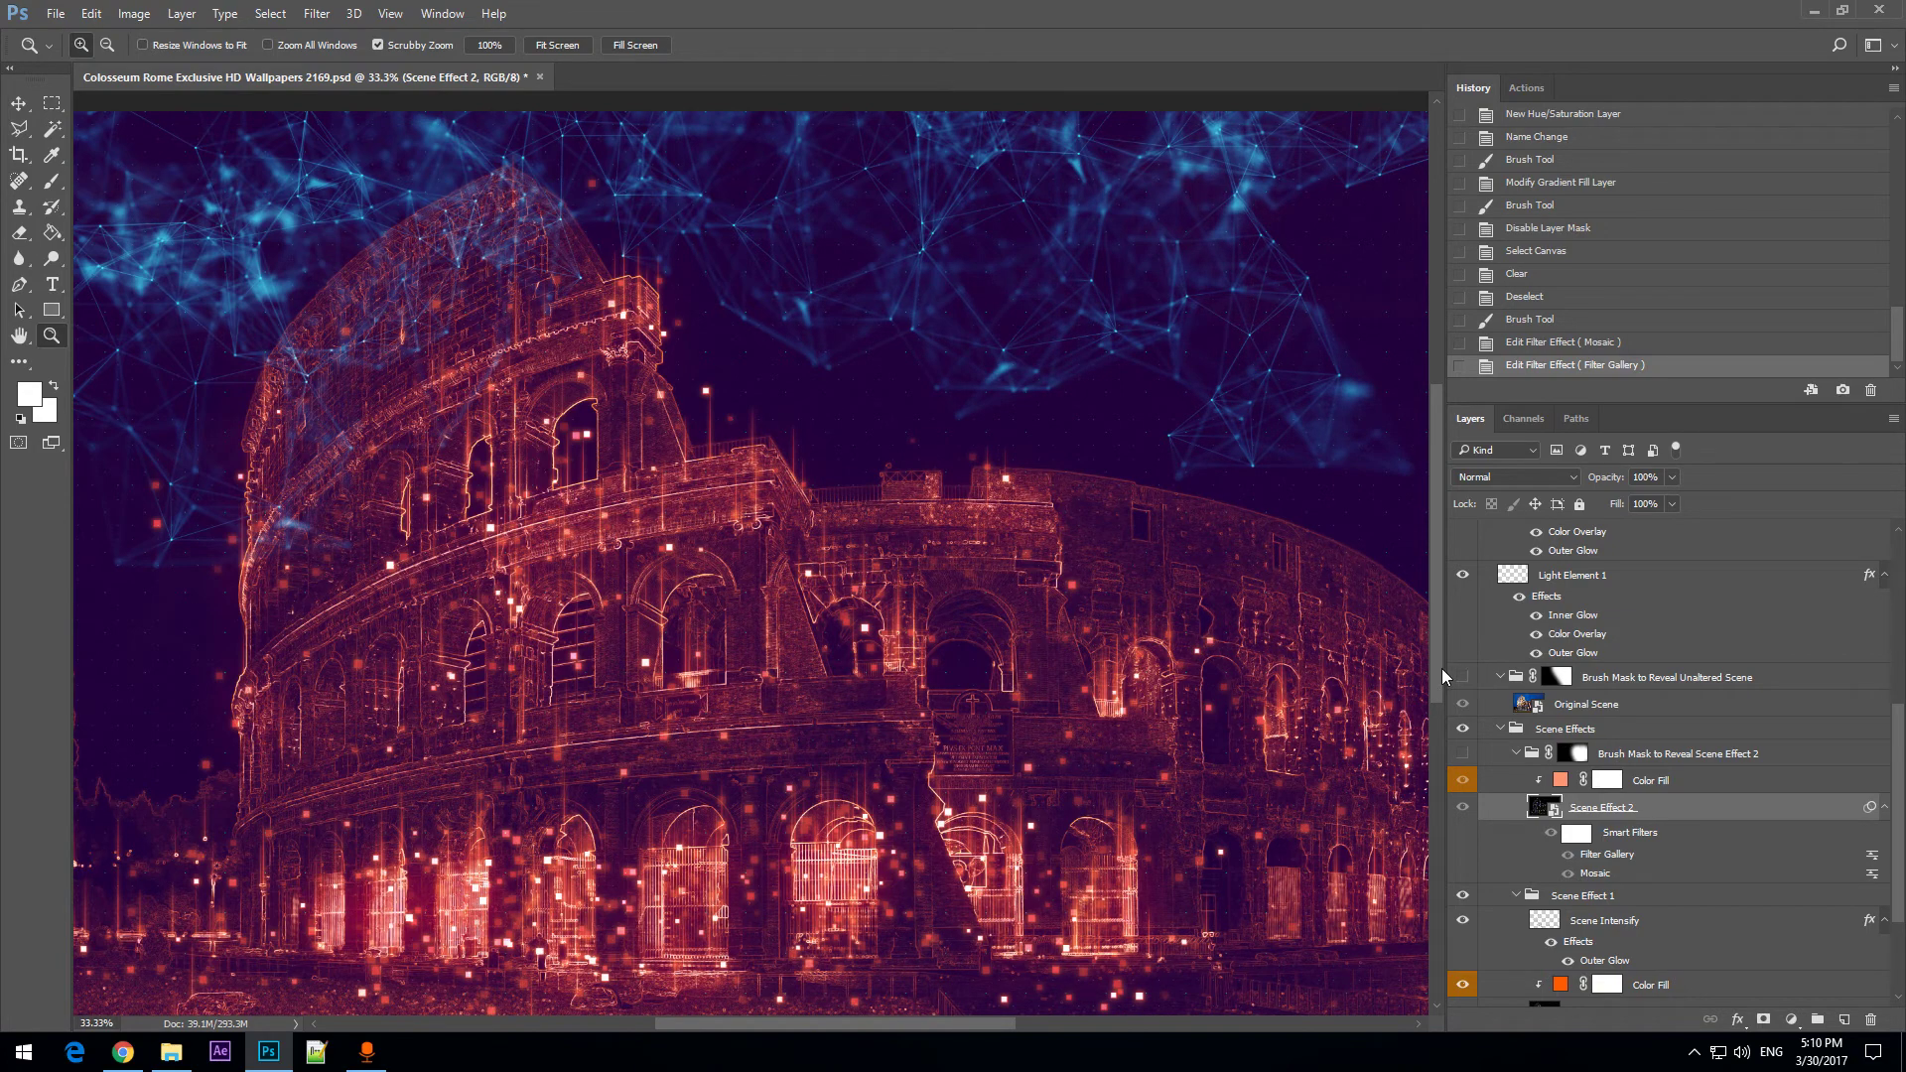
scroll(1524, 832, up, 1)
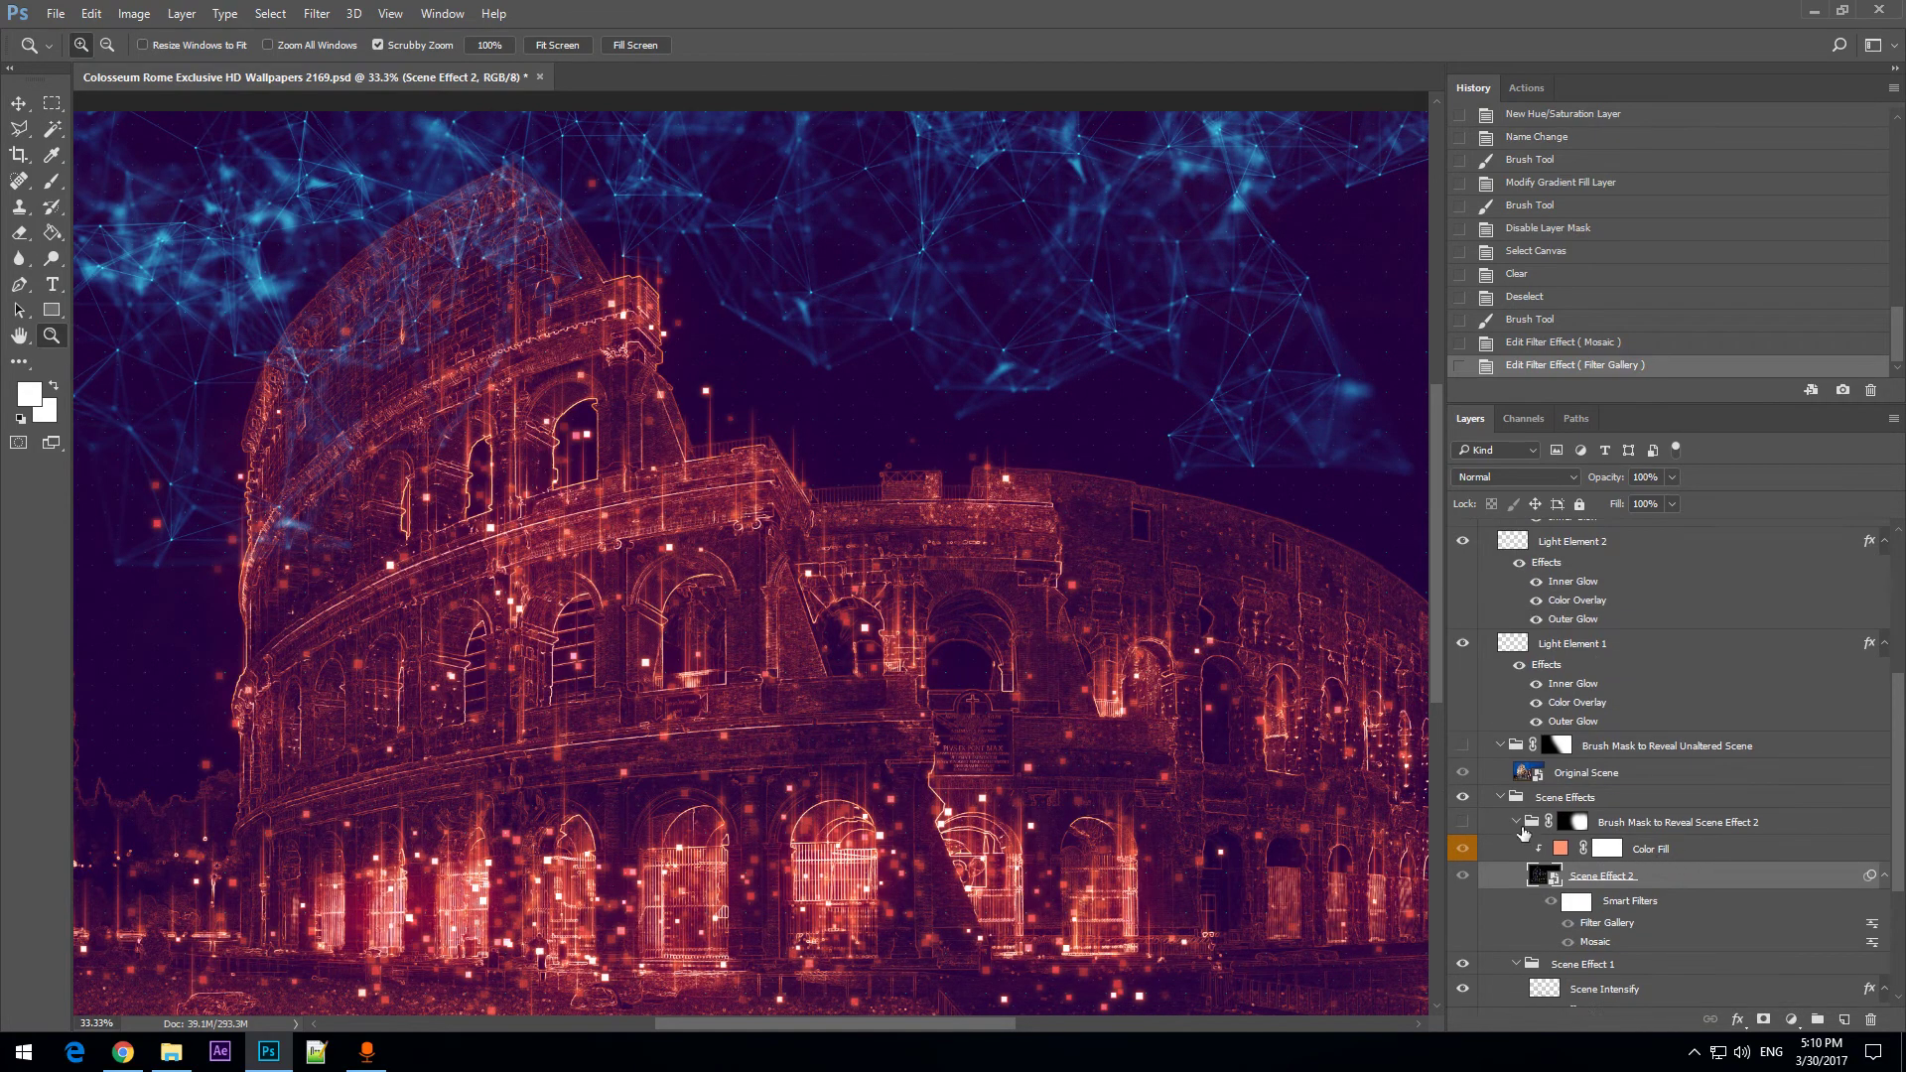
click(1461, 750)
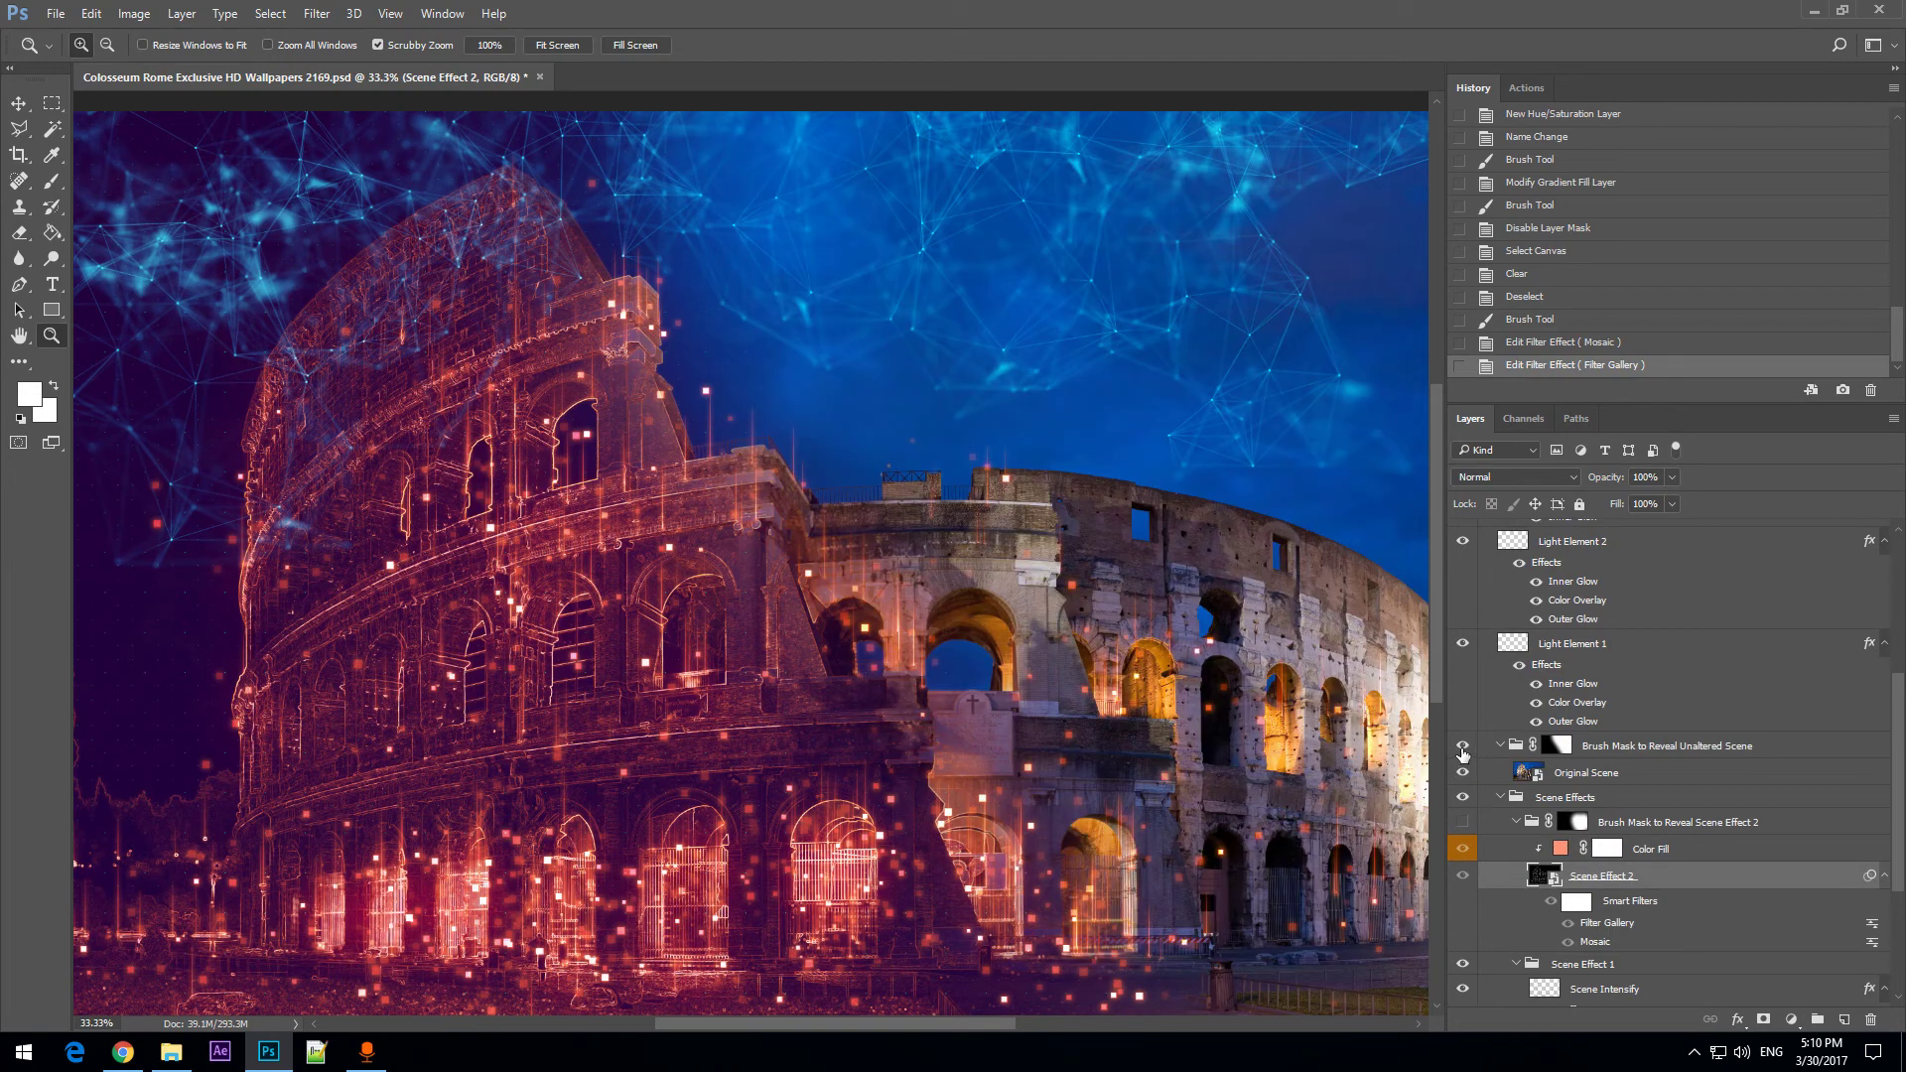
click(1462, 748)
click(1461, 748)
click(51, 184)
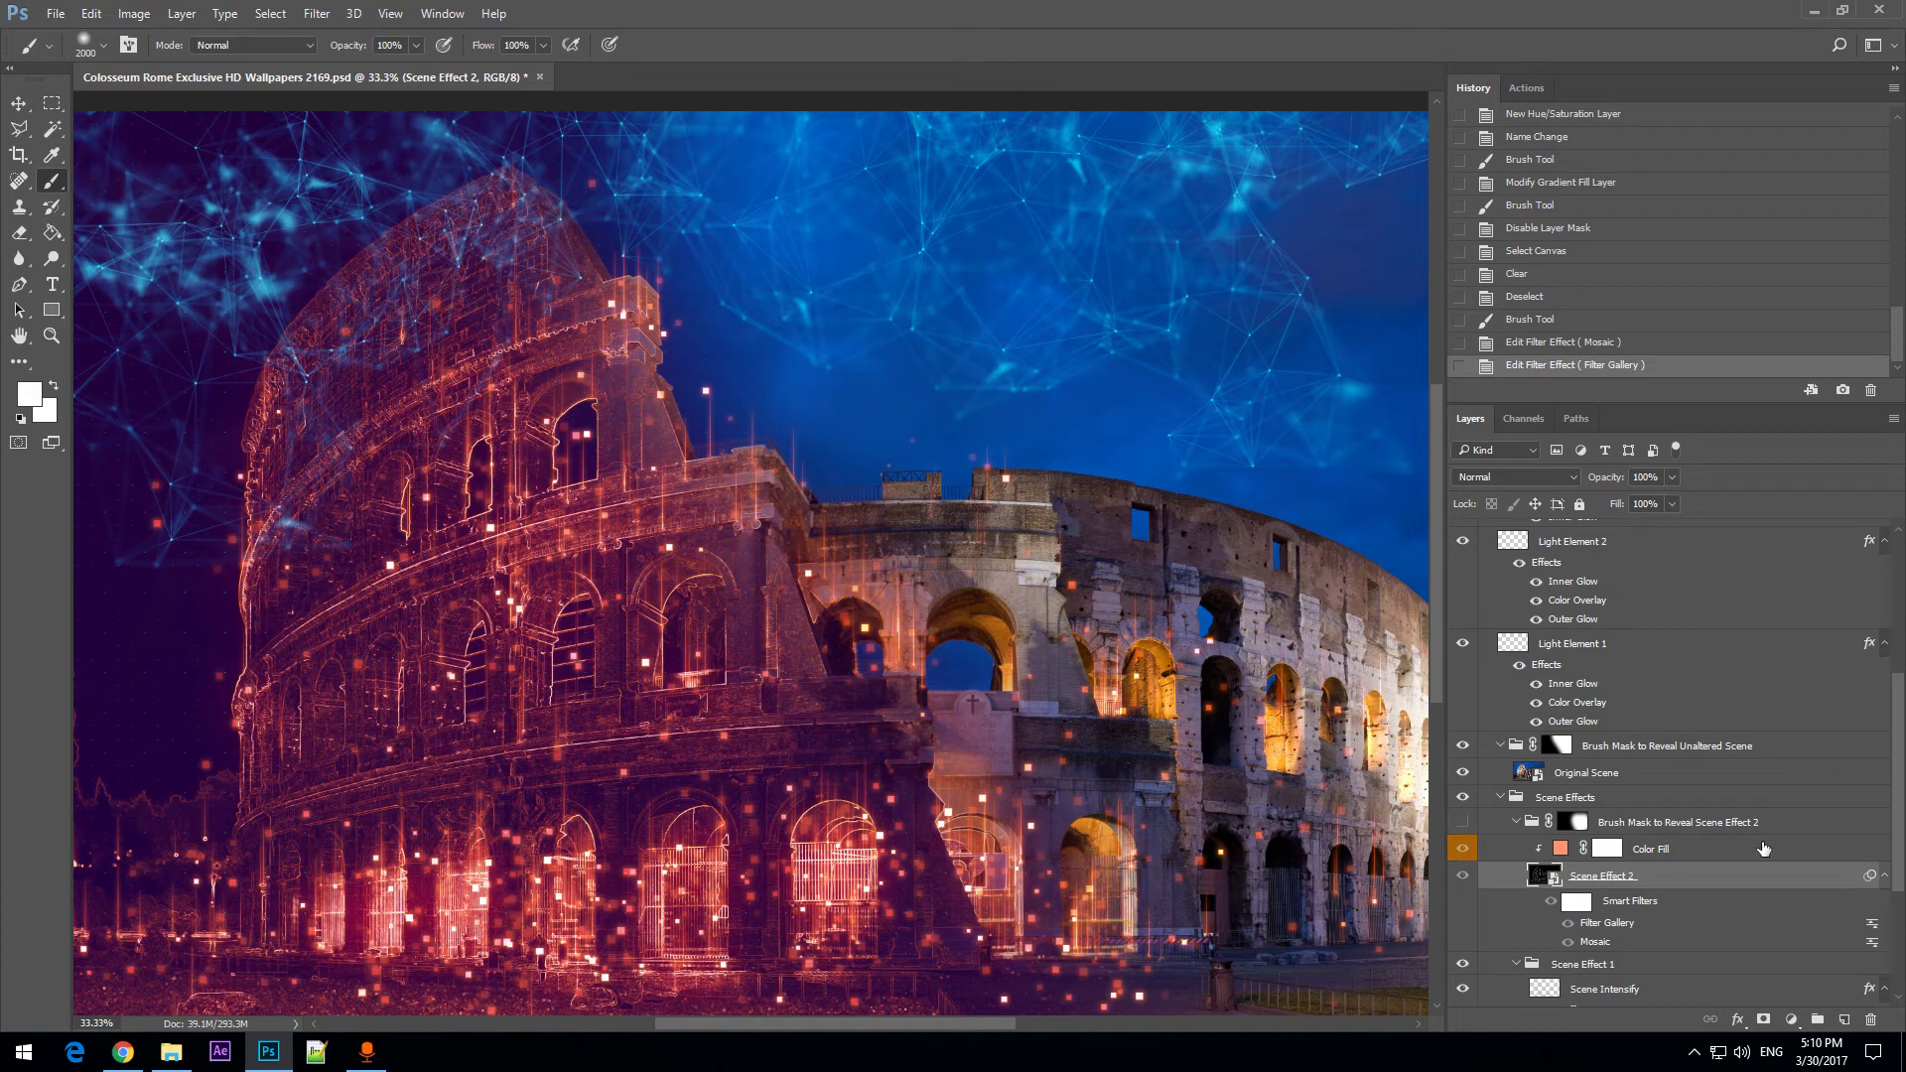
scroll(1763, 849, up, 5)
scroll(1749, 849, up, 1)
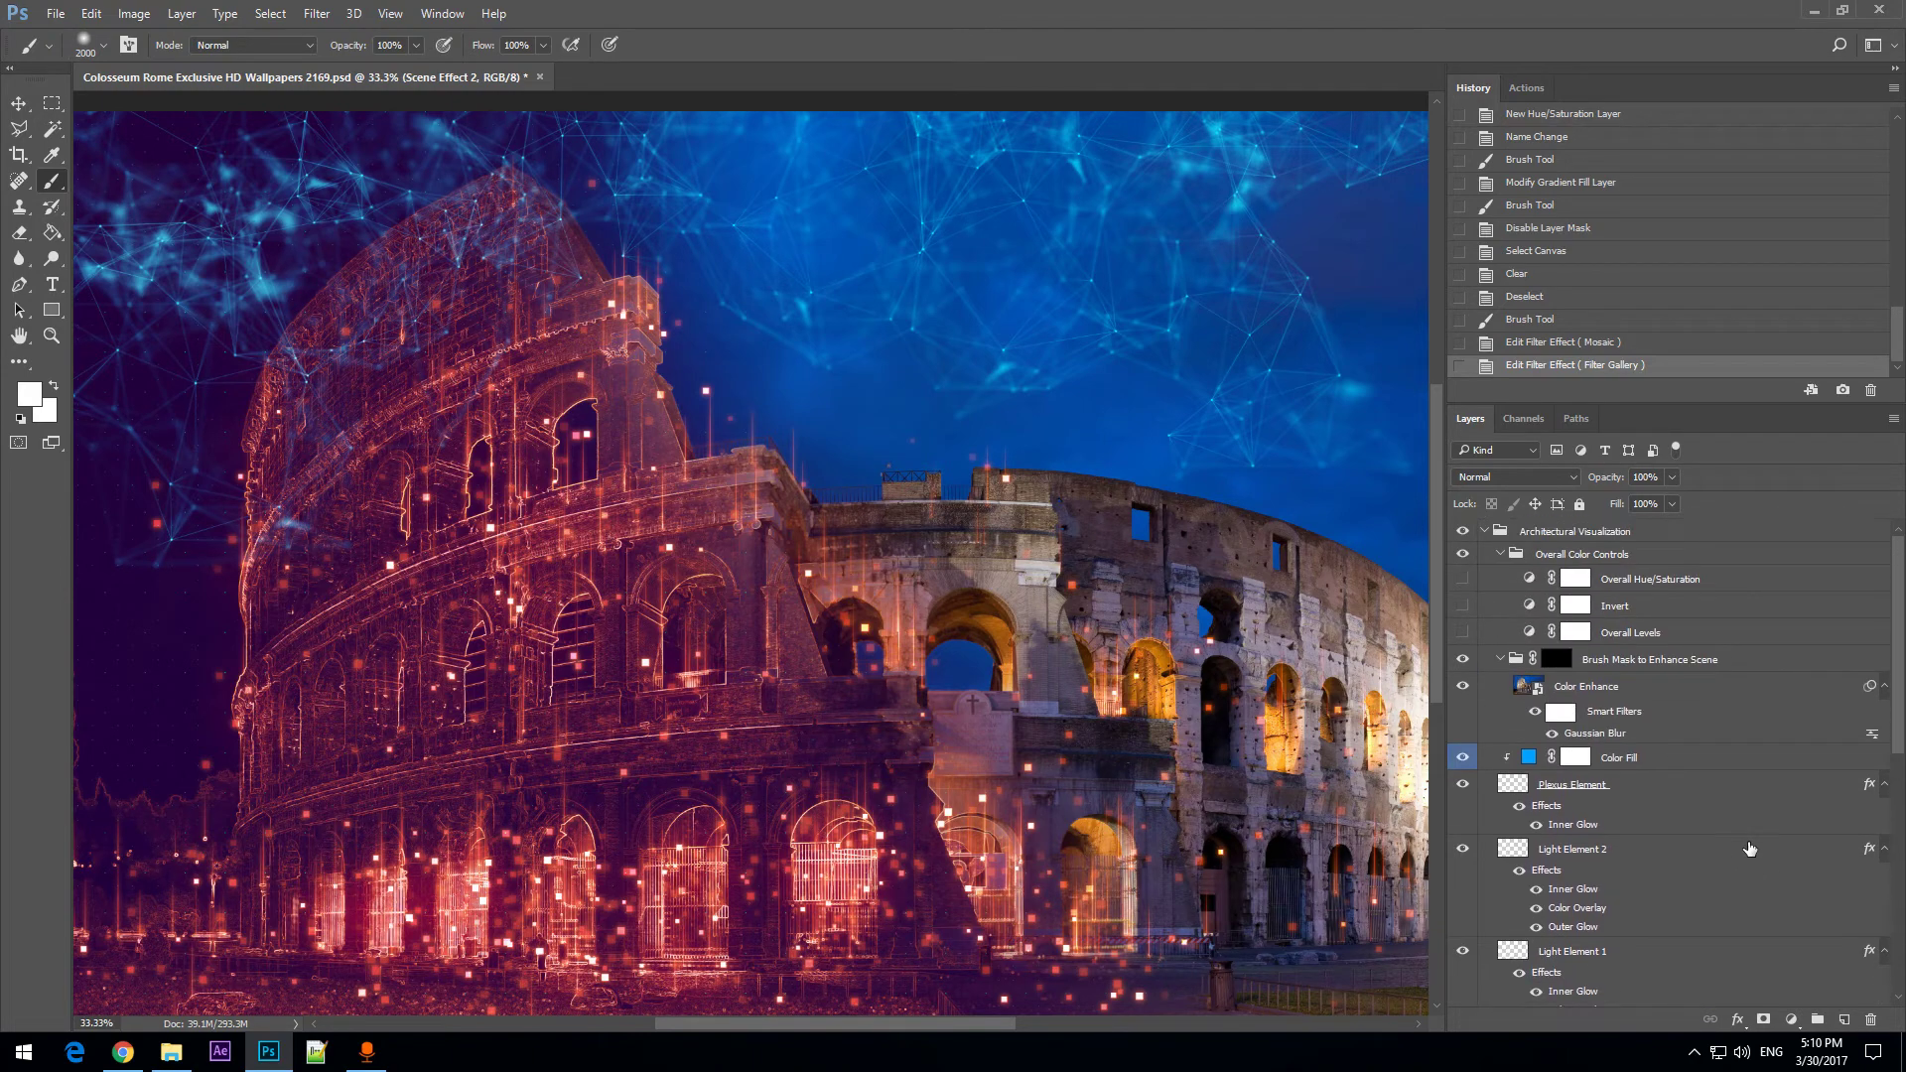
scroll(1703, 747, down, 4)
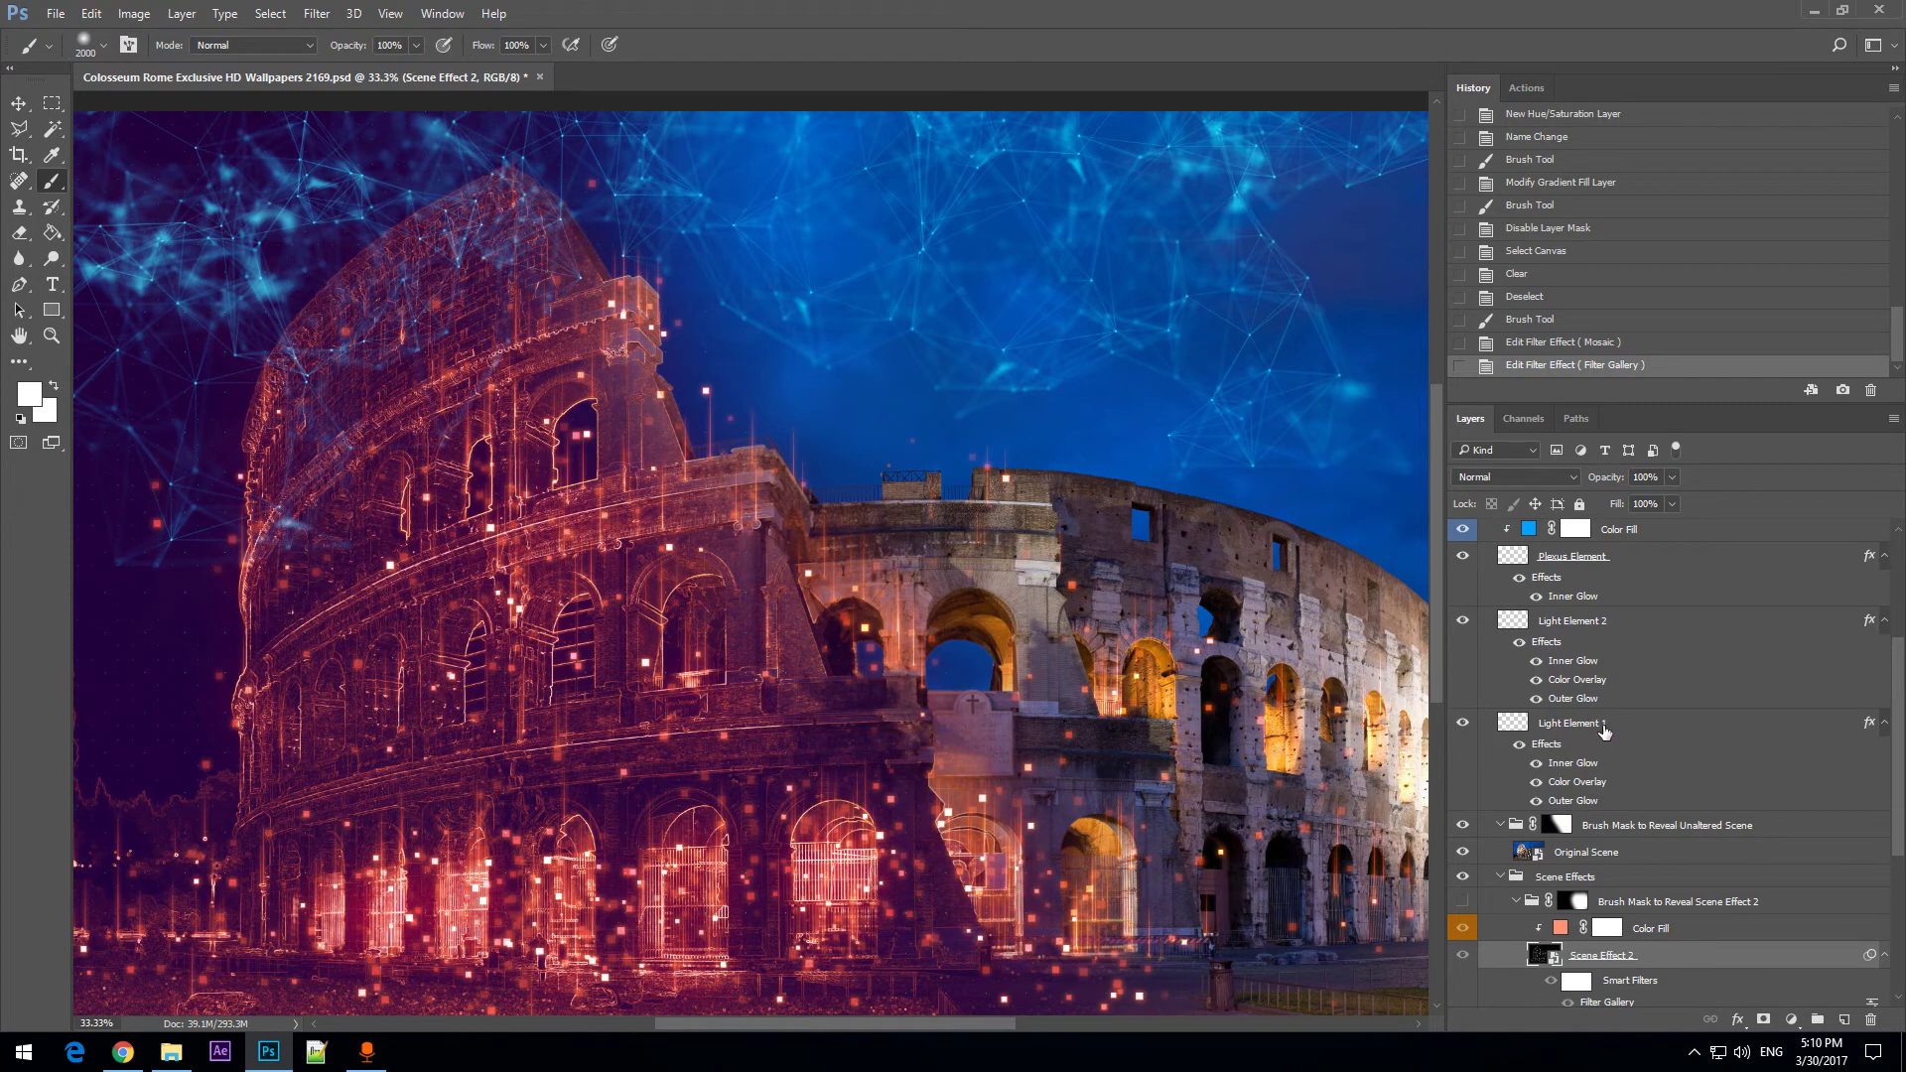
click(1591, 634)
click(1587, 740)
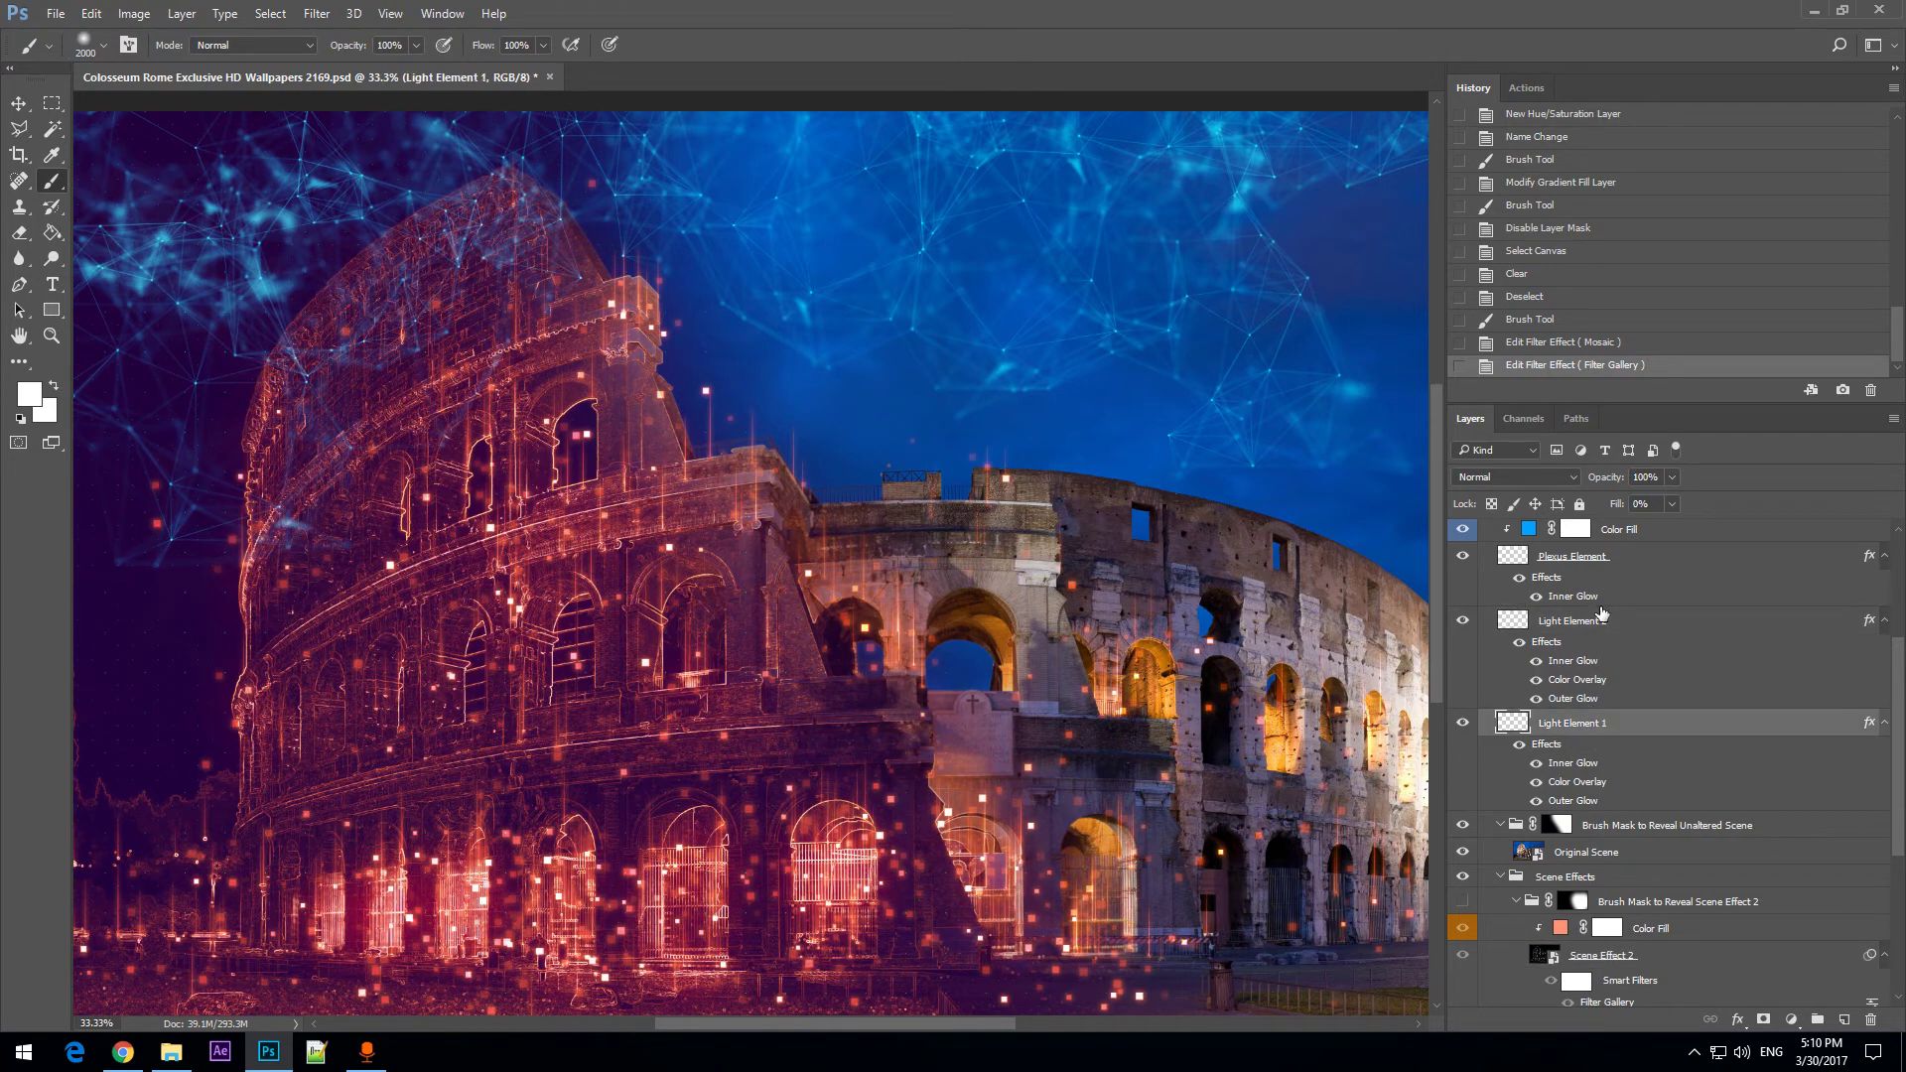
click(1602, 637)
click(1636, 559)
scroll(1683, 748, up, 3)
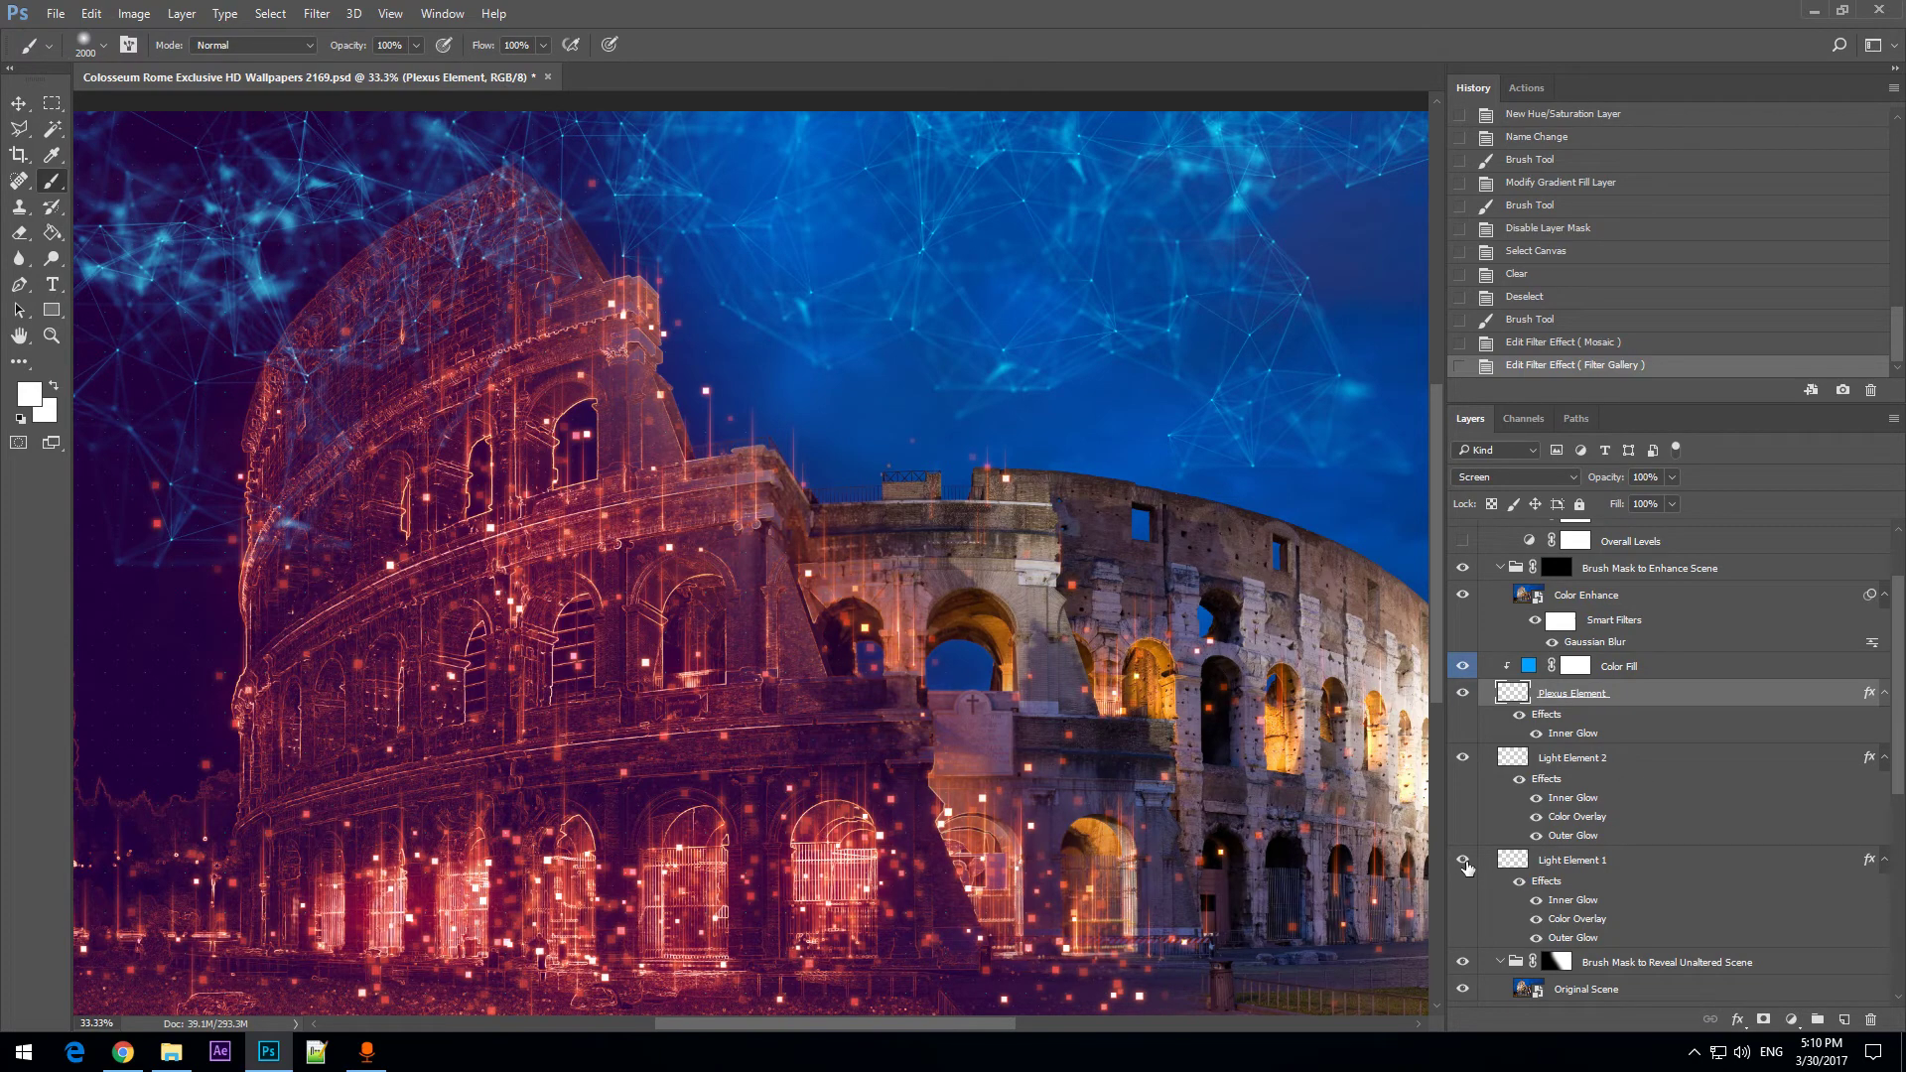
click(1461, 864)
click(1461, 864)
click(1461, 864)
click(1461, 864)
click(1461, 864)
click(1460, 864)
click(1463, 760)
click(1463, 761)
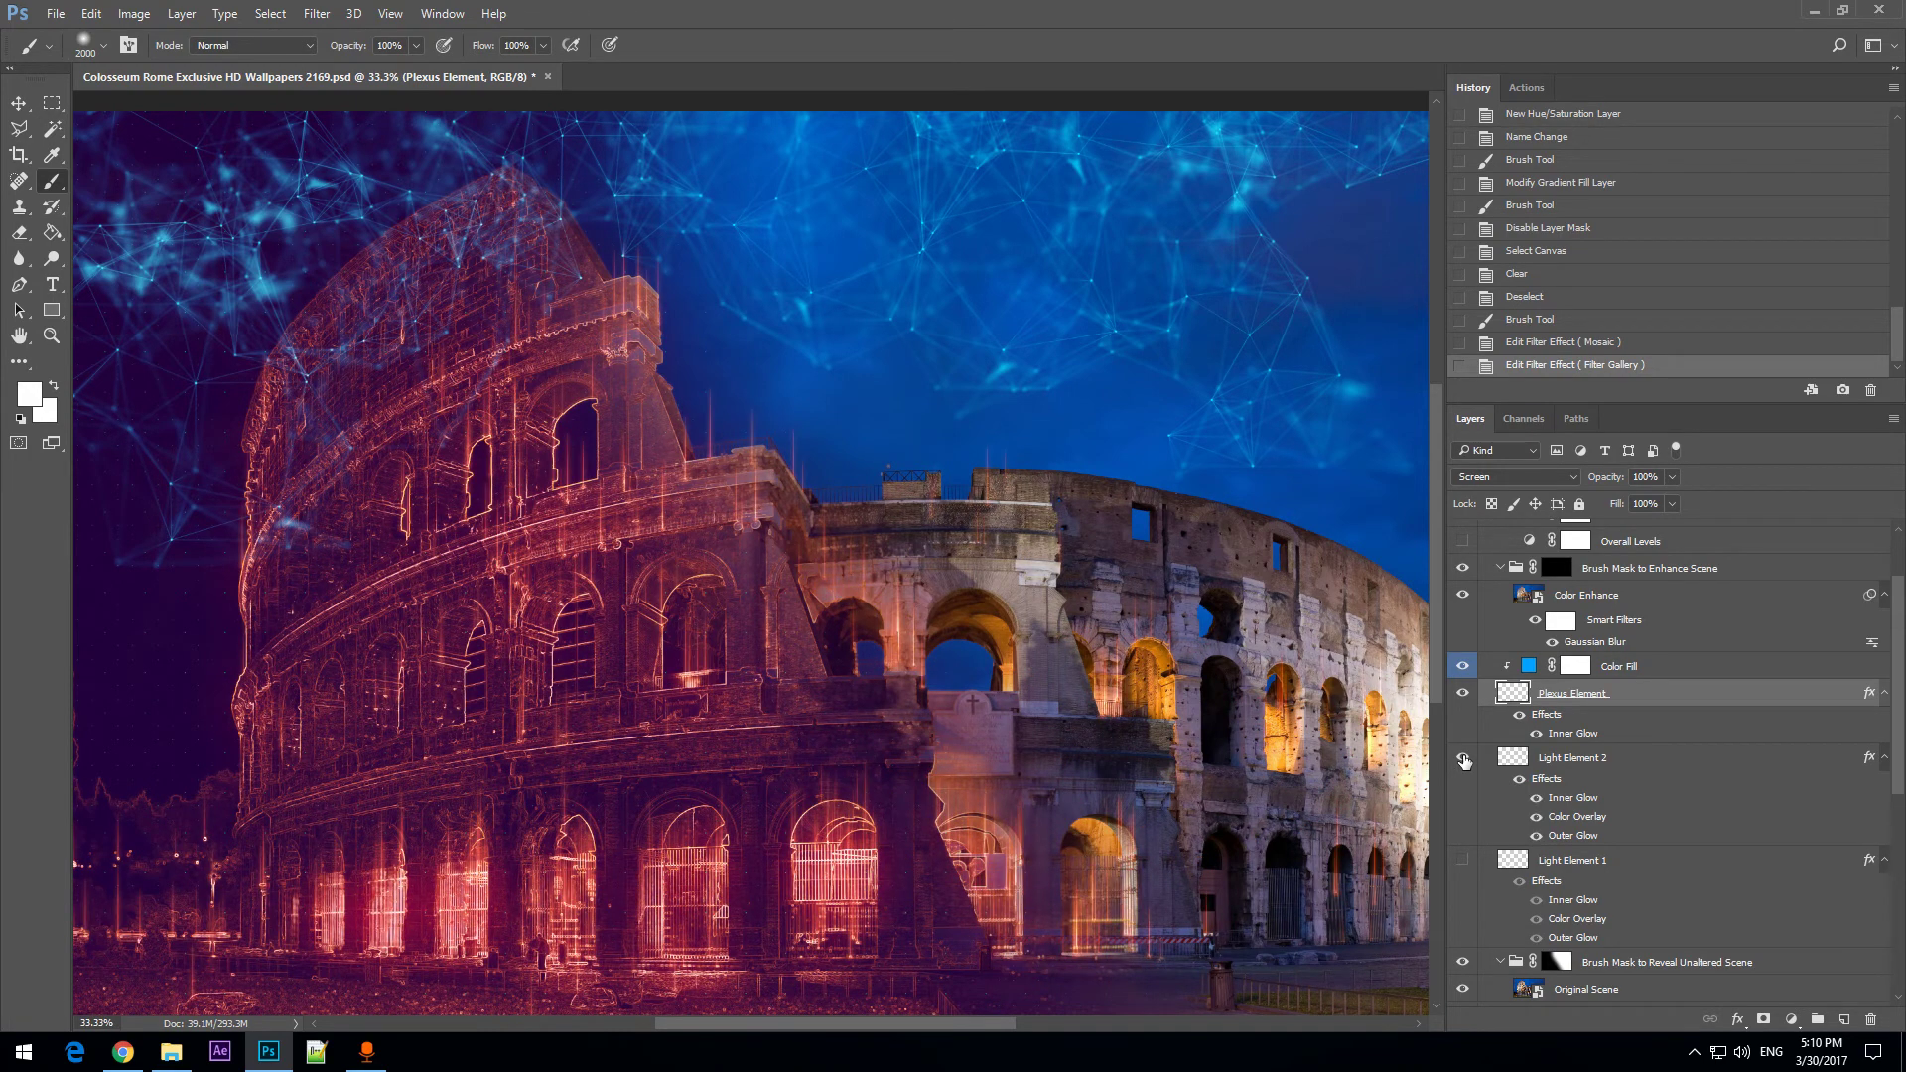
click(1463, 761)
click(1464, 760)
click(1464, 760)
click(1464, 759)
click(1464, 760)
click(1463, 760)
click(1460, 697)
click(1460, 697)
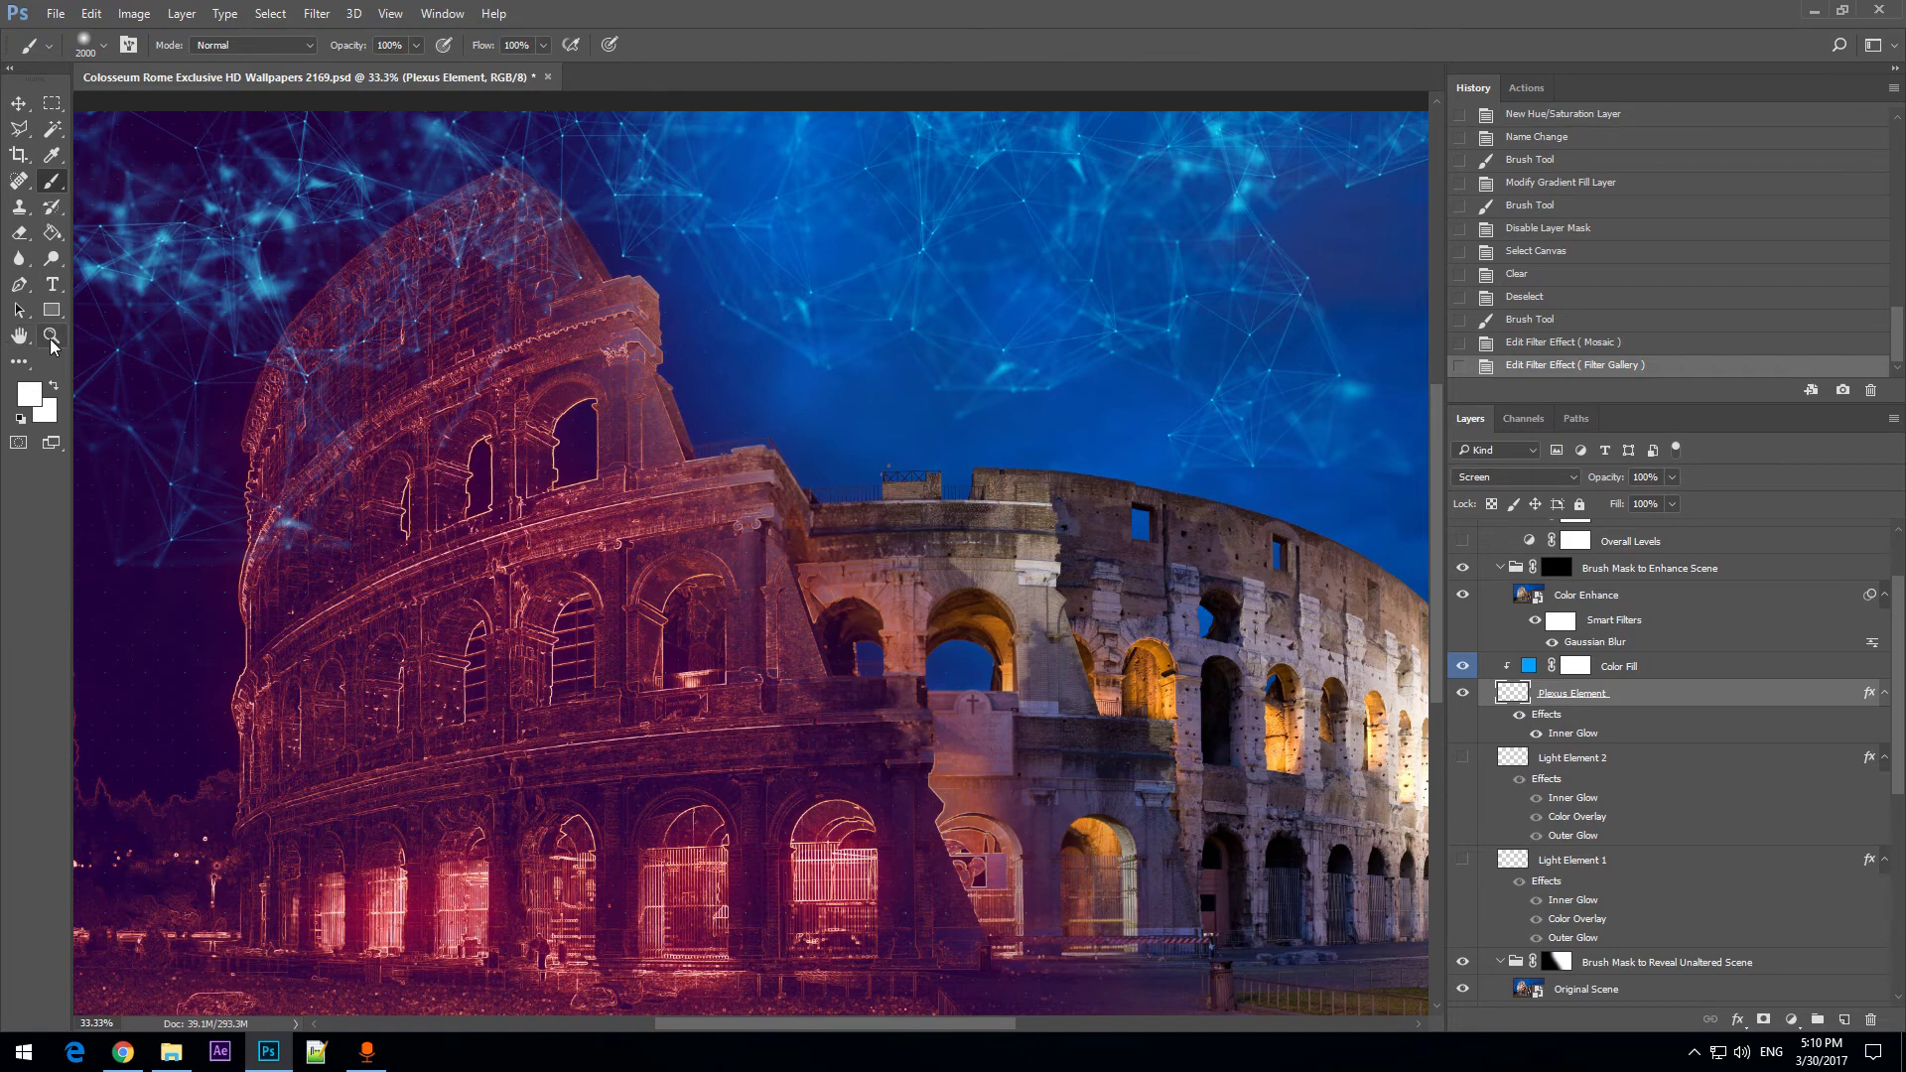
click(51, 336)
alt+click(1058, 213)
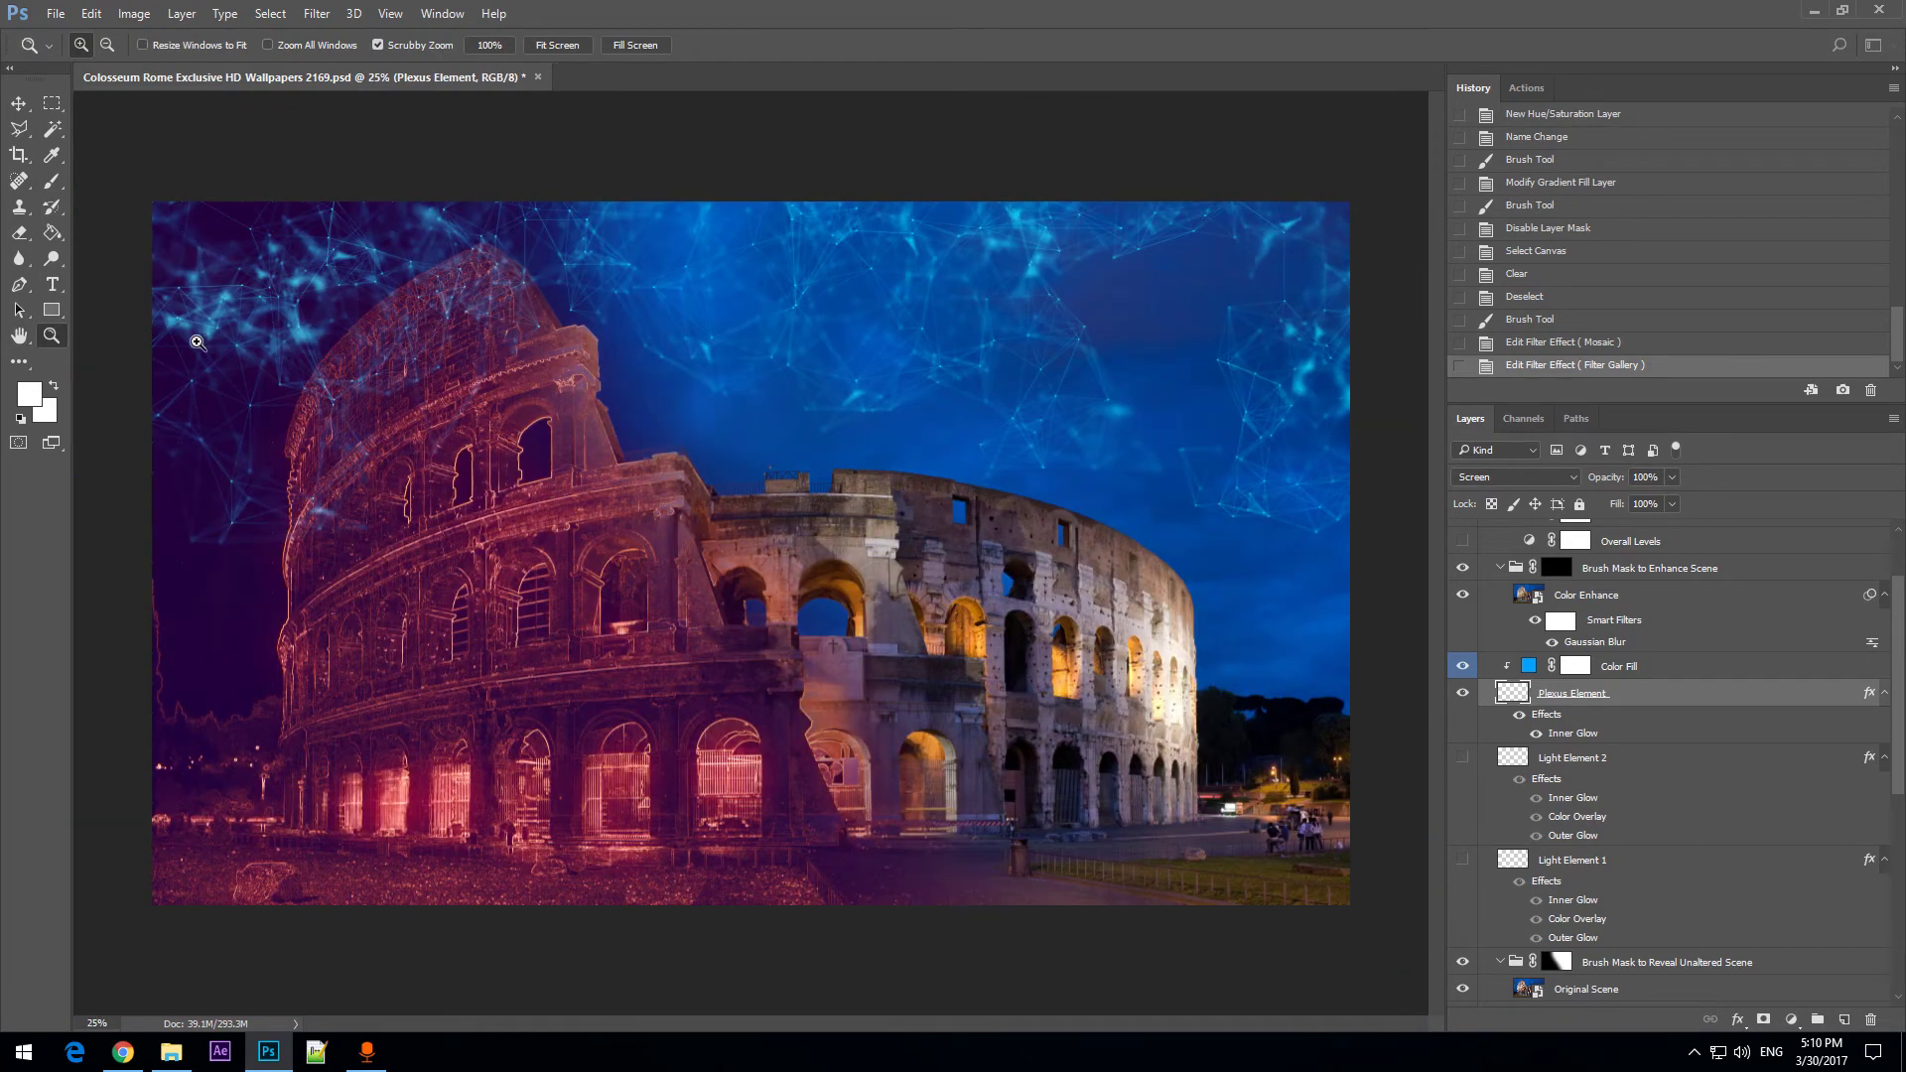
click(1463, 695)
click(1462, 695)
click(1462, 760)
click(1458, 861)
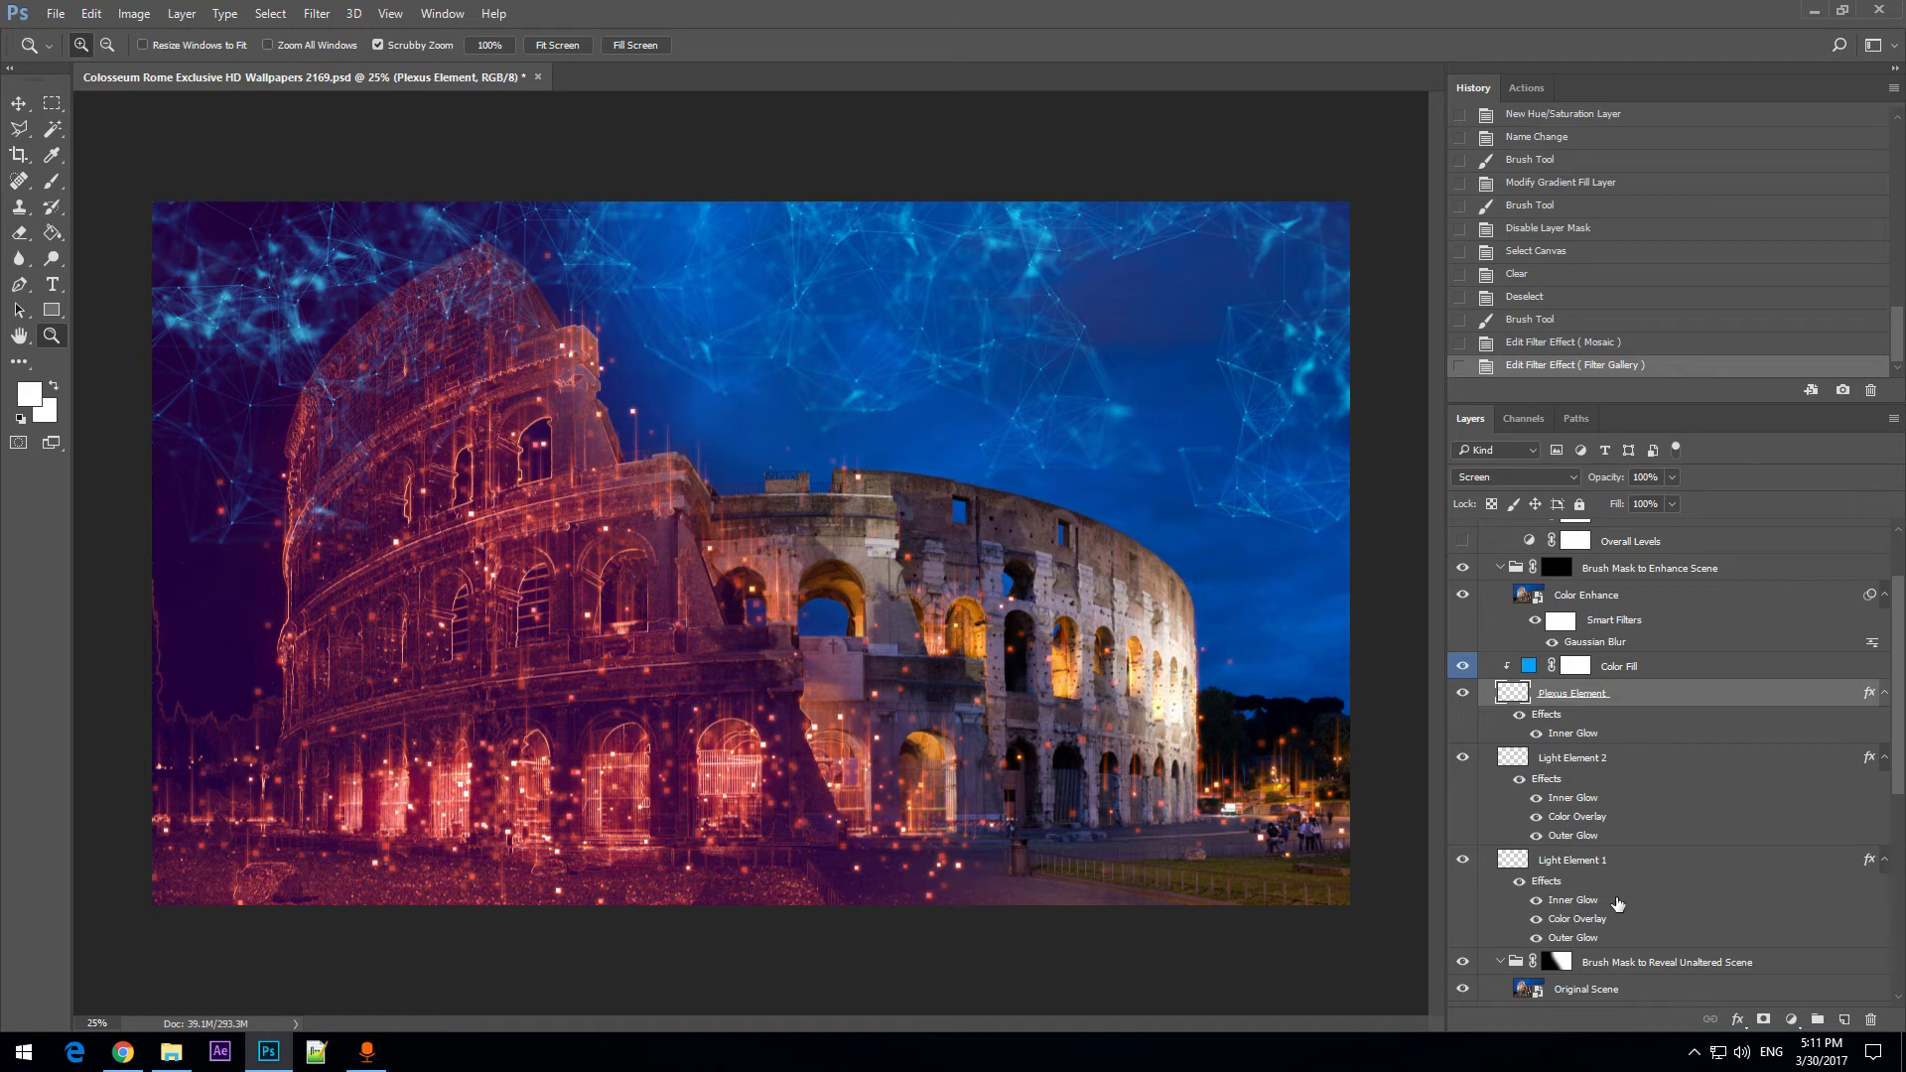
click(1879, 871)
click(1883, 861)
click(1883, 861)
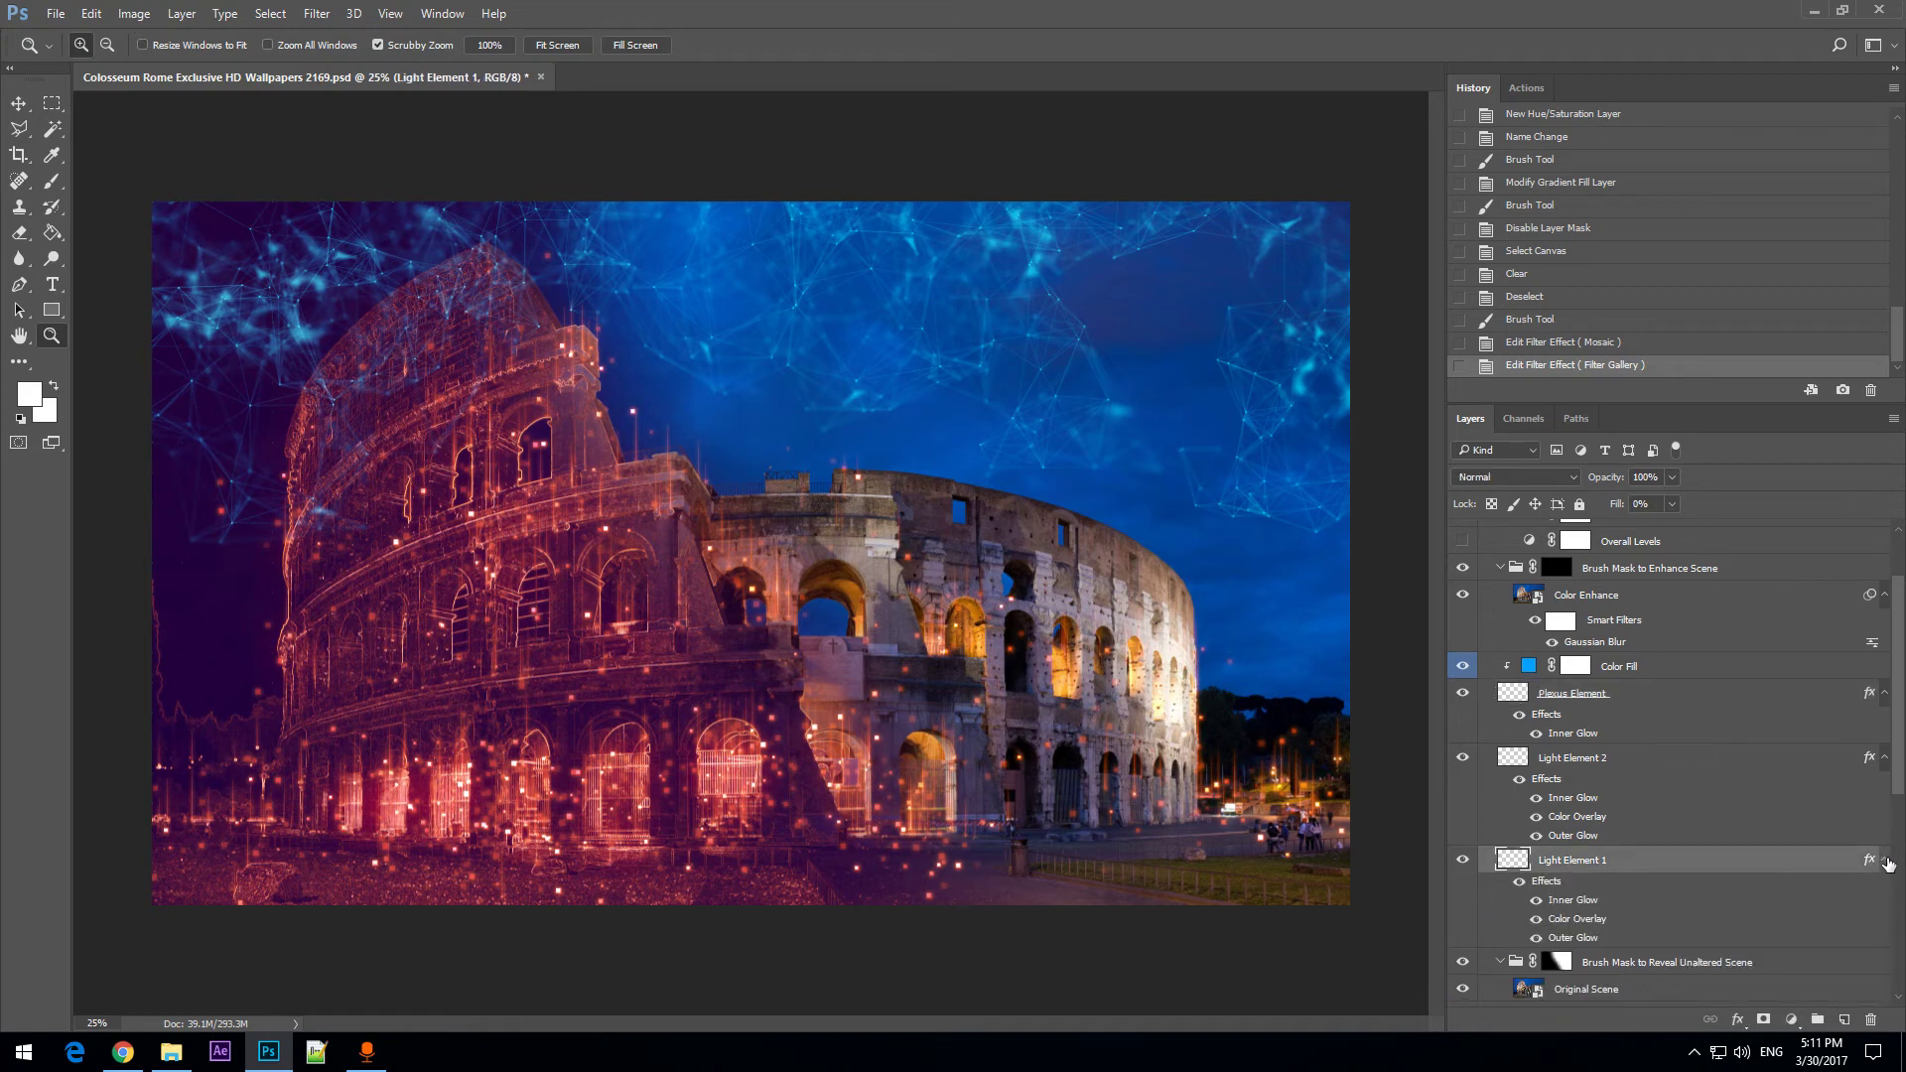
Change Light Element 1's Color Overlay colour from red to blue.
double_click(1600, 921)
click(1553, 84)
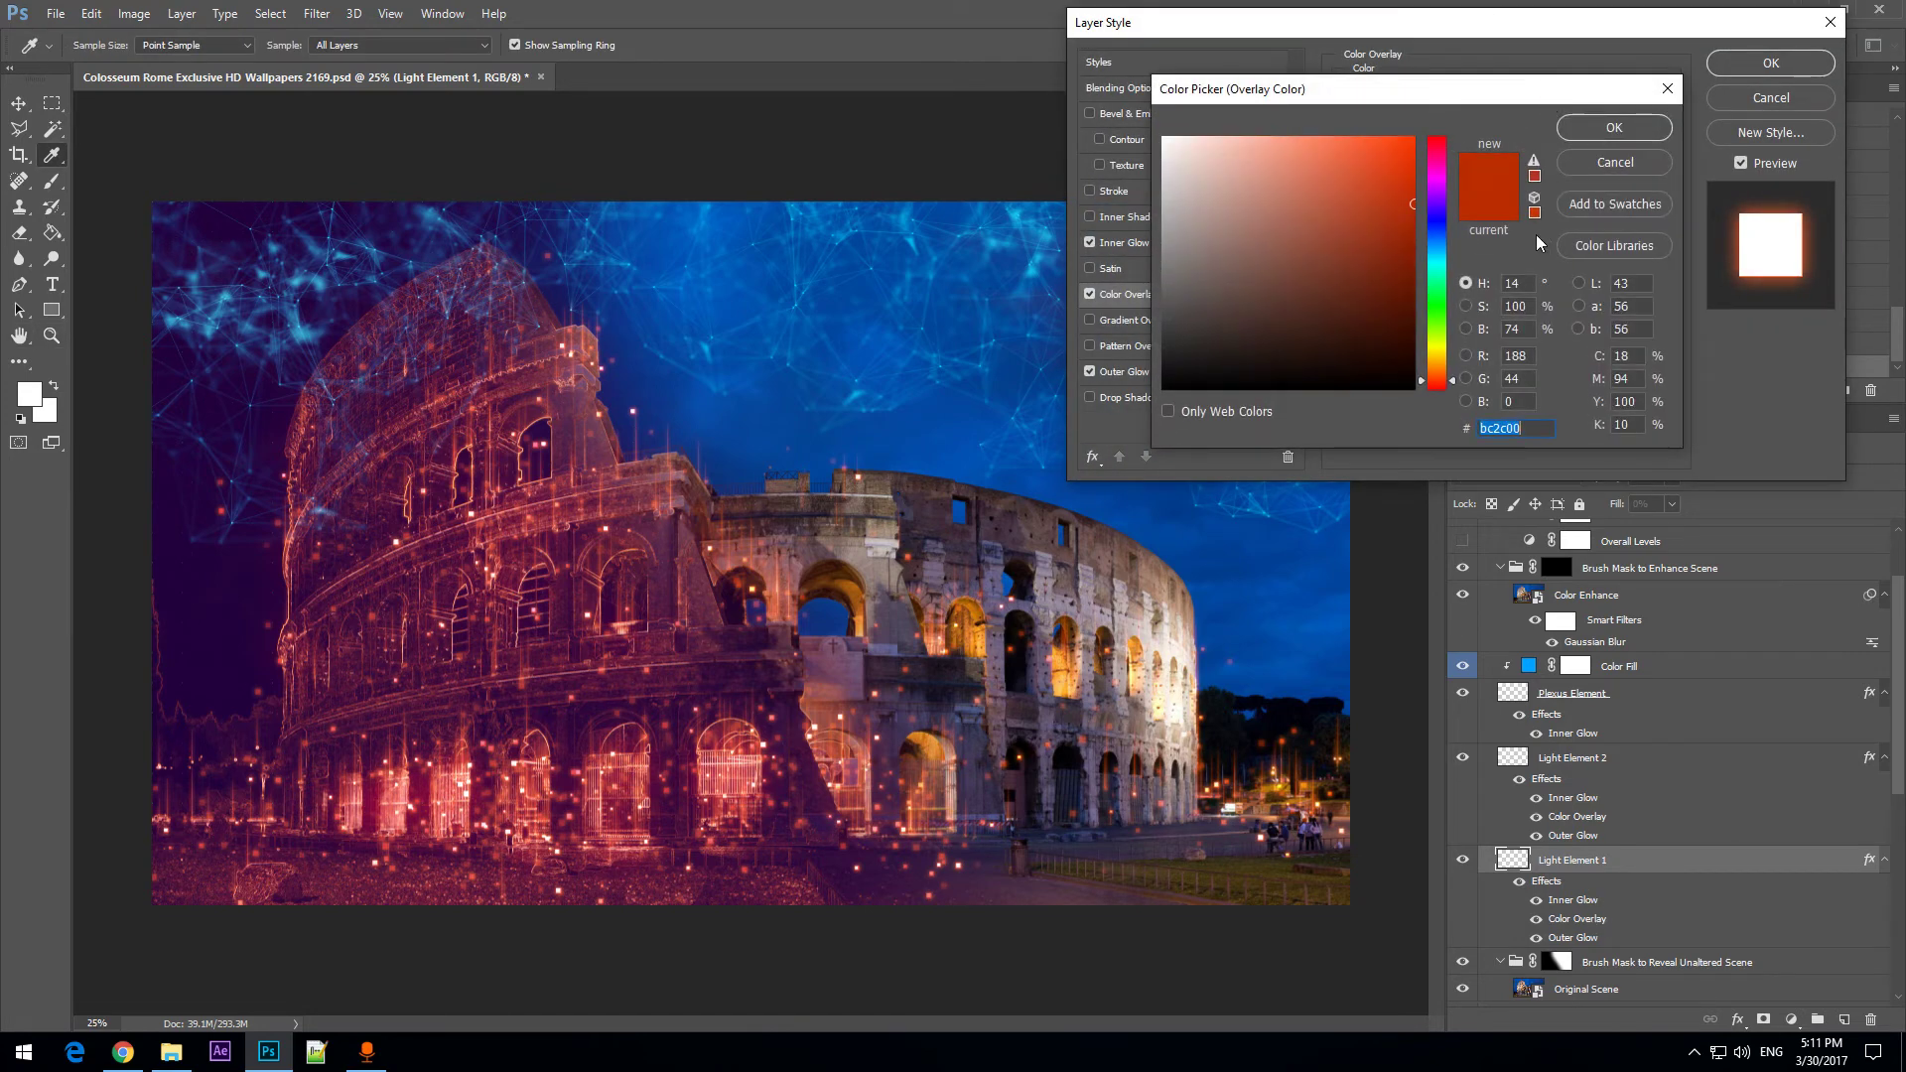
click(1436, 243)
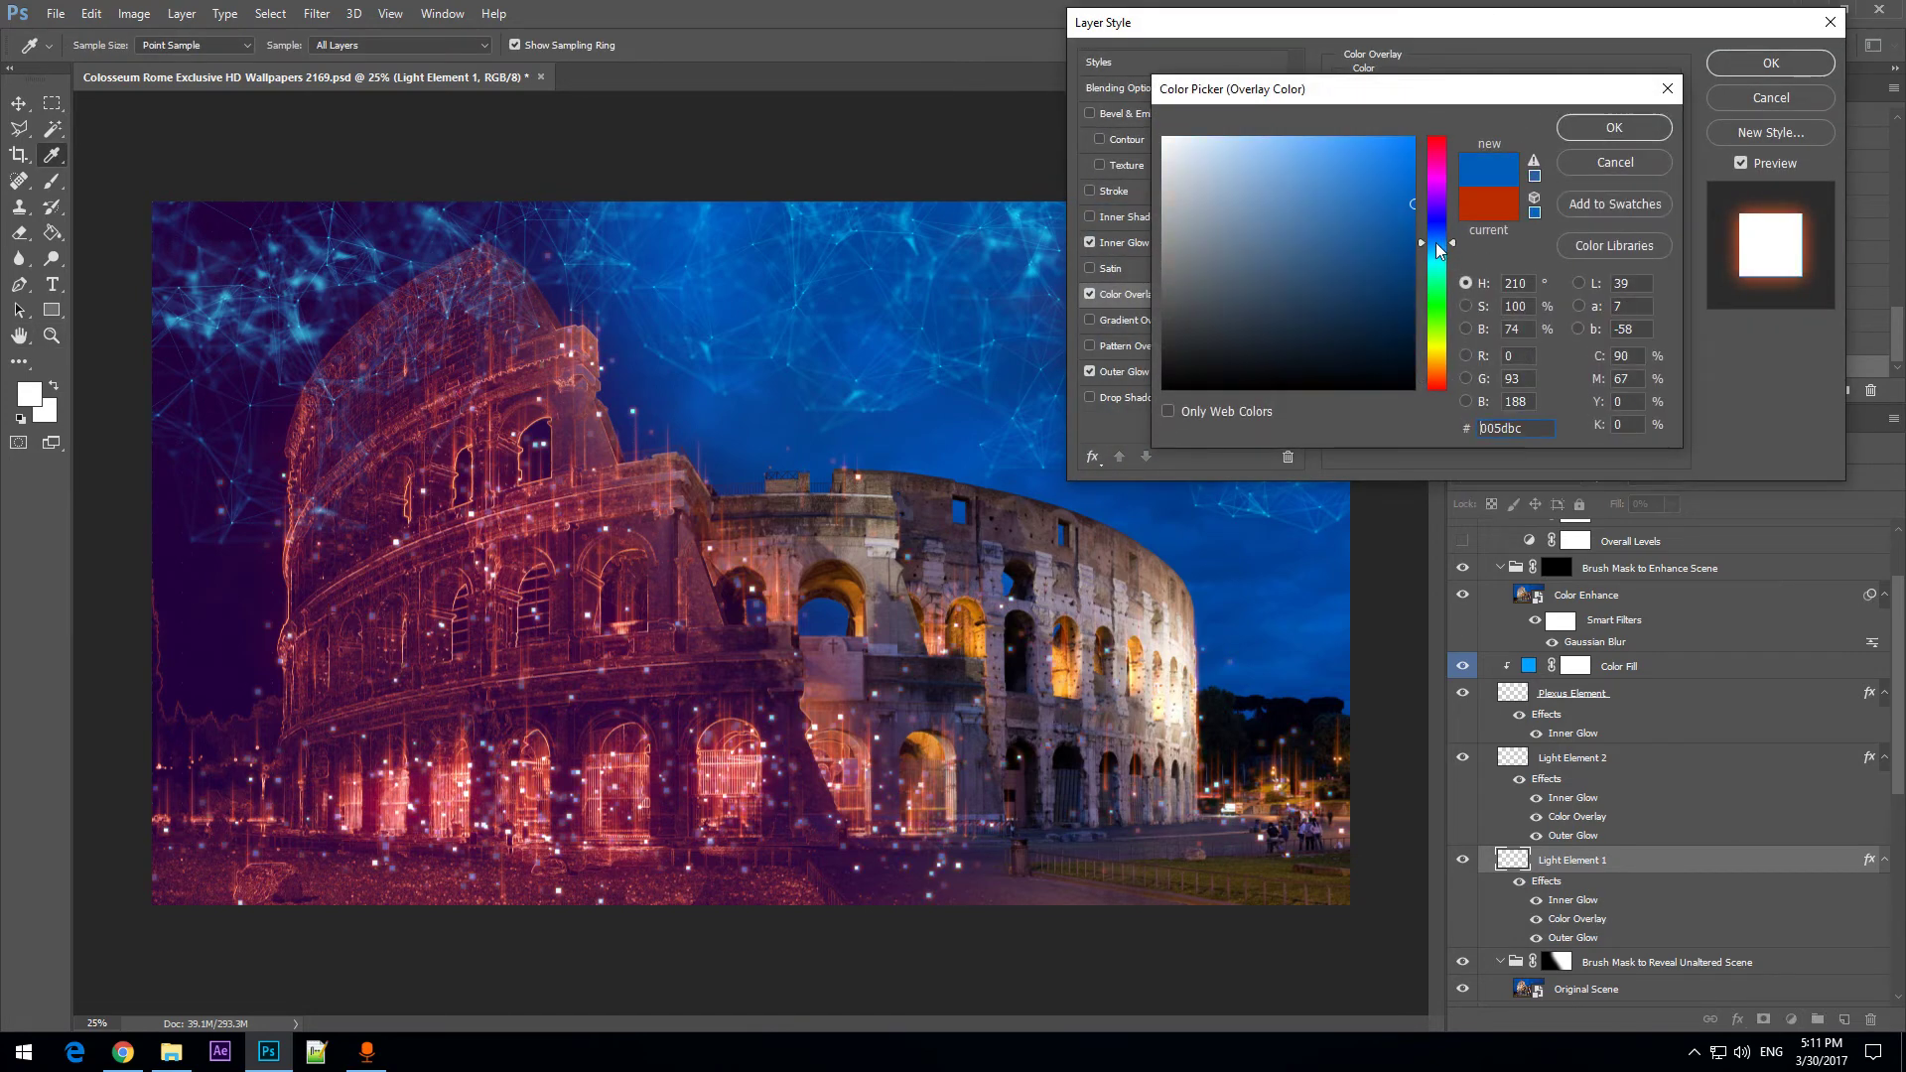
click(1606, 131)
Try bright blue 00a2ff for the Outer Glow, cancel to keep orange, and close Layer Style.
click(1147, 241)
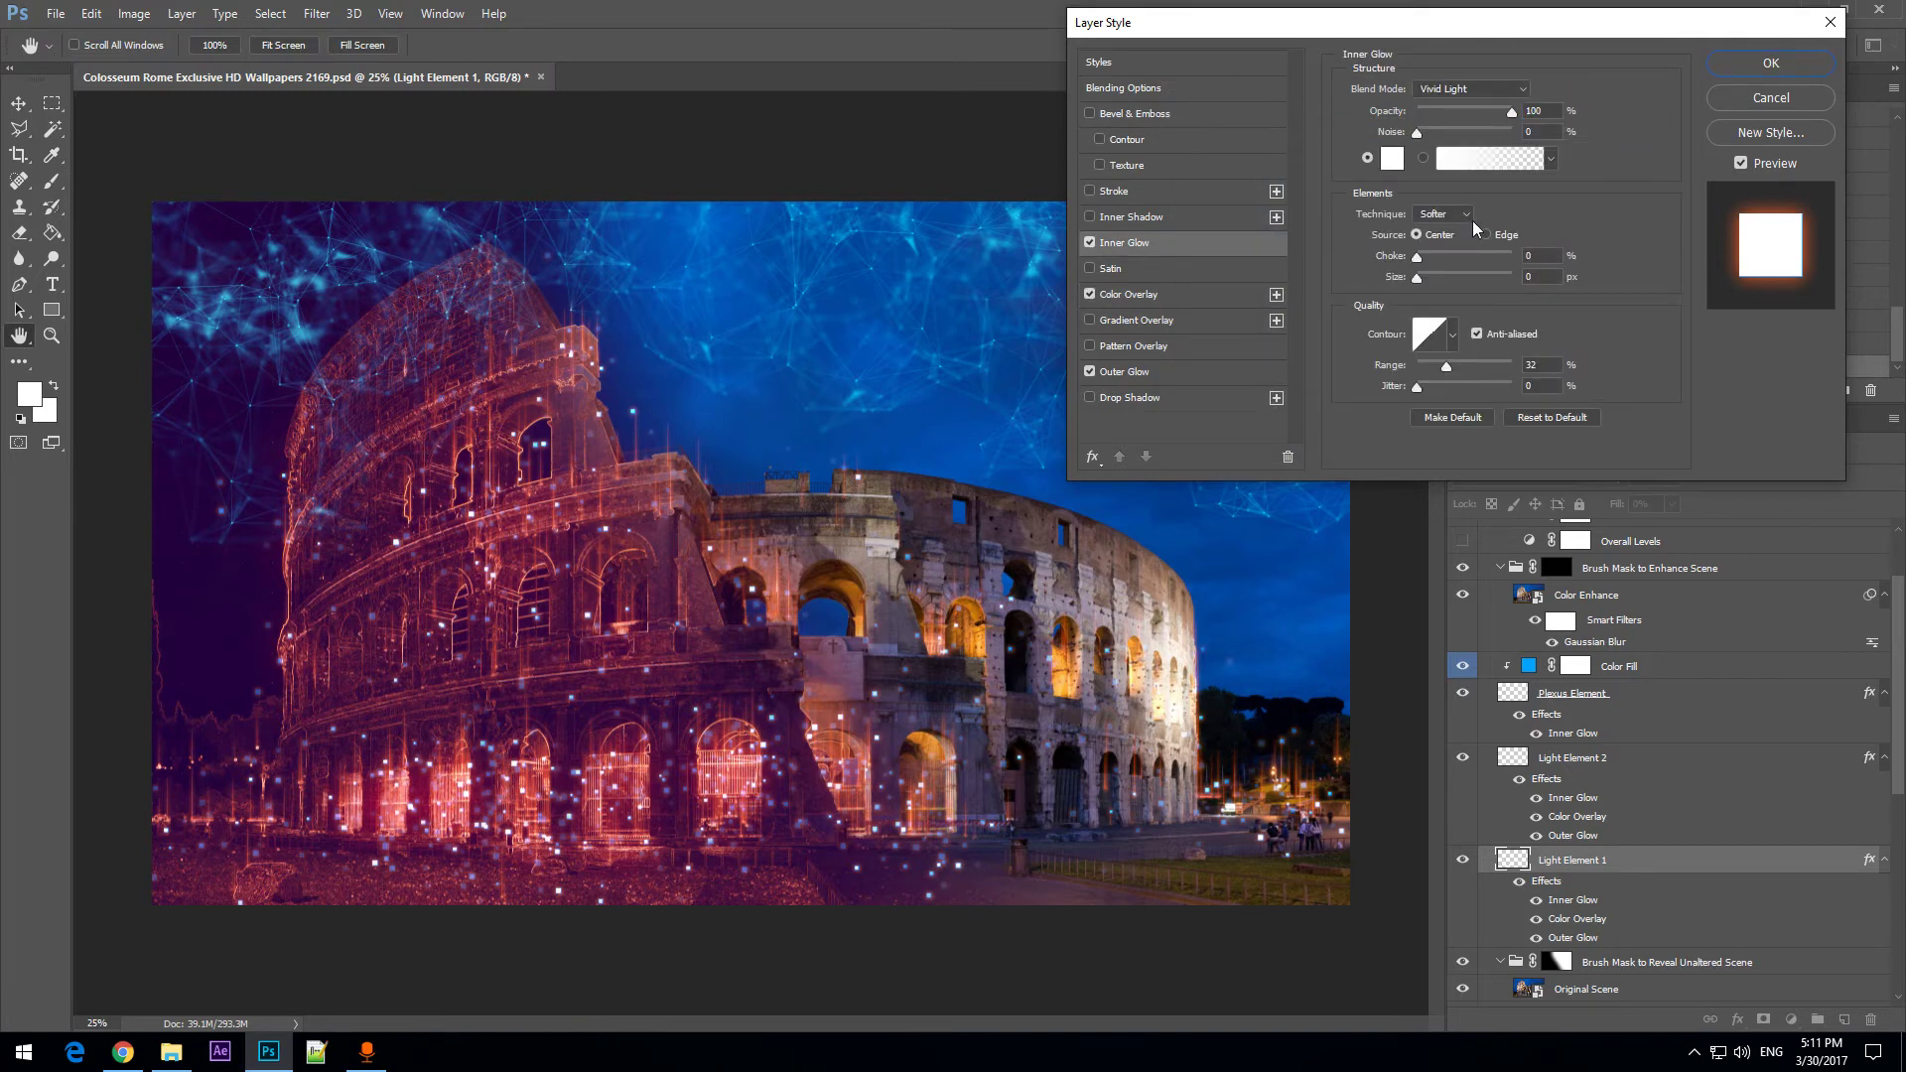
click(1132, 372)
click(1390, 163)
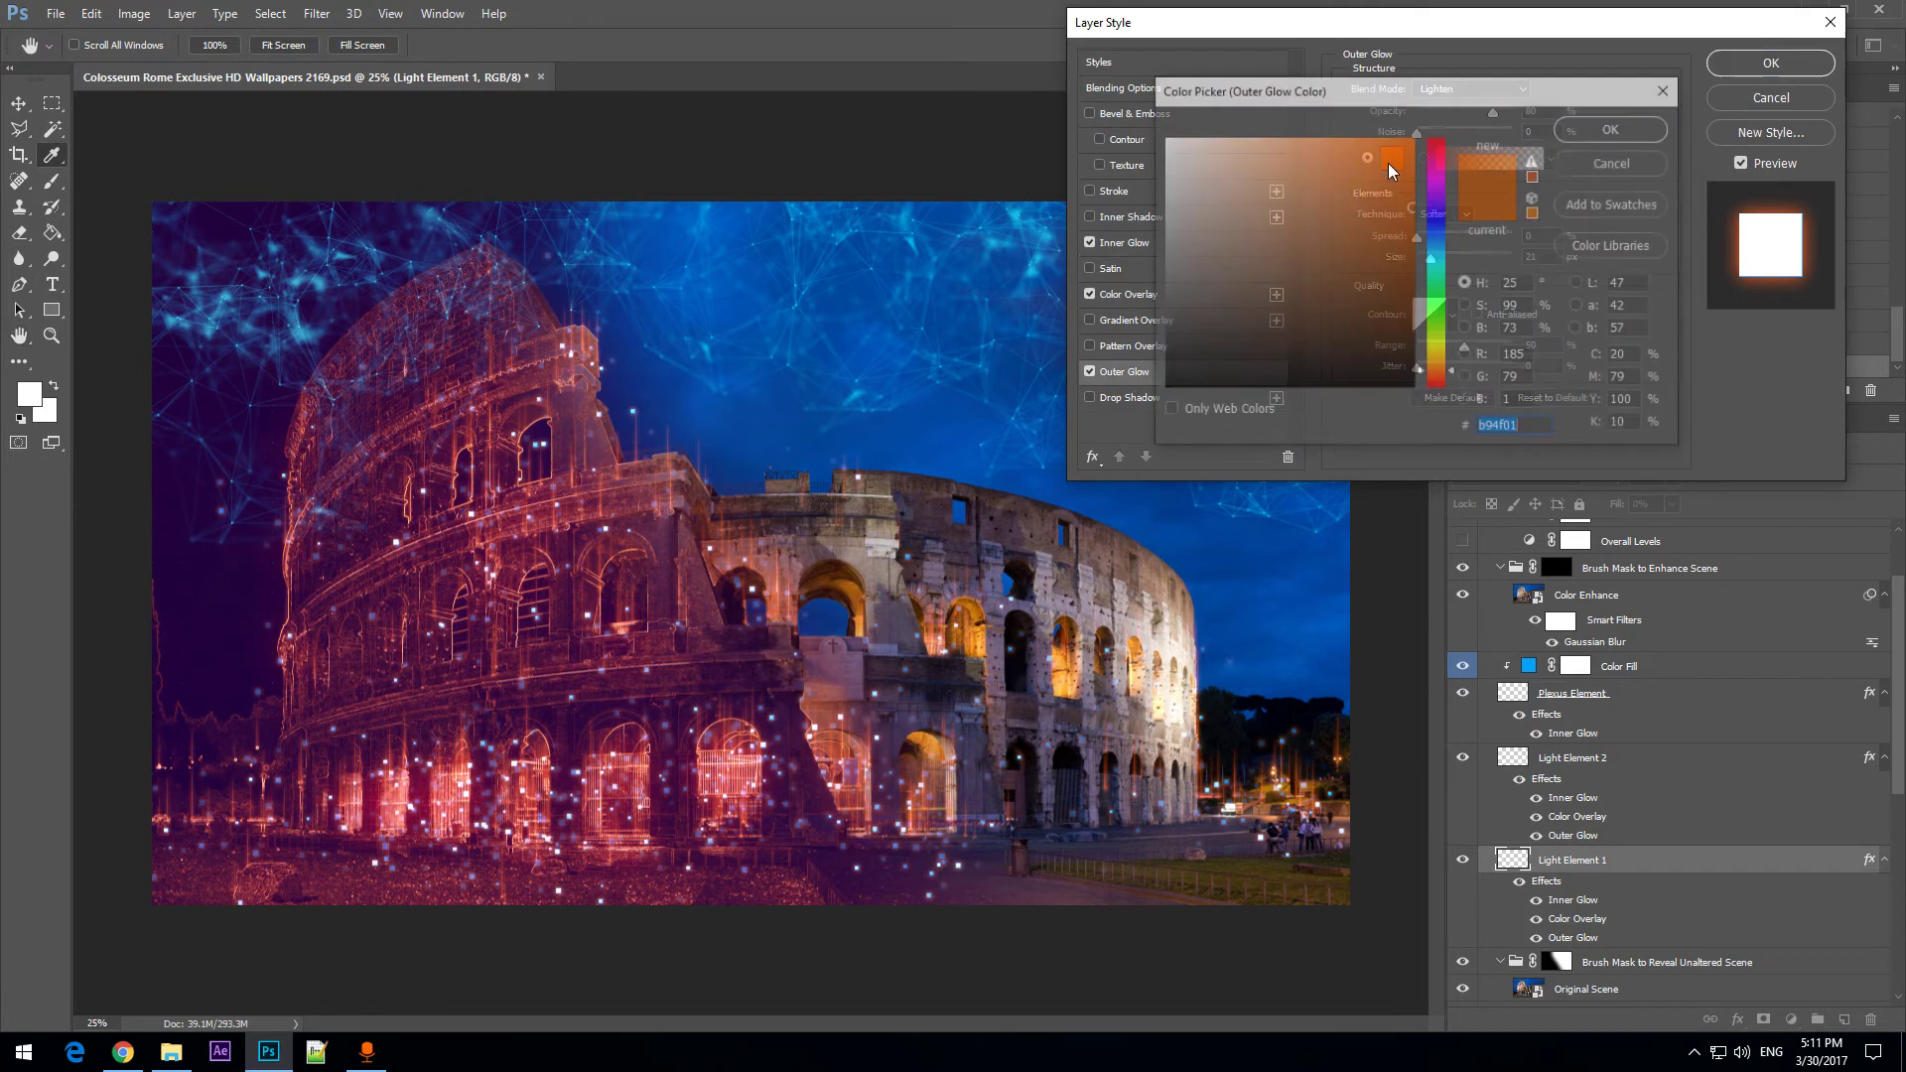
click(1439, 248)
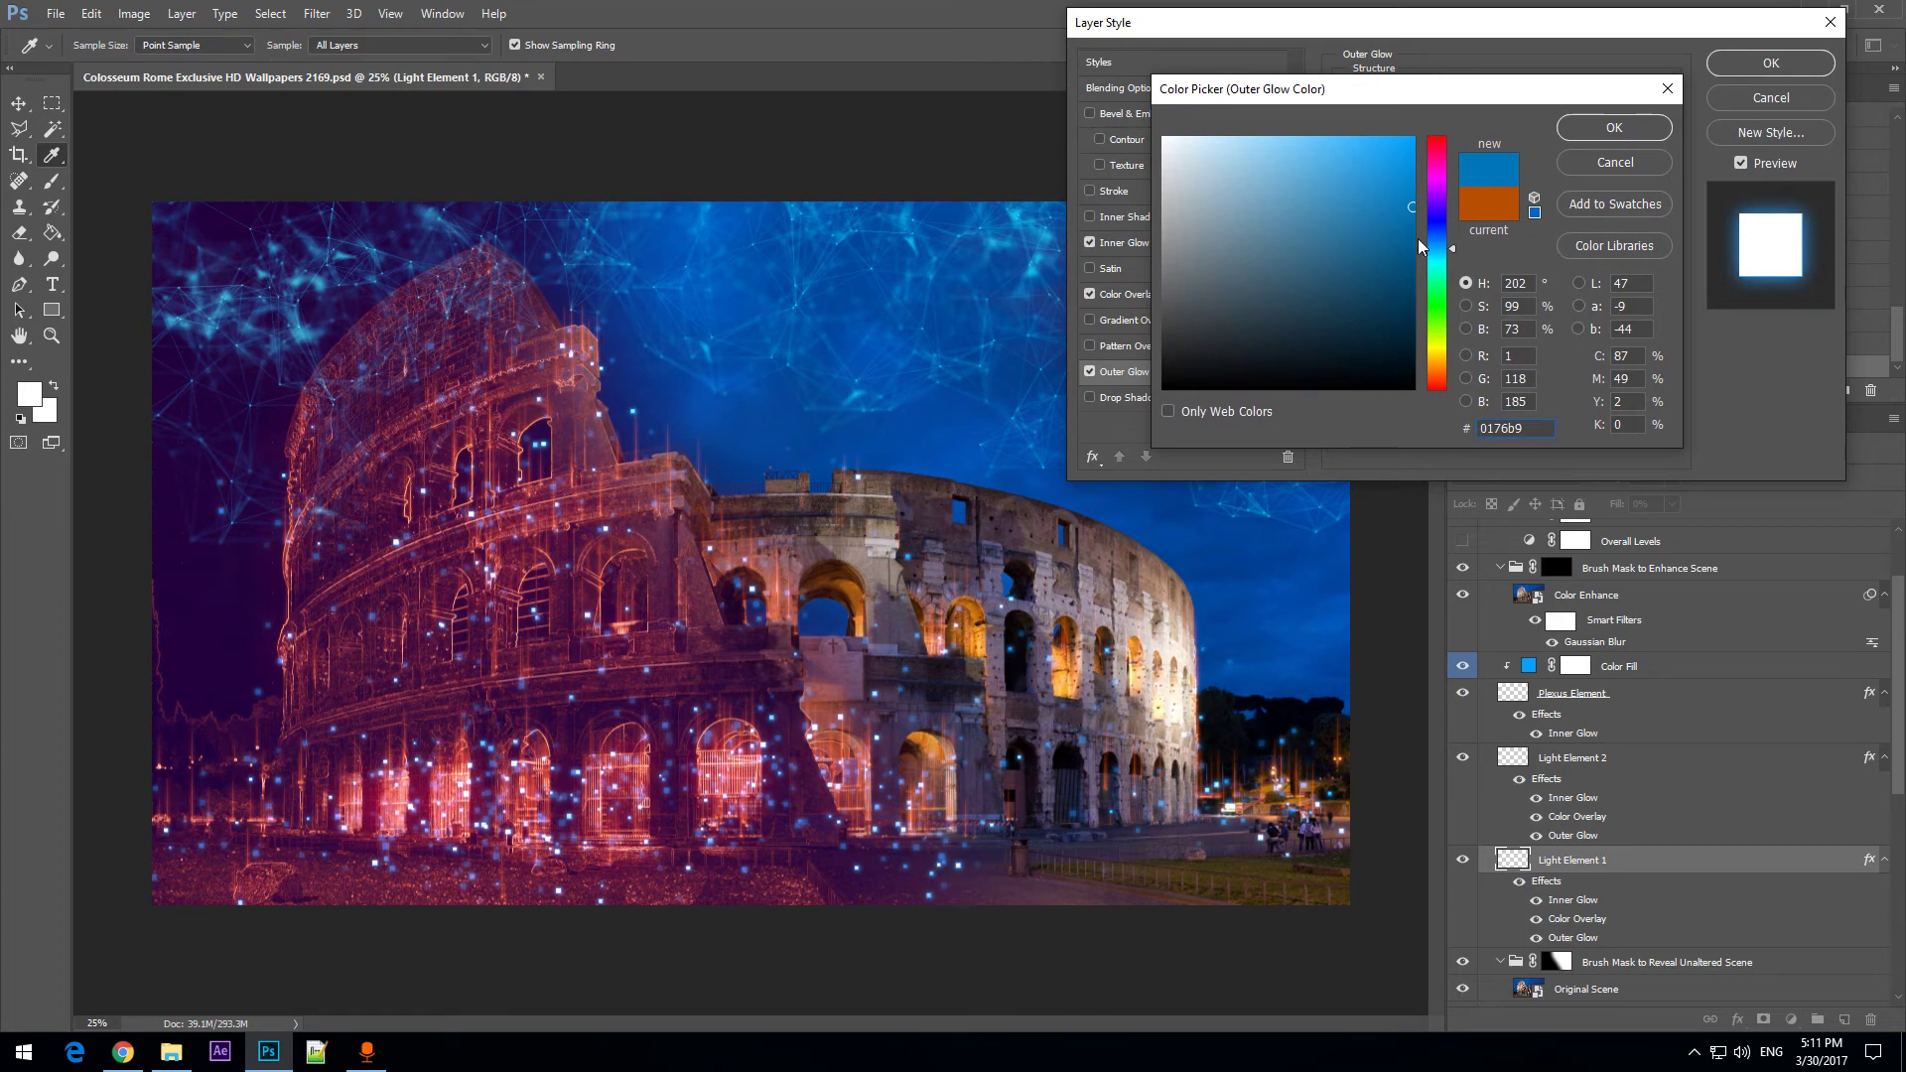
drag(1231, 187, 1521, 76)
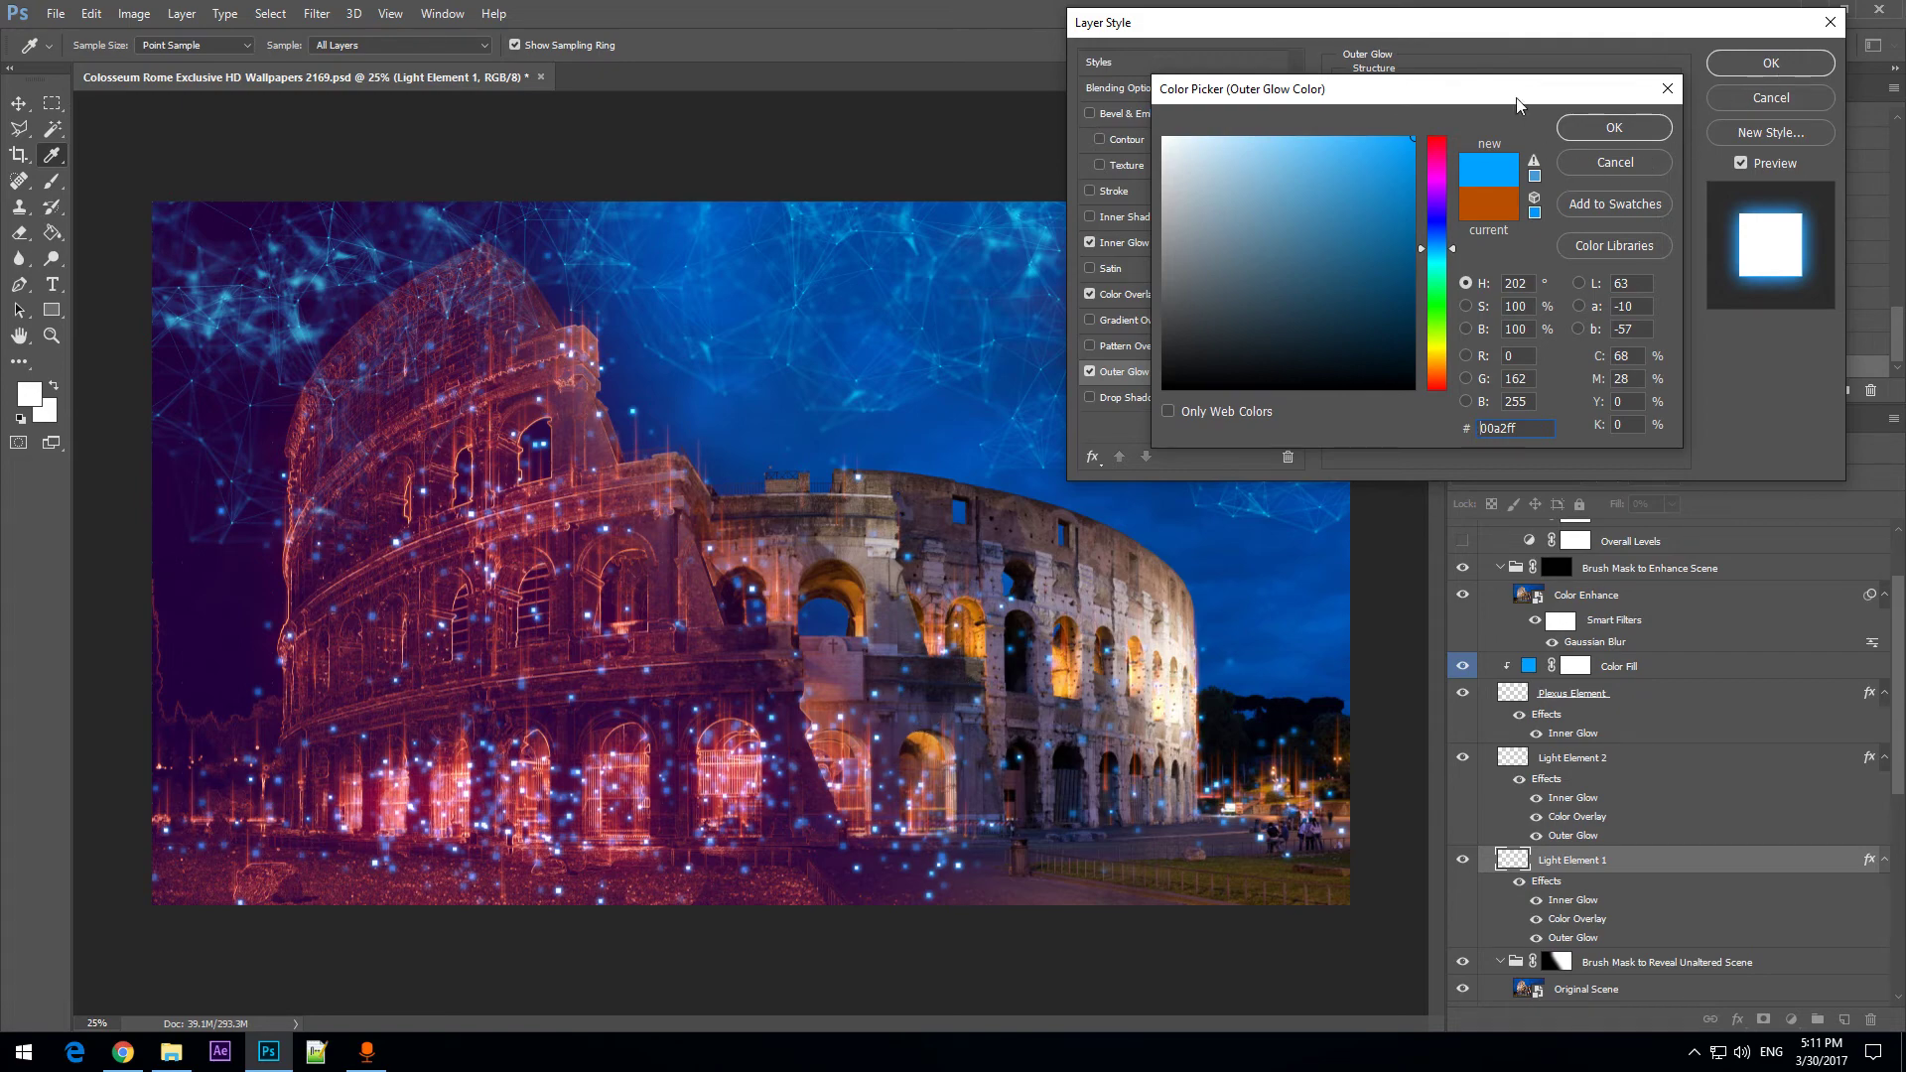
drag(1516, 97, 1339, 92)
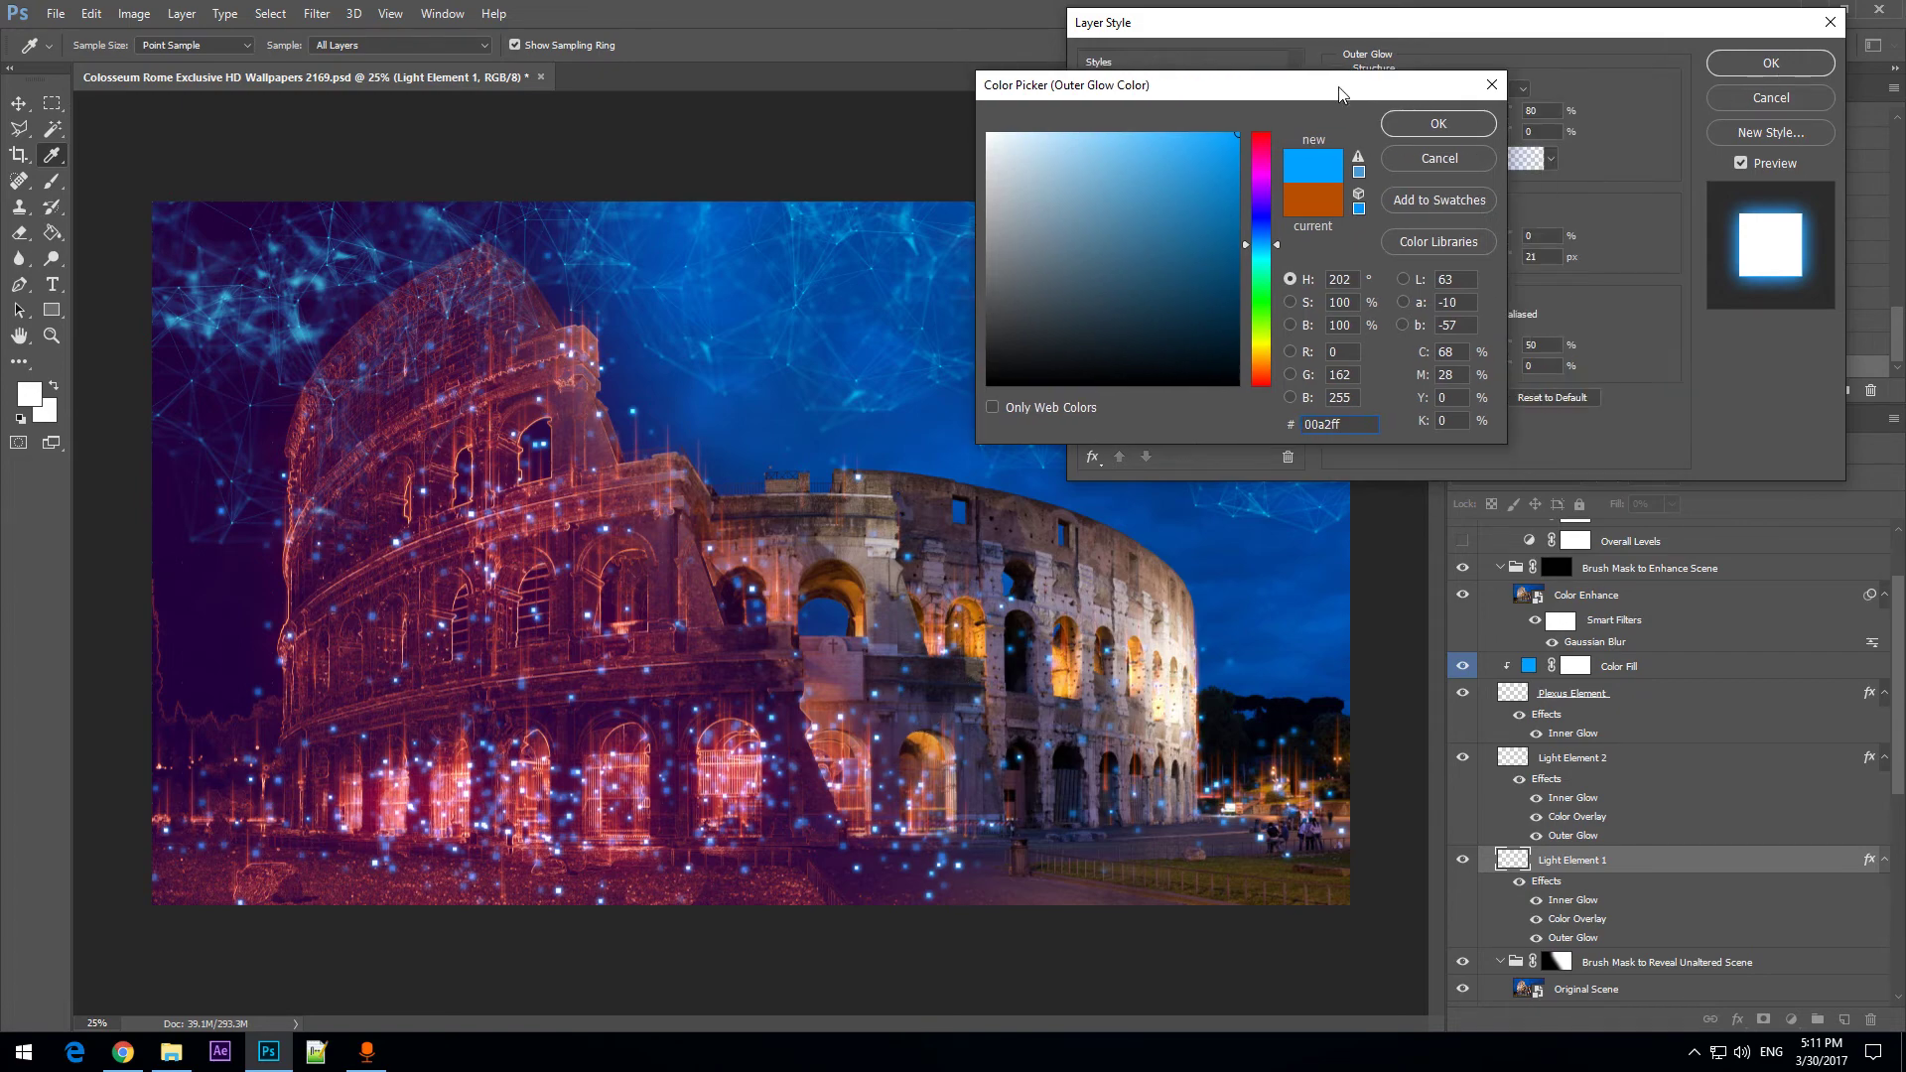
click(1427, 157)
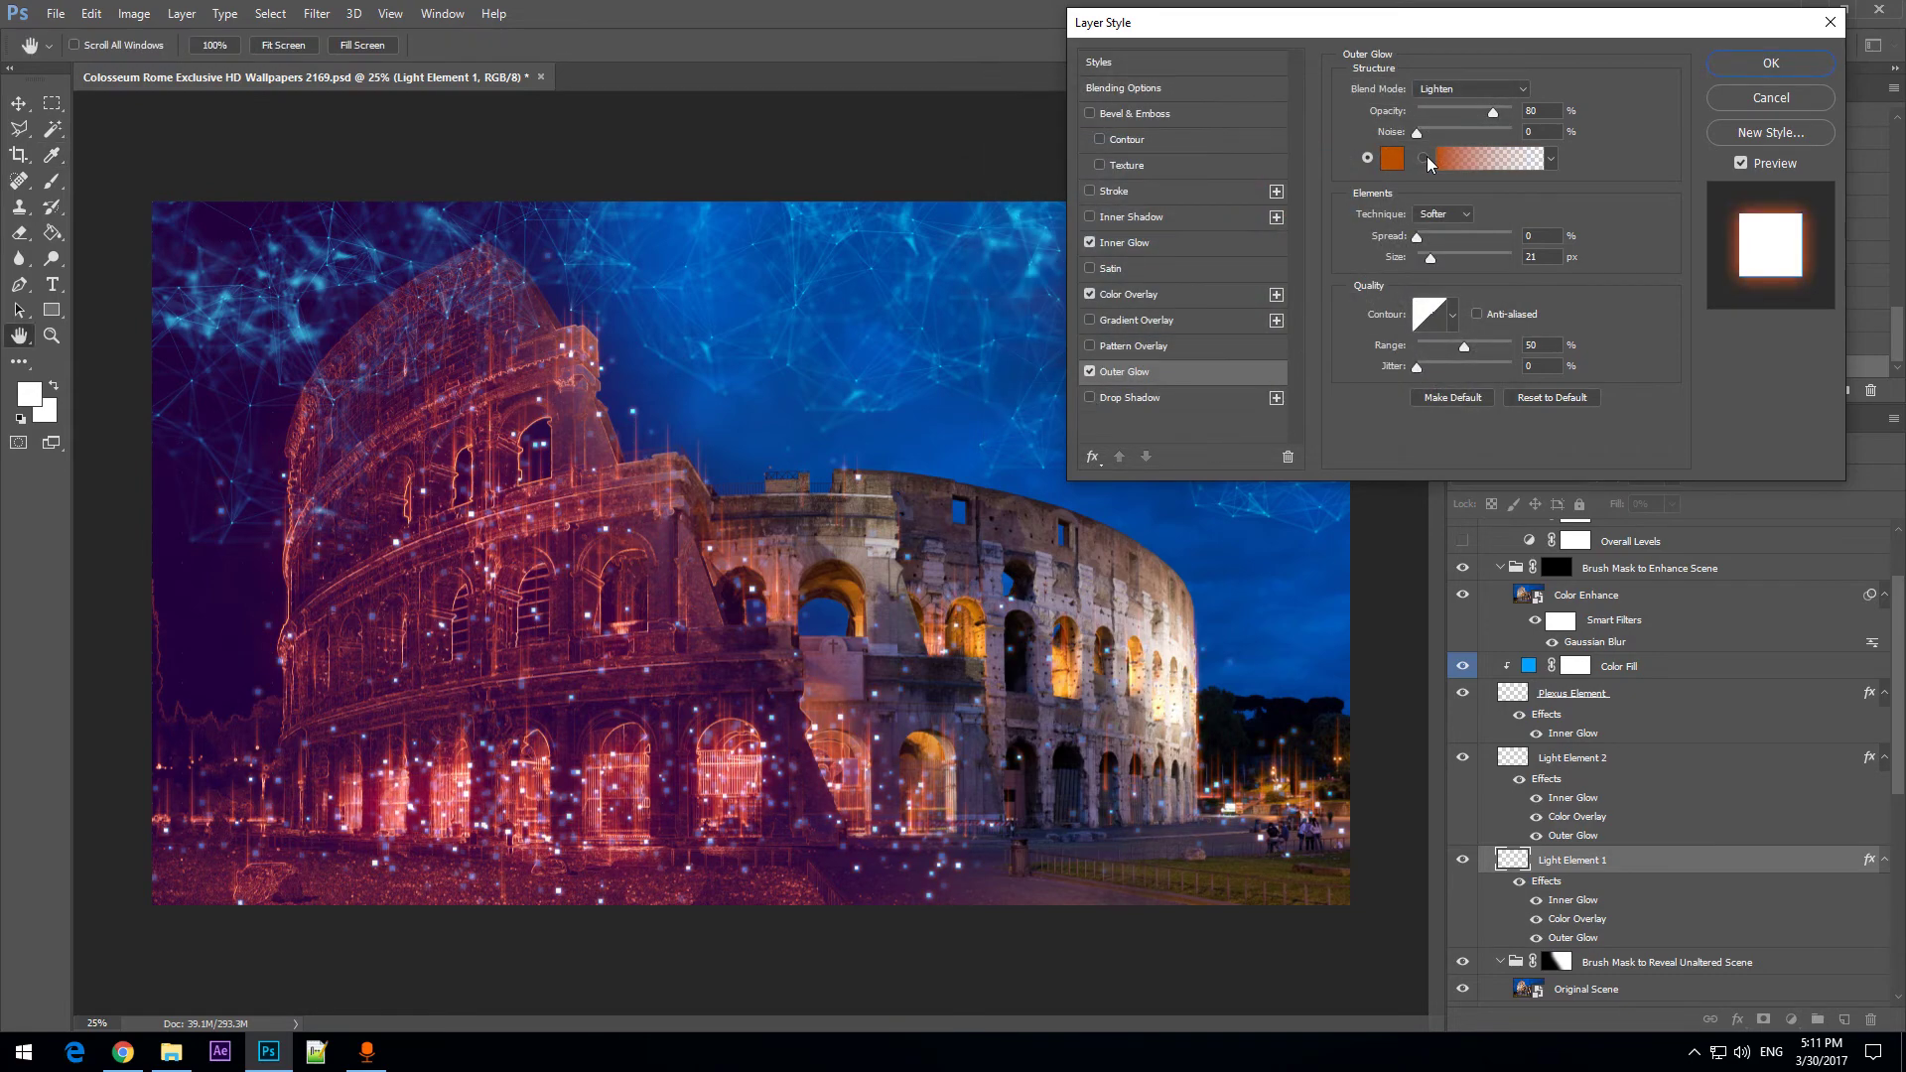
click(1771, 97)
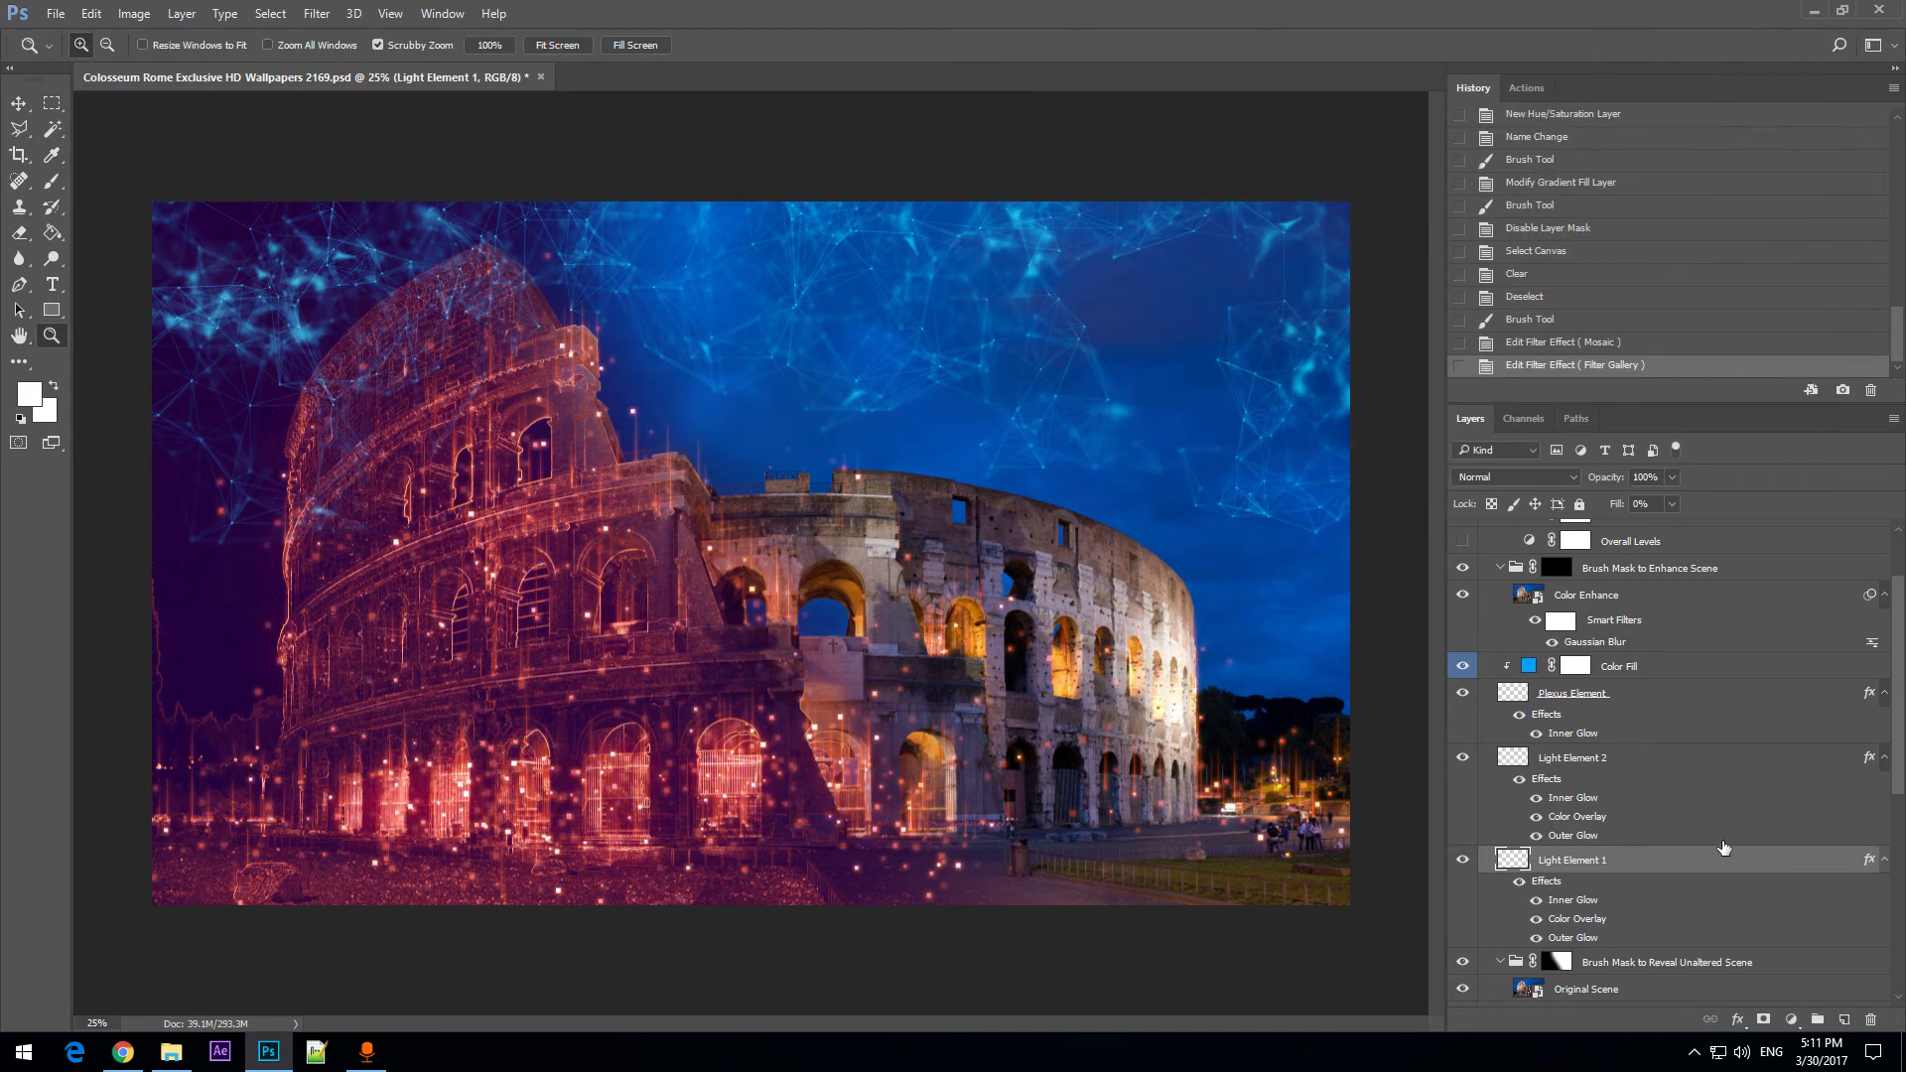
Toggle Light Element 2 off and back on to compare its glow.
scroll(1726, 852, up, 1)
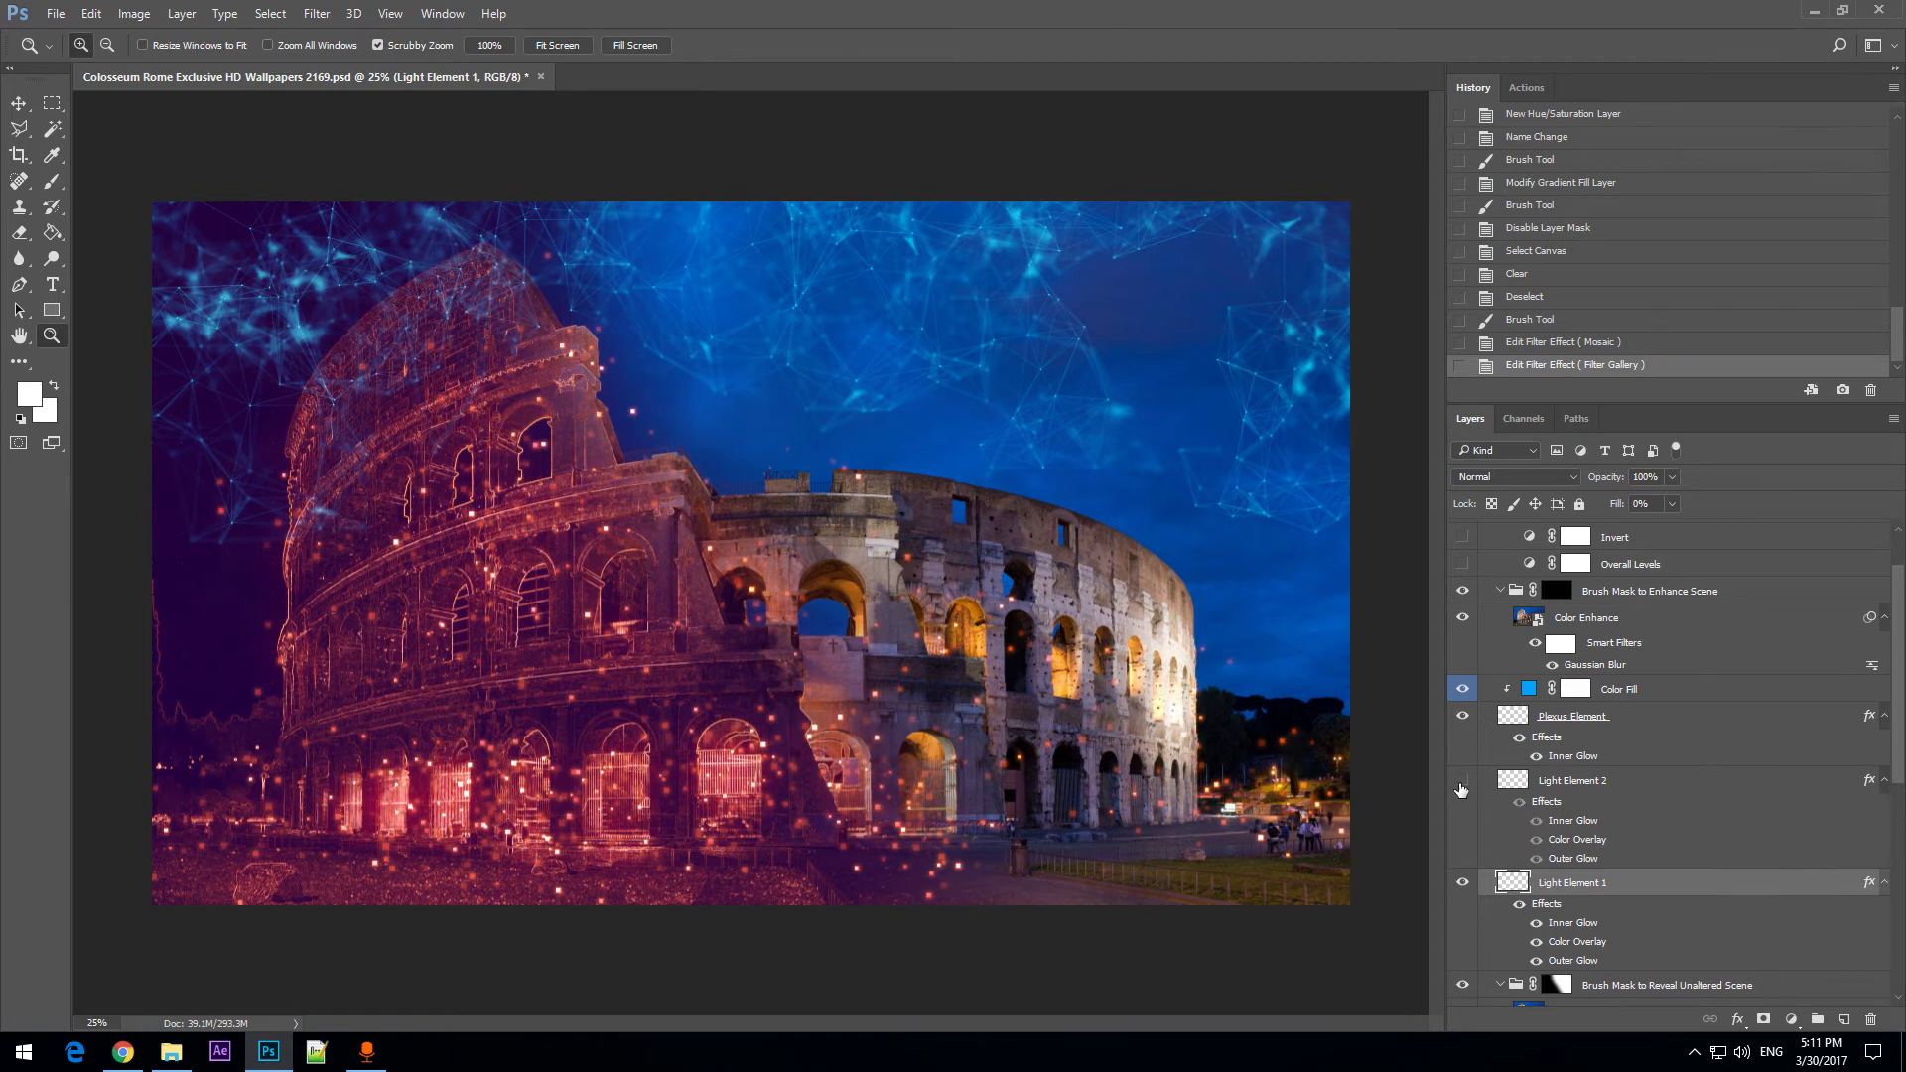
click(1461, 784)
click(1460, 785)
click(1461, 784)
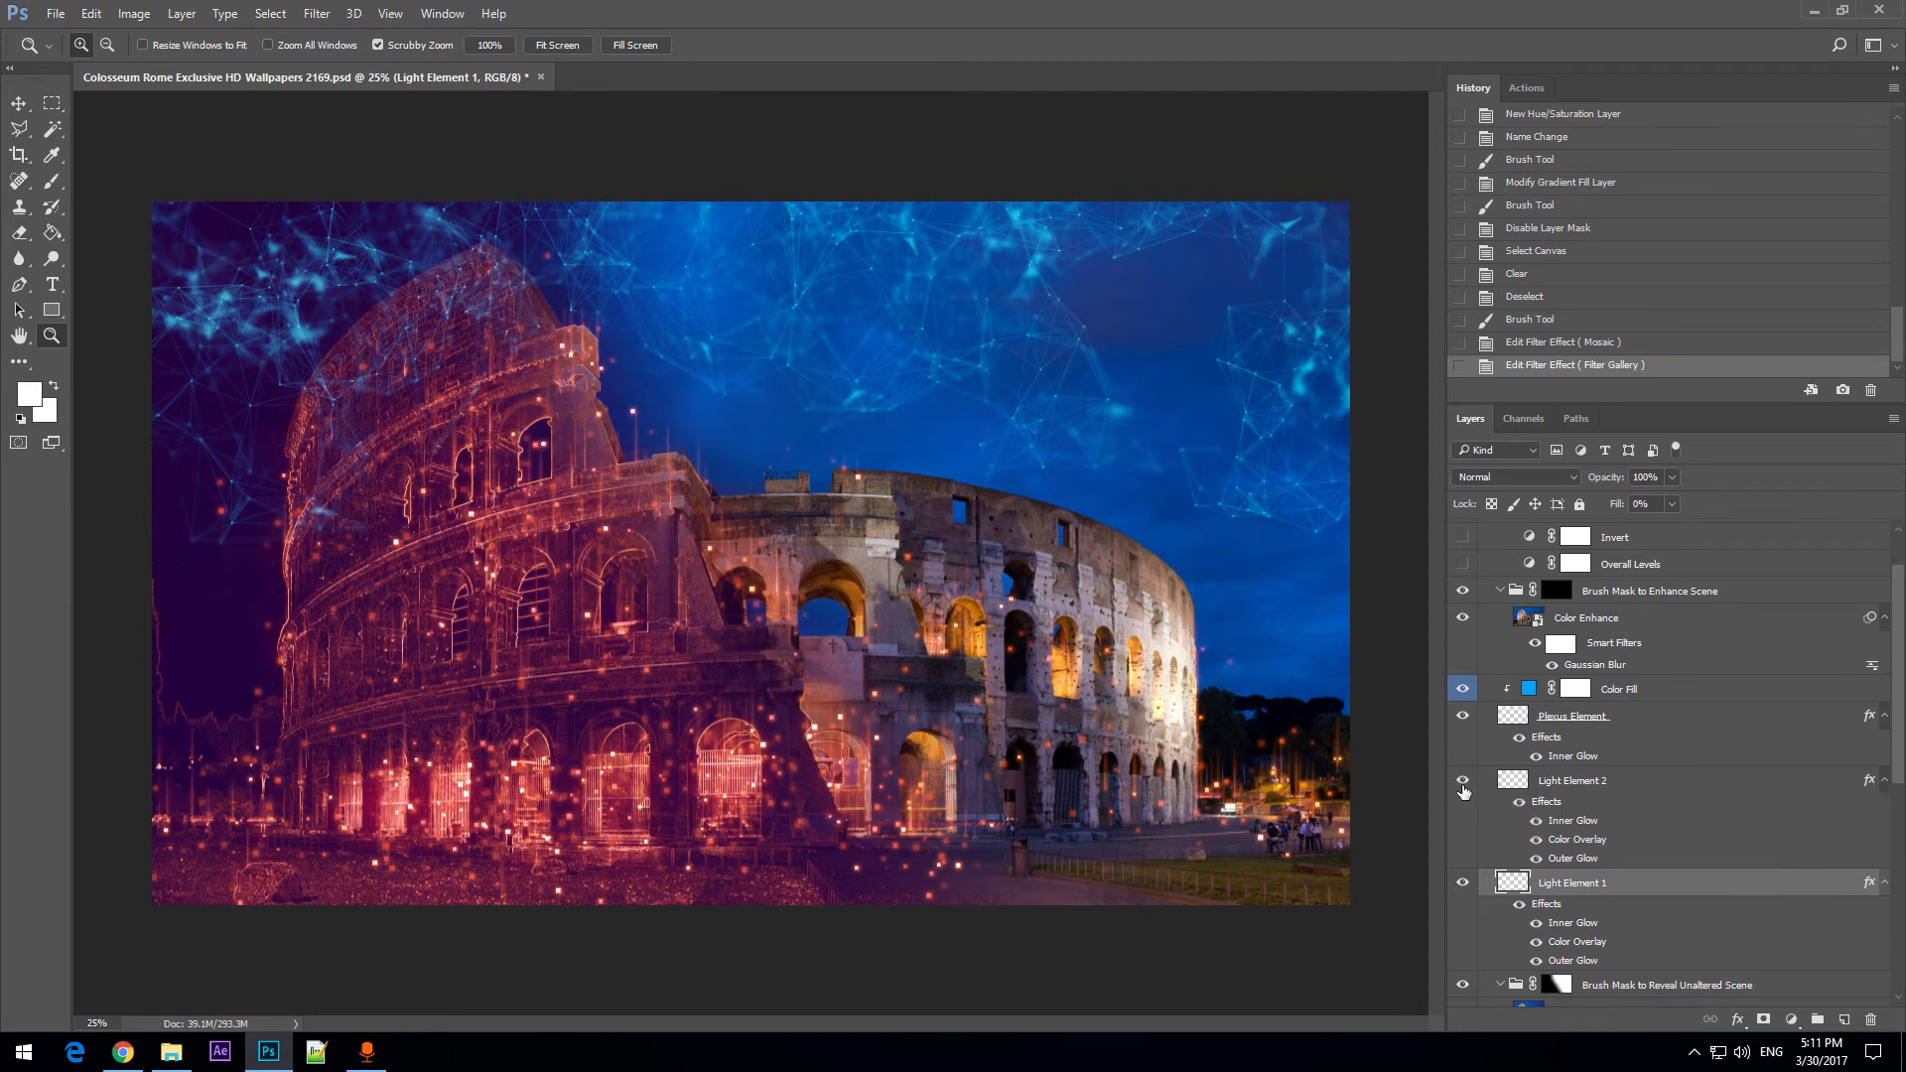
Zoom in on the Colosseum, hide the Brush Mask to Reveal Unaltered Scene group, and compare the plexus.
click(635, 663)
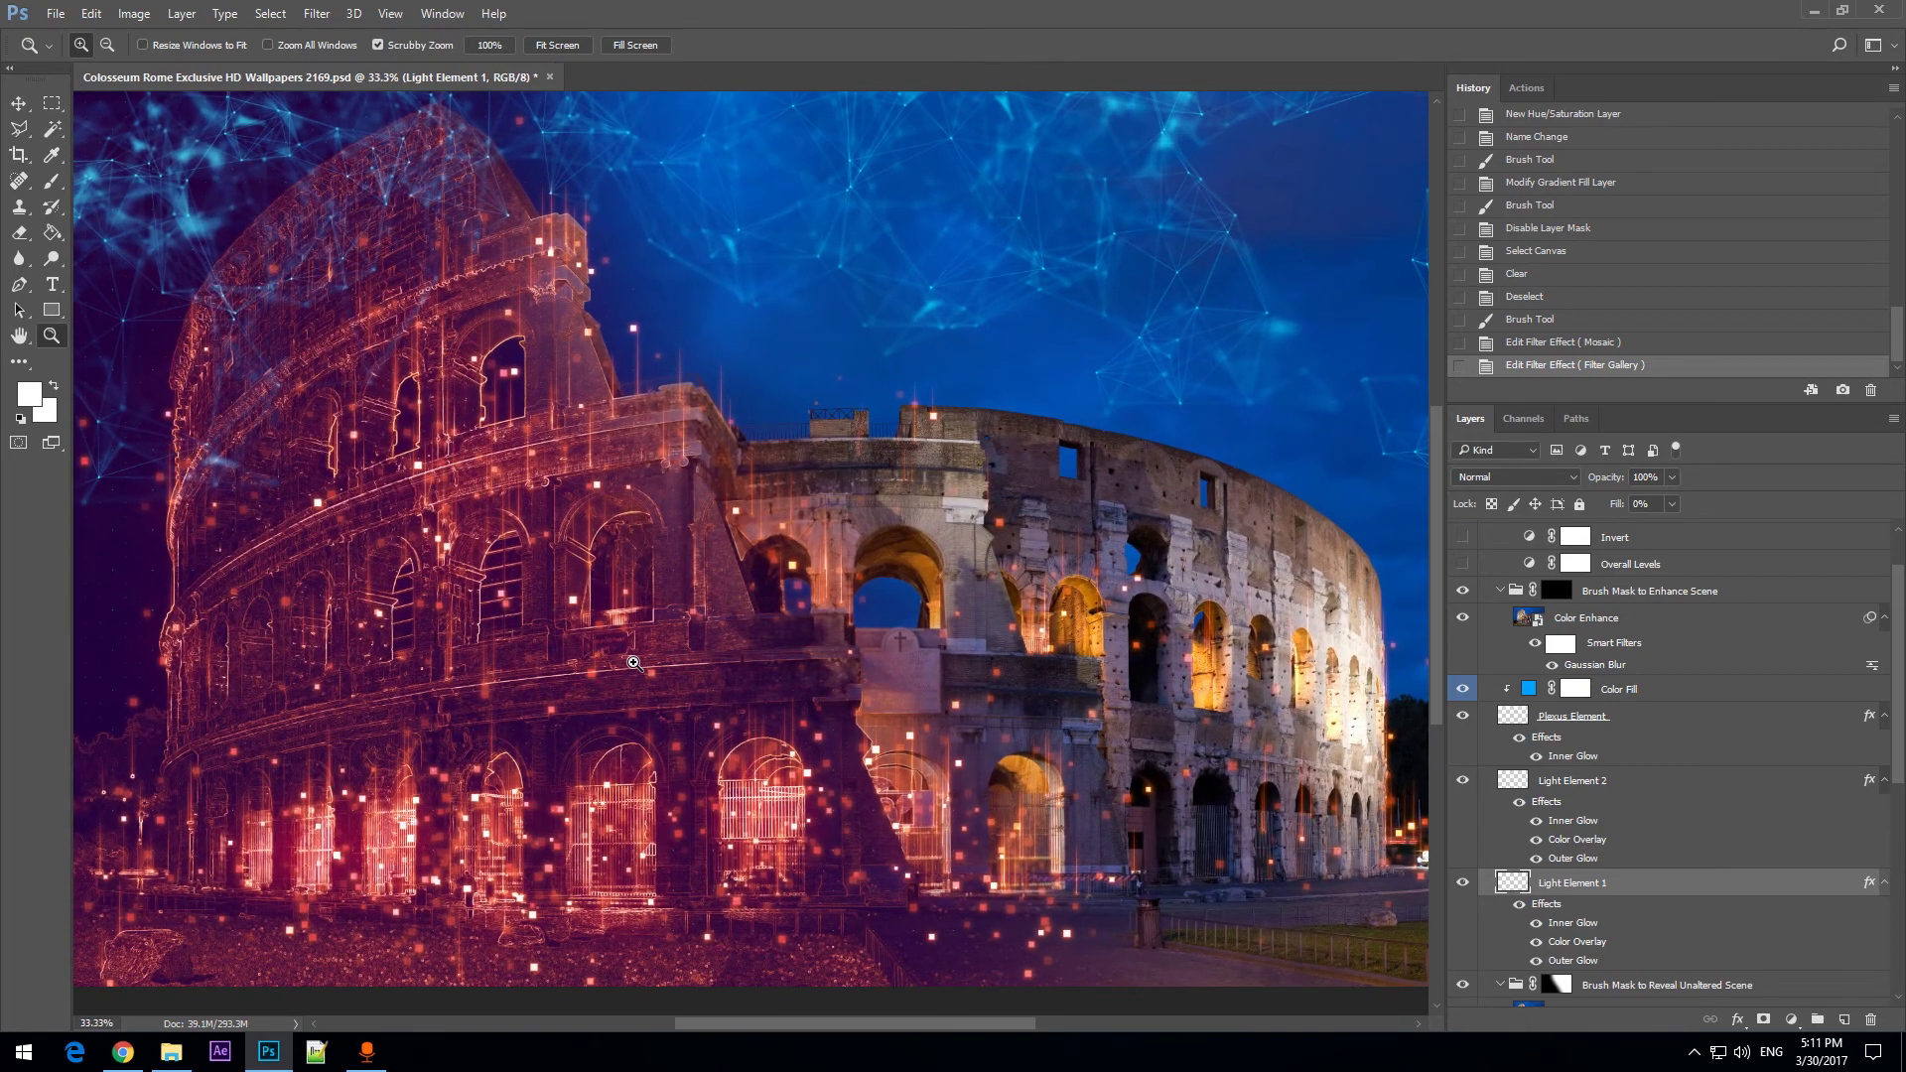
scroll(1568, 730, down, 1)
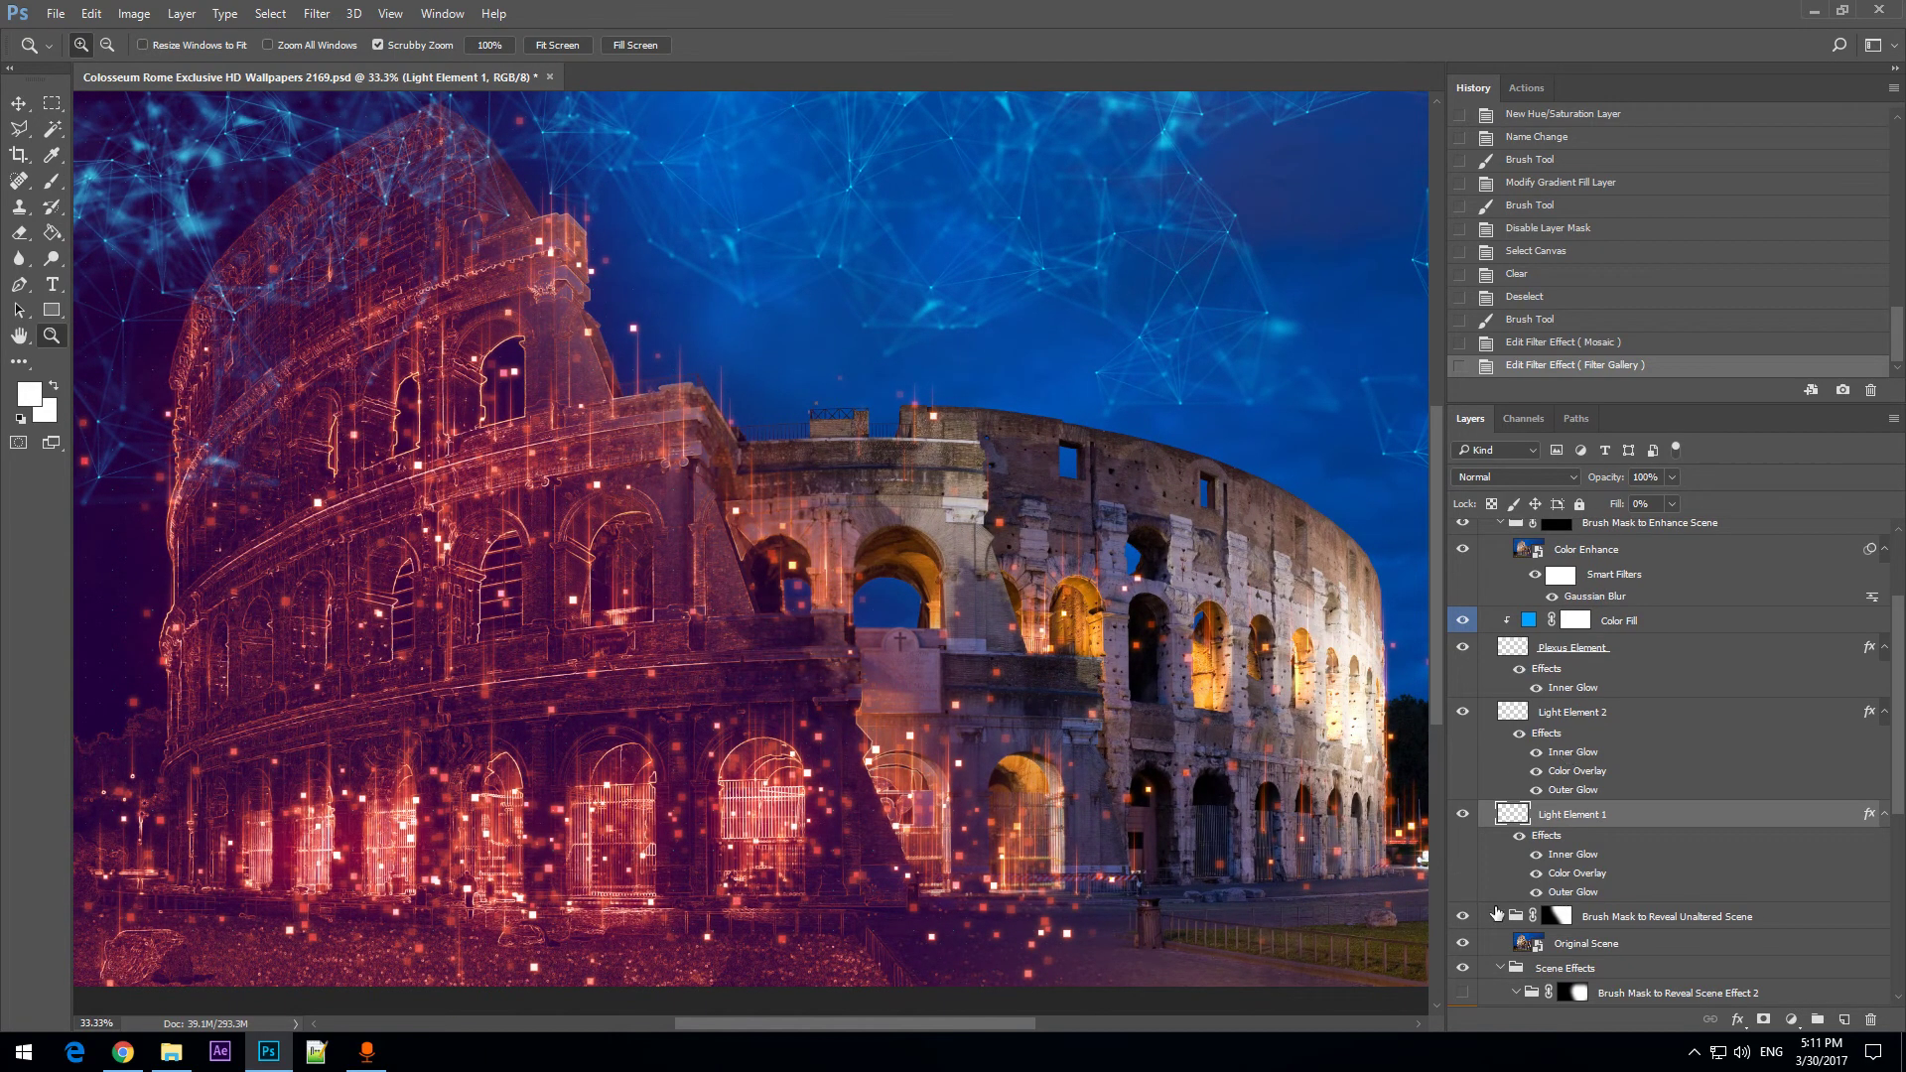
click(1471, 917)
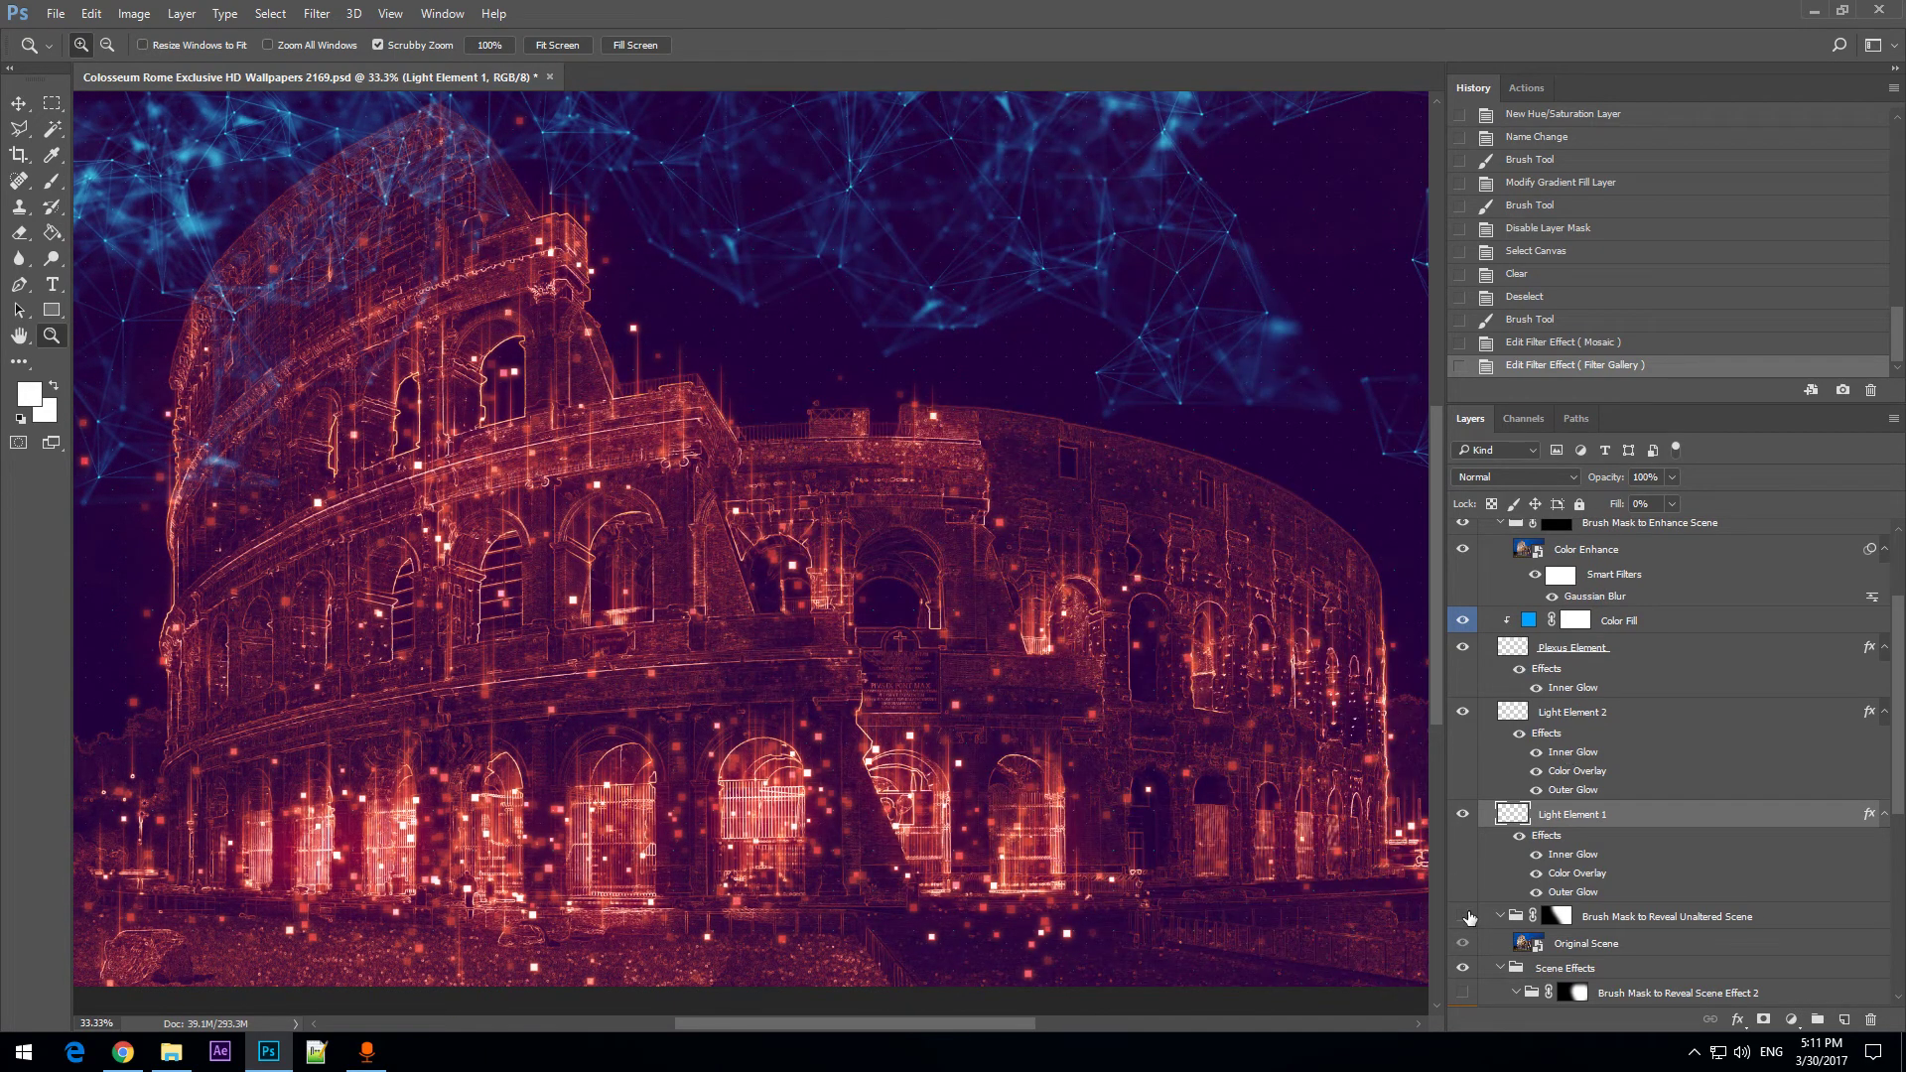
scroll(1527, 826, up, 1)
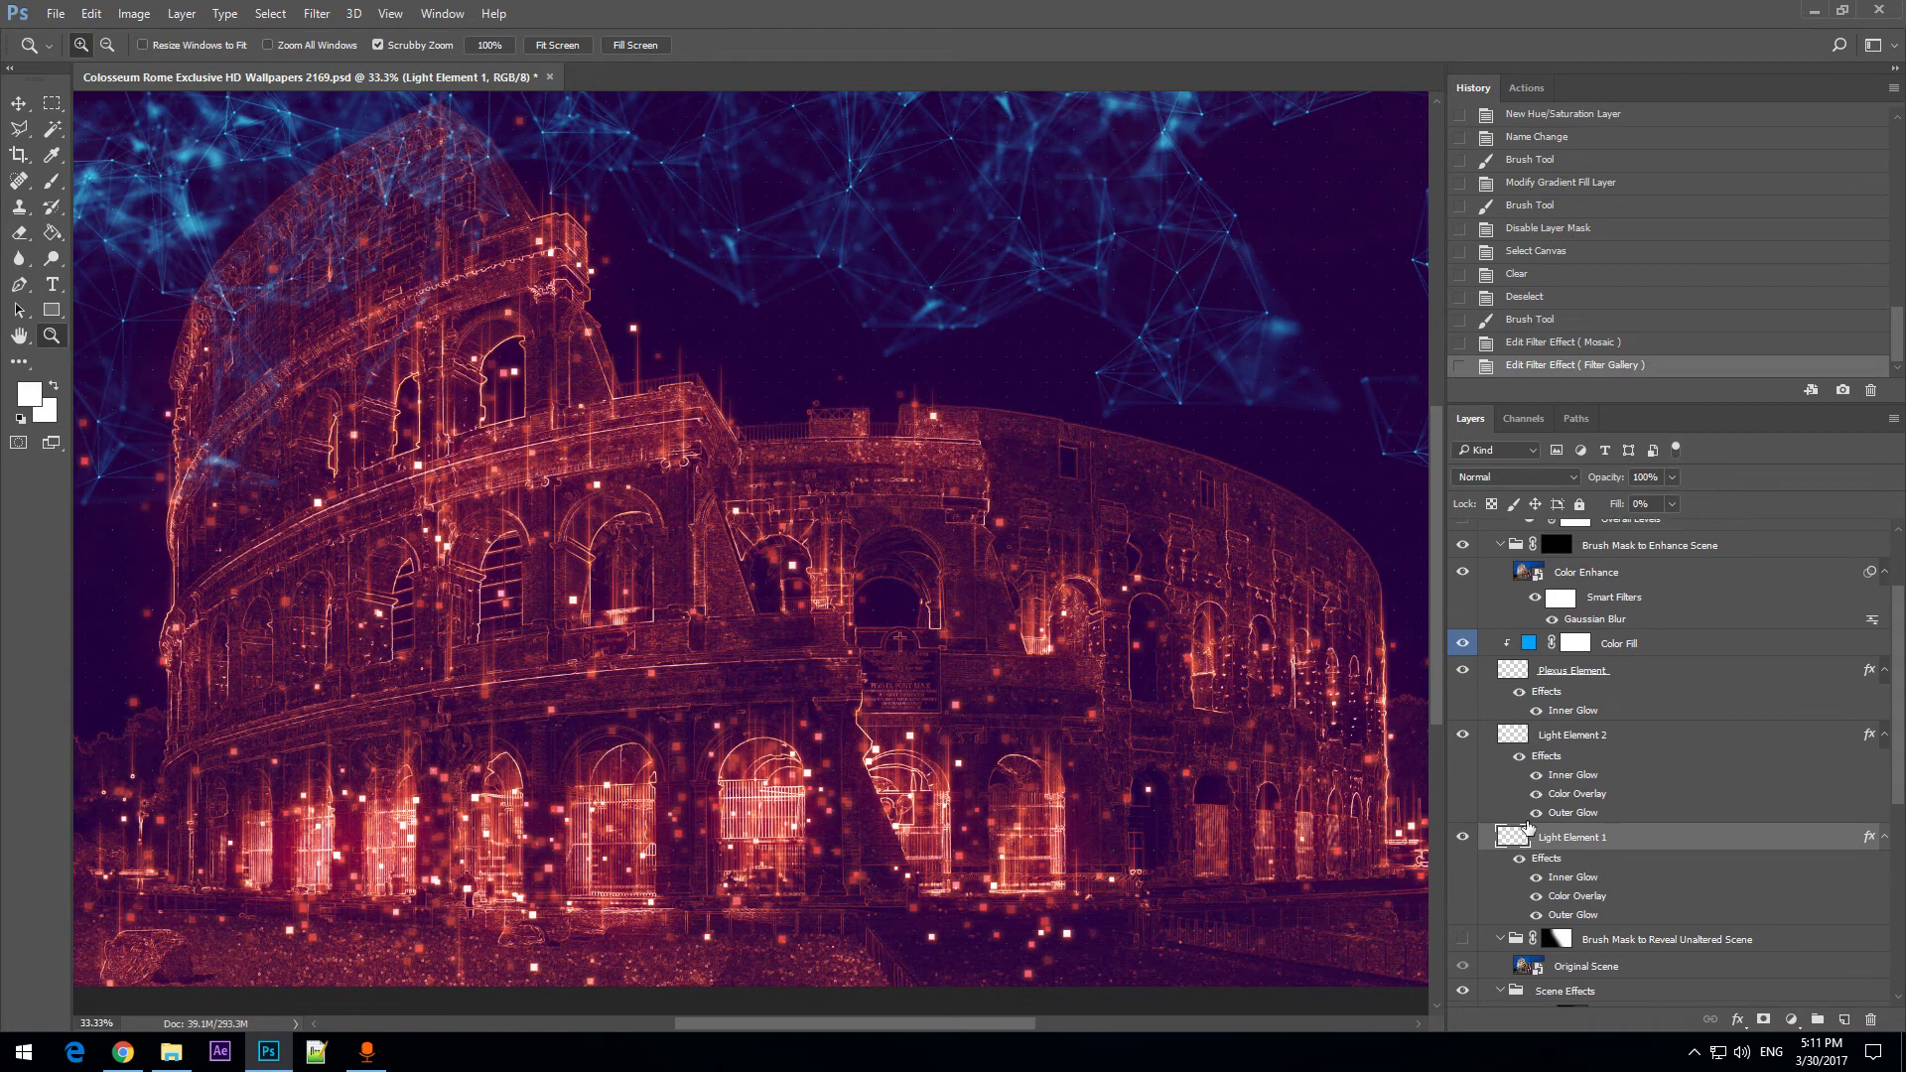
click(1469, 681)
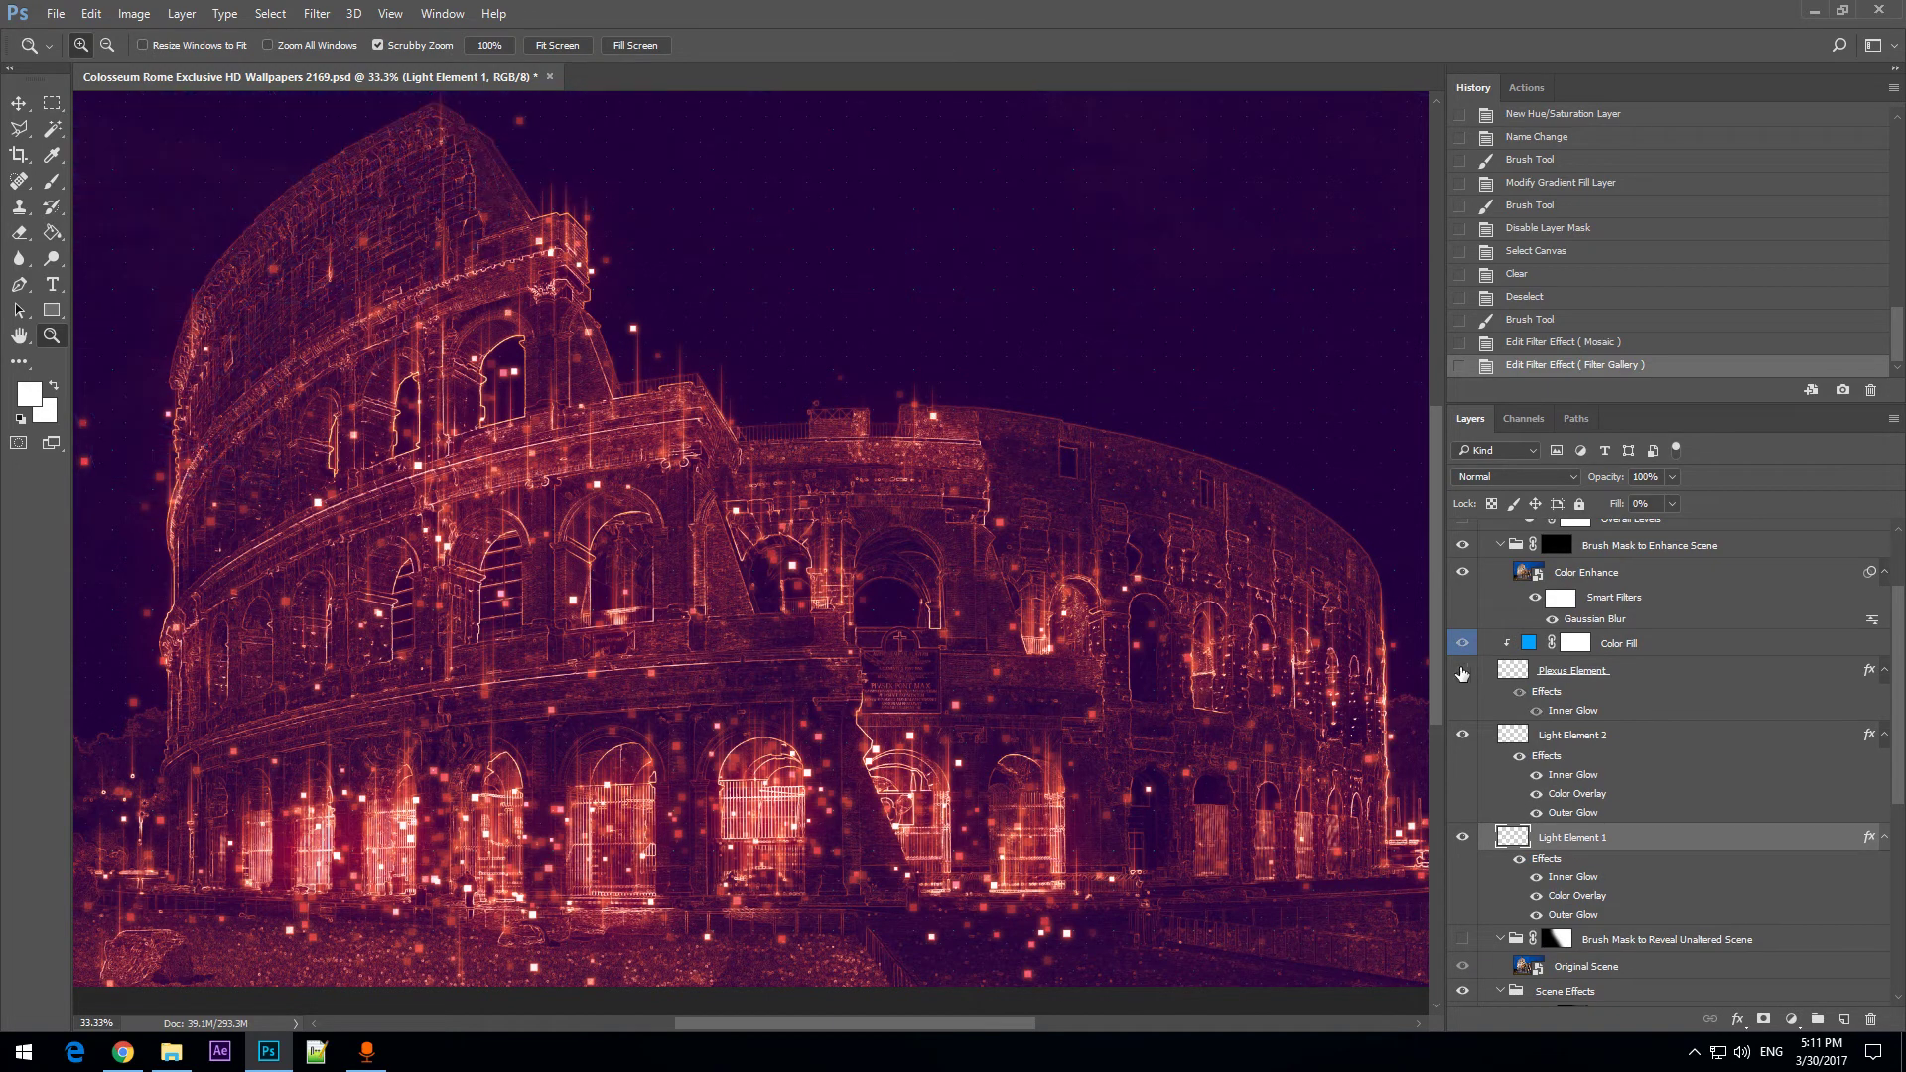
click(1462, 673)
scroll(1420, 566, up, 5)
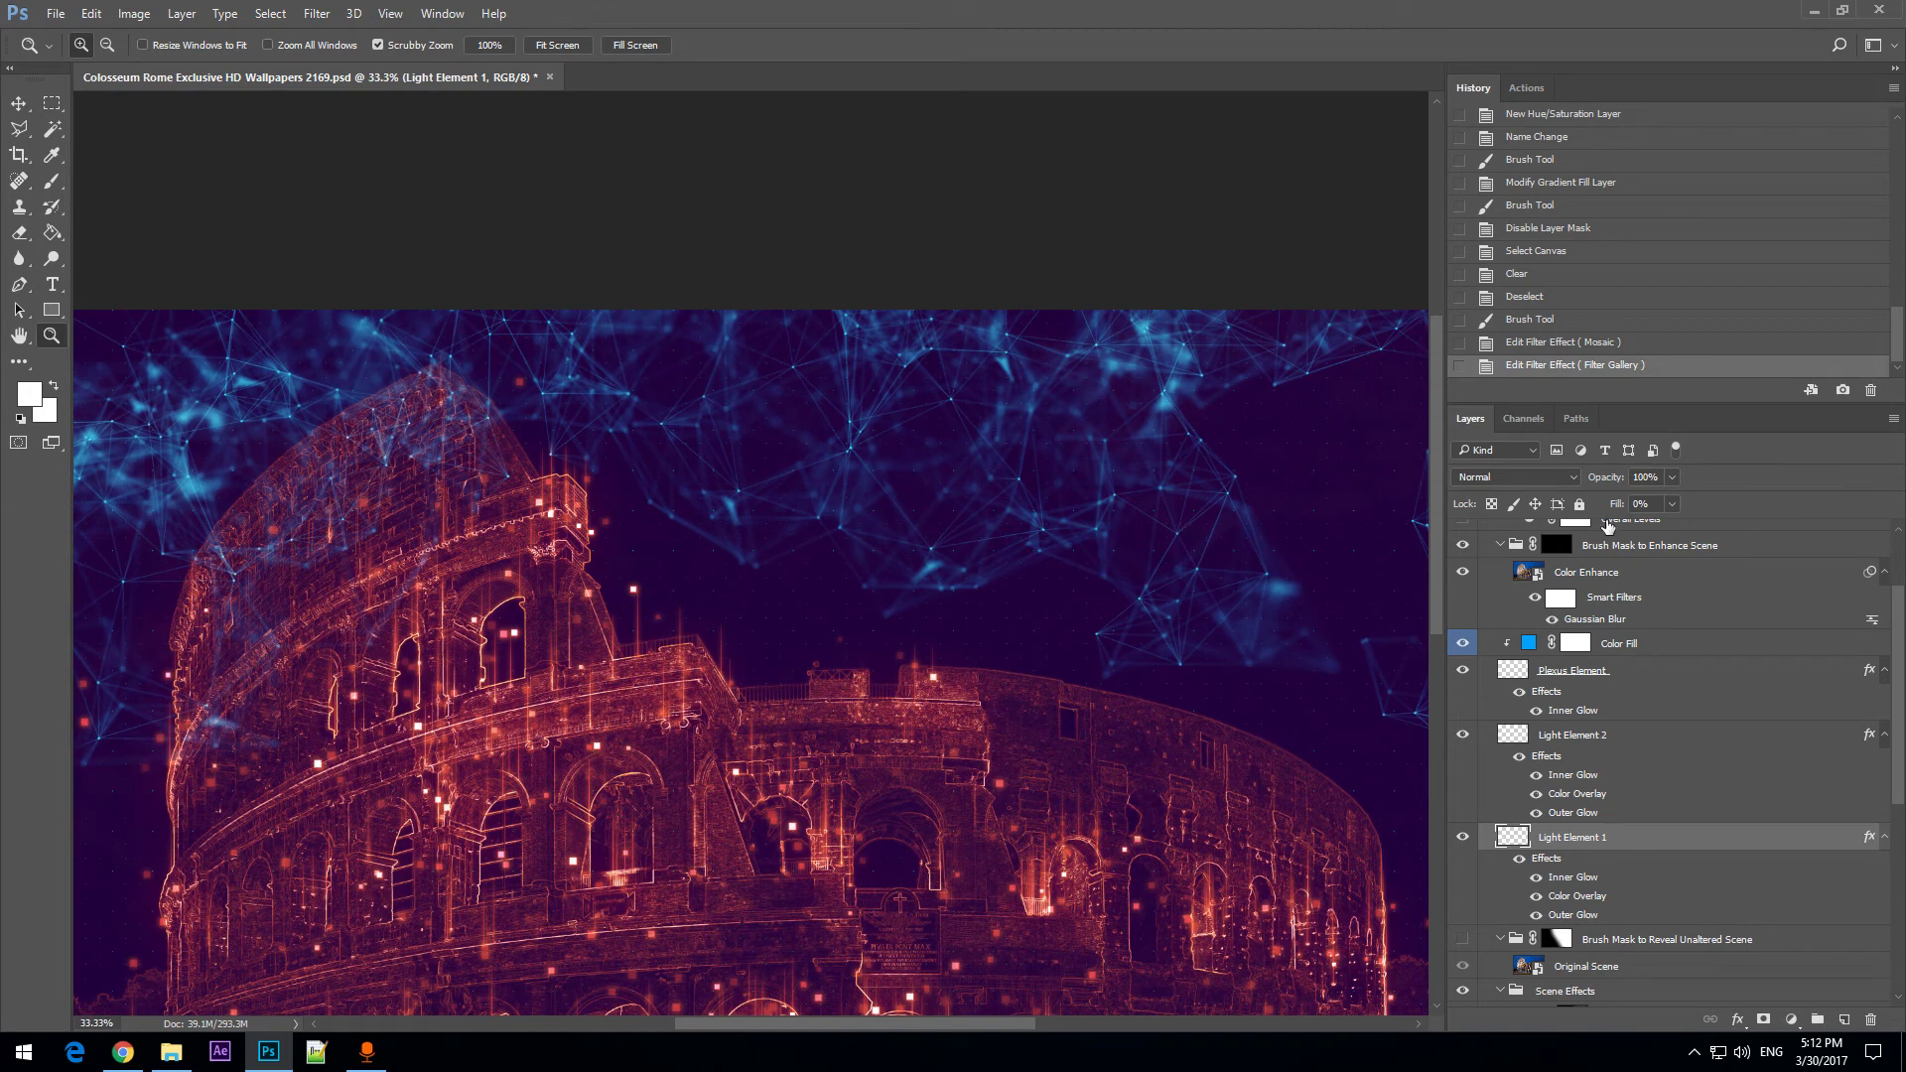
click(1638, 647)
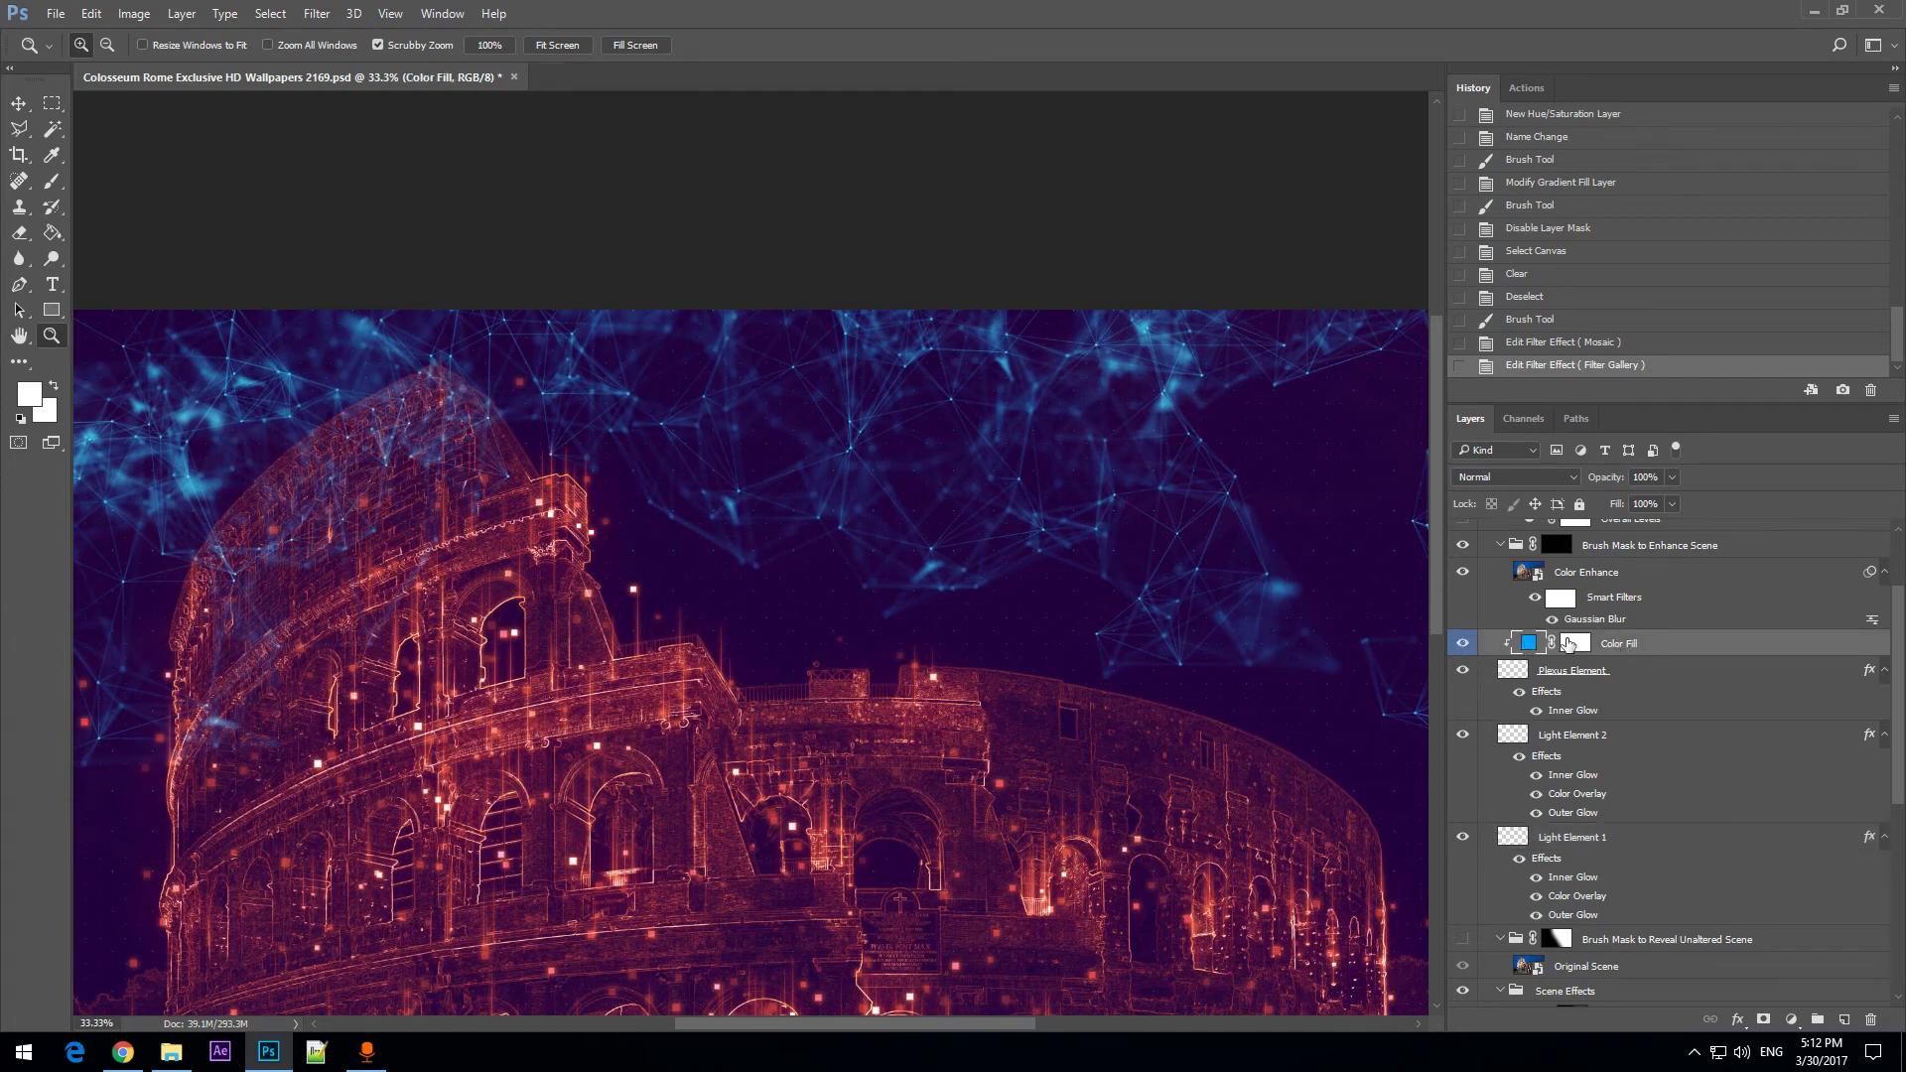
double_click(1527, 645)
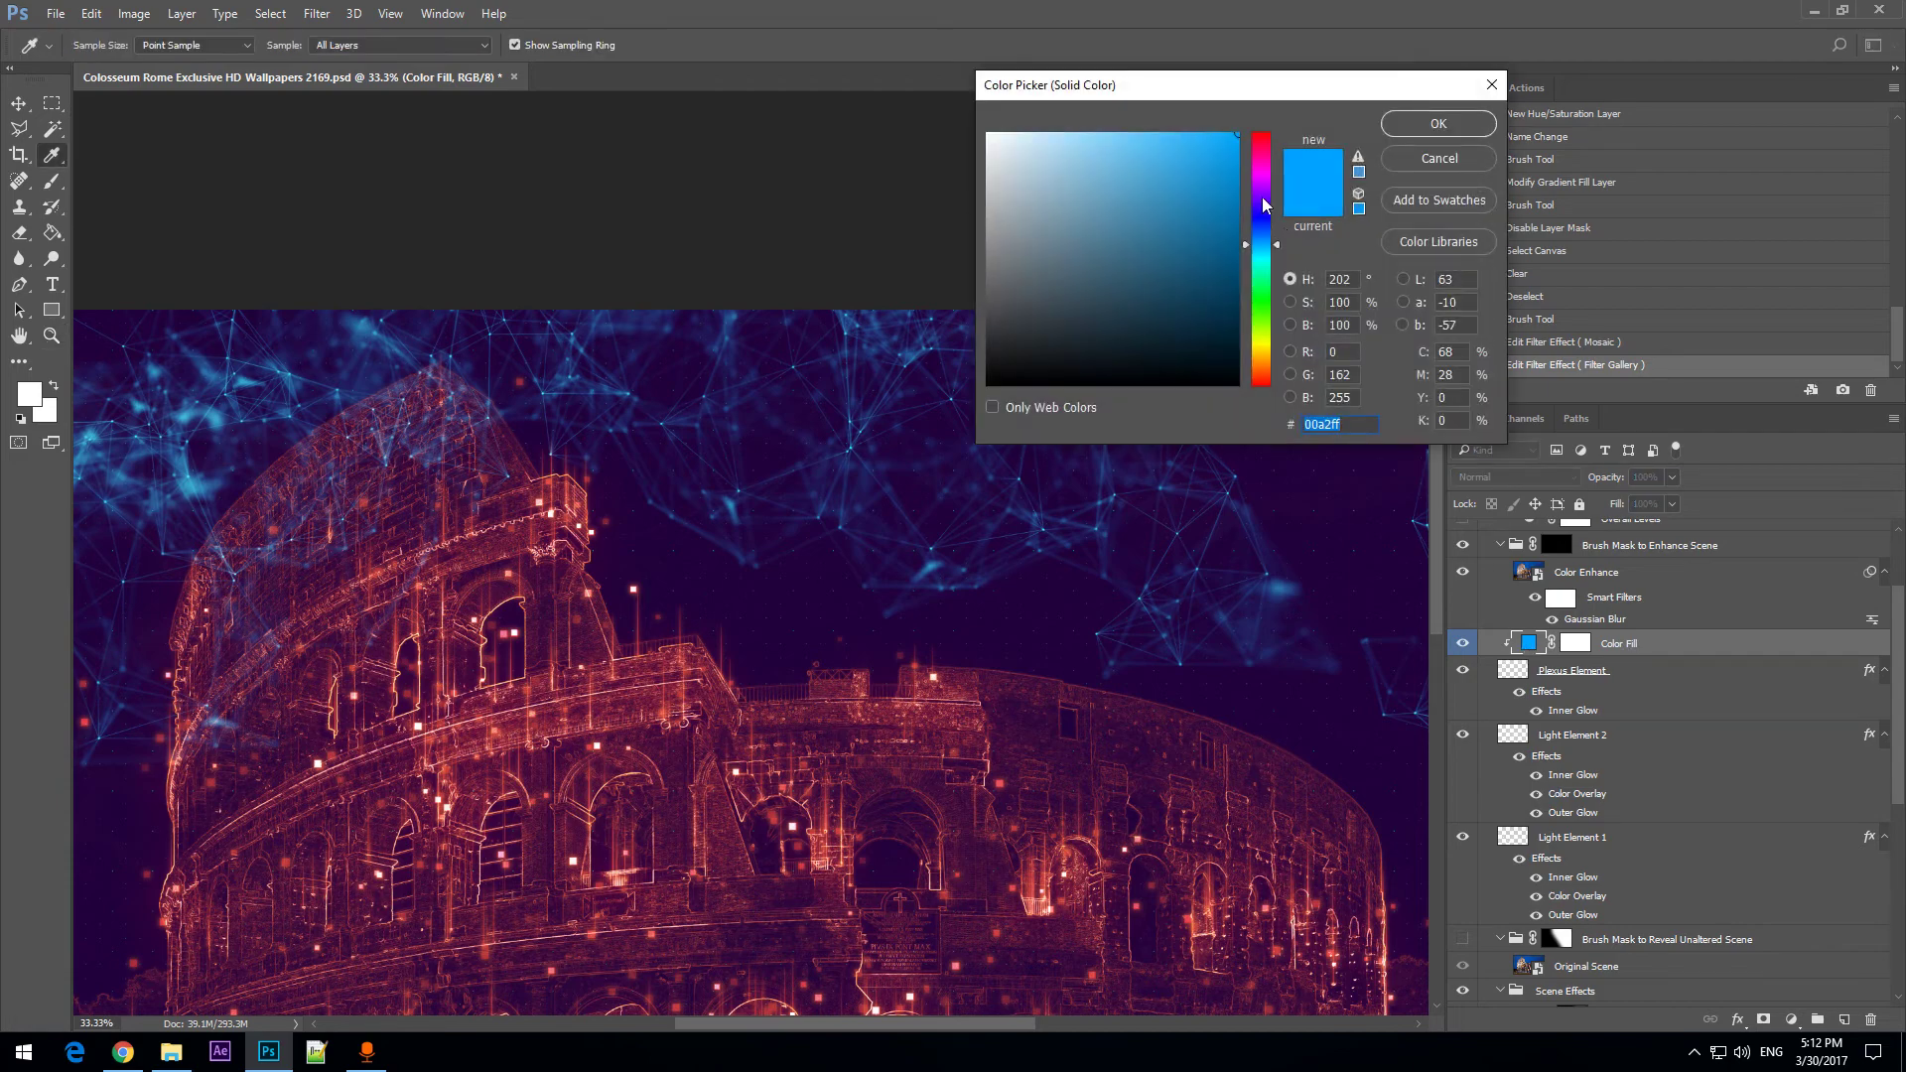
click(1265, 189)
click(1258, 275)
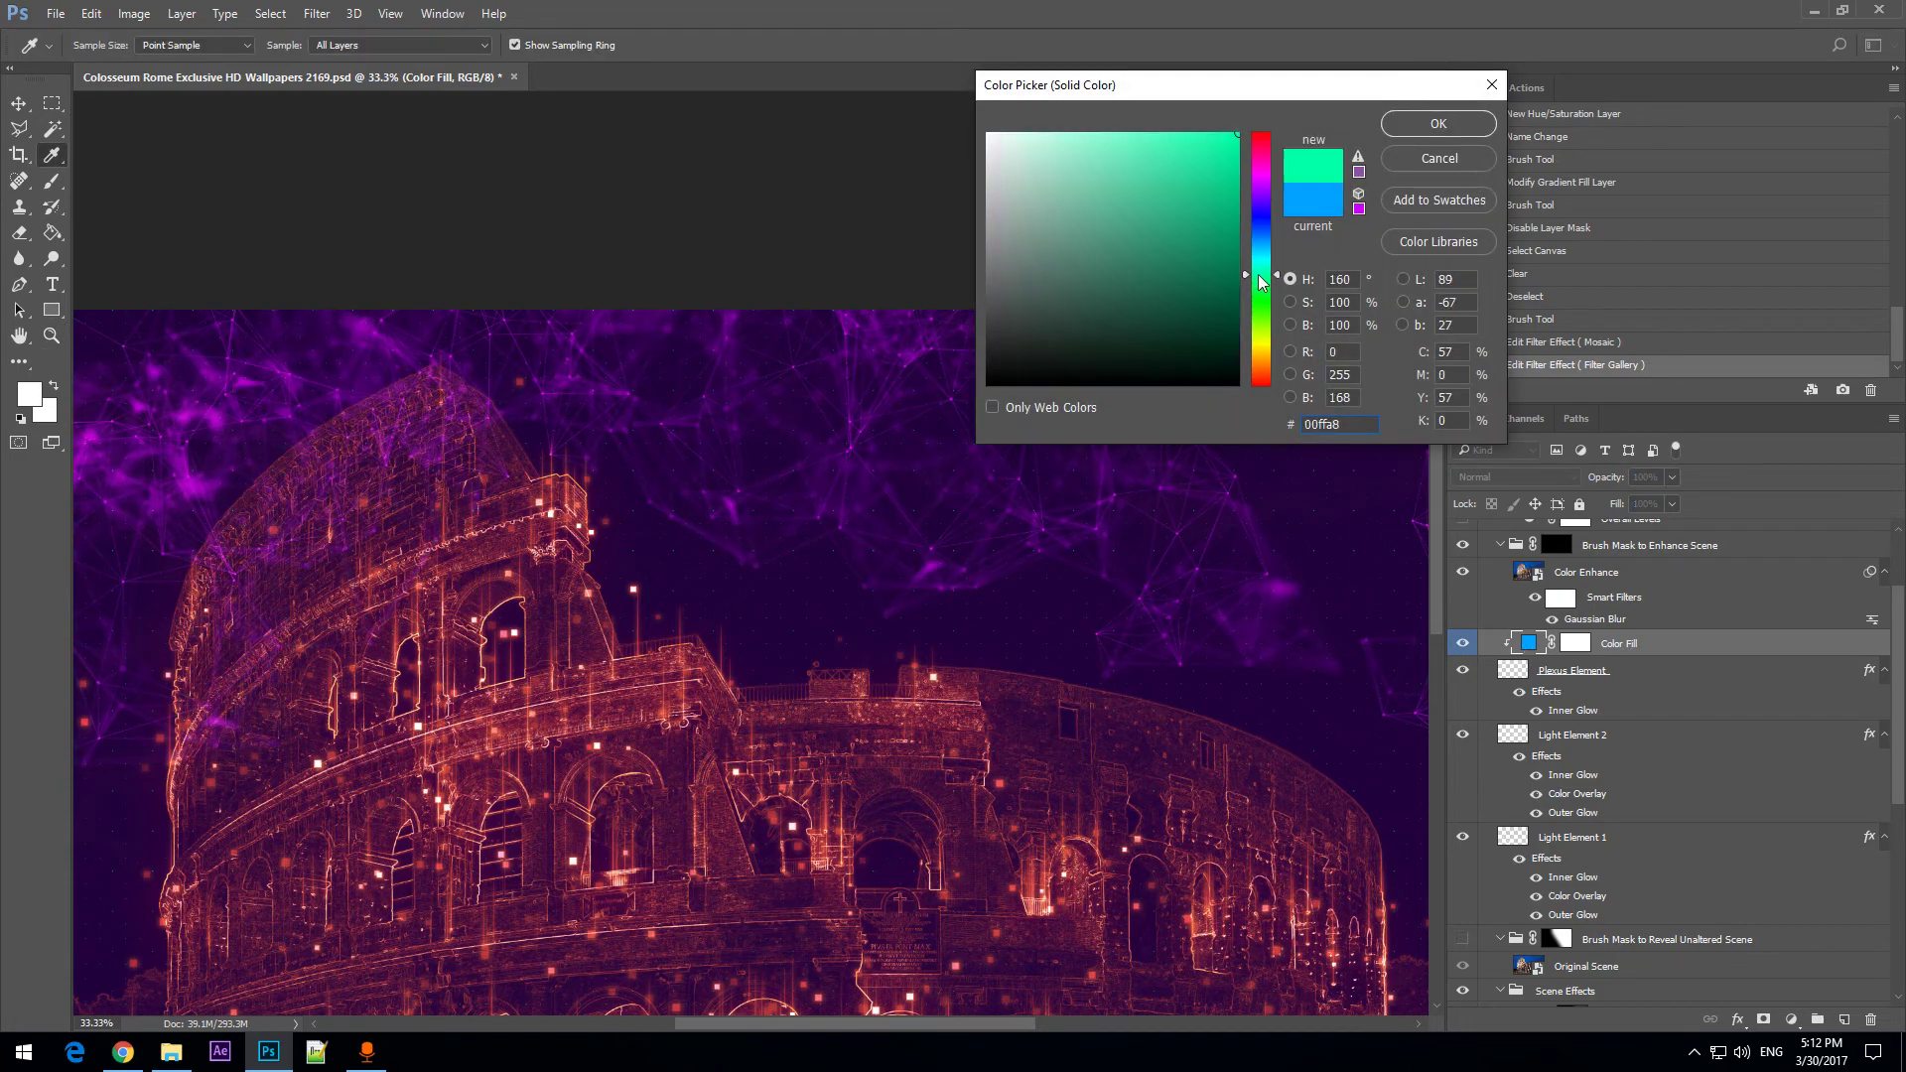
click(1258, 322)
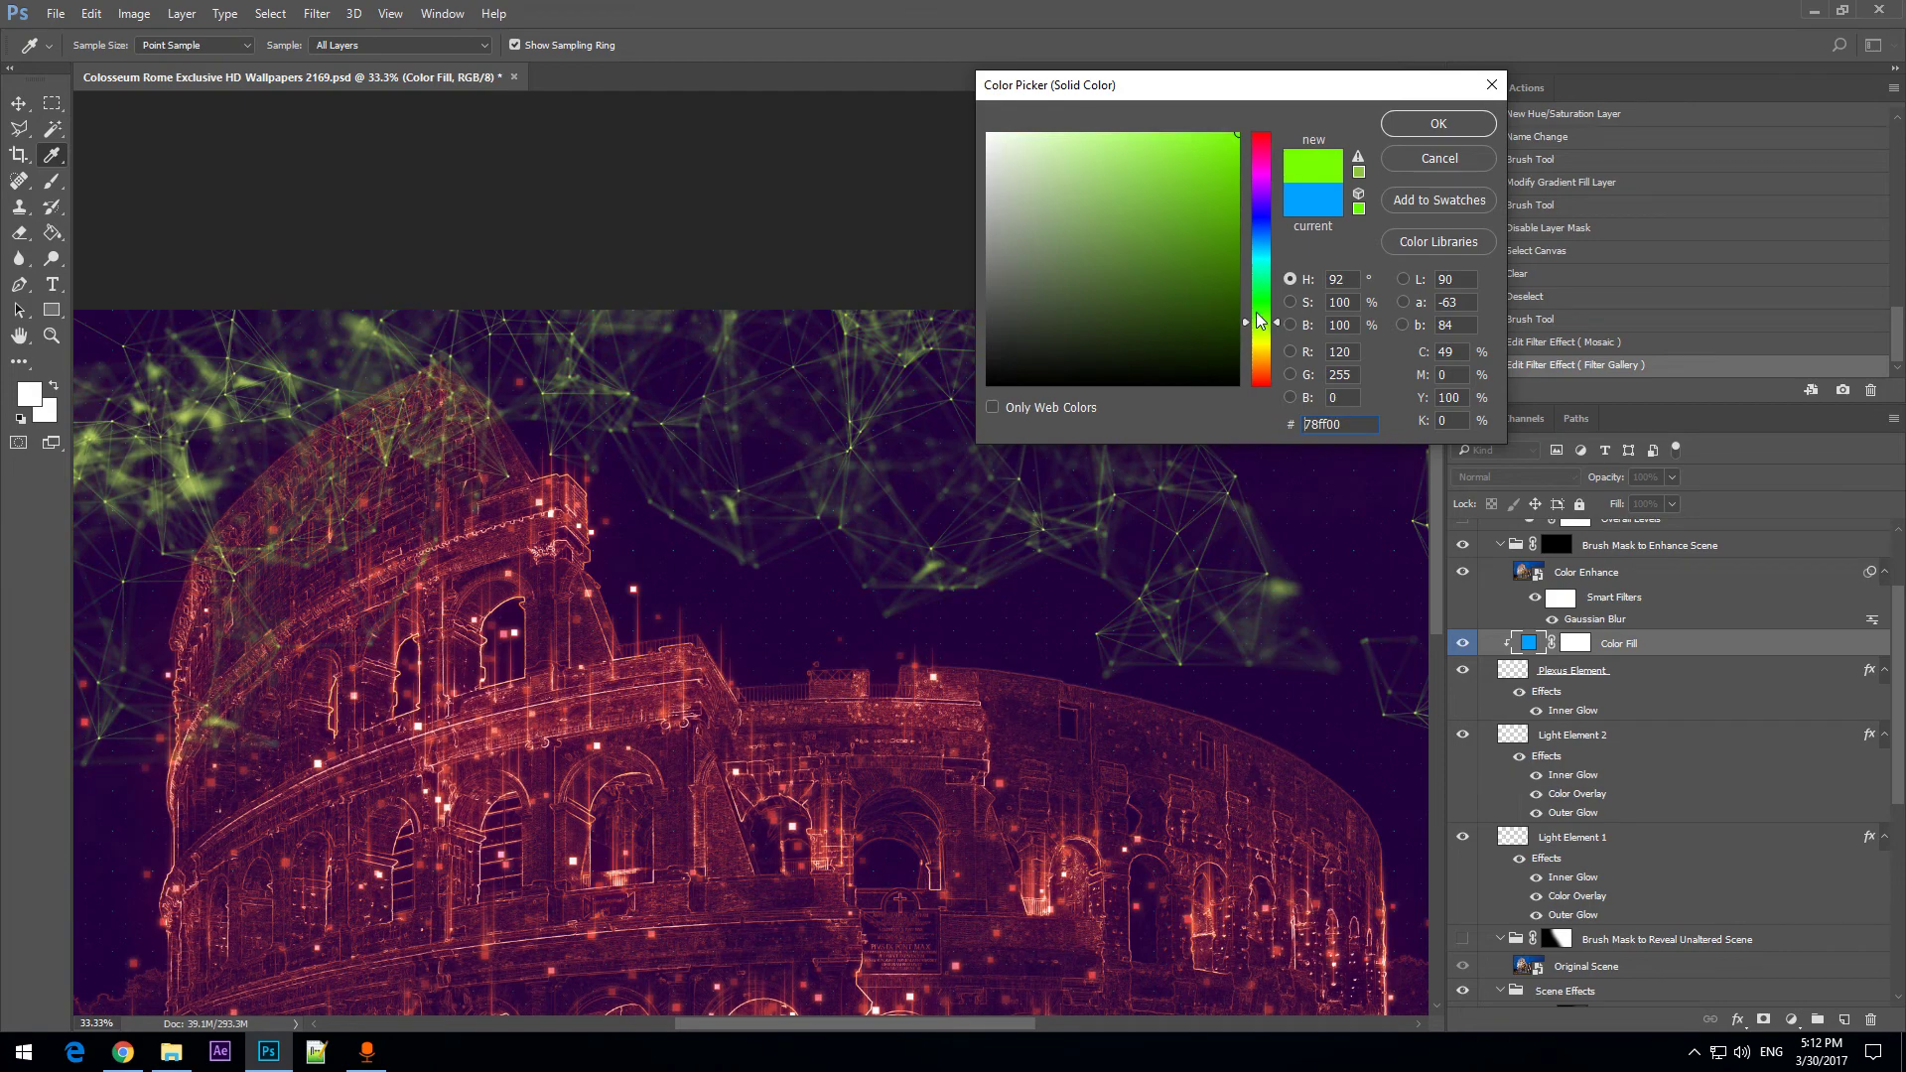
click(1259, 286)
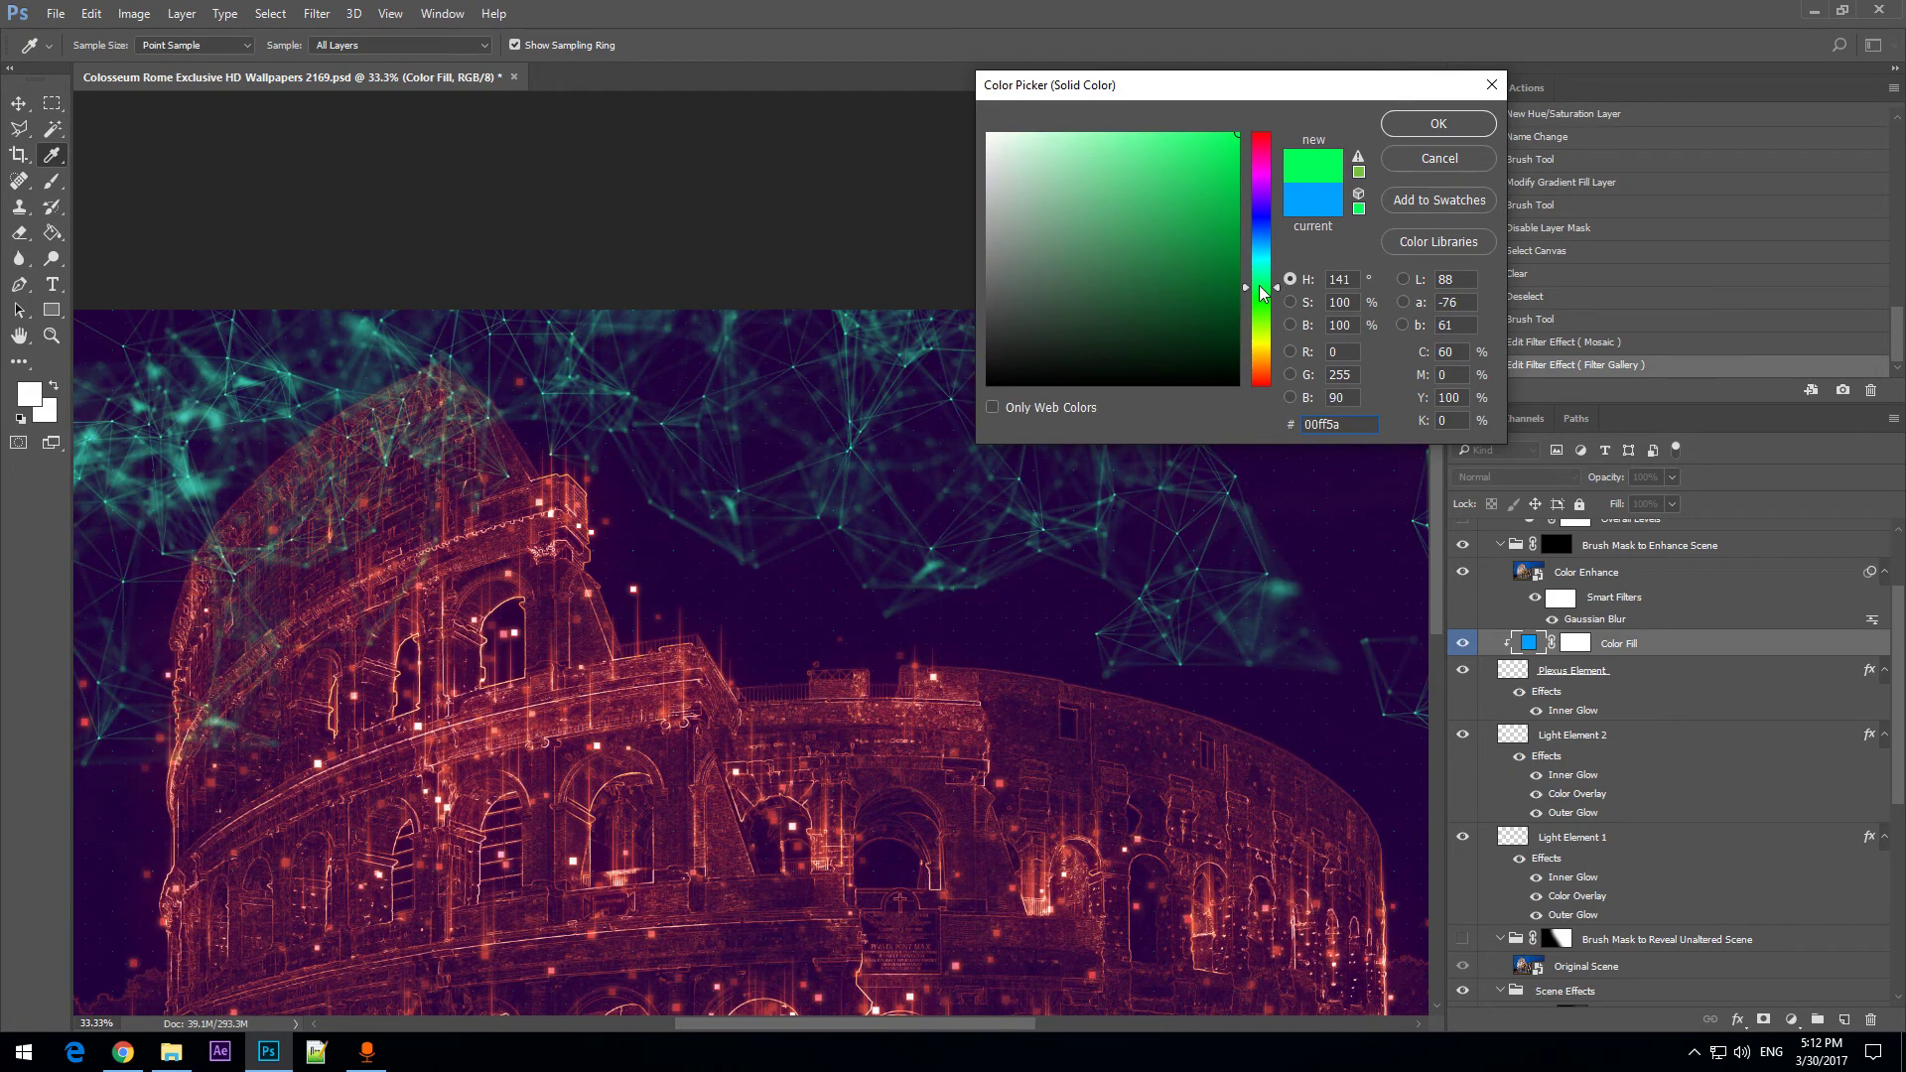
key(z)
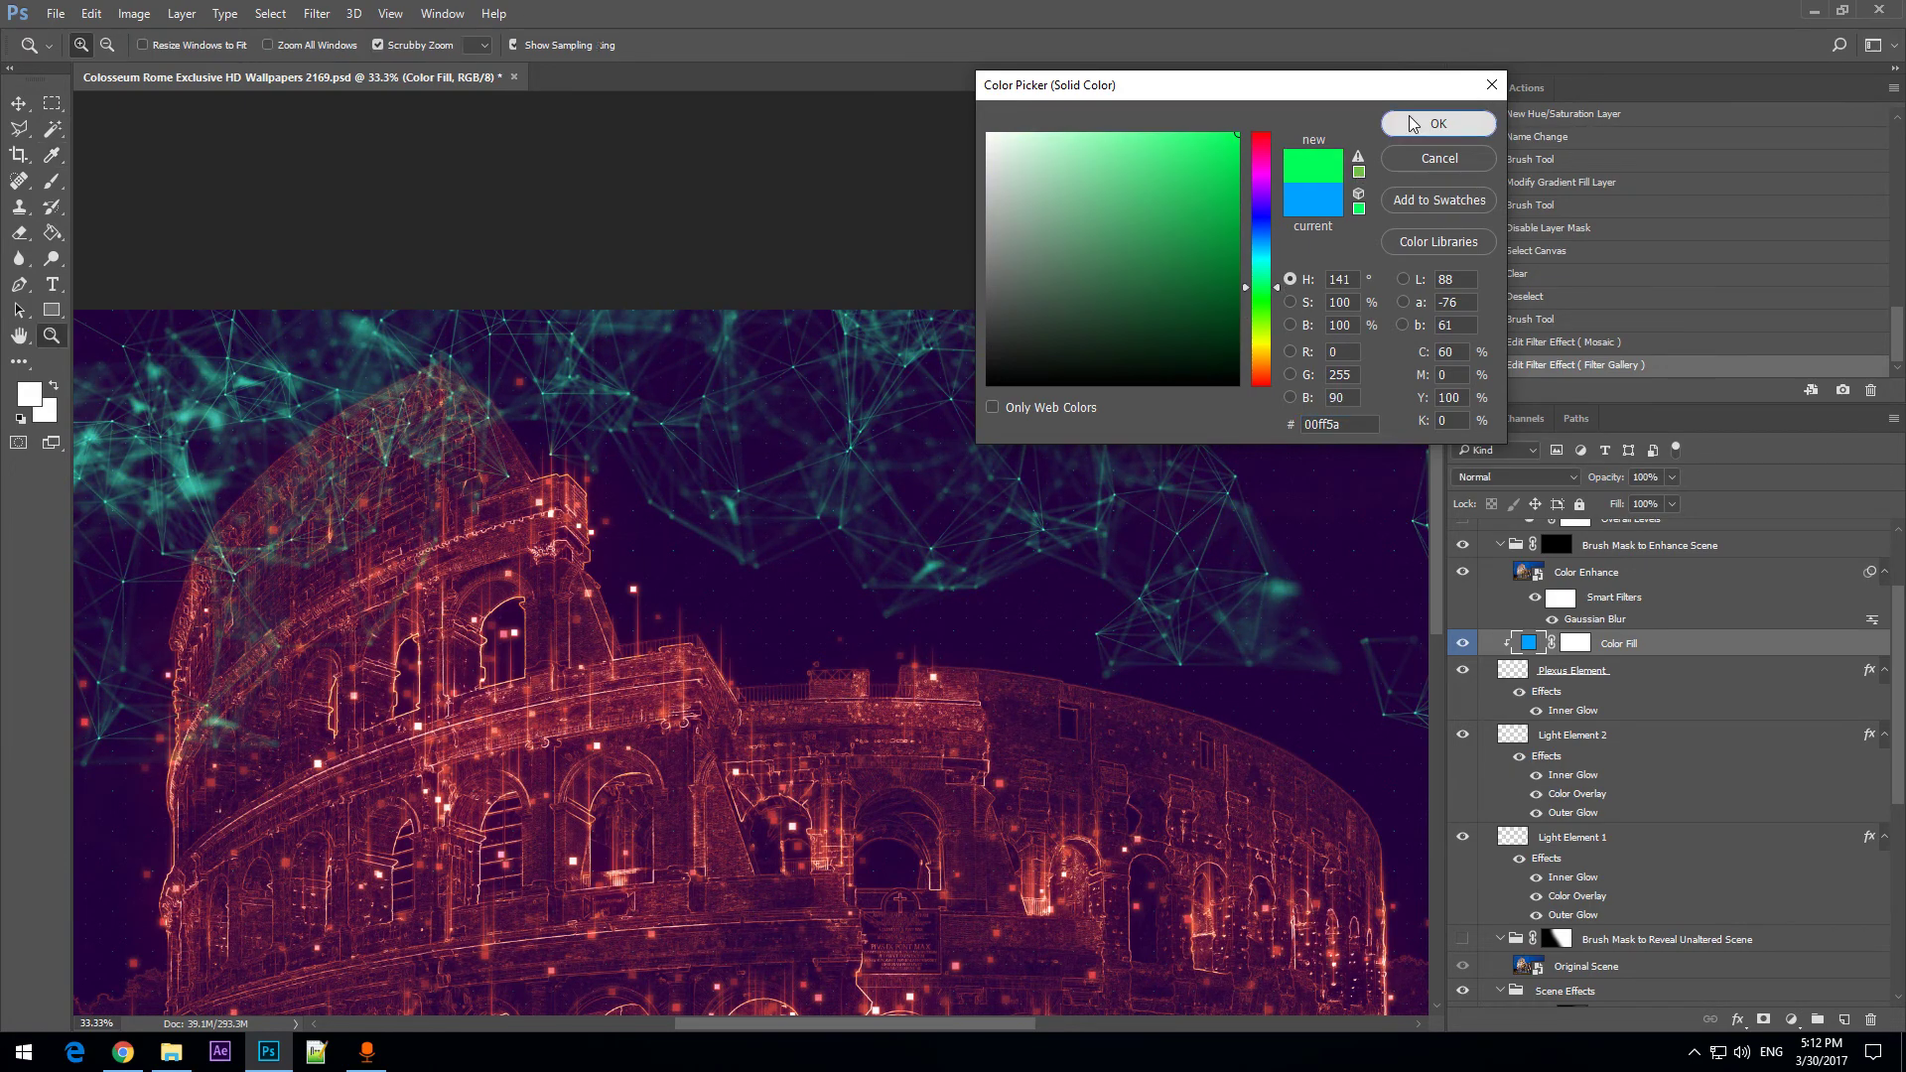
click(1439, 124)
key(ctrl+z)
key(ctrl+z)
key(ctrl+z)
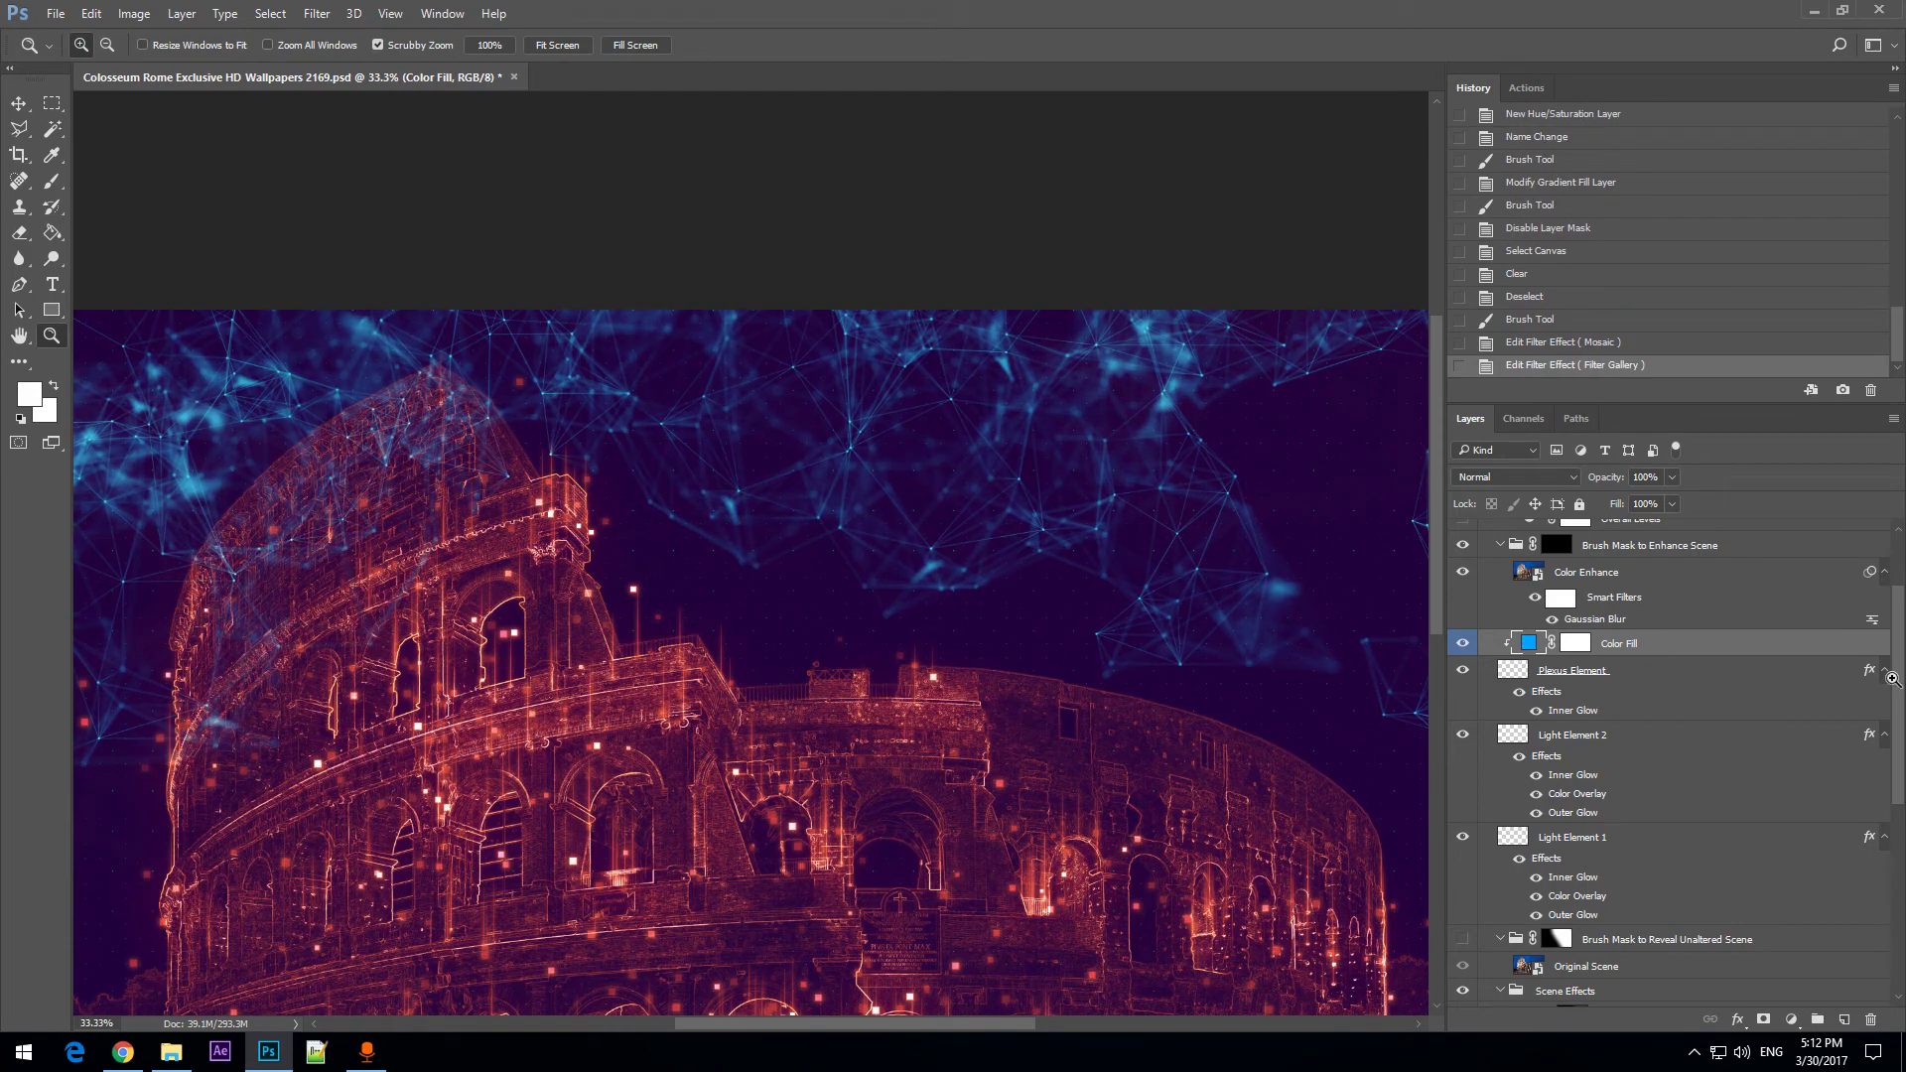
Target the Brush Mask to Enhance Scene layer mask and zoom out to the whole image.
scroll(1756, 796, up, 2)
scroll(1756, 795, up, 1)
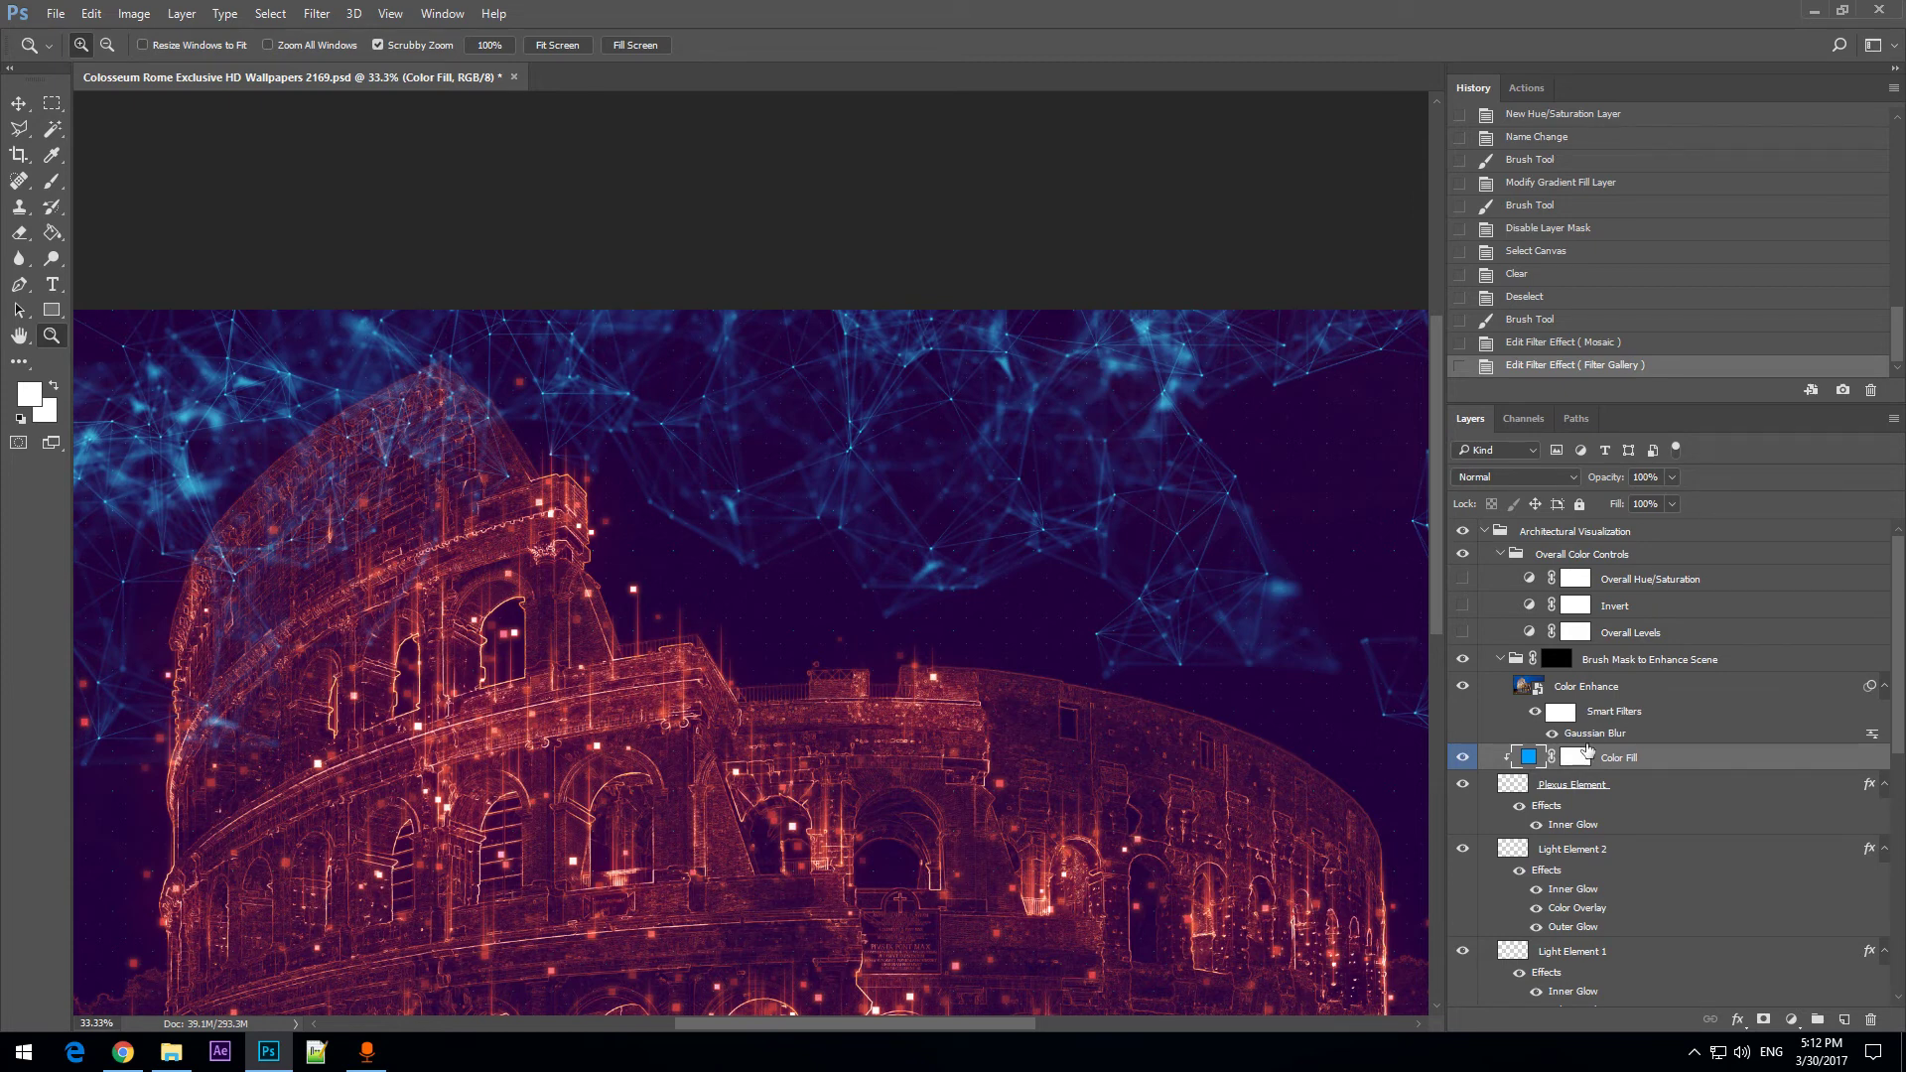
click(1556, 659)
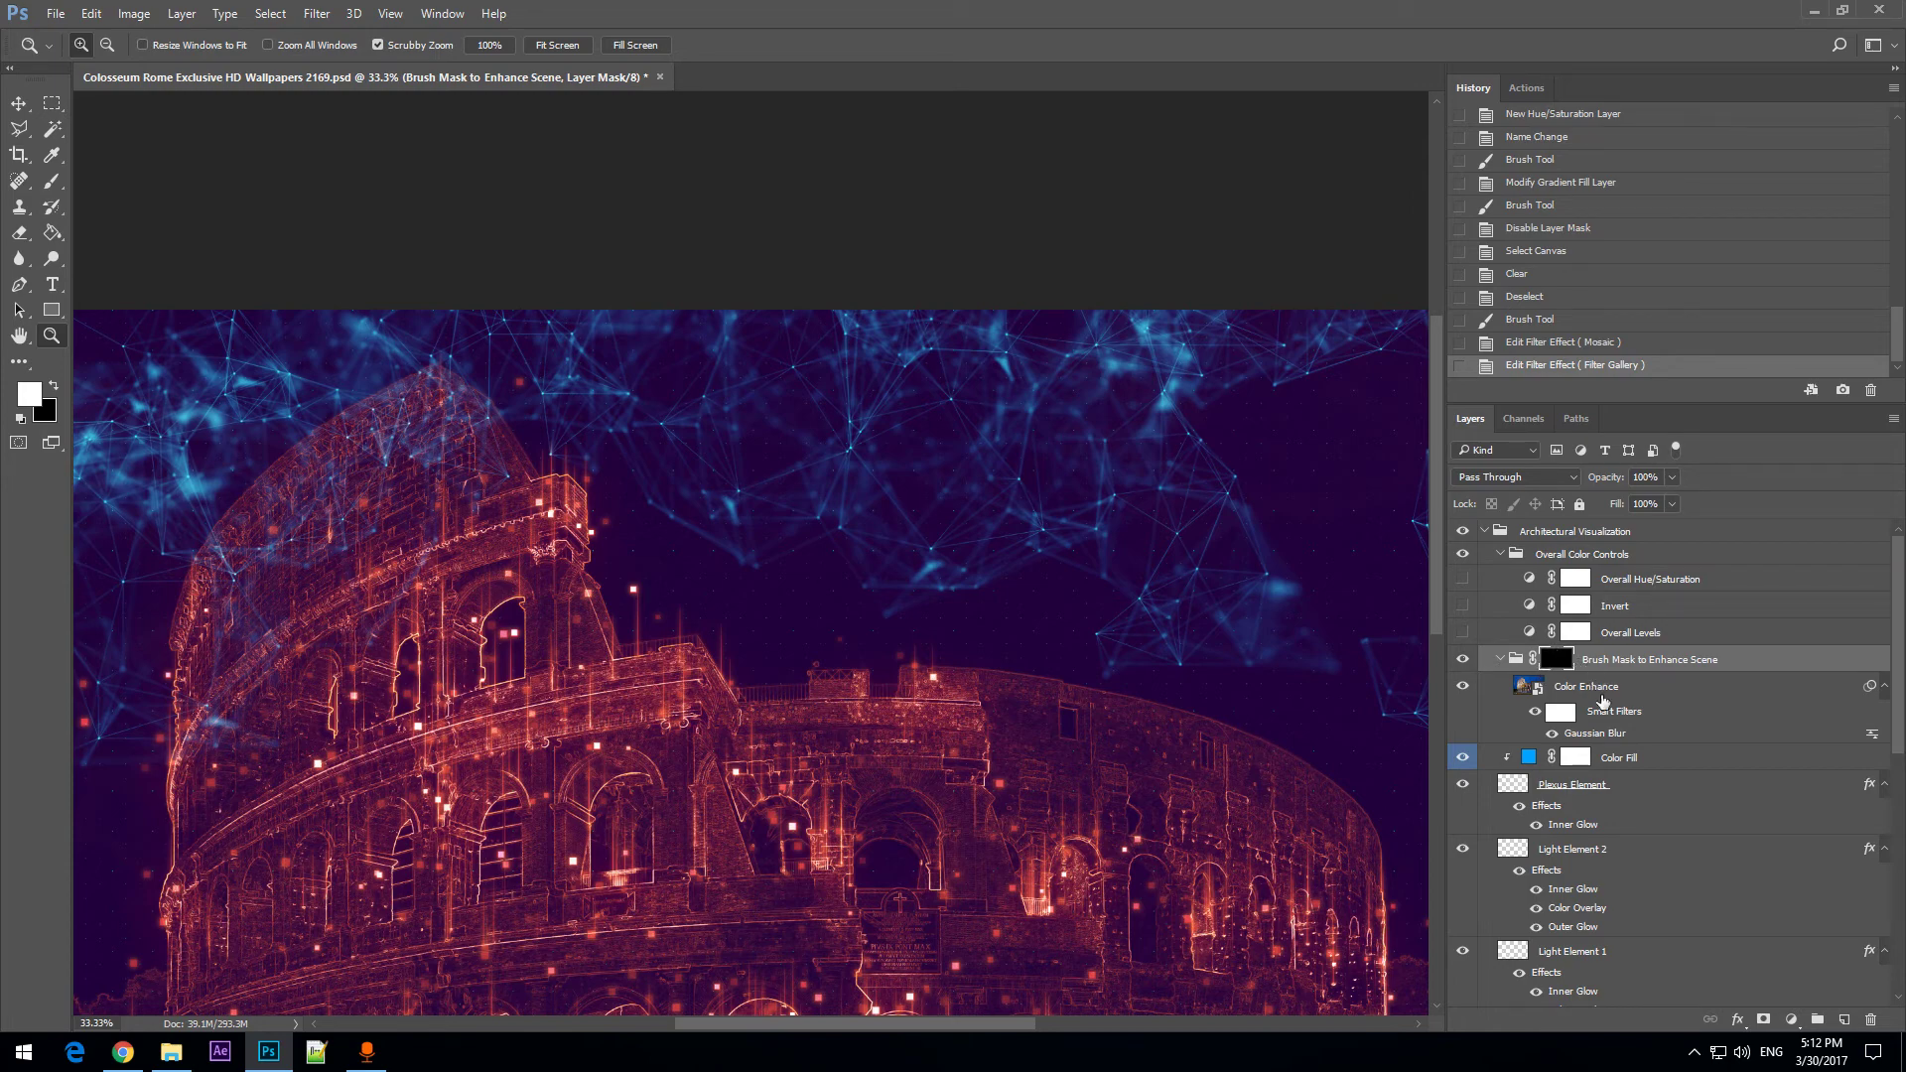
alt+click(700, 527)
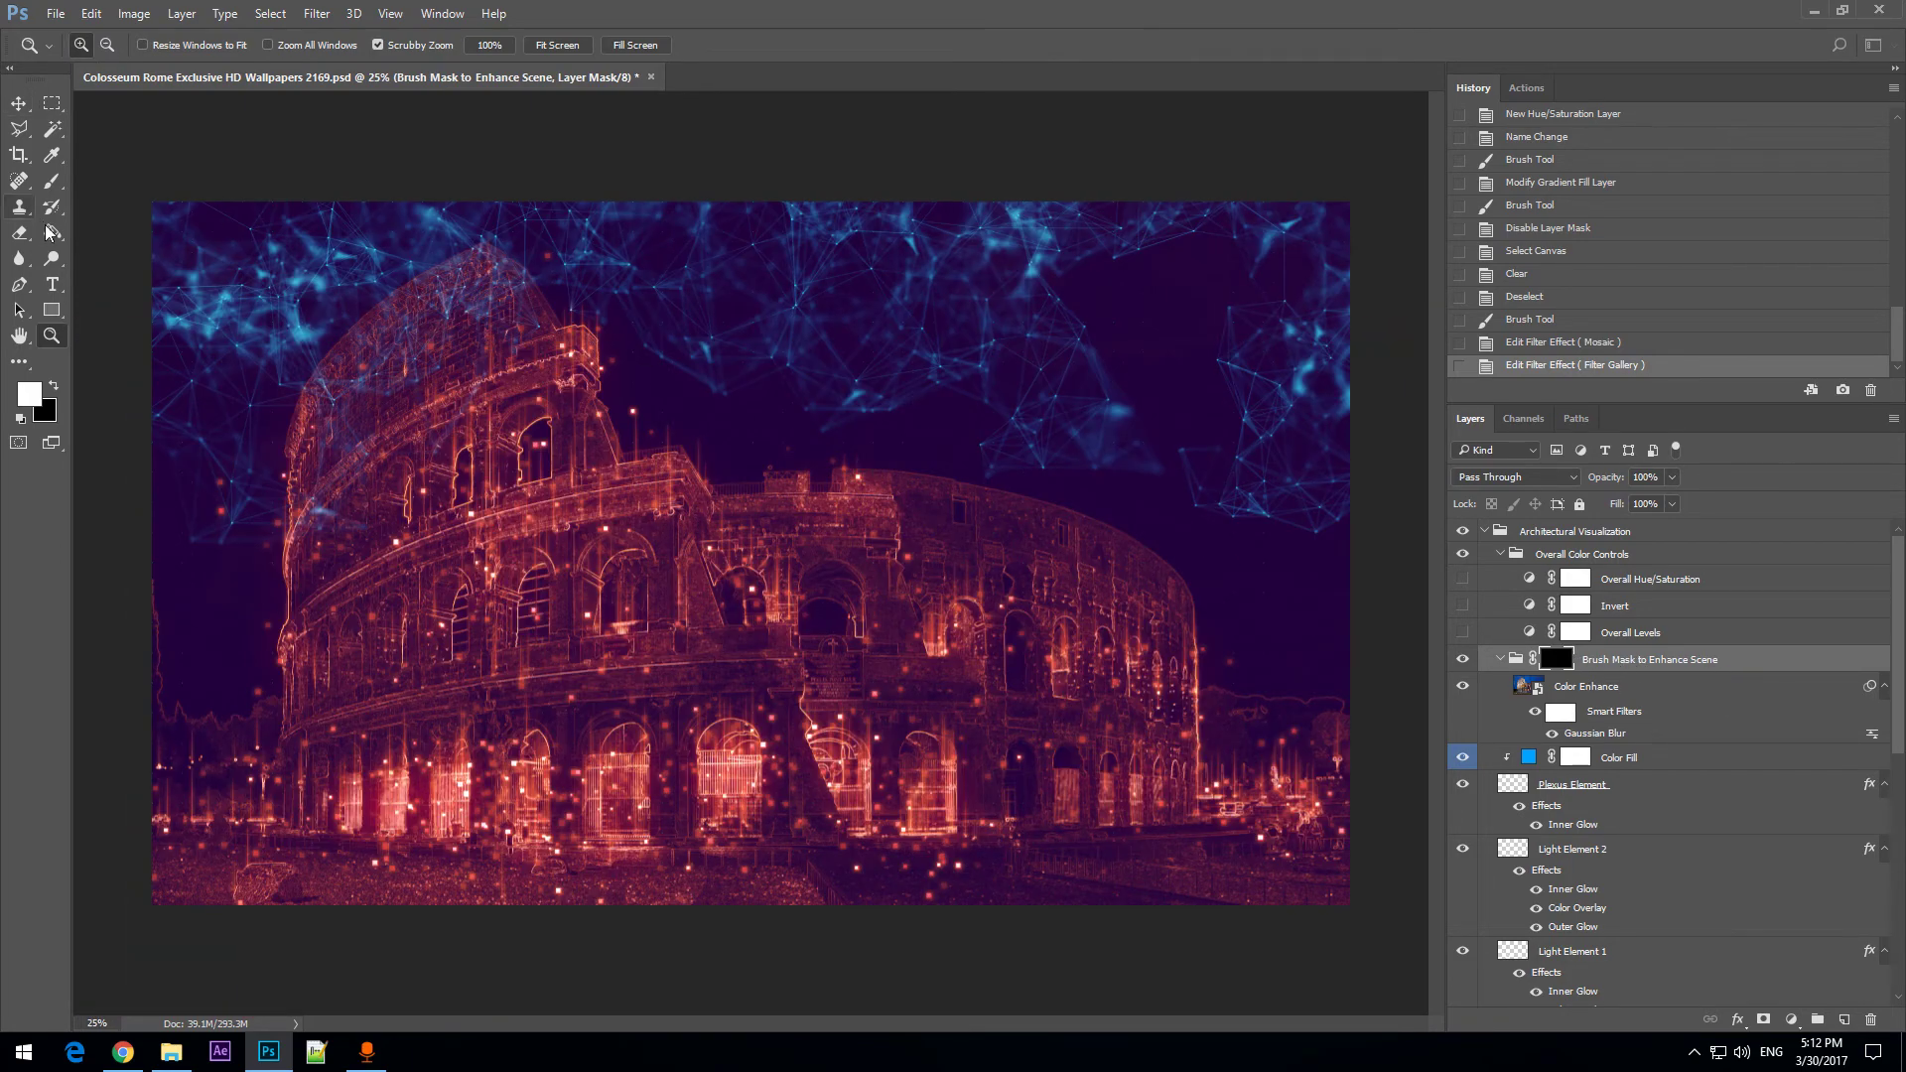
With the Brush tool, paint over the Colosseum's right side on the mask, compare, then undo.
click(52, 181)
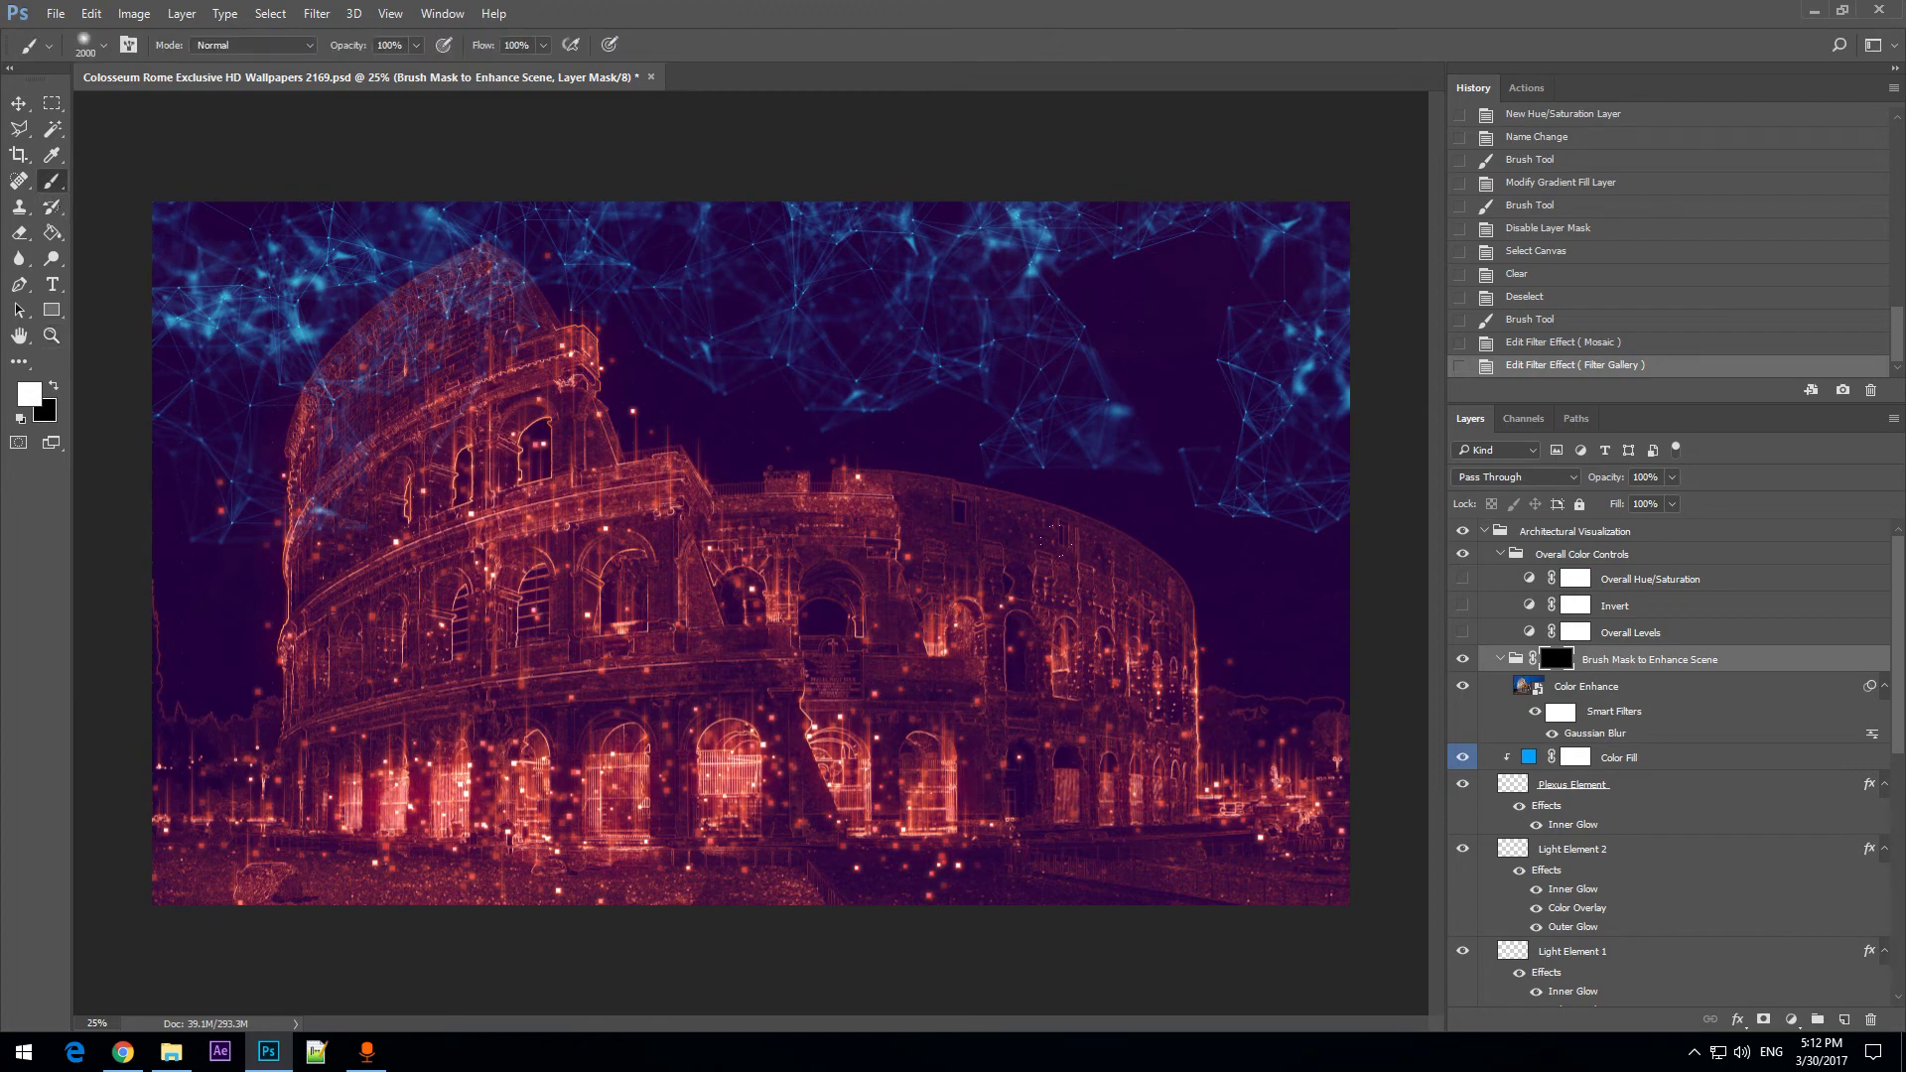
mouse_move(792, 432)
mouse_down()
mouse_move(953, 556)
mouse_move(1033, 536)
mouse_up()
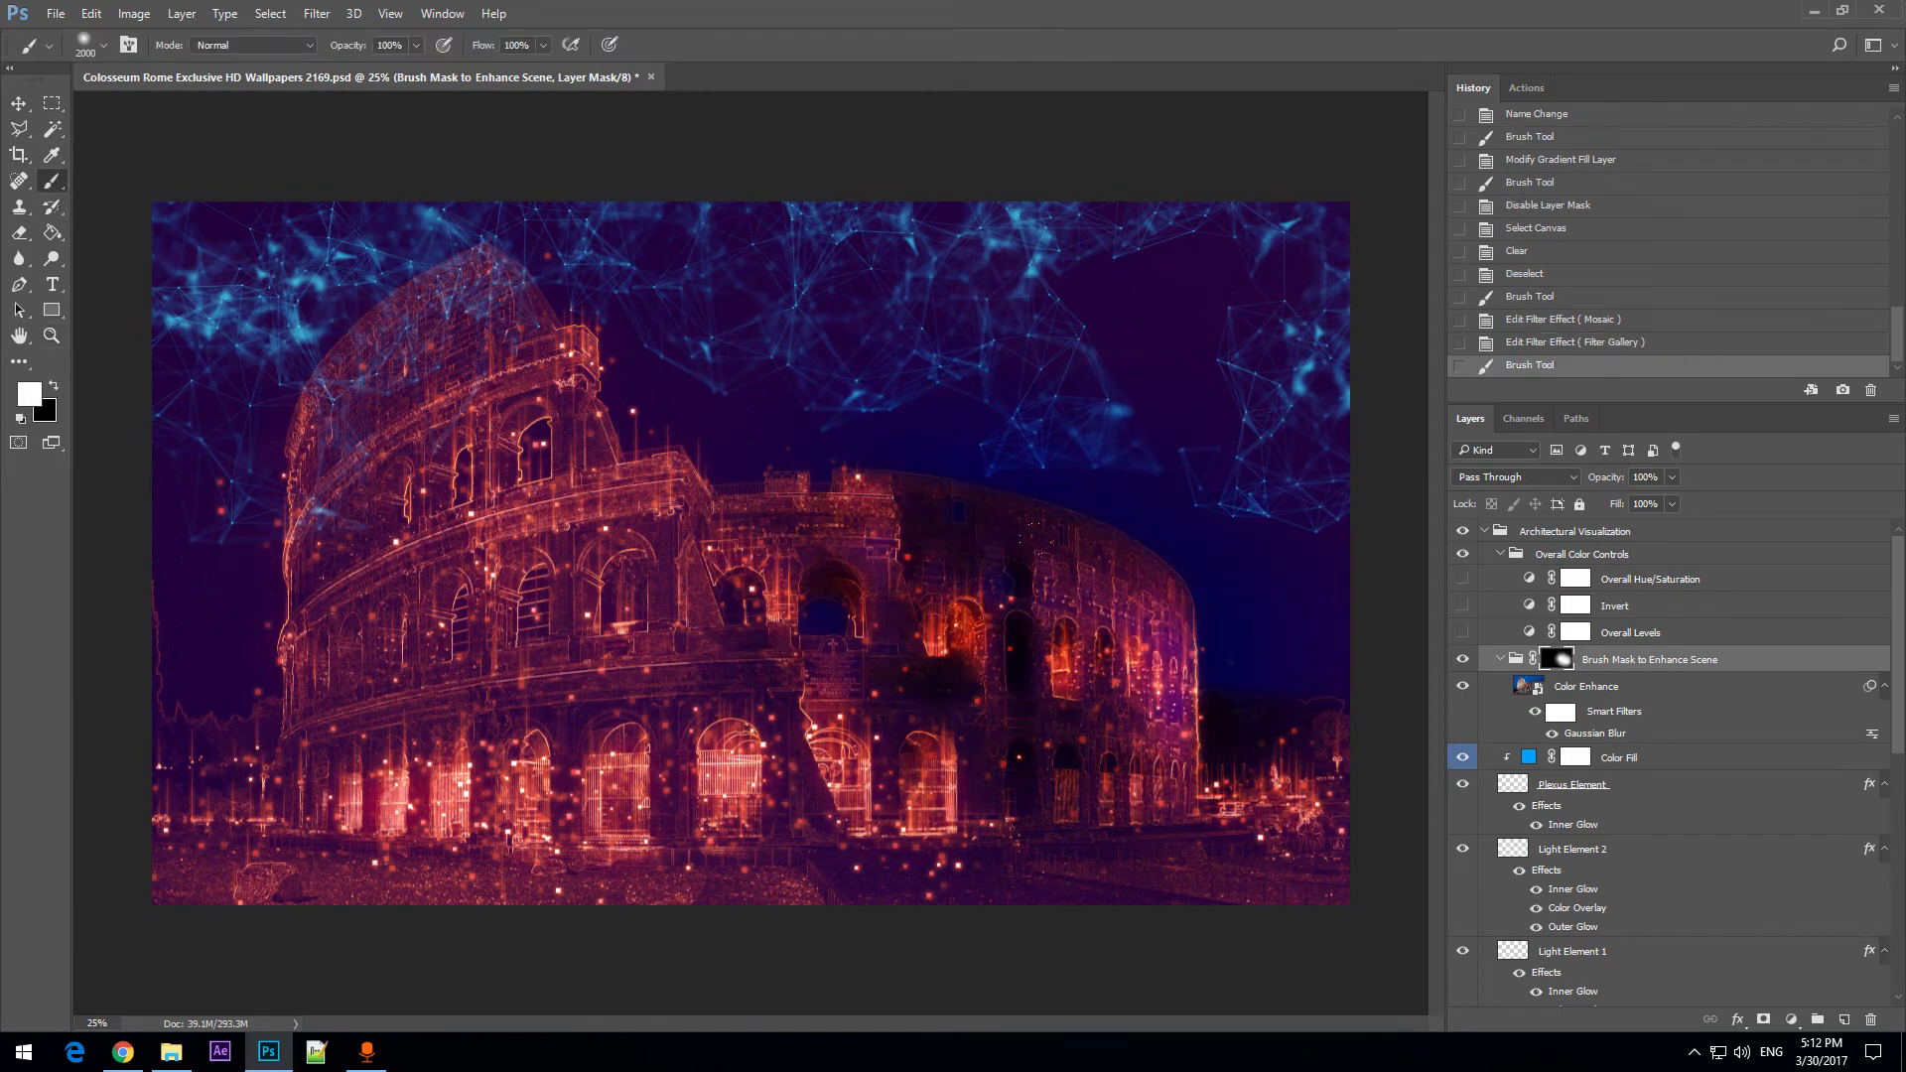
click(1460, 953)
click(1454, 953)
key(ctrl+z)
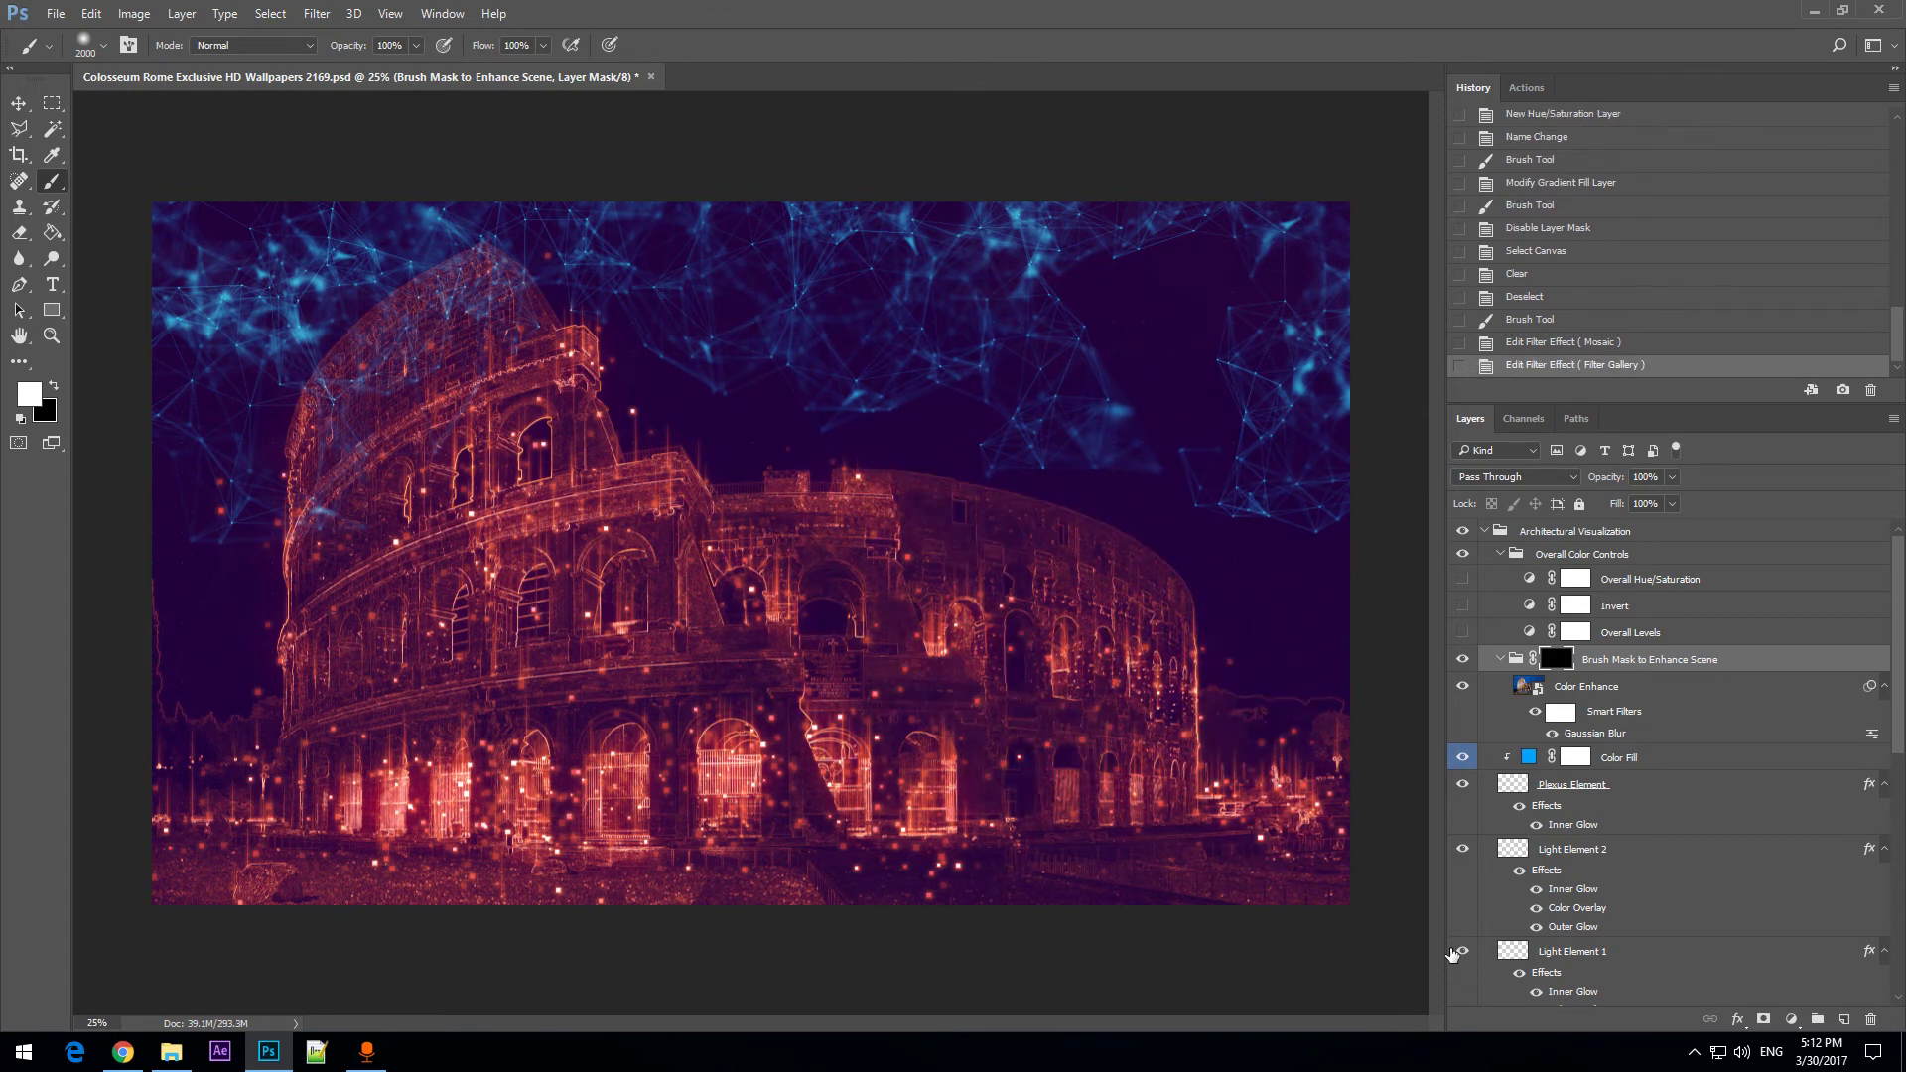
key(ctrl+z)
key(ctrl+z)
key(ctrl+z)
key(ctrl+z)
Try mask strokes over the lower arcades and upper-left side, then zoom into the lower-left Colosseum.
drag(248, 834, 972, 814)
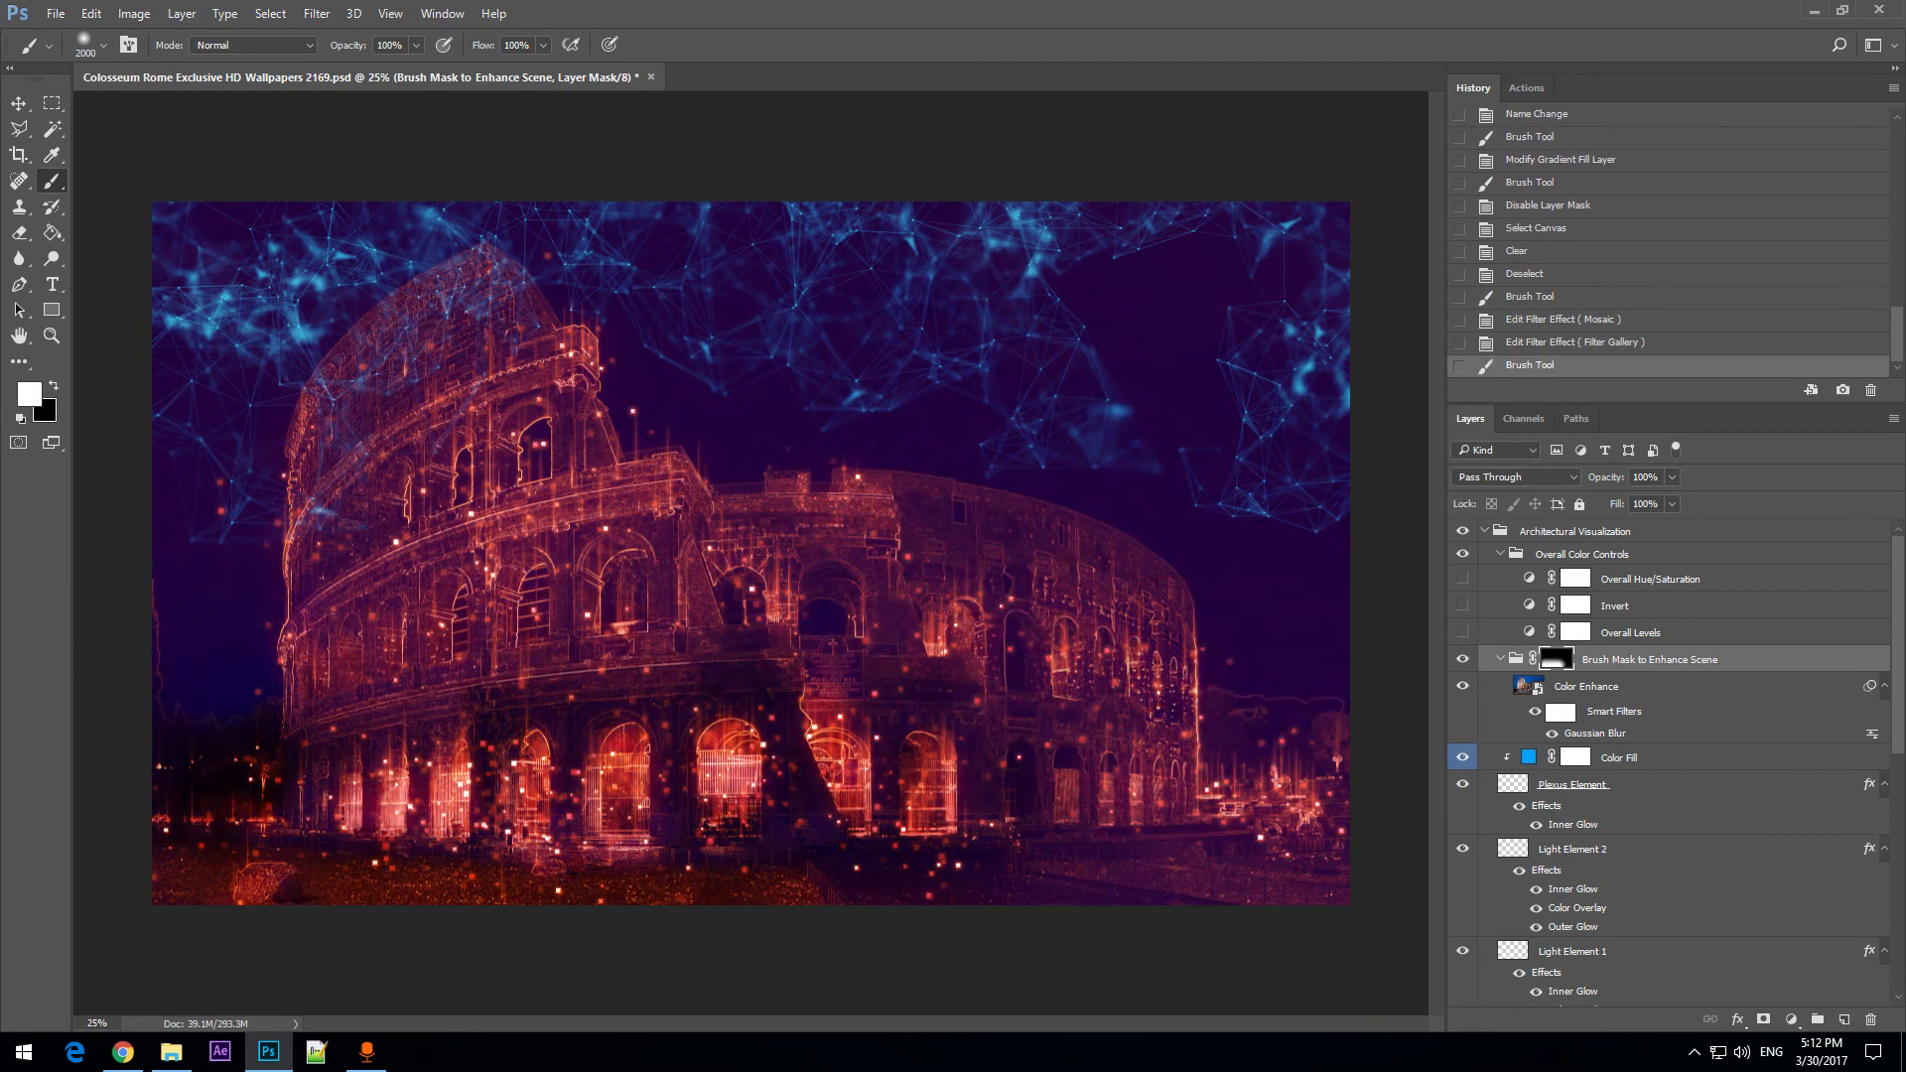
key(ctrl+z)
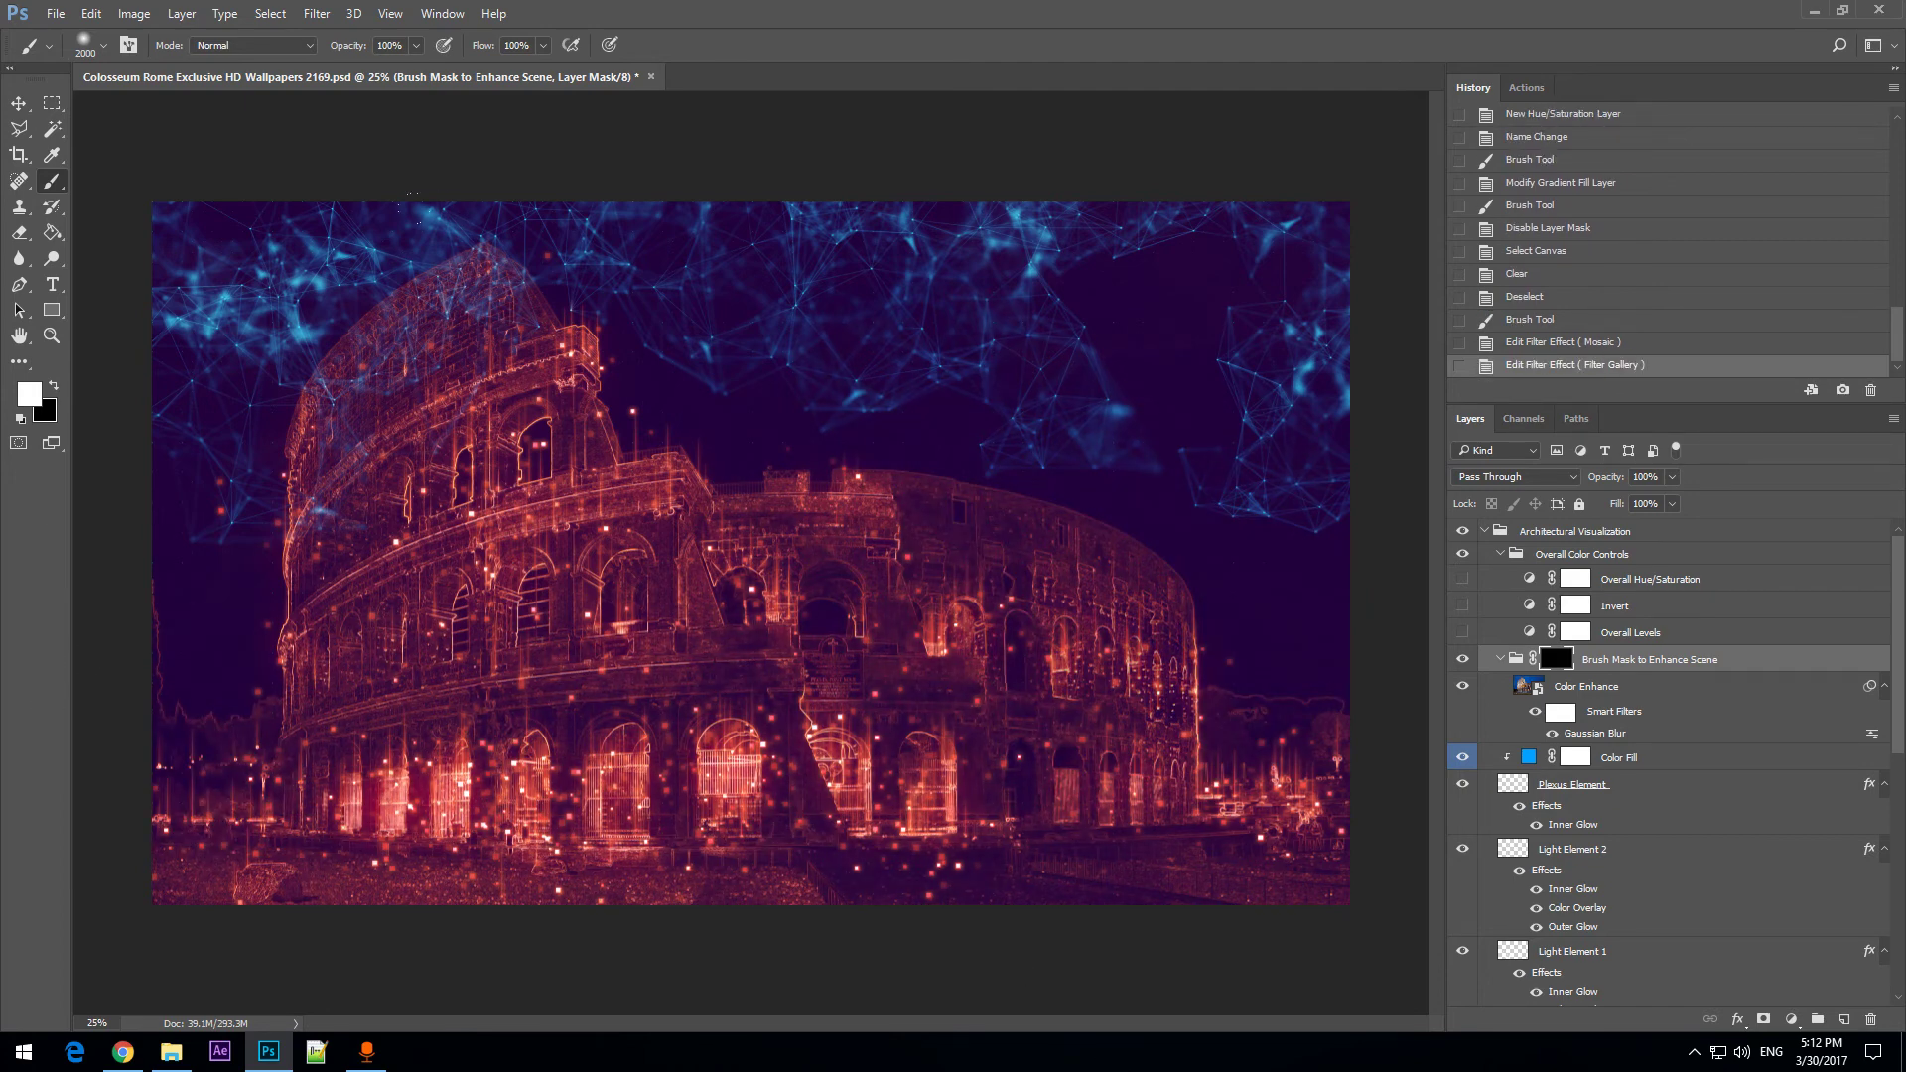
drag(556, 397, 313, 605)
key(ctrl+z)
key(ctrl+z)
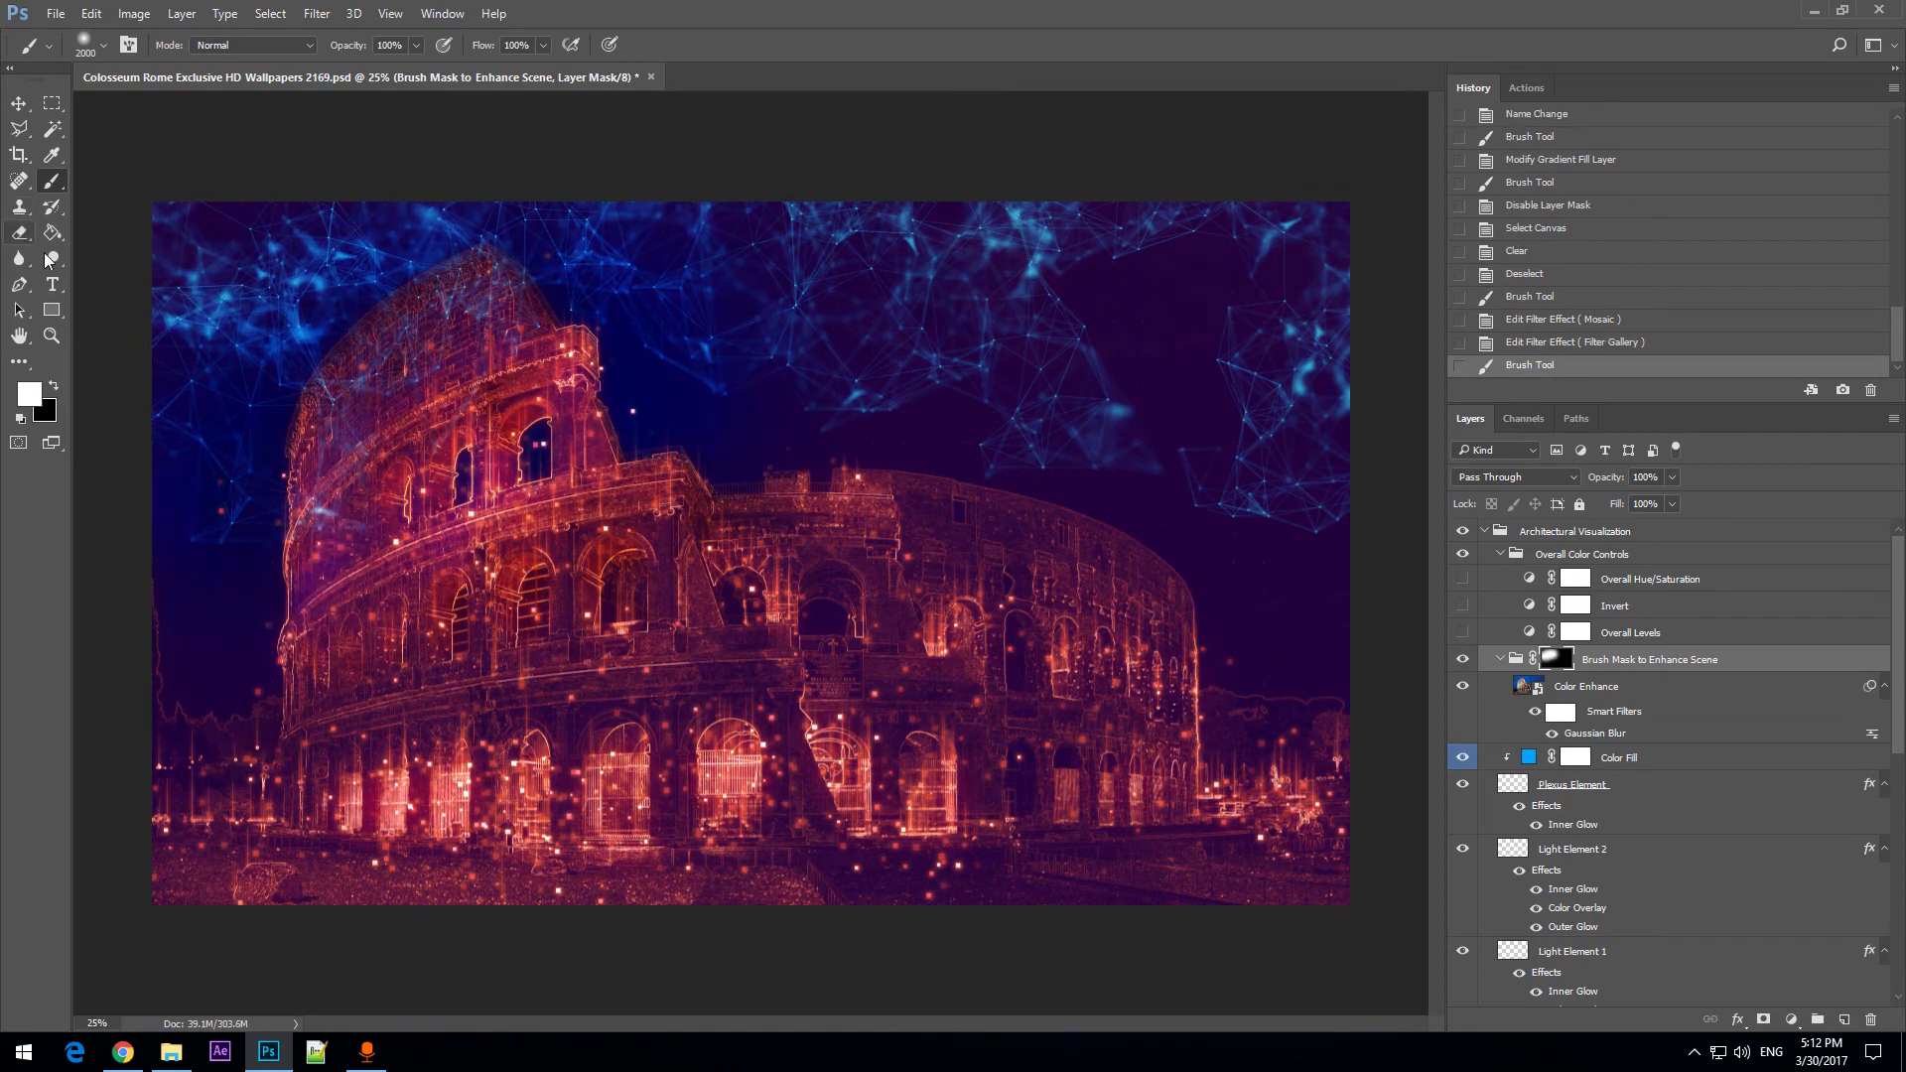
click(51, 336)
click(359, 553)
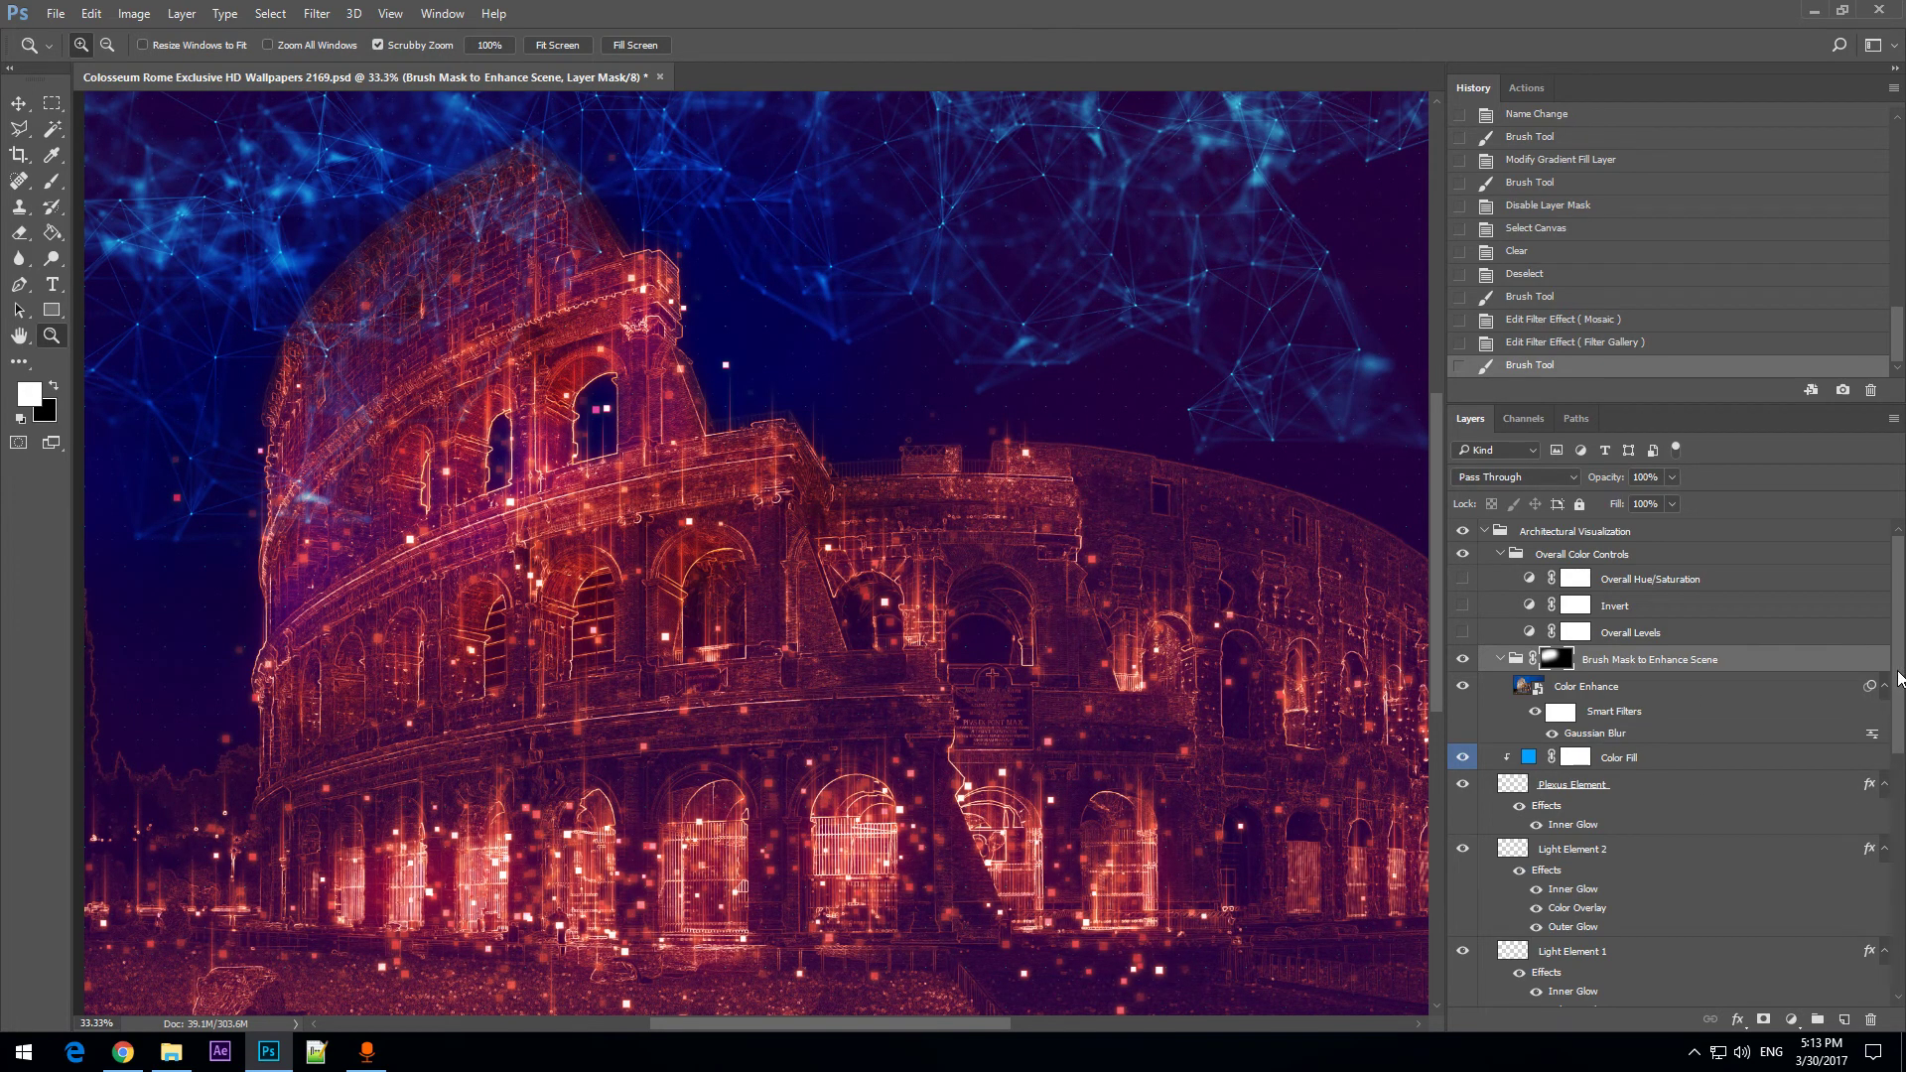
Compare the unaltered-scene group, then paint the enhance mask over the right-hand Colosseum.
drag(1900, 636, 1890, 817)
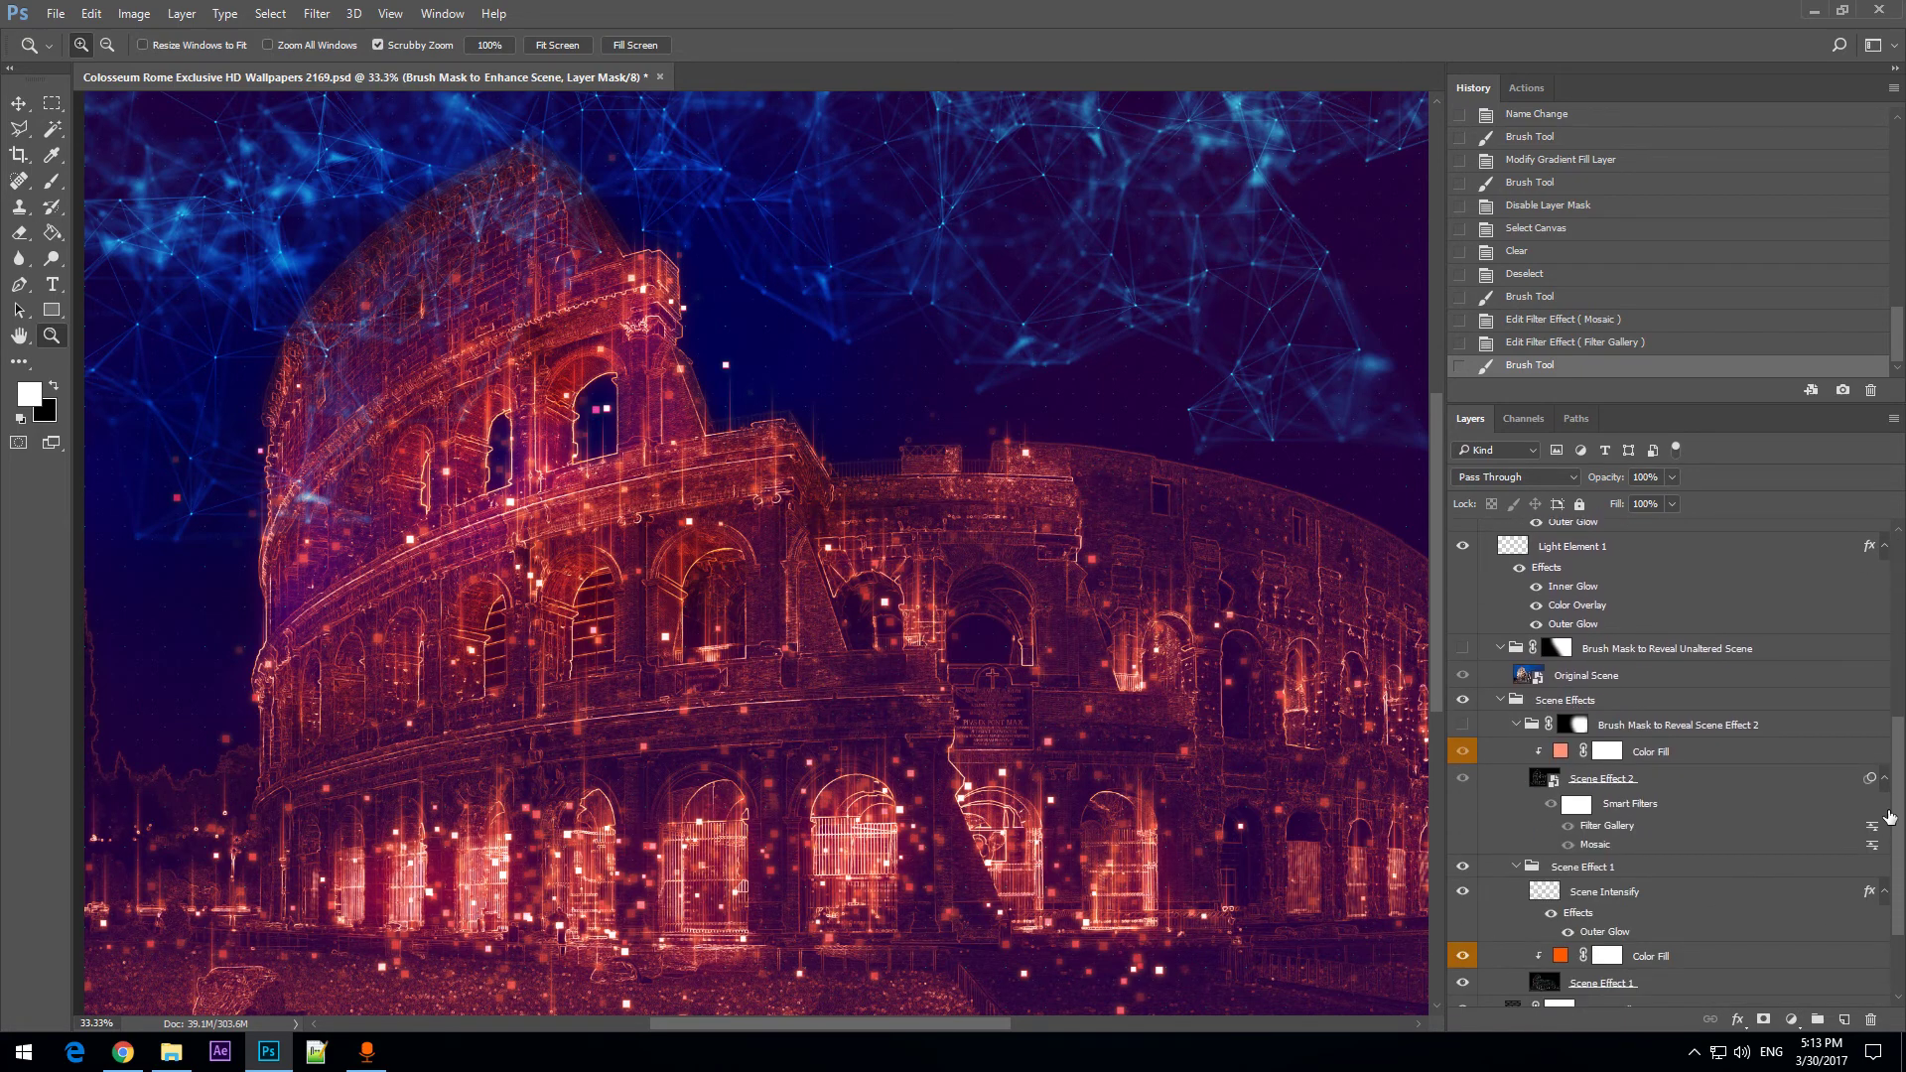
click(1465, 650)
click(1464, 651)
scroll(1678, 675, up, 5)
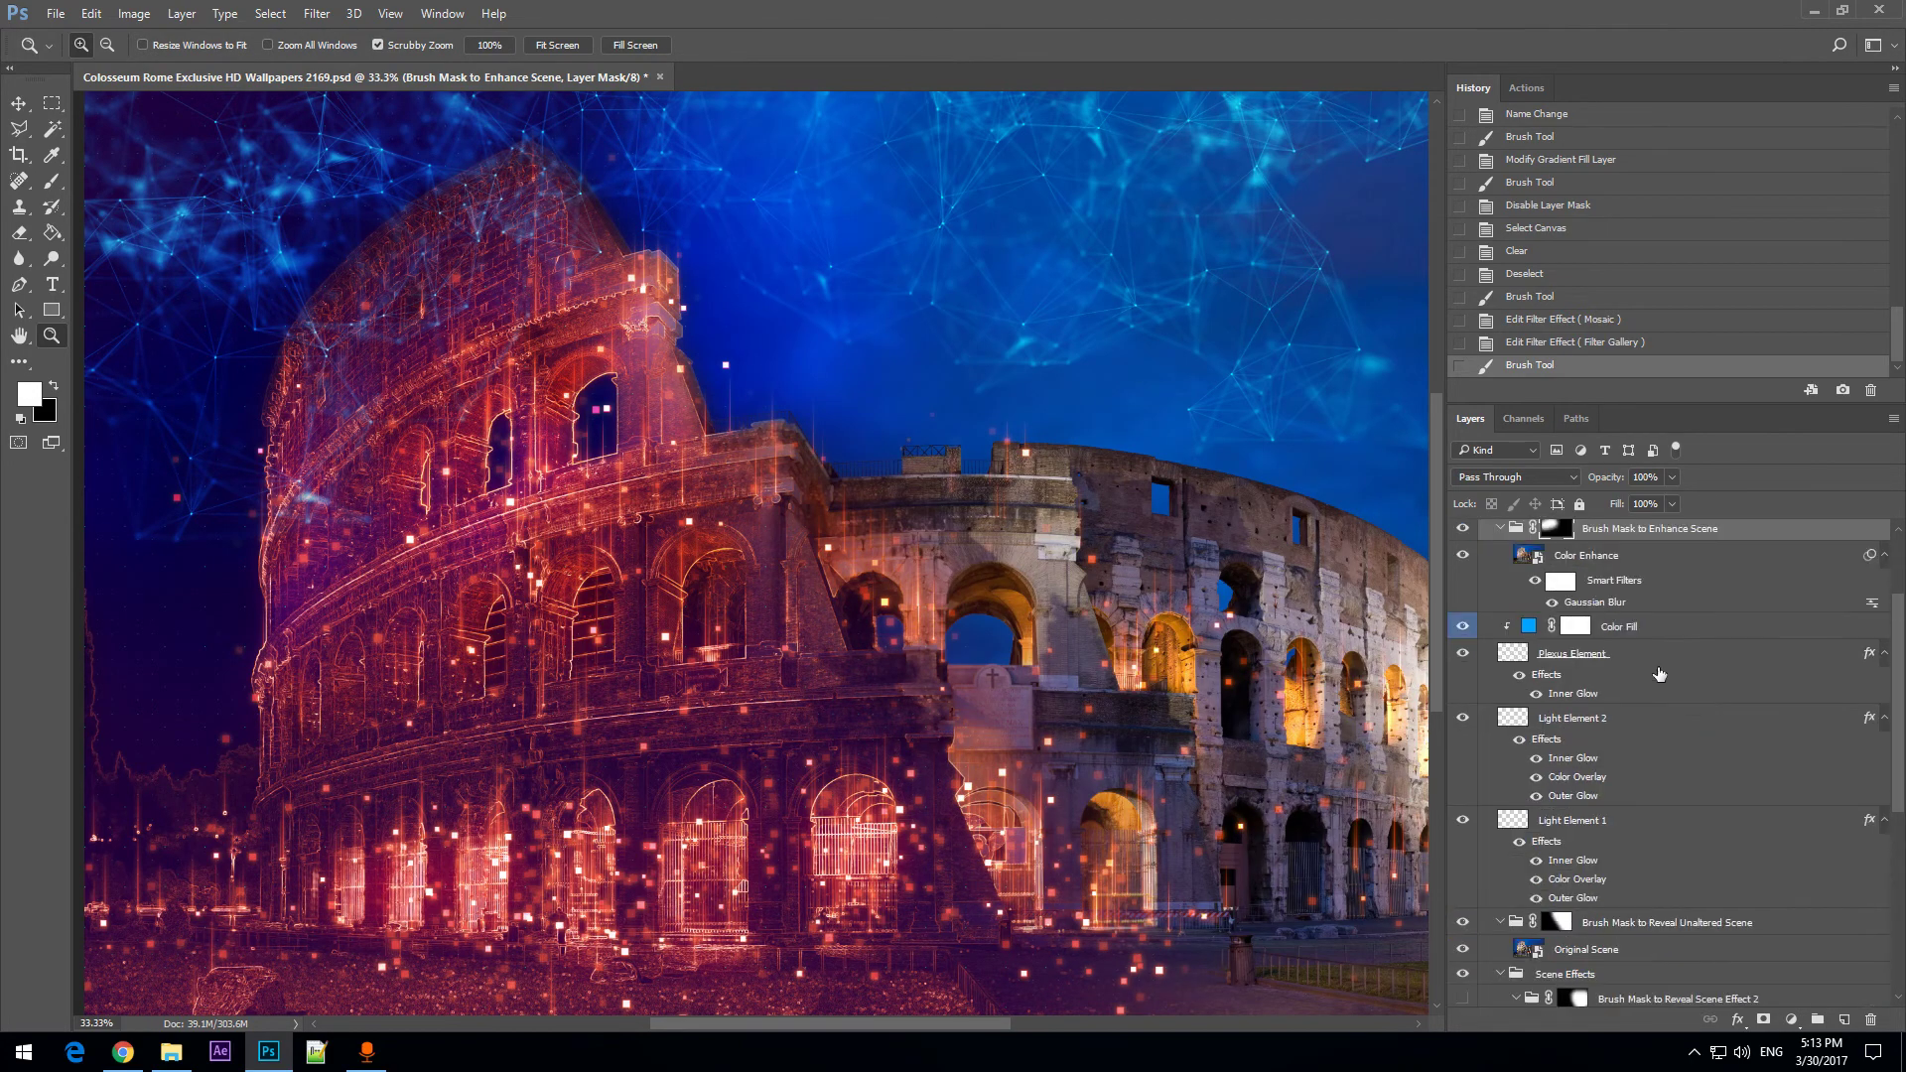
click(40, 187)
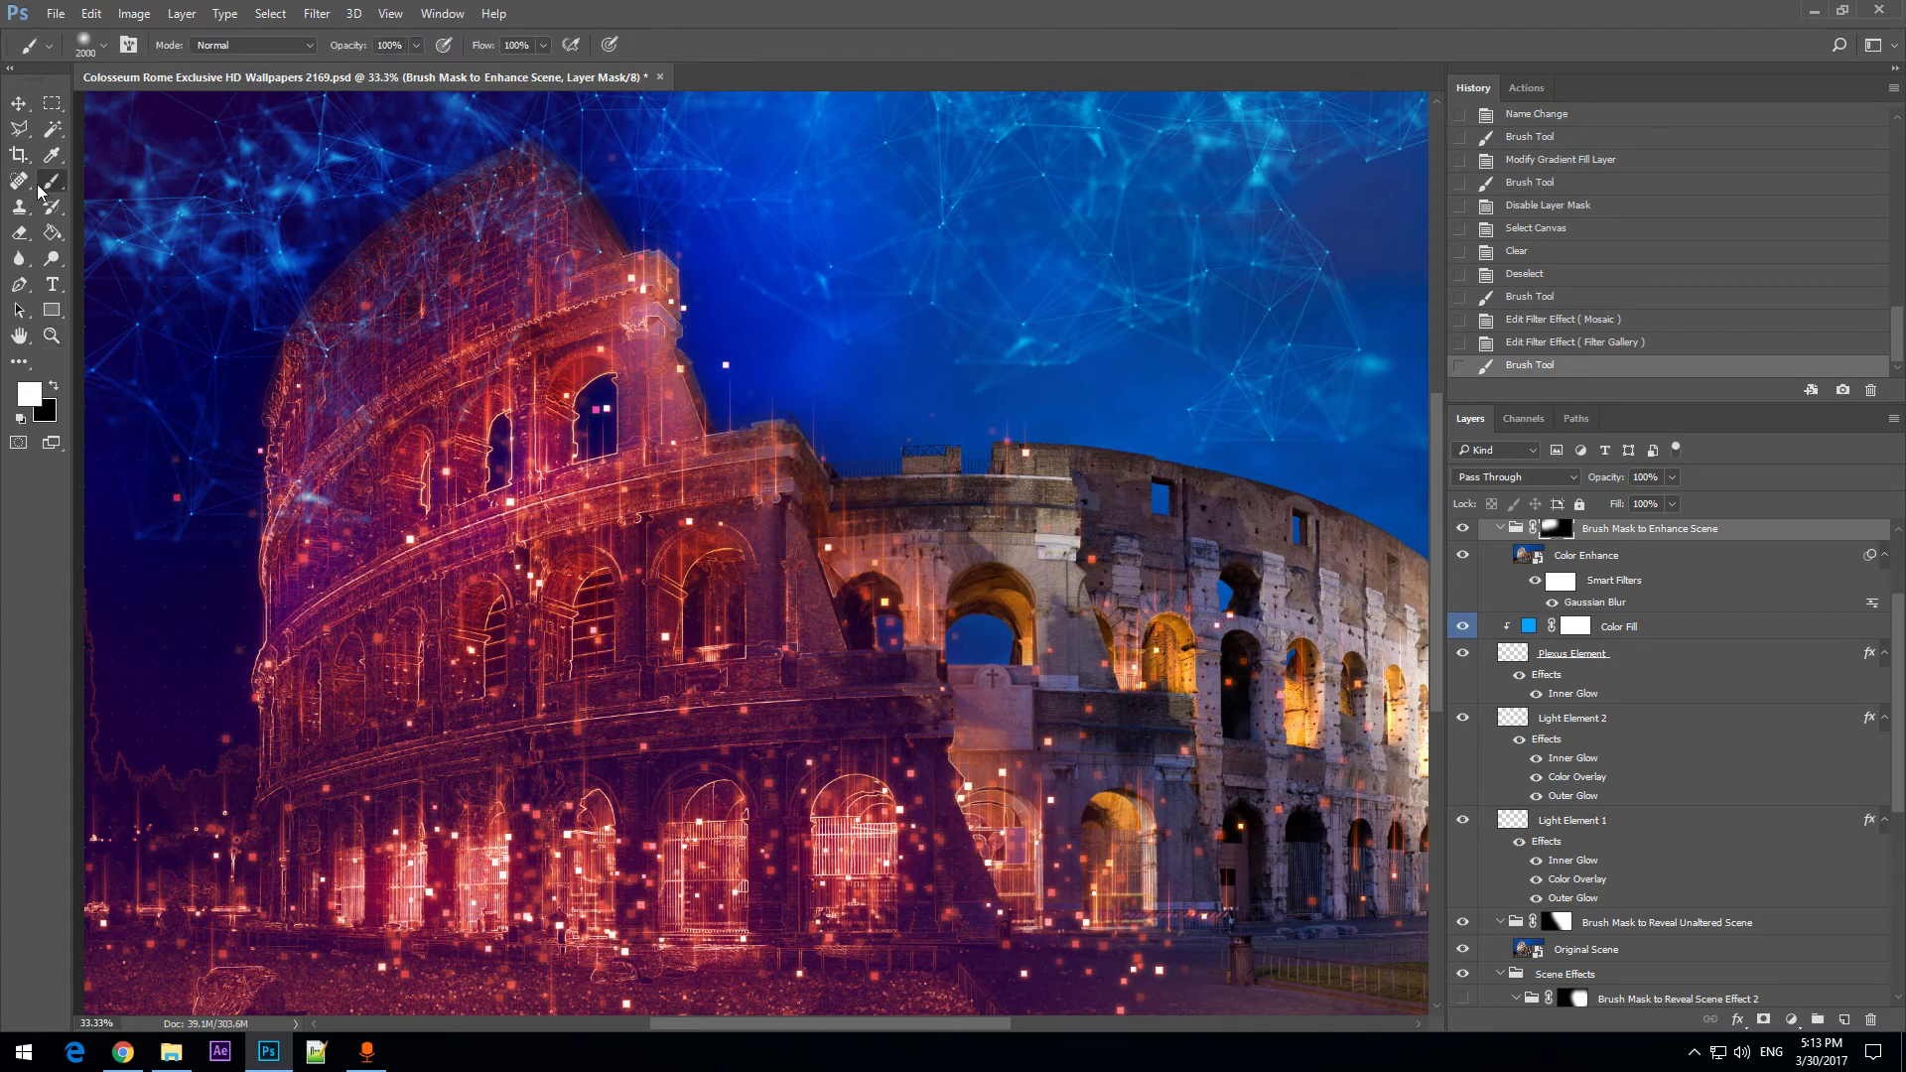
mouse_move(1054, 649)
mouse_down()
mouse_move(1137, 511)
mouse_move(1207, 894)
mouse_up()
mouse_move(891, 1022)
mouse_down()
mouse_move(957, 1025)
mouse_move(916, 1020)
mouse_up()
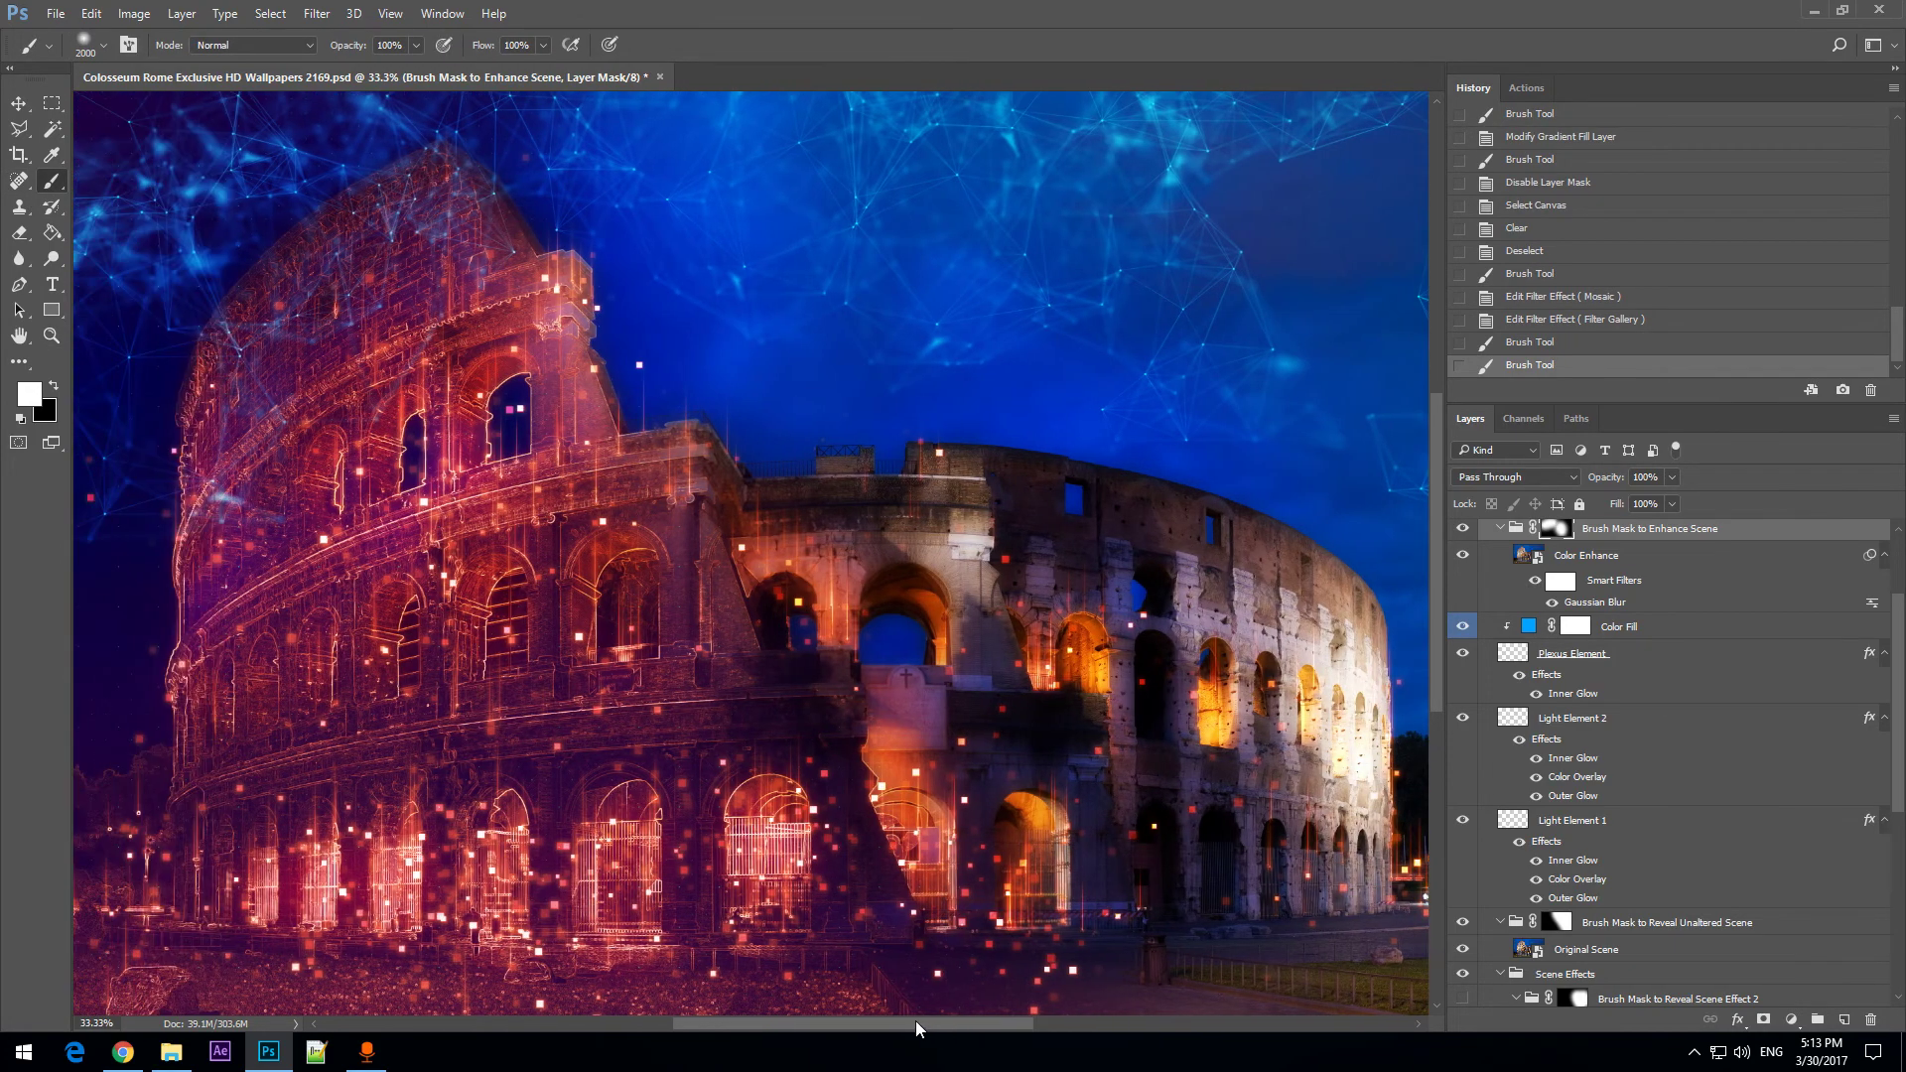
Zoom in on the central arches to check the mask, then zoom back out to the whole Colosseum.
click(51, 335)
click(736, 384)
click(735, 384)
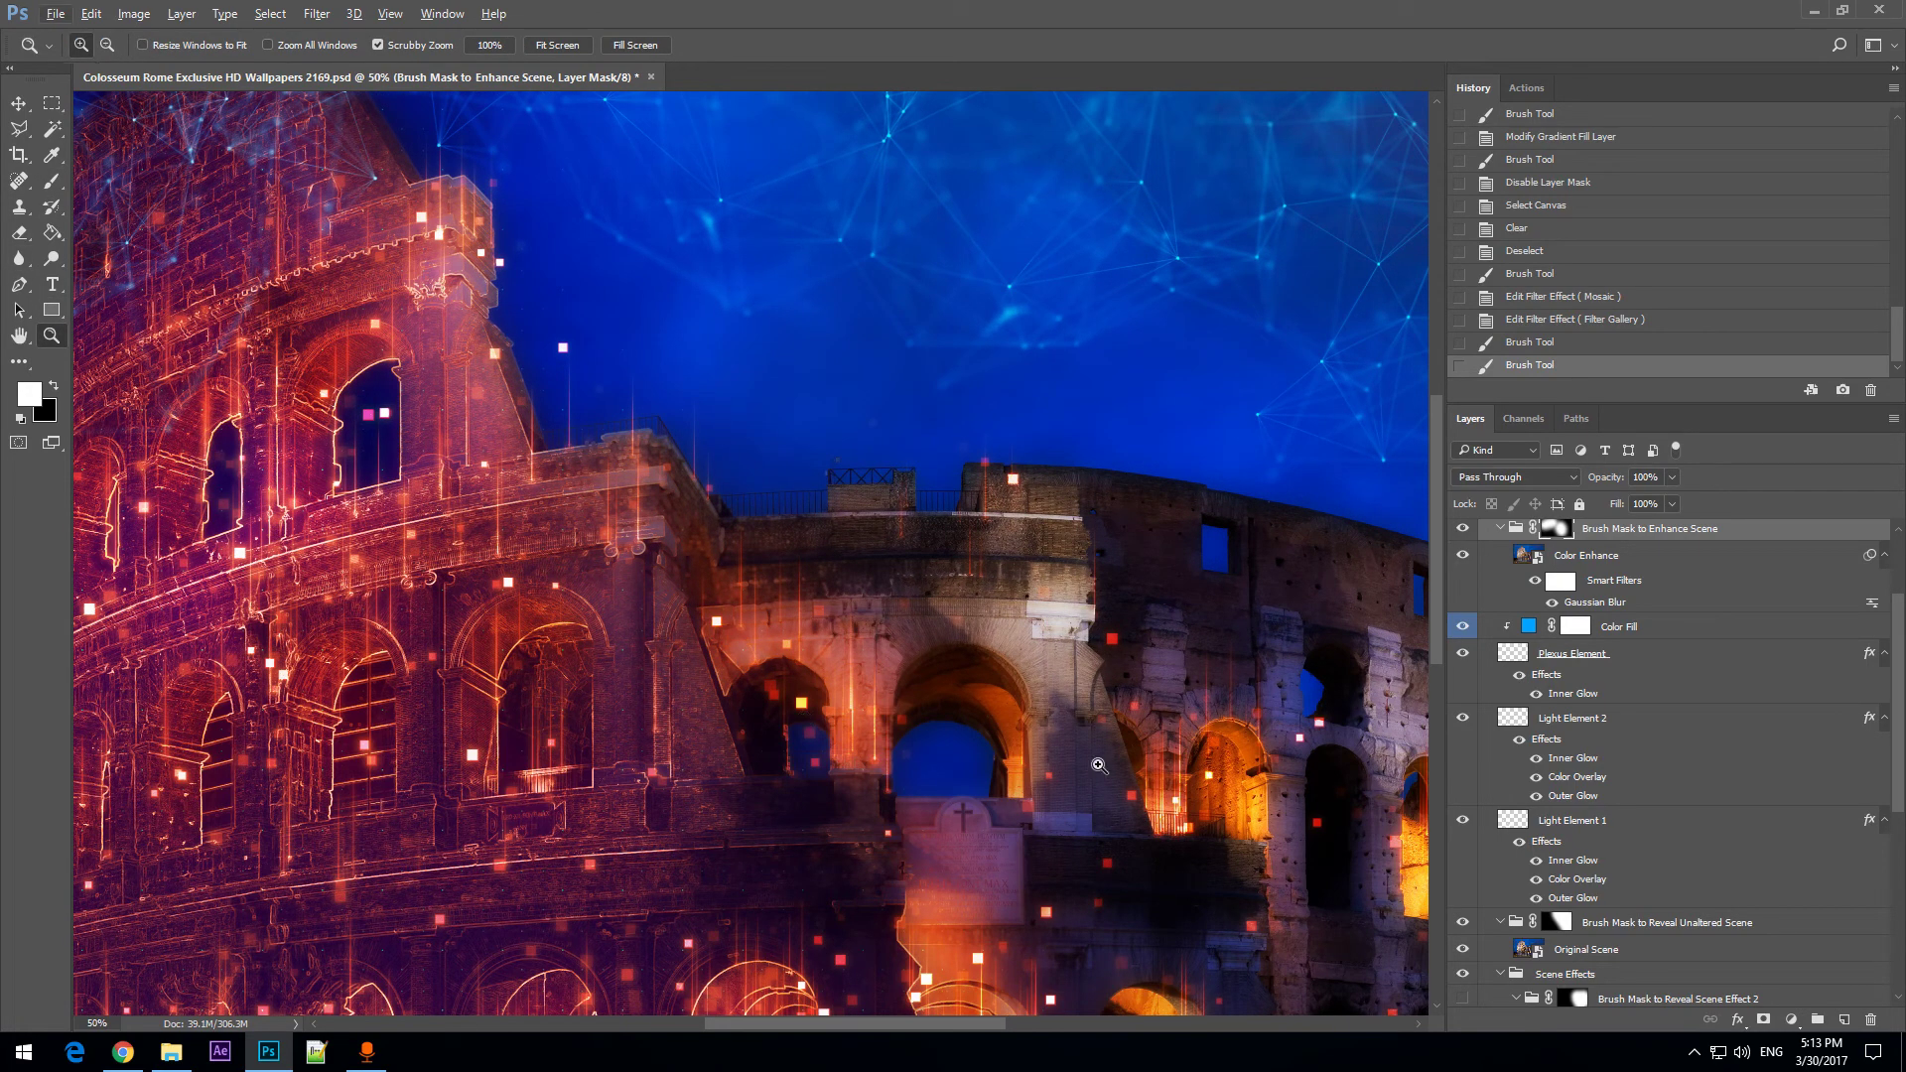
click(1139, 755)
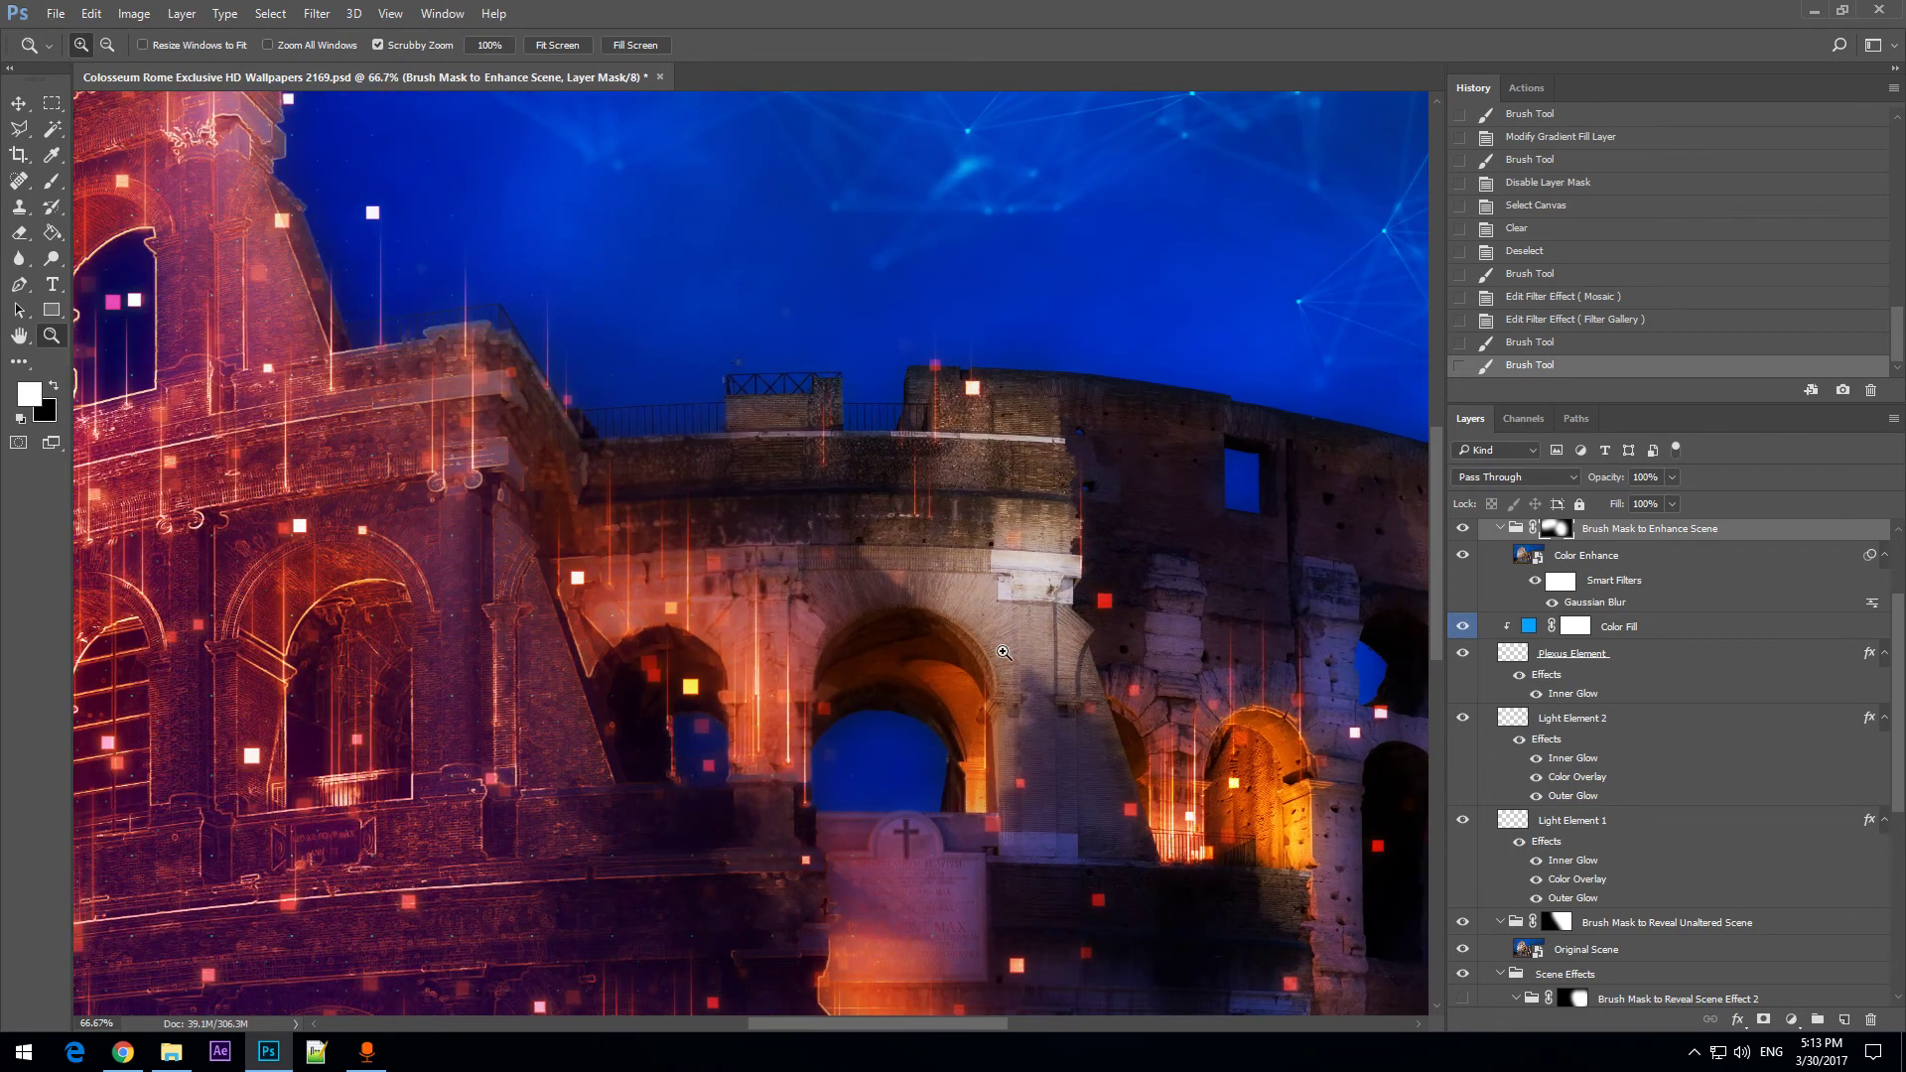
key(alt)
drag(1440, 484, 1432, 543)
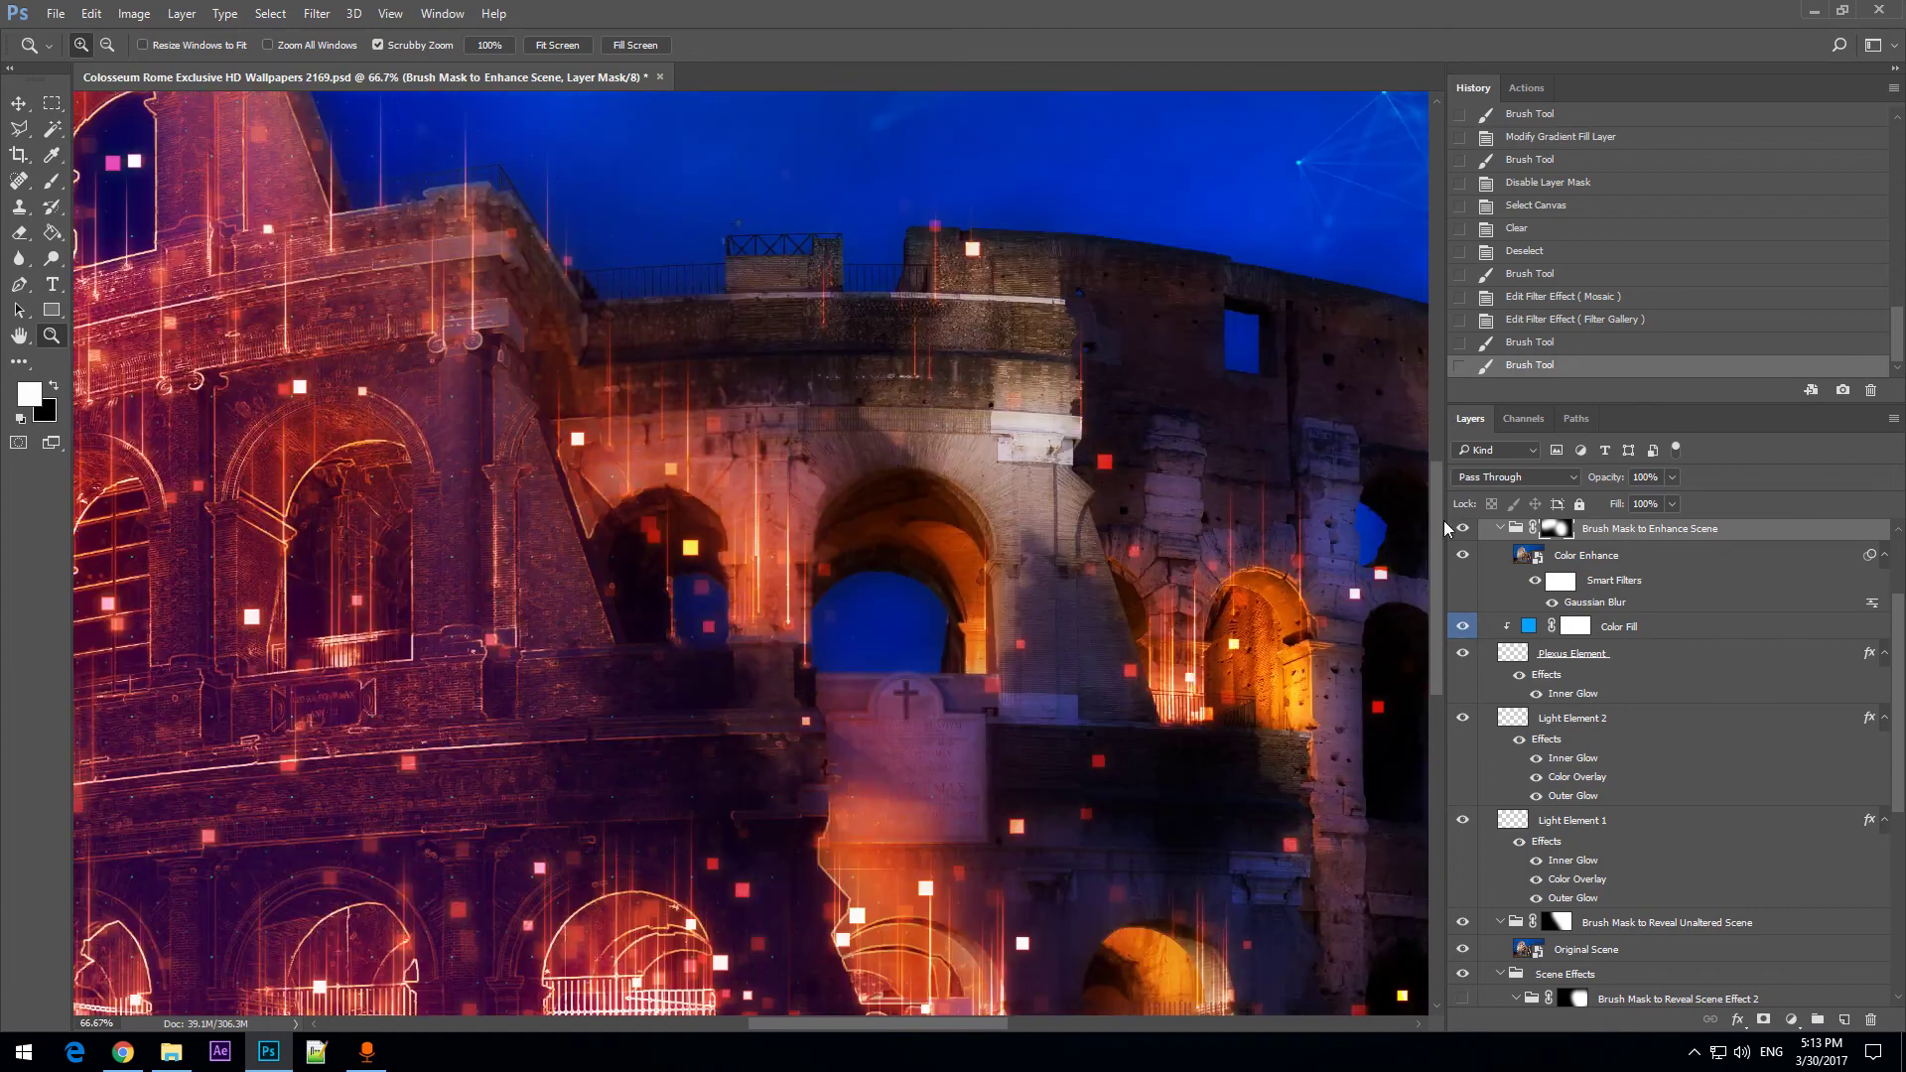
alt+click(653, 593)
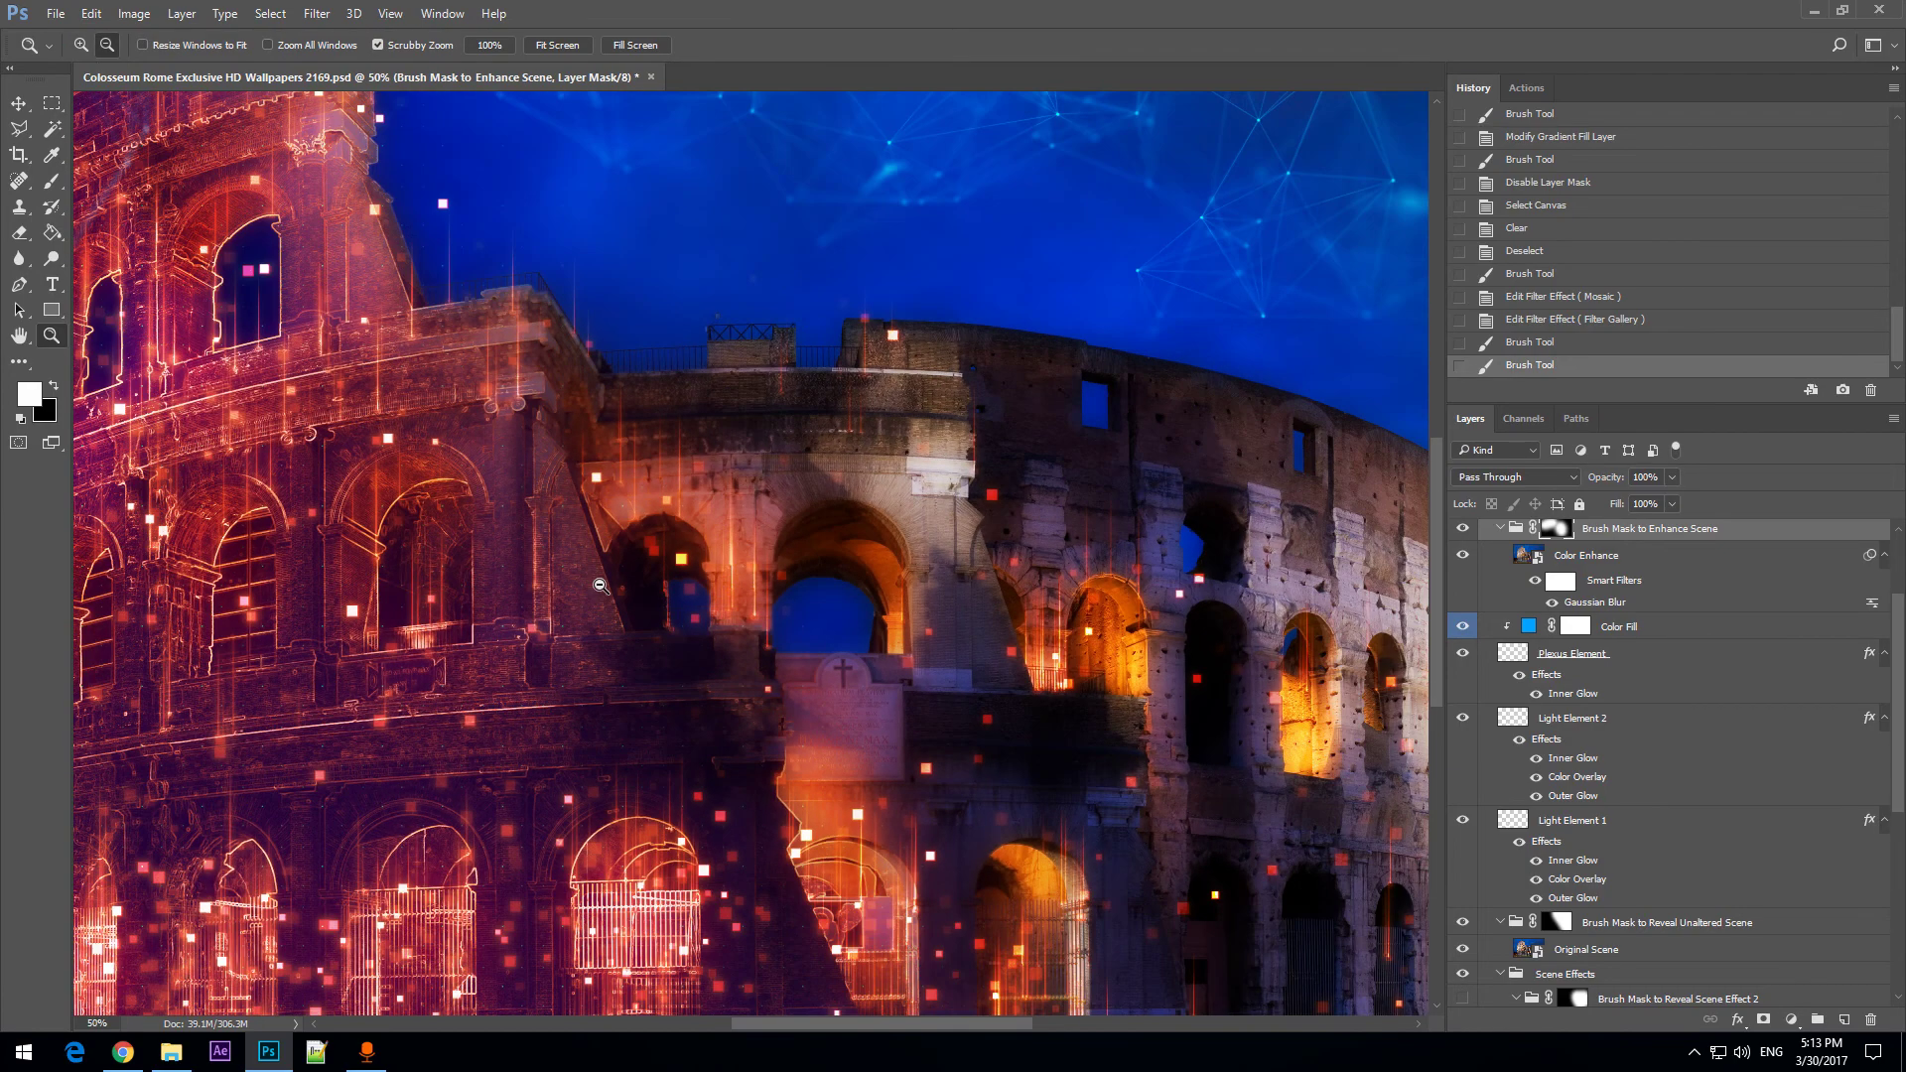
drag(937, 1025, 888, 1025)
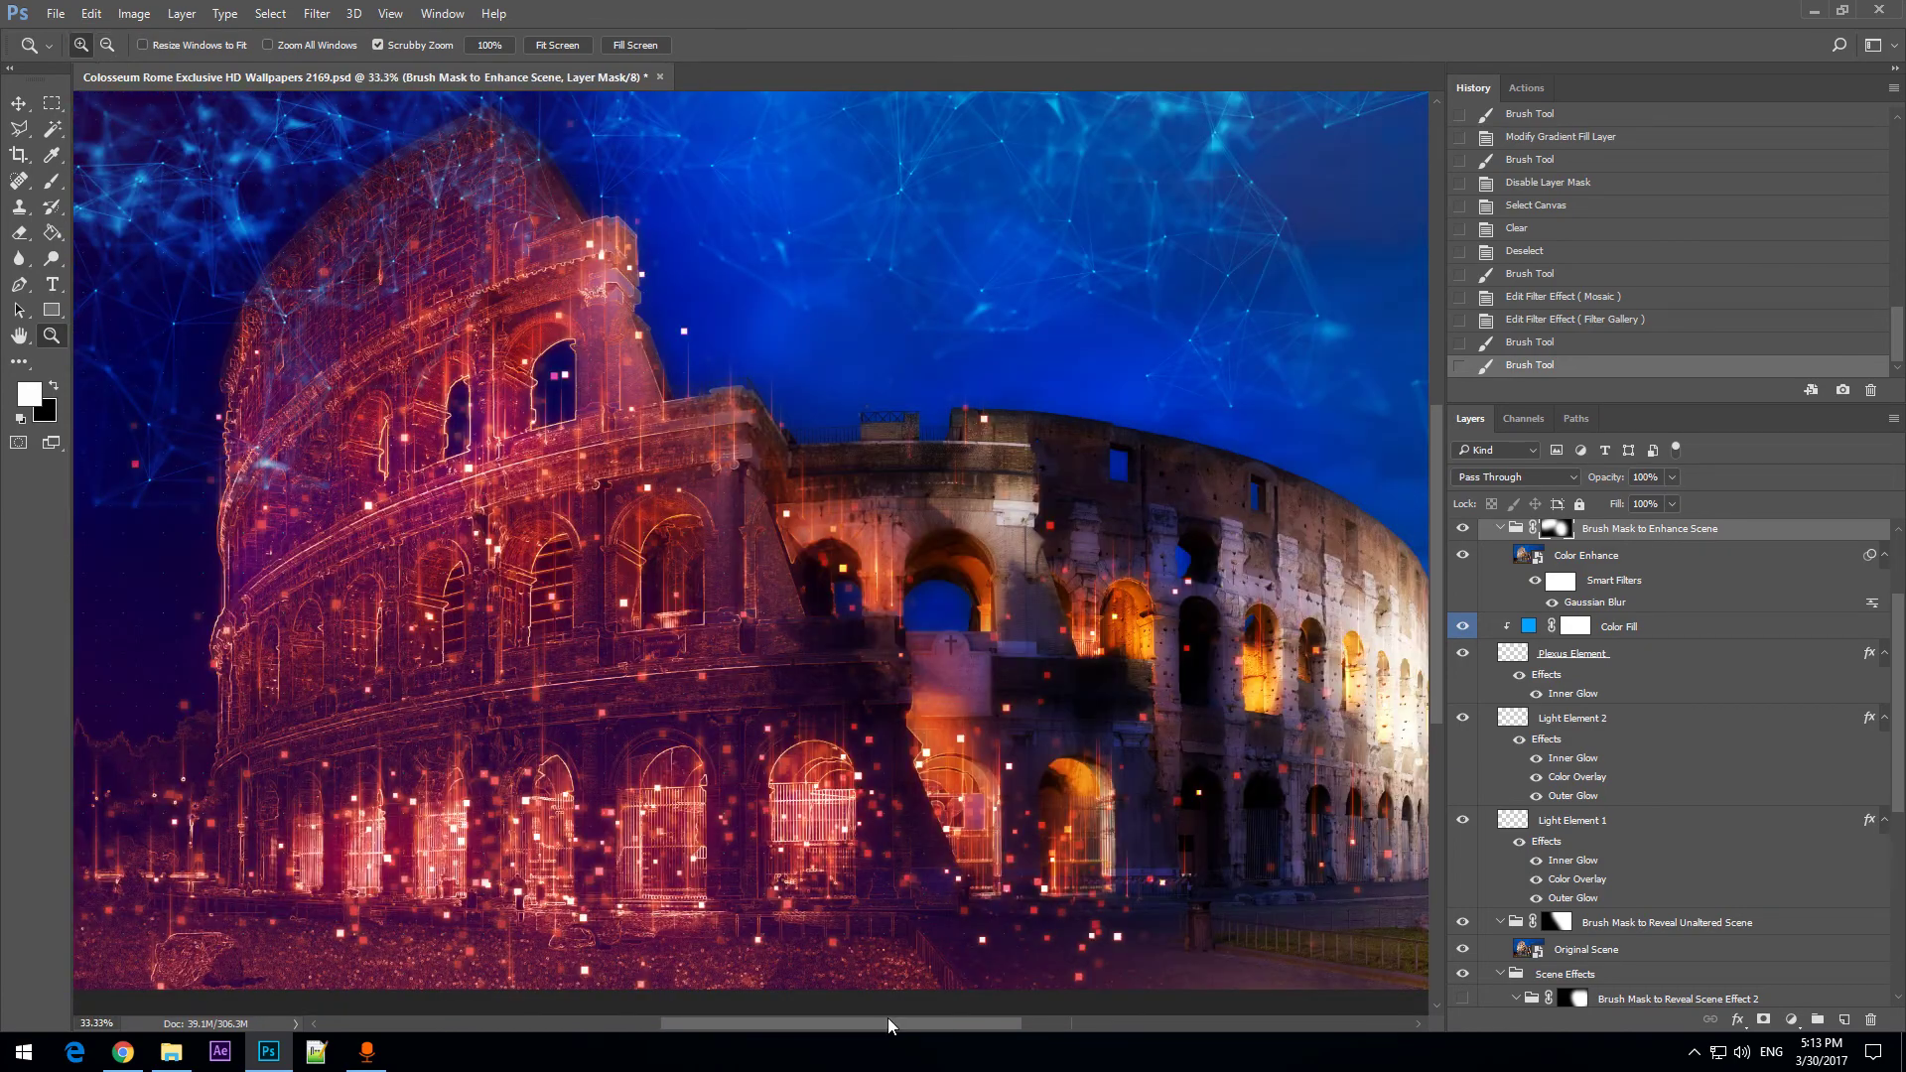
mouse_move(1436, 533)
mouse_down()
mouse_move(1436, 464)
mouse_move(1435, 528)
mouse_up()
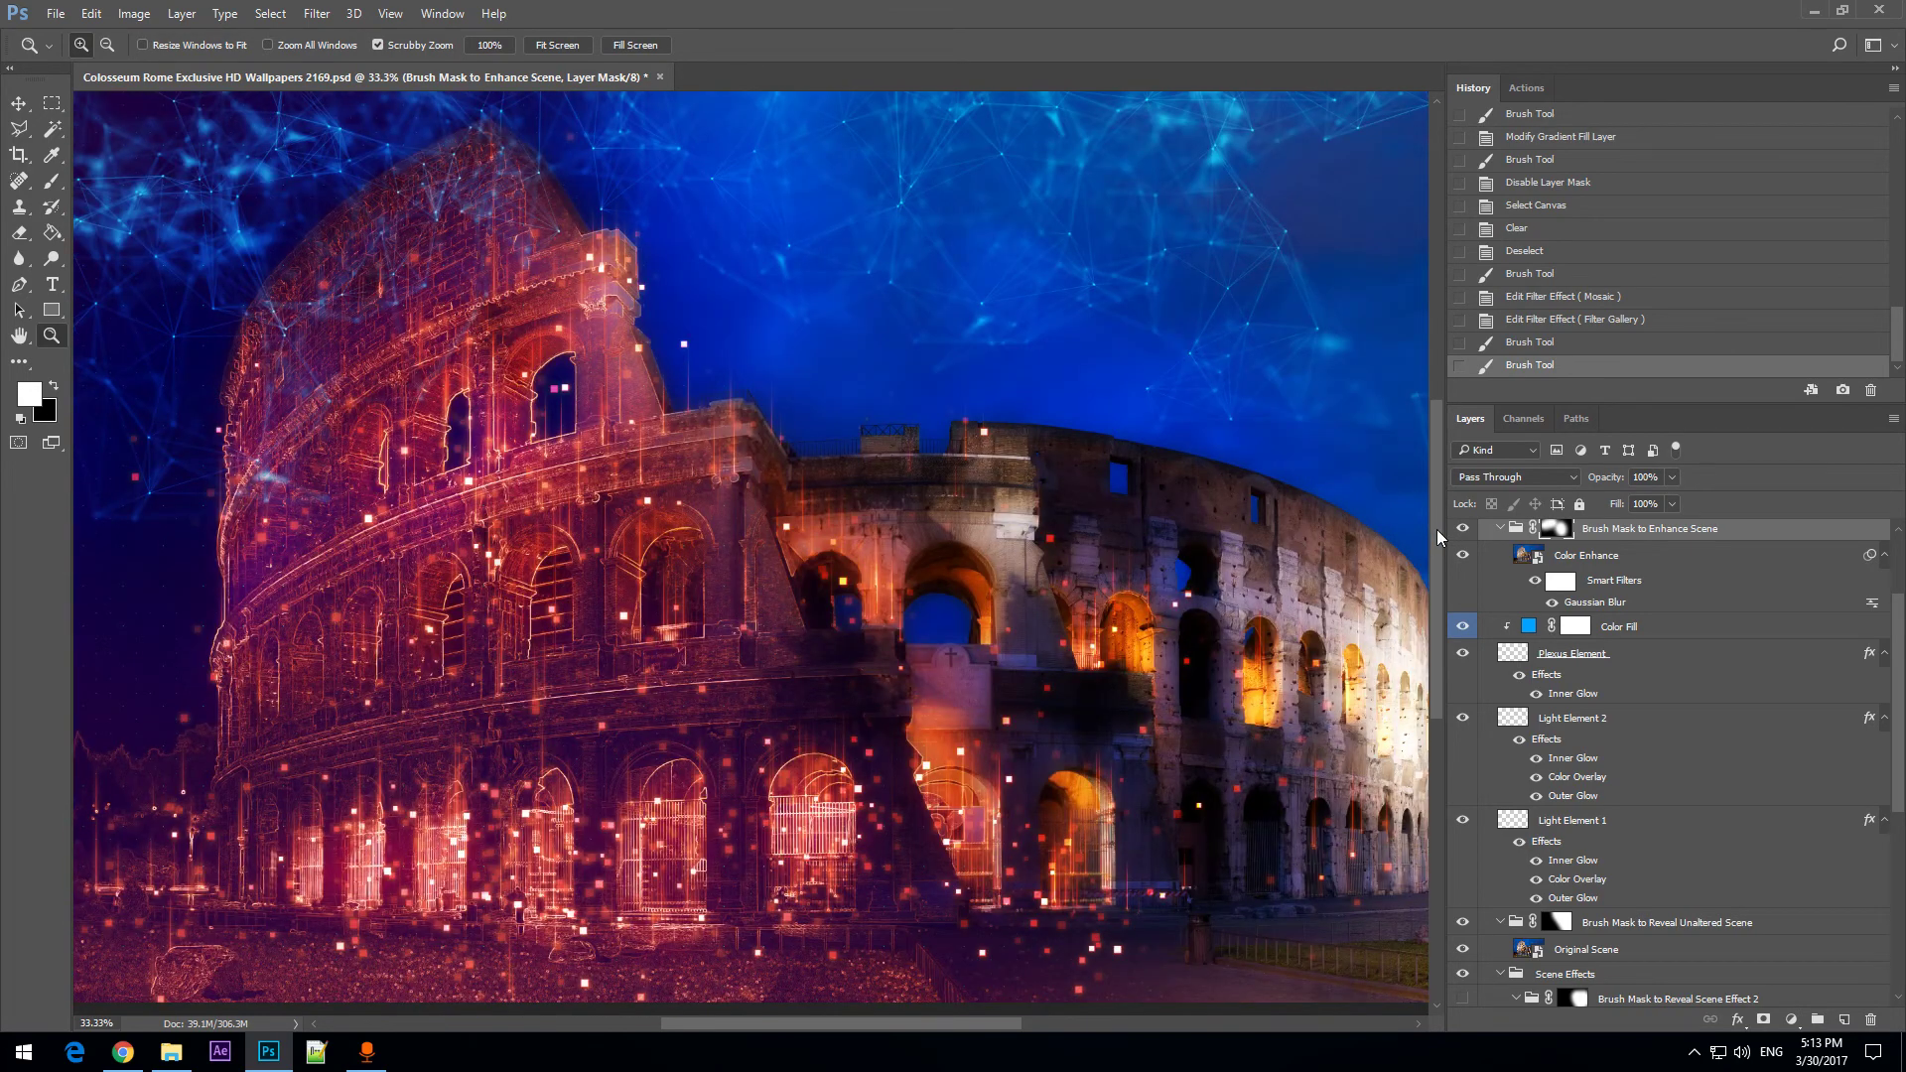
scroll(1653, 707, up, 3)
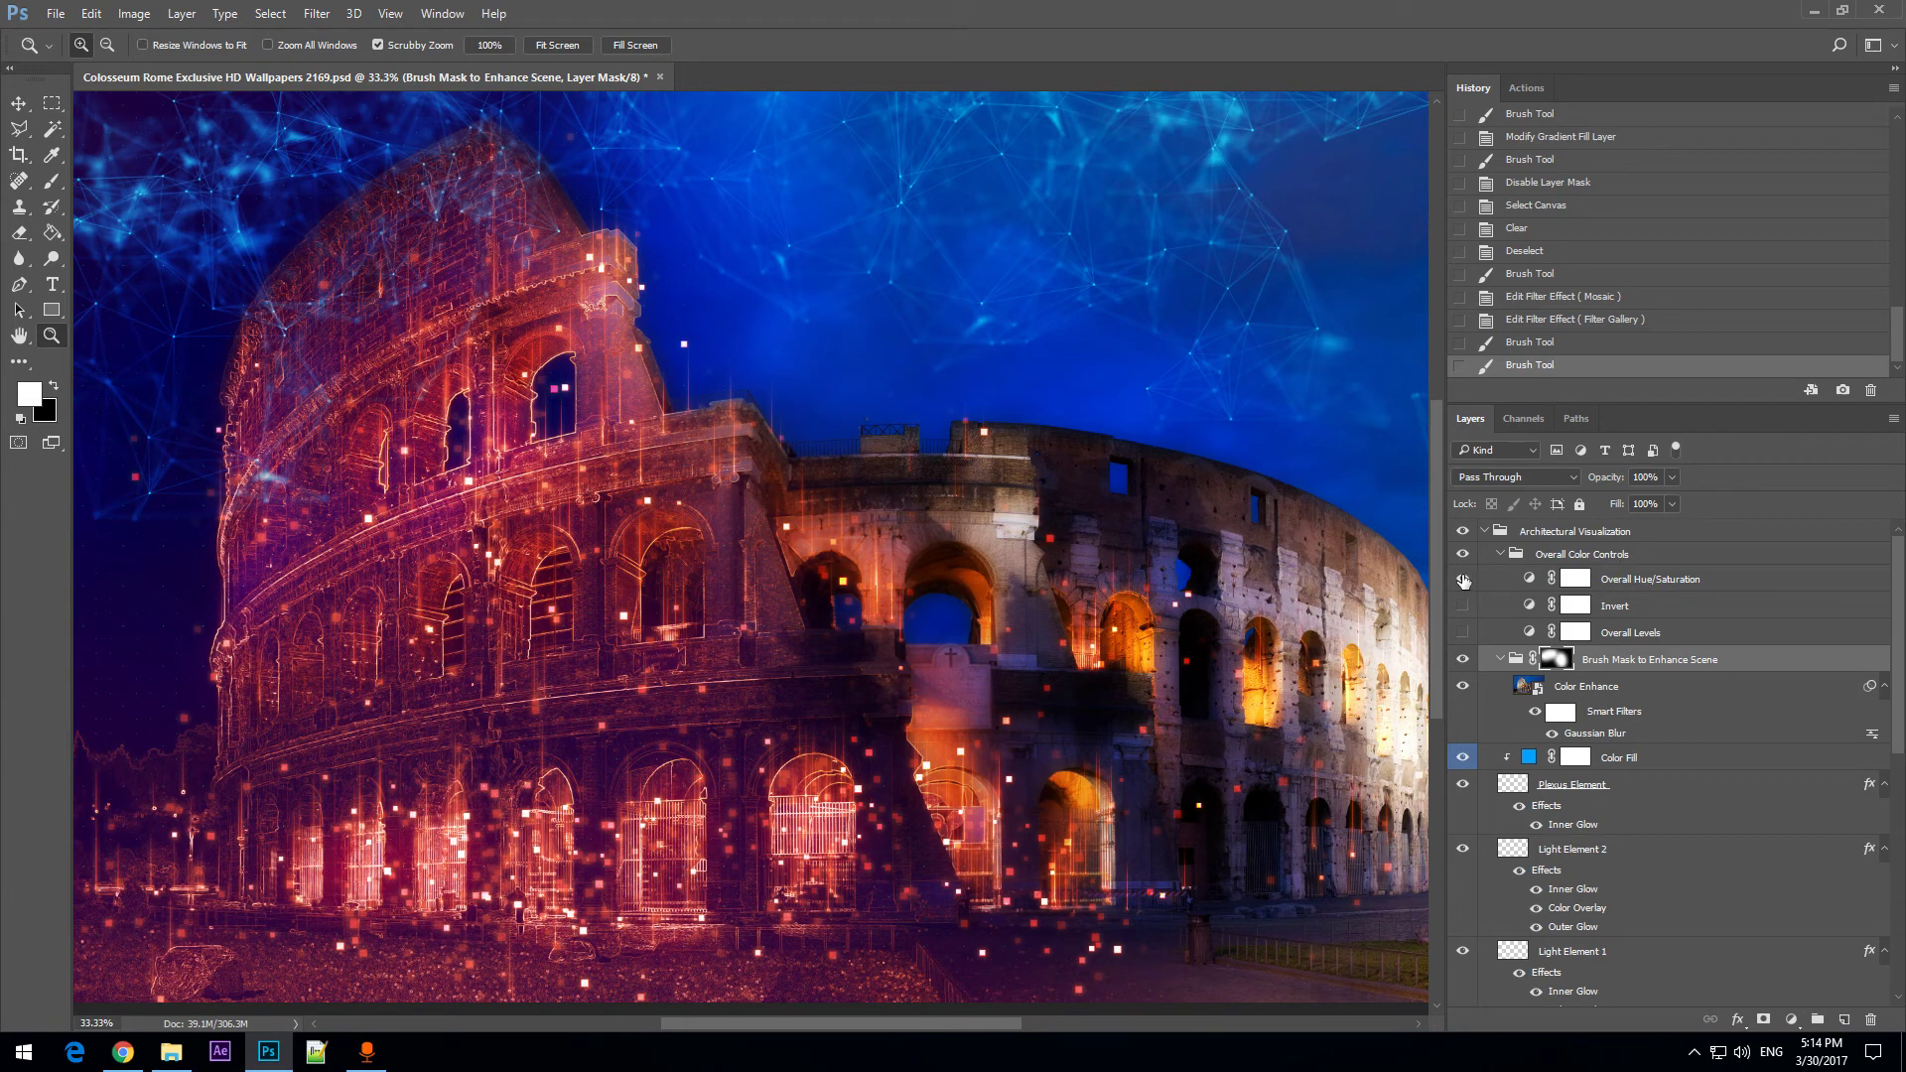
Colorize the Overall Hue/Saturation layer with Saturation 57 and Hue 230.
click(1655, 584)
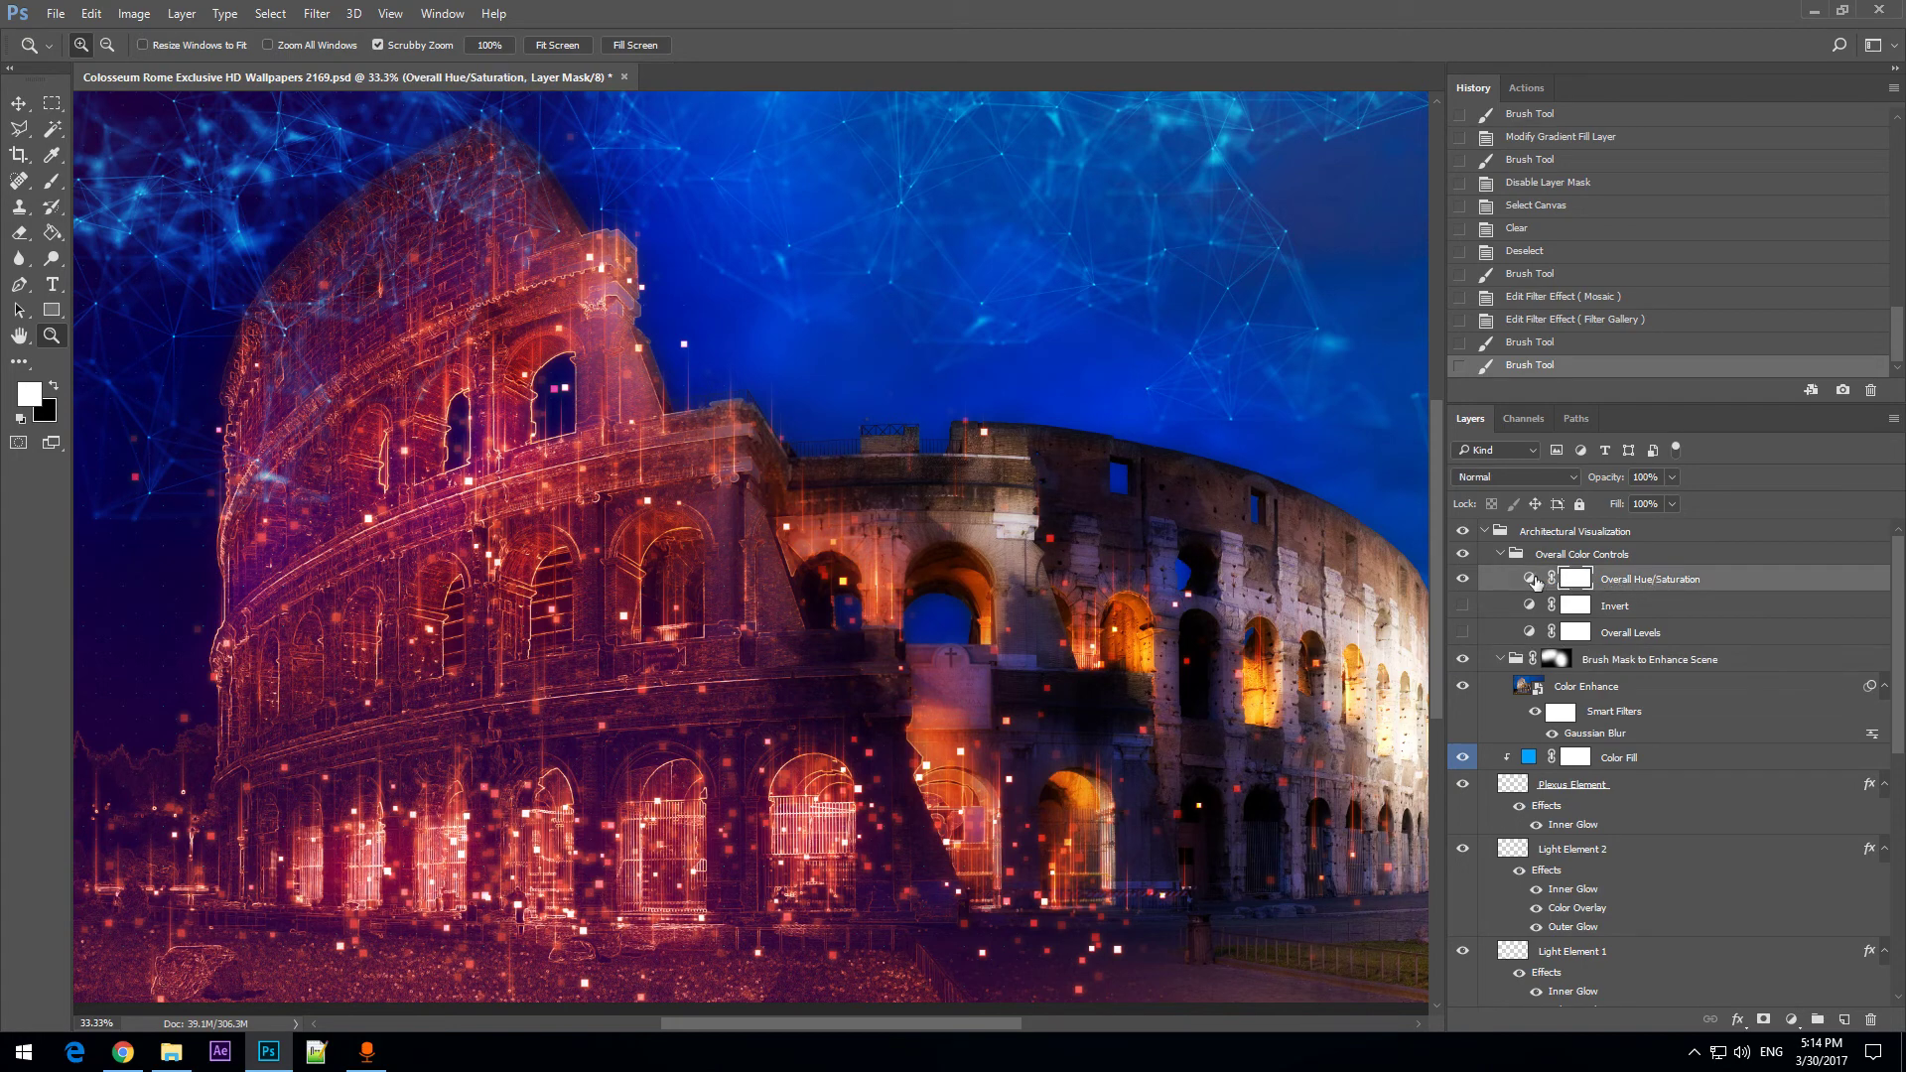
double_click(1530, 580)
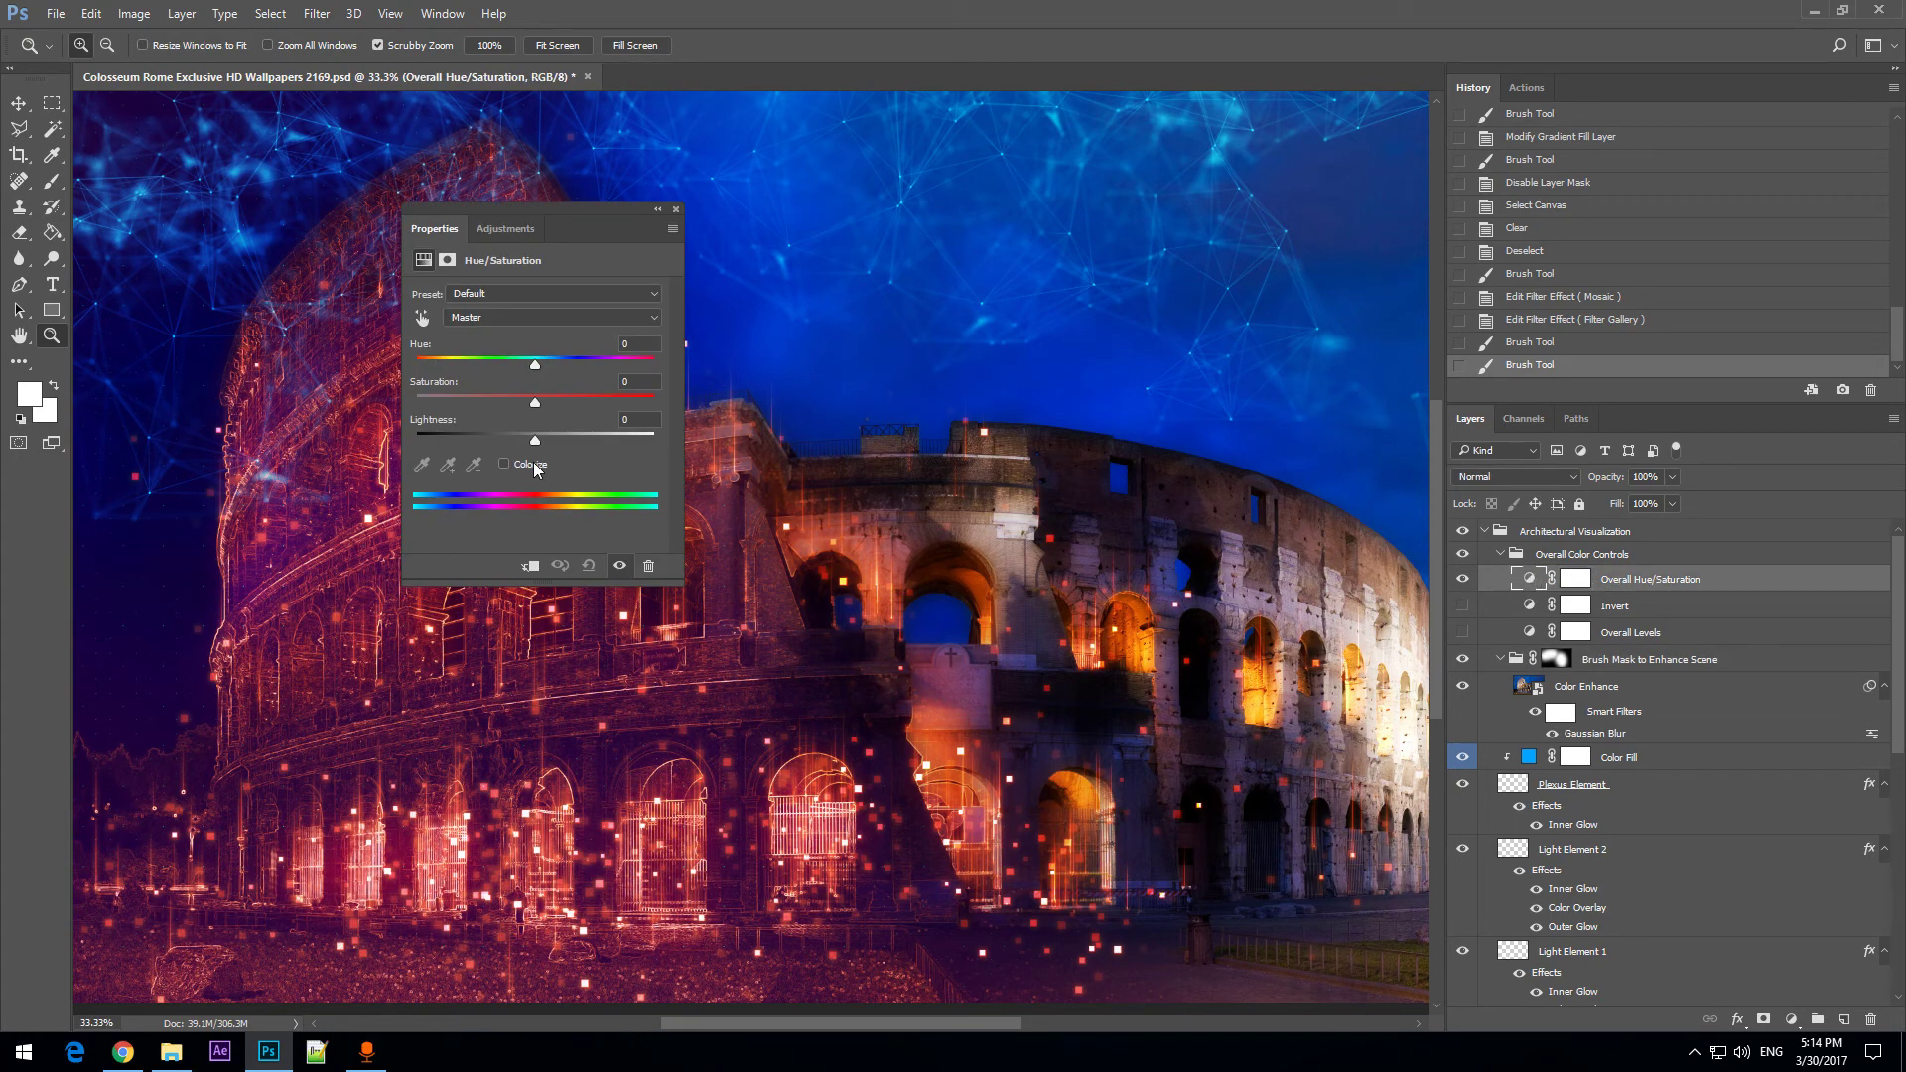
click(532, 463)
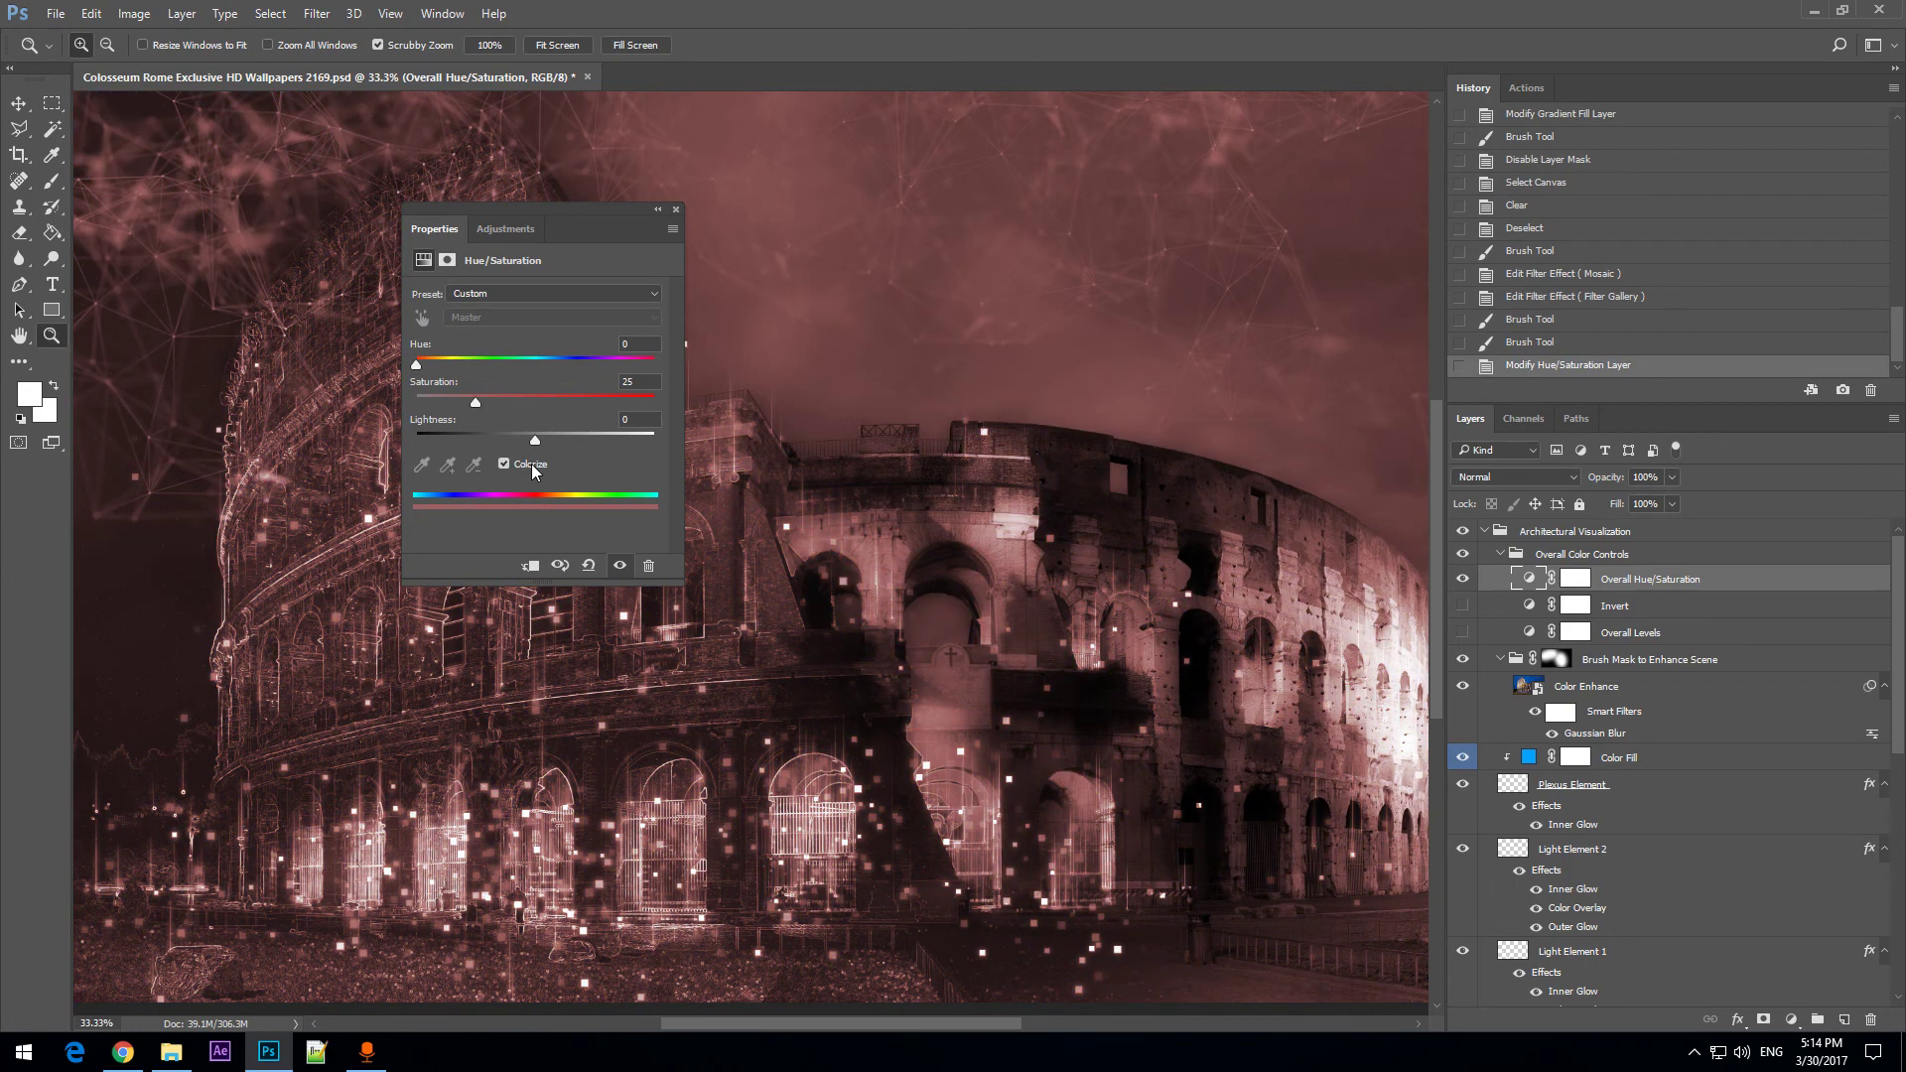
click(581, 402)
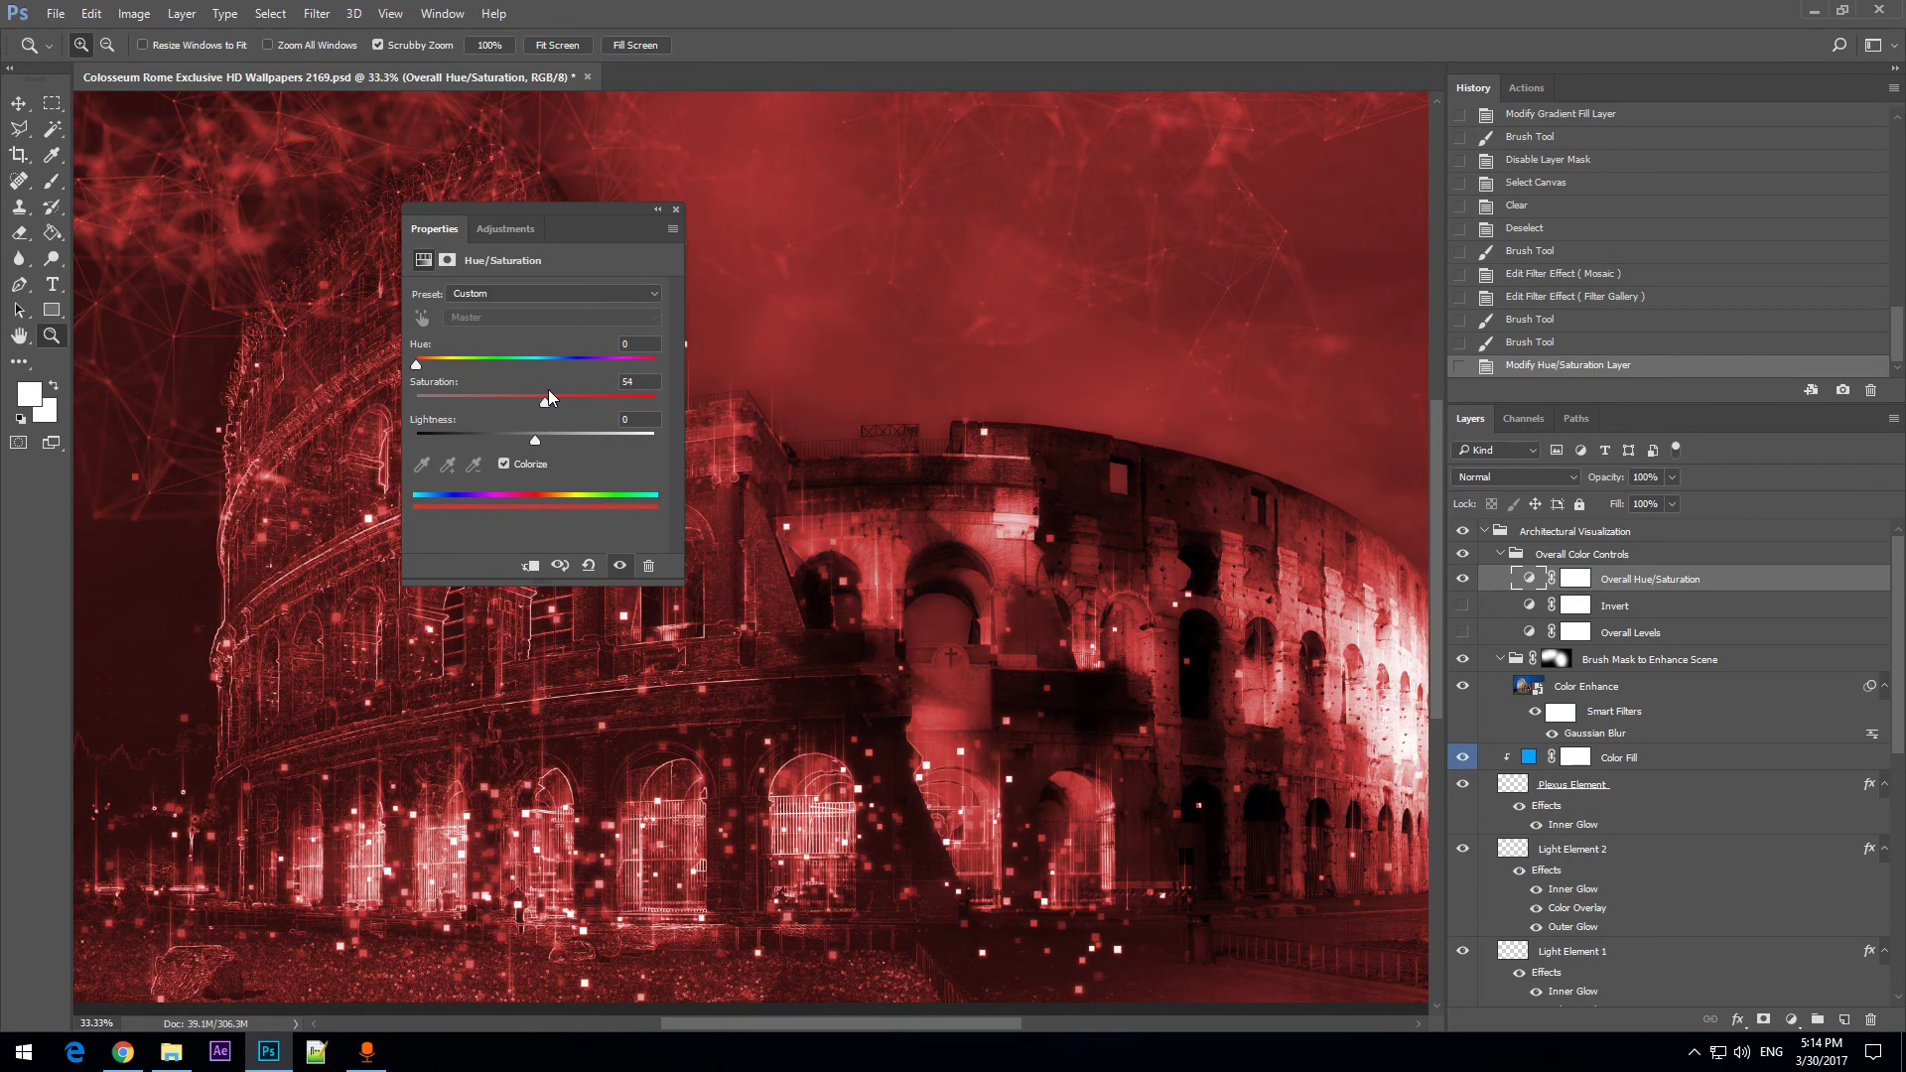
click(568, 361)
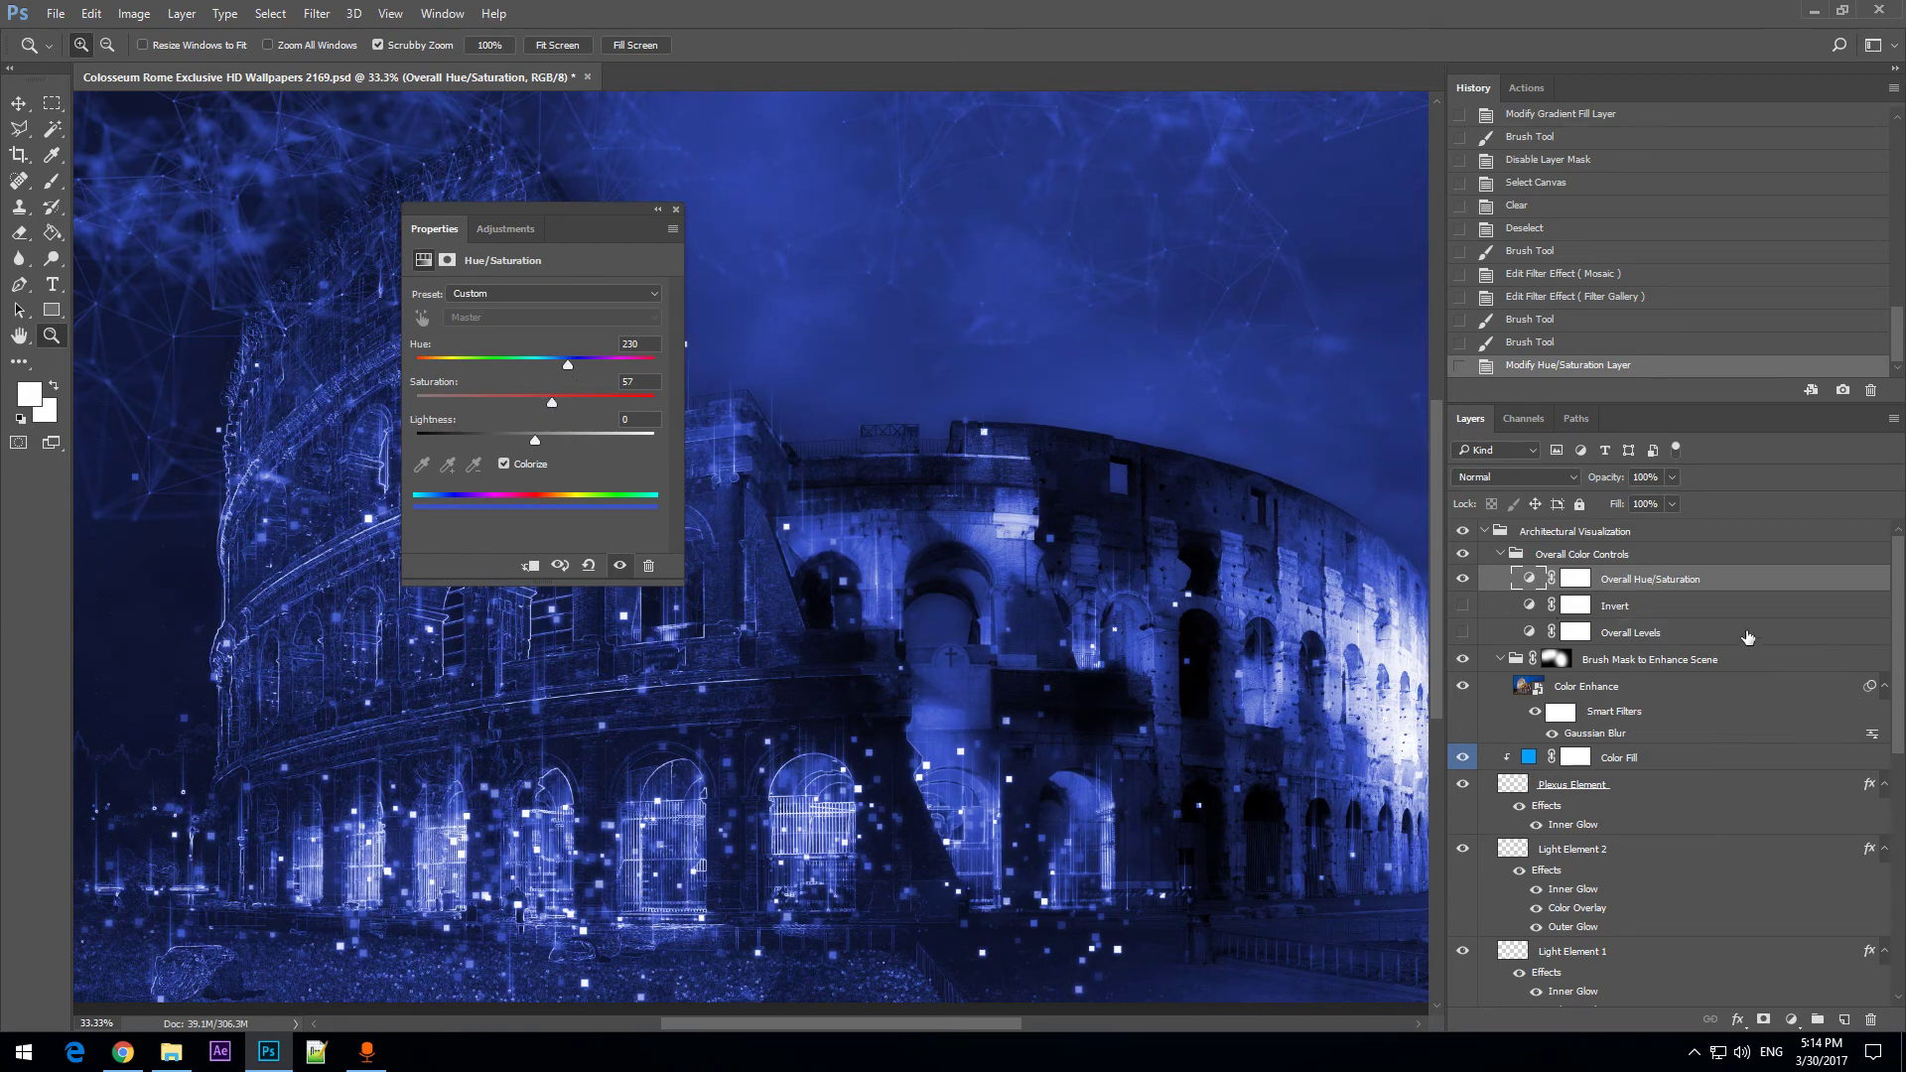
Turn on the Invert layer and hide Plexus Element, Light Element 2 and Light Element 1.
click(1462, 607)
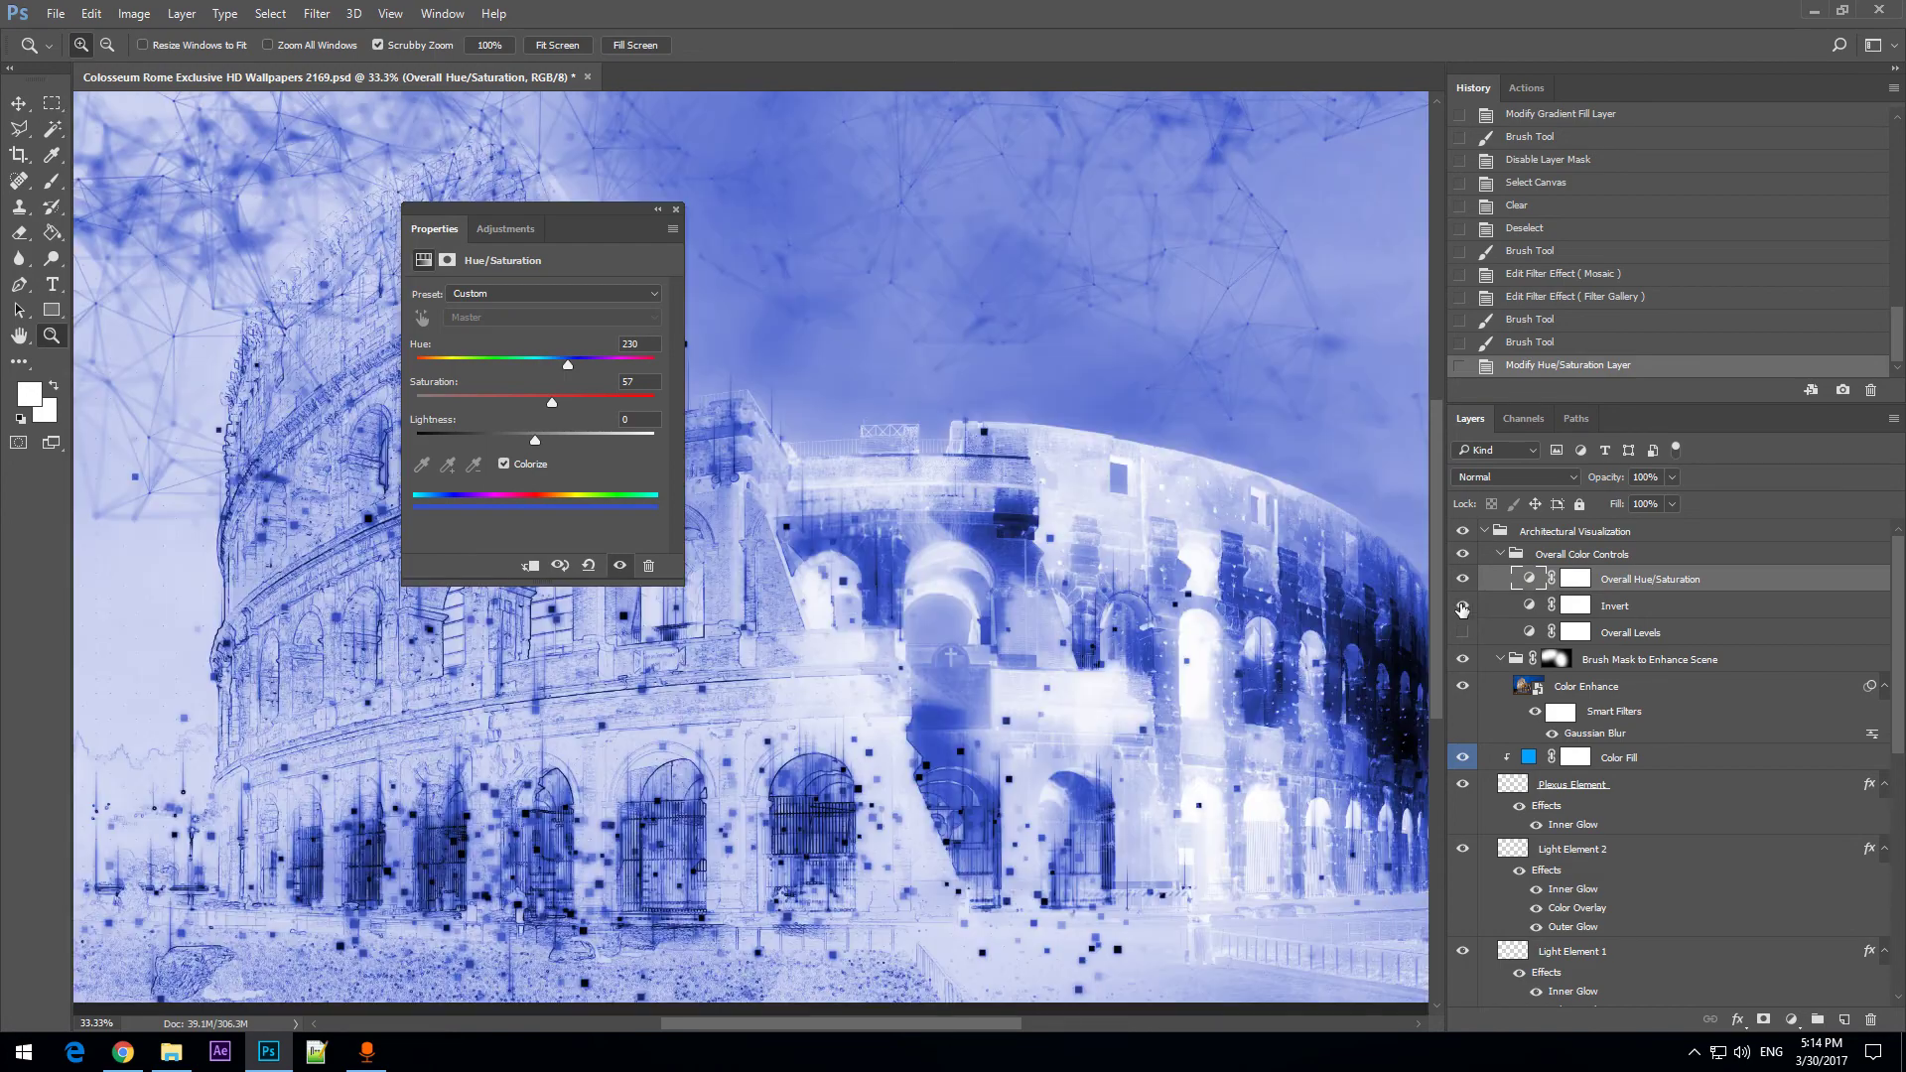
scroll(1599, 824, down, 5)
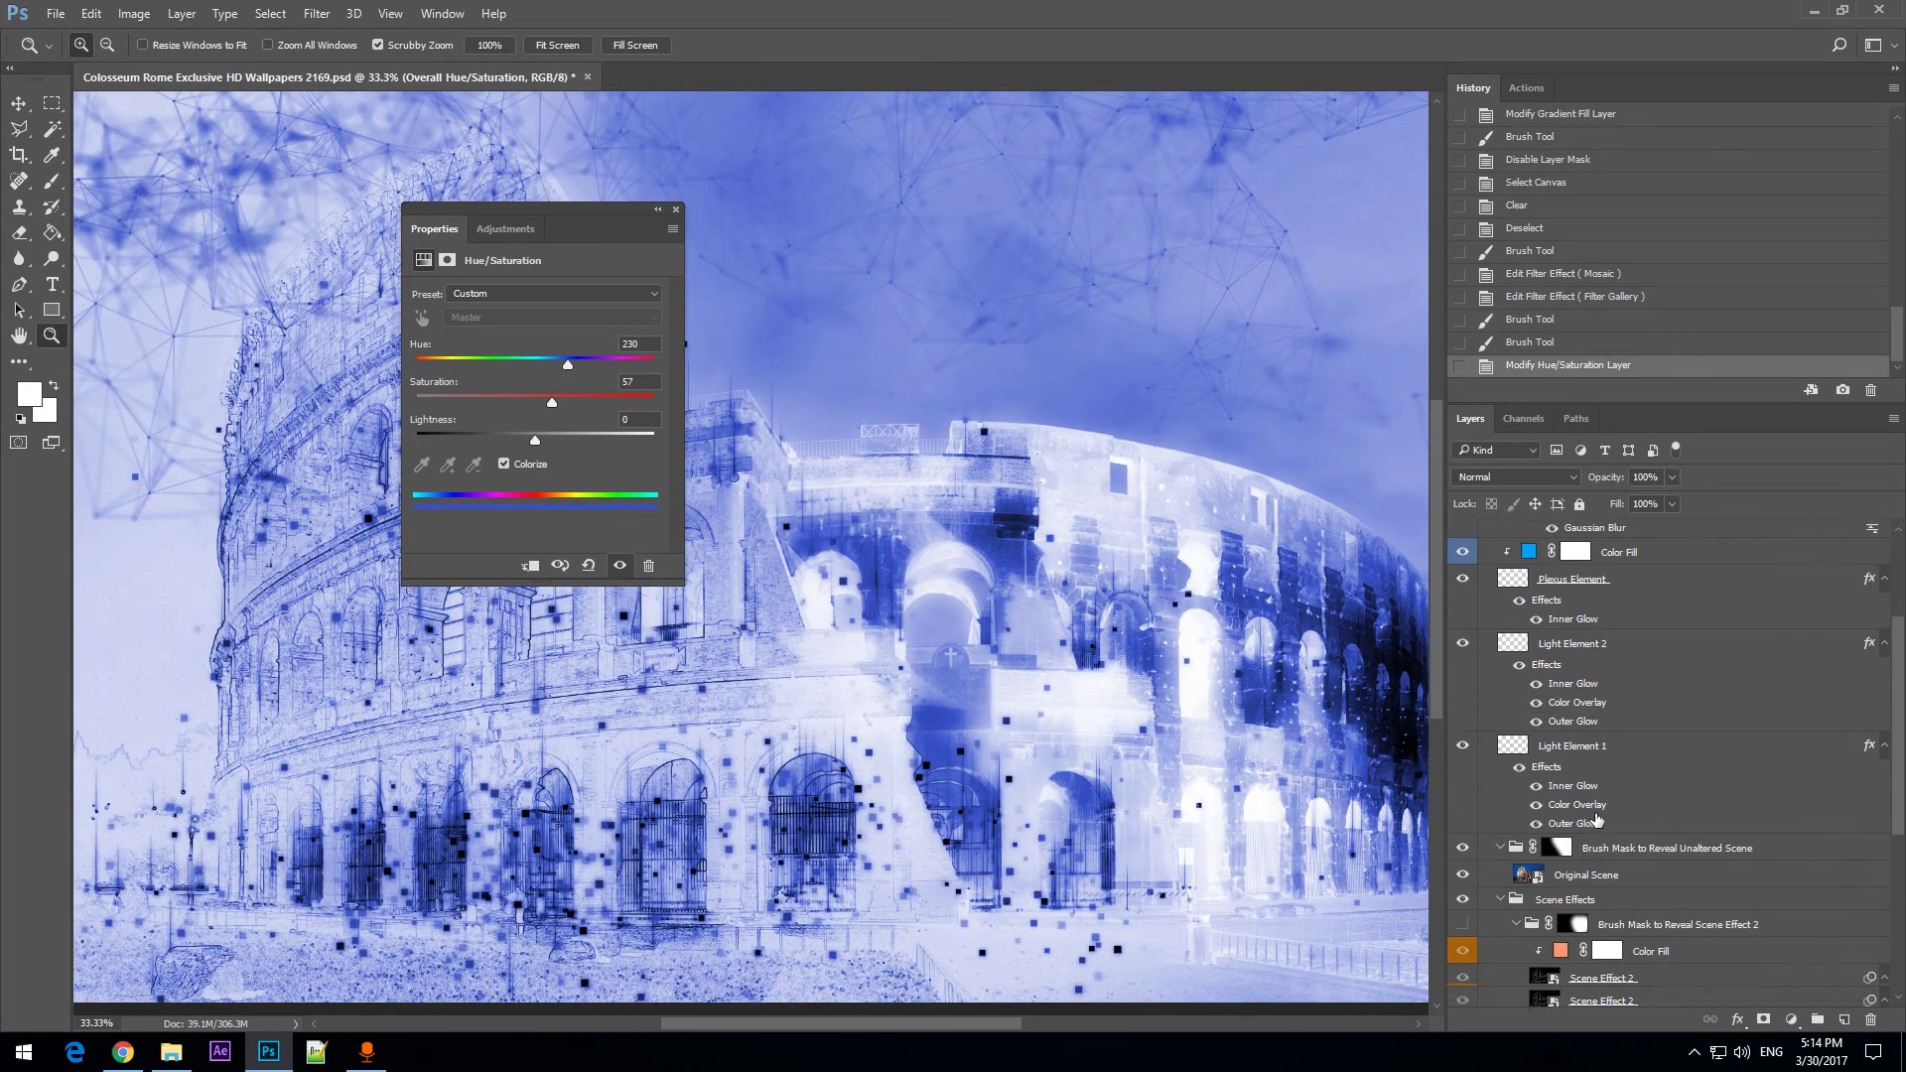
scroll(1595, 812, up, 2)
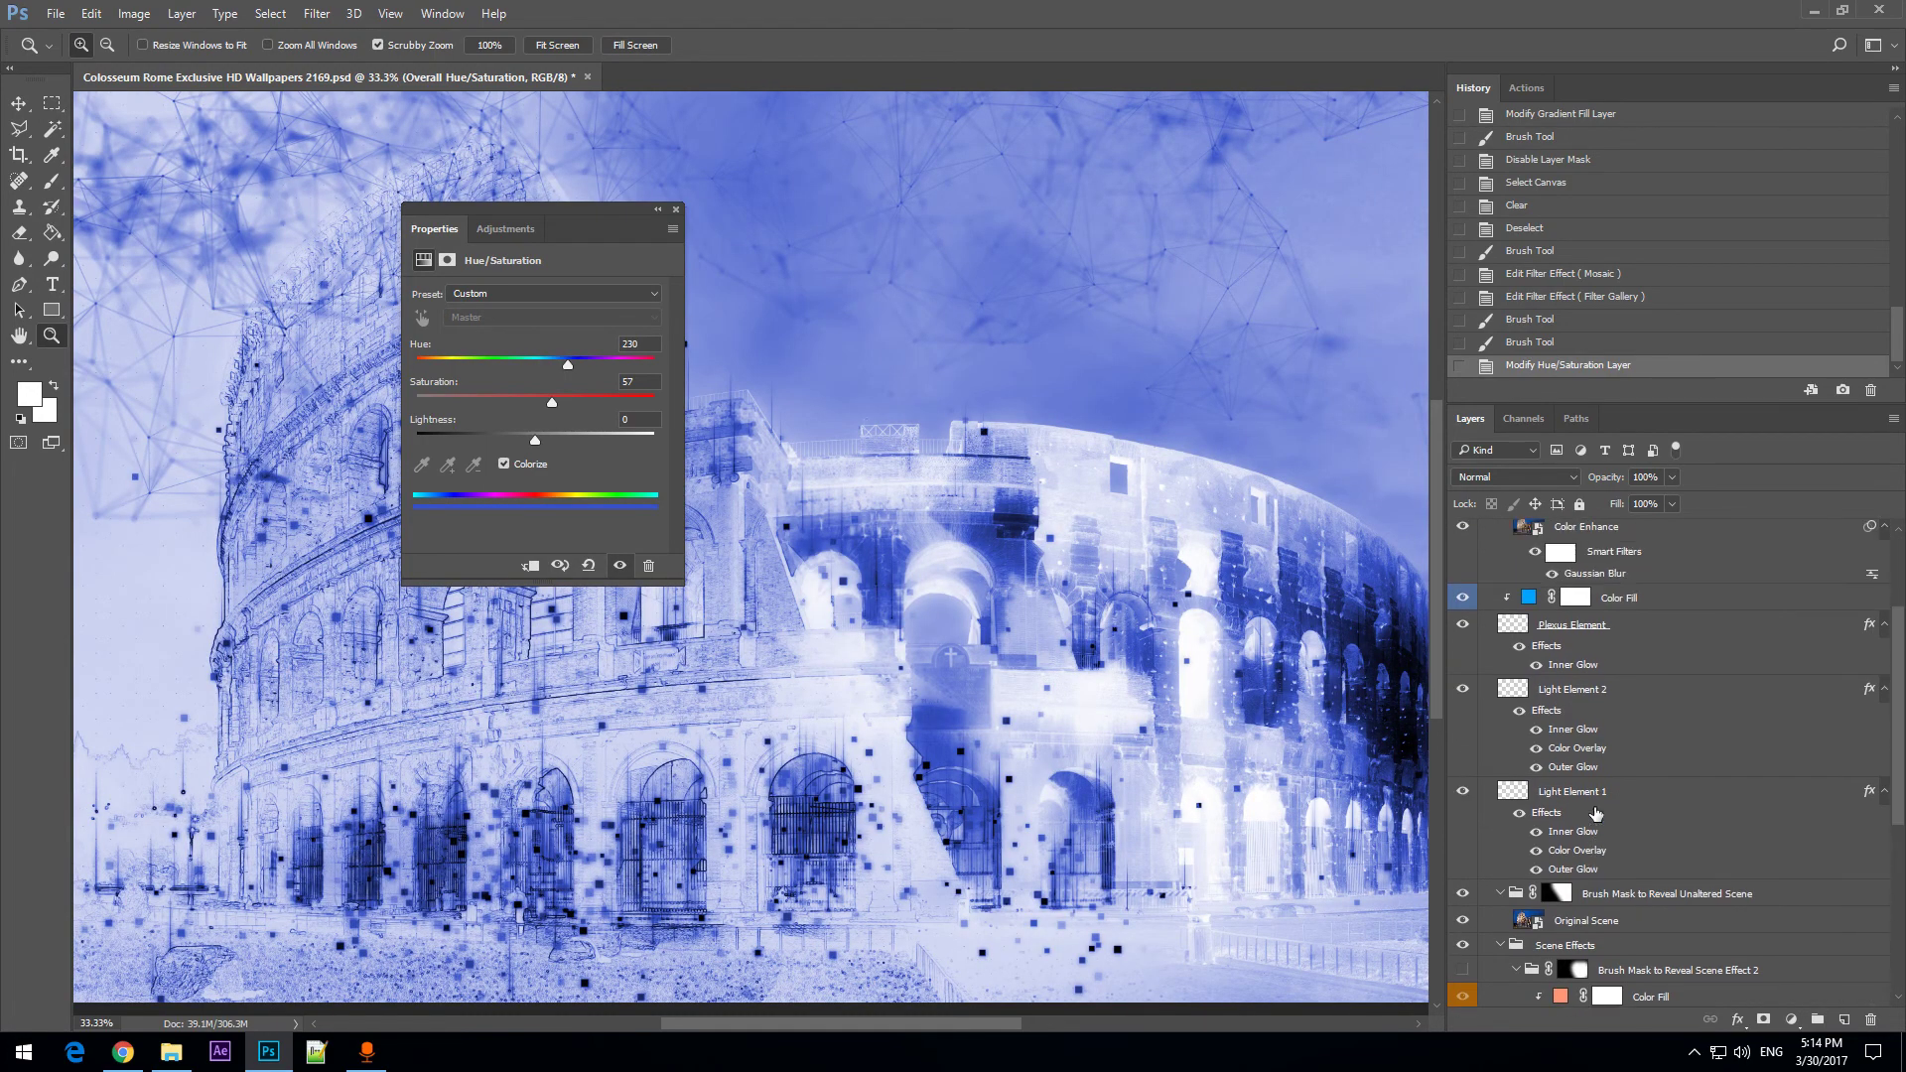
click(1460, 628)
click(1463, 688)
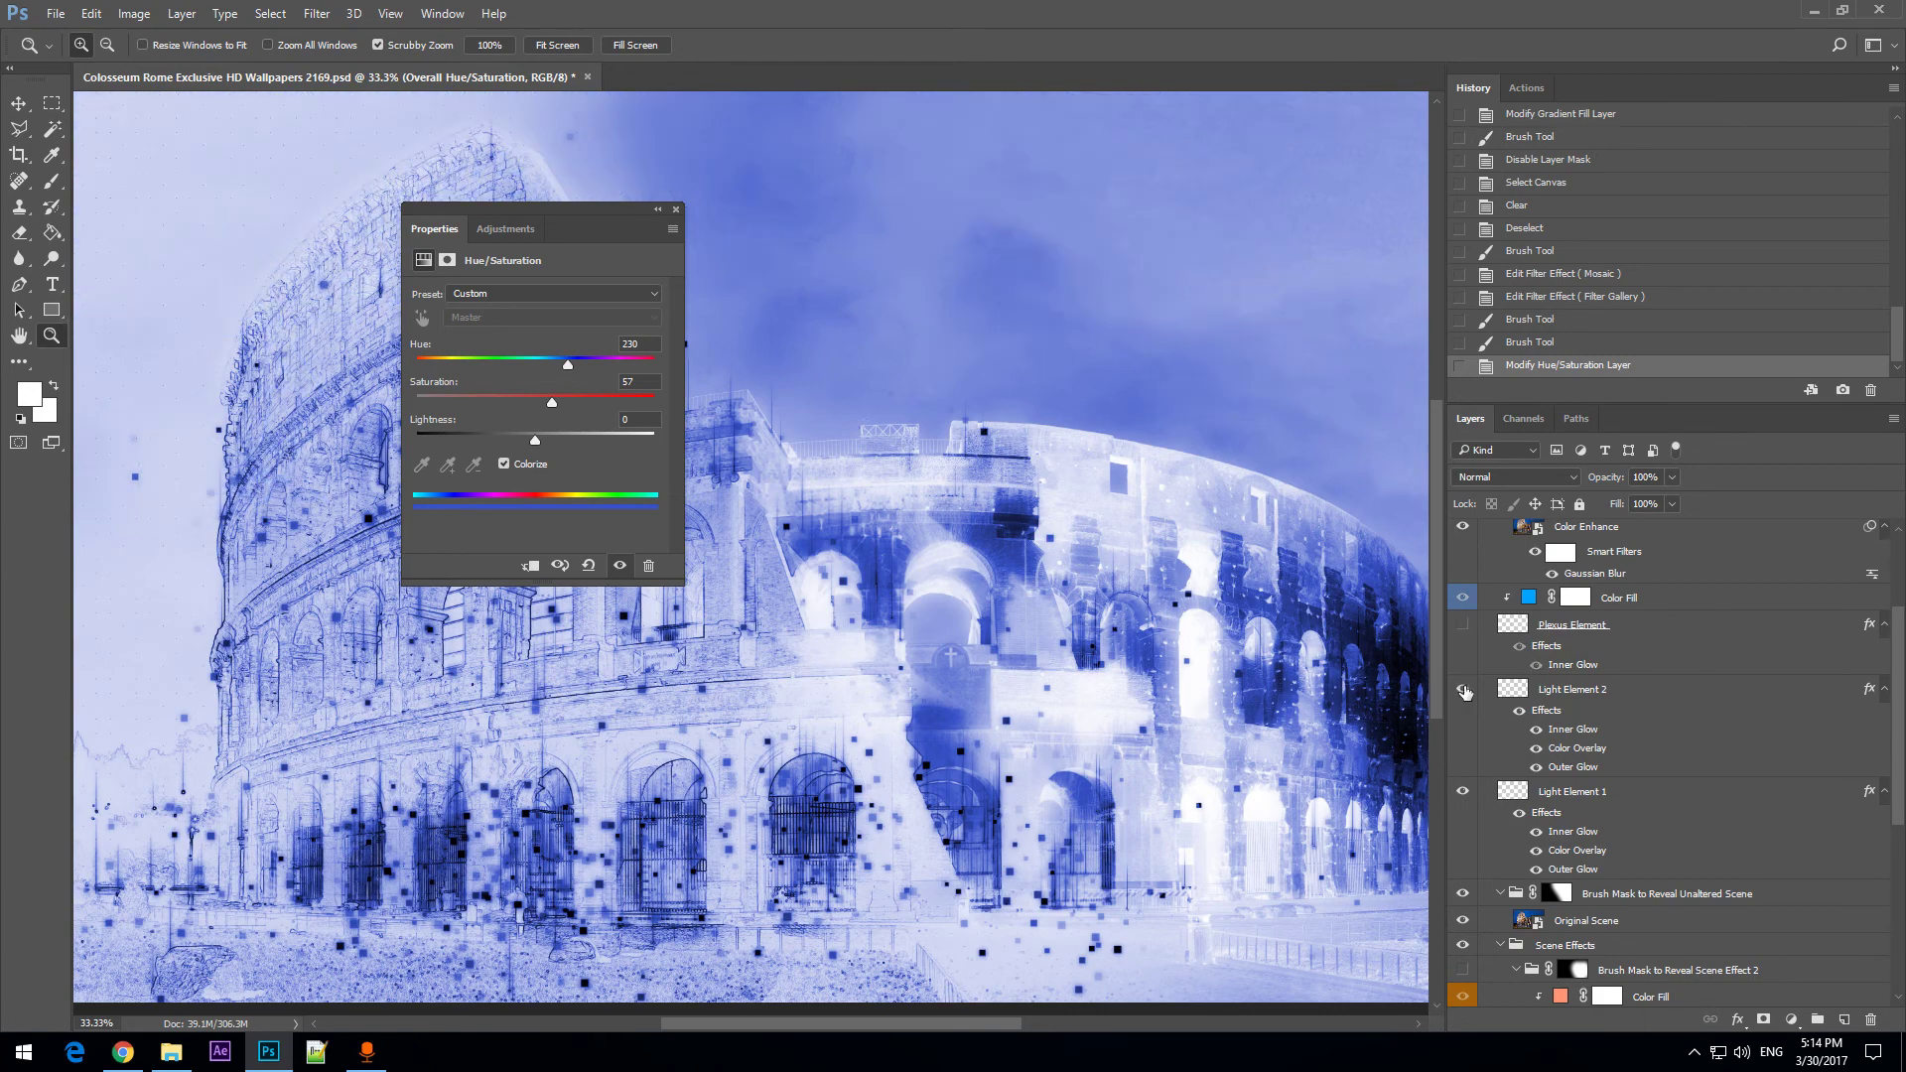
click(1466, 791)
Hide the Brush Mask to Reveal Unaltered Scene group and the Background 2 layer.
scroll(1465, 792, down, 3)
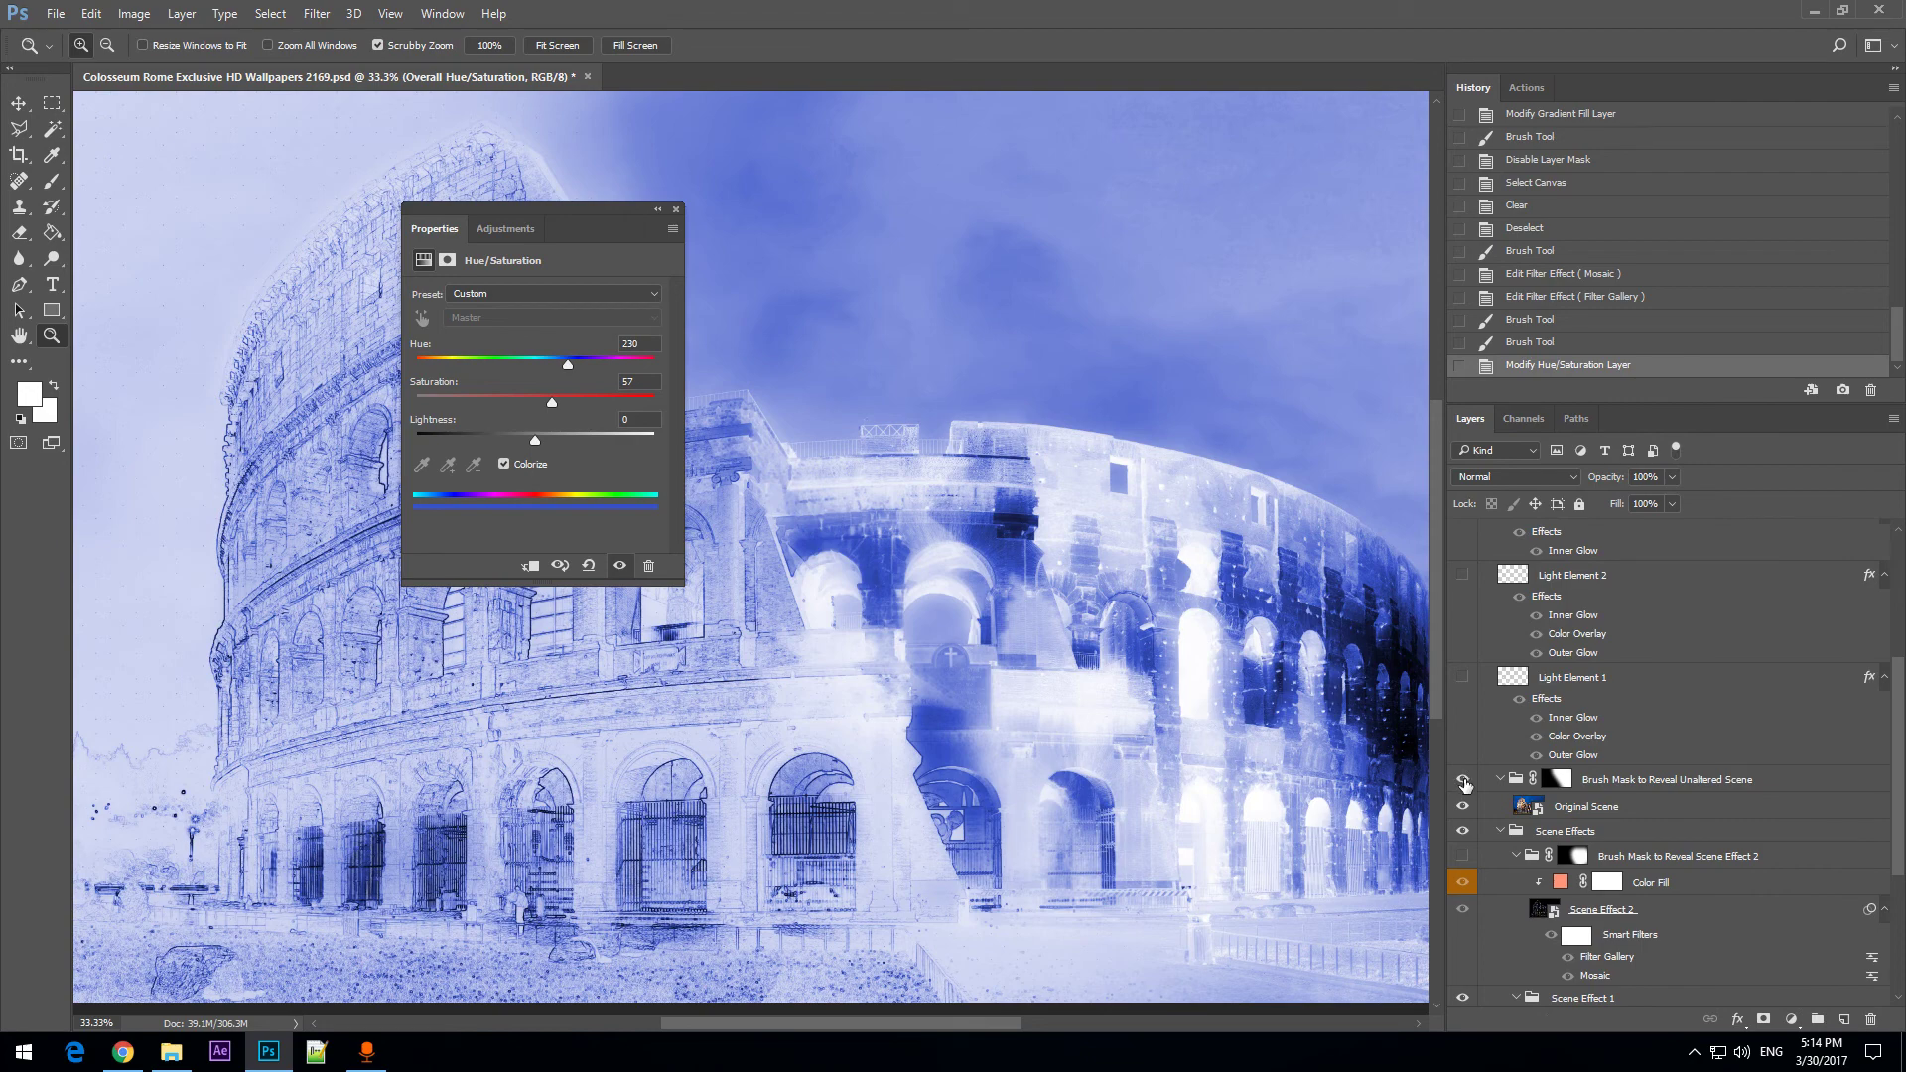
click(1463, 781)
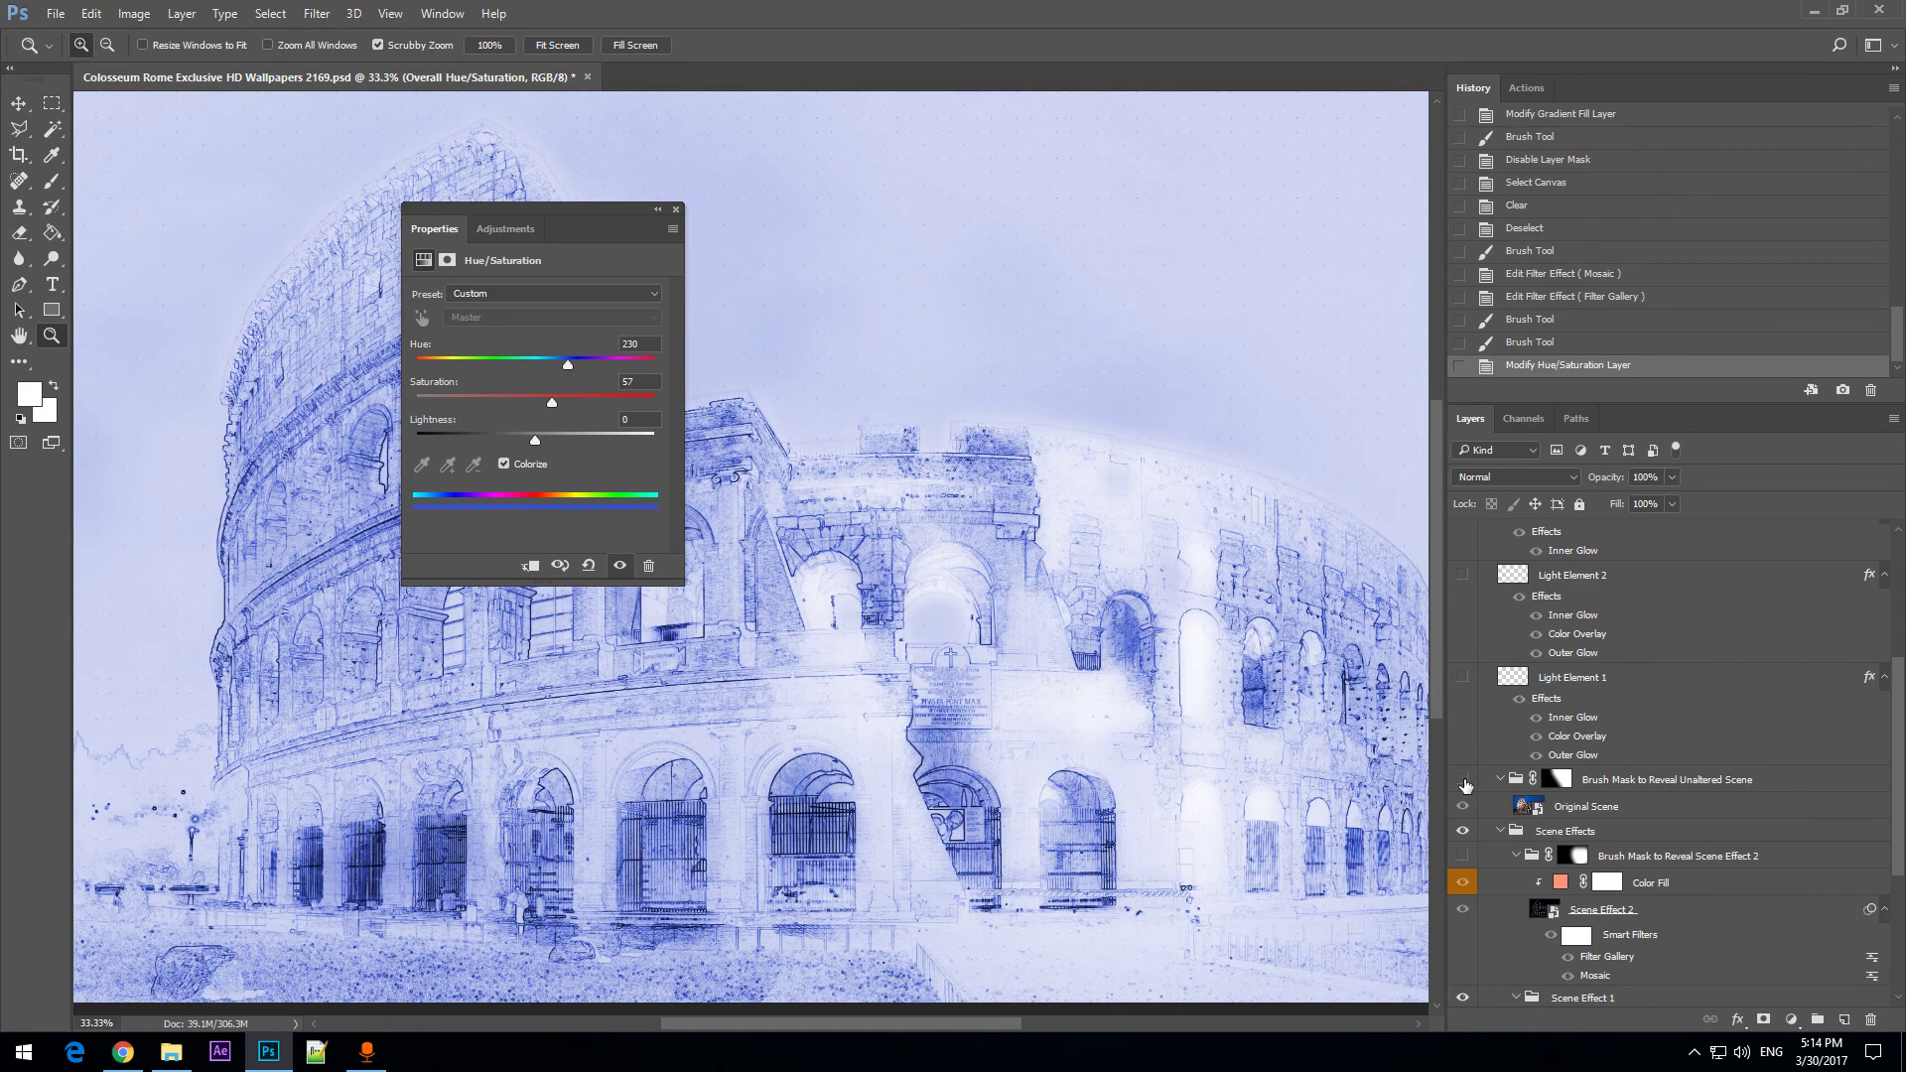
scroll(1529, 765, down, 6)
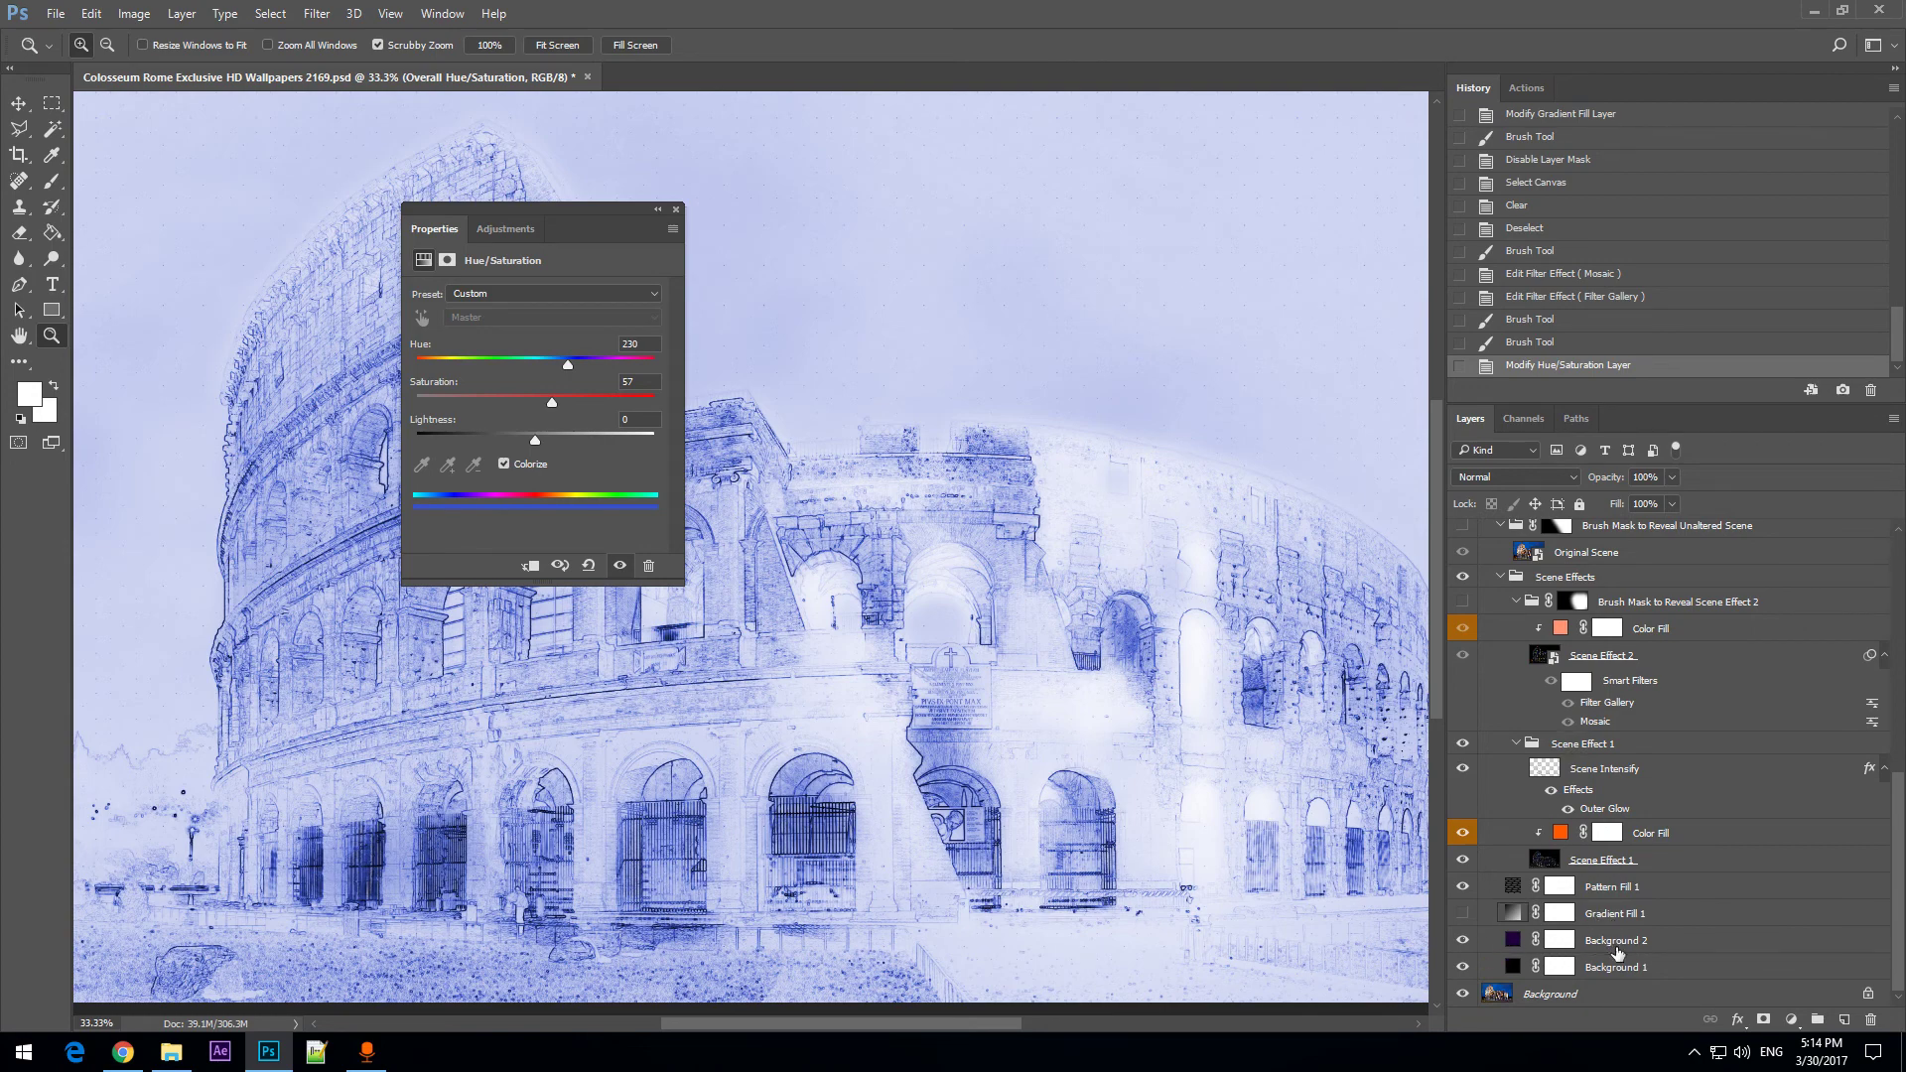
click(1461, 940)
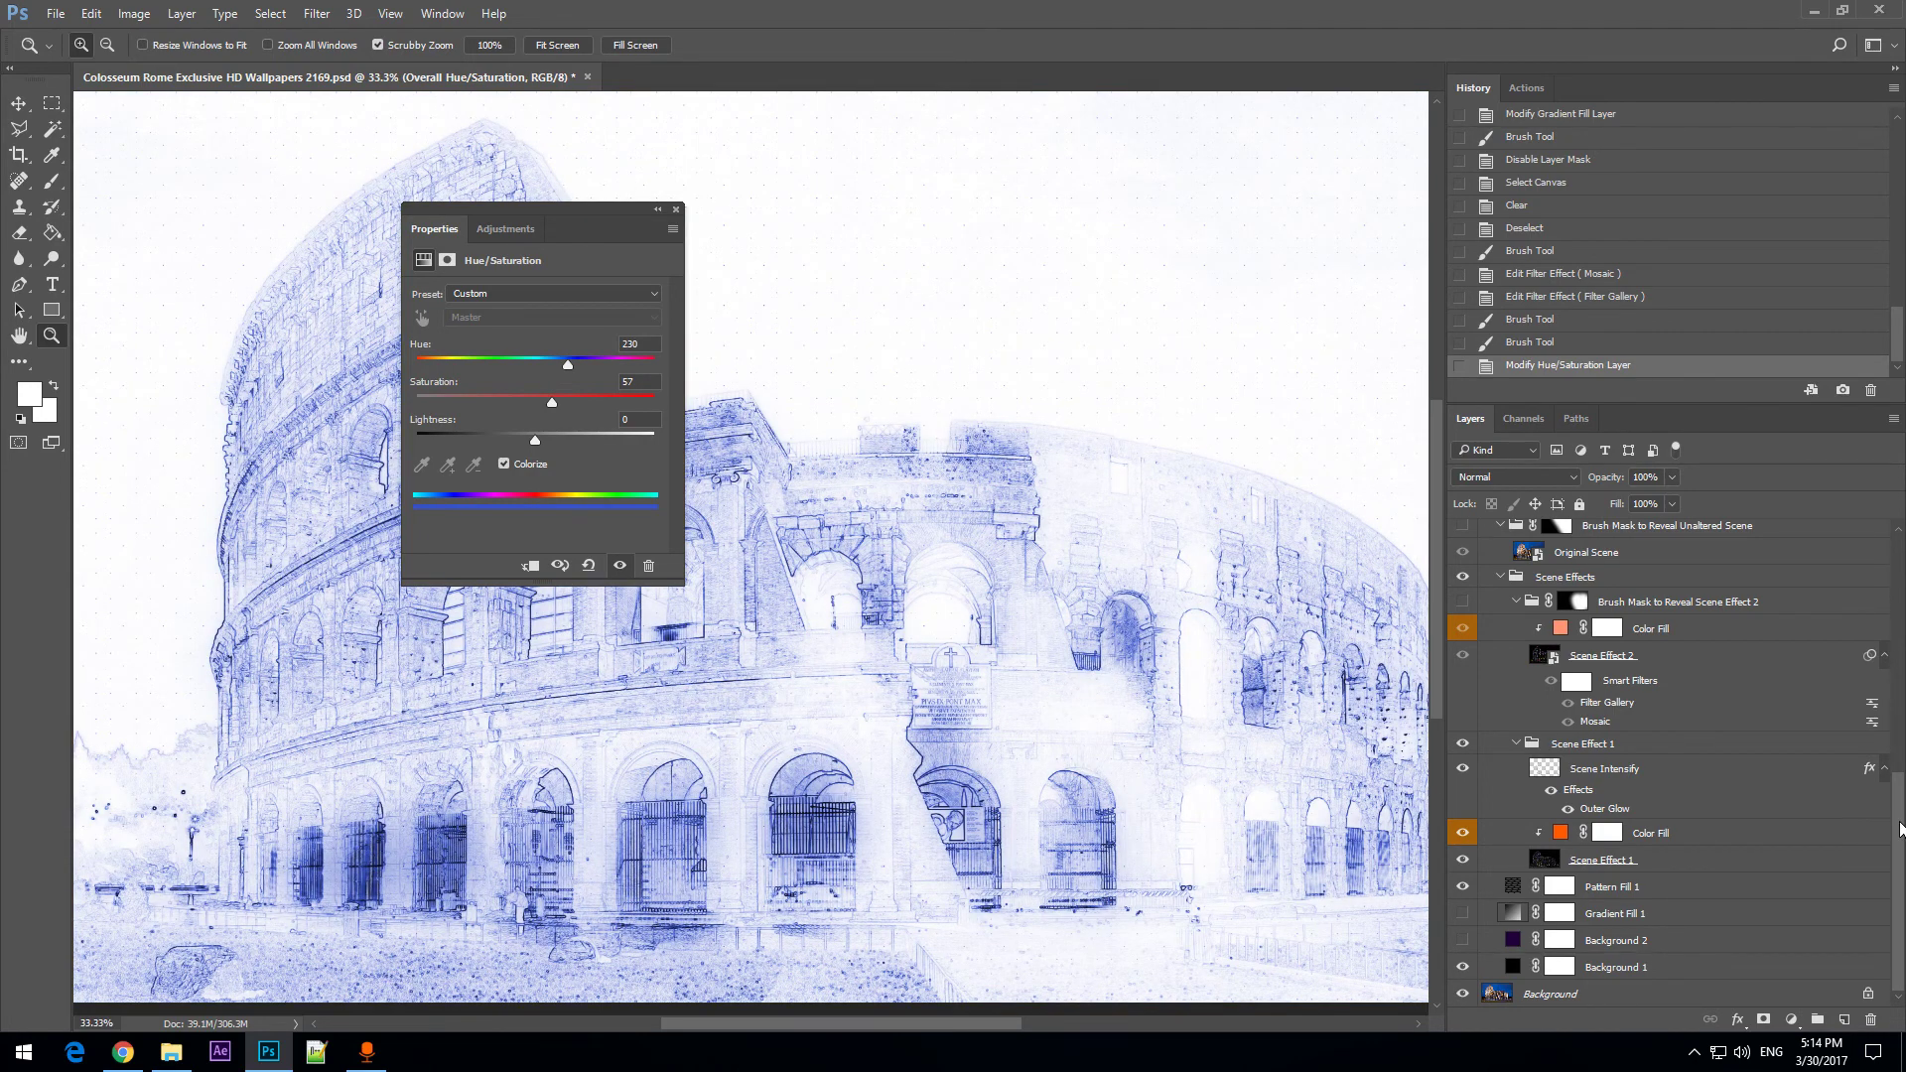
scroll(1687, 715, up, 5)
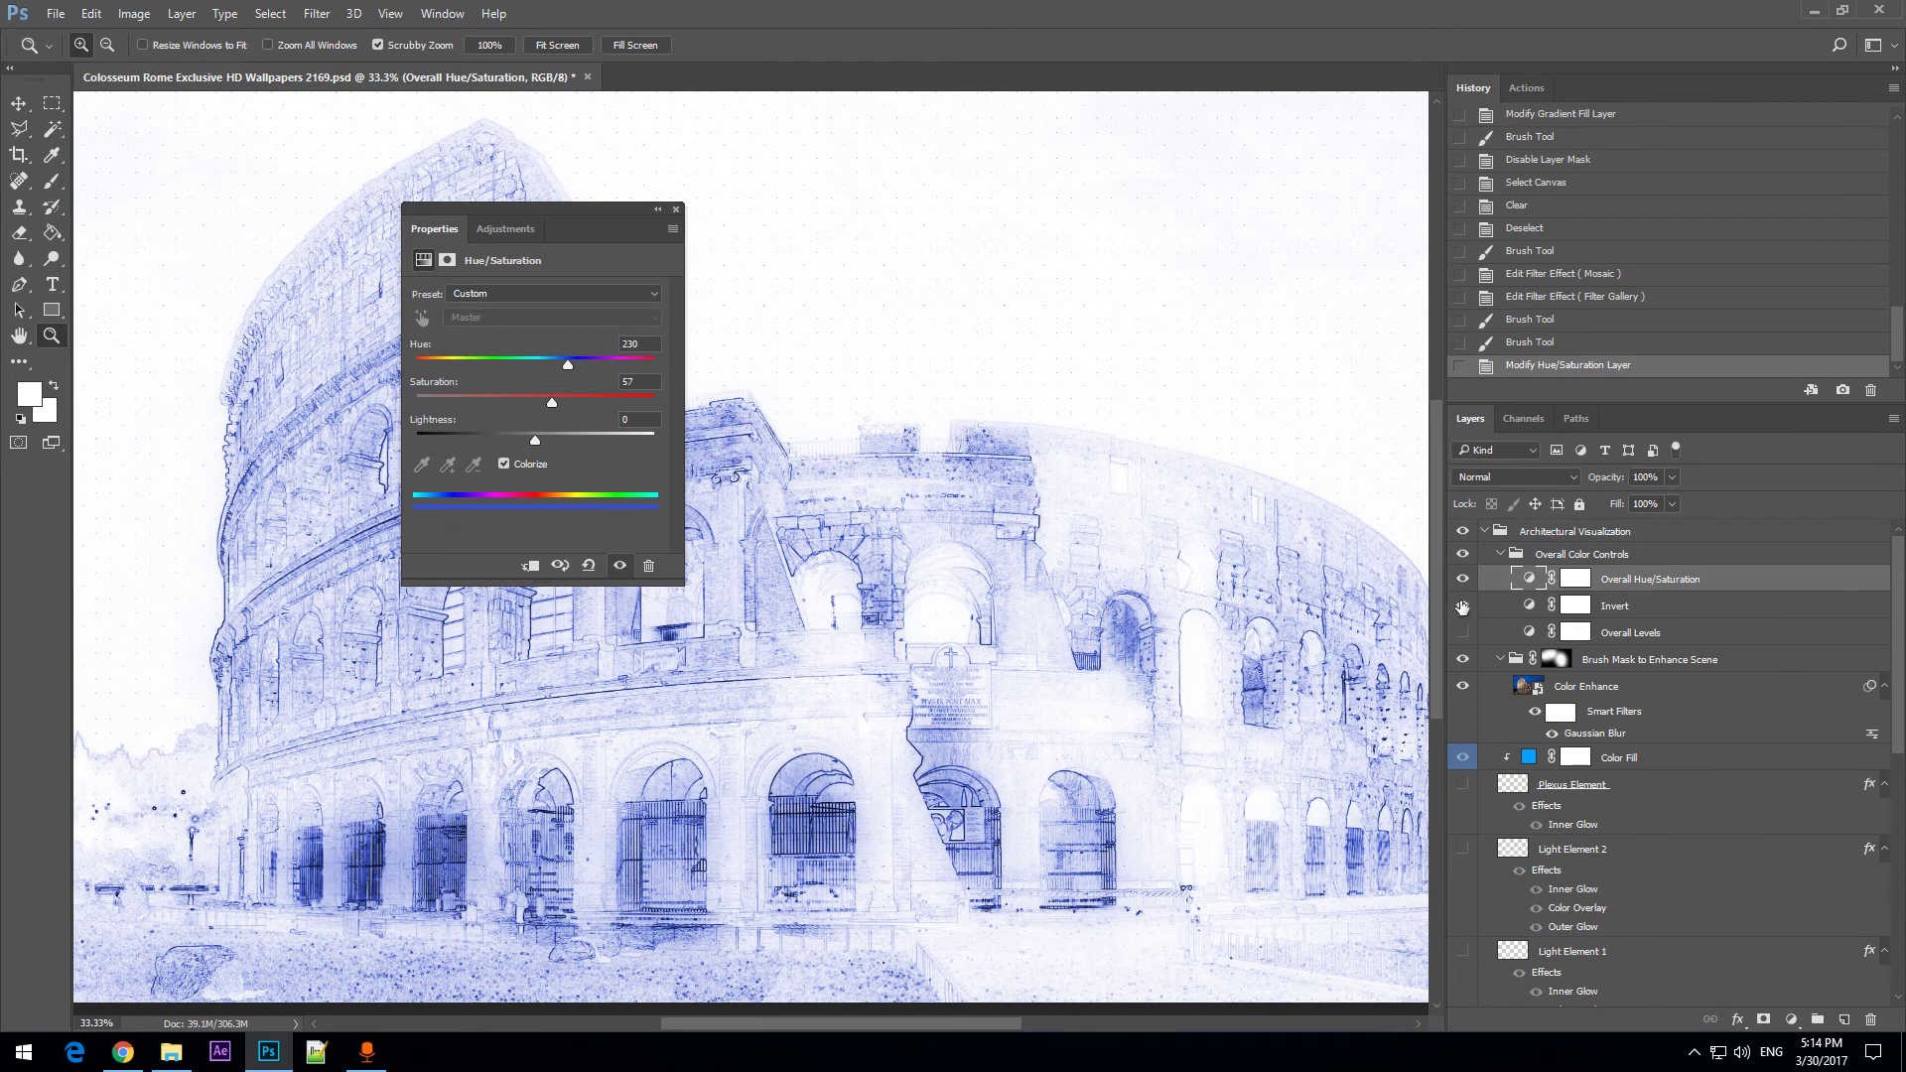
Select the Invert layer, zoom out to check the whole image, and zoom back in.
click(1650, 613)
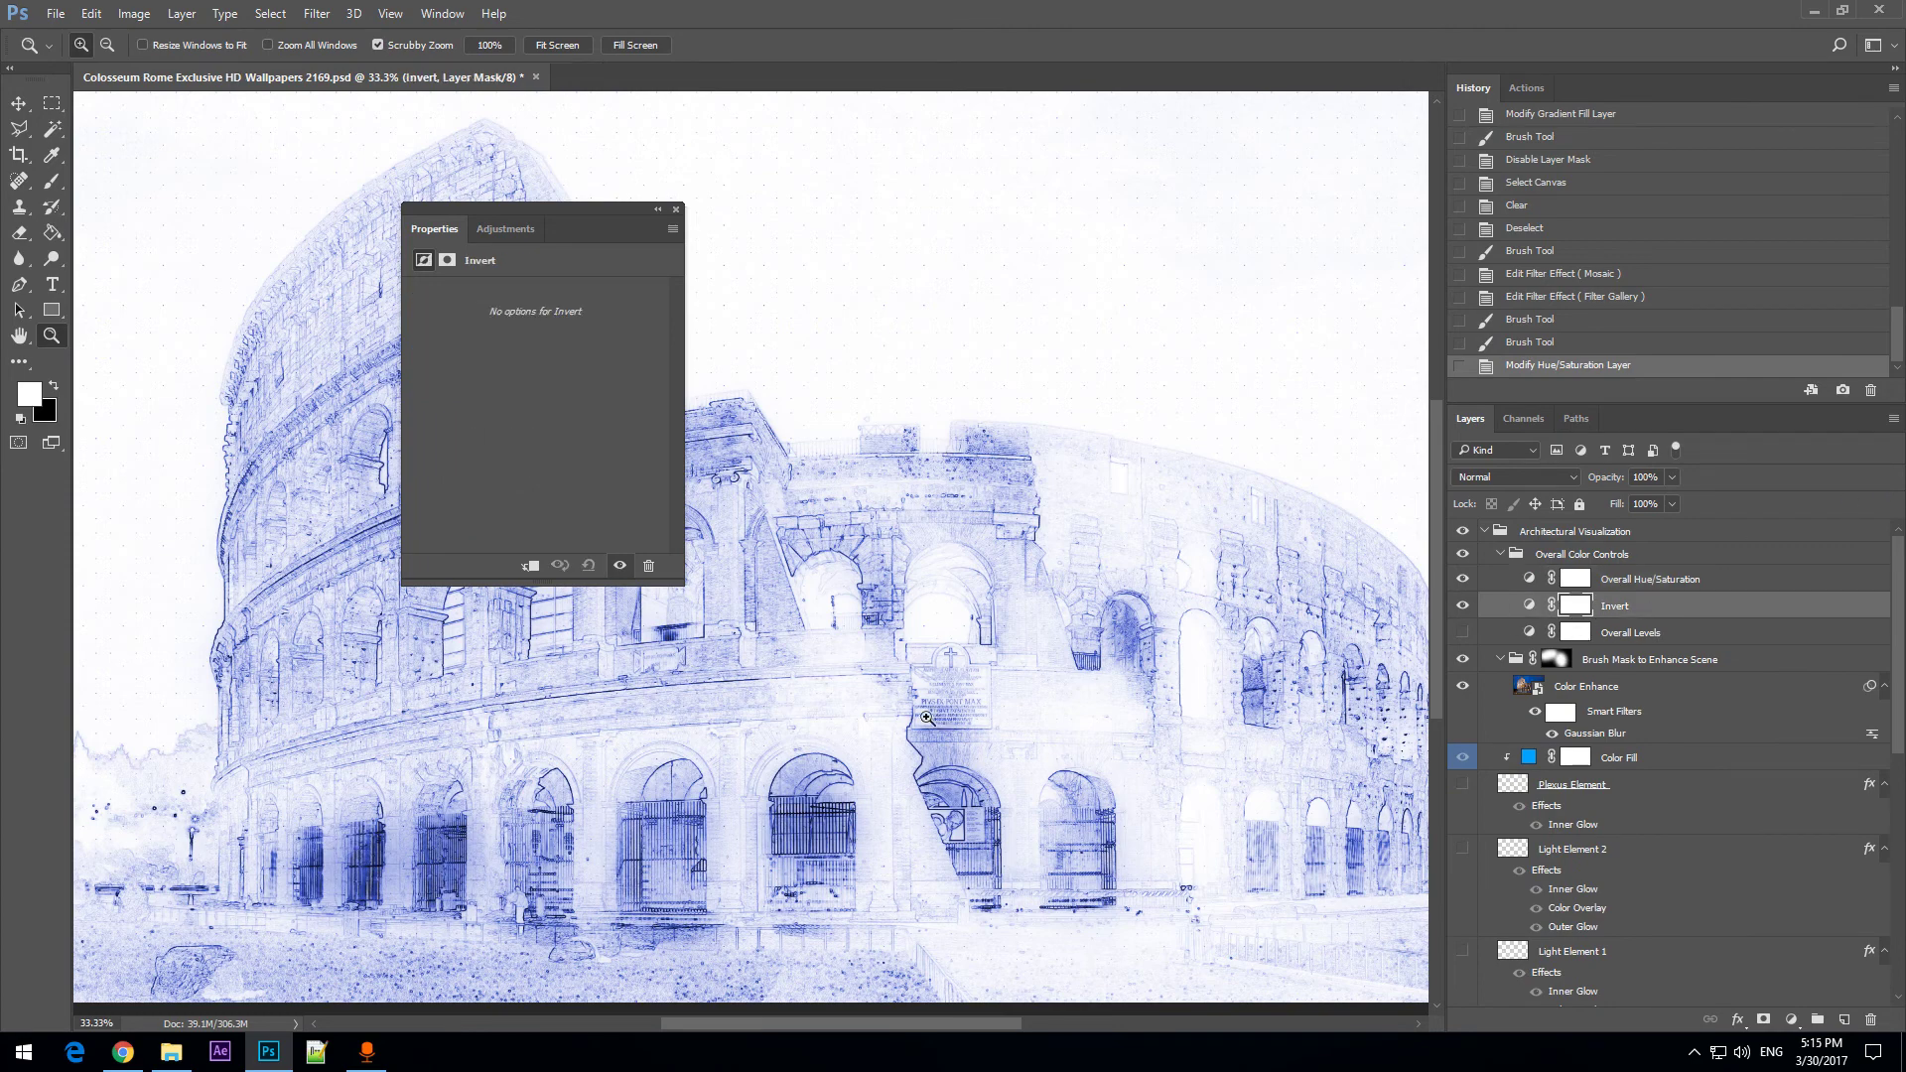
alt+click(846, 675)
click(676, 209)
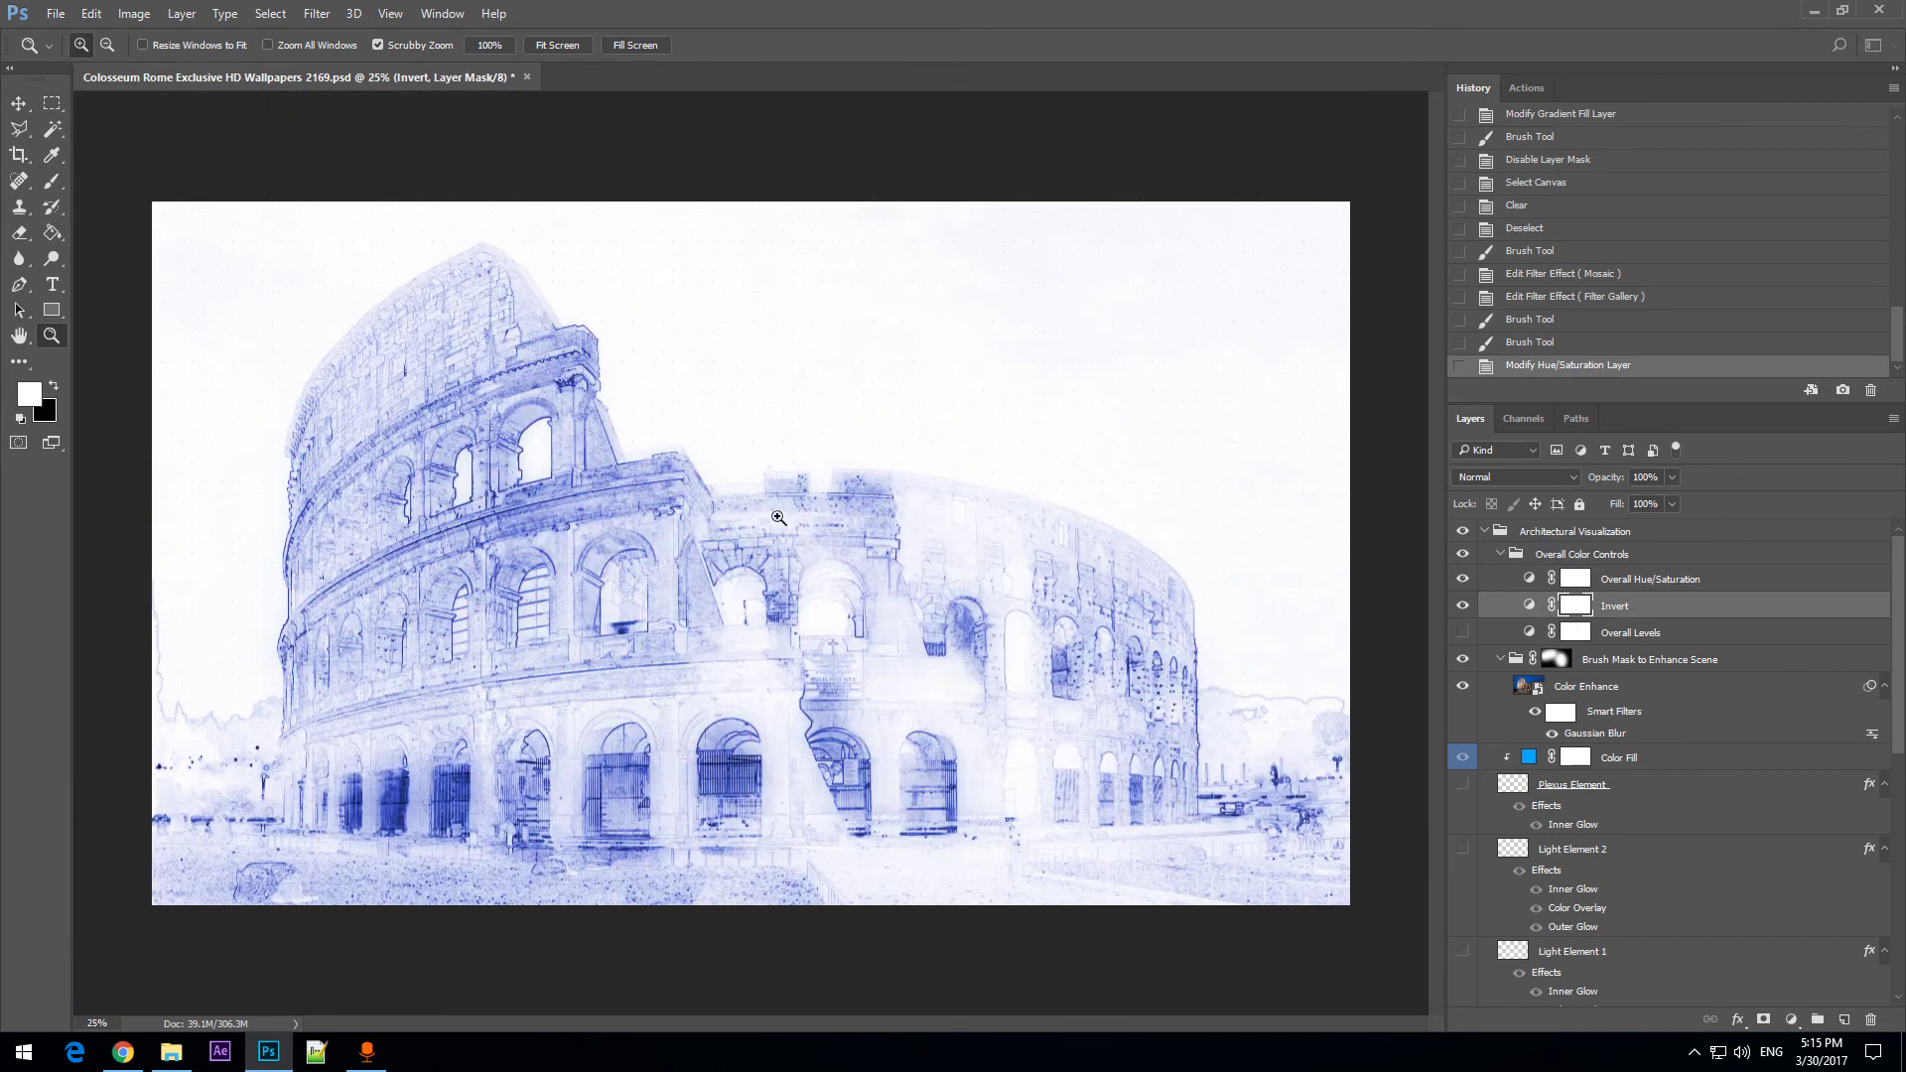
click(664, 589)
Set the Overall Hue/Saturation tint to Hue 215 and Saturation 82.
click(1620, 633)
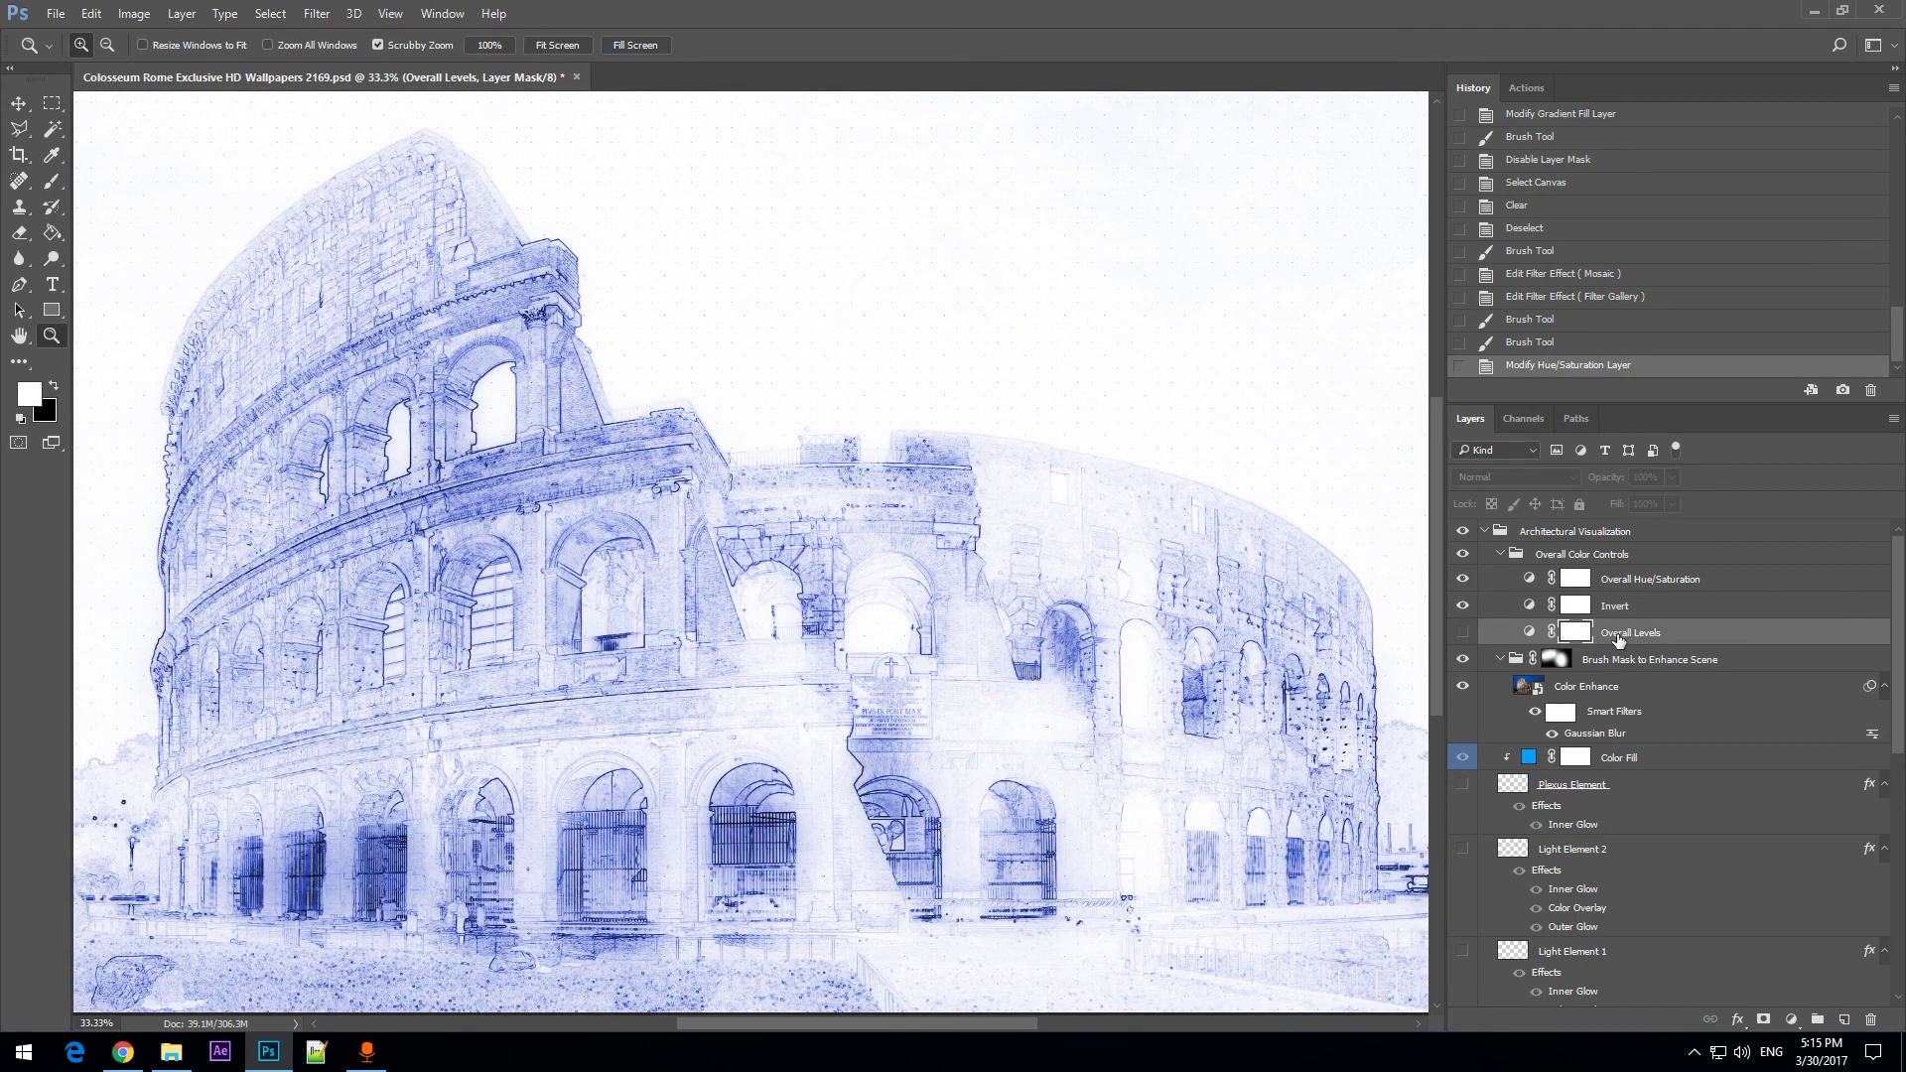
click(1617, 585)
double_click(1530, 579)
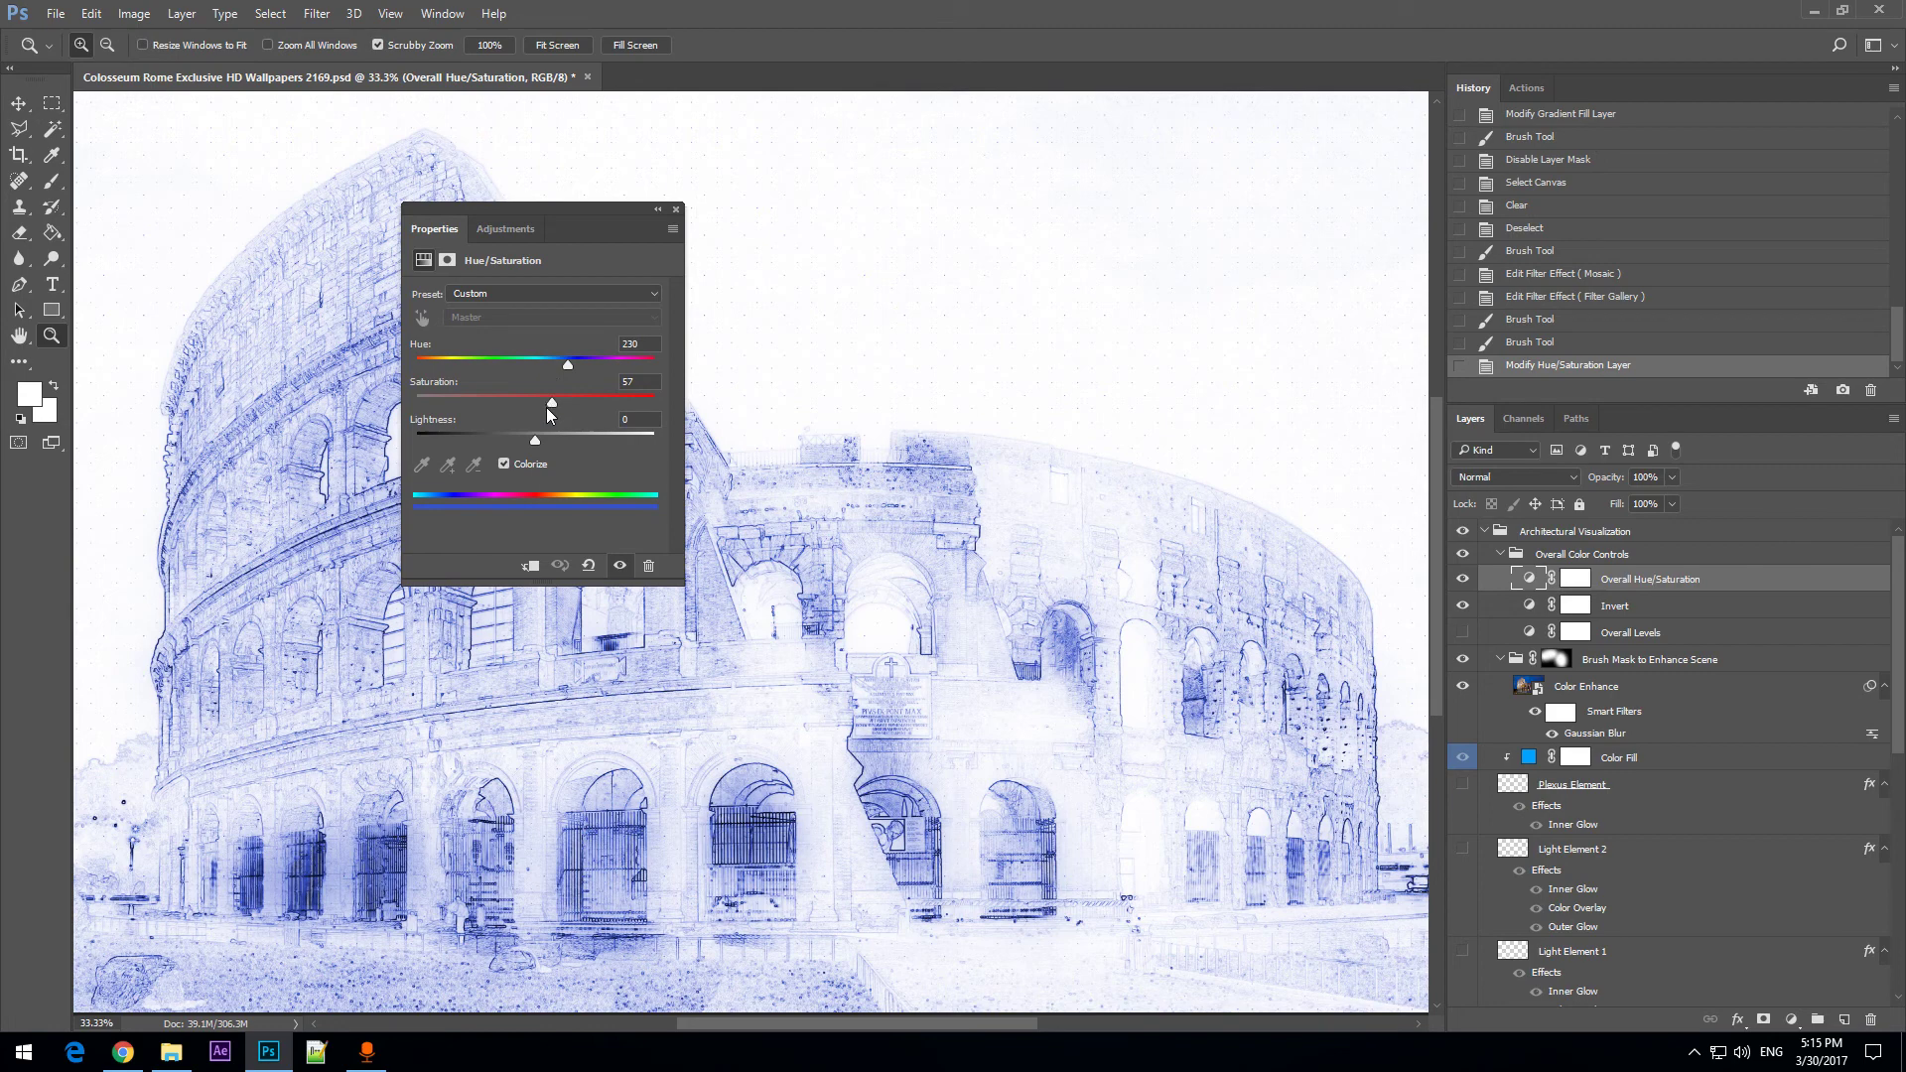
drag(548, 405, 559, 365)
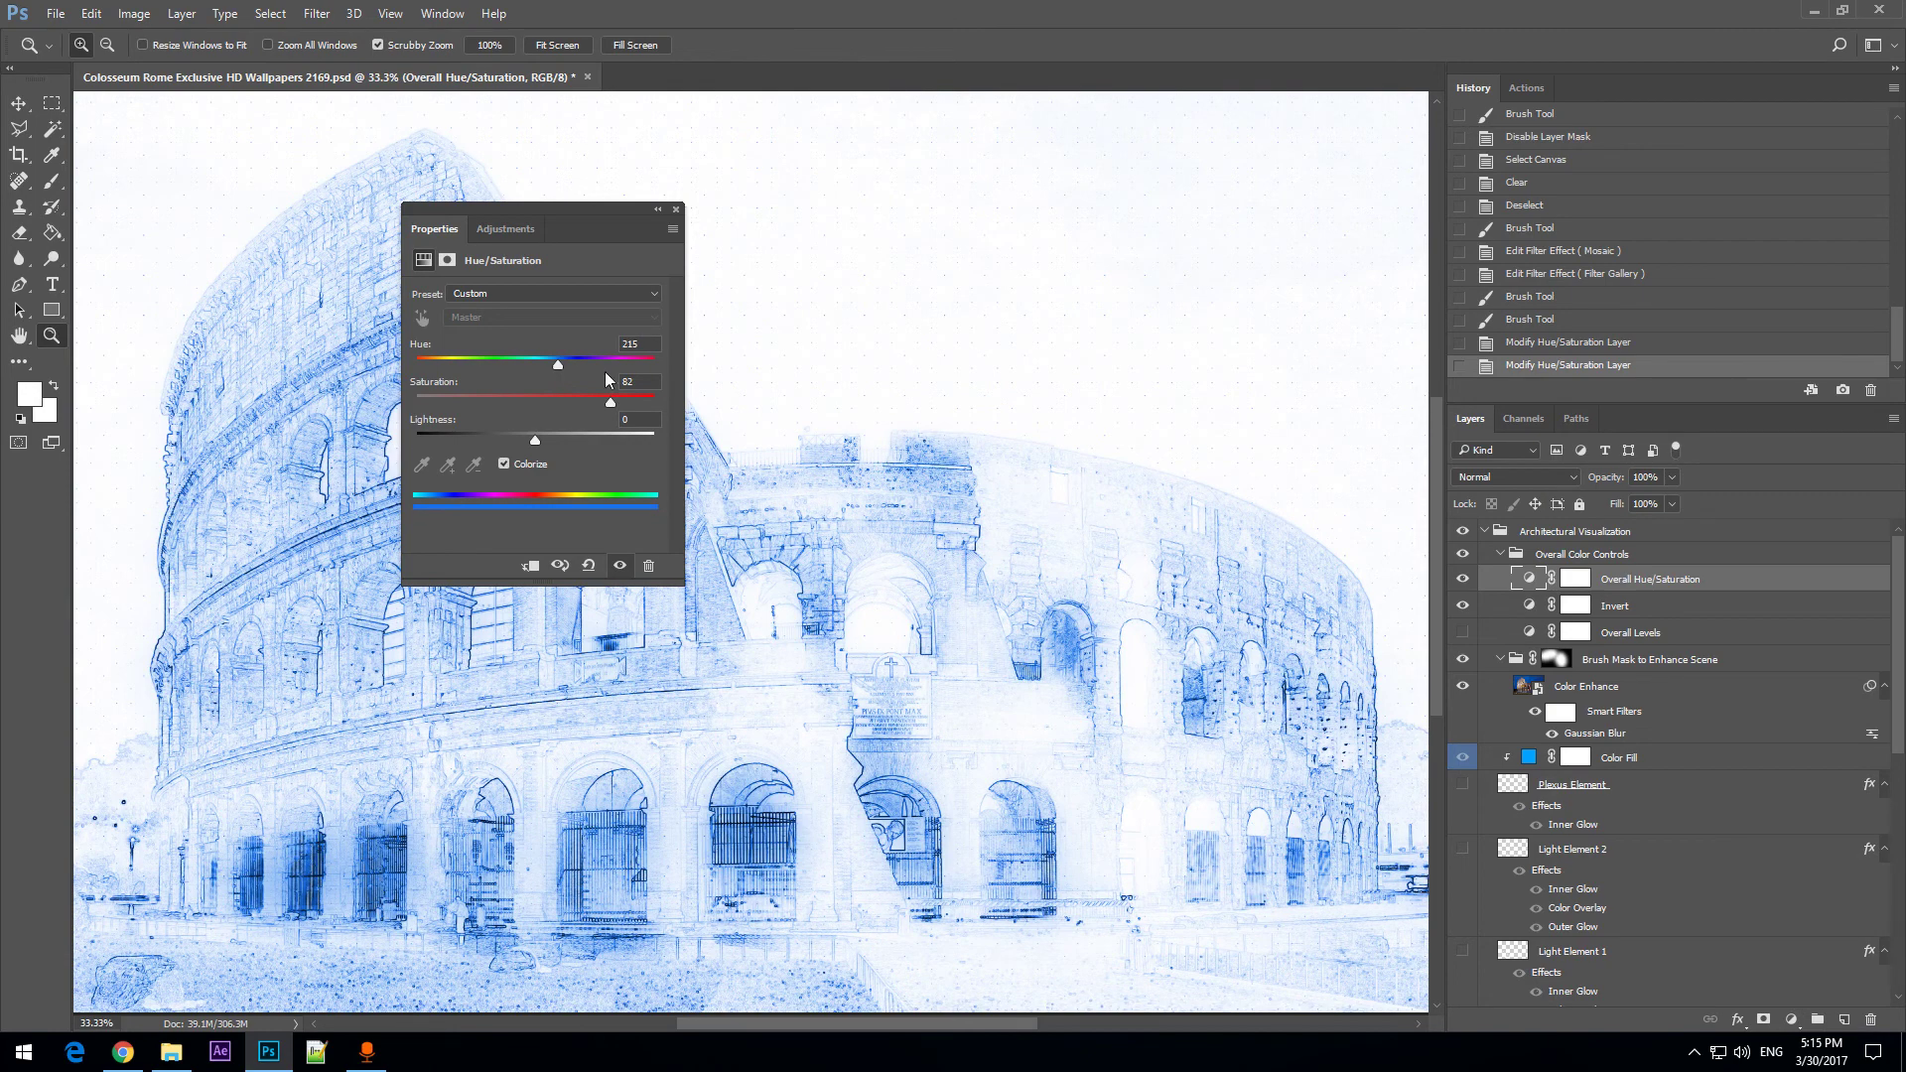
click(1656, 633)
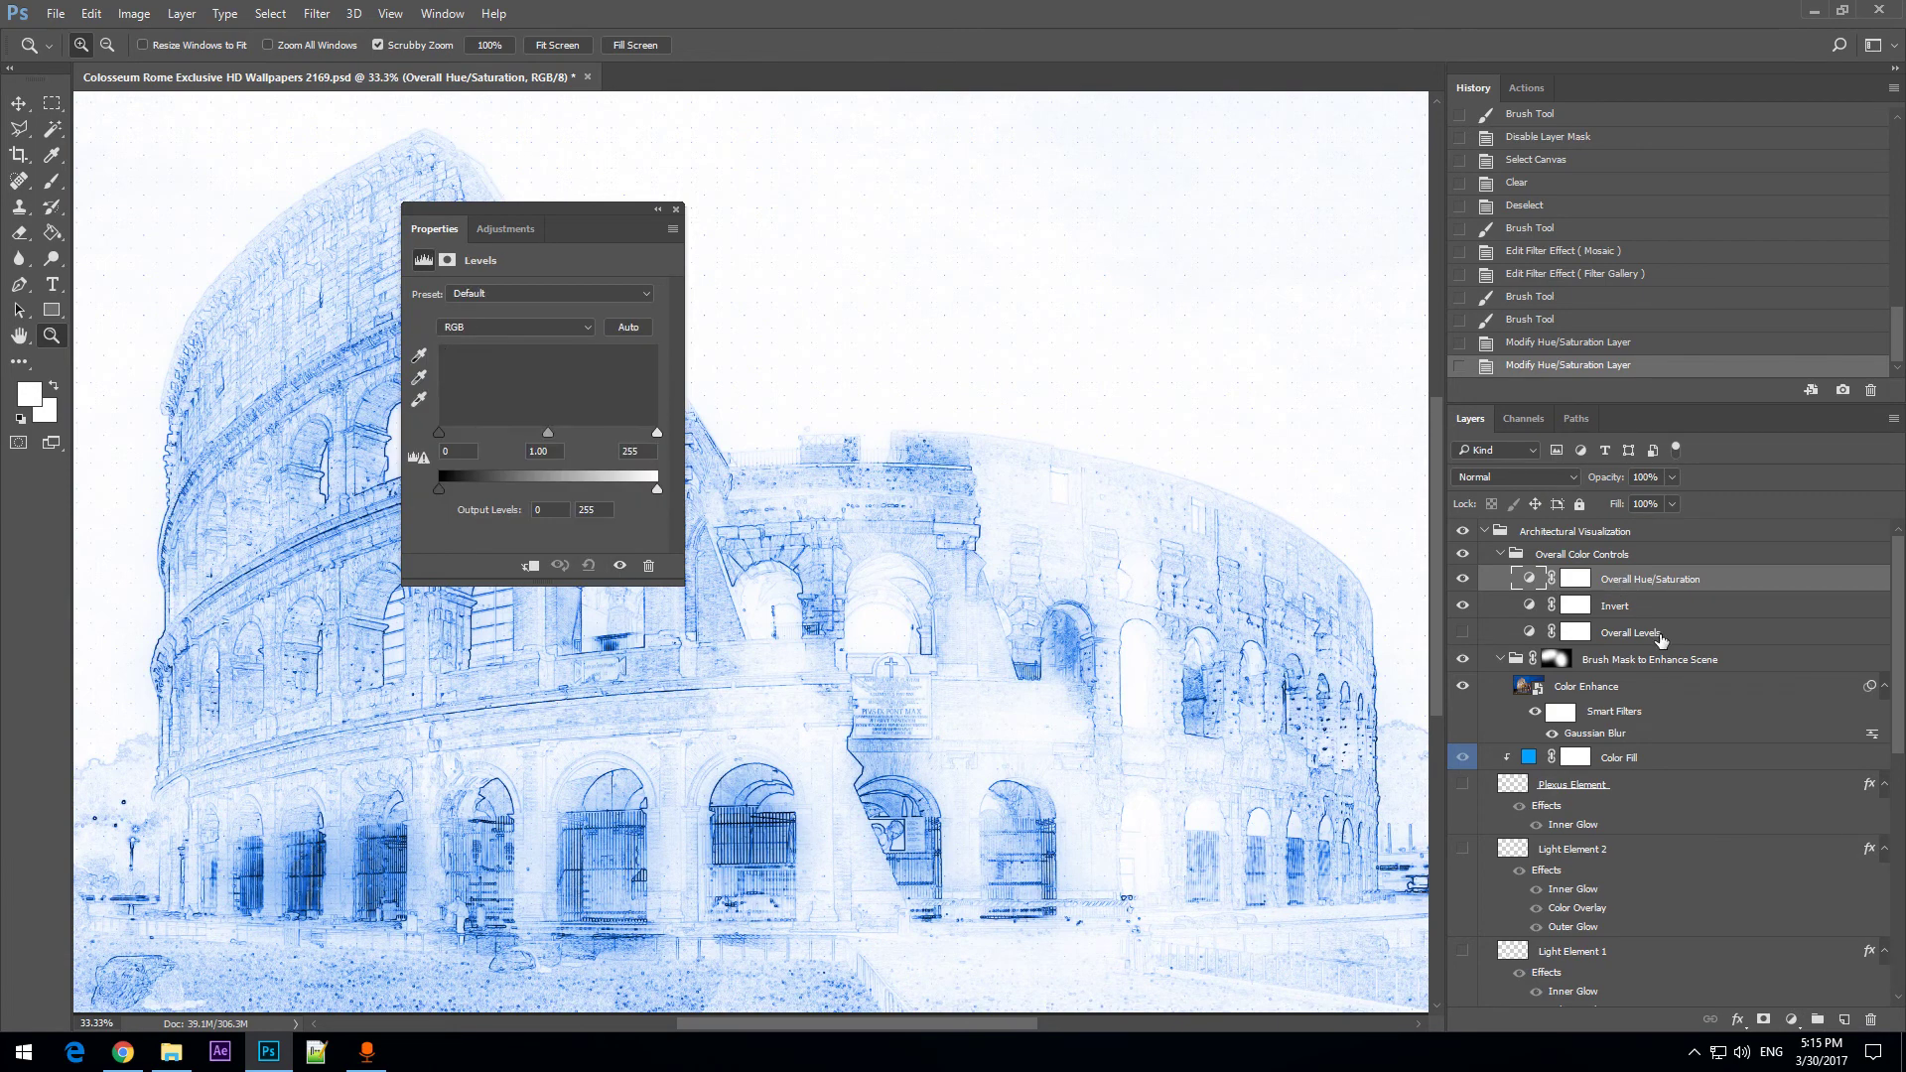
Turn Overall Levels on, set white input 185, black input 0, and deepen the midtones.
click(1464, 635)
mouse_move(657, 432)
mouse_down()
mouse_move(570, 429)
mouse_move(671, 434)
mouse_up()
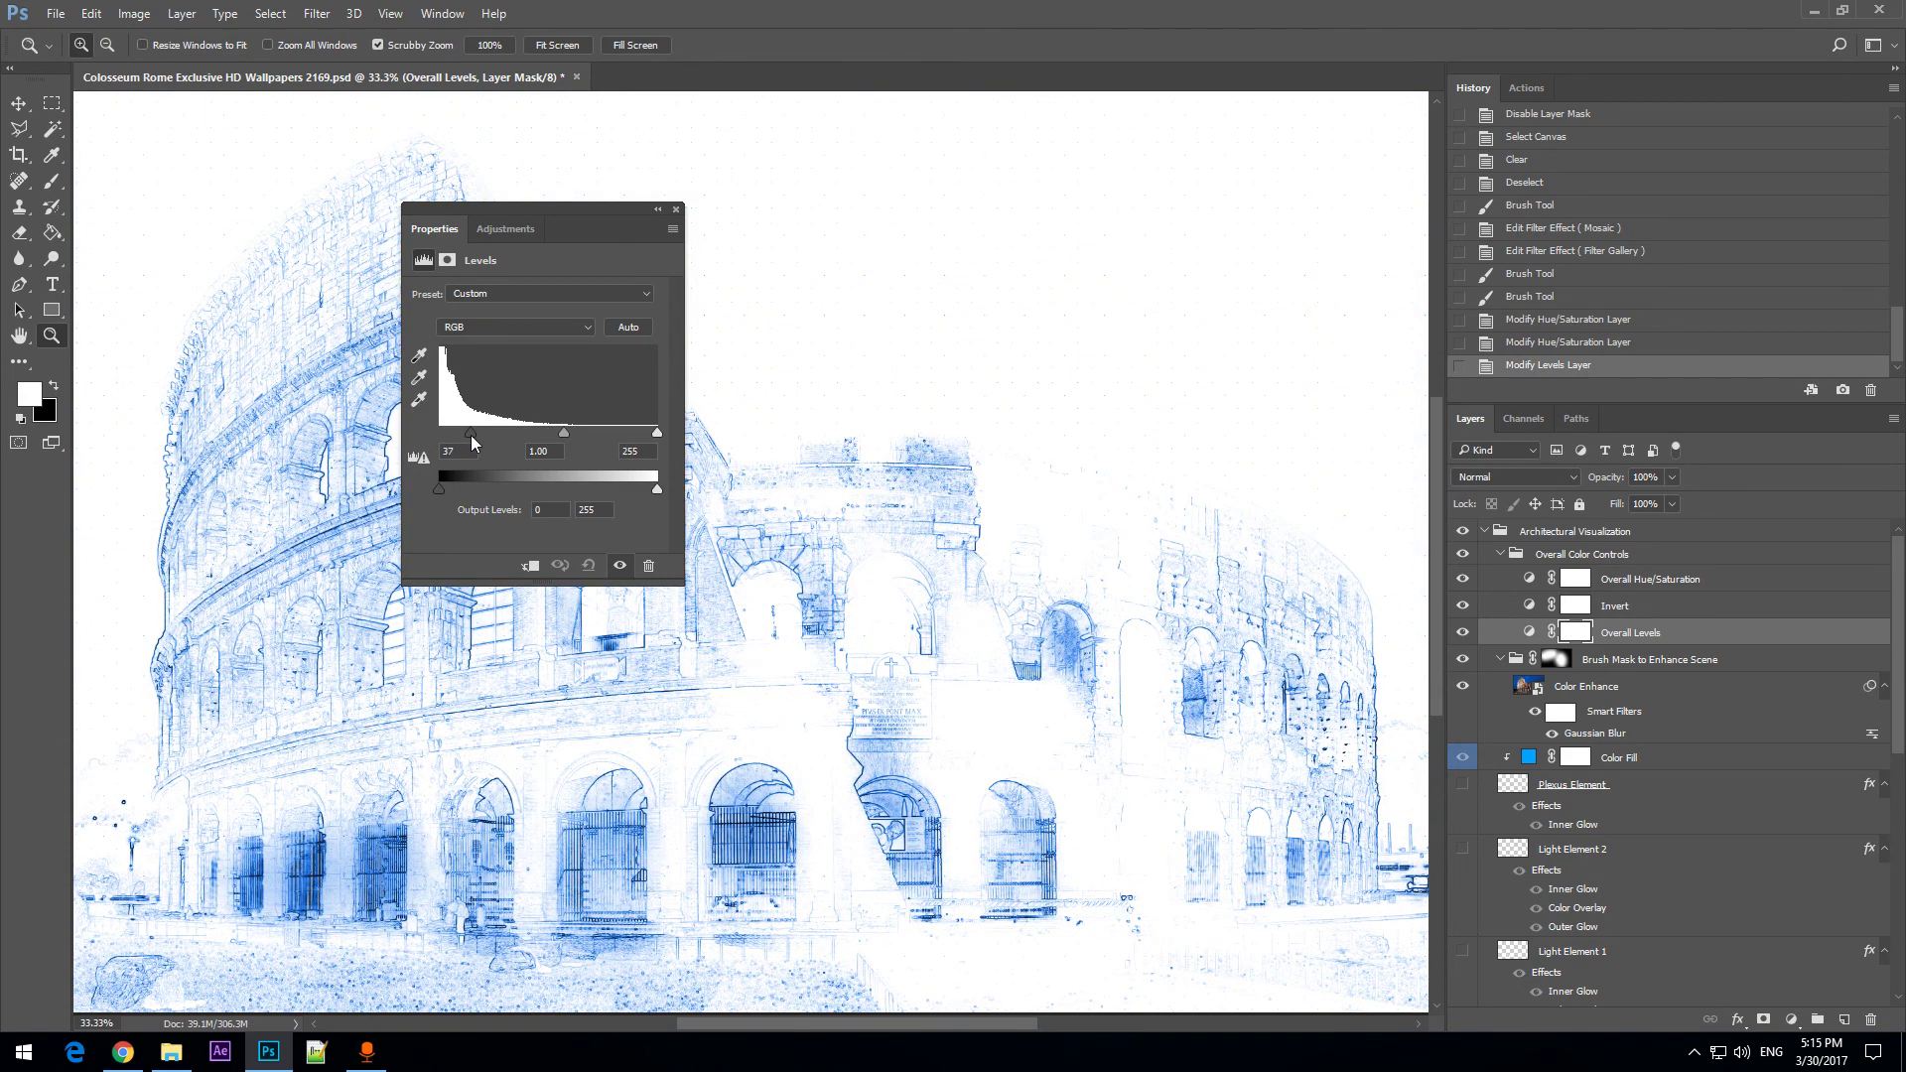
drag(469, 434, 406, 435)
drag(548, 433, 538, 433)
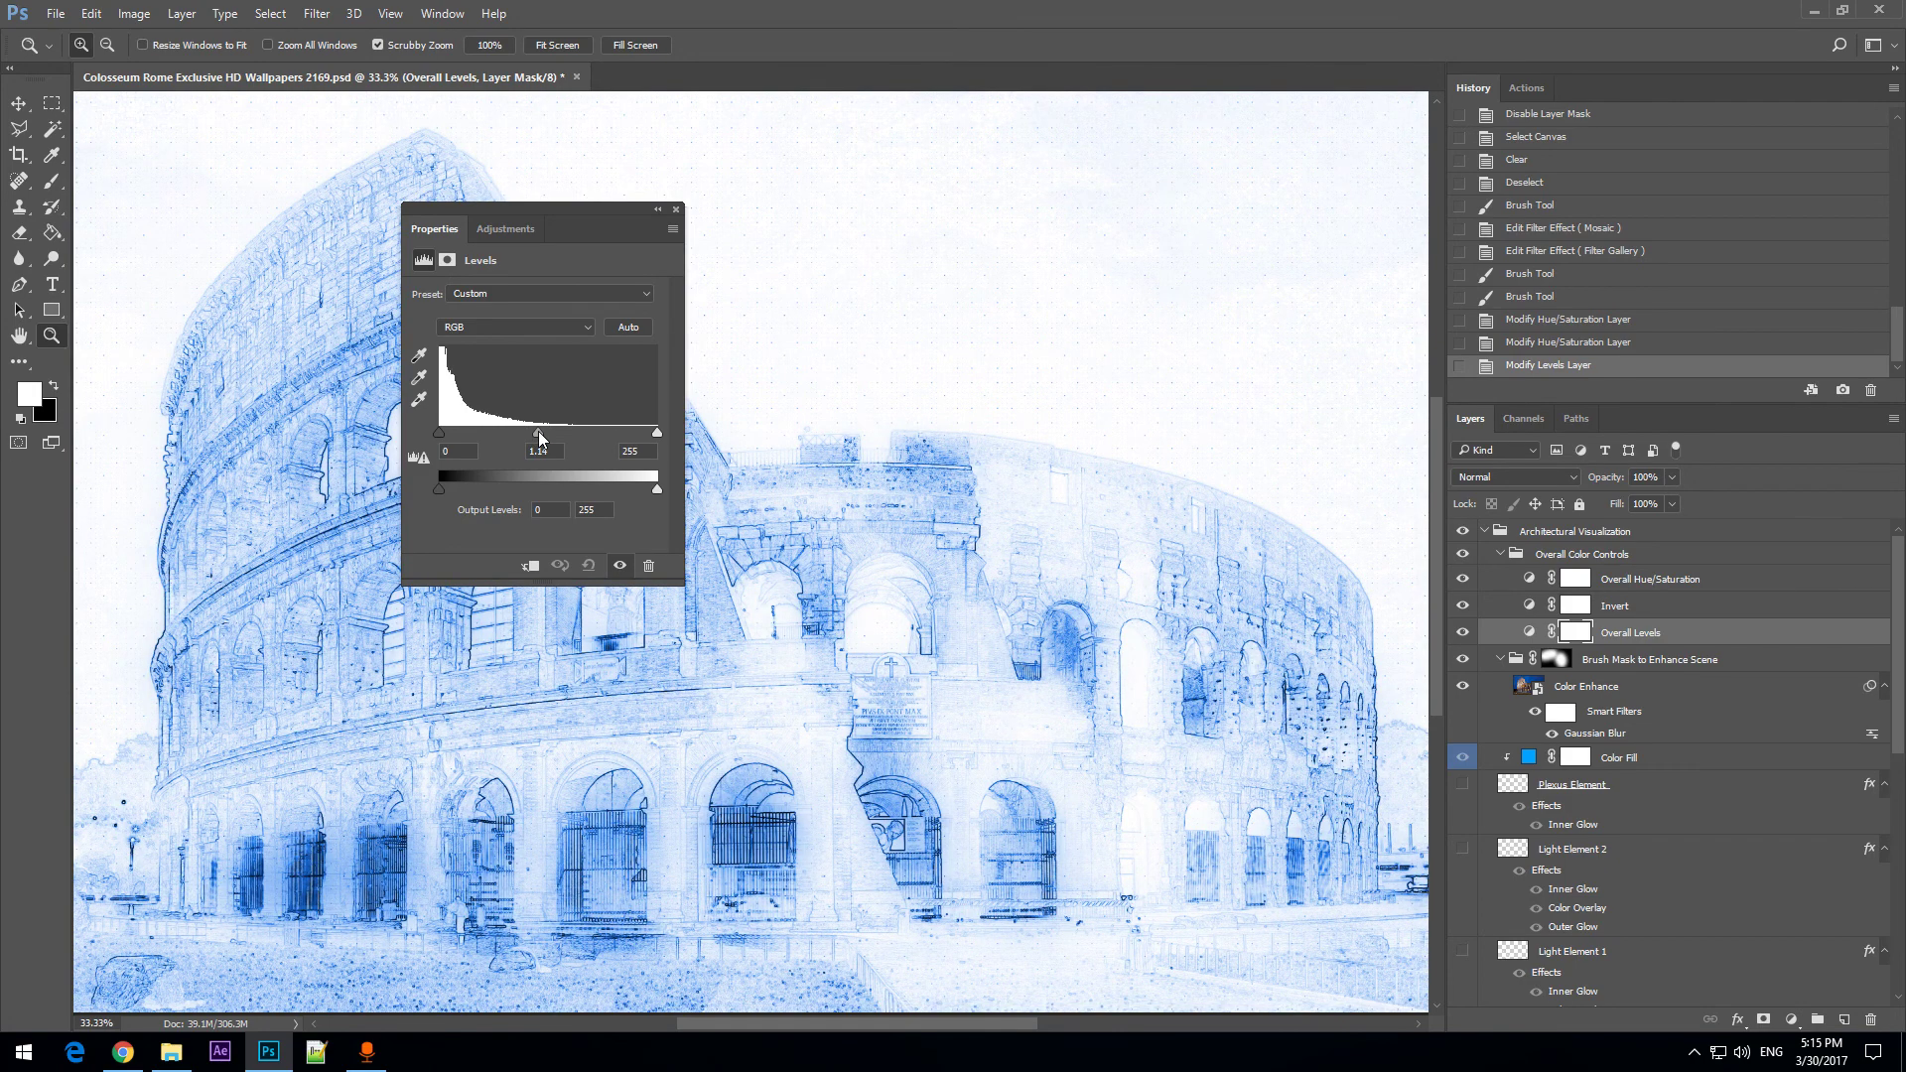
click(676, 210)
Hide the Overall Levels adjustment and zoom out to view the whole Colosseum.
alt+click(839, 494)
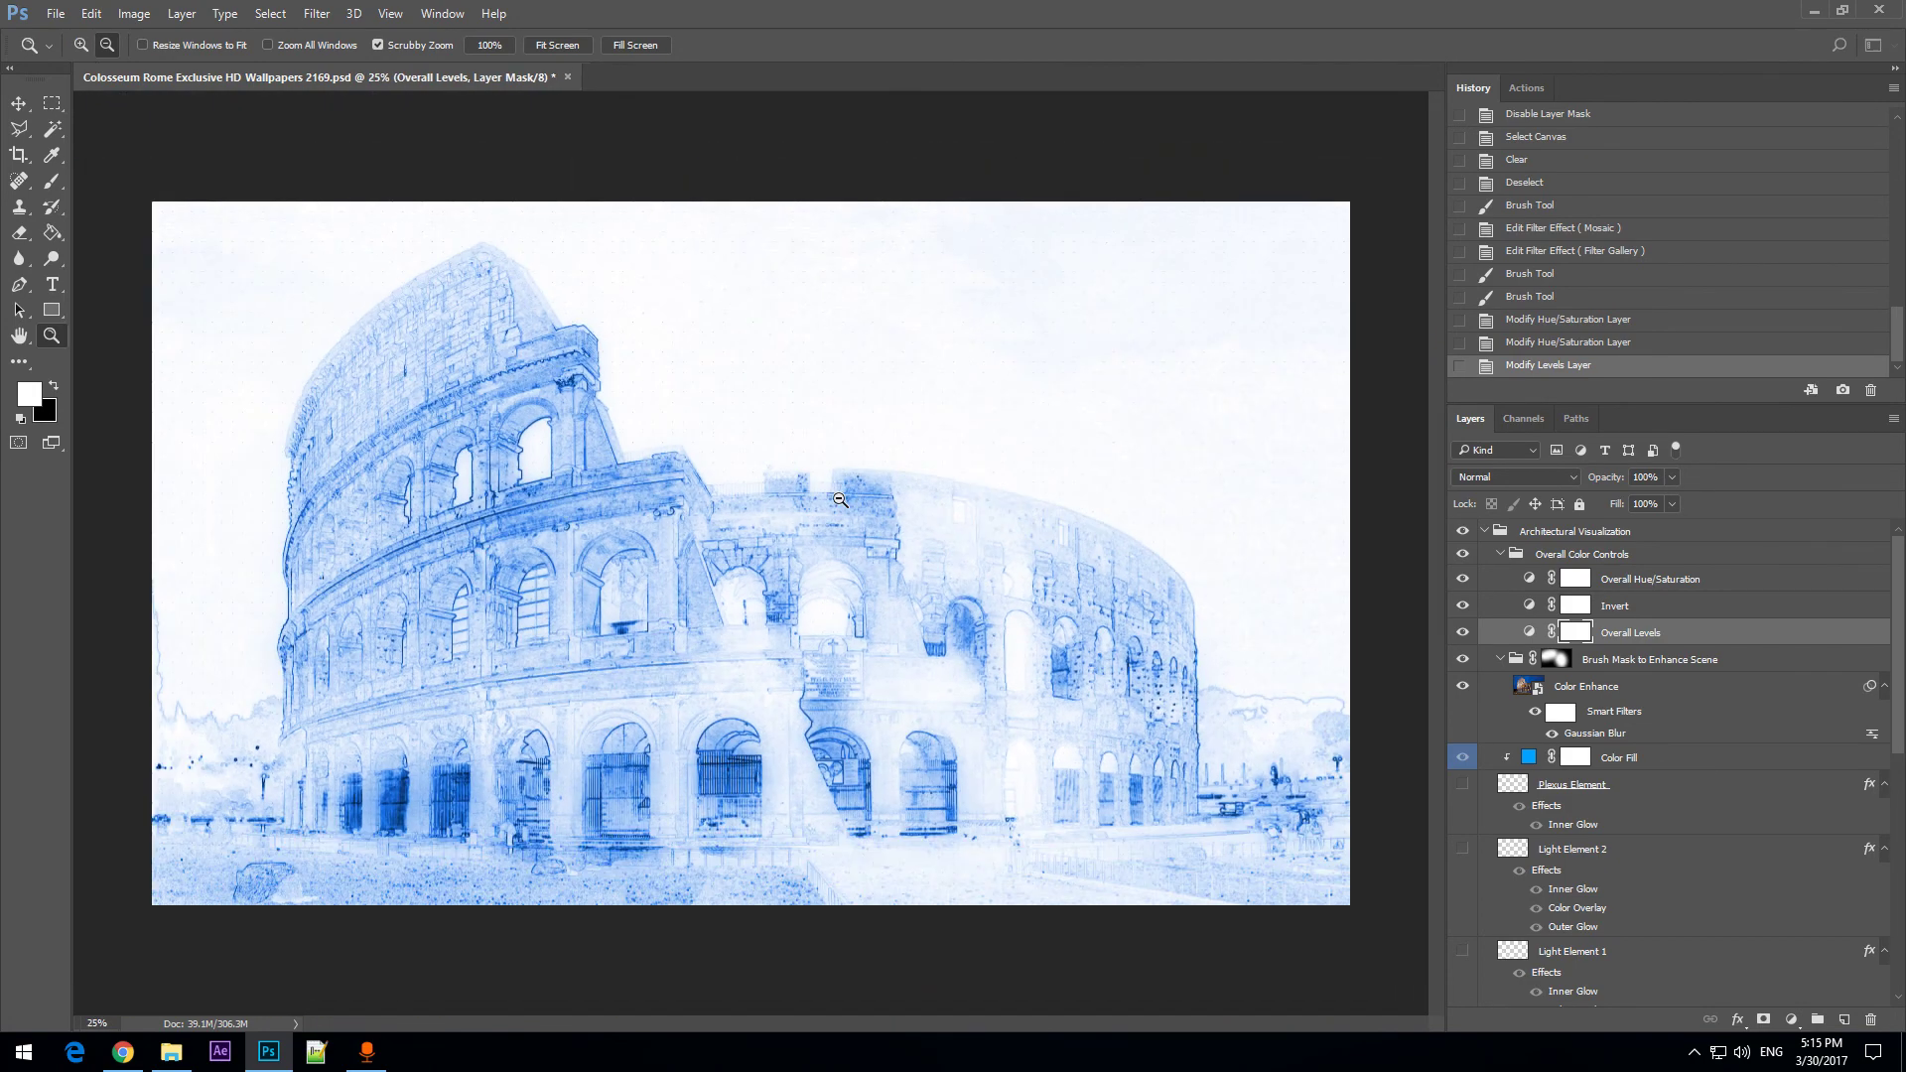
drag(782, 451, 783, 451)
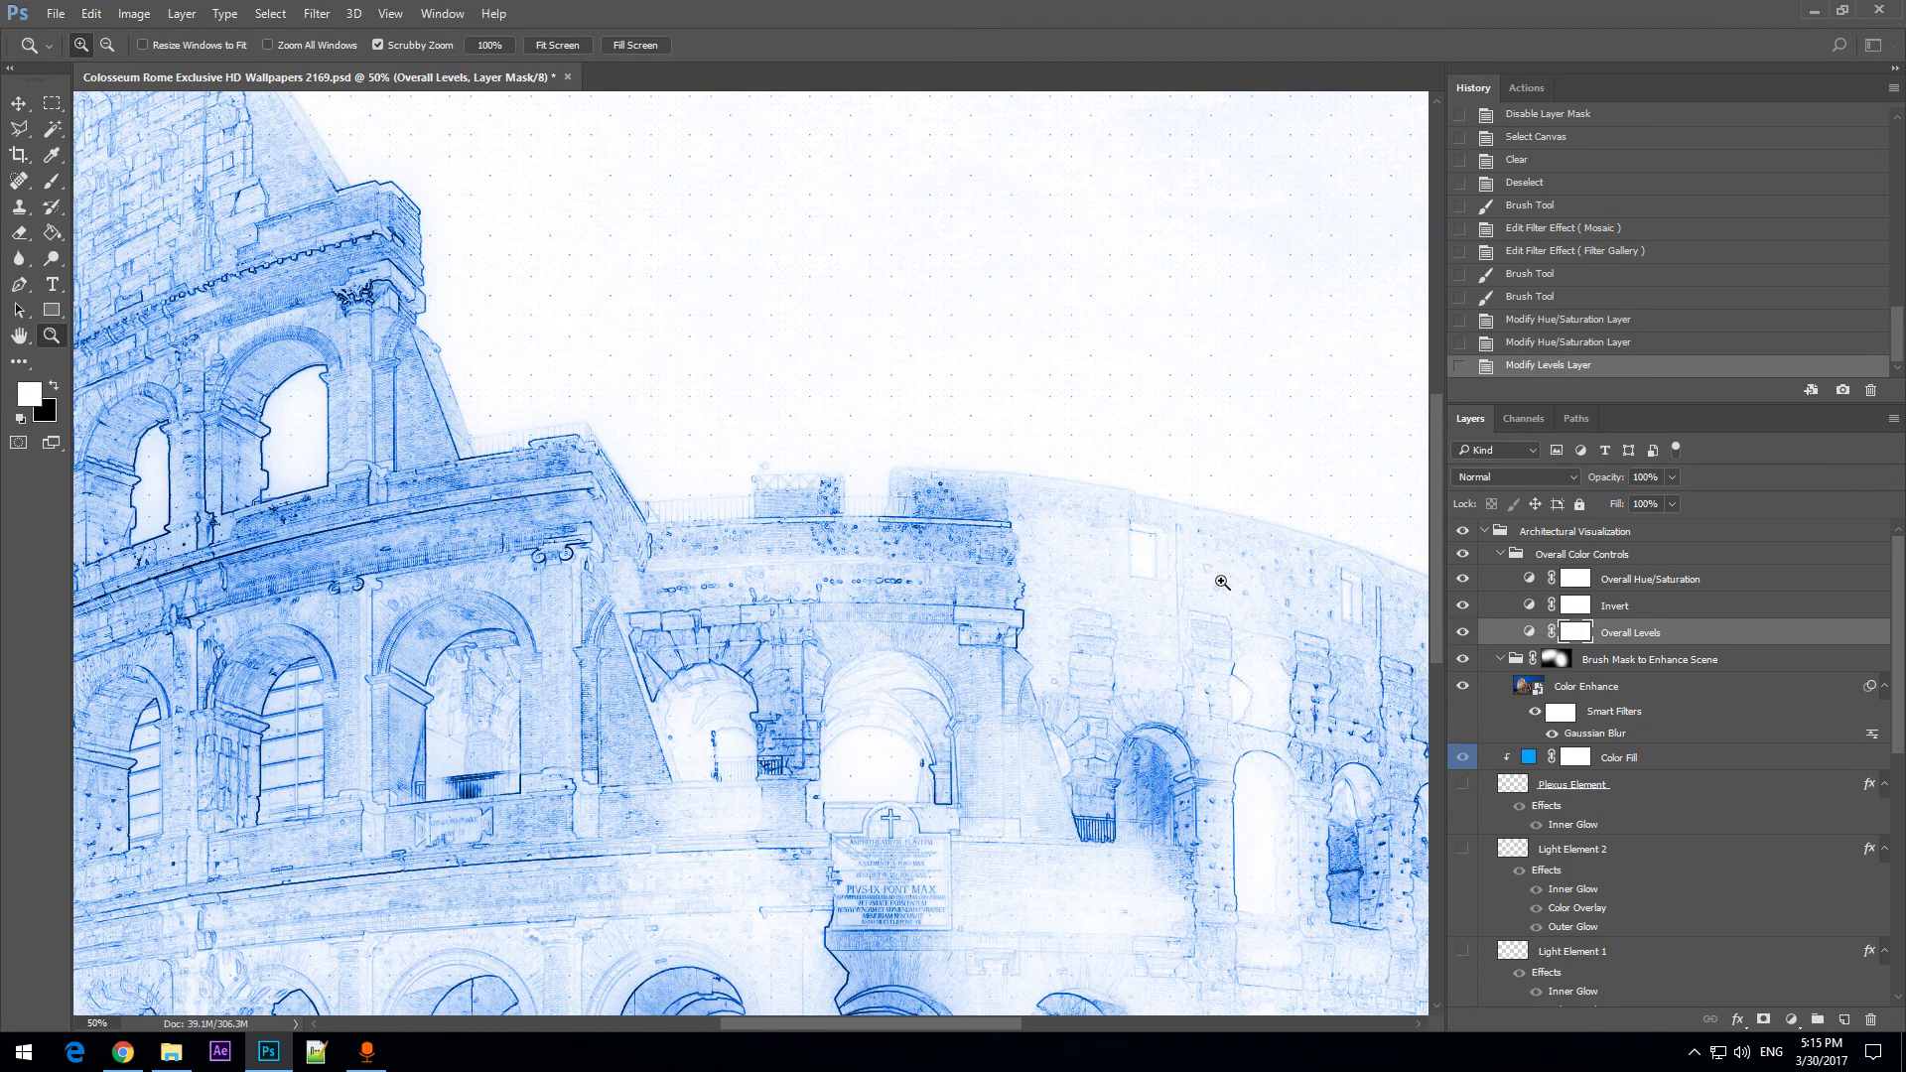
click(1463, 632)
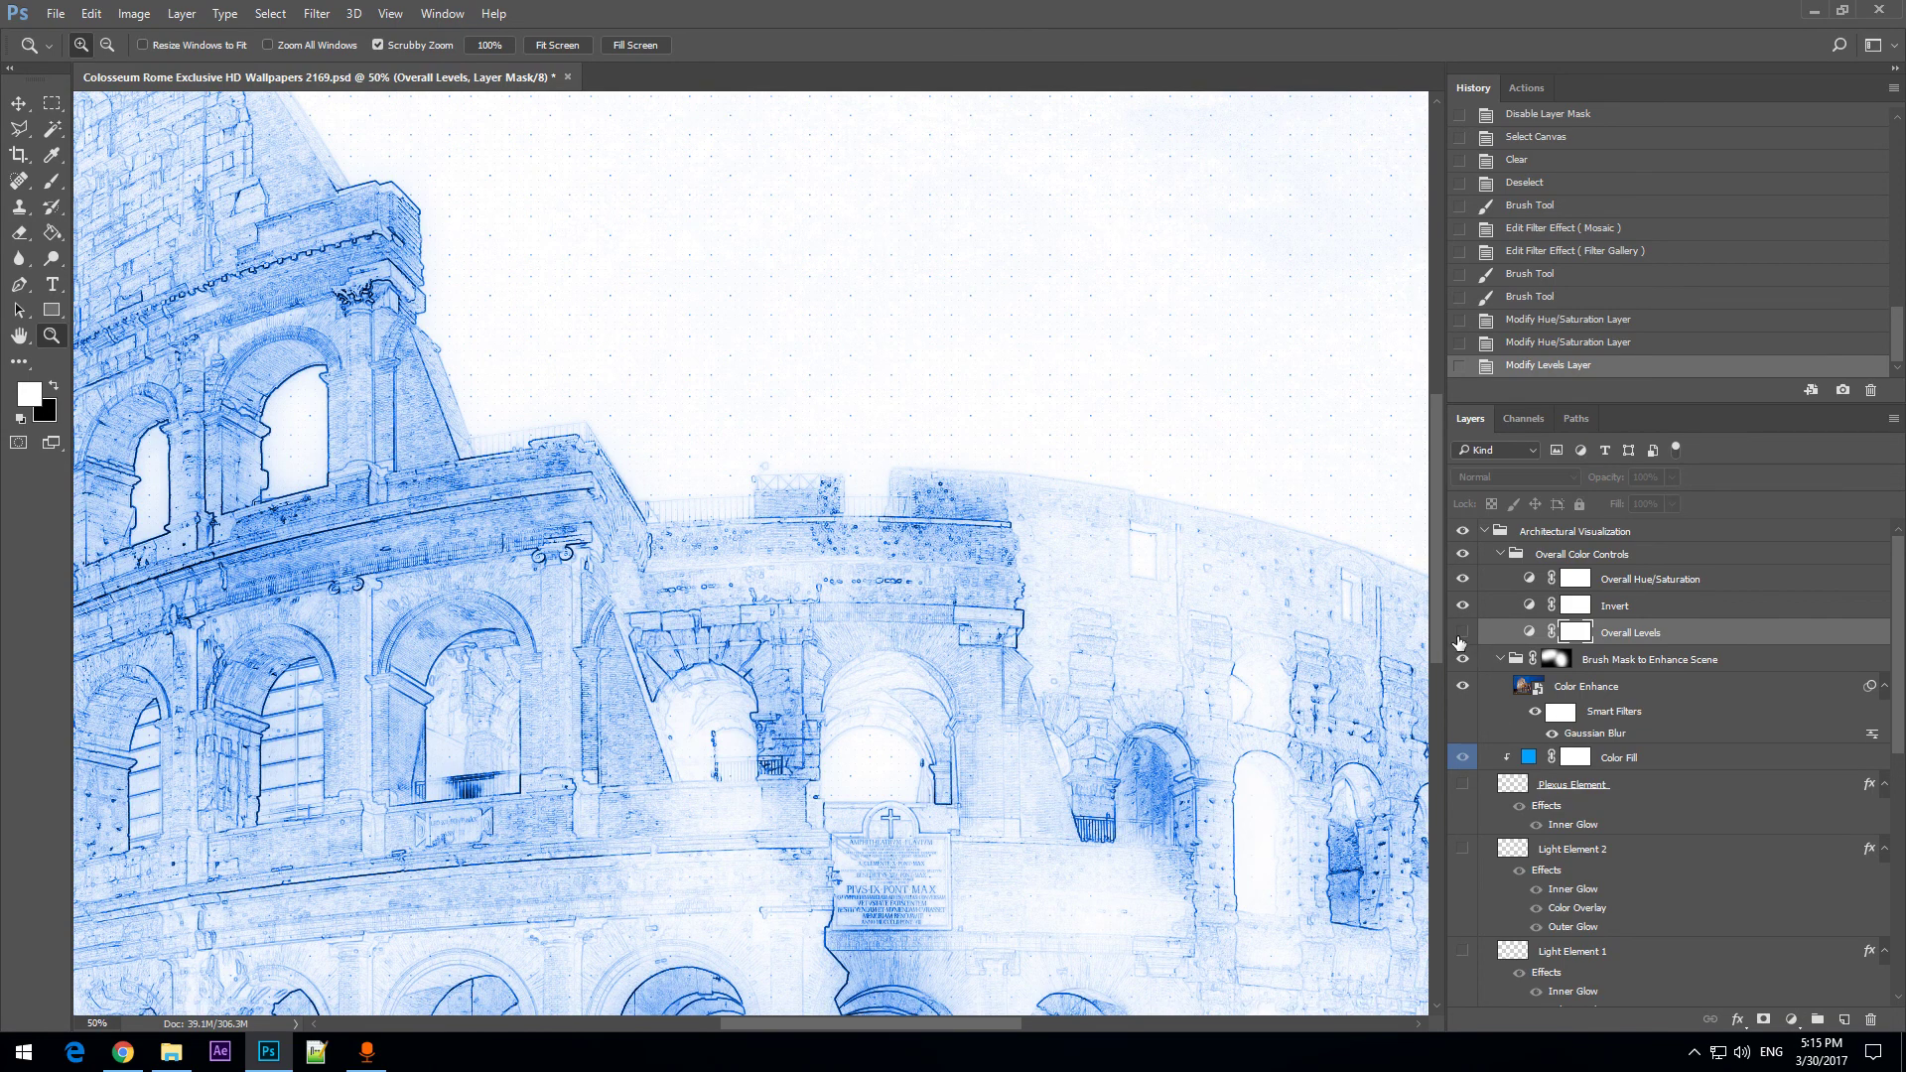
alt+click(760, 573)
alt+click(760, 573)
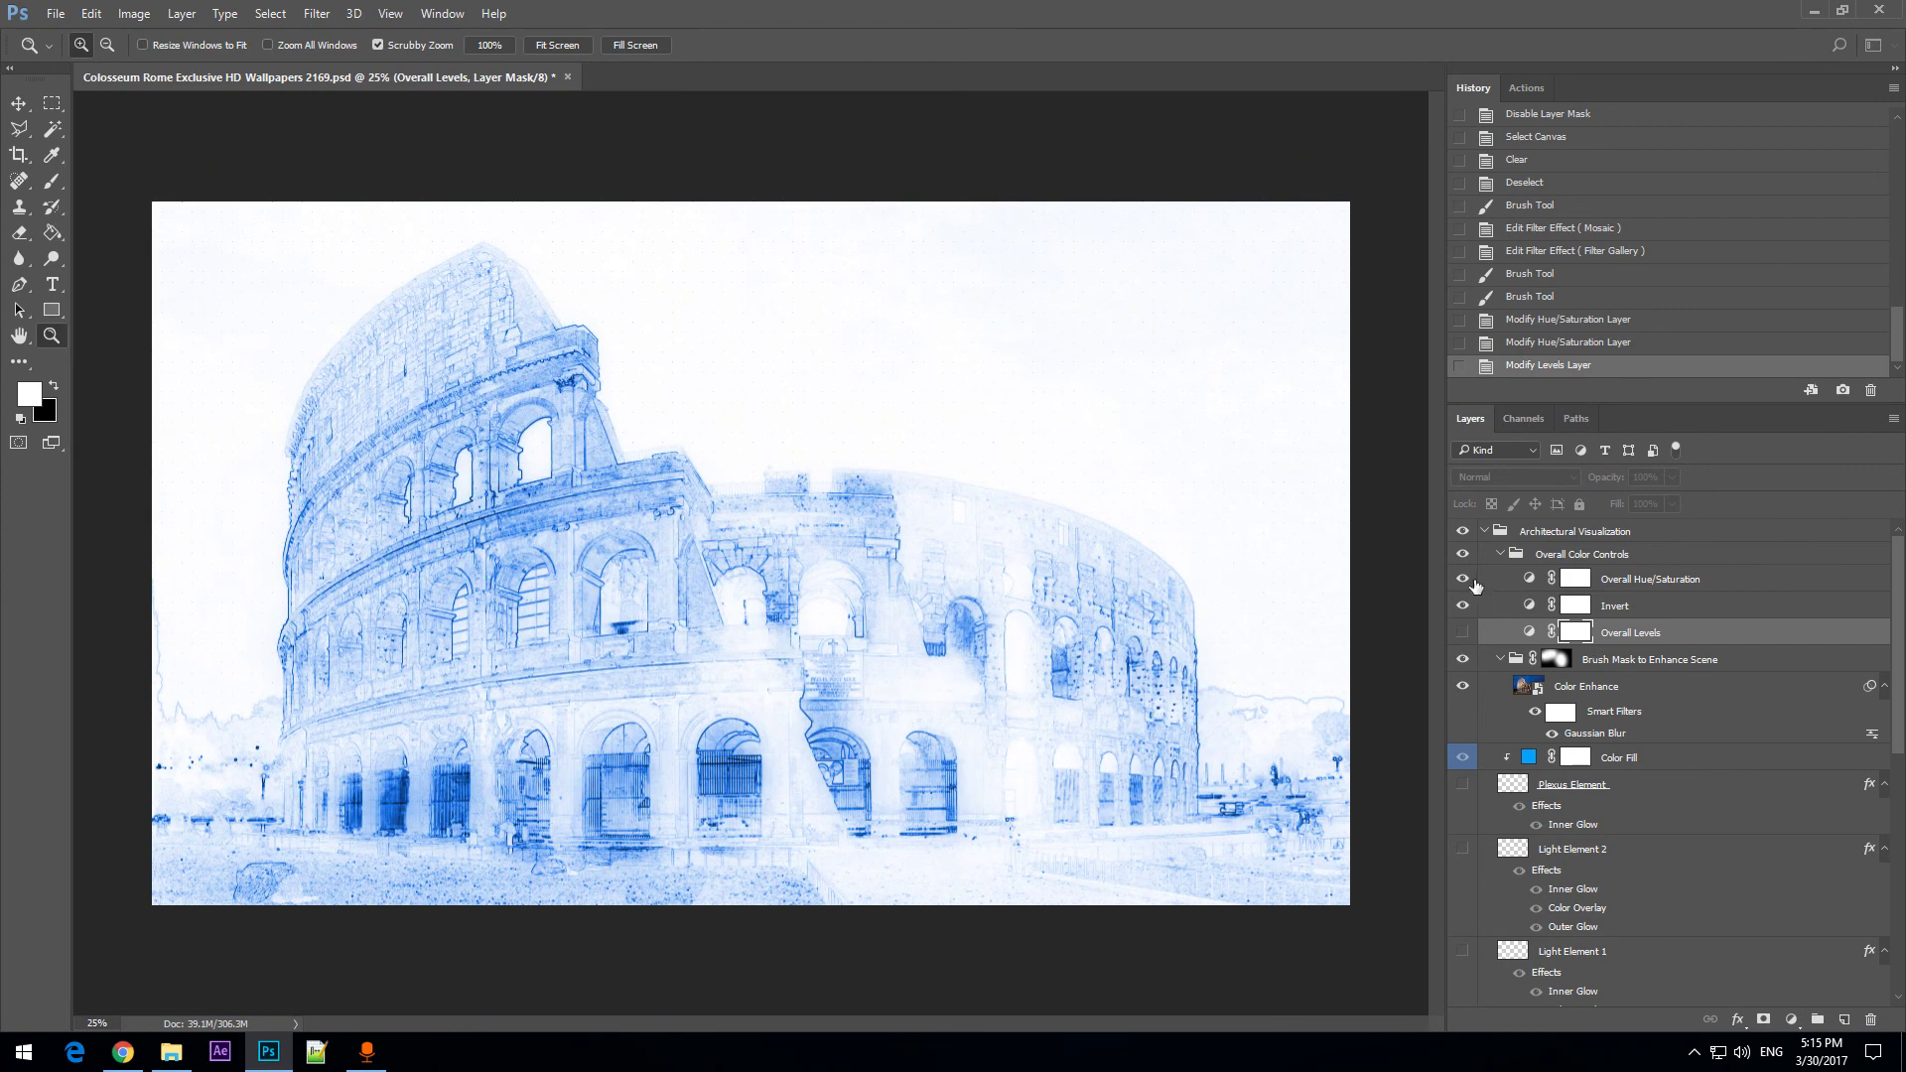
click(1625, 587)
Drop the Hue/Saturation saturation so the image turns near greyscale.
double_click(1529, 579)
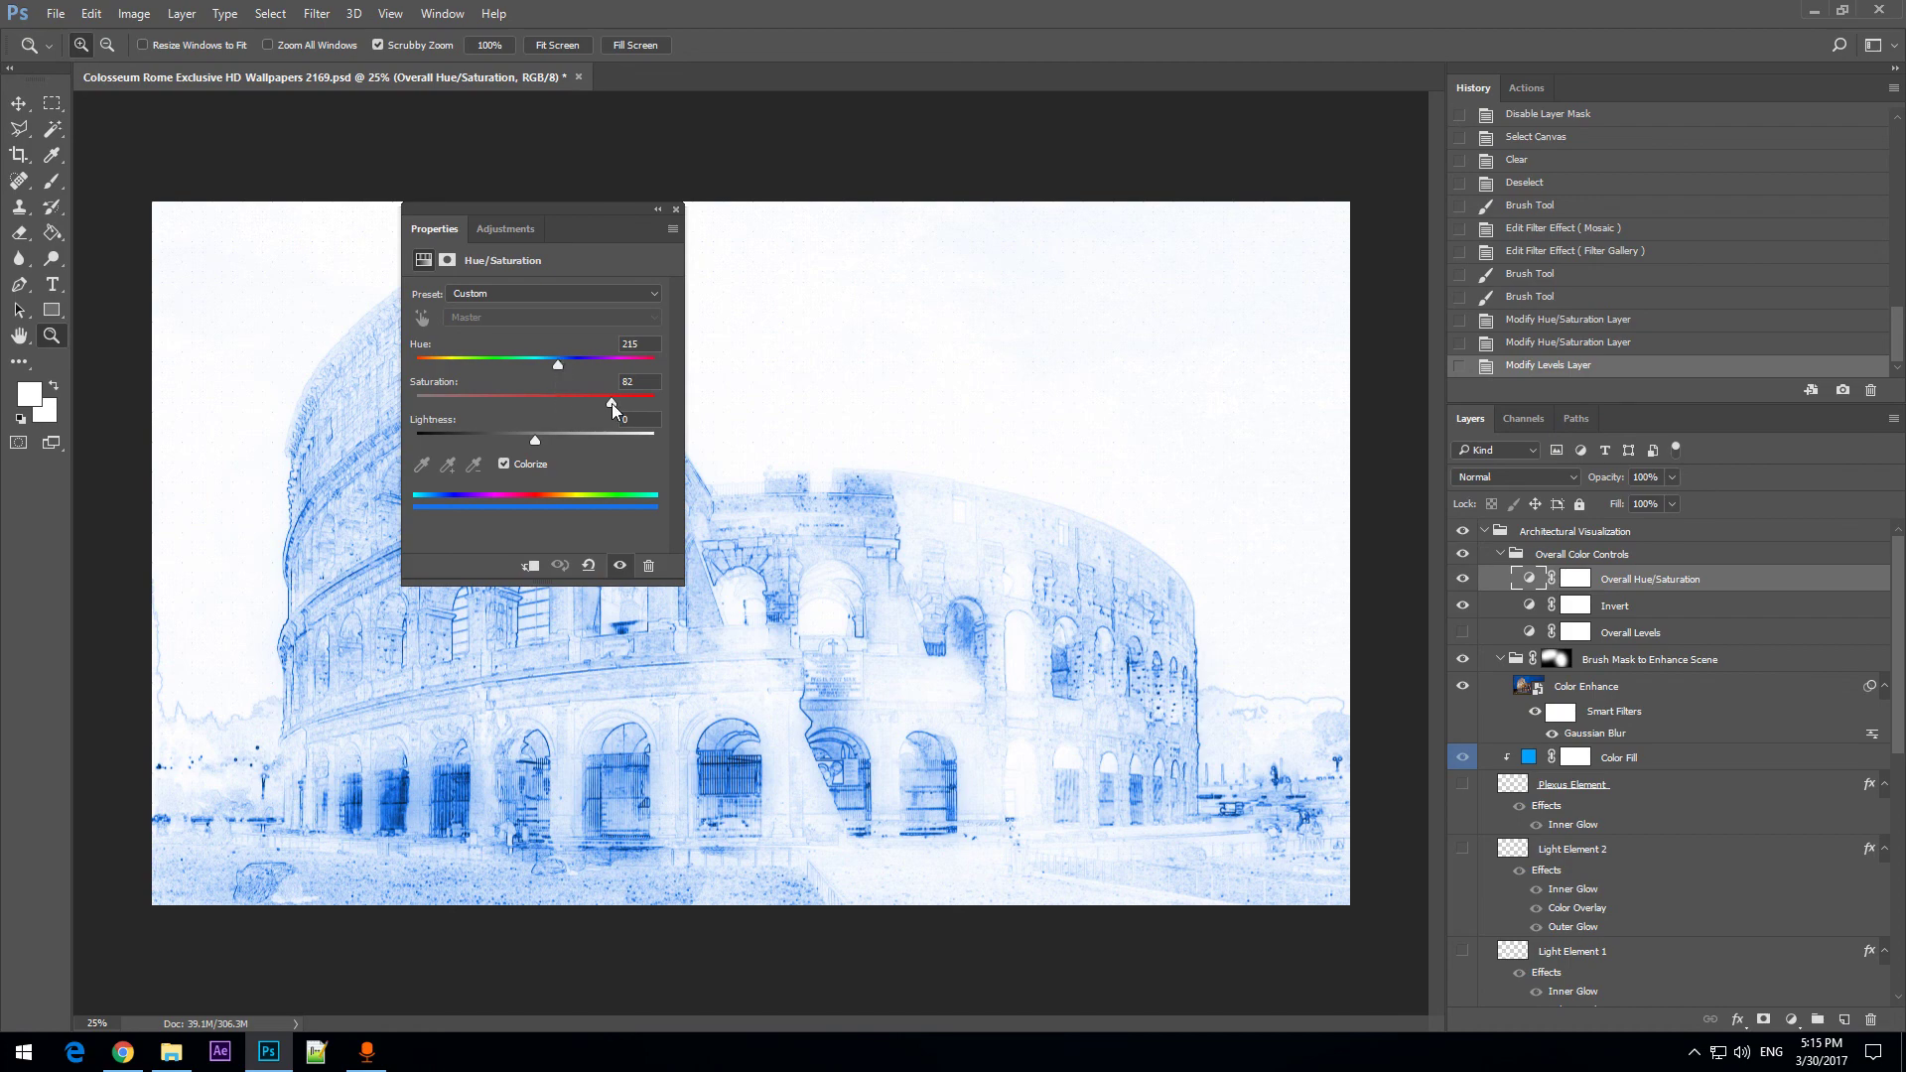
drag(612, 403, 425, 404)
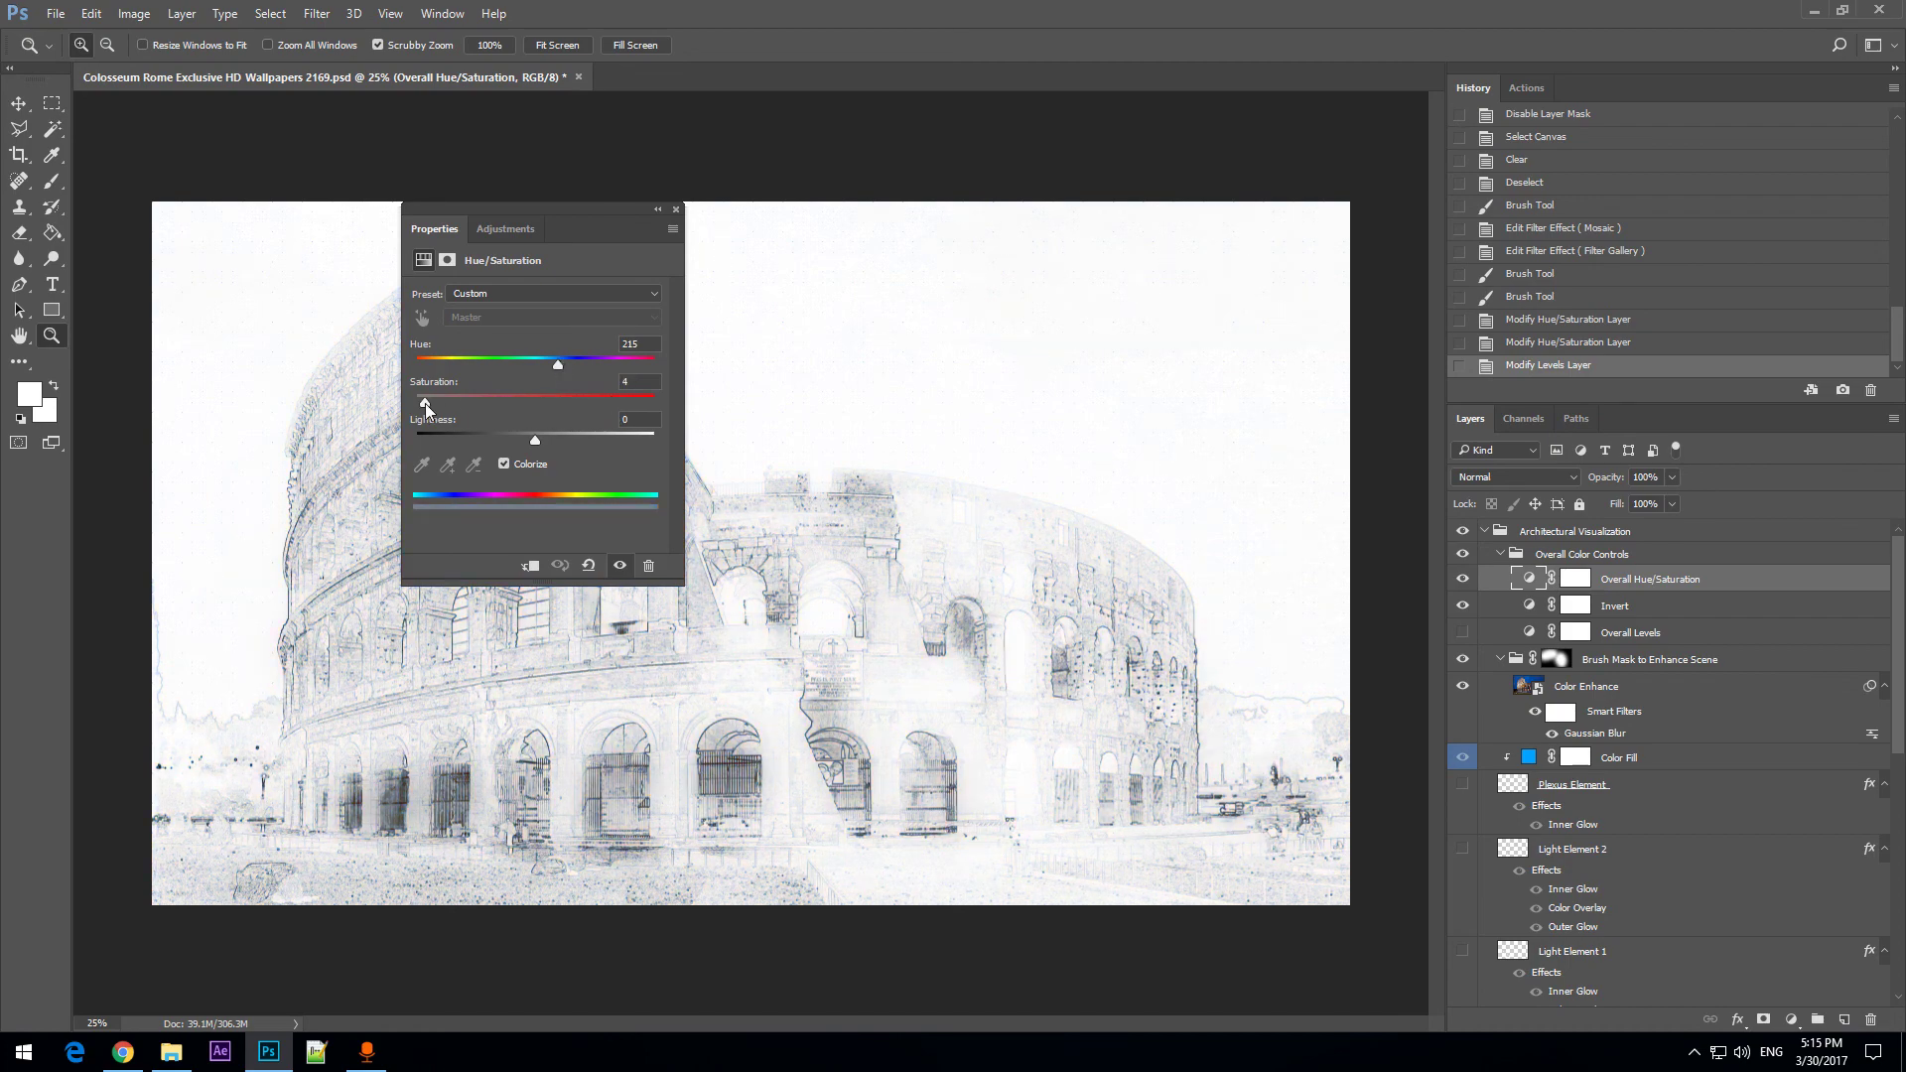
click(893, 781)
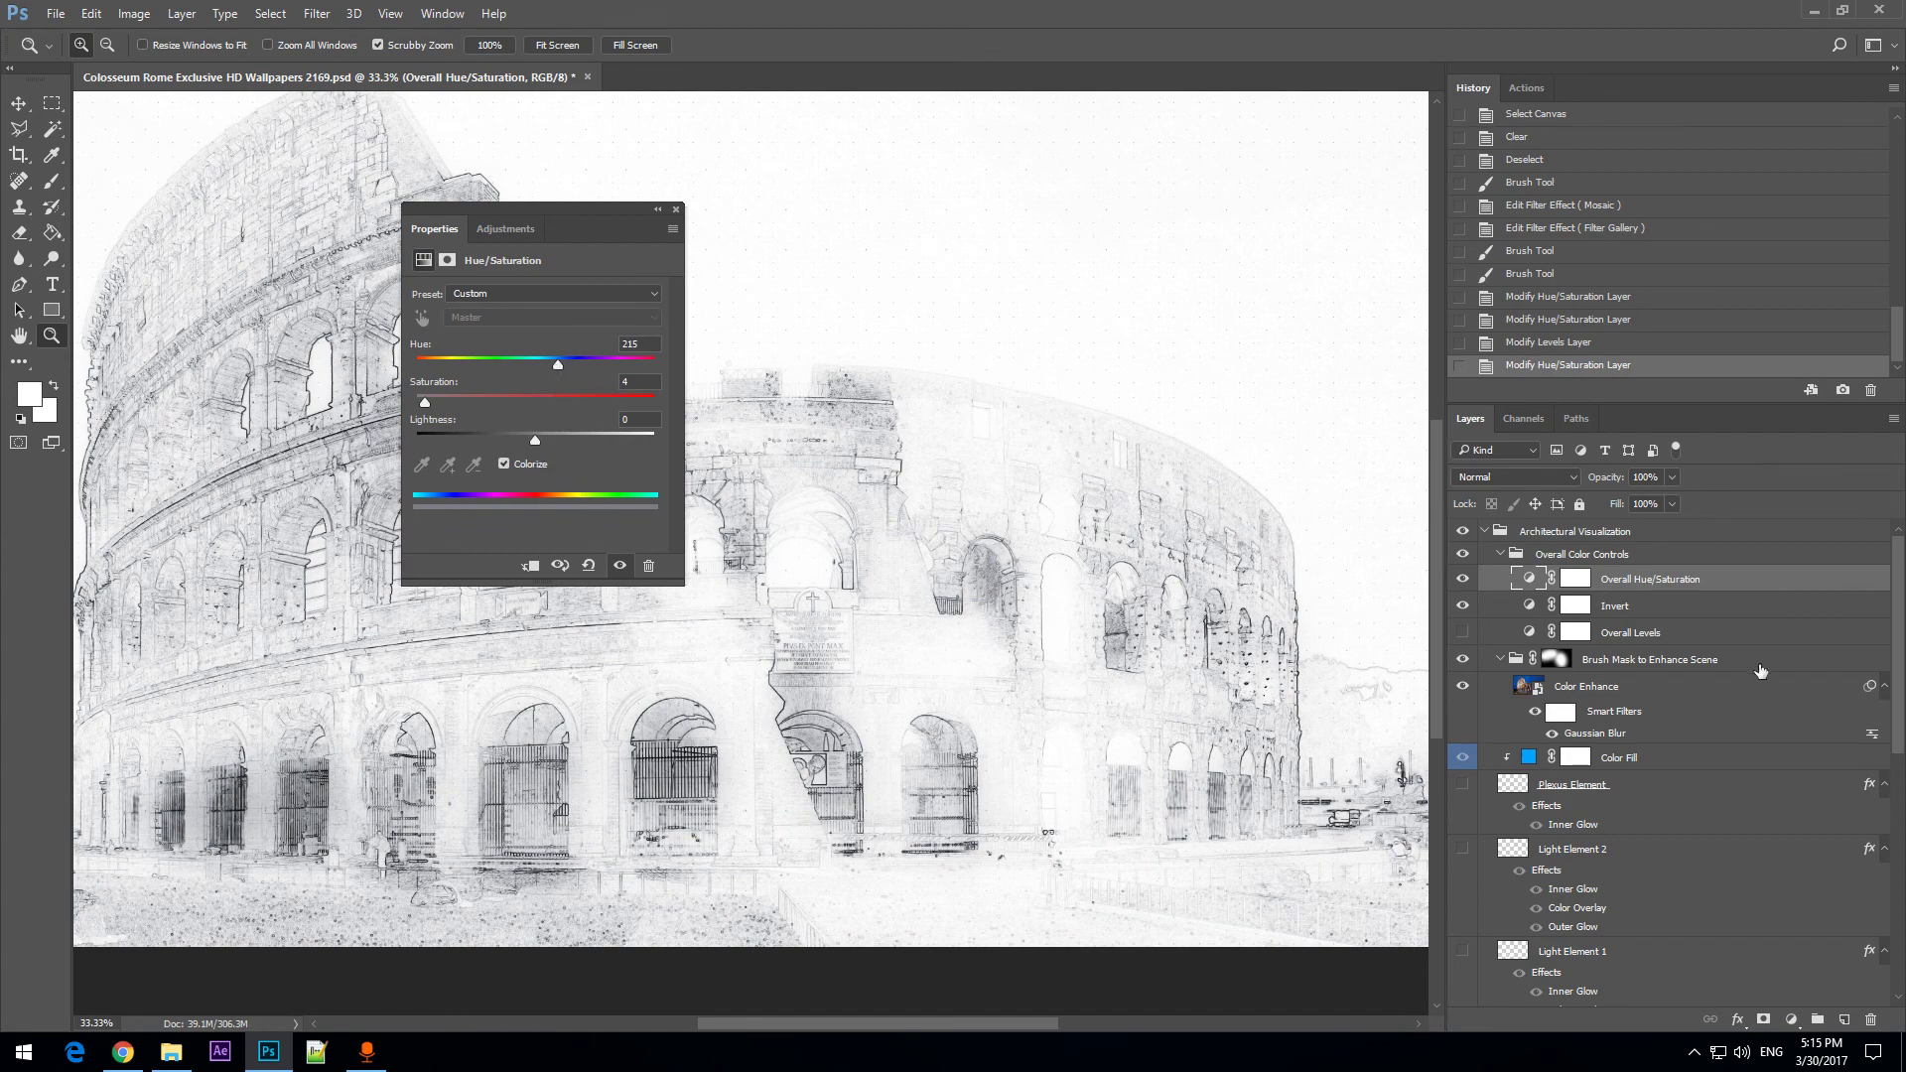
Turn Overall Levels back on and darken it with midtones at 1.60 and more contrast.
click(1633, 635)
click(1462, 632)
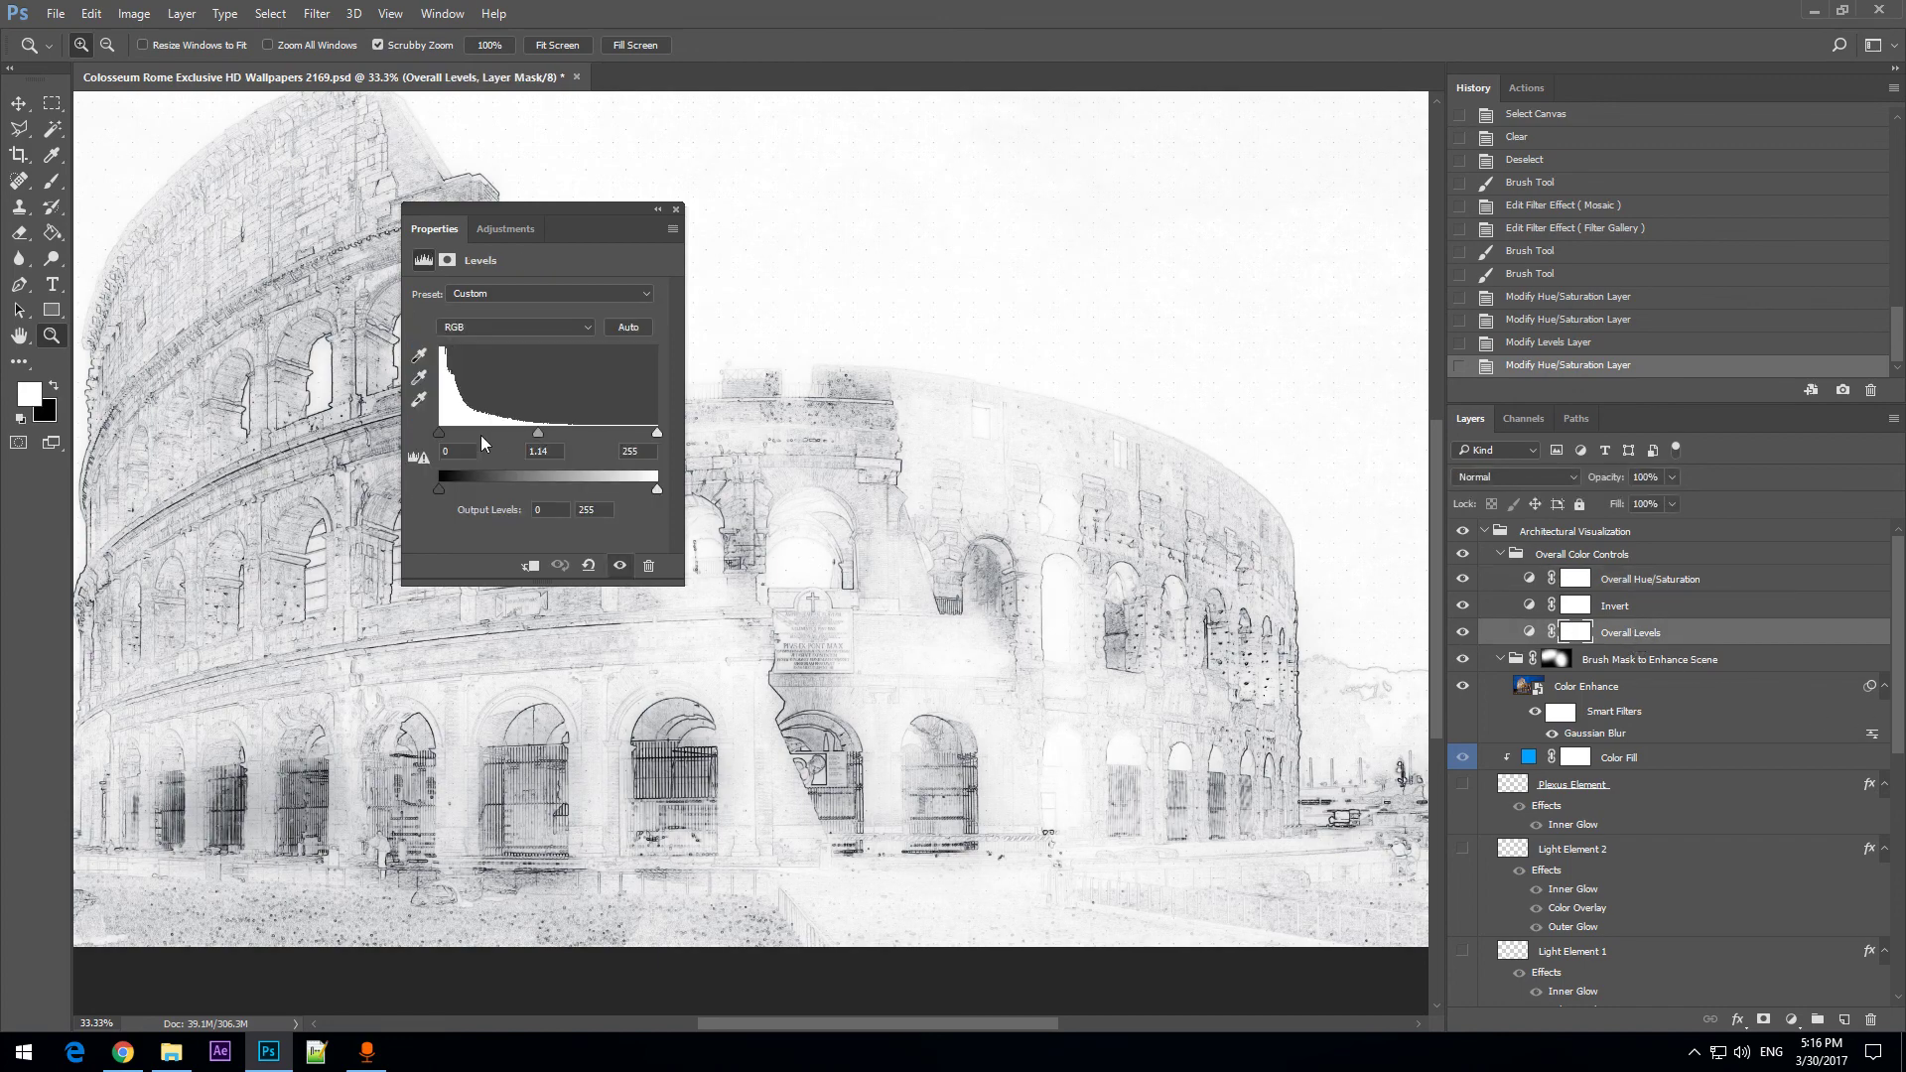
drag(439, 434, 391, 439)
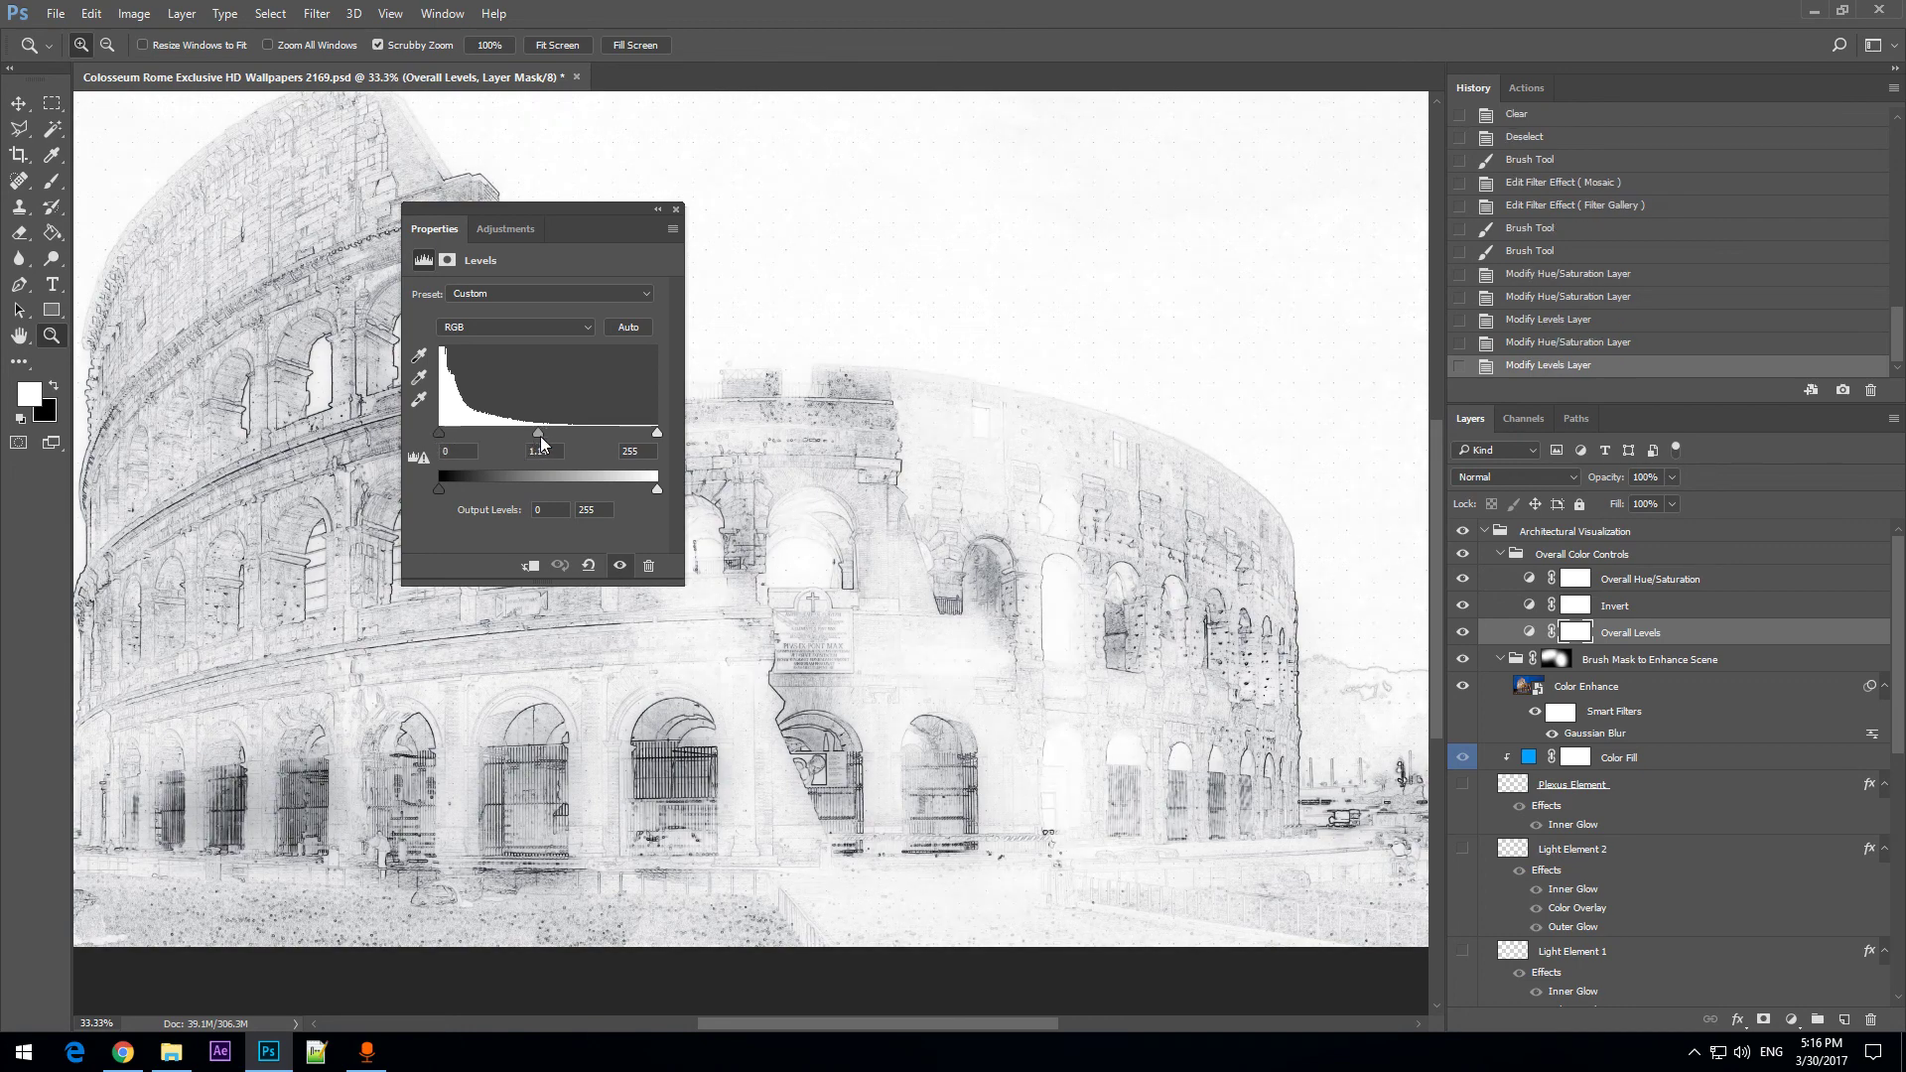
mouse_move(540, 437)
mouse_down()
mouse_move(494, 437)
mouse_move(510, 437)
mouse_up()
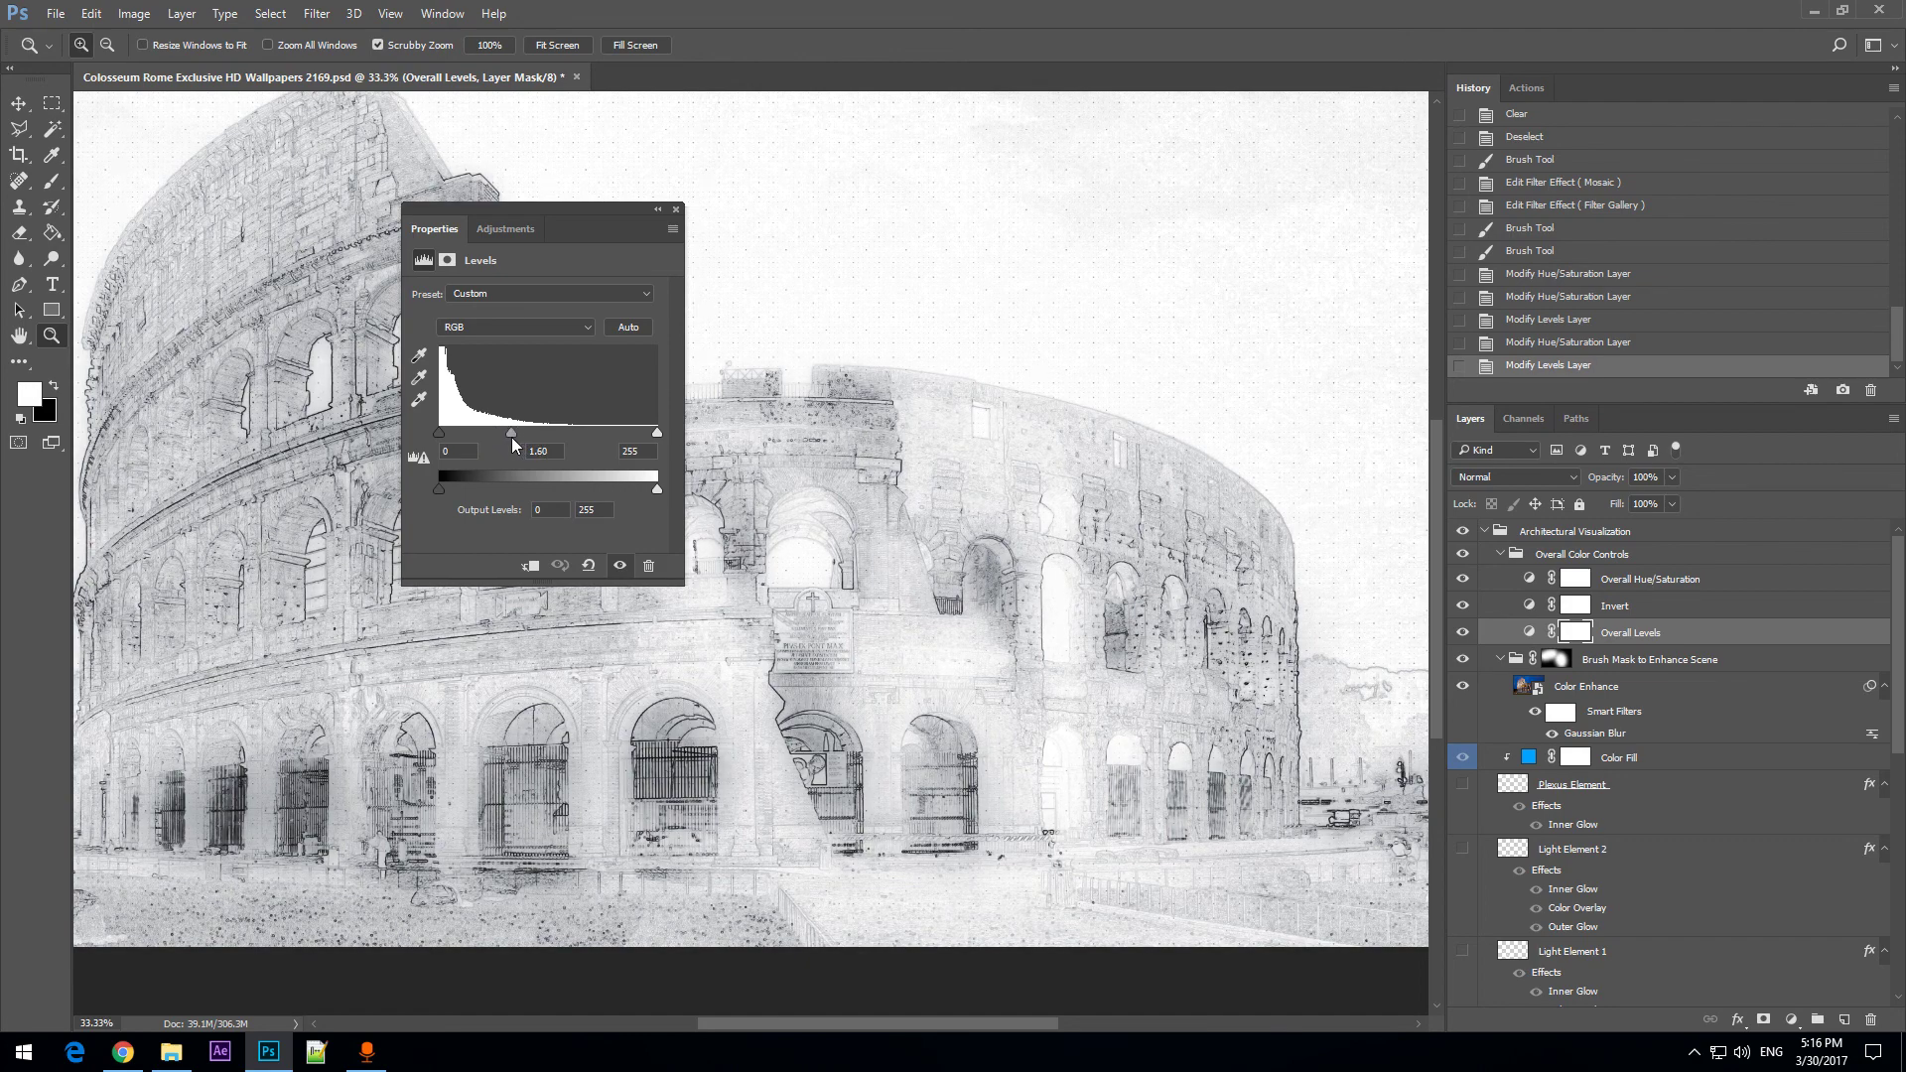
mouse_move(657, 431)
mouse_down()
mouse_move(587, 432)
mouse_move(664, 437)
mouse_up()
Keep Colorize on in Hue/Saturation and set the blue tint's Saturation to 70.
click(1618, 588)
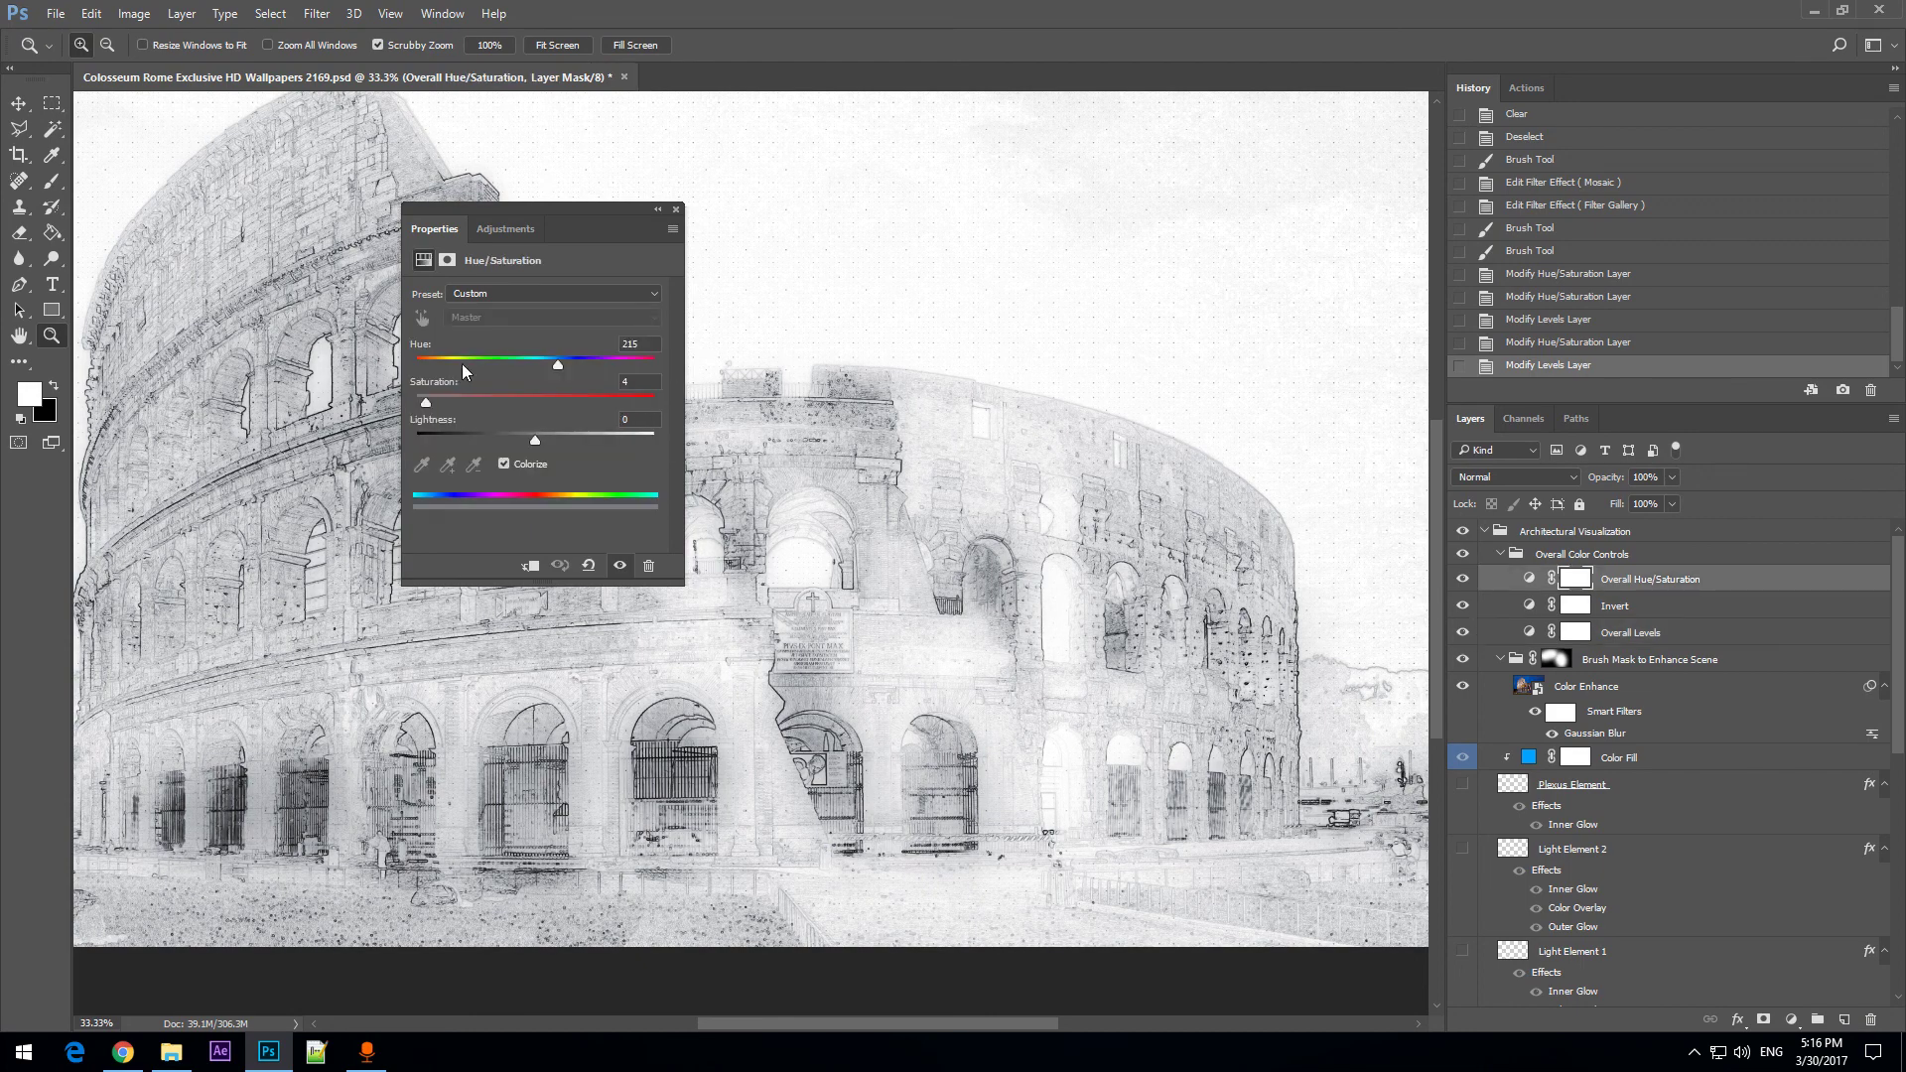
click(504, 464)
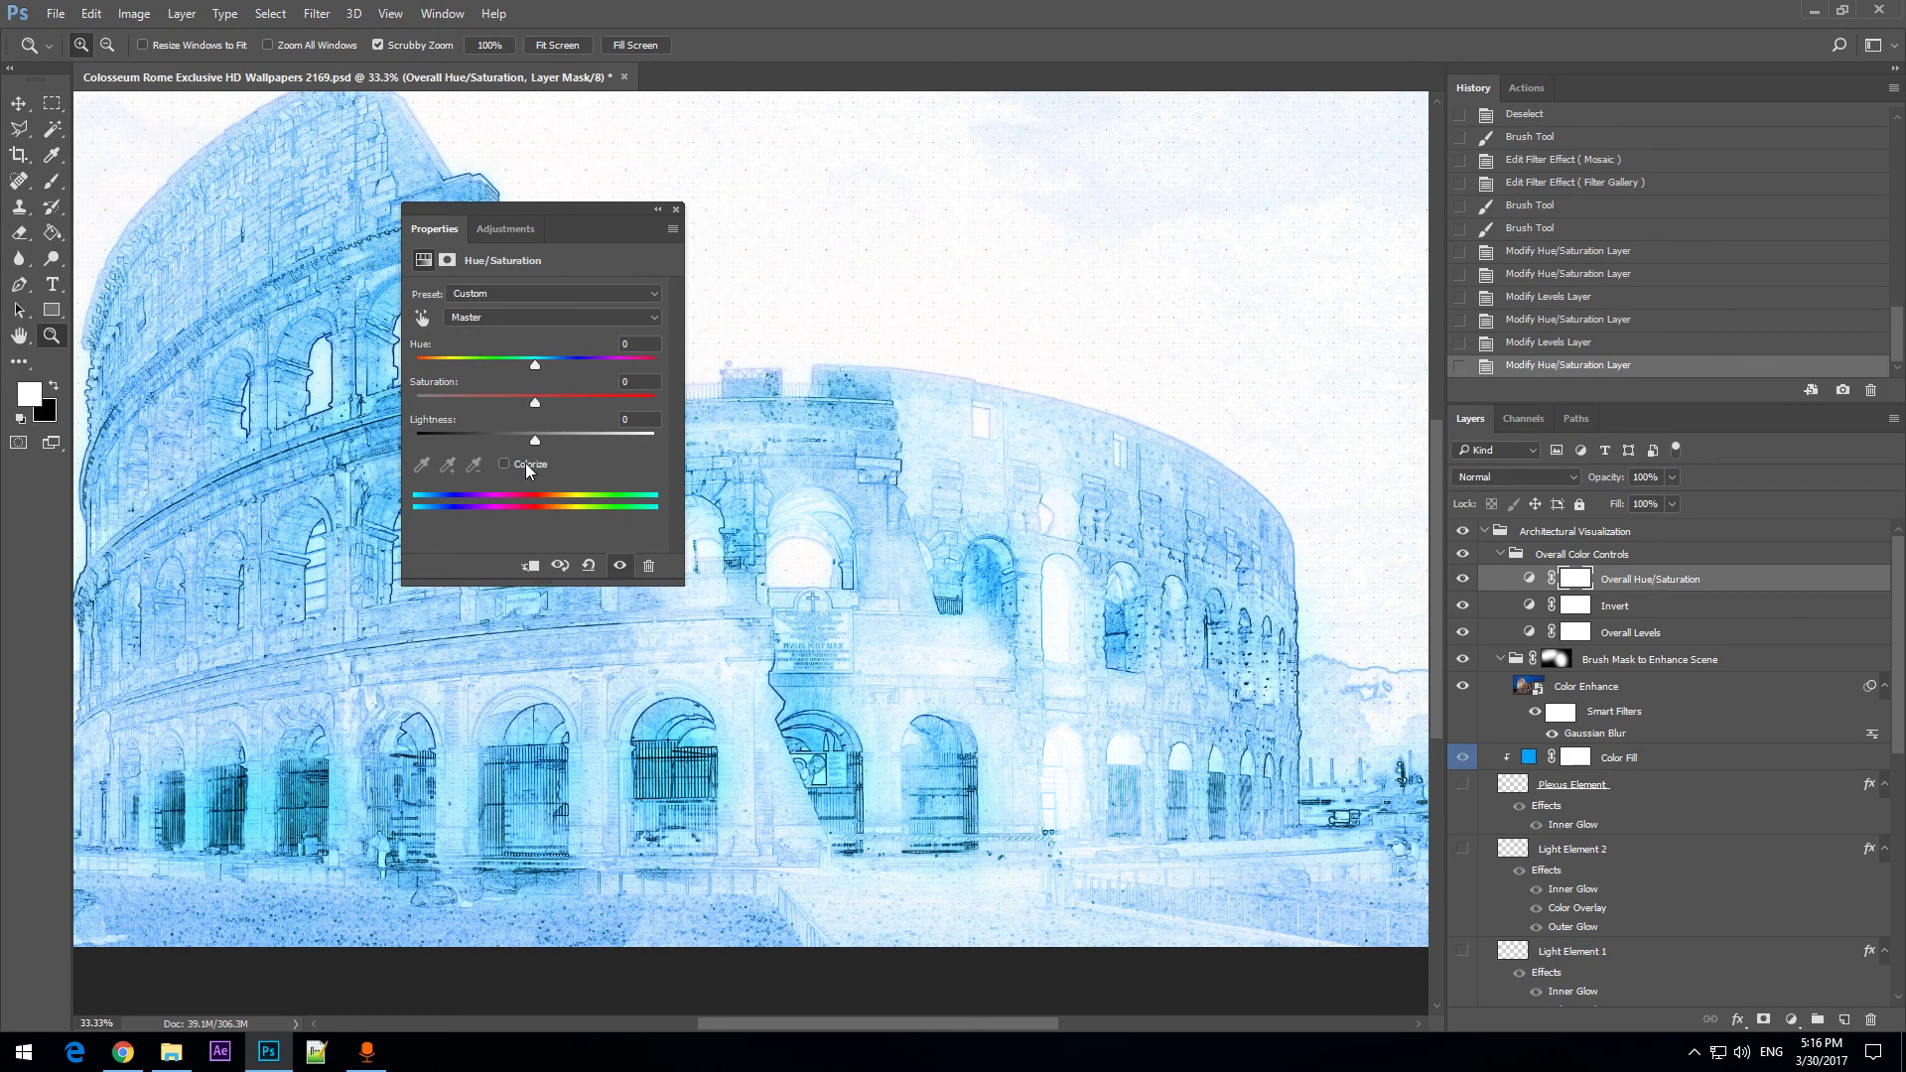
click(526, 462)
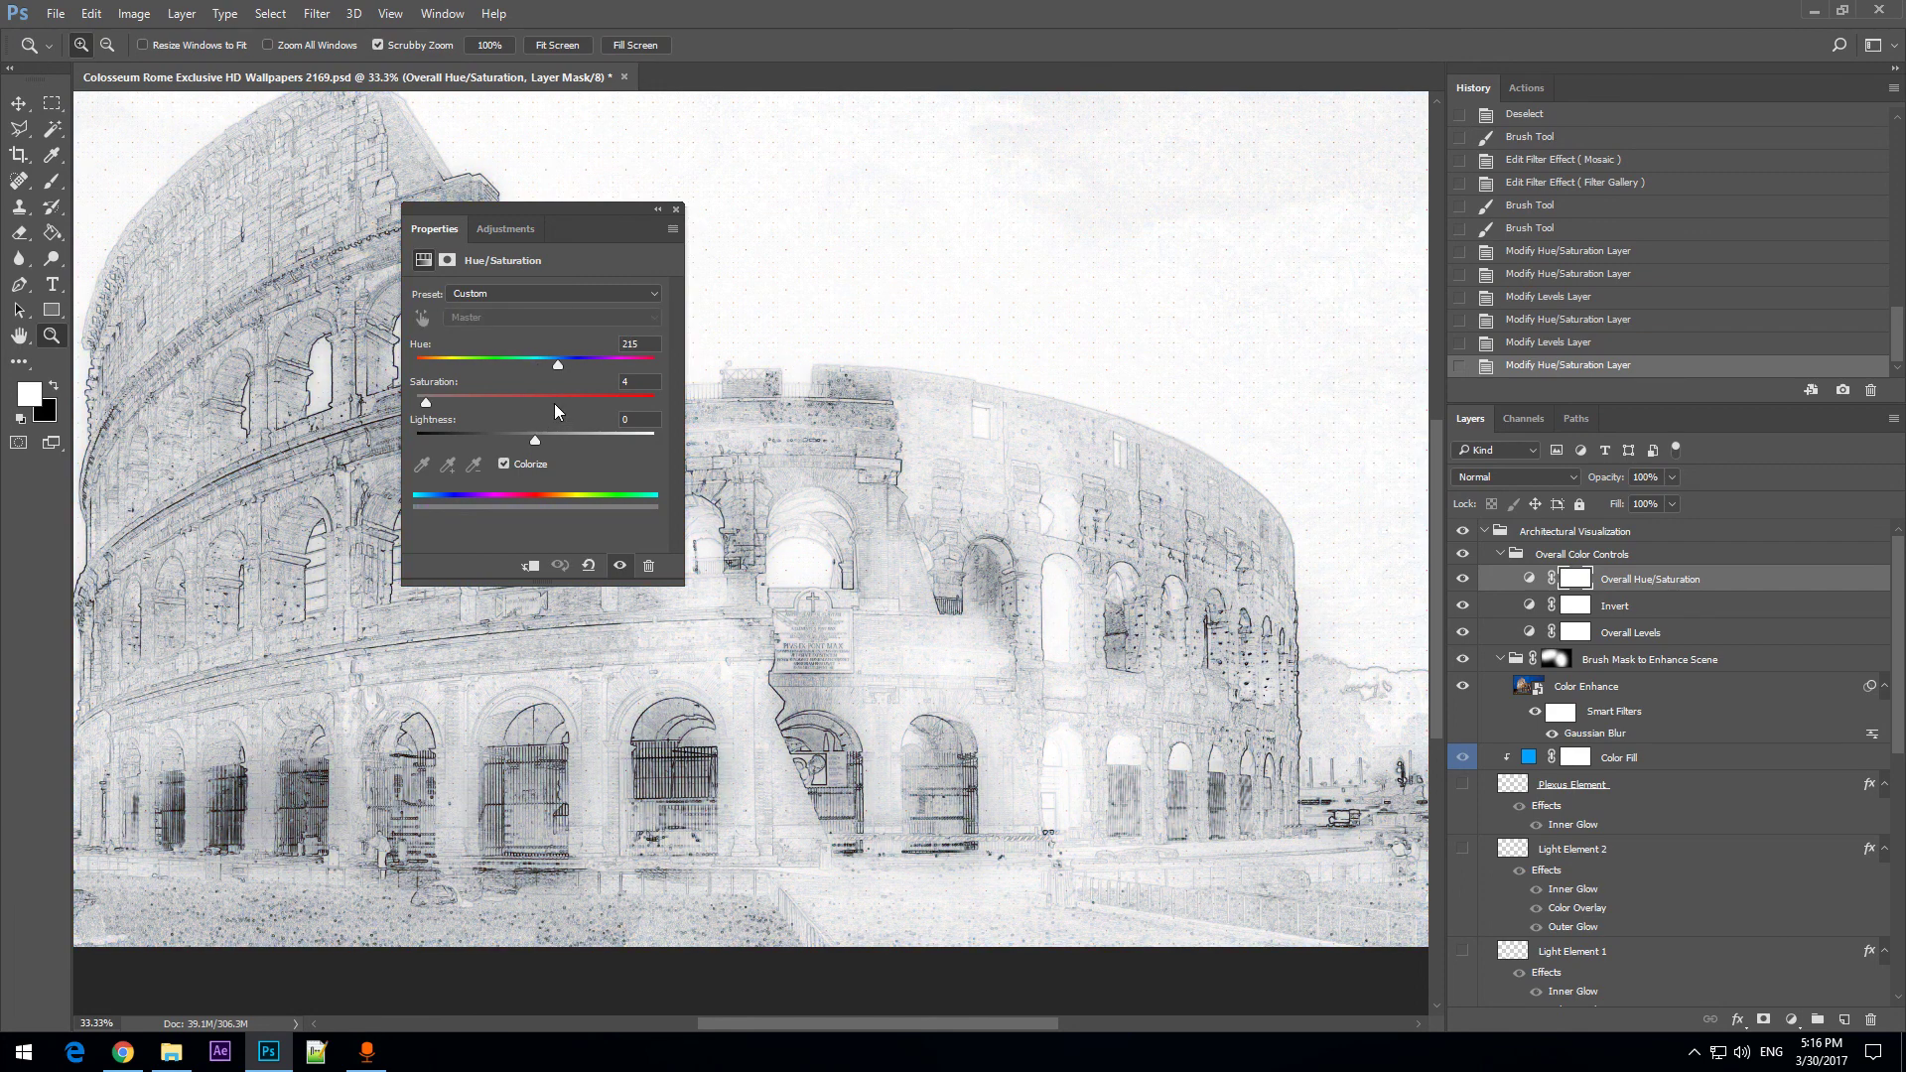
click(557, 400)
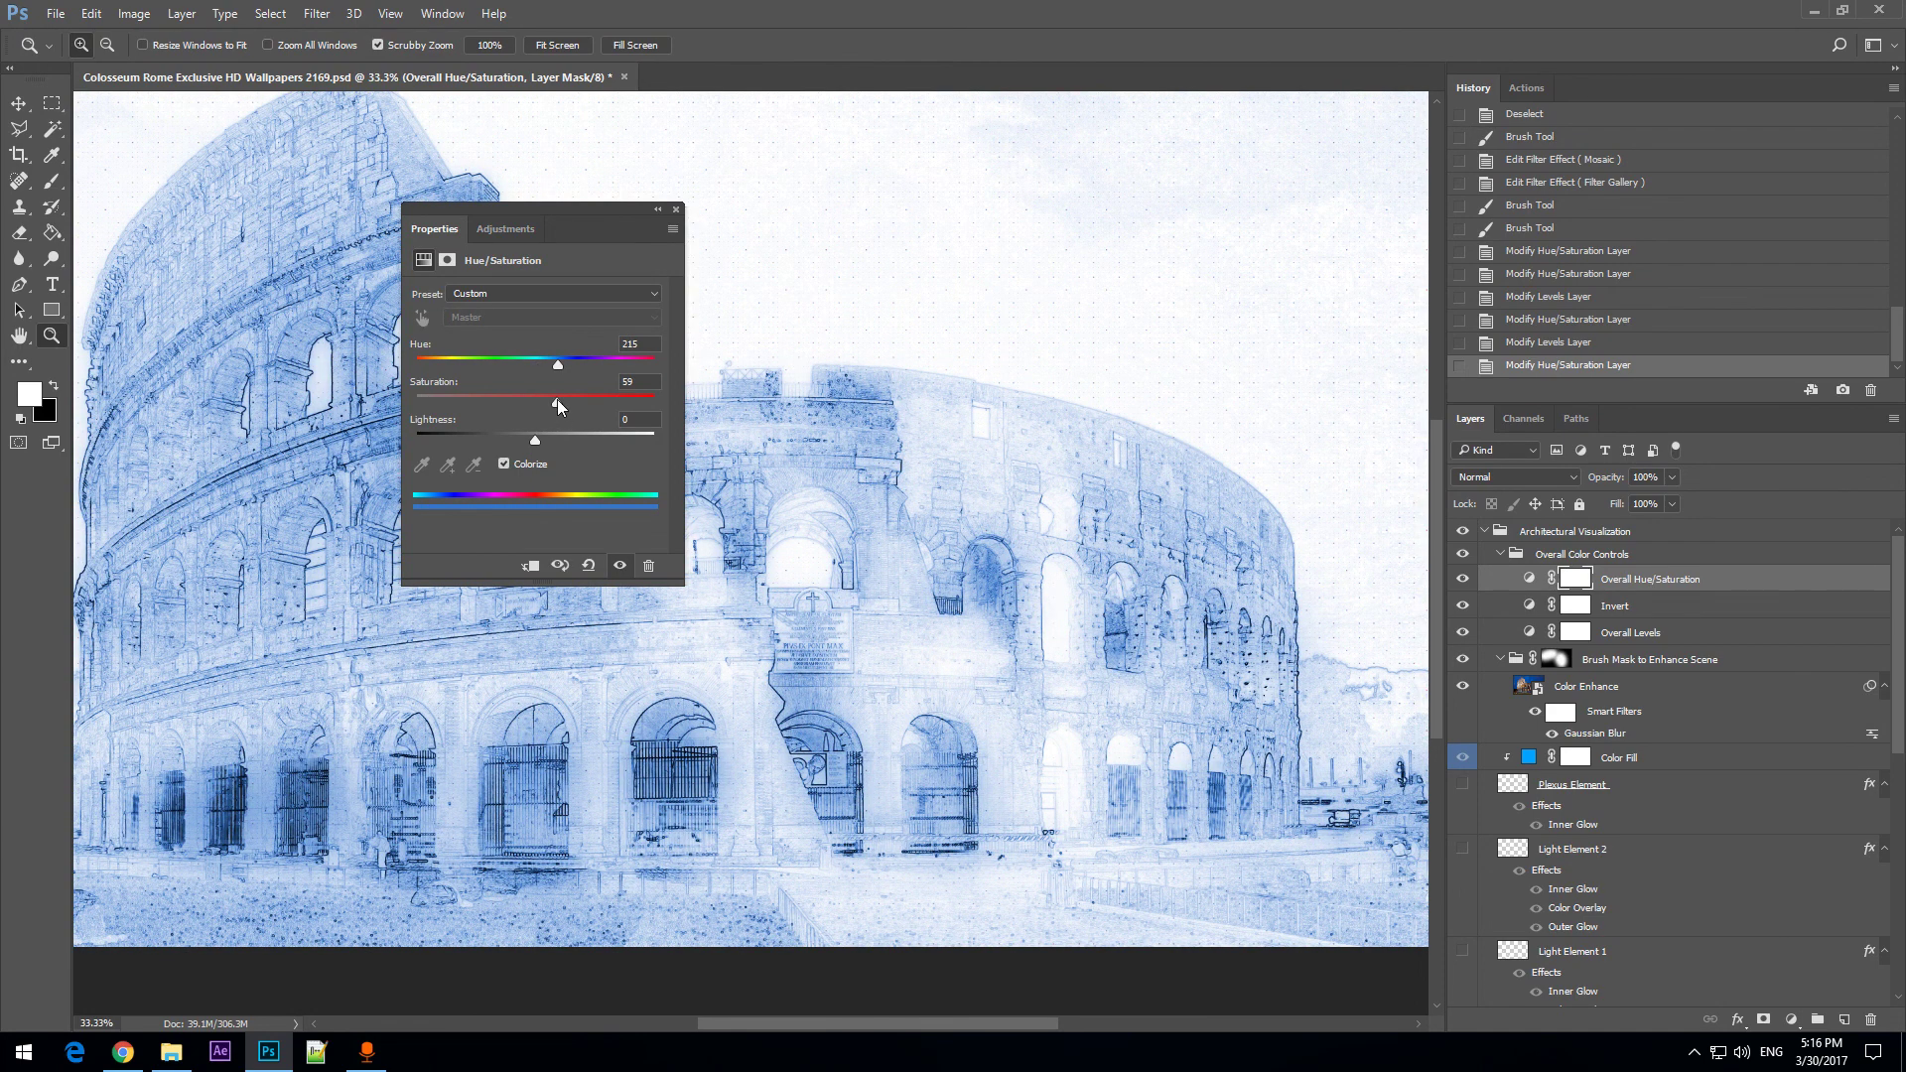
drag(598, 401, 584, 402)
Hide the Overall Color Controls group and close the adjustment properties.
click(1459, 556)
click(676, 210)
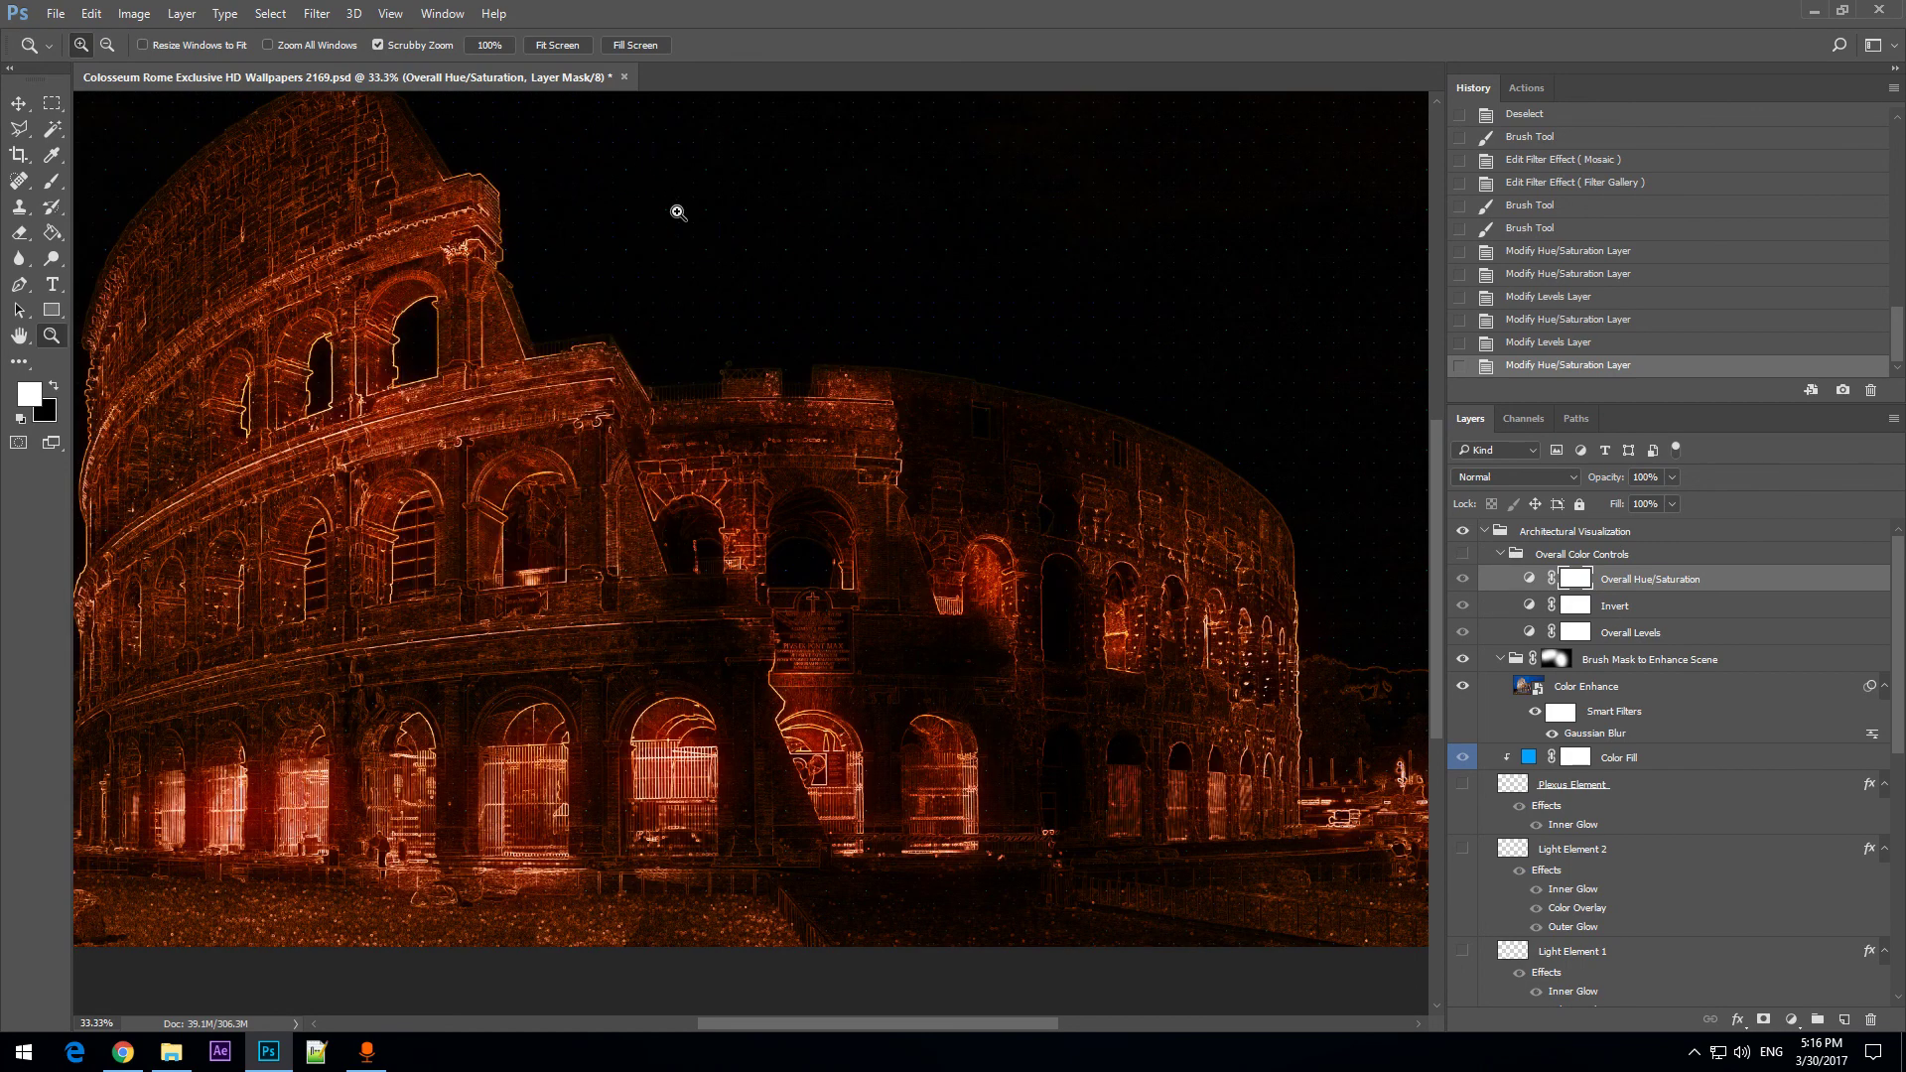
drag(965, 1021, 934, 1021)
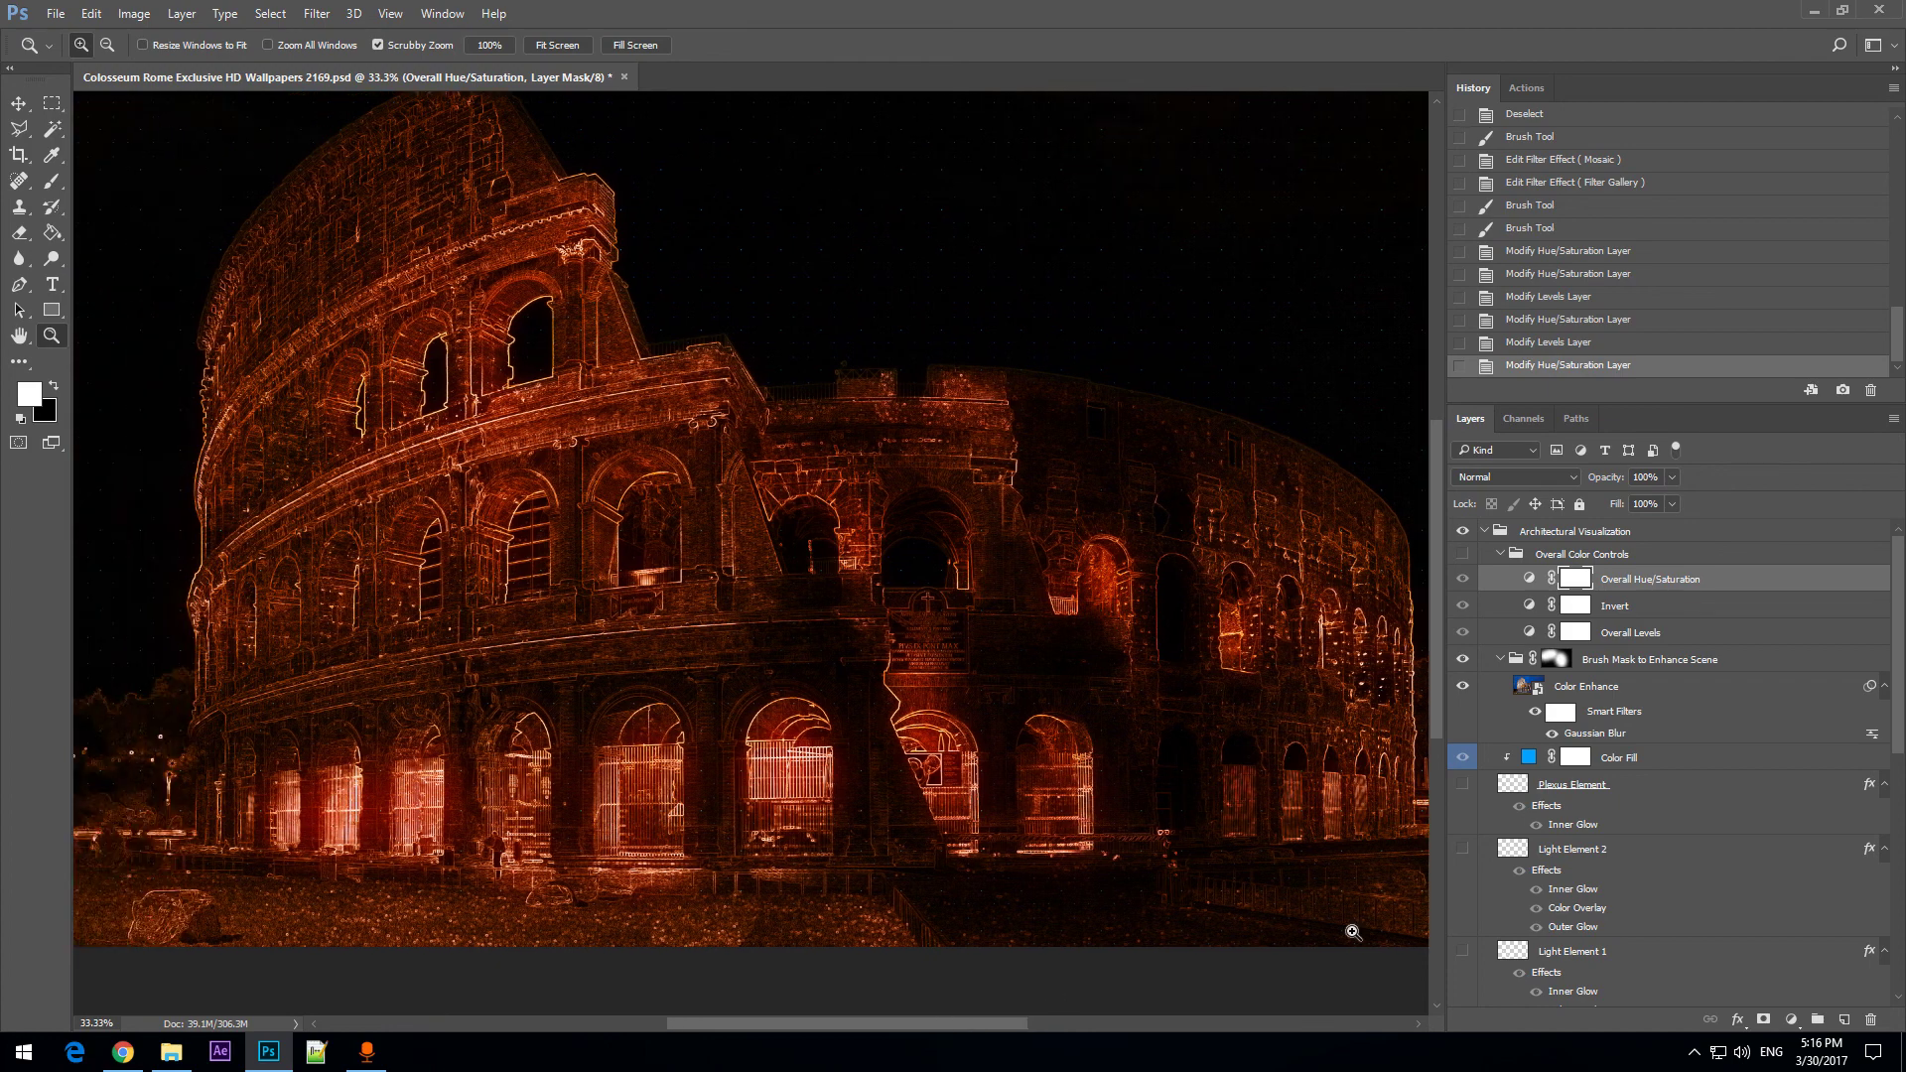
Show Plexus Element, Light Element 2, Light Element 1, the reveal mask group and Background 2.
click(1463, 785)
click(1463, 850)
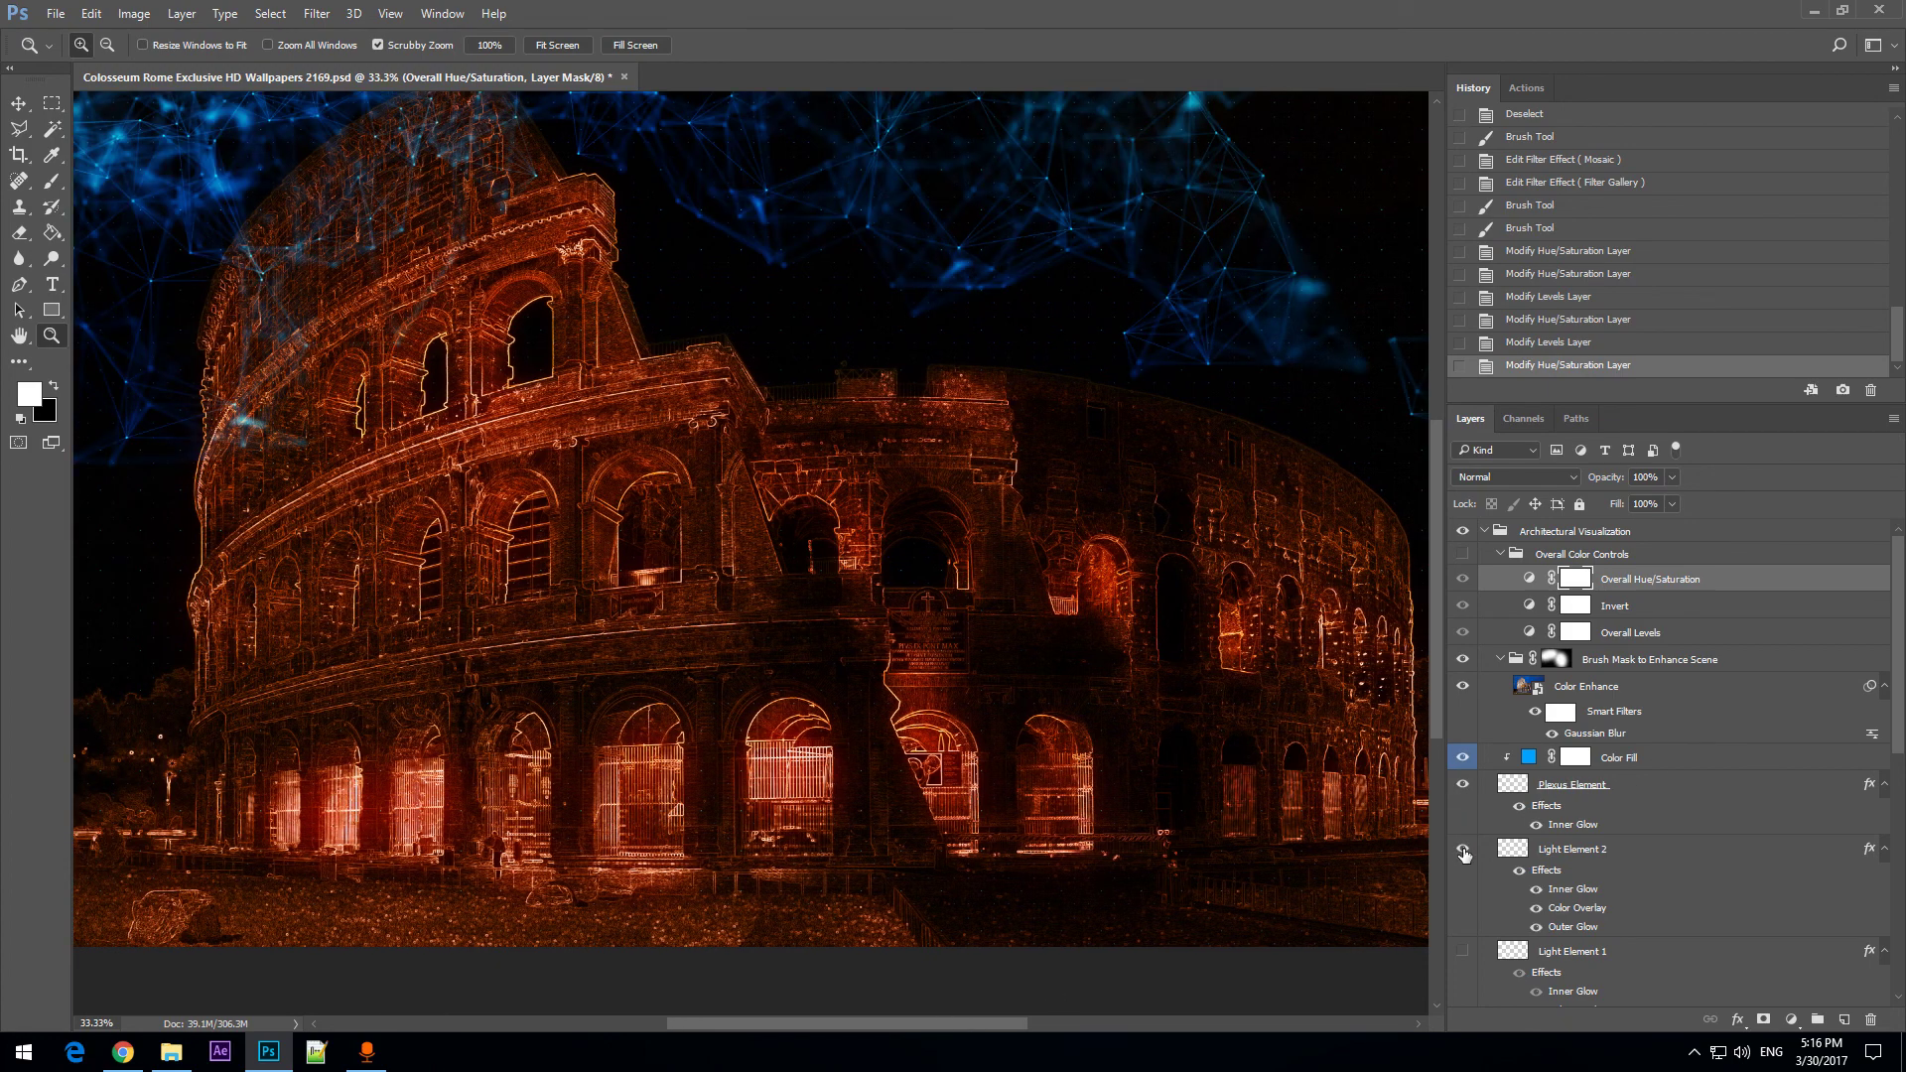
scroll(1465, 864, down, 1)
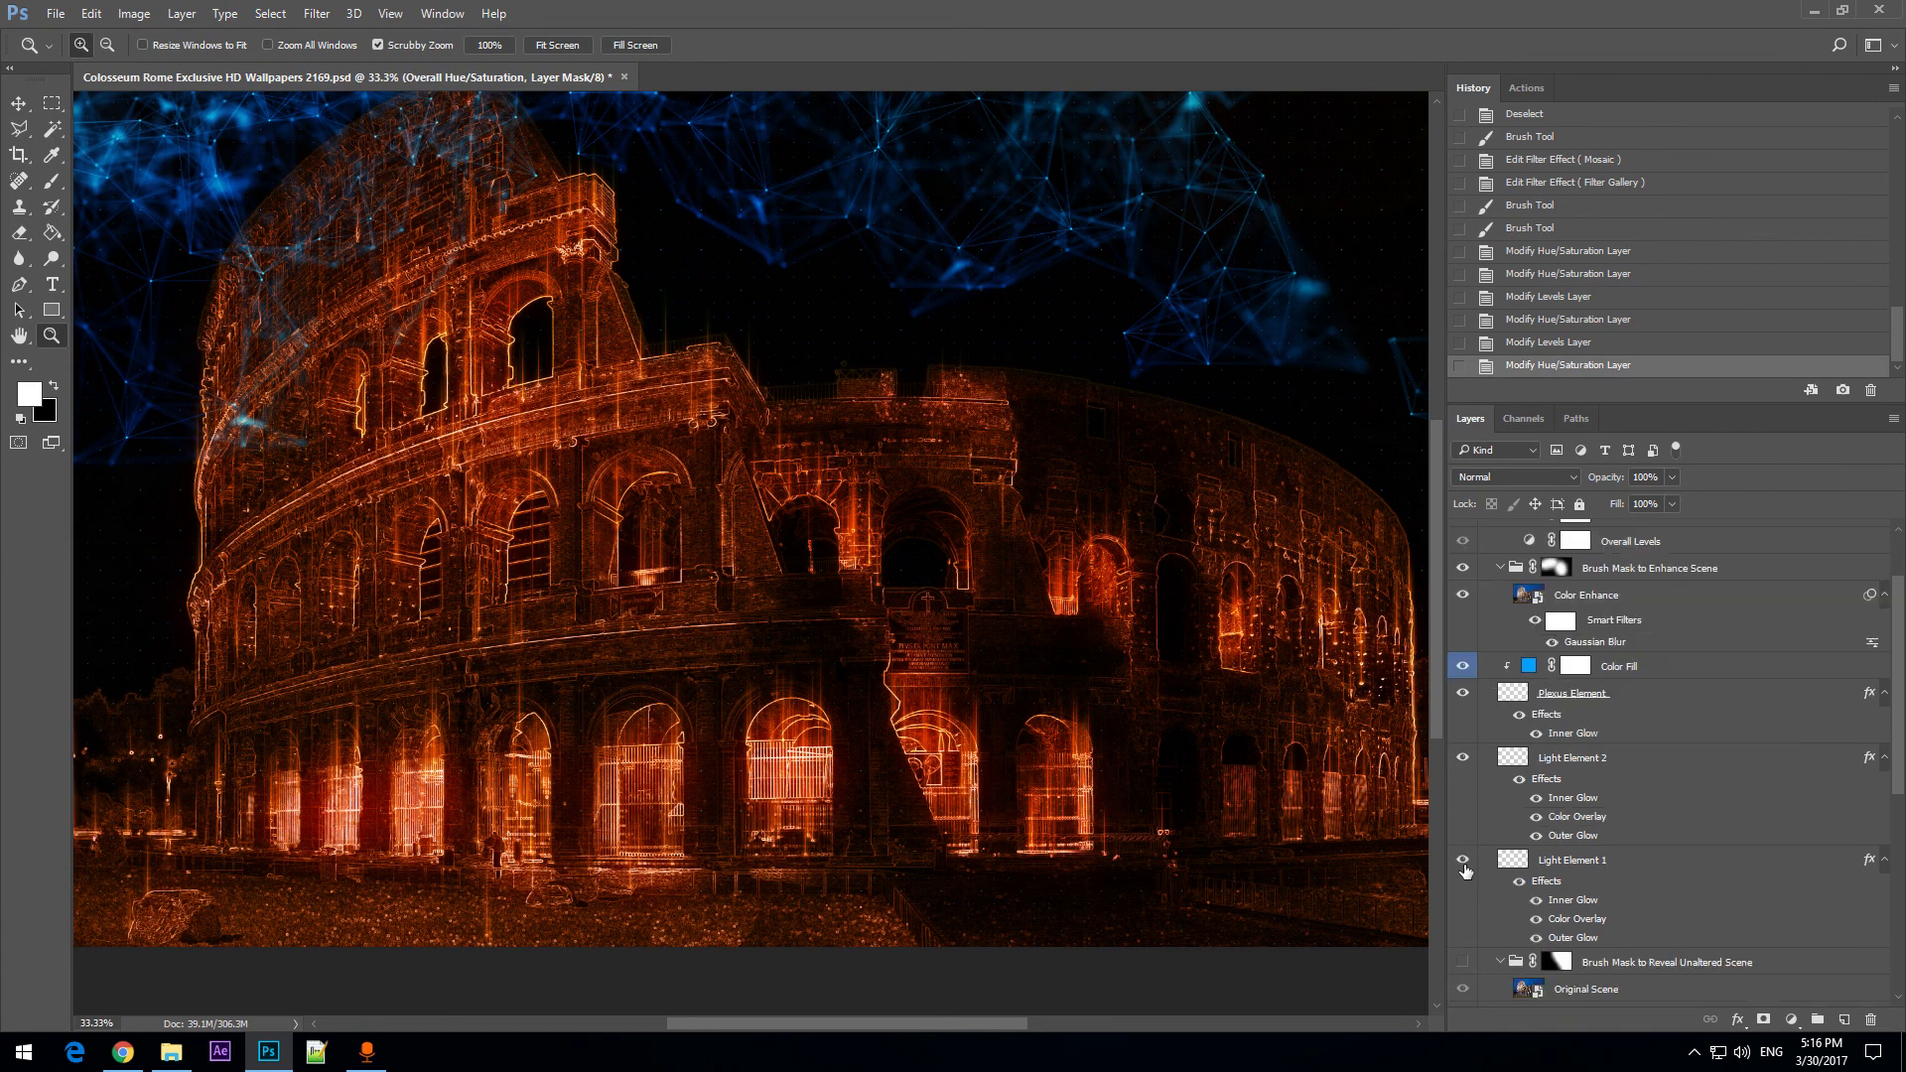
click(1464, 860)
scroll(1475, 826, down, 1)
click(1462, 939)
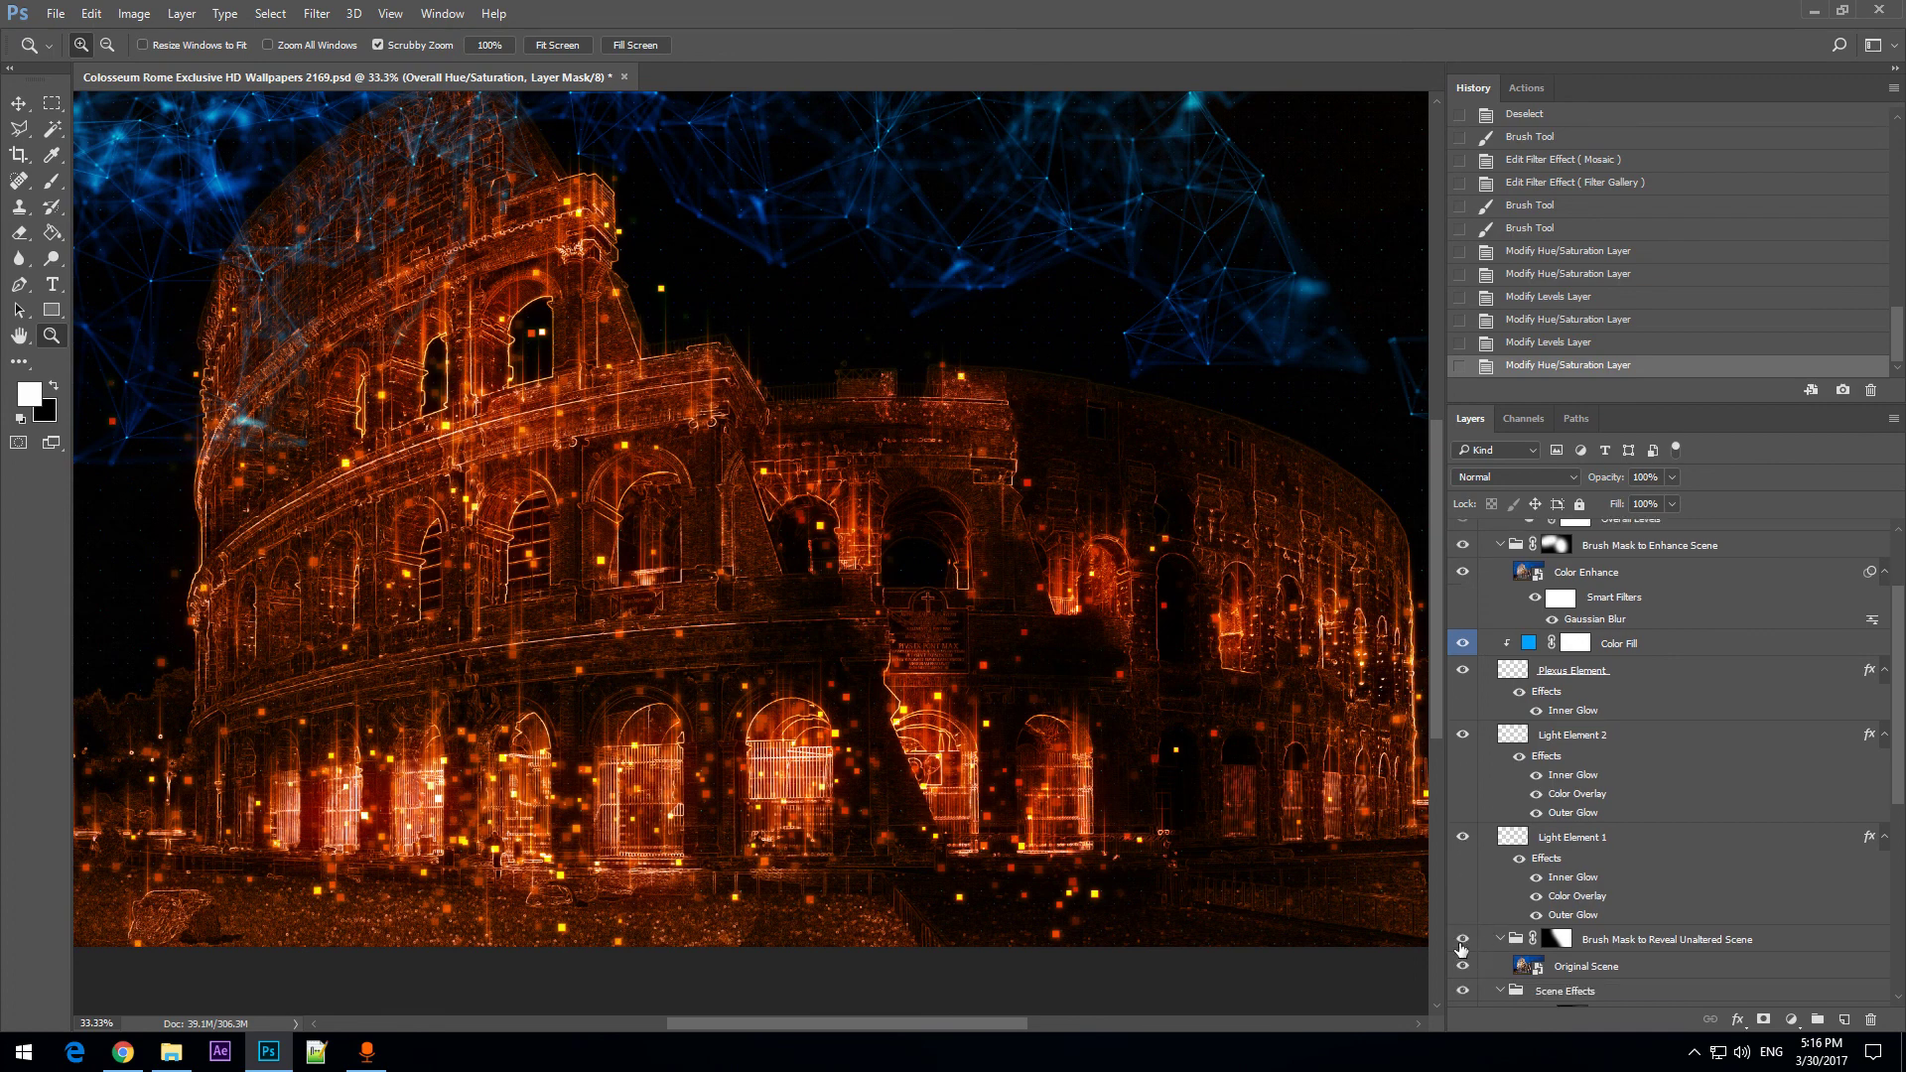
scroll(1563, 913, down, 3)
scroll(1563, 914, down, 2)
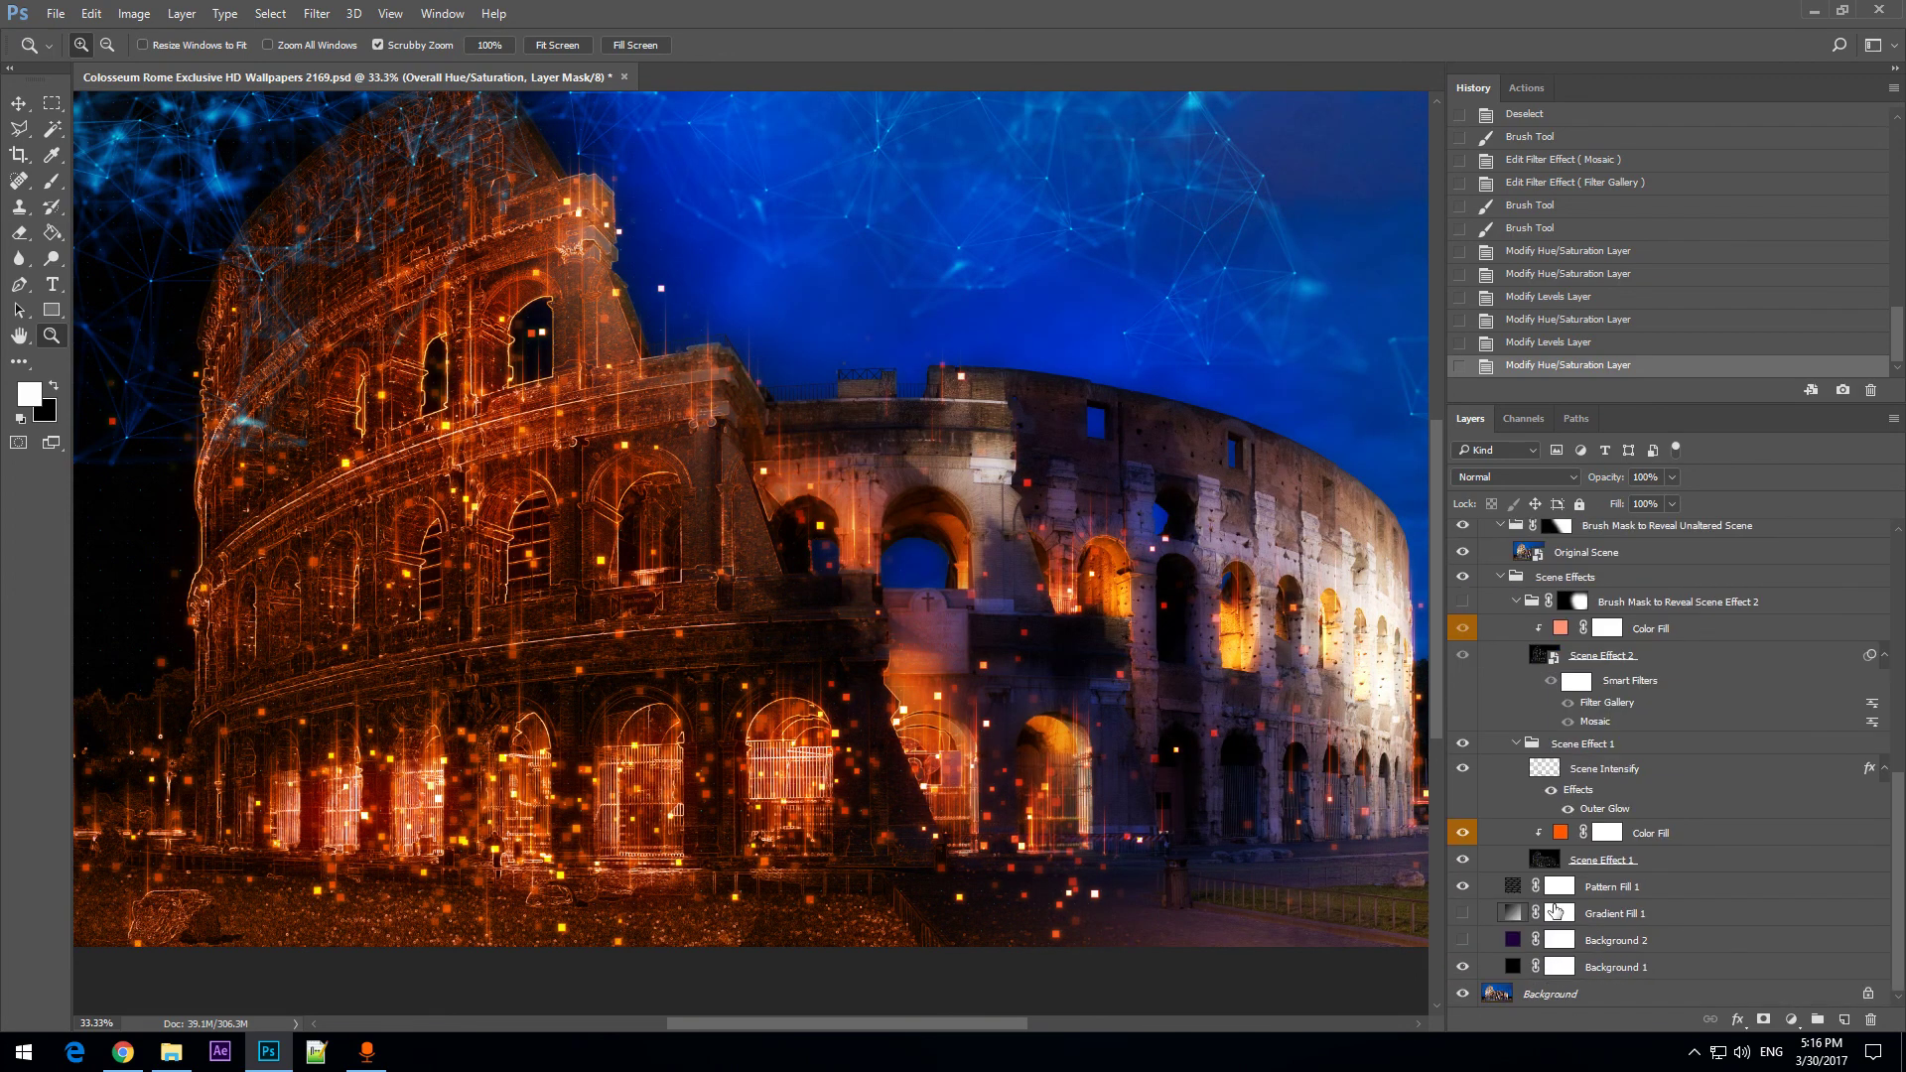
click(1461, 942)
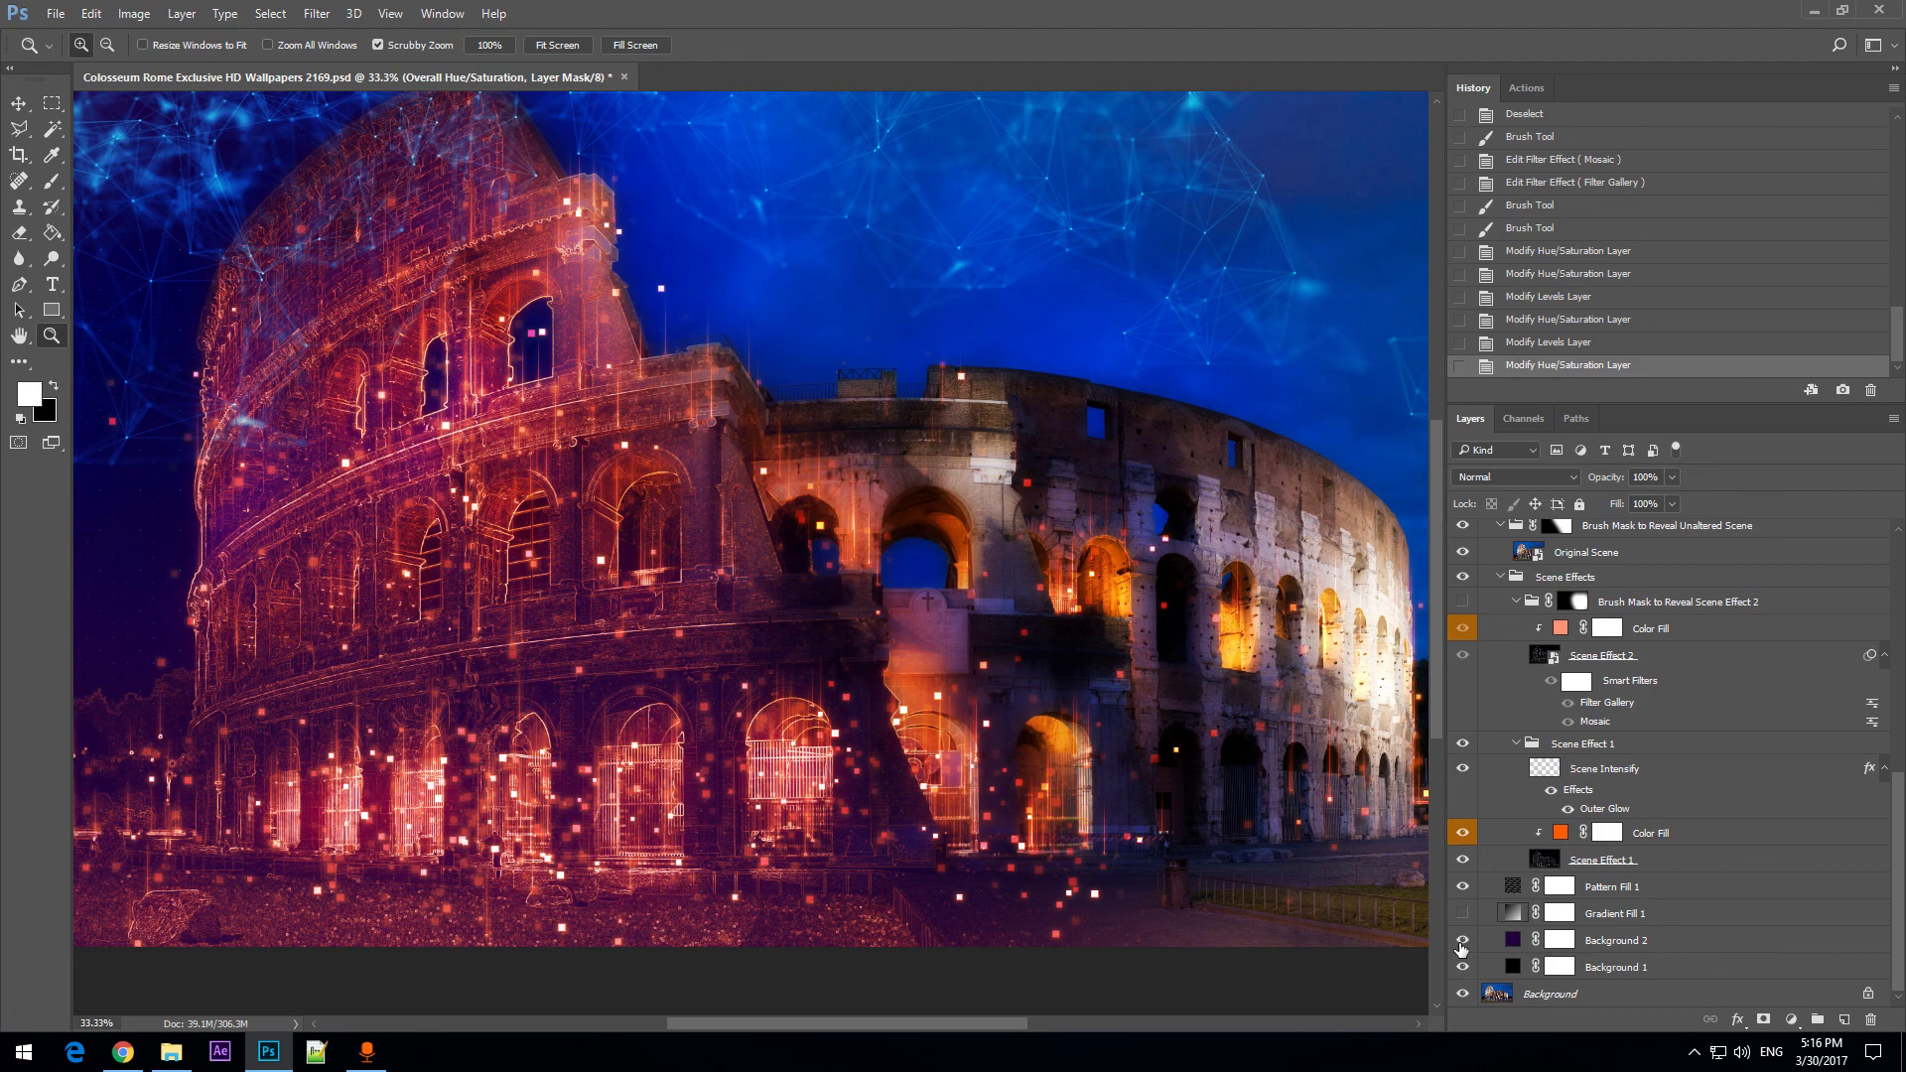